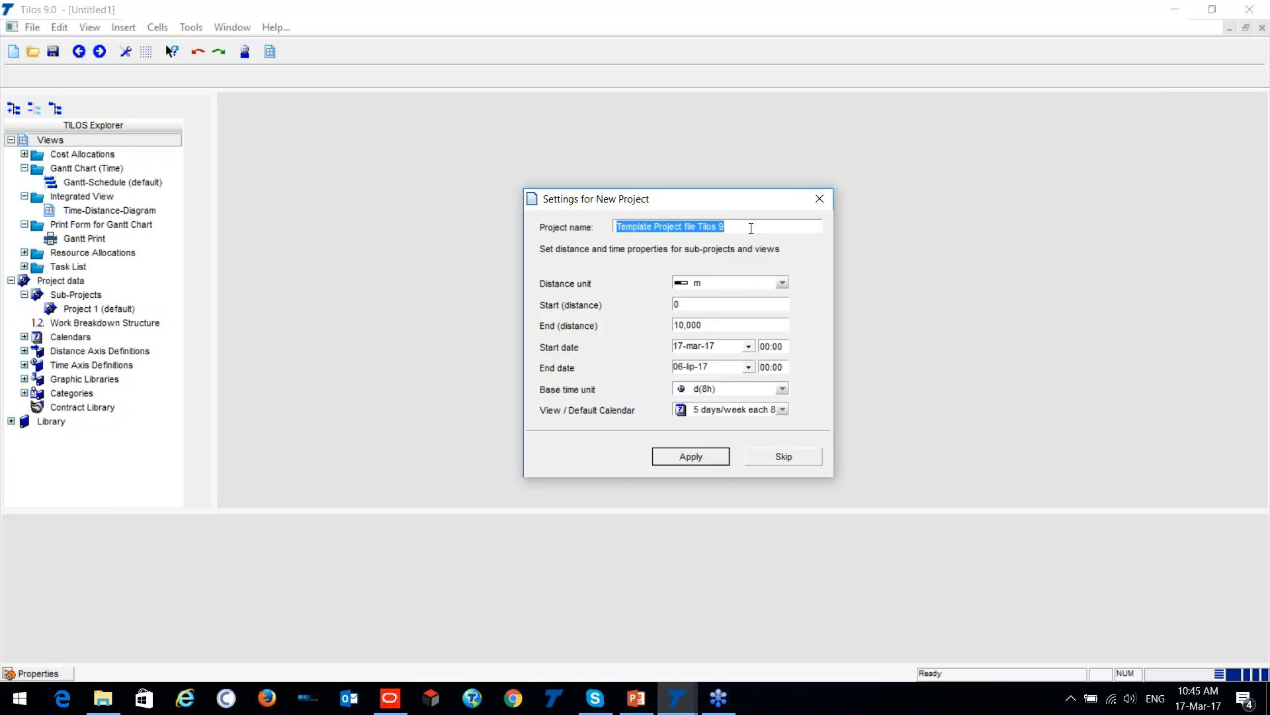
- Name the new project demo and keep metres (m) as its distance unit
{"action": "left_click_drag", "start_coordinate": [751, 227], "coordinate": [613, 234]}
{"action": "left_click_drag", "start_coordinate": [741, 230], "coordinate": [617, 227]}
{"action": "type", "text": "demo"}
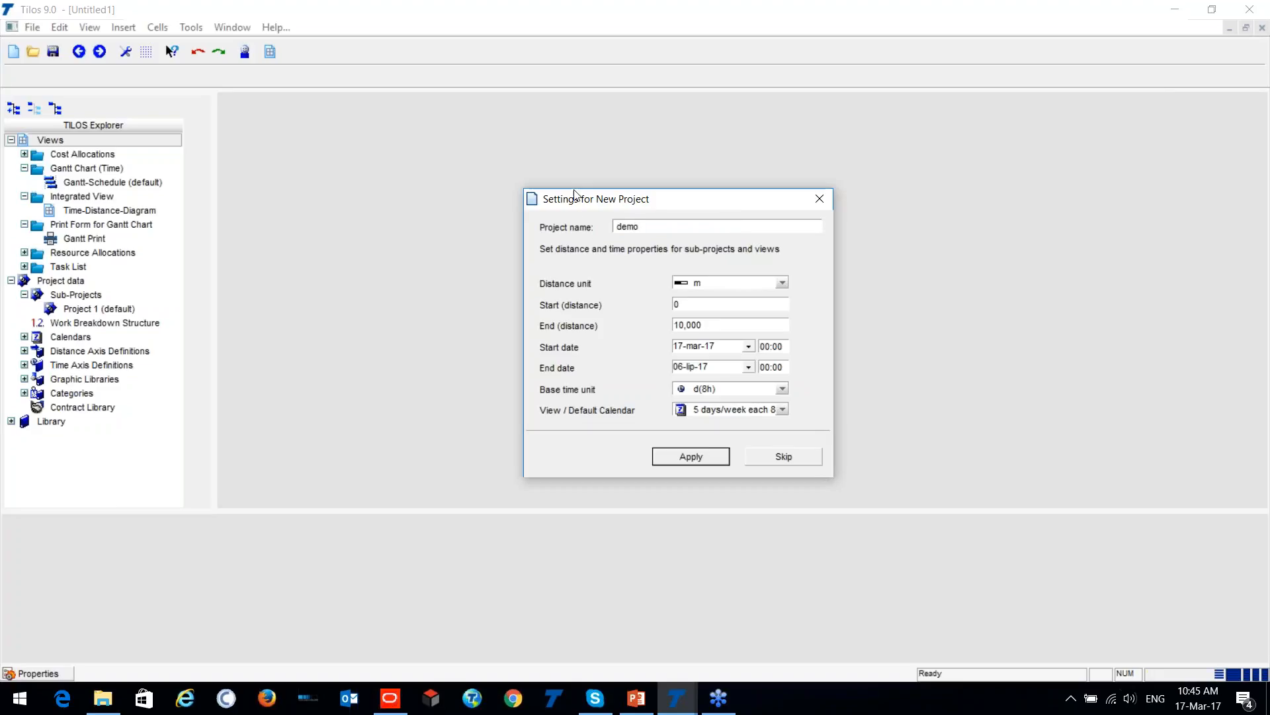
{"action": "left_click", "coordinate": [709, 286]}
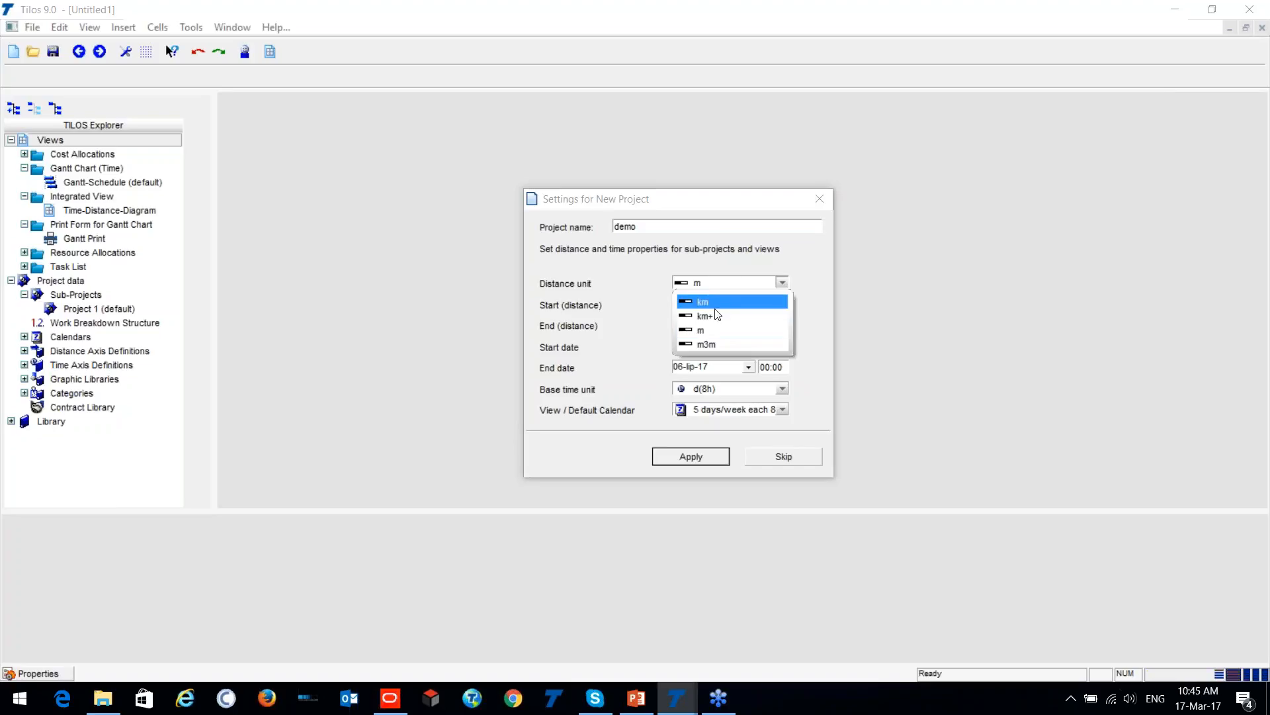
{"action": "left_click", "coordinate": [731, 278]}
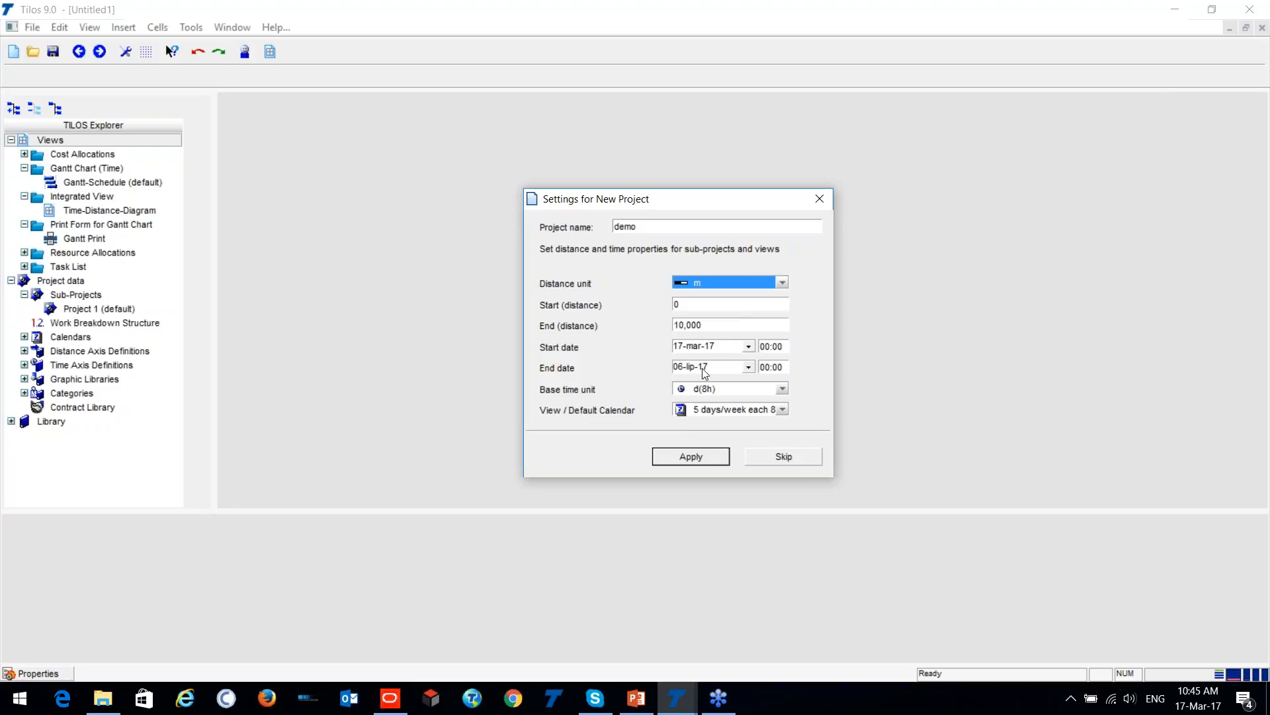
- Set the new project's start distance to -200 and its end distance to 4,200
{"action": "key", "text": "Tab"}
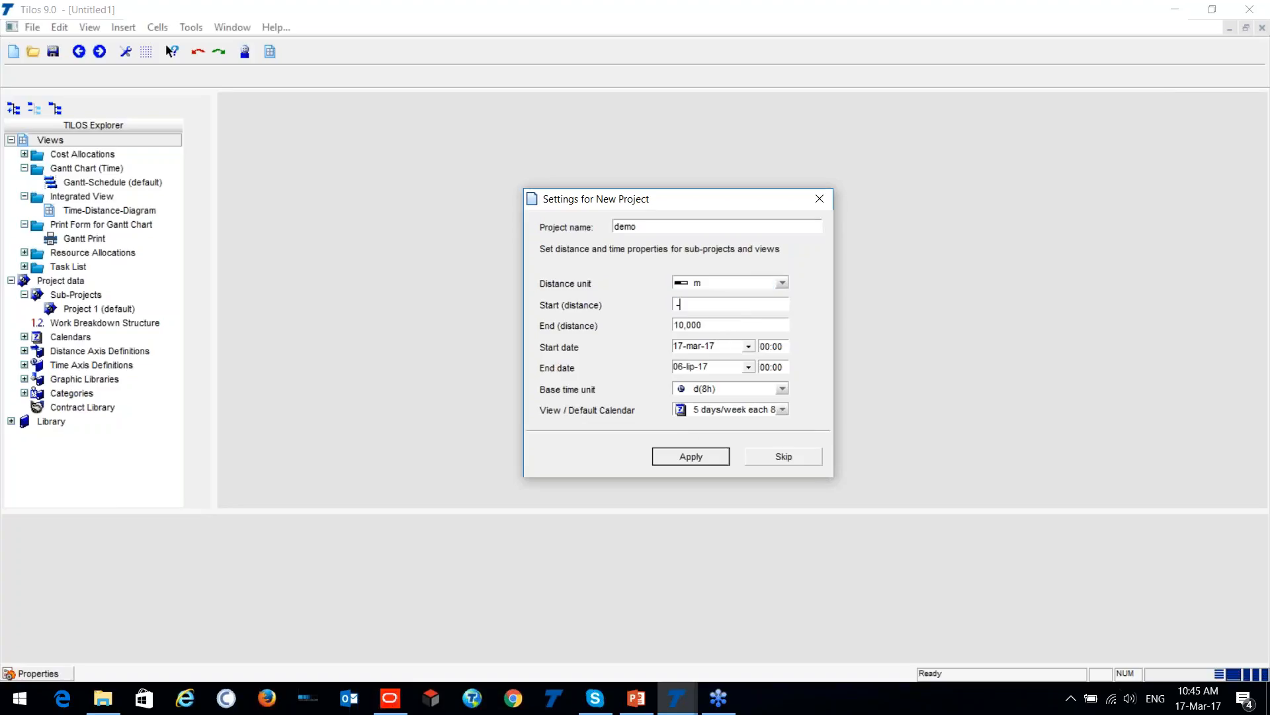
{"action": "key", "text": "Tab"}
{"action": "type", "text": "240"}
{"action": "key", "text": "shift+Tab"}
{"action": "key", "text": "Tab"}
- Keep the 5 days/week each 8h calendar, apply the new project settings and cancel saving the file
{"action": "left_click", "coordinate": [782, 411]}
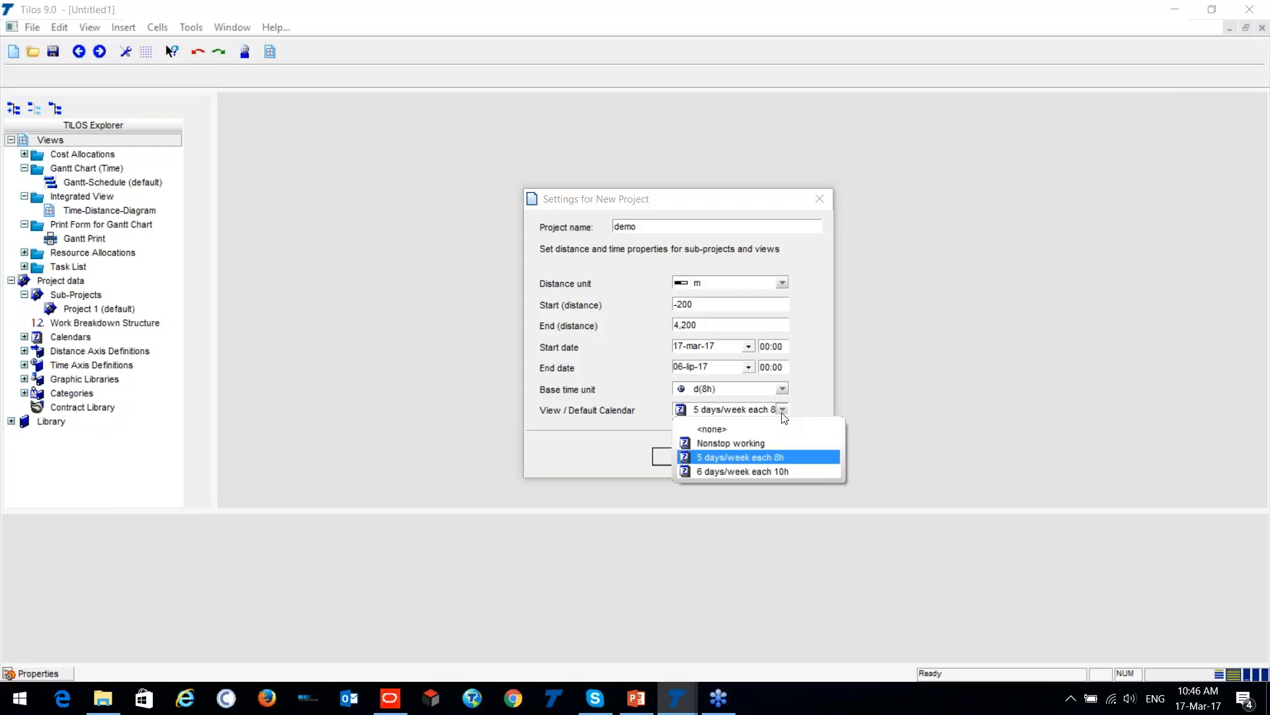
{"action": "left_click", "coordinate": [782, 412]}
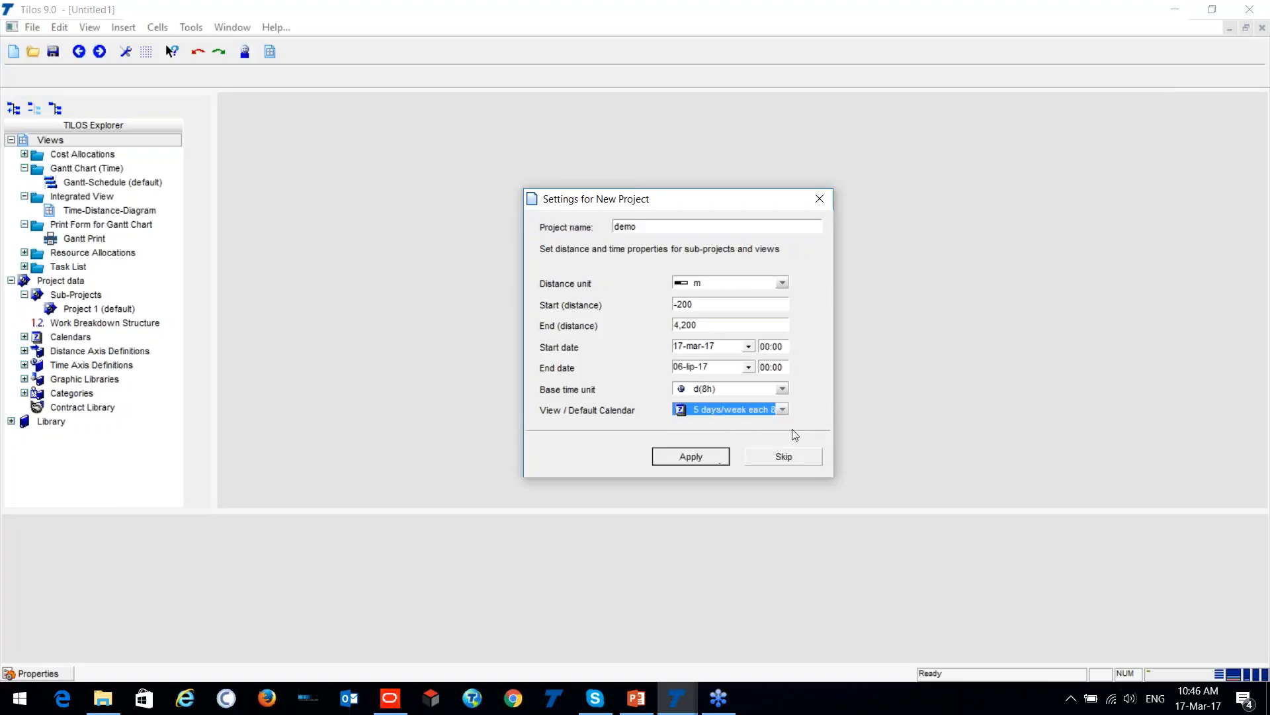
{"action": "left_click", "coordinate": [687, 463]}
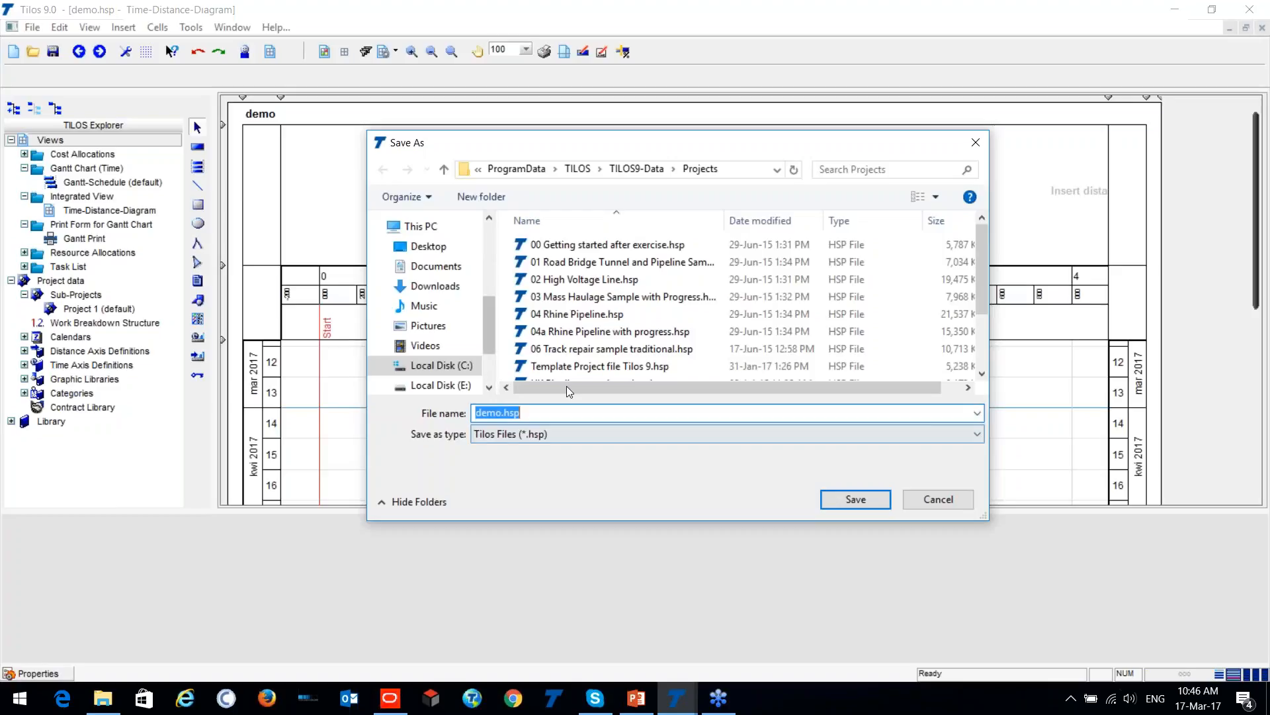
{"action": "left_click", "coordinate": [939, 499]}
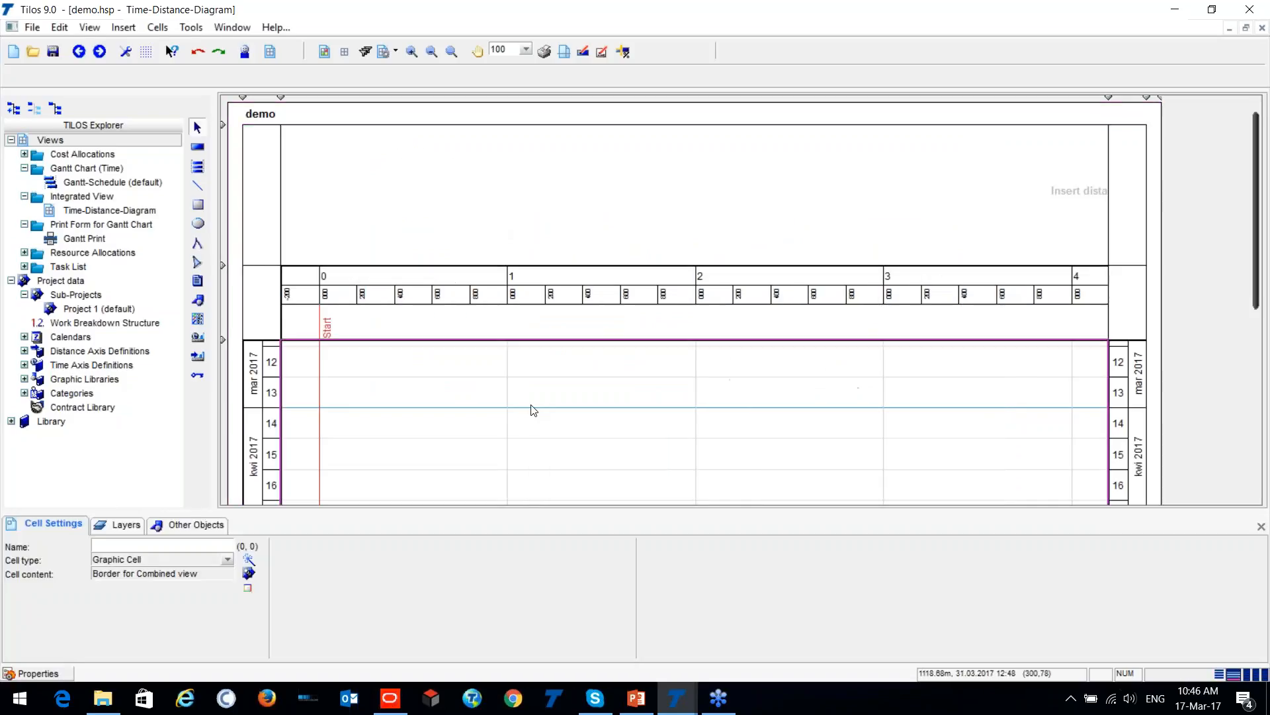
- Insert a Top soil stripping task in the time-distance diagram from 4,000 m on 22-mar-17 to 0 m on 21-kwi-17
{"action": "scroll", "coordinate": [463, 298], "scroll_direction": "down", "scroll_amount": 1}
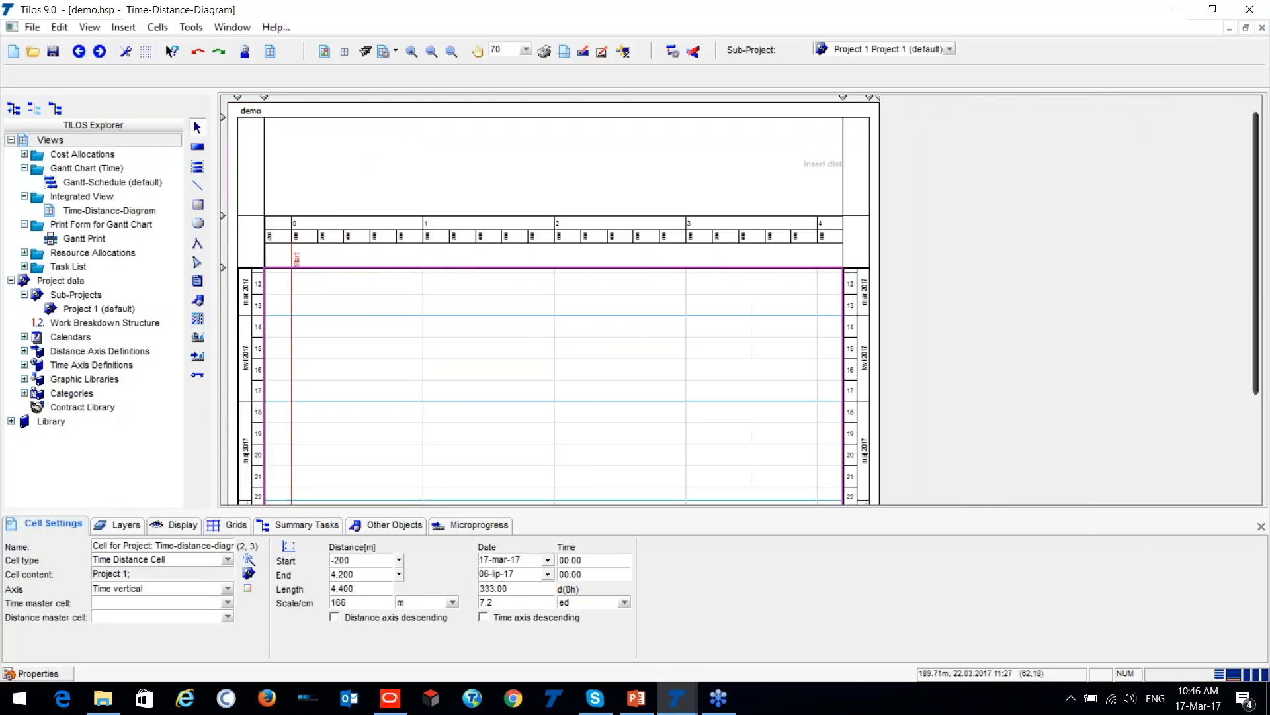
{"action": "scroll", "coordinate": [397, 291], "scroll_direction": "down", "scroll_amount": 5}
{"action": "scroll", "coordinate": [390, 291], "scroll_direction": "up", "scroll_amount": 6}
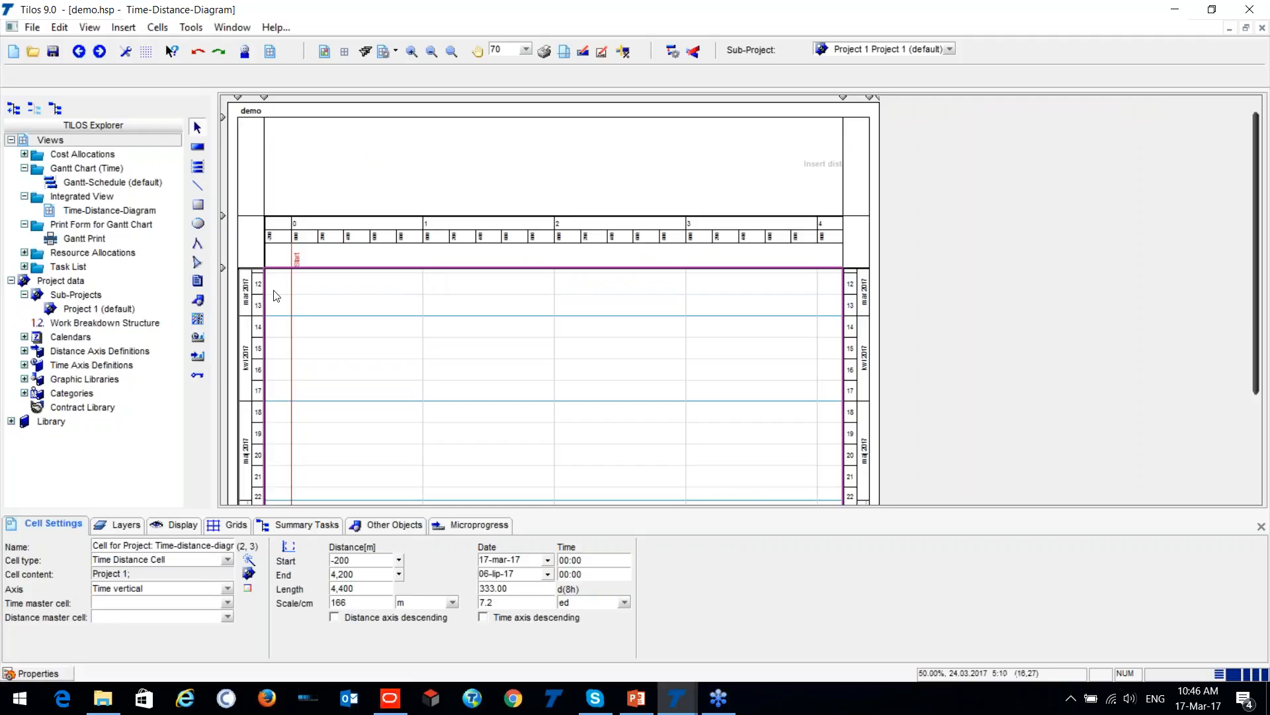
{"action": "scroll", "coordinate": [294, 225], "scroll_direction": "up", "scroll_amount": 5}
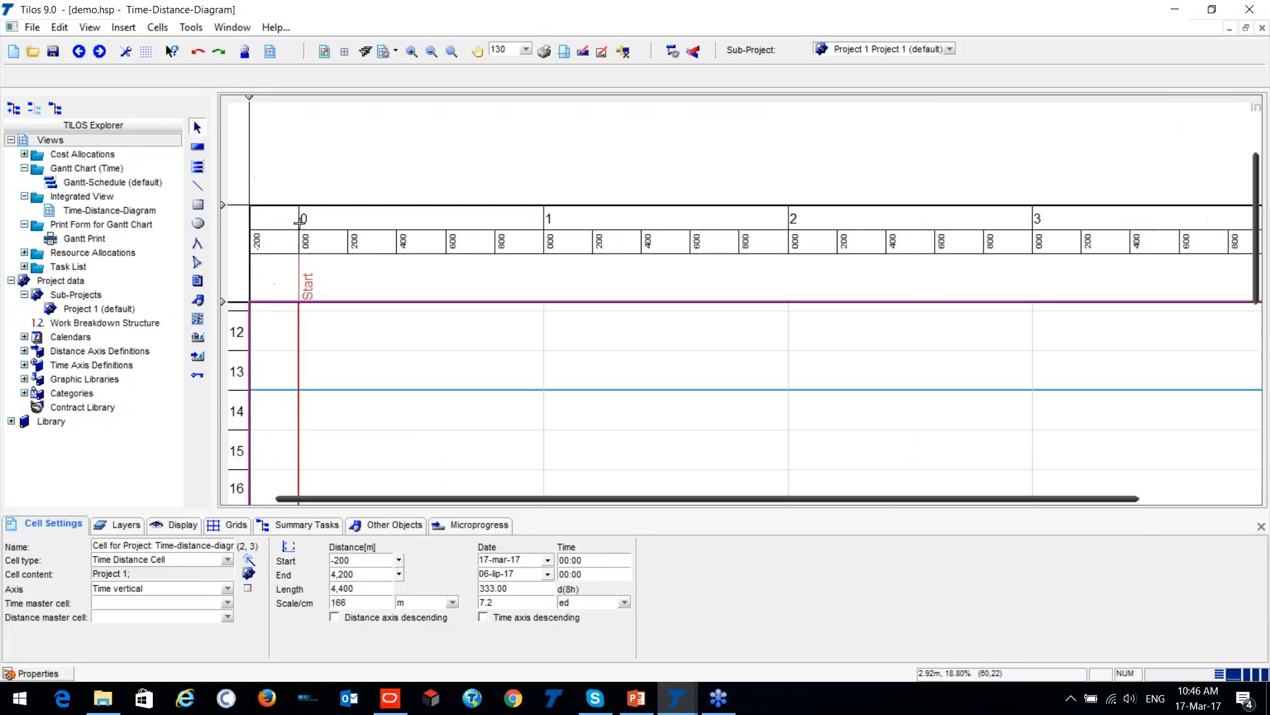
{"action": "scroll", "coordinate": [302, 221], "scroll_direction": "down", "scroll_amount": 2}
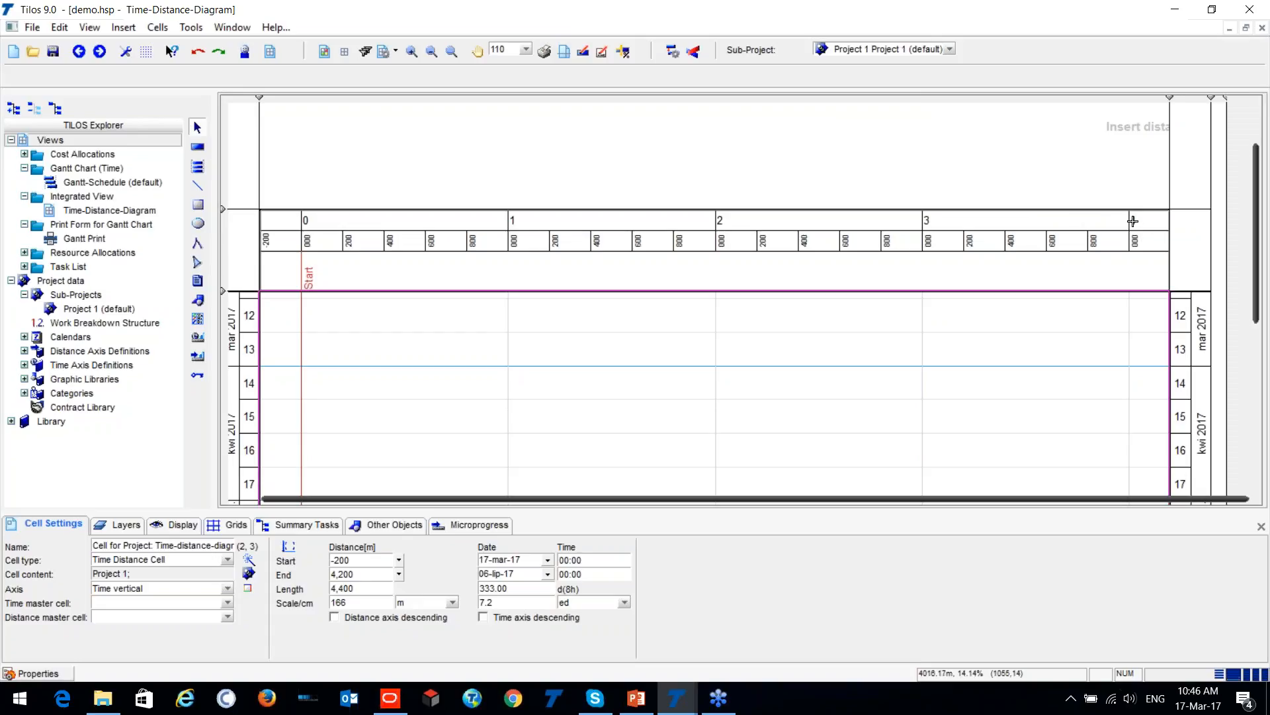
{"action": "scroll", "coordinate": [616, 344], "scroll_direction": "down", "scroll_amount": 1}
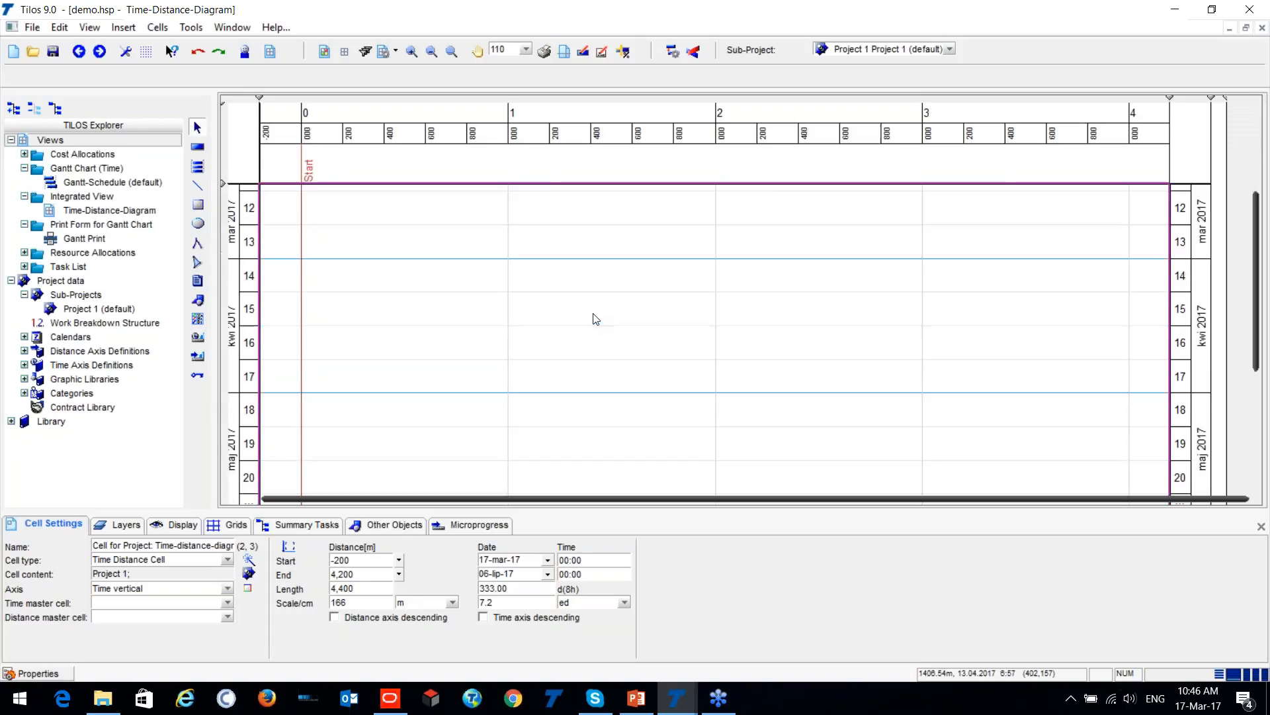
{"action": "left_click", "coordinate": [197, 148]}
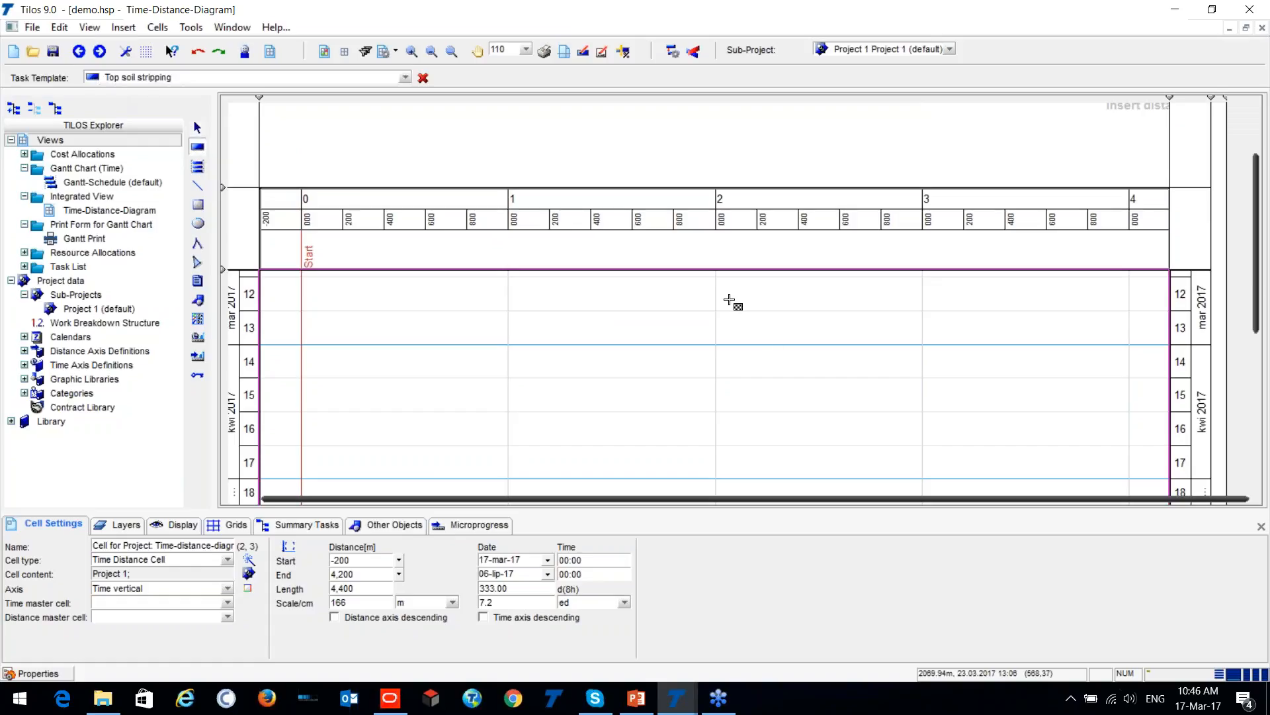
{"action": "mouse_move", "coordinate": [1129, 292]}
{"action": "left_mouse_down"}
{"action": "mouse_move", "coordinate": [1090, 326]}
{"action": "mouse_move", "coordinate": [811, 411]}
{"action": "mouse_move", "coordinate": [302, 430]}
{"action": "mouse_move", "coordinate": [301, 442]}
{"action": "left_mouse_up"}
{"action": "left_click", "coordinate": [825, 416]}
{"action": "scroll", "coordinate": [824, 415], "scroll_direction": "down", "scroll_amount": 1}
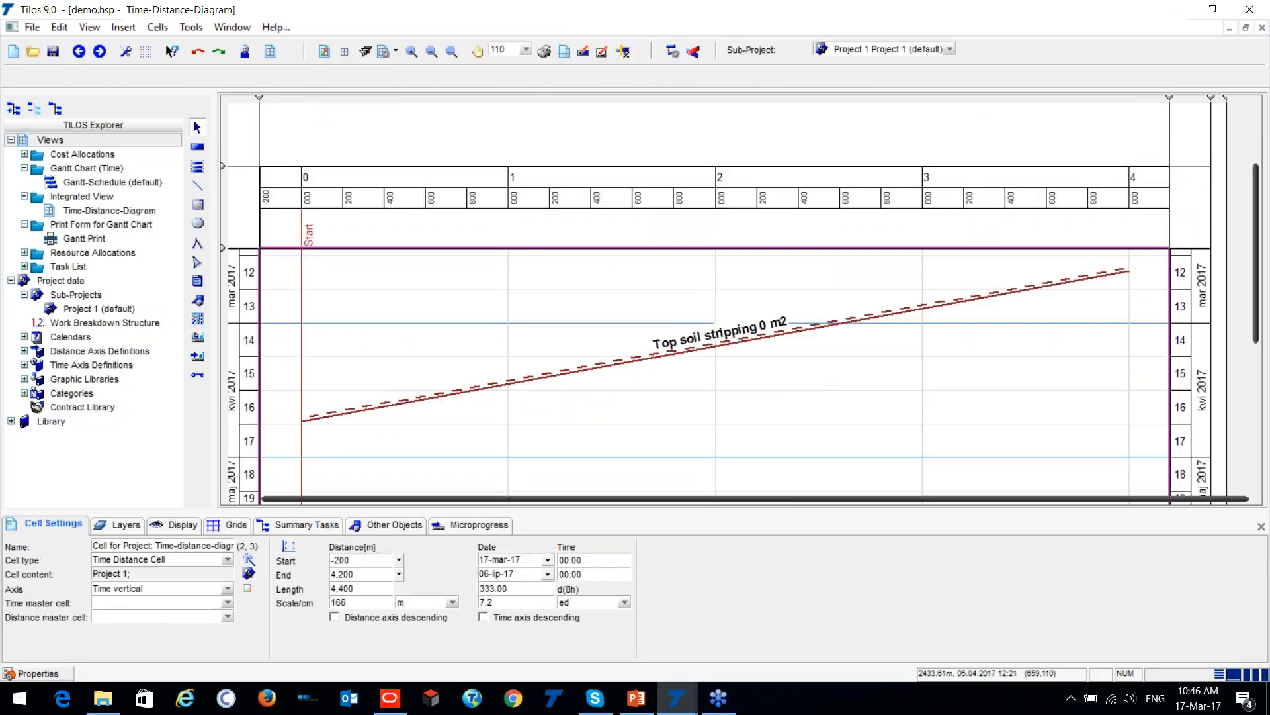
- Select the top soil stripping task and examine its line, dates, duration and distance range on the diagram
{"action": "left_click", "coordinate": [802, 331]}
{"action": "scroll", "coordinate": [623, 329], "scroll_direction": "down", "scroll_amount": 4}
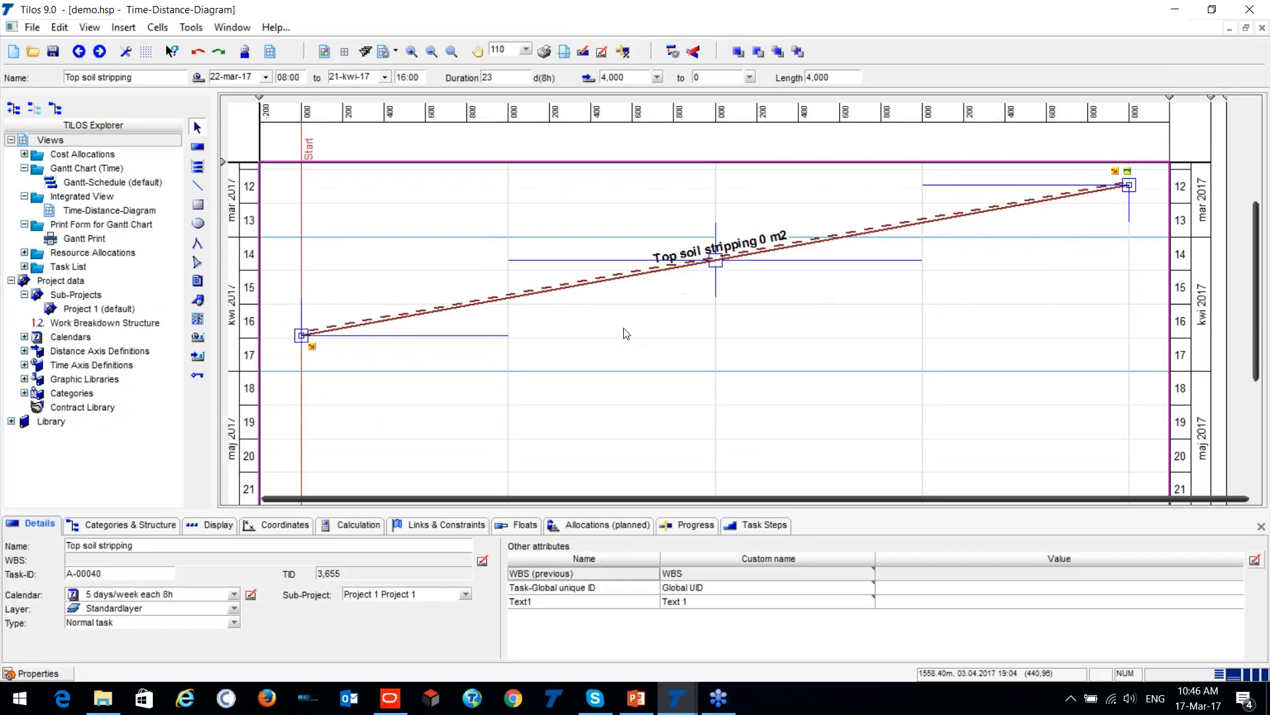
{"action": "scroll", "coordinate": [637, 328], "scroll_direction": "up", "scroll_amount": 2}
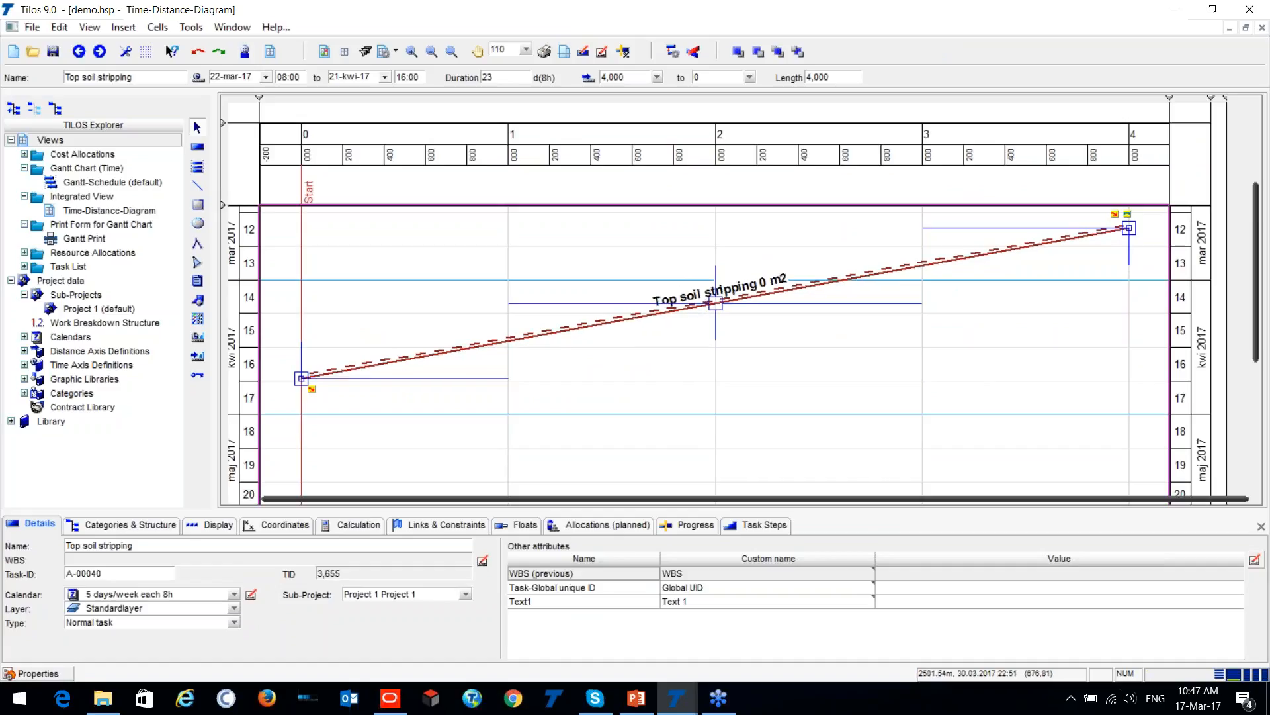
{"action": "key", "text": "ctrl"}
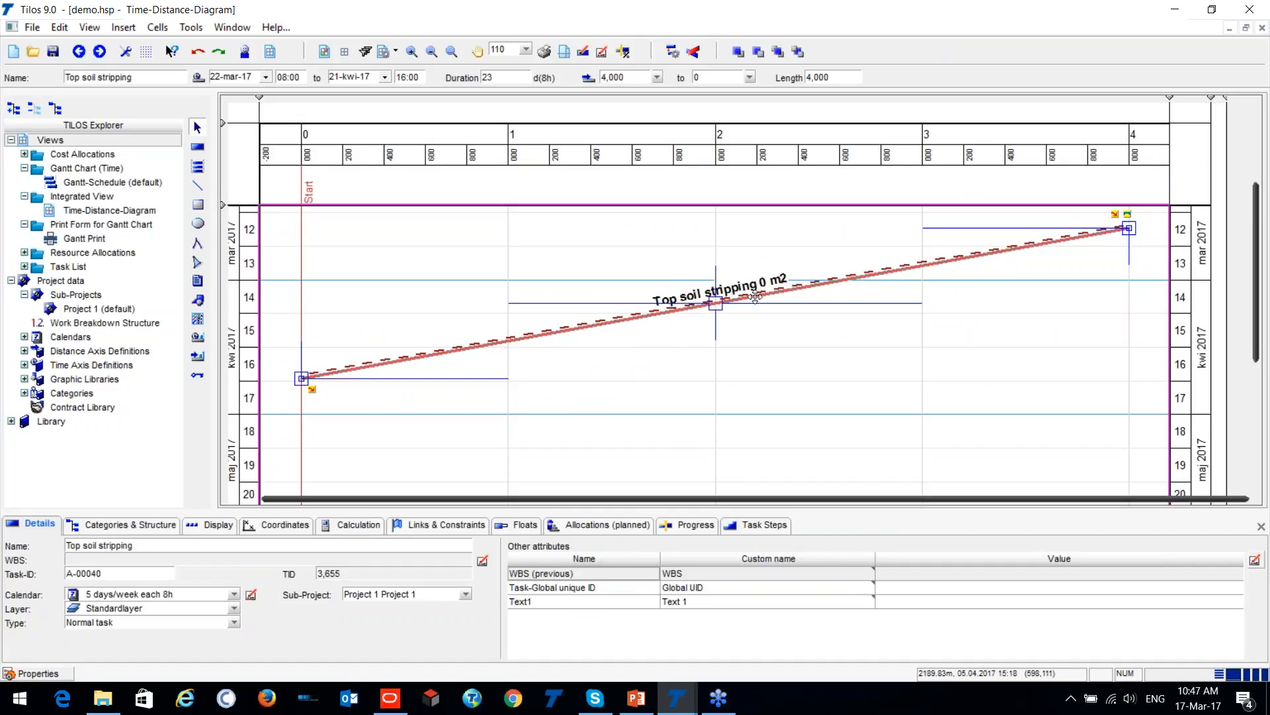
{"action": "key", "text": "ctrl"}
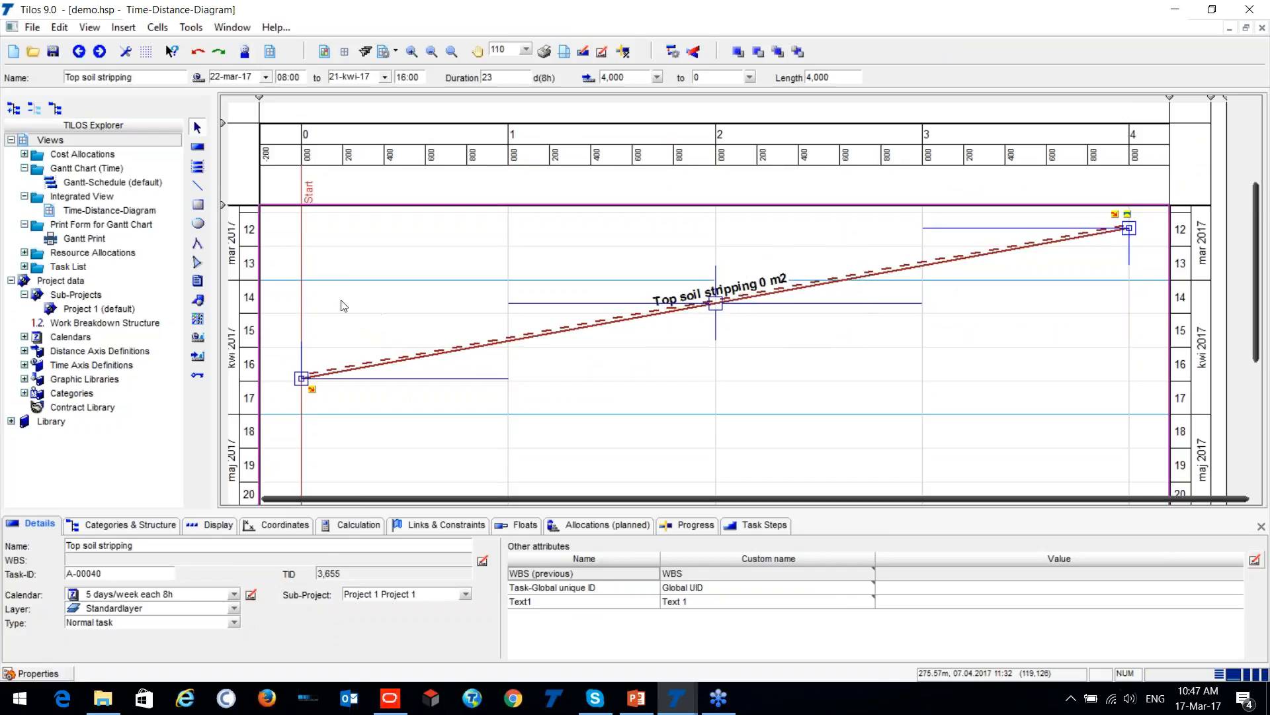
{"action": "scroll", "coordinate": [427, 249], "scroll_direction": "down", "scroll_amount": 3}
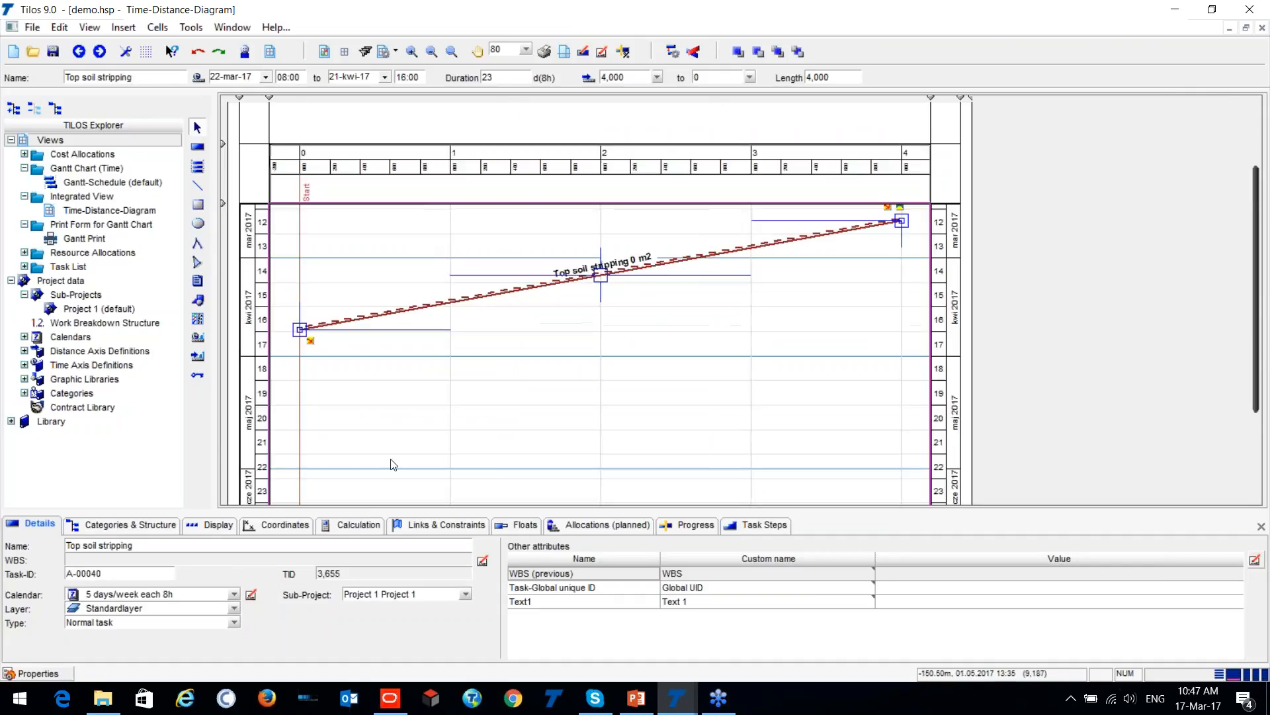
{"action": "scroll", "coordinate": [389, 462], "scroll_direction": "down", "scroll_amount": 2}
{"action": "scroll", "coordinate": [364, 282], "scroll_direction": "up", "scroll_amount": 3}
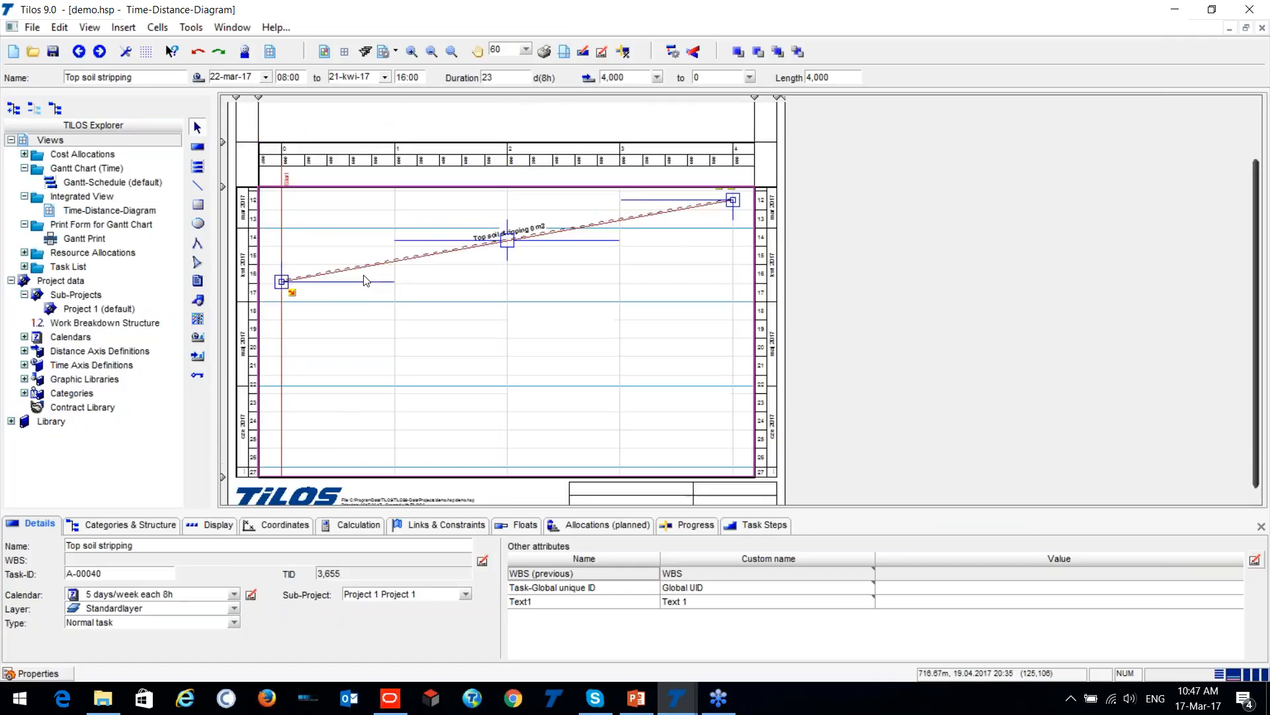
{"action": "scroll", "coordinate": [324, 367], "scroll_direction": "down", "scroll_amount": 1}
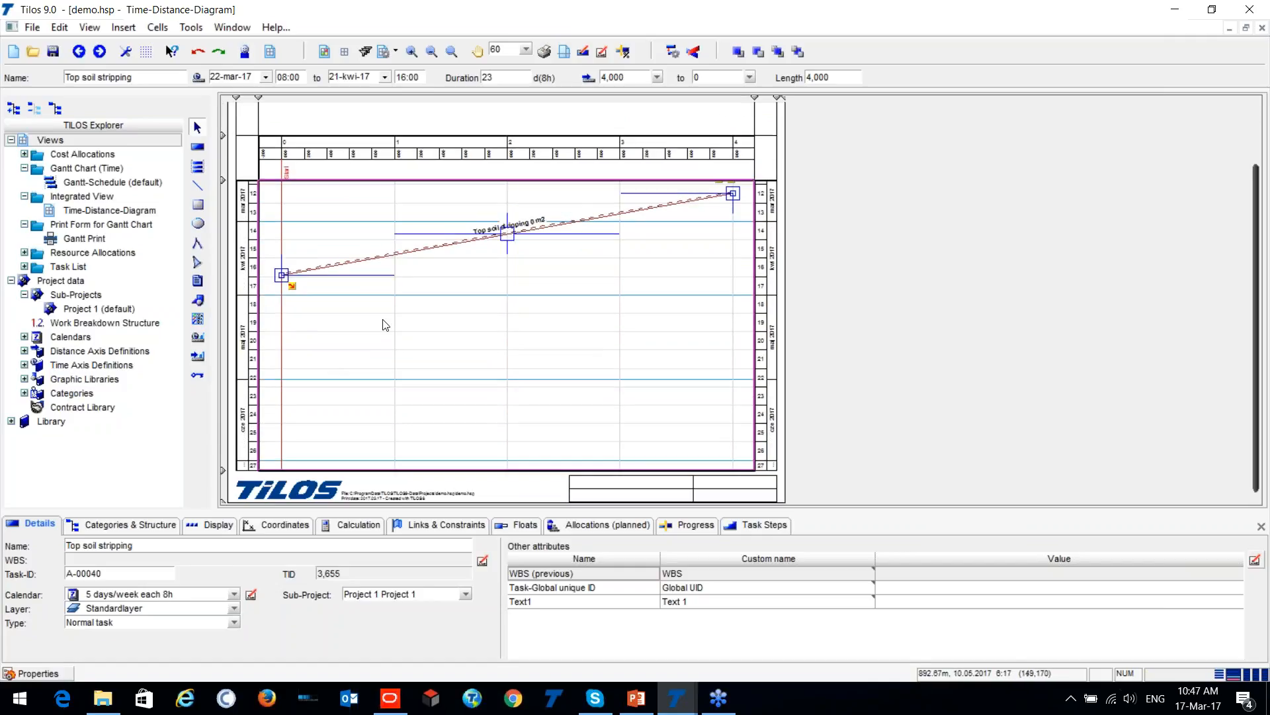
- View the top soil stripping task in the default Gantt schedule and return to the time-distance diagram
{"action": "left_click", "coordinate": [389, 327]}
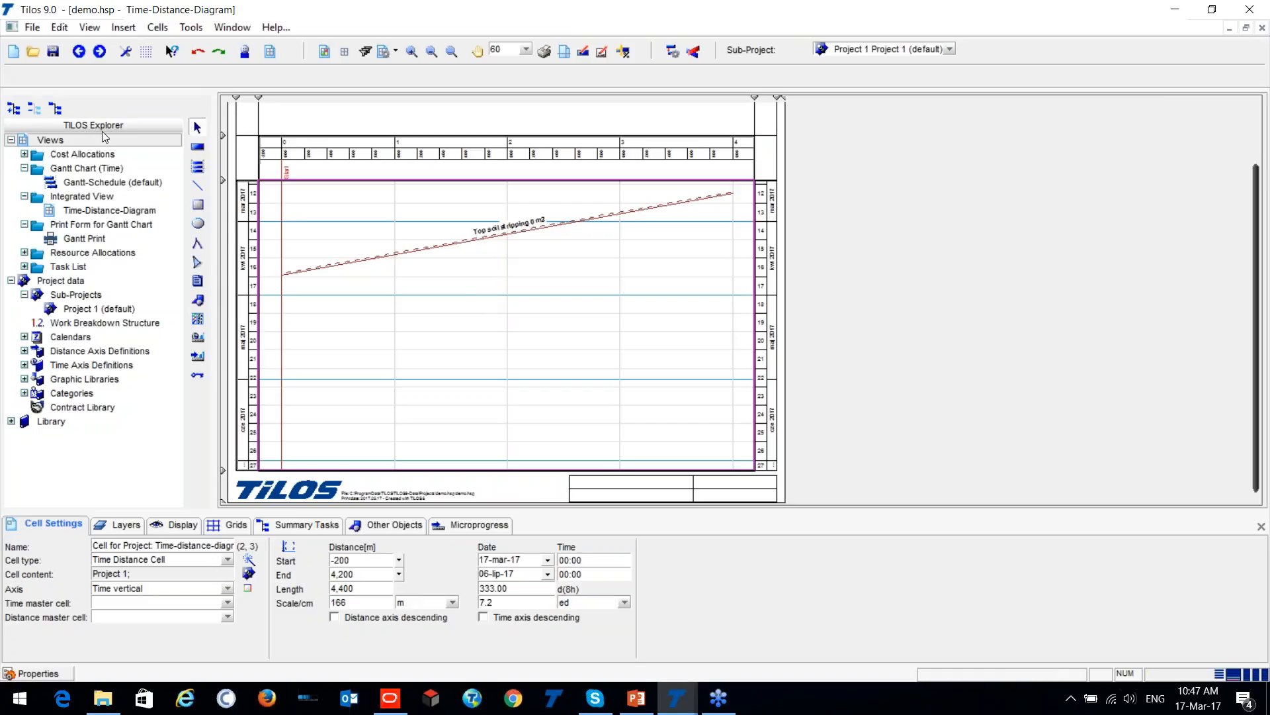
{"action": "double_click", "coordinate": [69, 182]}
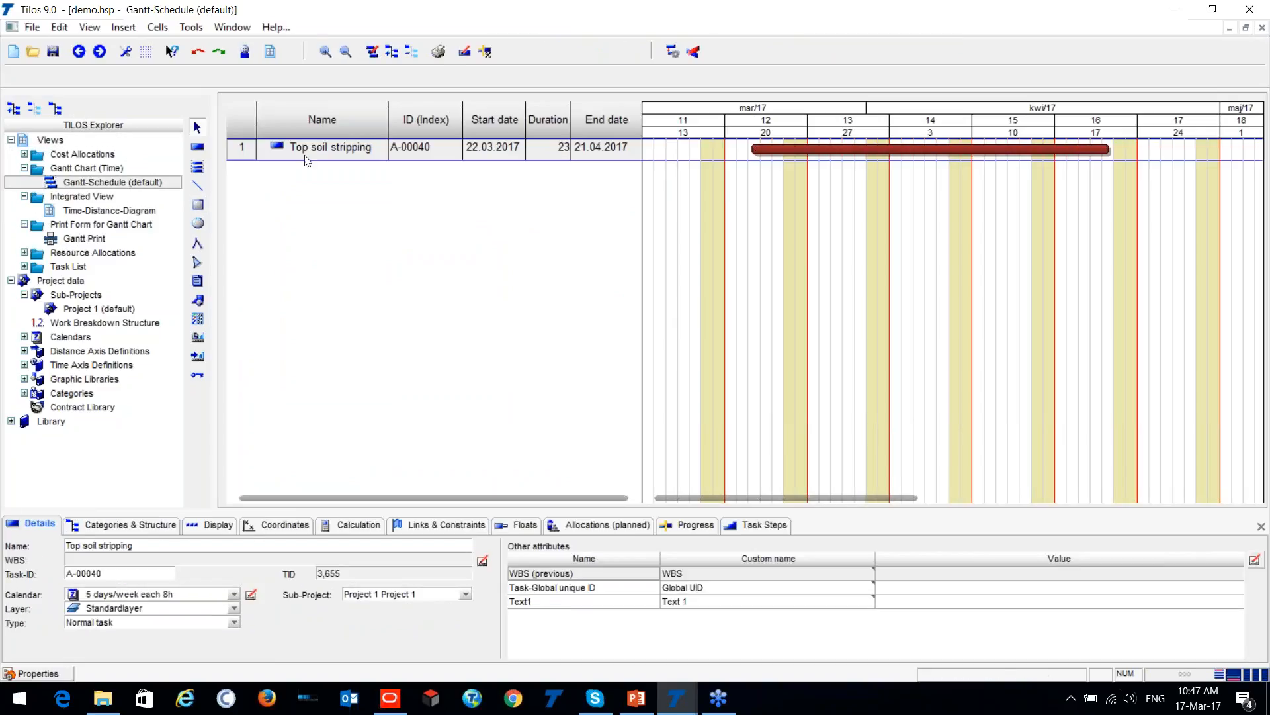
{"action": "double_click", "coordinate": [110, 210]}
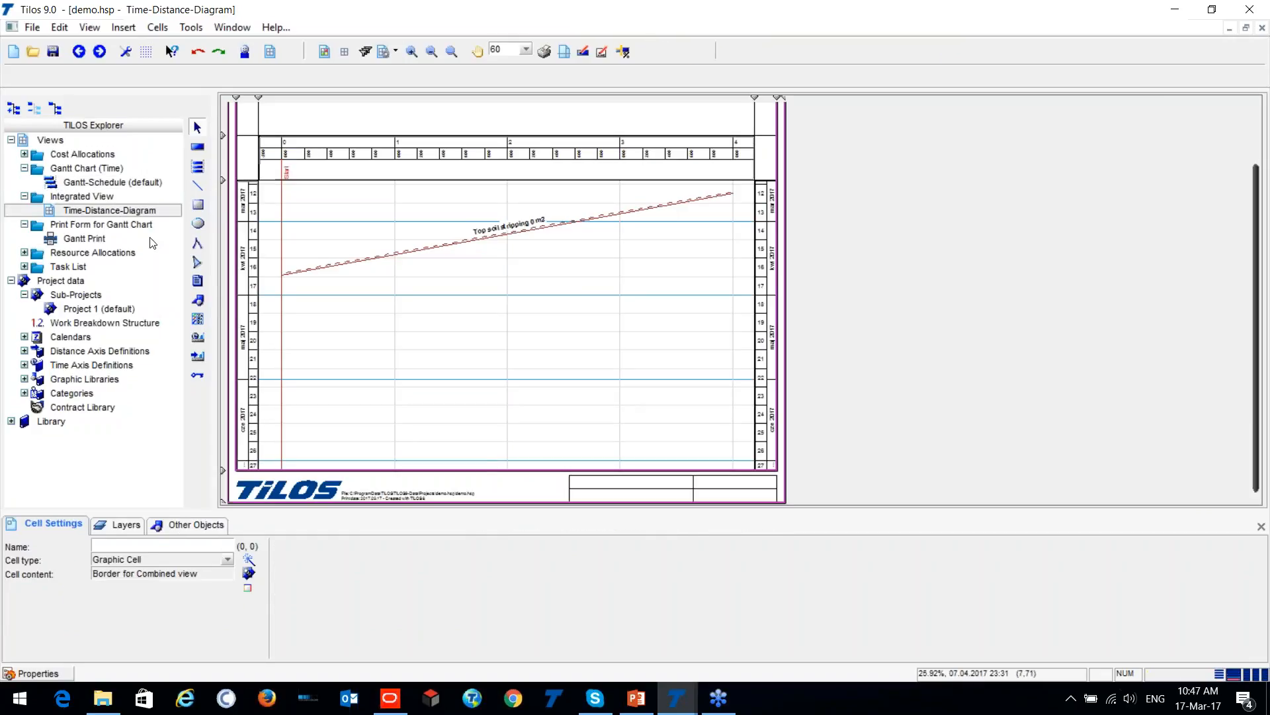
- Open the second task list view and move the WBS column in front of the TID column
{"action": "left_click", "coordinate": [25, 267]}
{"action": "double_click", "coordinate": [60, 296]}
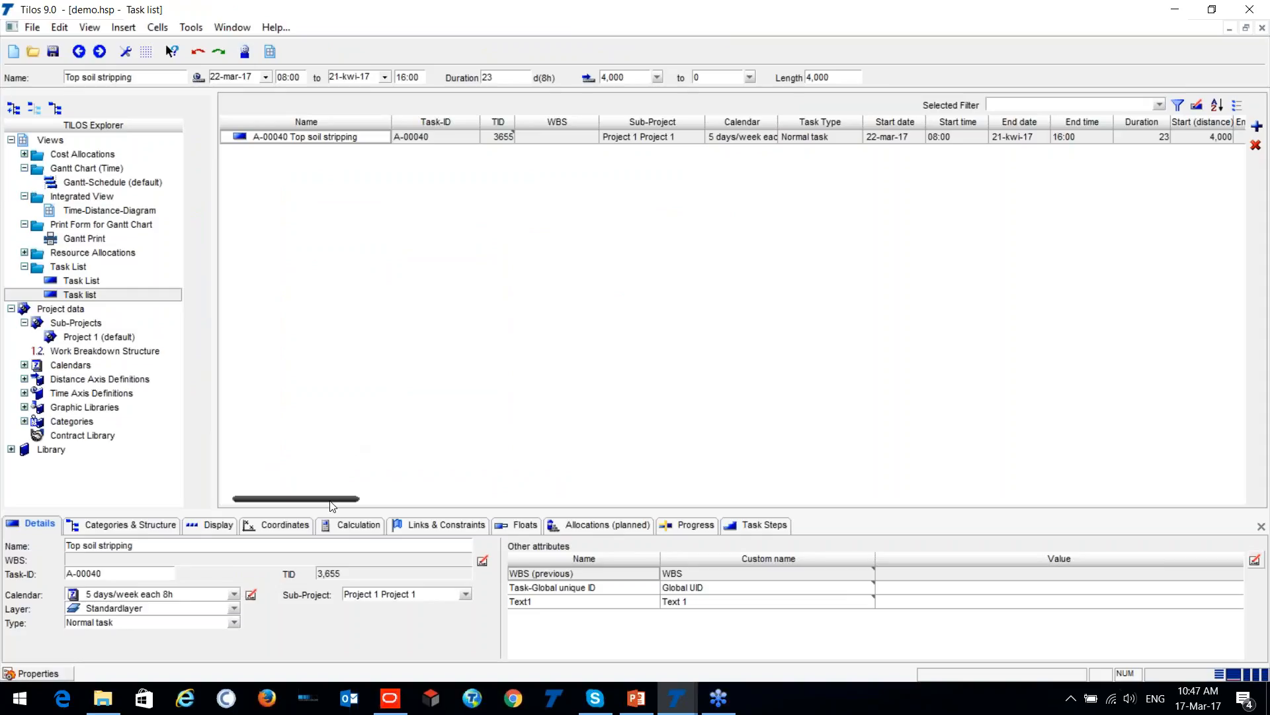
{"action": "mouse_move", "coordinate": [332, 506]}
{"action": "left_mouse_down"}
{"action": "mouse_move", "coordinate": [440, 493]}
{"action": "mouse_move", "coordinate": [312, 505]}
{"action": "left_mouse_up"}
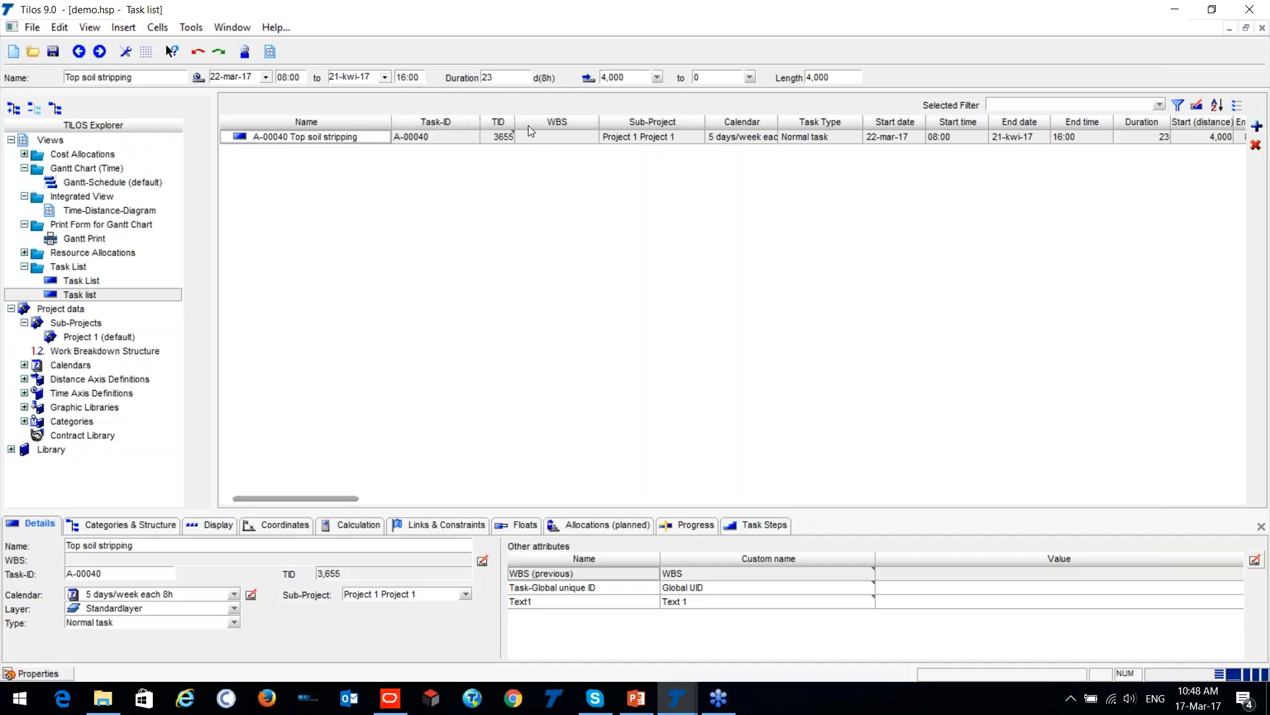
{"action": "left_click_drag", "start_coordinate": [522, 123], "coordinate": [478, 120]}
- Open the Resource list view and check its resource and task allocation tables
{"action": "left_click", "coordinate": [25, 254]}
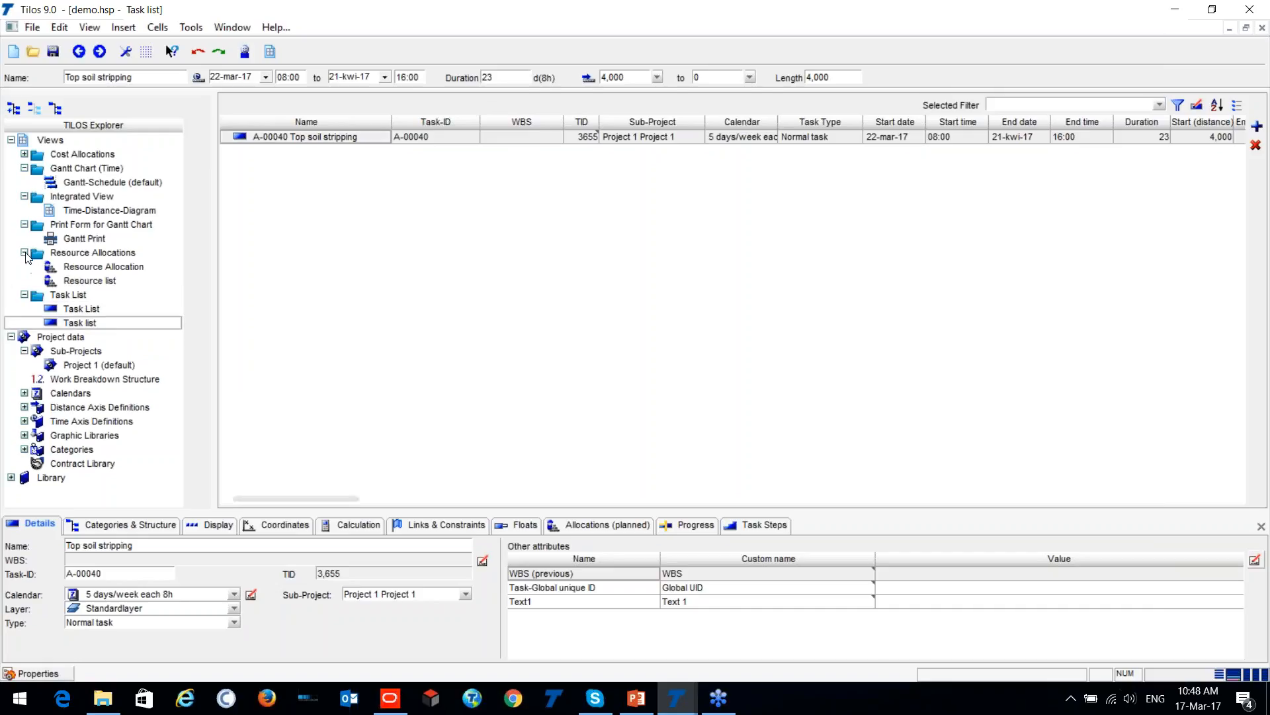
{"action": "left_click", "coordinate": [68, 283]}
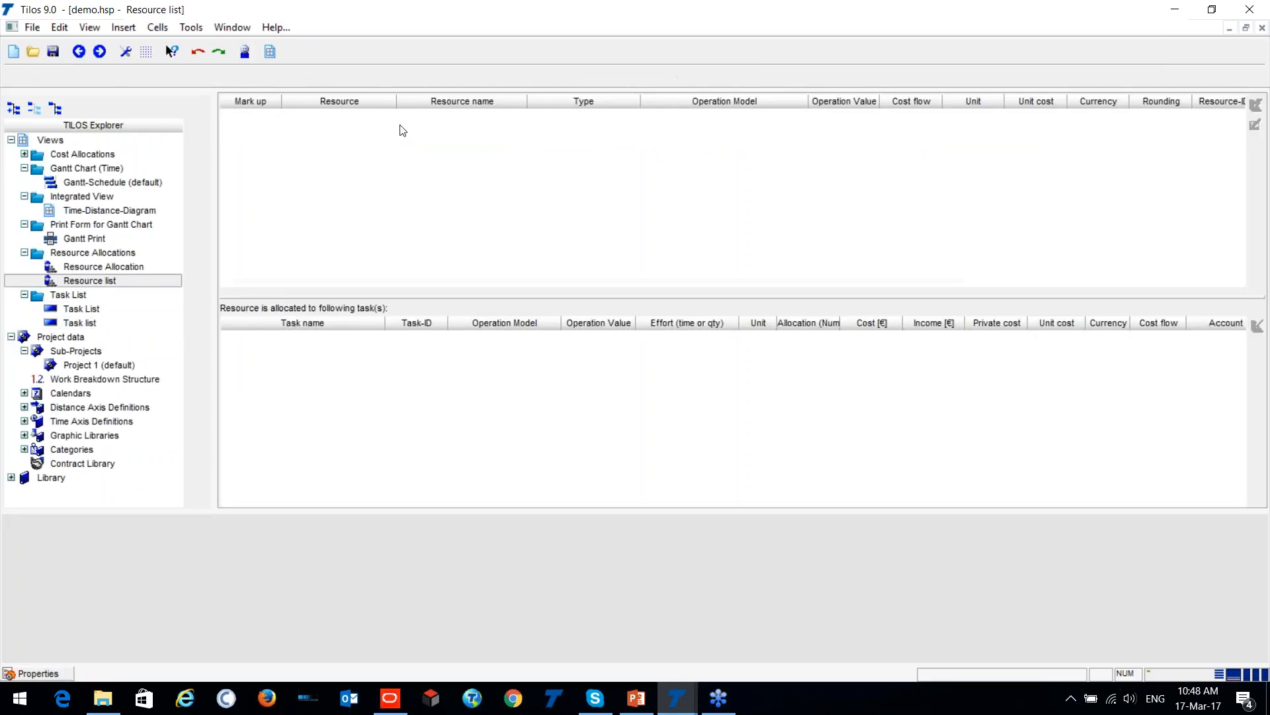
{"action": "left_click", "coordinate": [264, 118]}
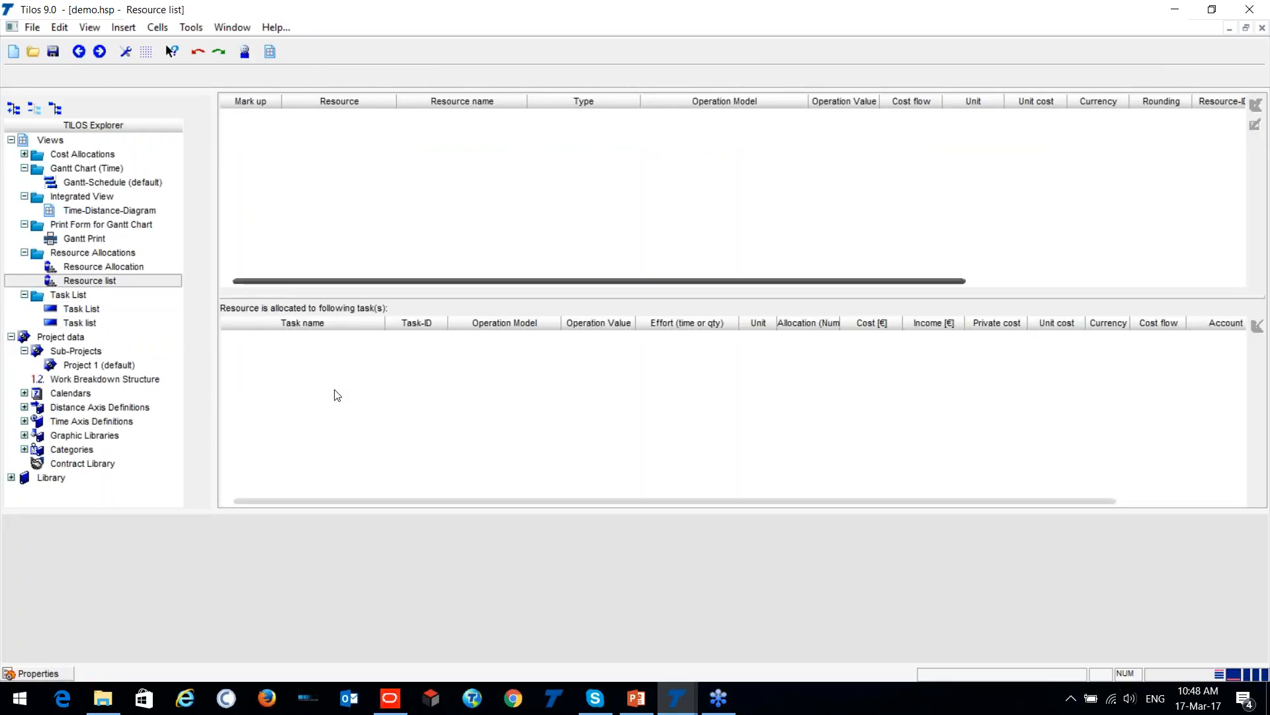
{"action": "right_click", "coordinate": [341, 216]}
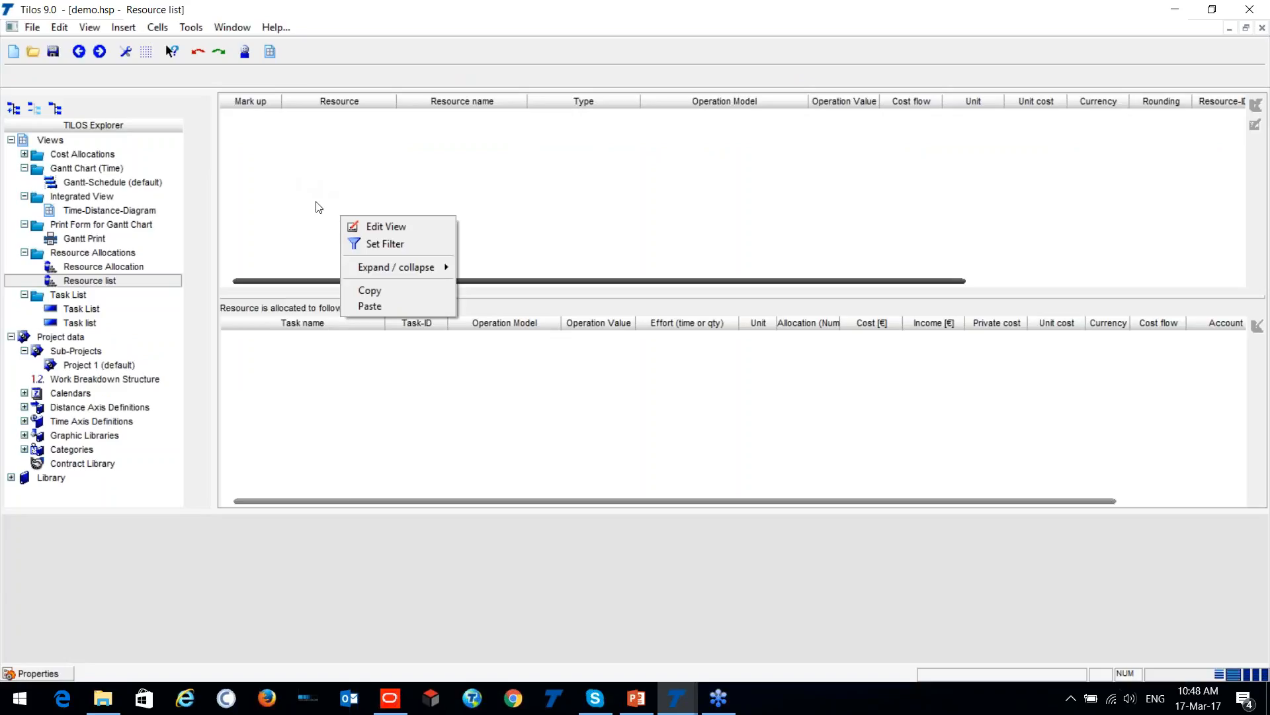
{"action": "left_click", "coordinate": [278, 164]}
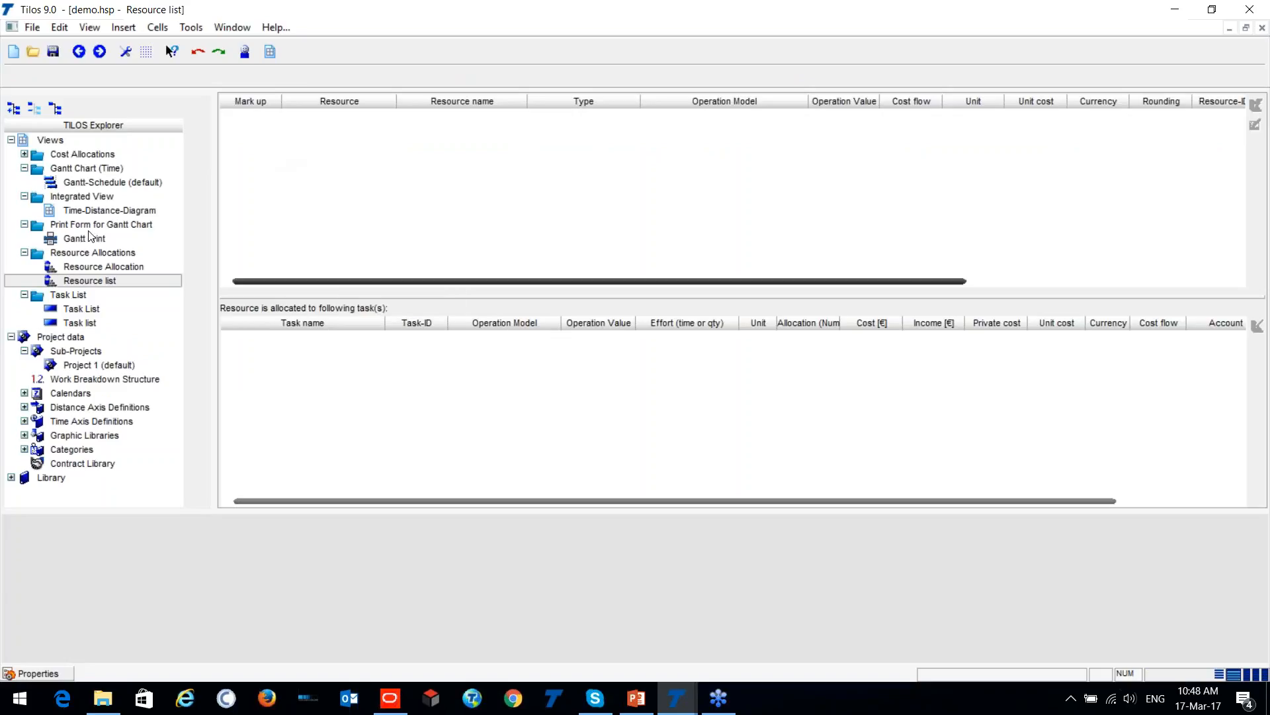
- Return to the time-distance diagram and expand the library's resources down to the 01 Labor group
{"action": "double_click", "coordinate": [65, 210]}
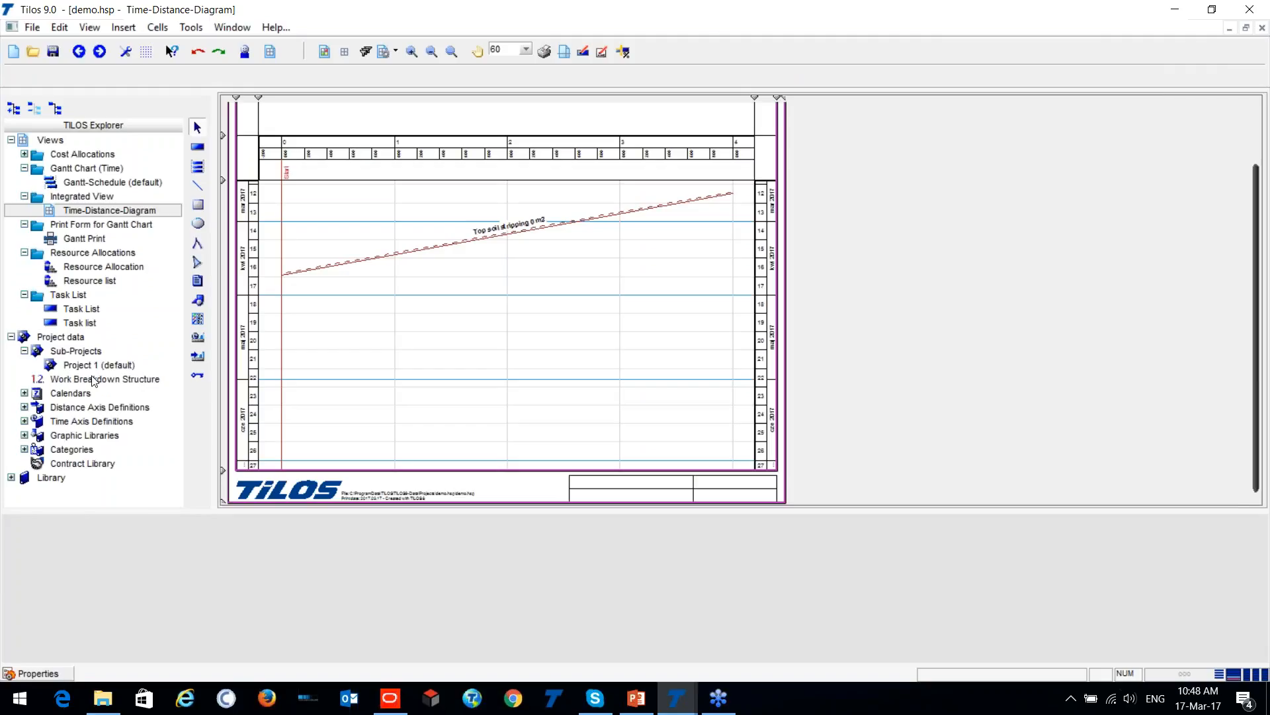
{"action": "scroll", "coordinate": [89, 320], "scroll_direction": "down", "scroll_amount": 4}
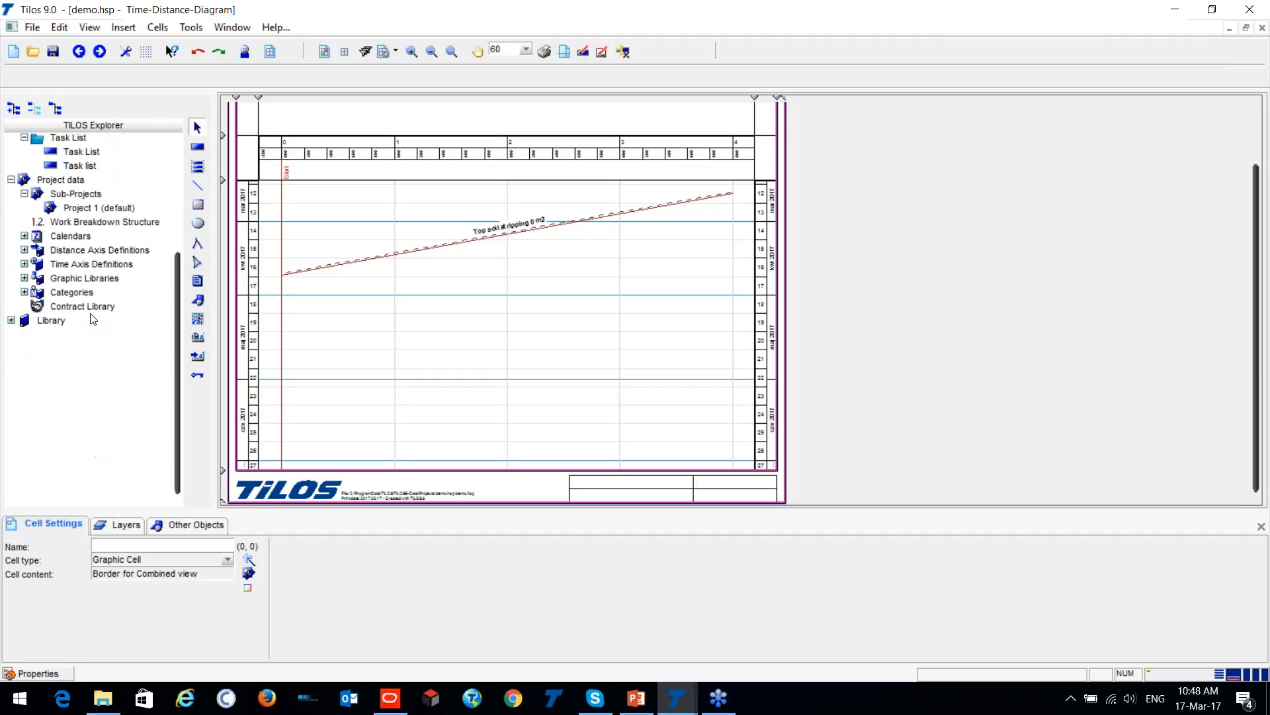
{"action": "left_click", "coordinate": [13, 322]}
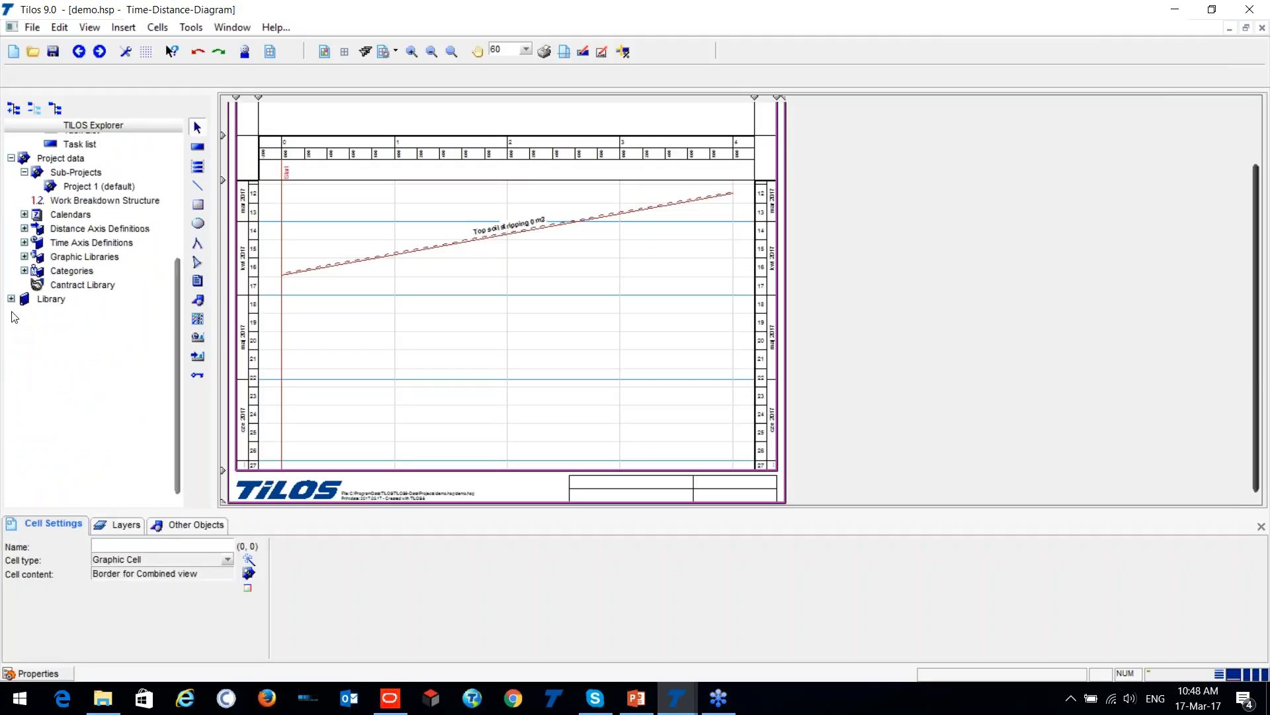
{"action": "left_click", "coordinate": [13, 302]}
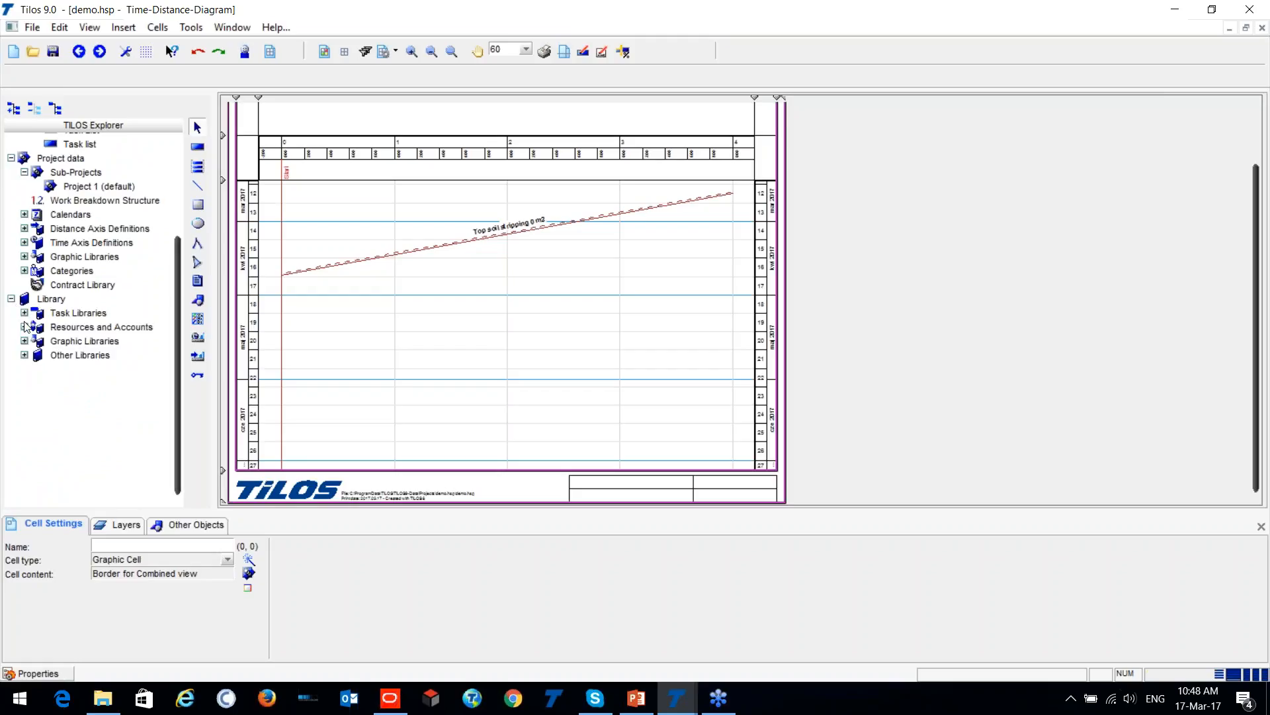
{"action": "left_click", "coordinate": [24, 327]}
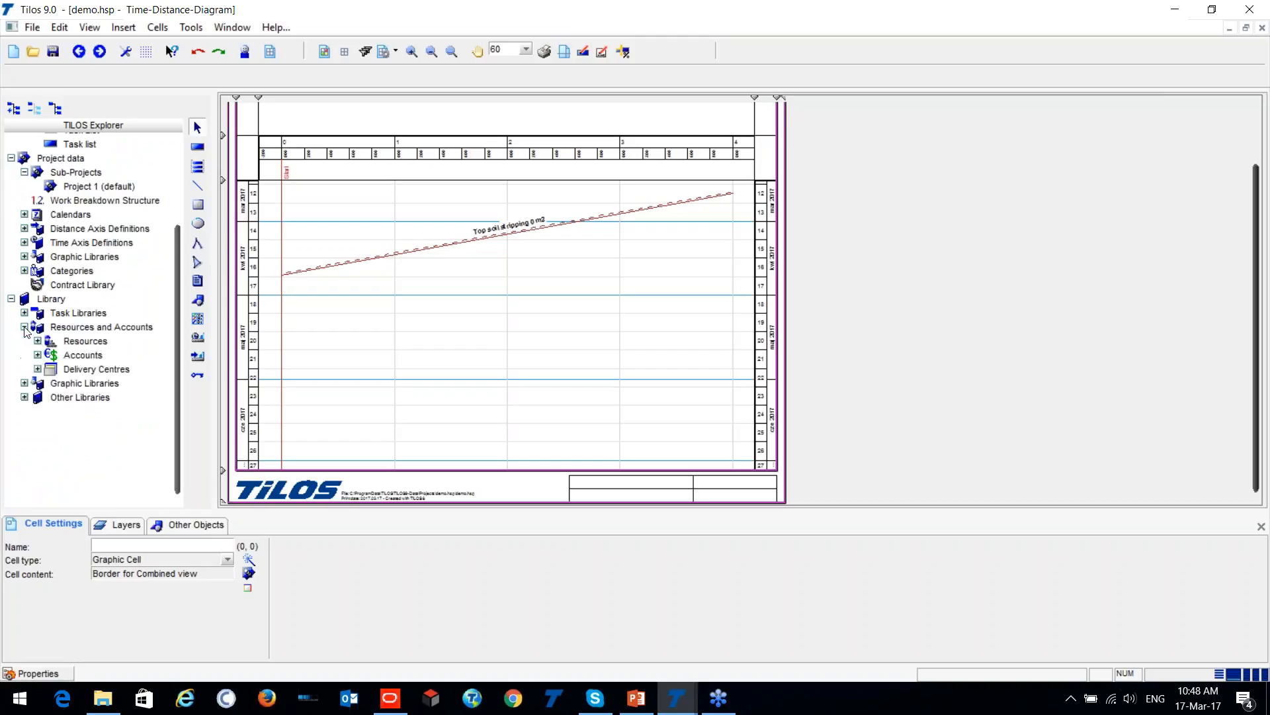
{"action": "left_click", "coordinate": [37, 341]}
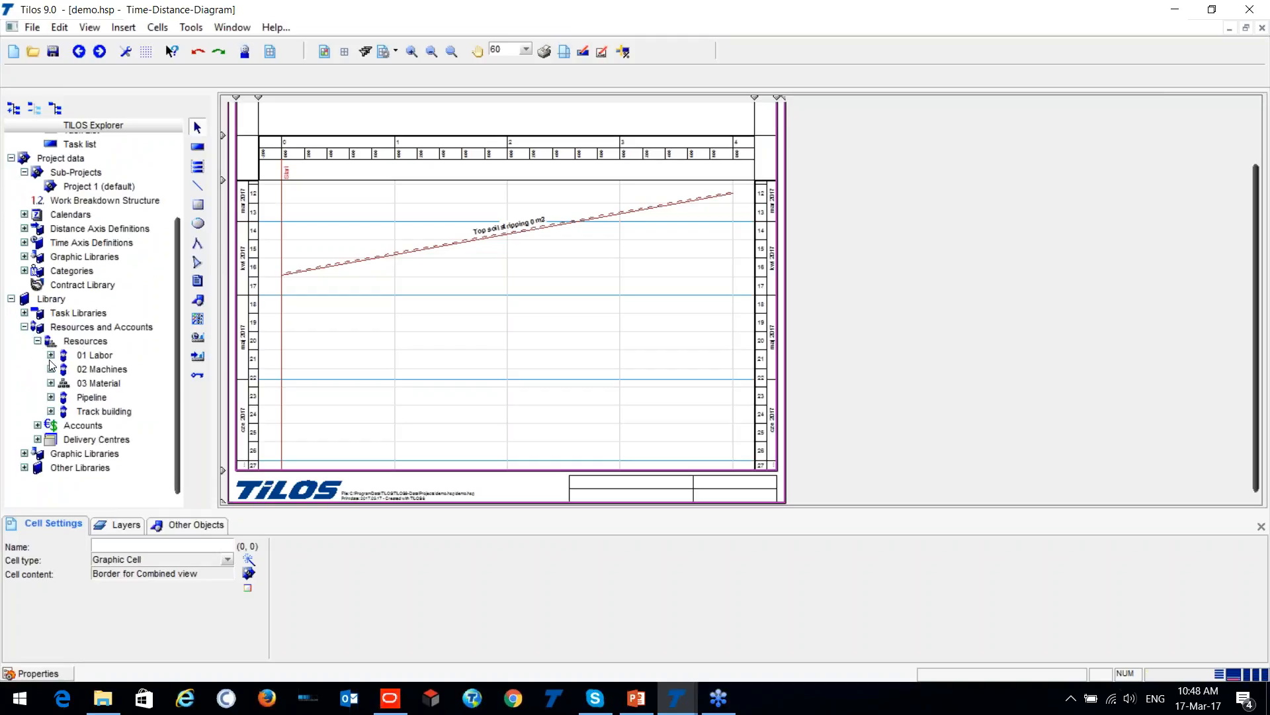
{"action": "left_click", "coordinate": [51, 355]}
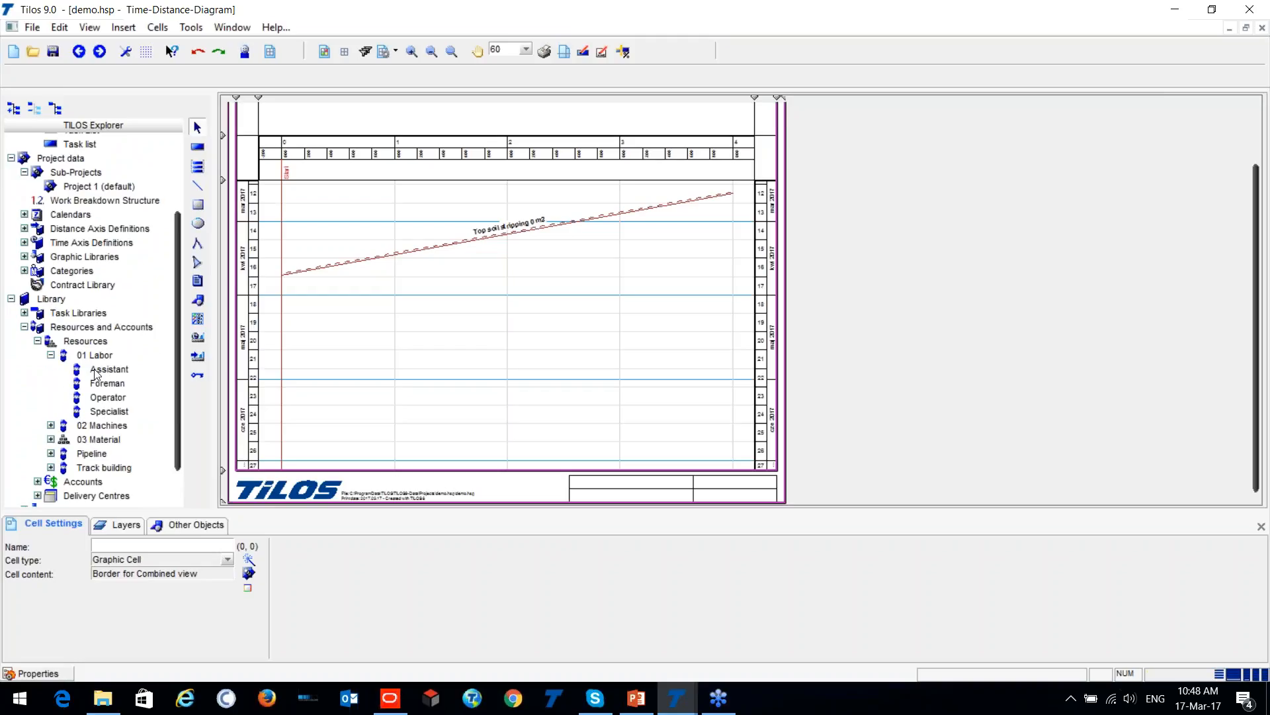
- Open the Assistant labor resource's properties, review its allocation and cost data, and close them without changes
{"action": "right_click", "coordinate": [94, 370]}
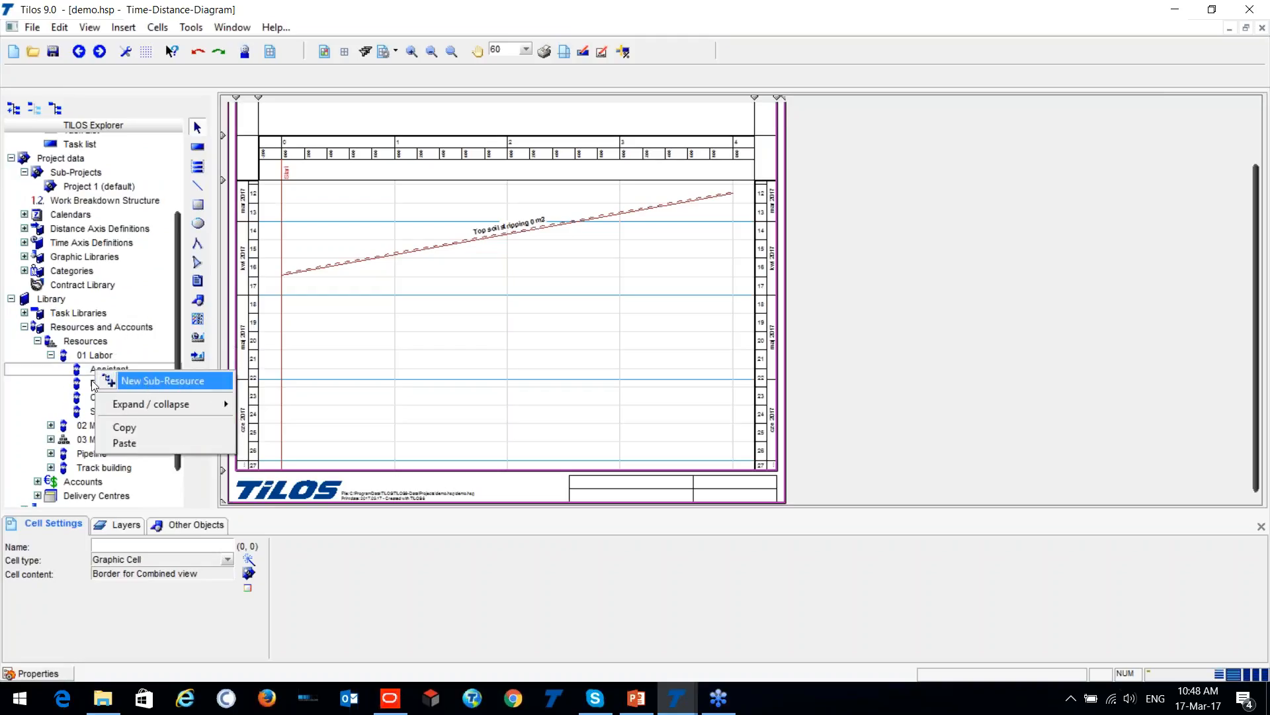
{"action": "left_click", "coordinate": [42, 397]}
{"action": "double_click", "coordinate": [93, 371]}
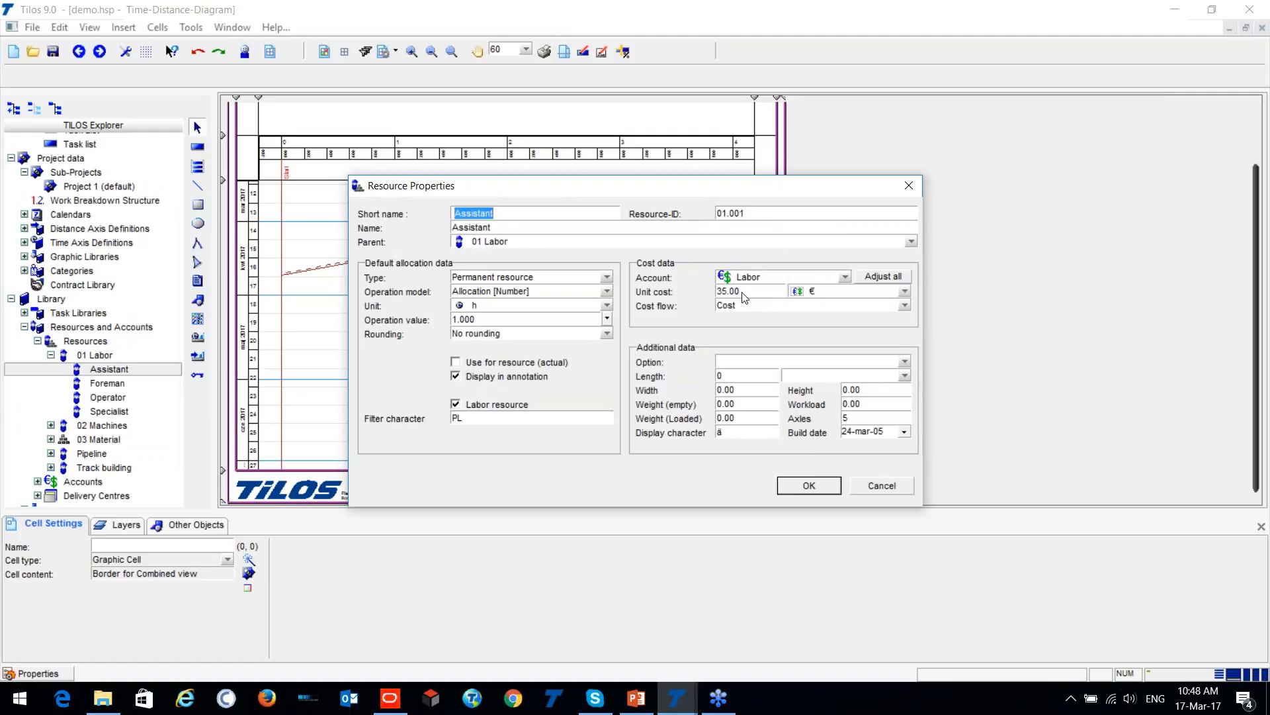
{"action": "left_click", "coordinate": [908, 183]}
{"action": "scroll", "coordinate": [104, 353], "scroll_direction": "down", "scroll_amount": 1}
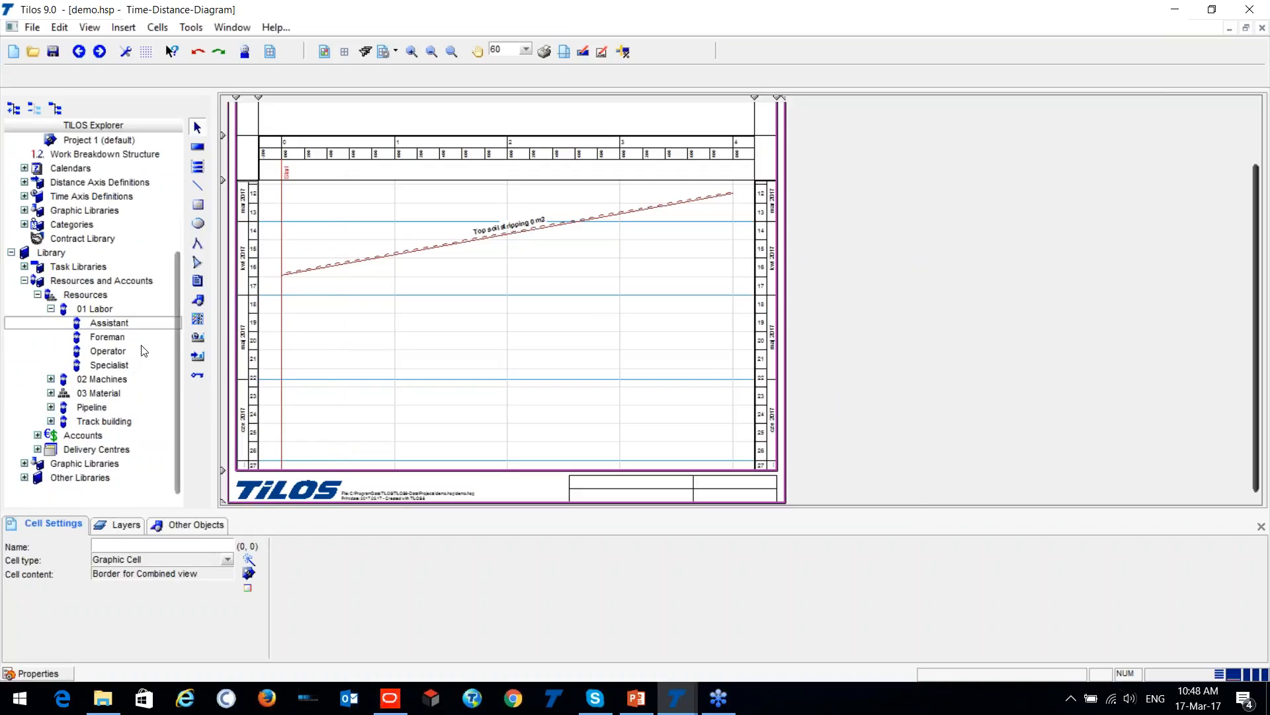
- Allocate the Specialist labor resource and the Caterpillar machine to the top soil stripping task as planned resources
{"action": "left_click", "coordinate": [287, 277]}
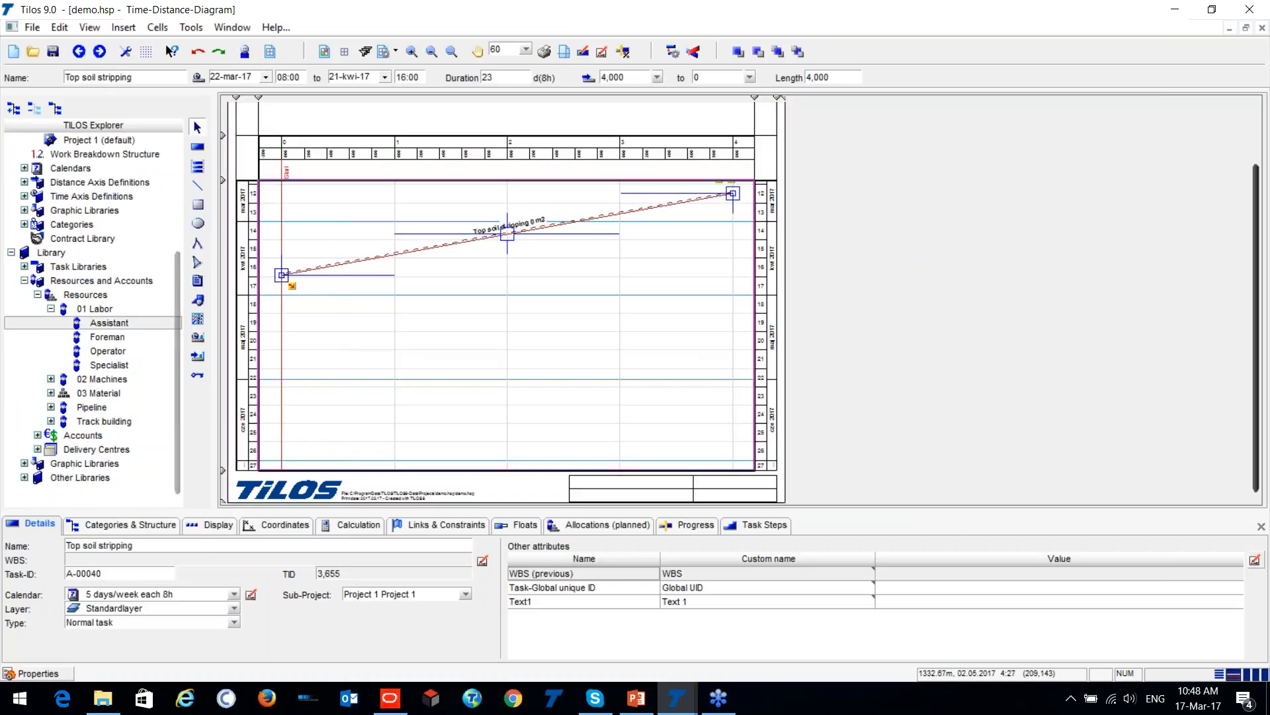
{"action": "left_click", "coordinate": [602, 524]}
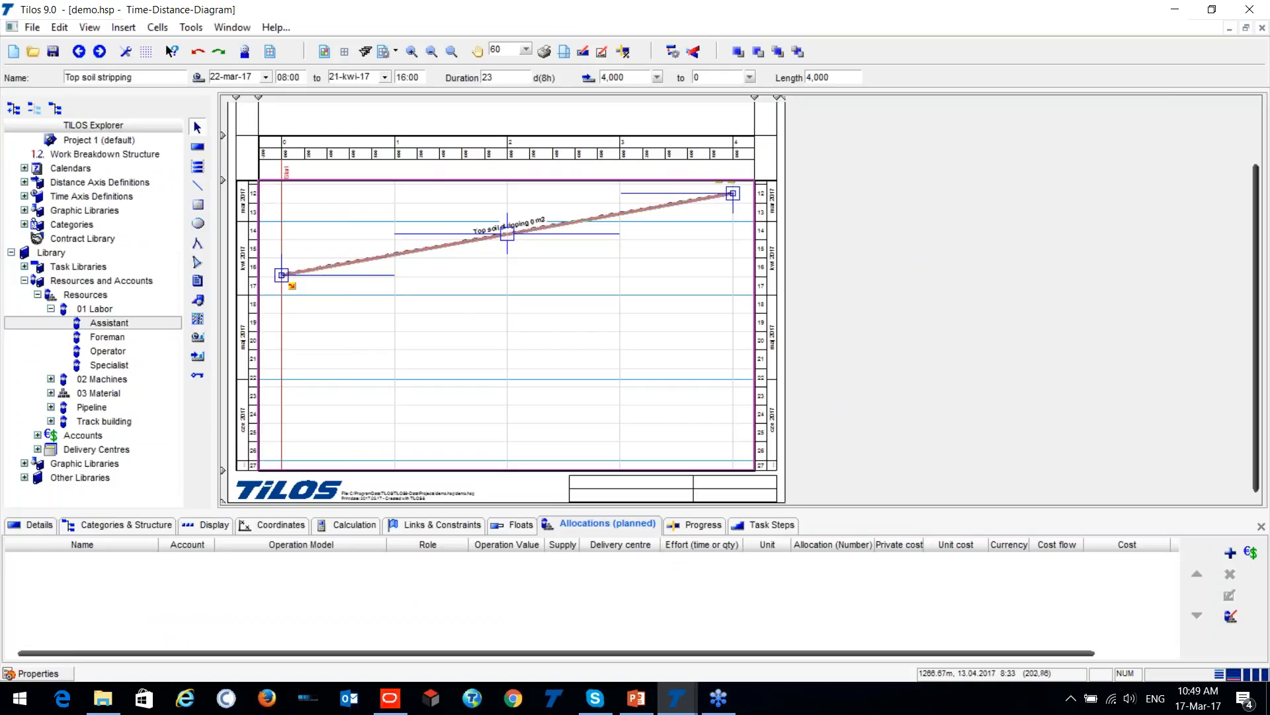
{"action": "left_click", "coordinate": [1249, 554]}
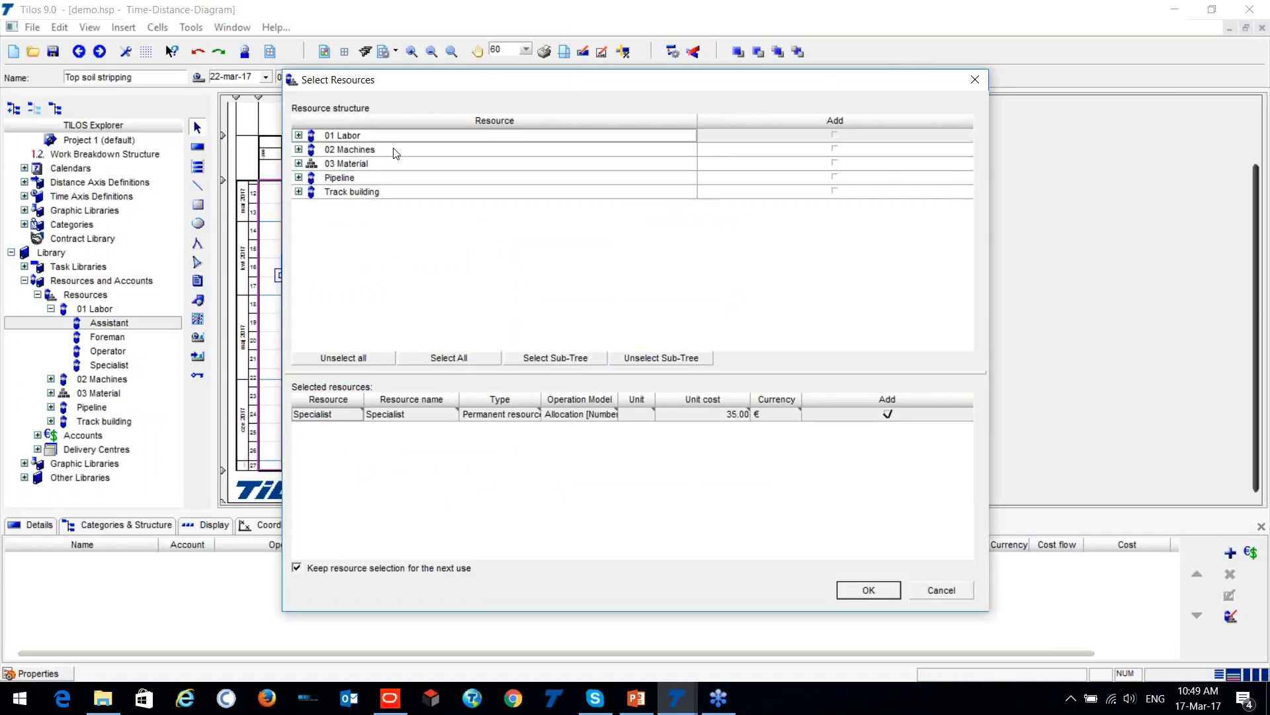
{"action": "left_click", "coordinate": [299, 135]}
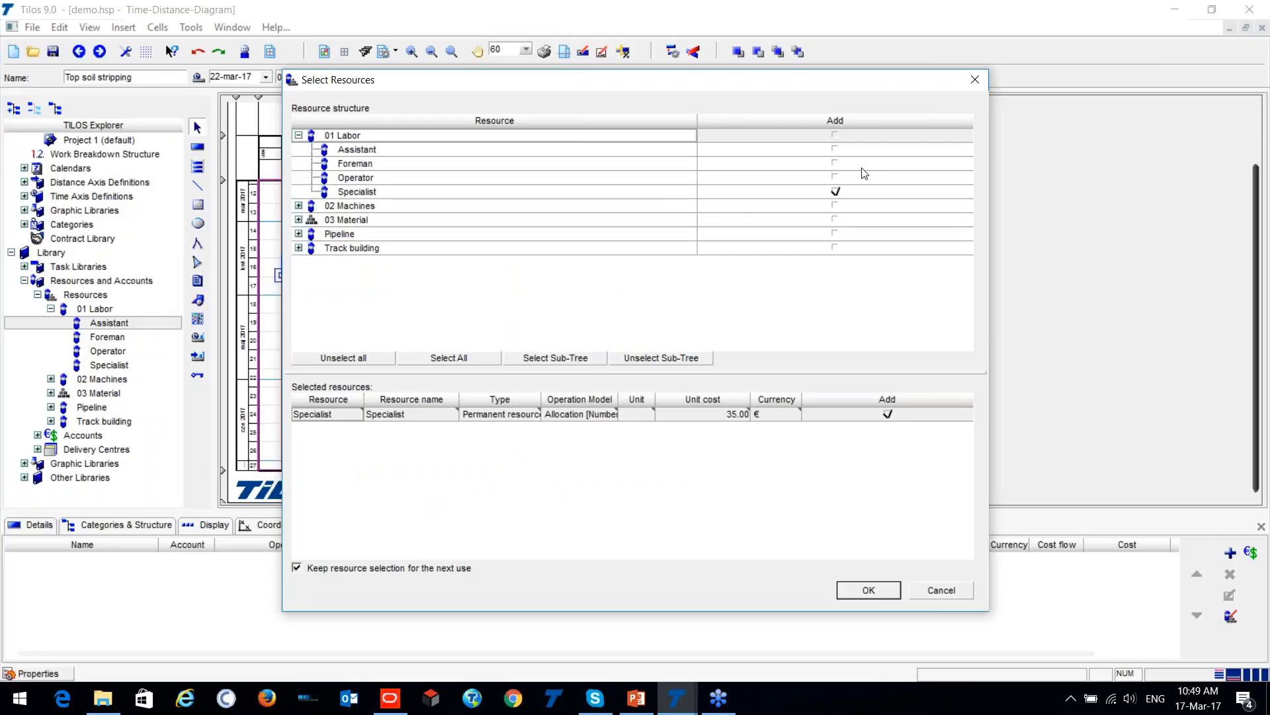
{"action": "left_click", "coordinate": [298, 206]}
{"action": "left_click", "coordinate": [834, 219]}
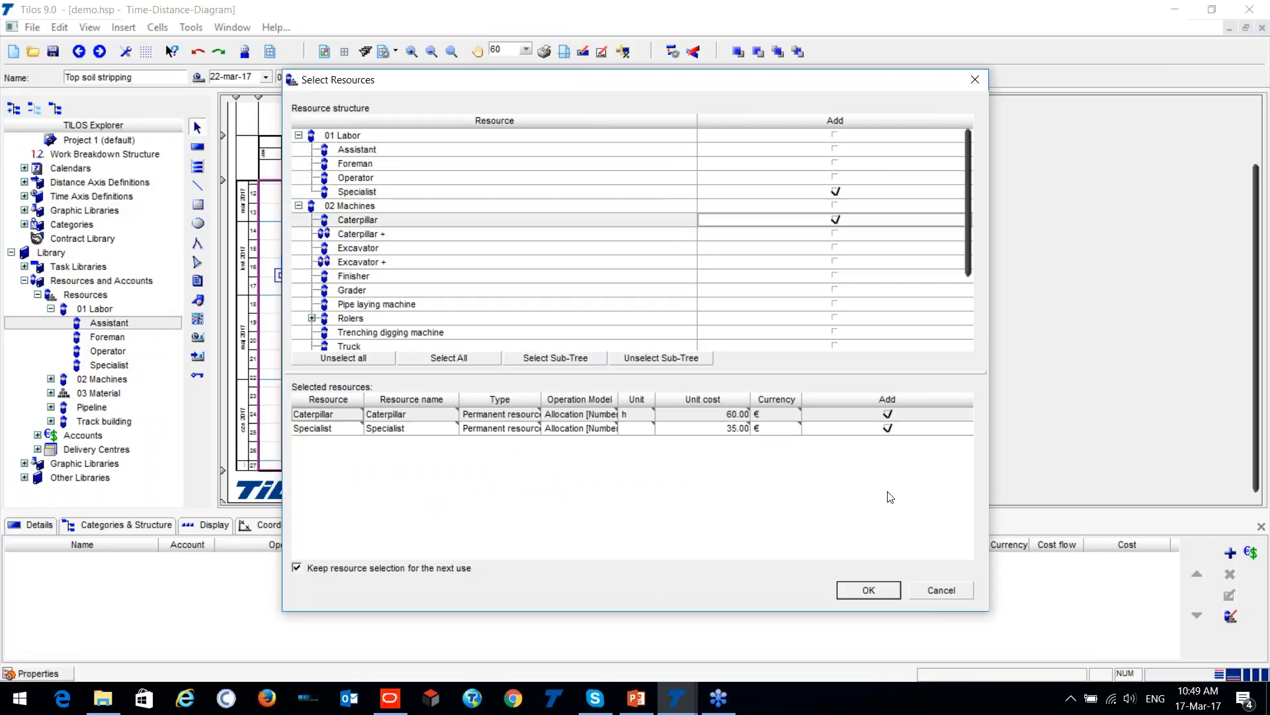
{"action": "left_click", "coordinate": [869, 590]}
{"action": "left_click", "coordinate": [419, 358]}
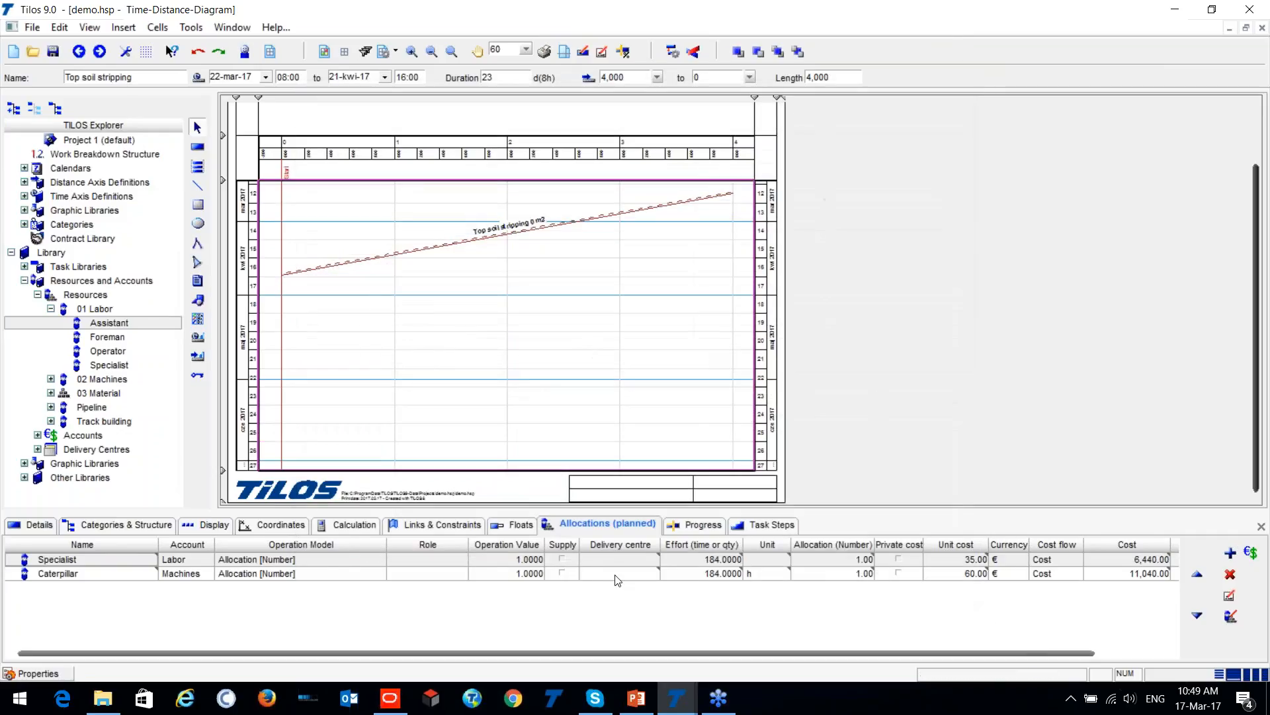
{"action": "left_click", "coordinate": [459, 243]}
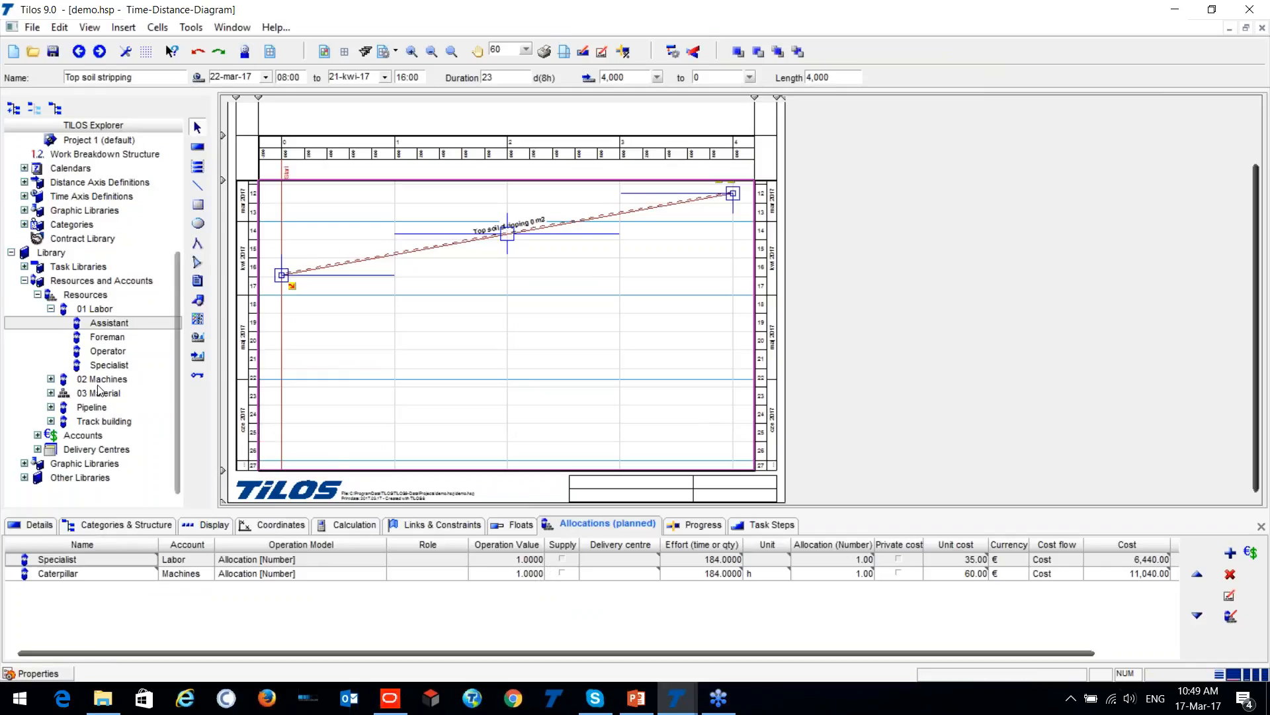
- Browse the library's Graphic Libraries and Other Libraries groups, including the Symbols folder
{"action": "scroll", "coordinate": [101, 377], "scroll_direction": "down", "scroll_amount": 1}
{"action": "left_click", "coordinate": [24, 430]}
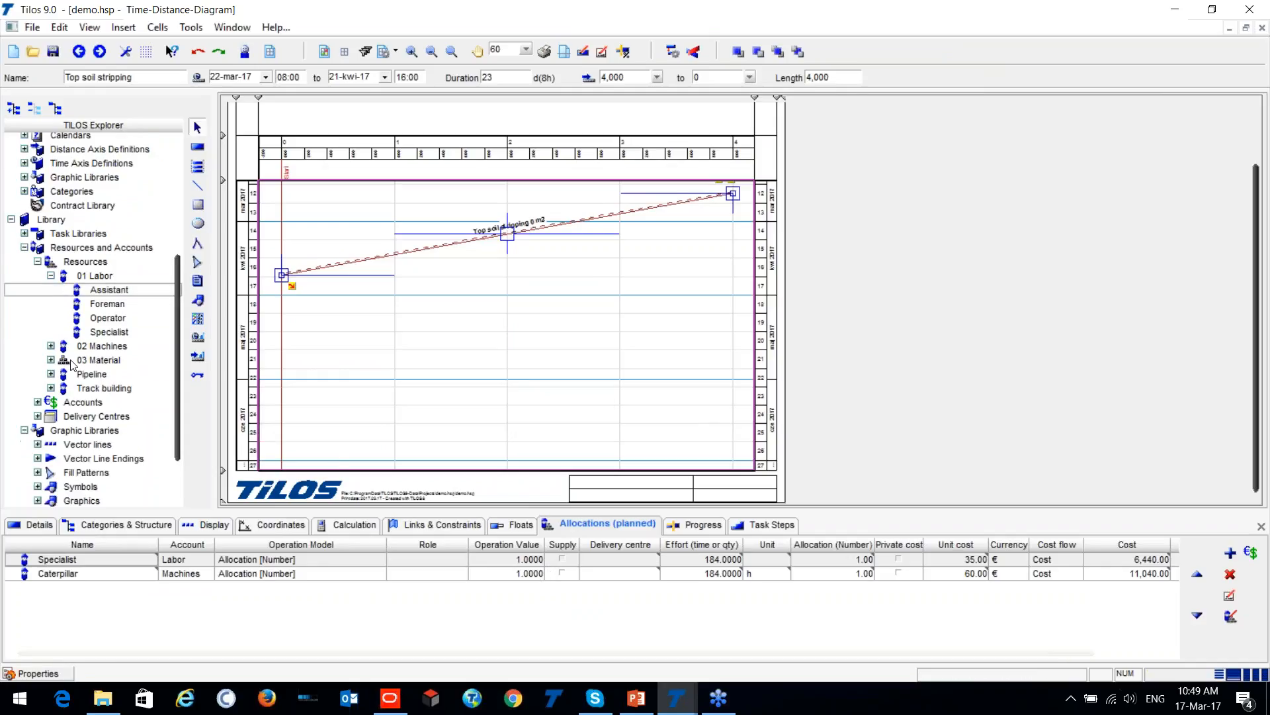
{"action": "scroll", "coordinate": [86, 342], "scroll_direction": "down", "scroll_amount": 4}
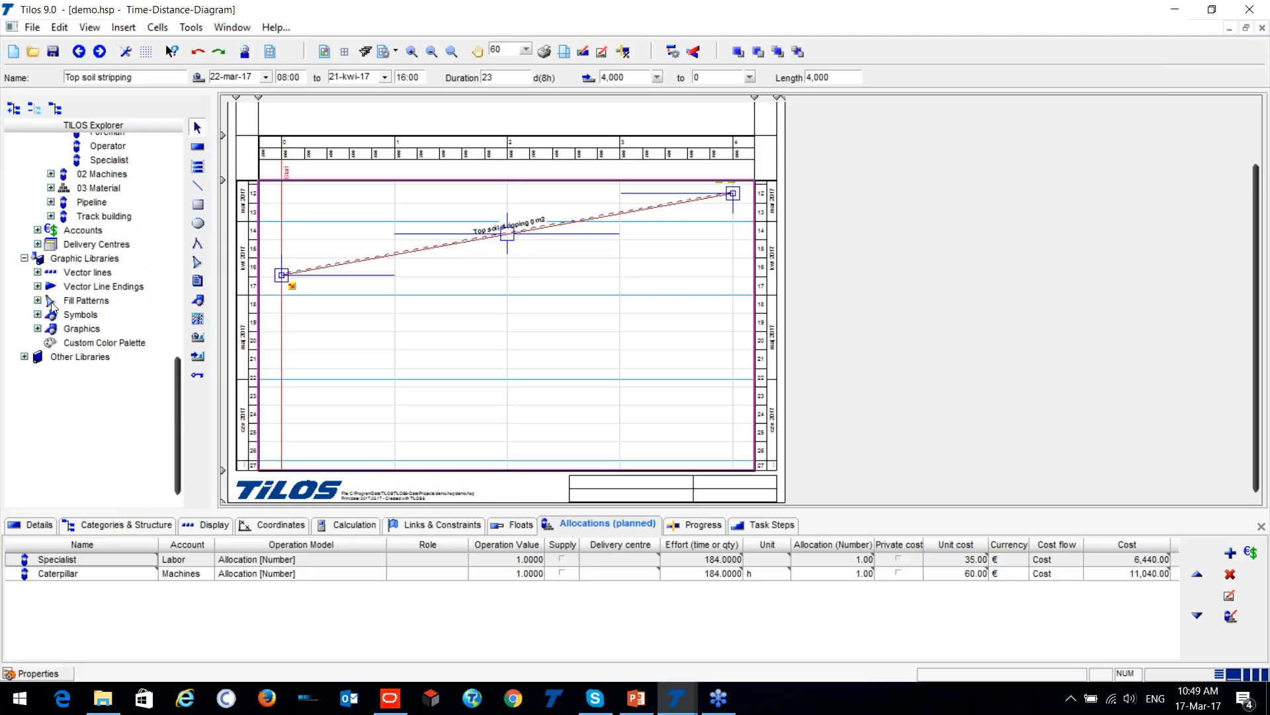
{"action": "left_click", "coordinate": [37, 315]}
{"action": "left_click", "coordinate": [37, 315]}
{"action": "left_click", "coordinate": [24, 356]}
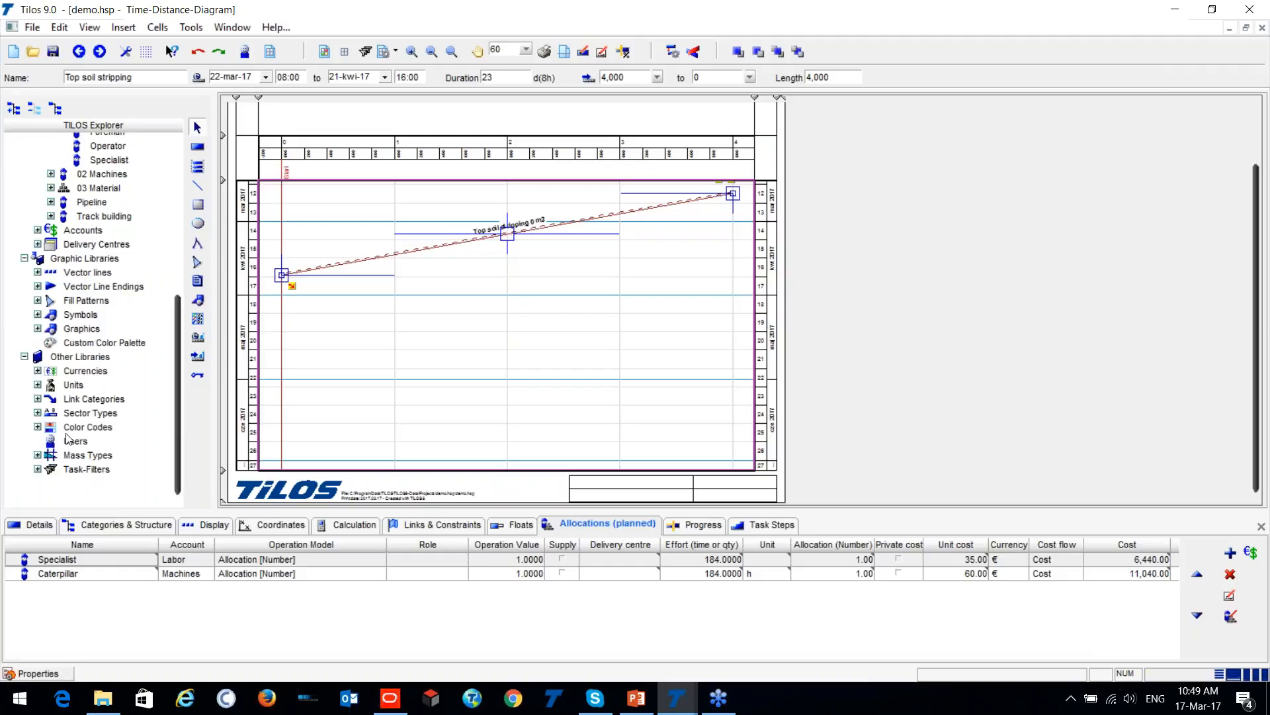
{"action": "scroll", "coordinate": [73, 397], "scroll_direction": "up", "scroll_amount": 5}
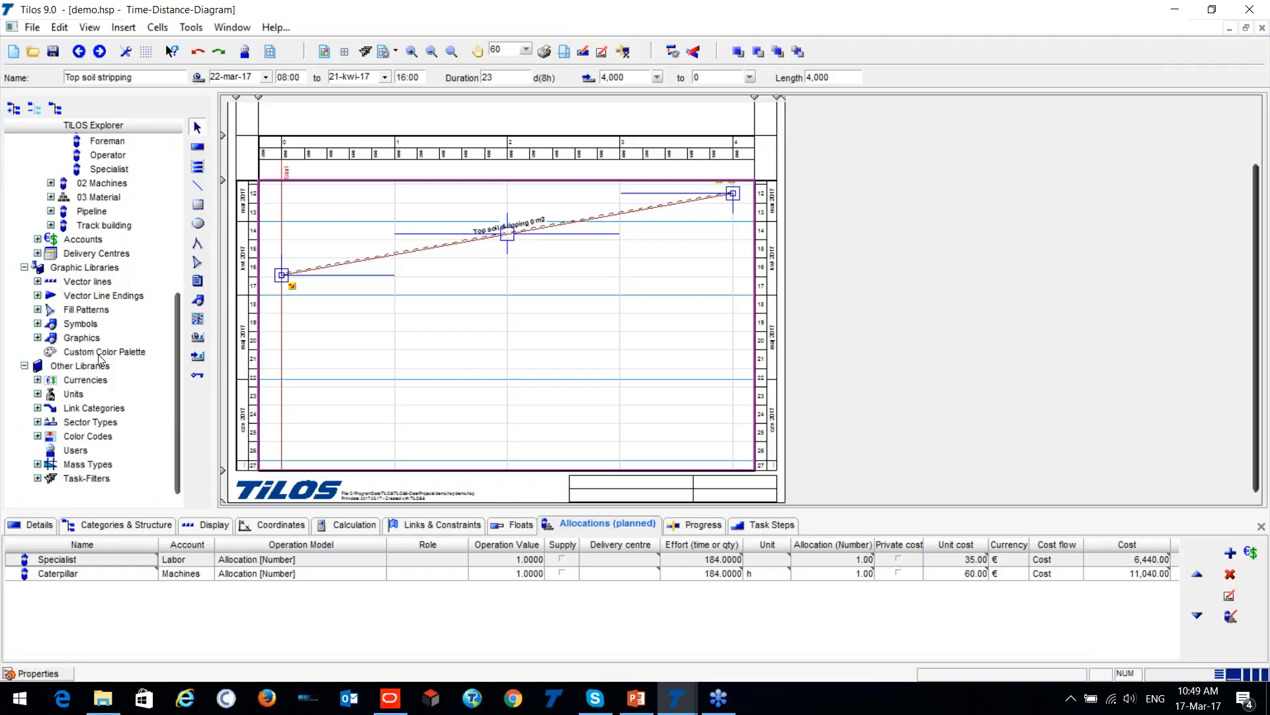
{"action": "scroll", "coordinate": [75, 361], "scroll_direction": "up", "scroll_amount": 5}
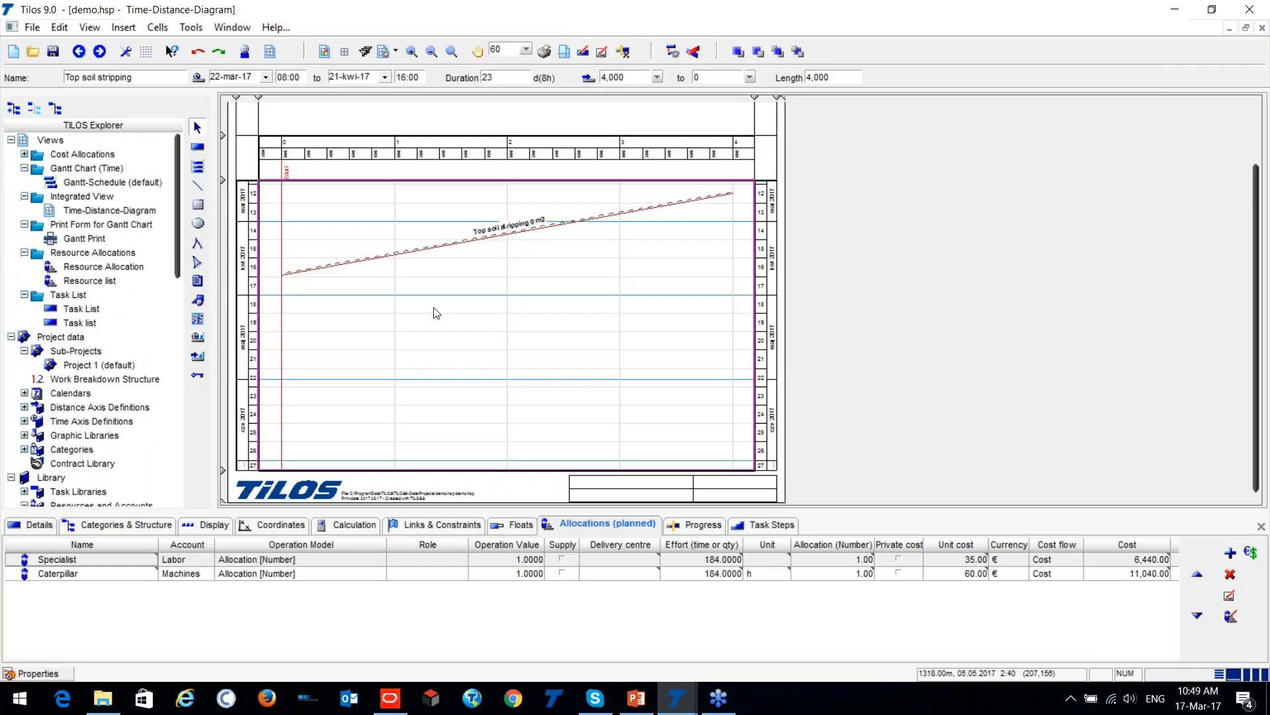
- Check the top soil stripping task's calculation data and delete its planned Specialist and Caterpillar allocations
{"action": "scroll", "coordinate": [393, 253], "scroll_direction": "up", "scroll_amount": 1}
{"action": "scroll", "coordinate": [392, 254], "scroll_direction": "up", "scroll_amount": 3}
{"action": "scroll", "coordinate": [385, 288], "scroll_direction": "down", "scroll_amount": 4}
{"action": "left_click", "coordinate": [436, 311]}
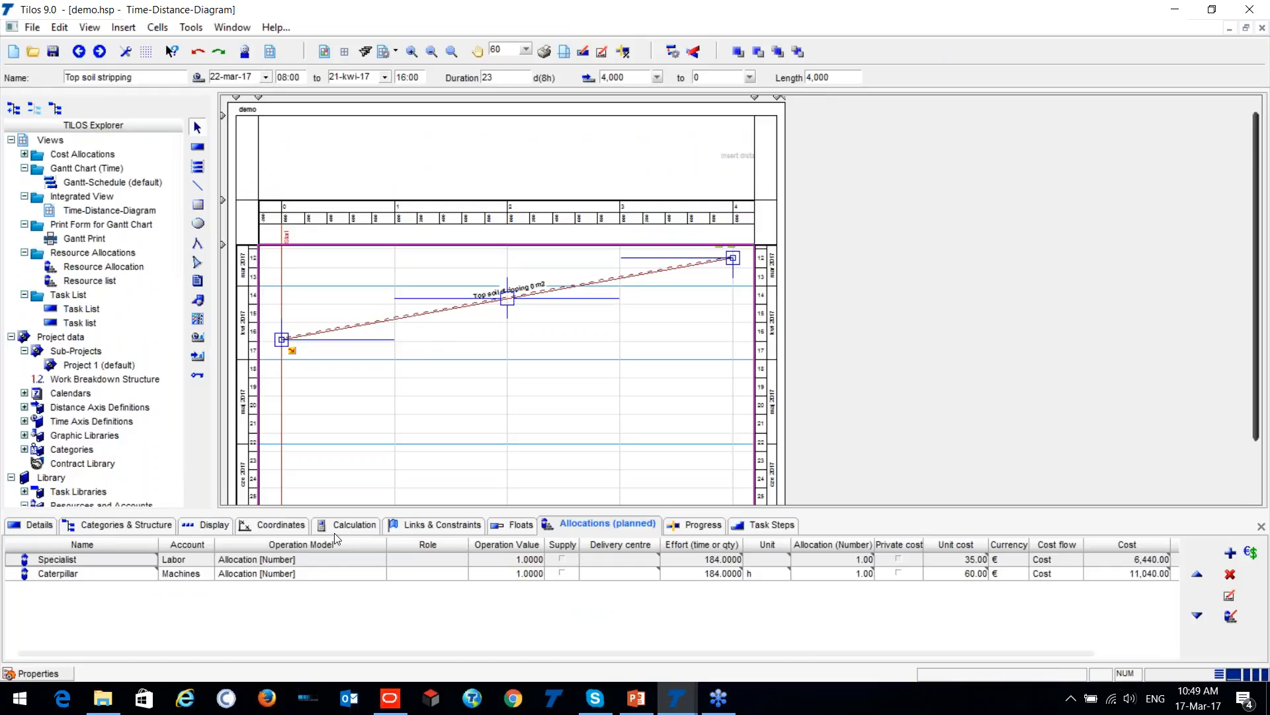
{"action": "left_click", "coordinate": [350, 526]}
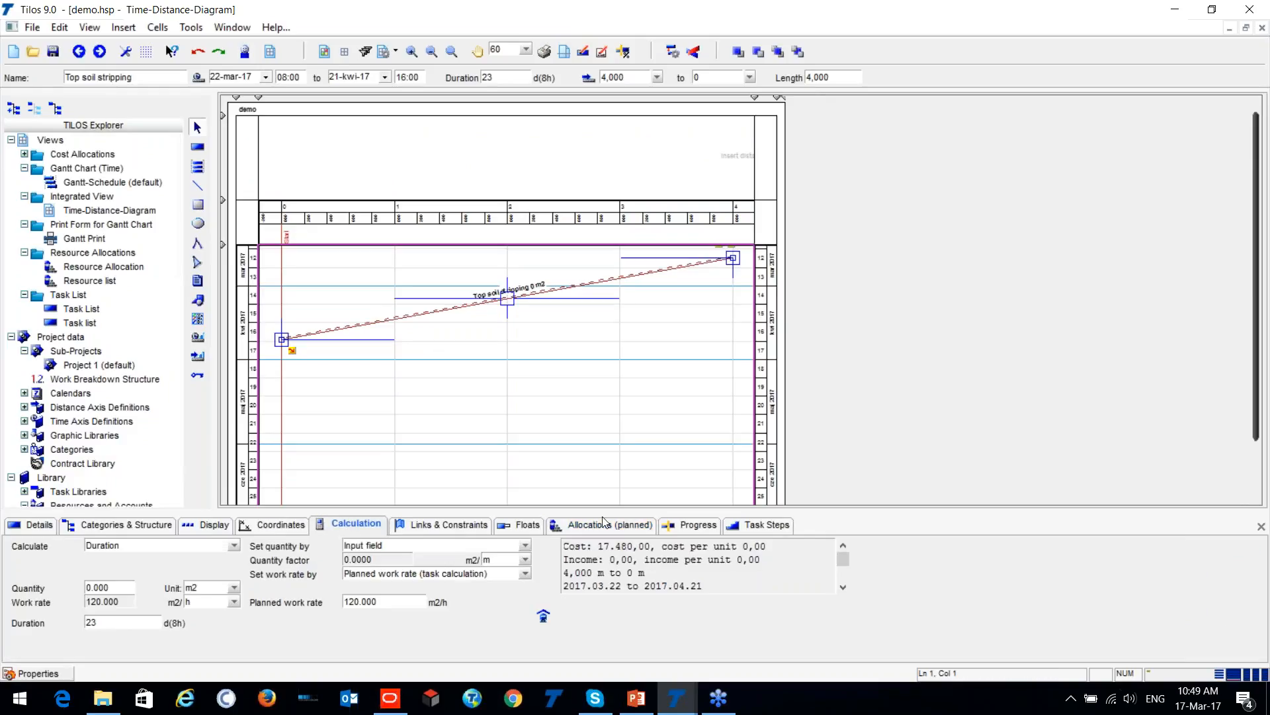
{"action": "left_click", "coordinate": [649, 526]}
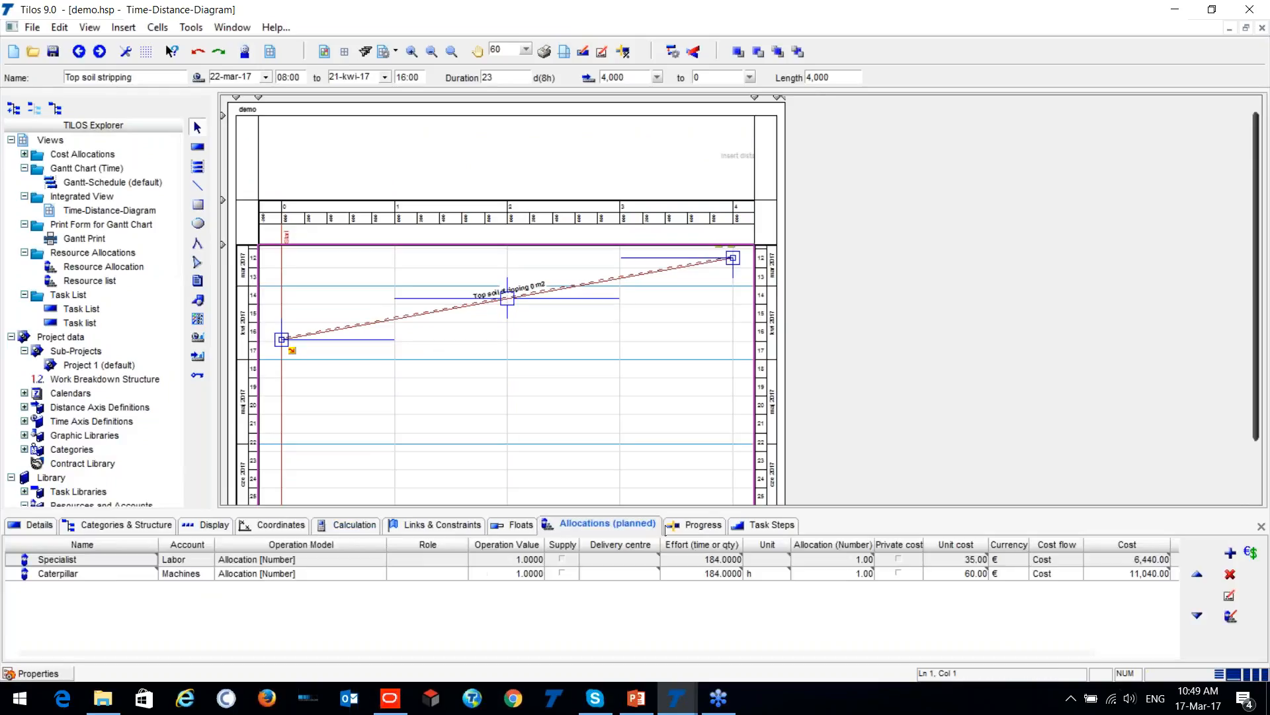
{"action": "left_click", "coordinate": [1230, 574]}
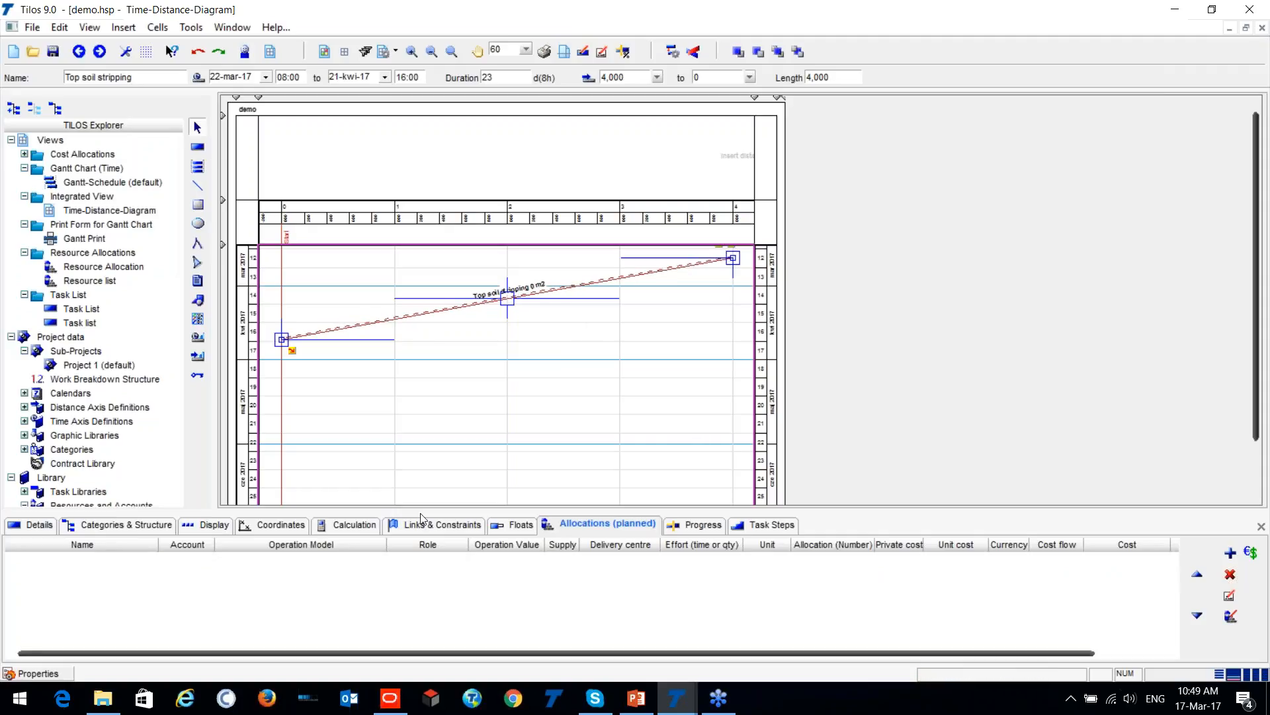
- Keep the top soil stripping task calculating Duration and set its quantity to 20,000 m3
{"action": "left_click", "coordinate": [343, 522]}
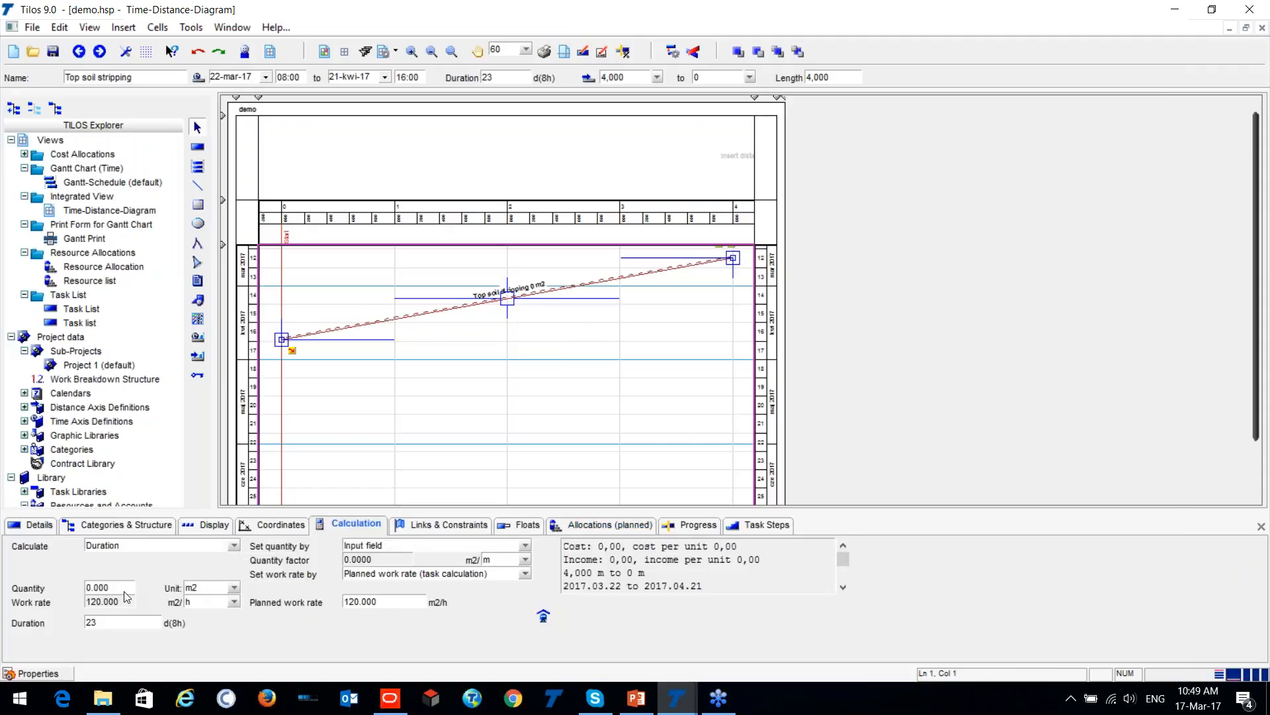
{"action": "left_click", "coordinate": [233, 546]}
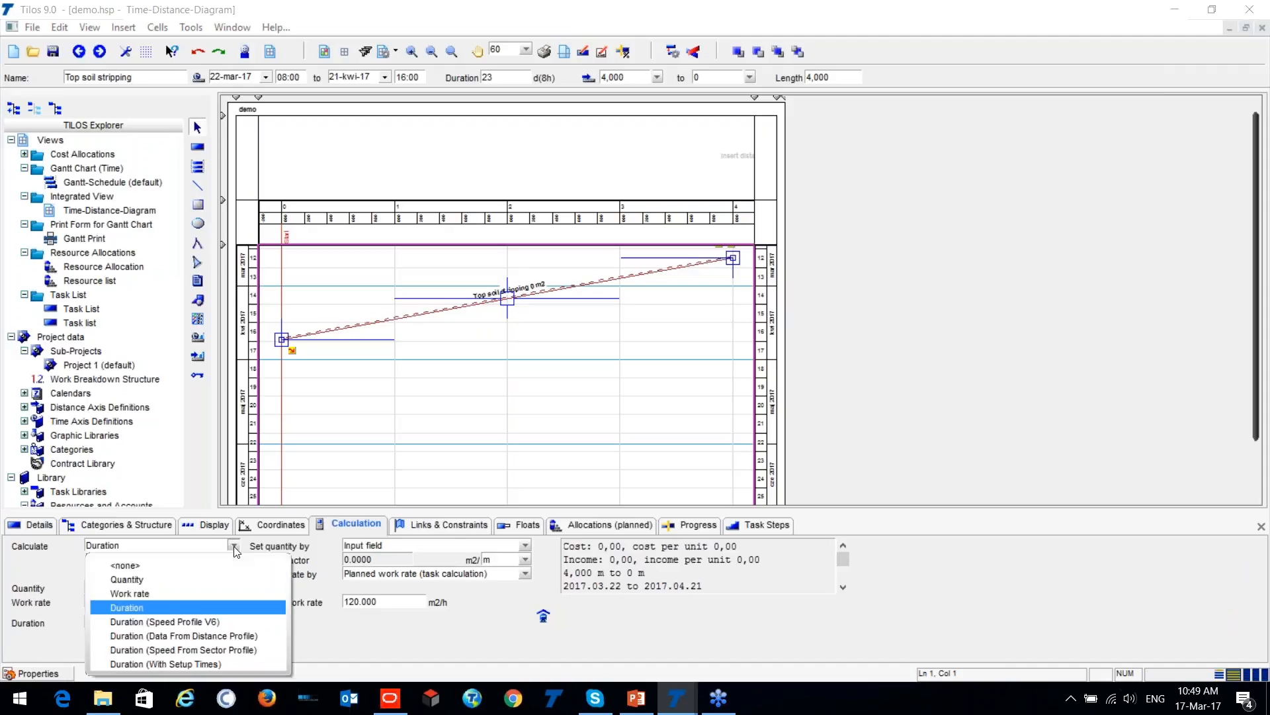
{"action": "left_click", "coordinate": [176, 606]}
{"action": "left_click", "coordinate": [109, 586]}
{"action": "type", "text": "20000"}
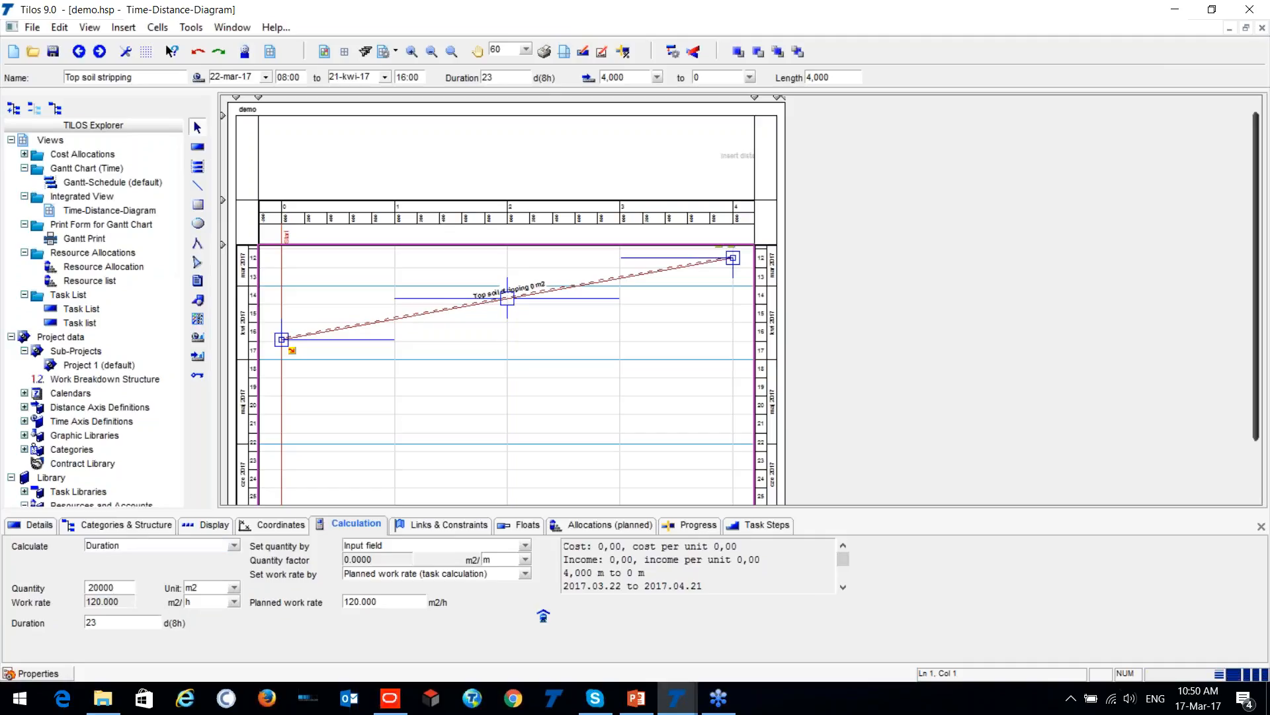
{"action": "left_click", "coordinate": [234, 587]}
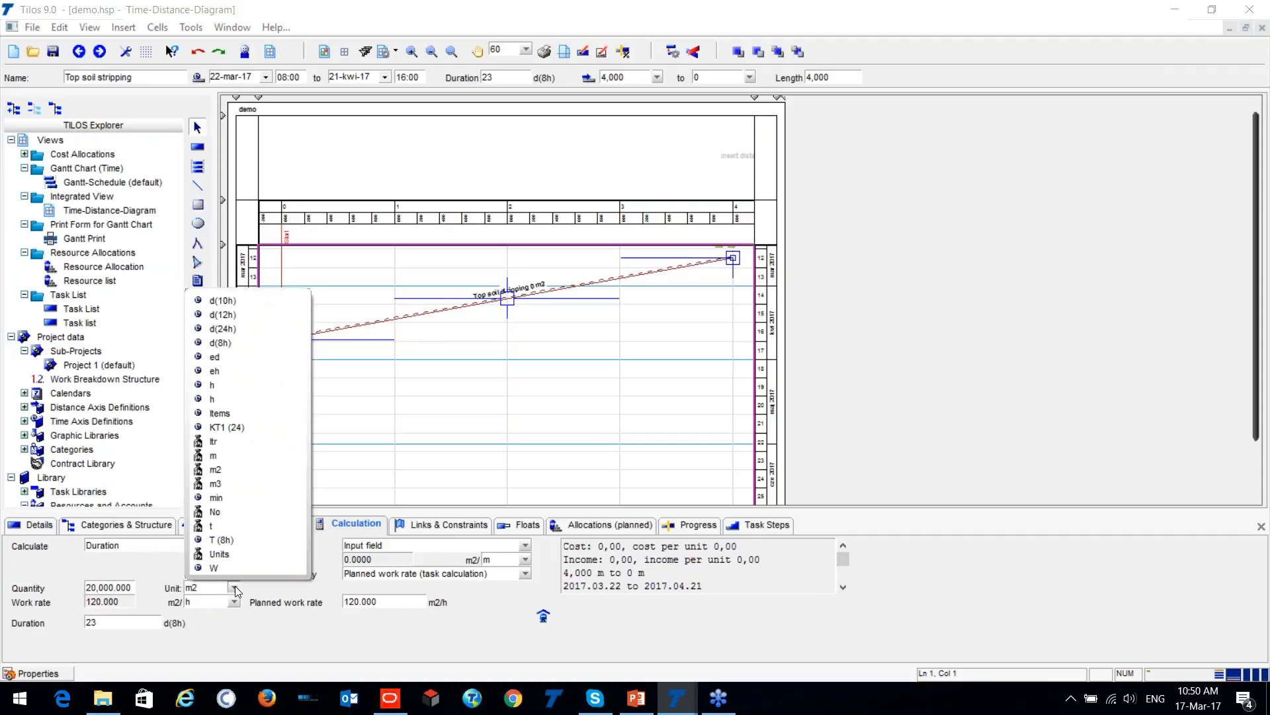
{"action": "left_click", "coordinate": [227, 488]}
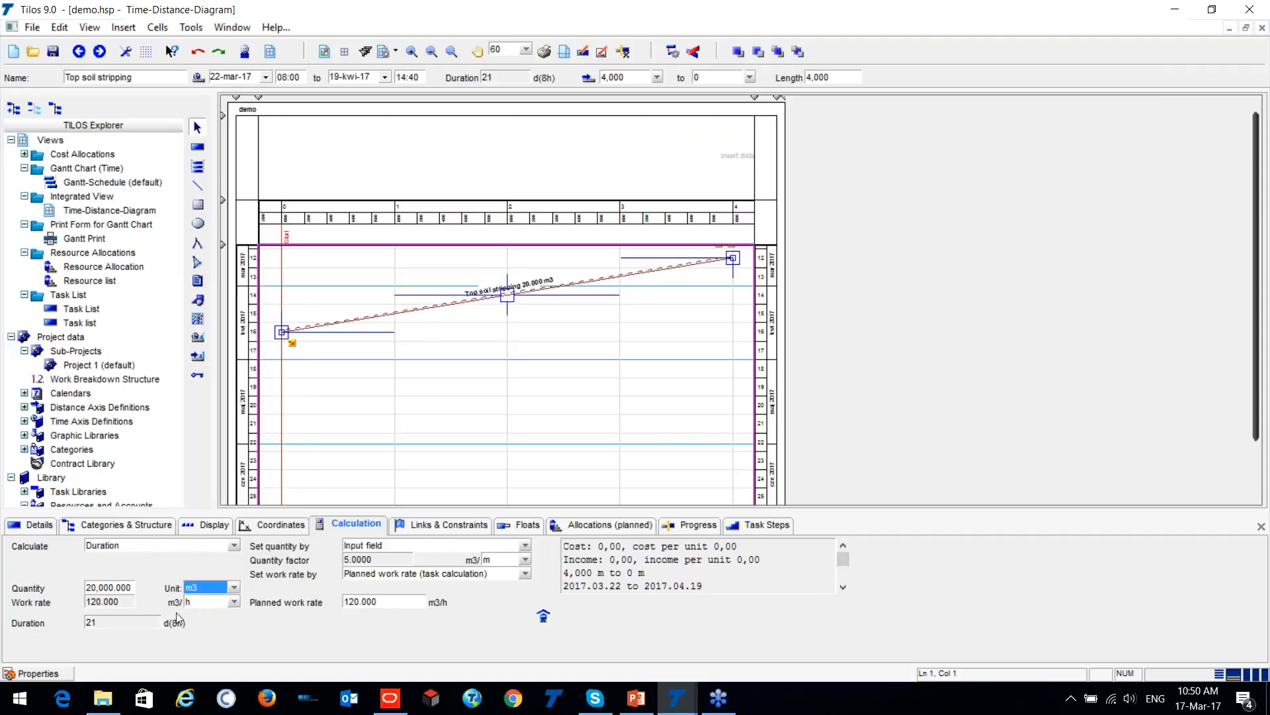
{"action": "left_click", "coordinate": [429, 380]}
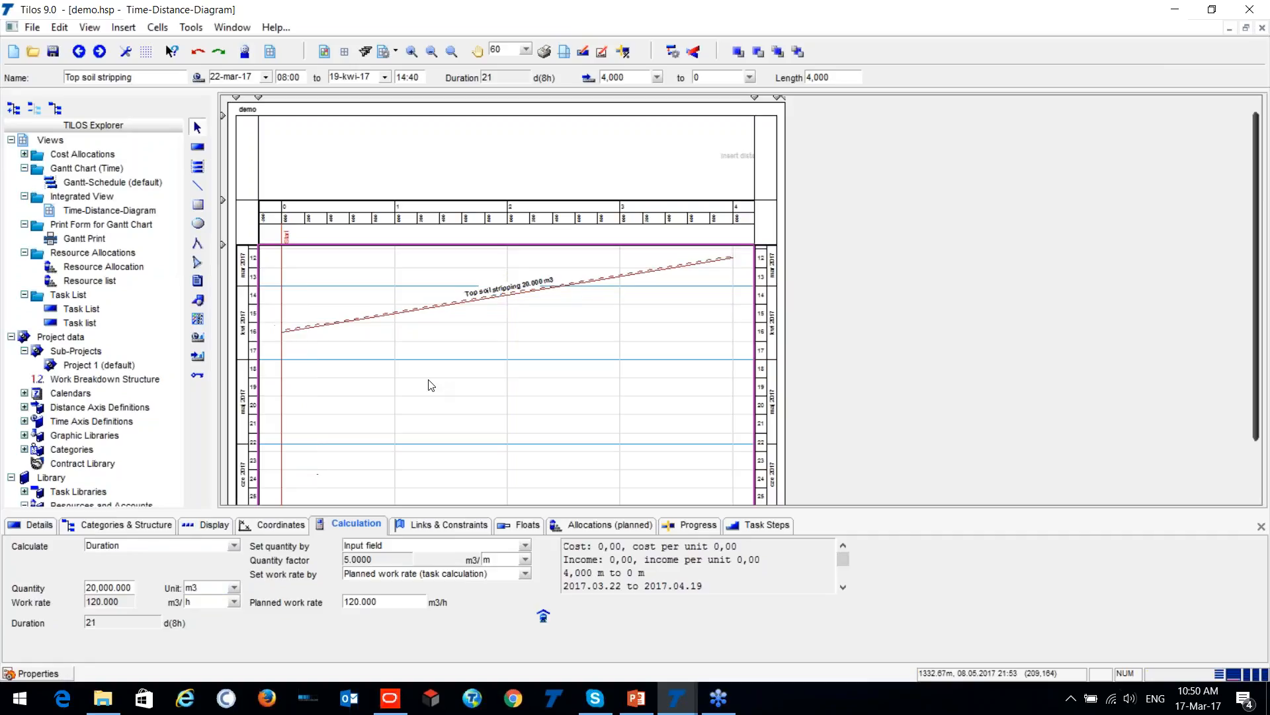
- Enlarge the diagram, select the top soil stripping task and examine its planned work rate and calculated duration
{"action": "scroll", "coordinate": [505, 342], "scroll_direction": "up", "scroll_amount": 2}
{"action": "scroll", "coordinate": [504, 317], "scroll_direction": "down", "scroll_amount": 1}
{"action": "left_click", "coordinate": [477, 311]}
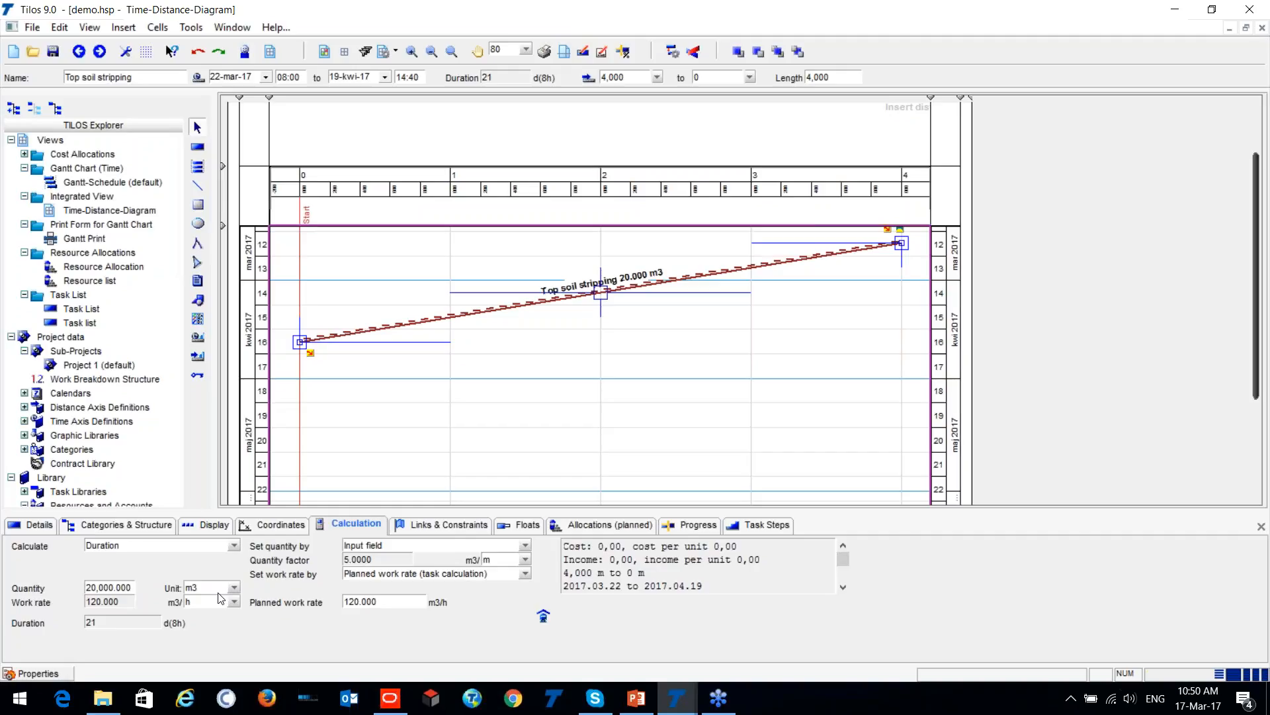
{"action": "left_click", "coordinate": [352, 606]}
{"action": "left_click", "coordinate": [102, 628]}
{"action": "double_click", "coordinate": [100, 621]}
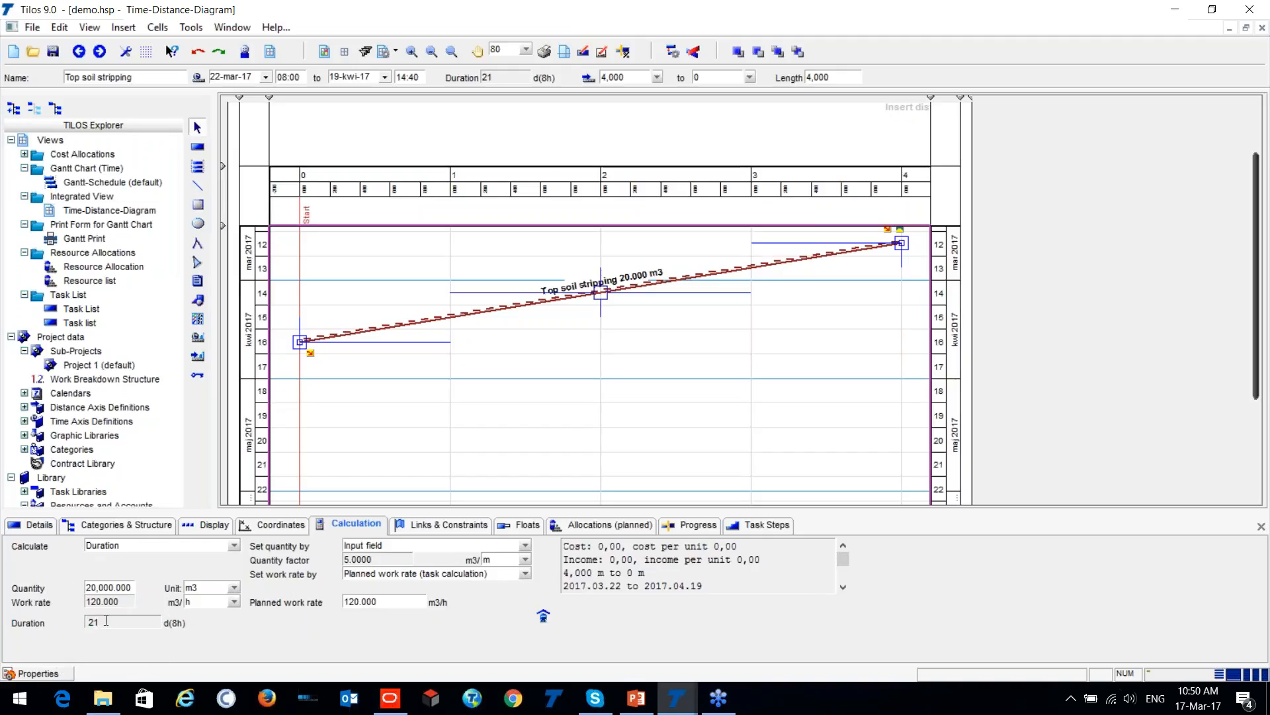
- Set the top soil stripping task's planned work rate to 240 m3/h
{"action": "double_click", "coordinate": [388, 605]}
{"action": "type", "text": "240"}
{"action": "key", "text": "Return"}
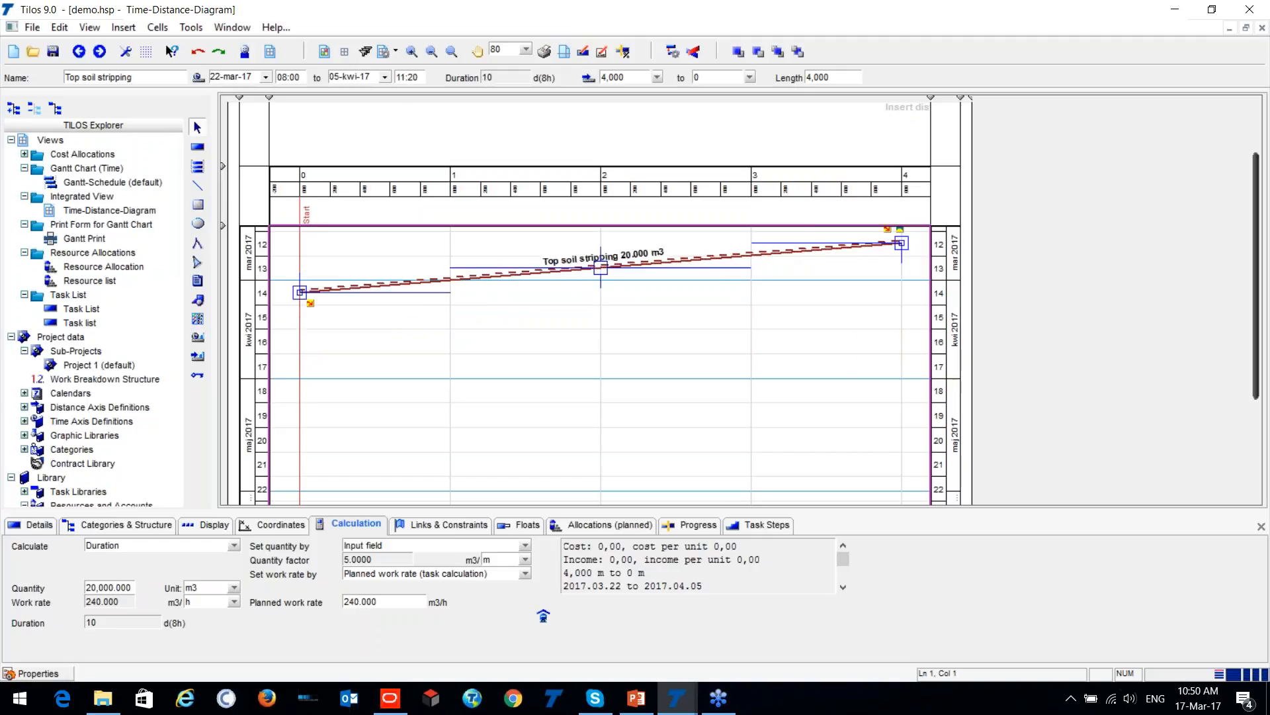
- Examine the recalculated duration and the start and end dates of the top soil stripping task
{"action": "double_click", "coordinate": [90, 623]}
{"action": "double_click", "coordinate": [107, 620]}
{"action": "key", "text": "ctrl"}
{"action": "key", "text": "ctrl"}
{"action": "key", "text": "ctrl"}
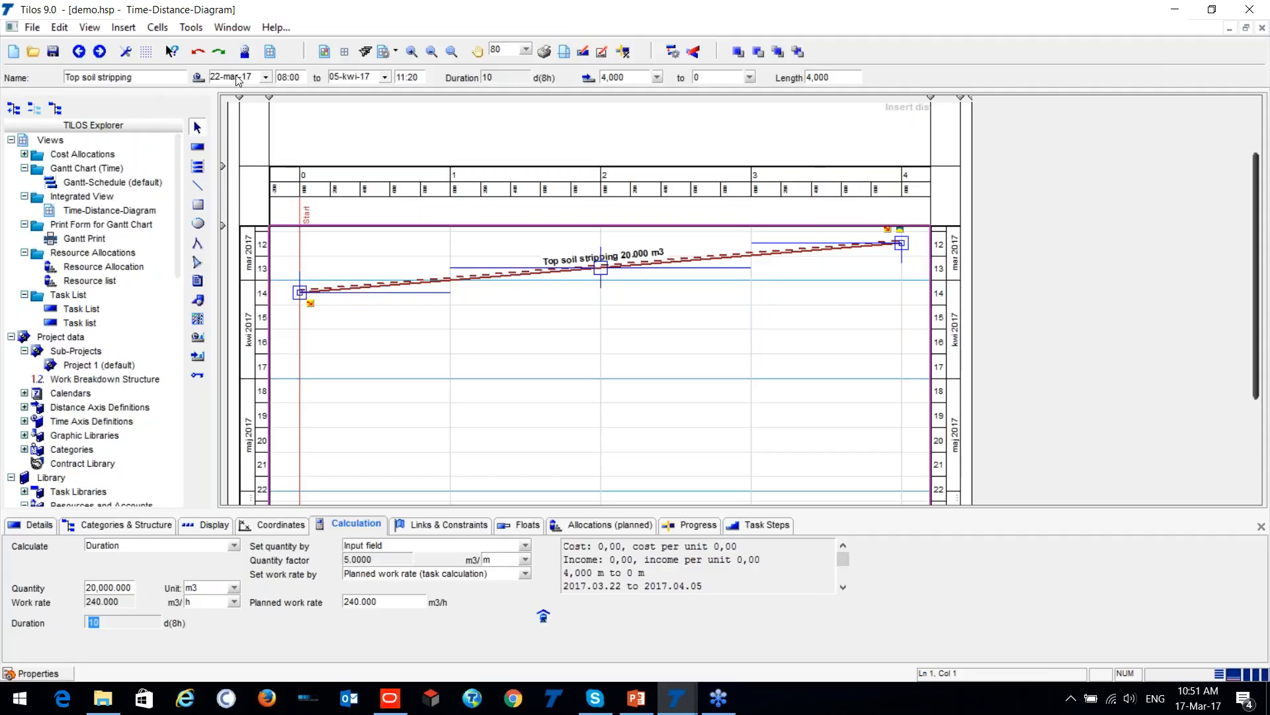
{"action": "key", "text": "ctrl"}
{"action": "key", "text": "ctrl"}
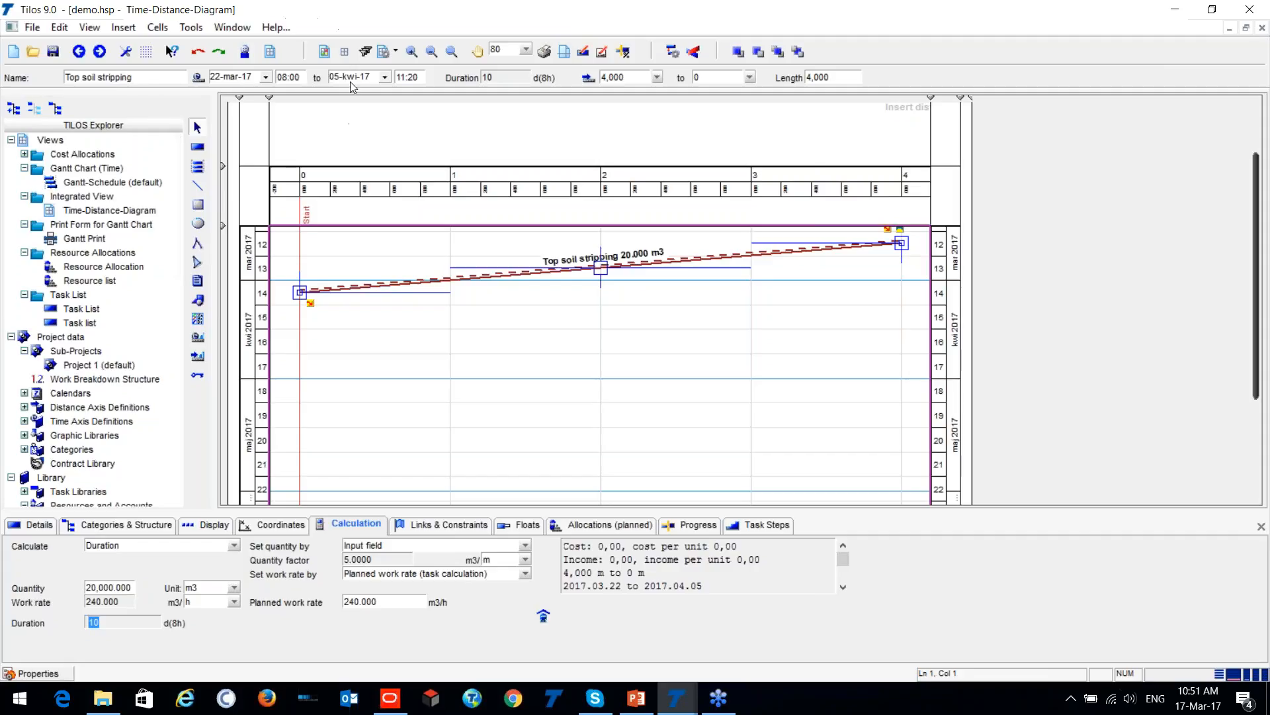
{"action": "key", "text": "ctrl"}
{"action": "key", "text": "ctrl"}
{"action": "key", "text": "ctrl"}
- Set the top soil stripping task's planned work rate back to 120 m3/h
{"action": "key", "text": "Tab"}
{"action": "type", "text": "120"}
{"action": "key", "text": "Tab"}
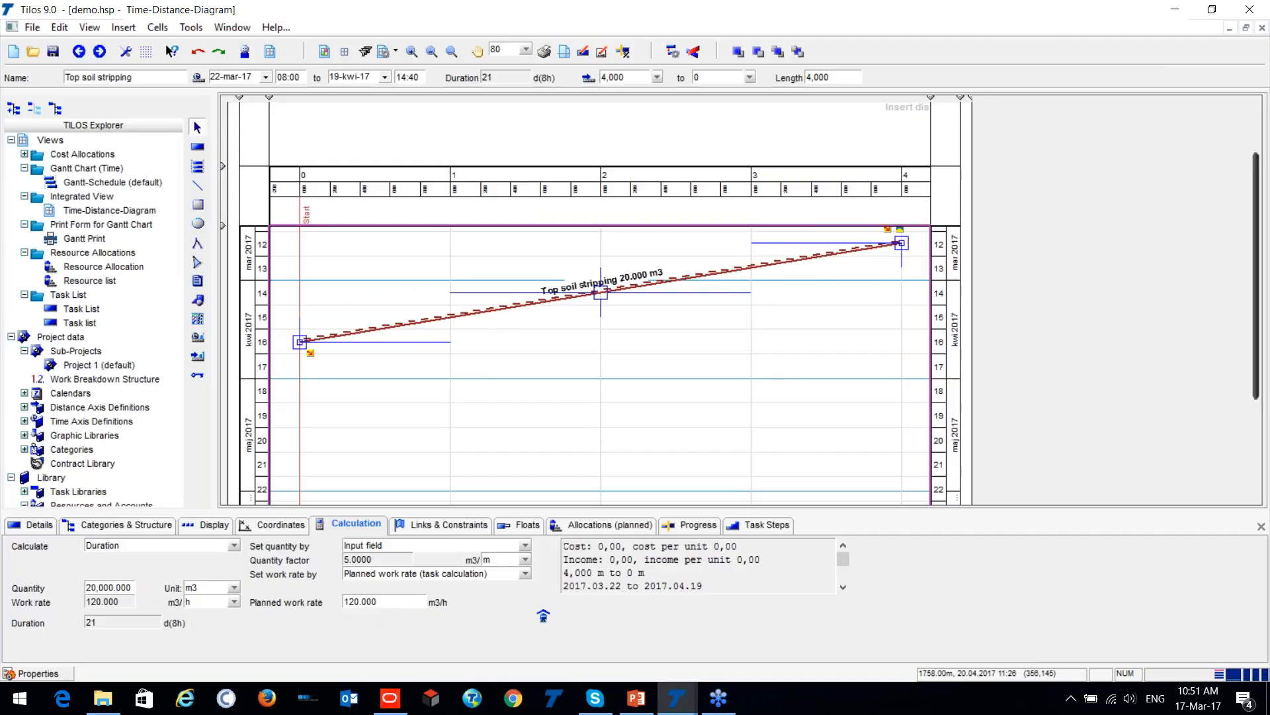
- Split the top soil stripping task by distance at 1500, leaving all additional options off
{"action": "scroll", "coordinate": [604, 372], "scroll_direction": "up", "scroll_amount": 2}
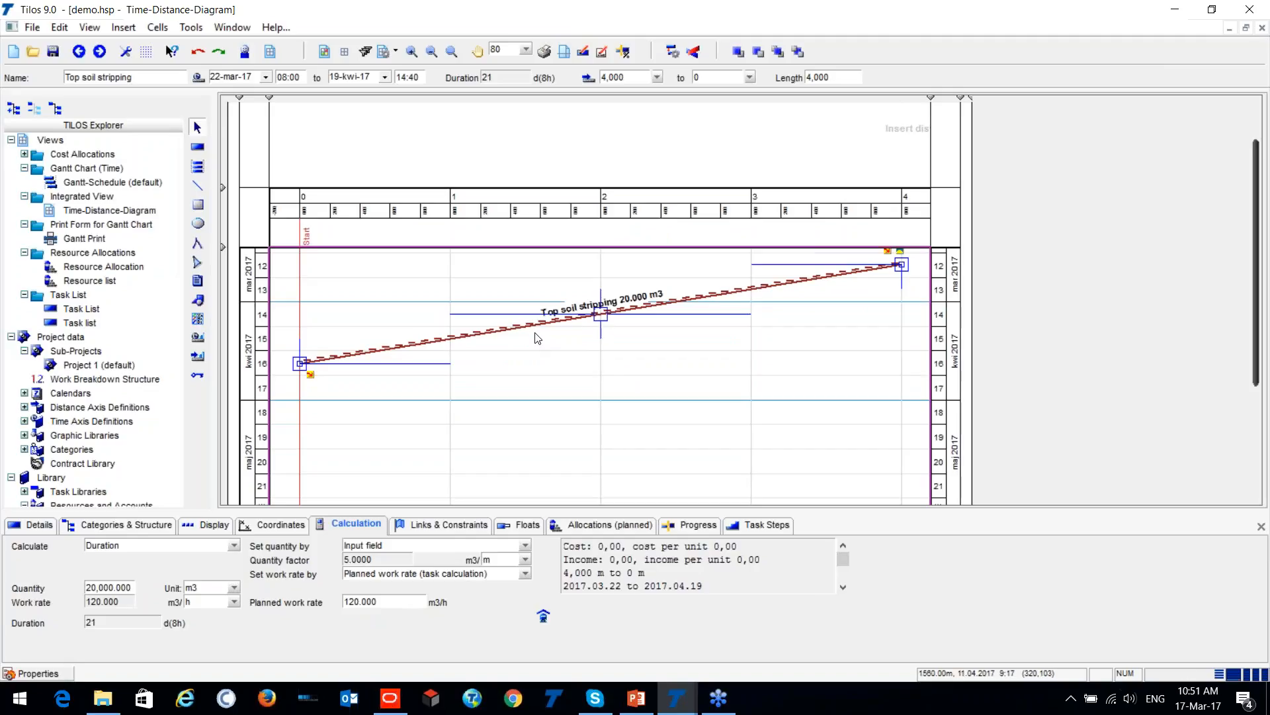
{"action": "mouse_move", "coordinate": [535, 322]}
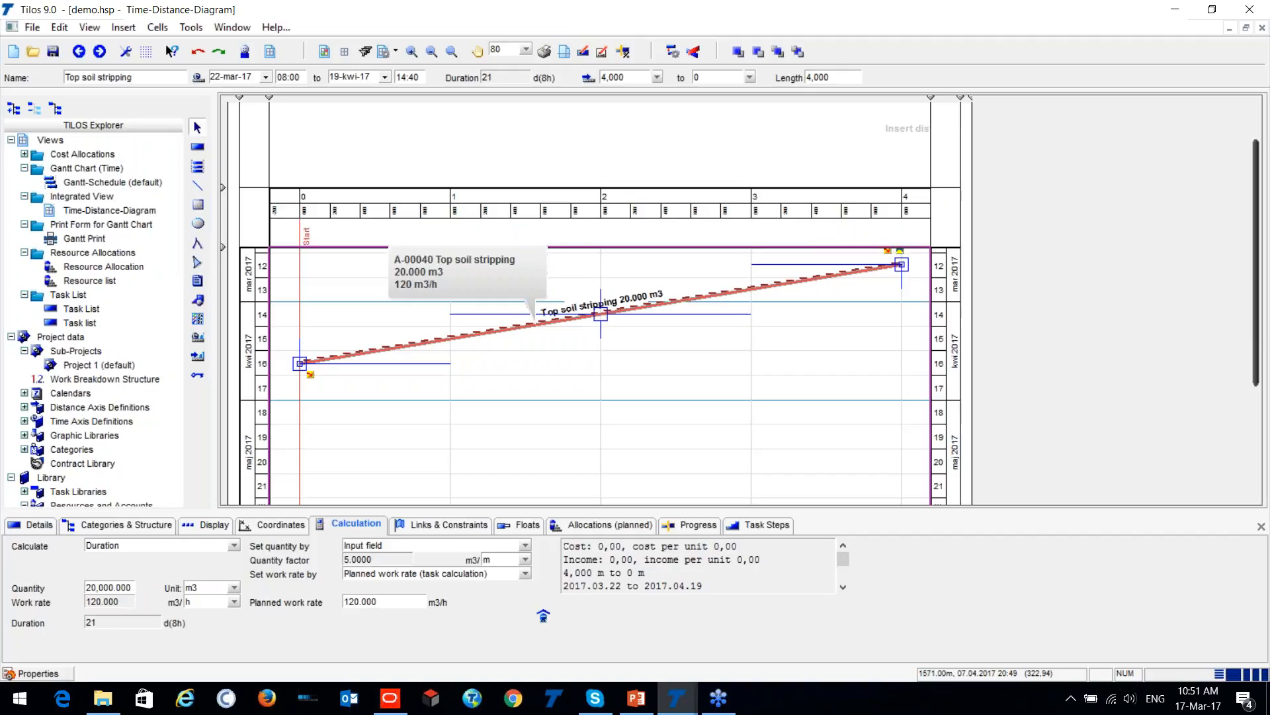
{"action": "right_click", "coordinate": [534, 328]}
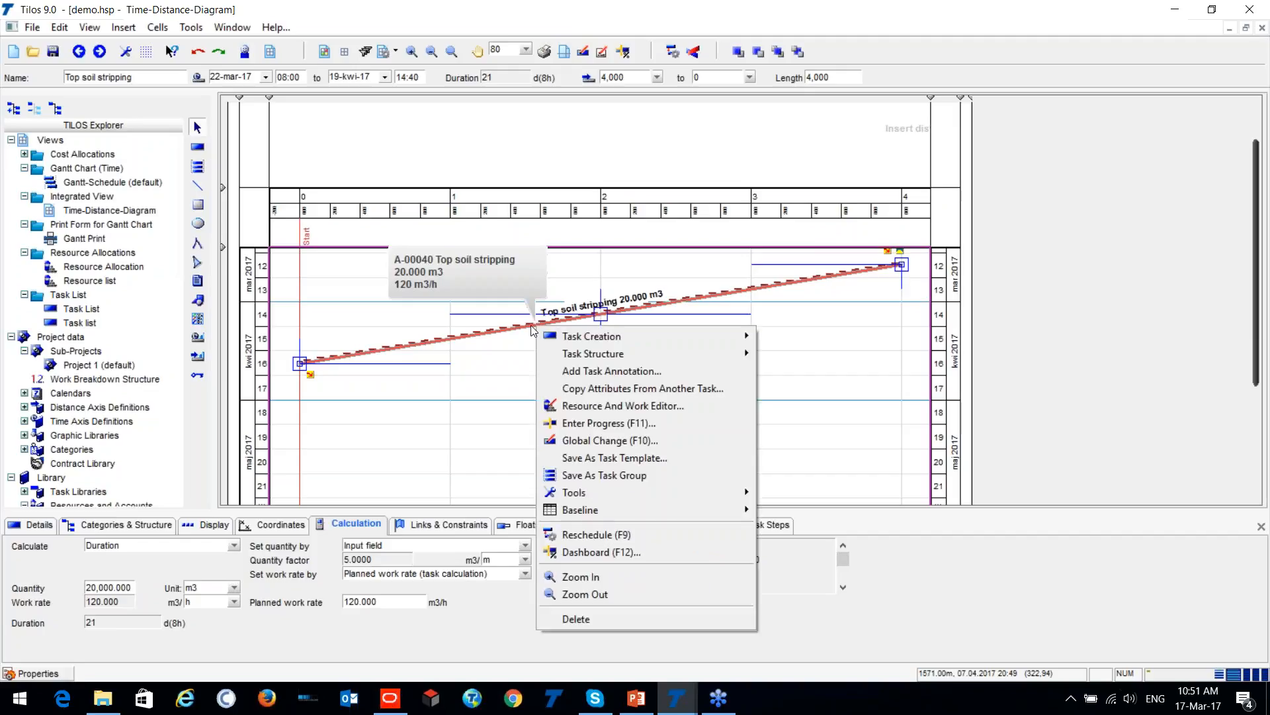
{"action": "mouse_move", "coordinate": [557, 335]}
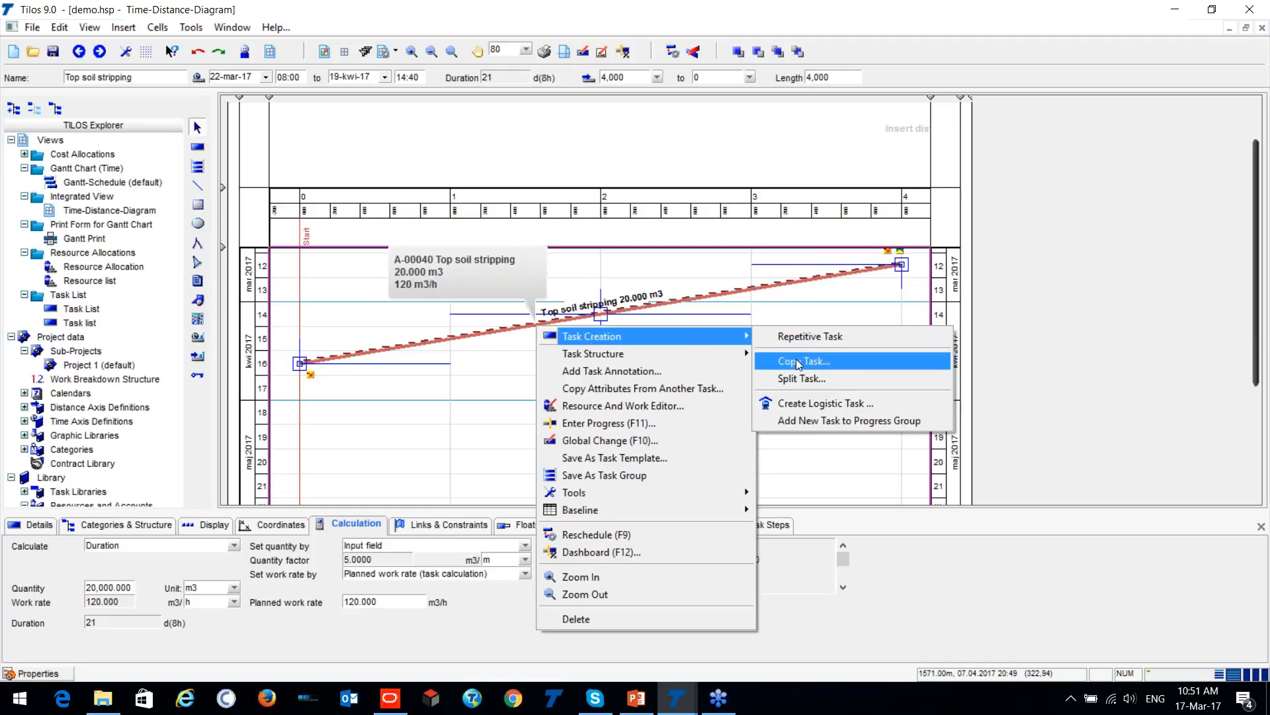
{"action": "left_click", "coordinate": [809, 381]}
{"action": "left_click_drag", "start_coordinate": [715, 220], "coordinate": [1106, 222]}
{"action": "left_click", "coordinate": [1121, 250]}
{"action": "left_click", "coordinate": [1121, 250]}
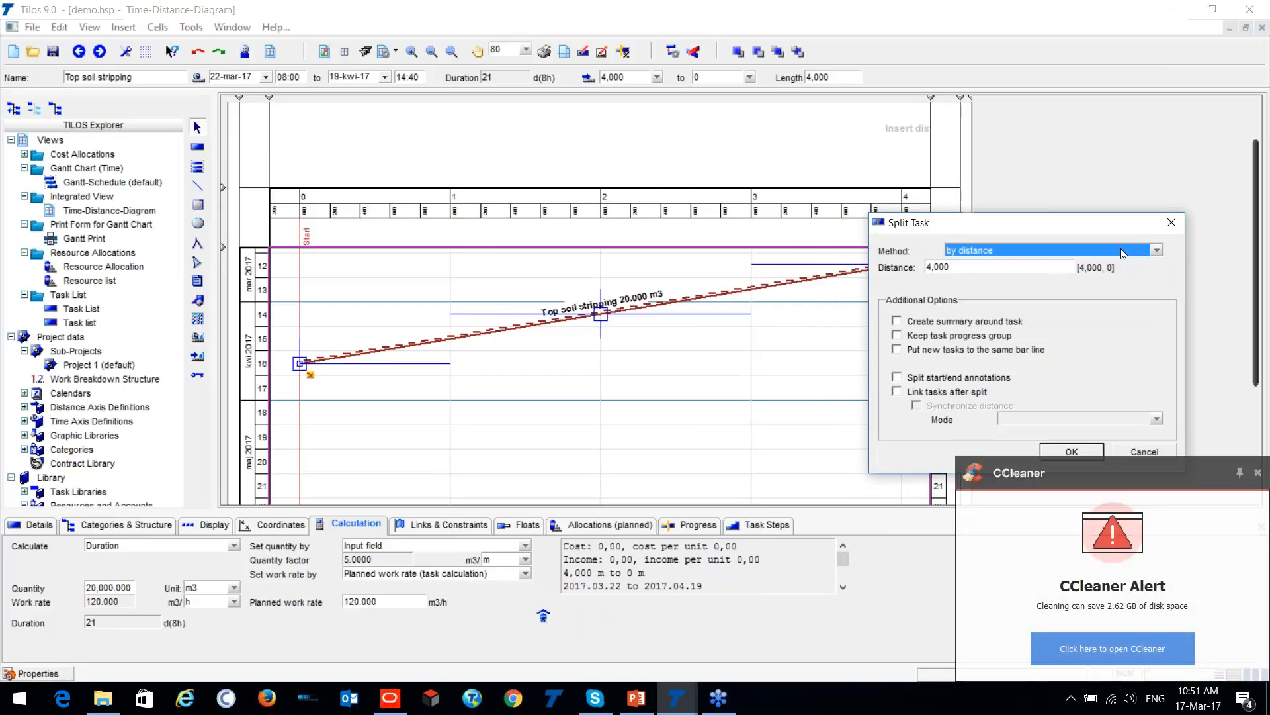
{"action": "left_click", "coordinate": [977, 271]}
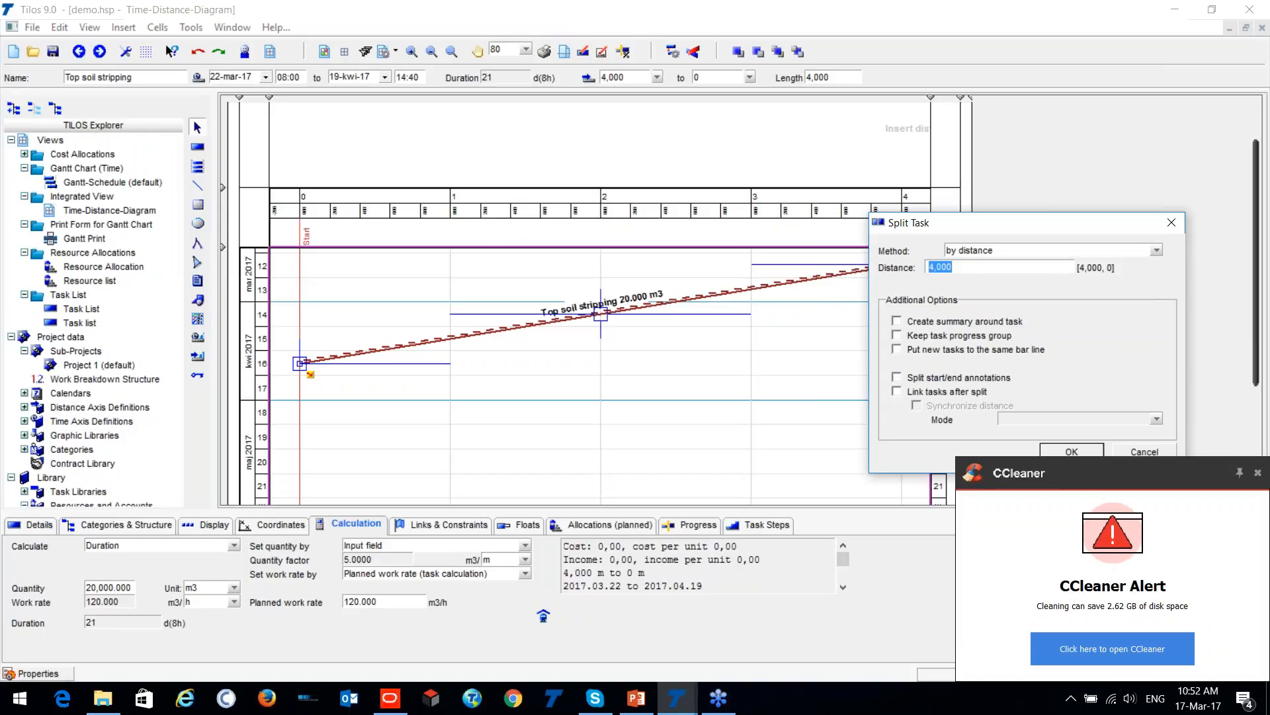
{"action": "type", "text": "1500"}
{"action": "left_click_drag", "start_coordinate": [999, 224], "coordinate": [1022, 146]}
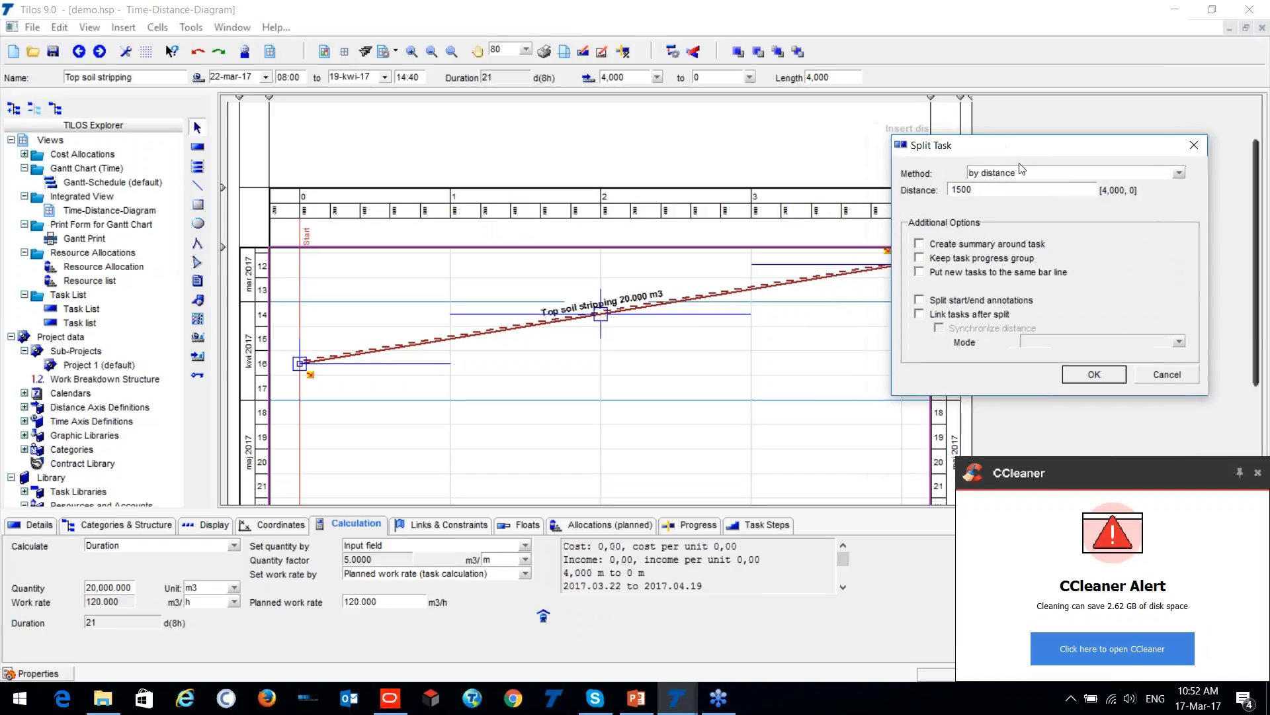
{"action": "left_click", "coordinate": [1097, 381]}
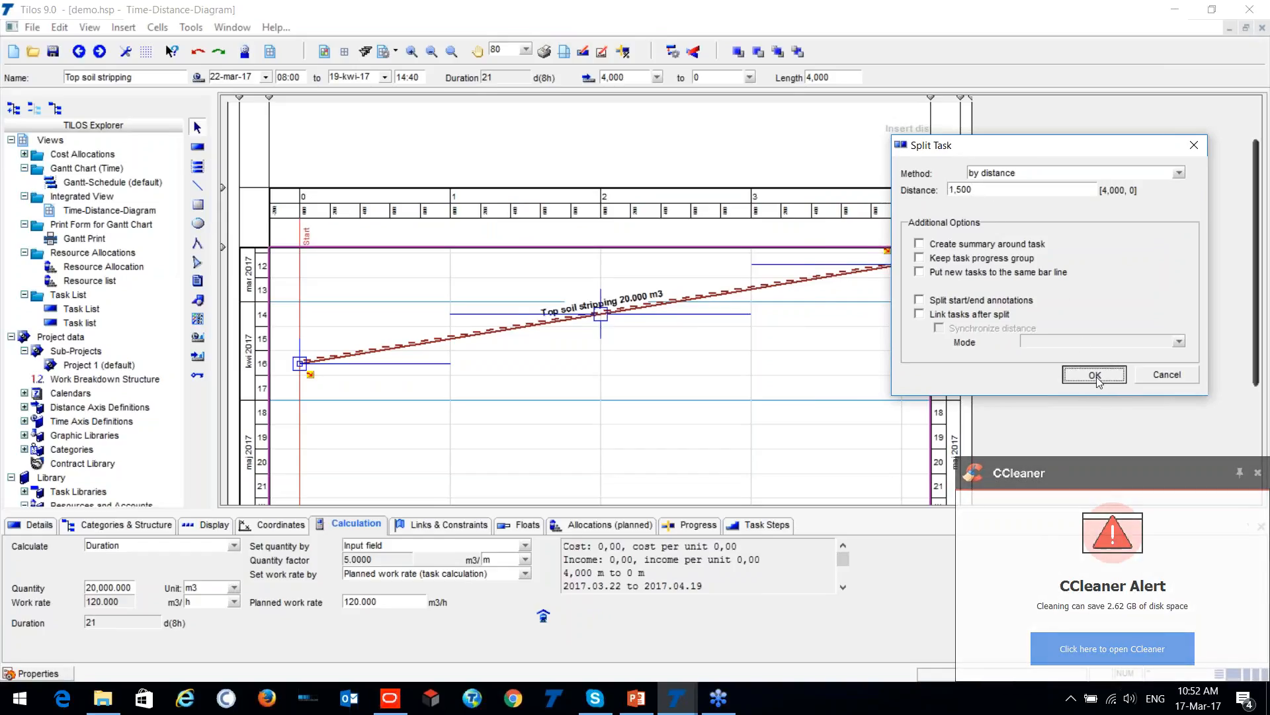
- Shift the split segment between 4,000 and 1,500 m later in time so that it starts on 07-kwi-17
{"action": "left_click", "coordinate": [540, 397]}
{"action": "left_click", "coordinate": [592, 316]}
{"action": "key", "text": "Down"}
{"action": "key", "text": "Down"}
{"action": "key", "text": "Down"}
{"action": "key", "text": "Down"}
{"action": "key", "text": "Down"}
{"action": "key", "text": "Down"}
{"action": "key", "text": "Down"}
{"action": "key", "text": "Down"}
{"action": "key", "text": "Down"}
{"action": "key", "text": "Down"}
{"action": "key", "text": "Down"}
{"action": "key", "text": "Down"}
{"action": "key", "text": "Down"}
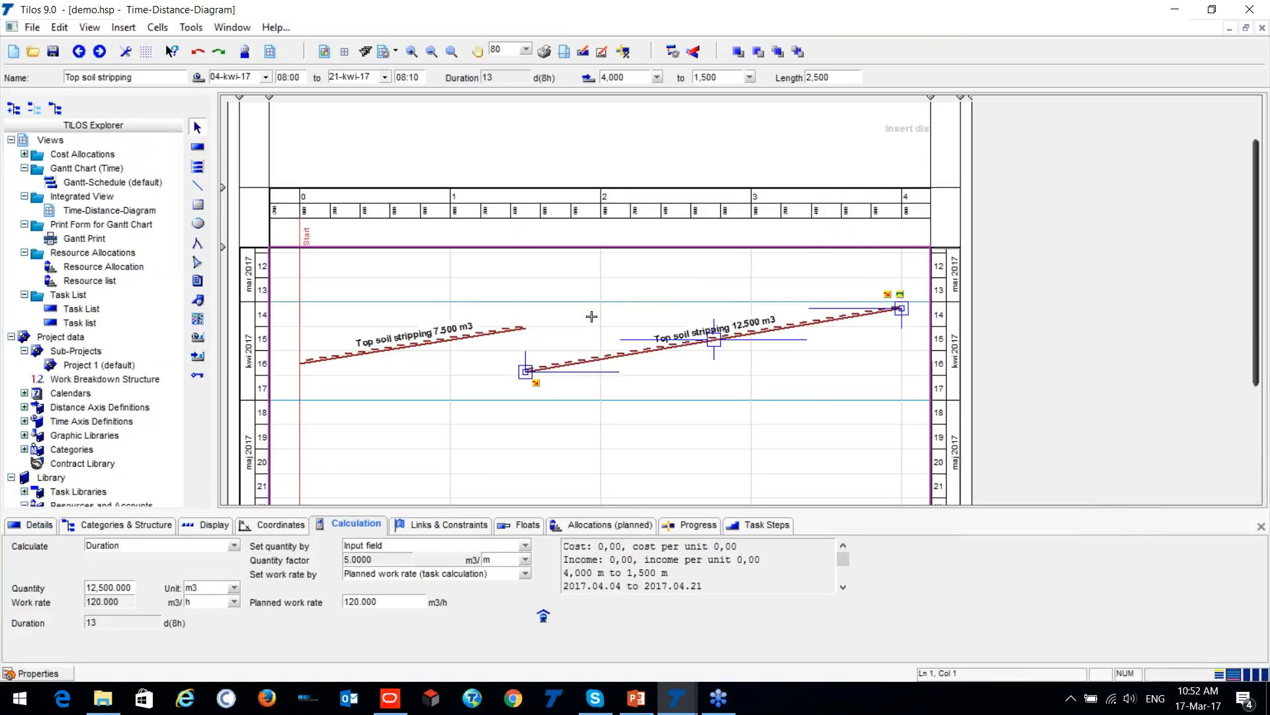
{"action": "key", "text": "Up"}
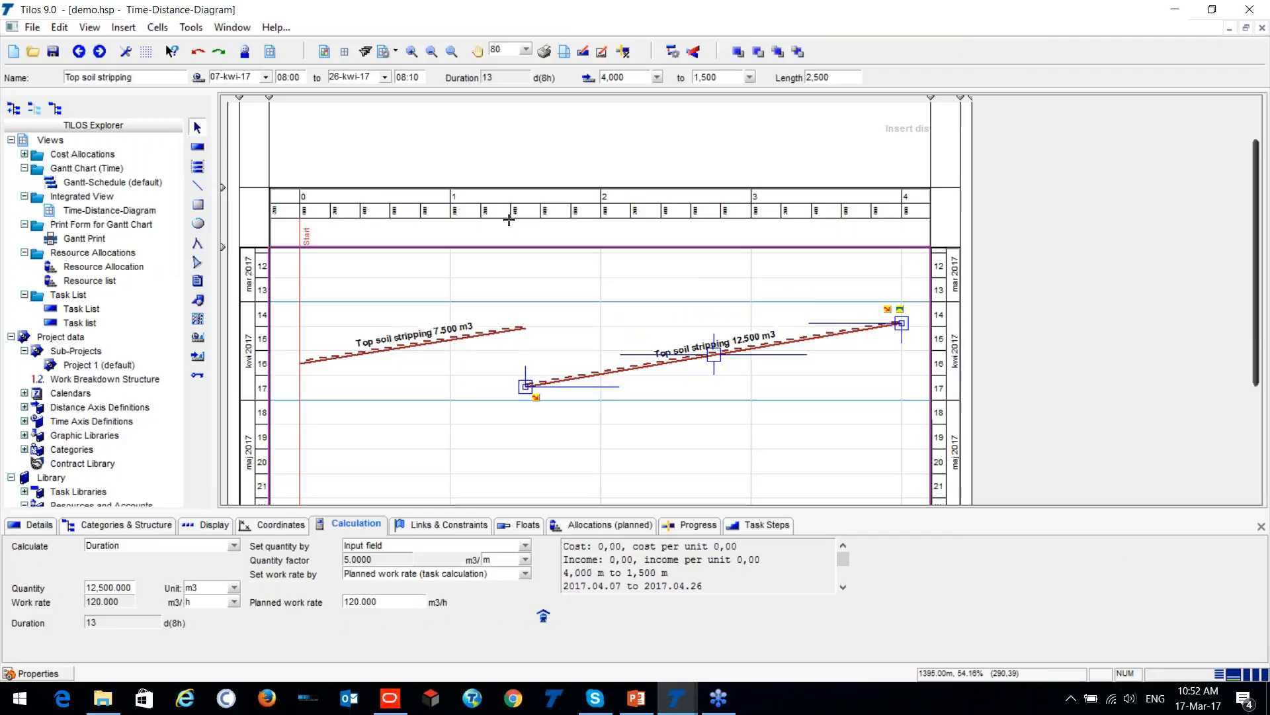
- Examine the two split segments' labels and distances, and check the calculation data of the segment between 1,500 and 0 m
{"action": "key", "text": "ctrl"}
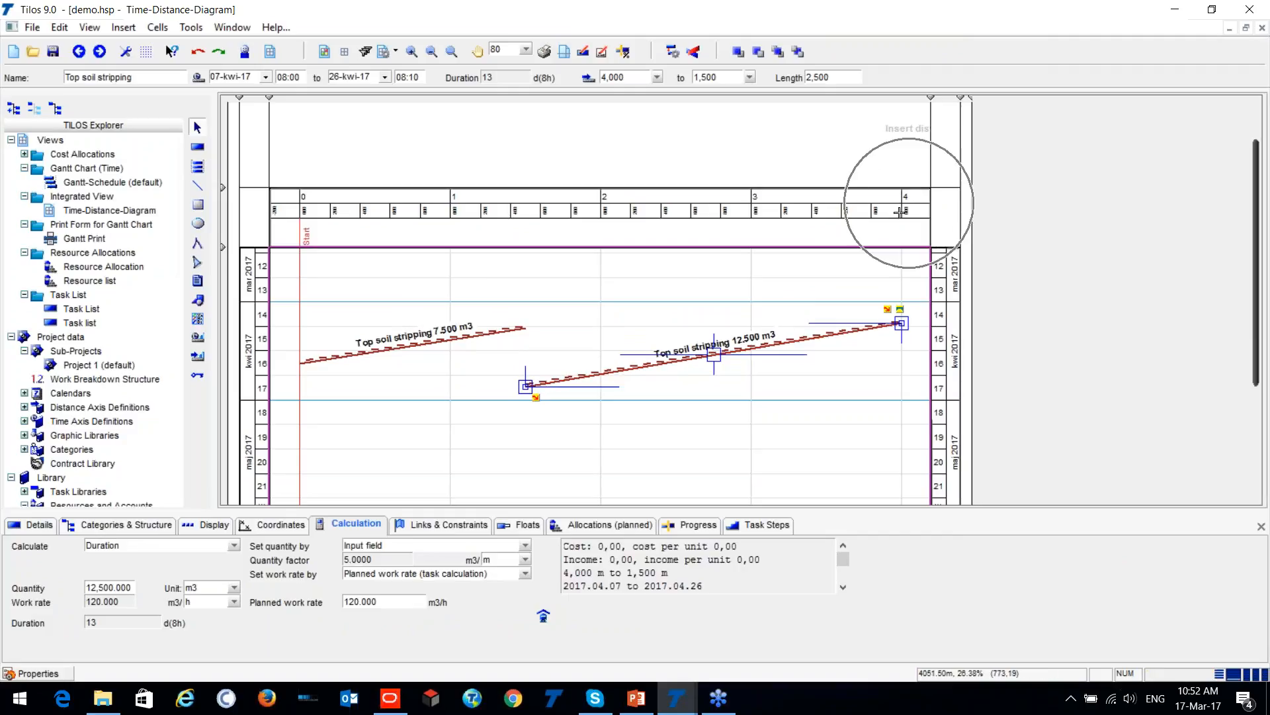
{"action": "left_click", "coordinate": [744, 333]}
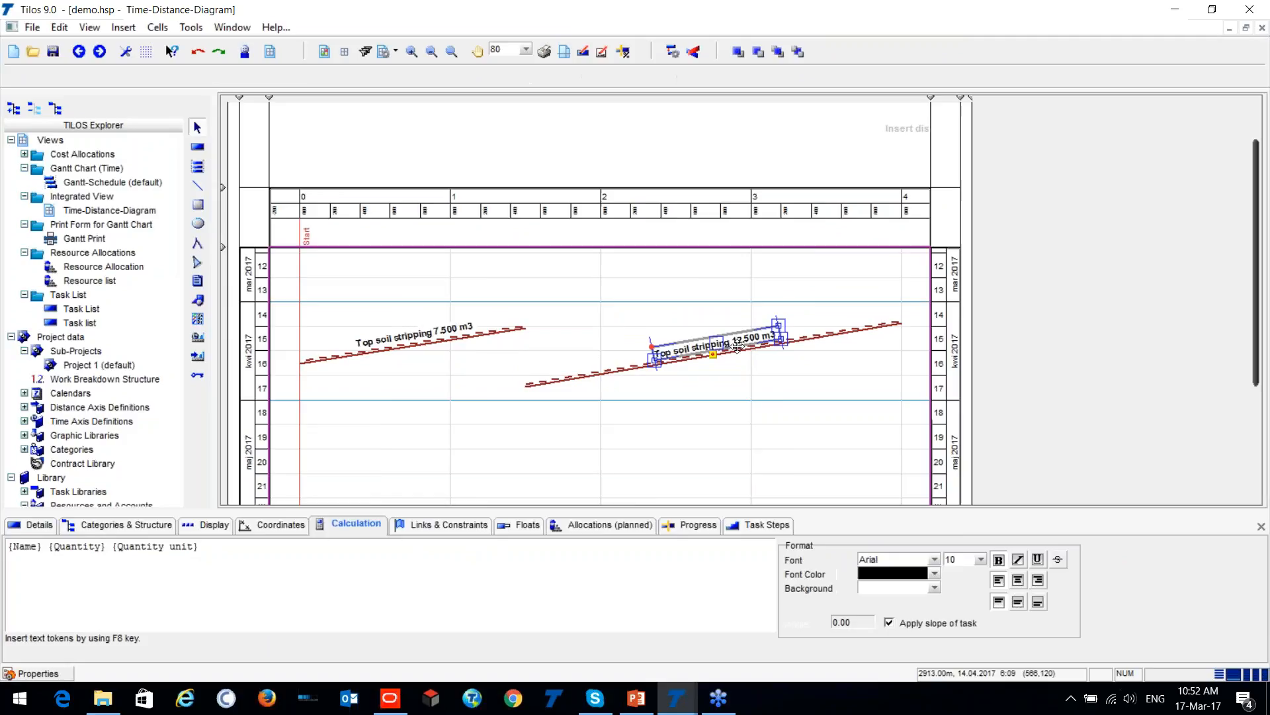
{"action": "scroll", "coordinate": [746, 346], "scroll_direction": "up", "scroll_amount": 3}
{"action": "left_click_drag", "start_coordinate": [760, 500], "coordinate": [693, 494]}
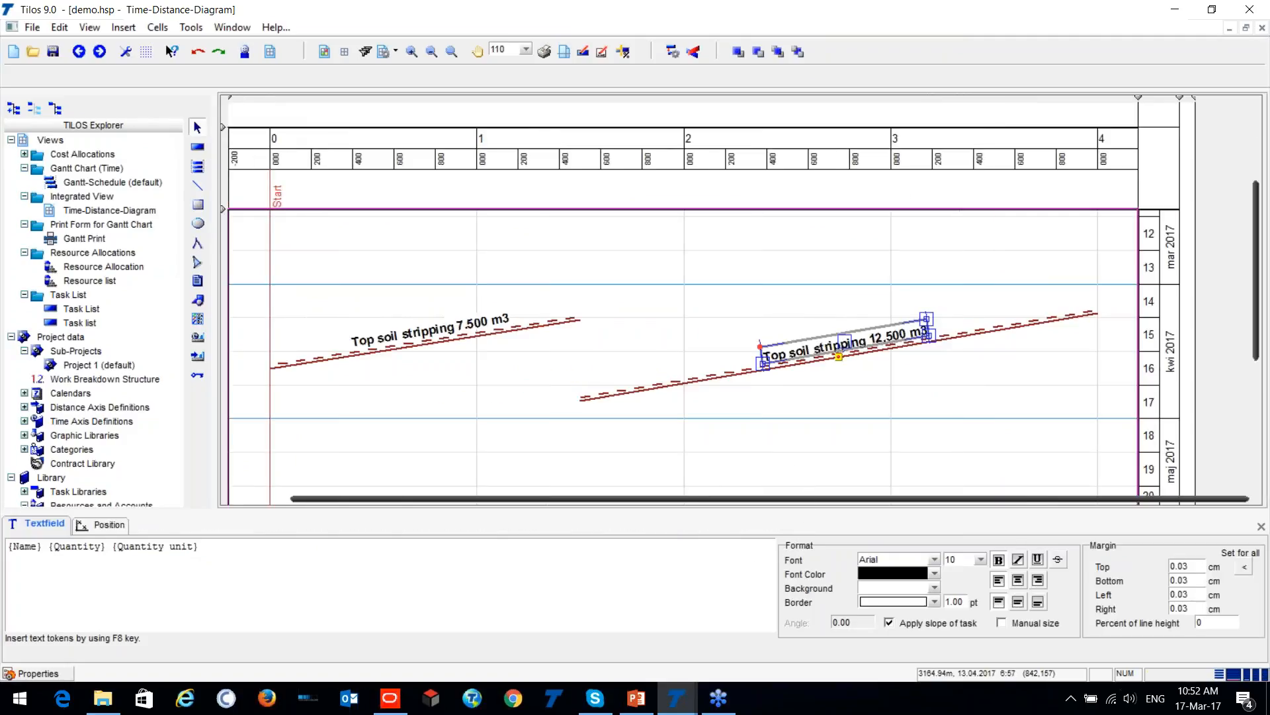
{"action": "left_click", "coordinate": [529, 340]}
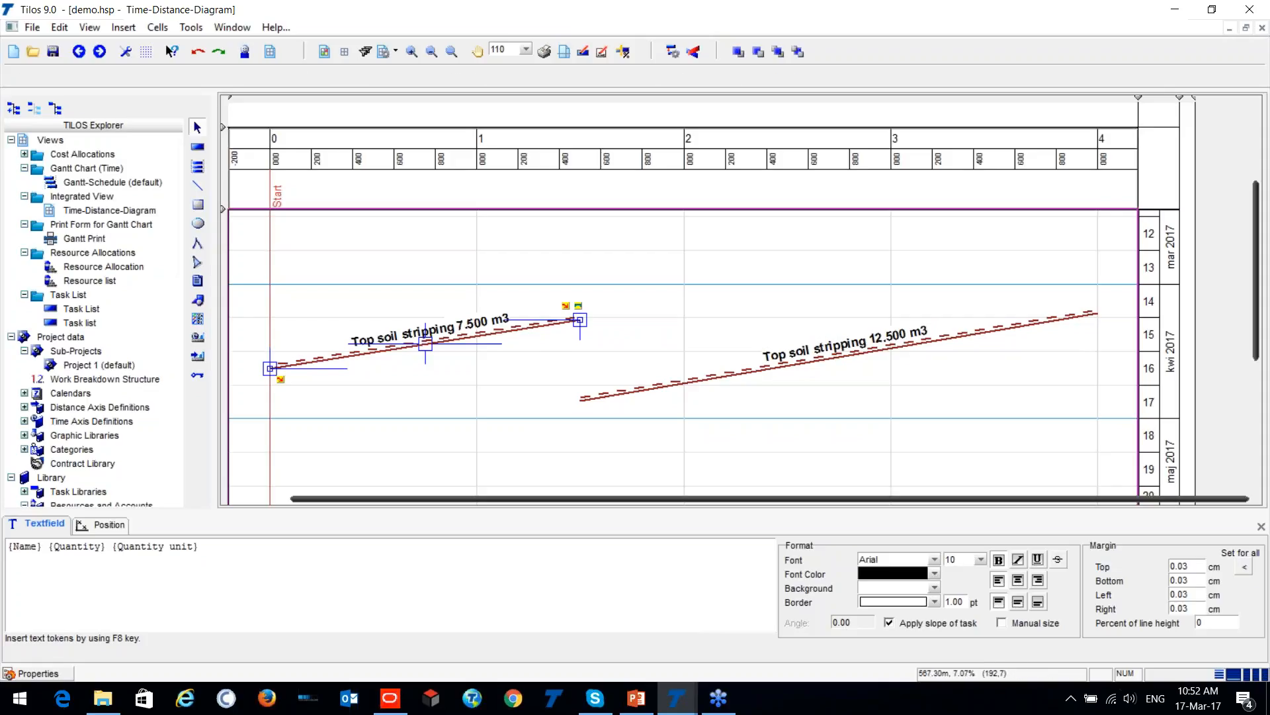
{"action": "left_click", "coordinate": [620, 309]}
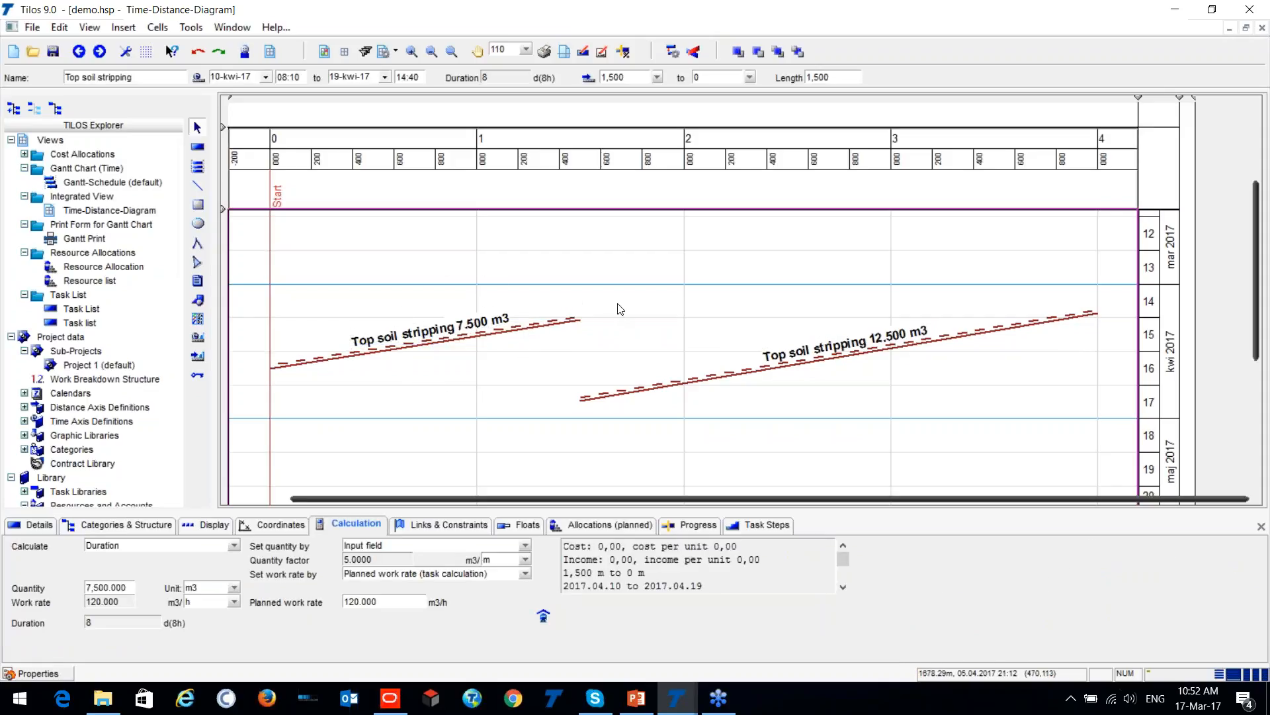
{"action": "scroll", "coordinate": [603, 306], "scroll_direction": "down", "scroll_amount": 2}
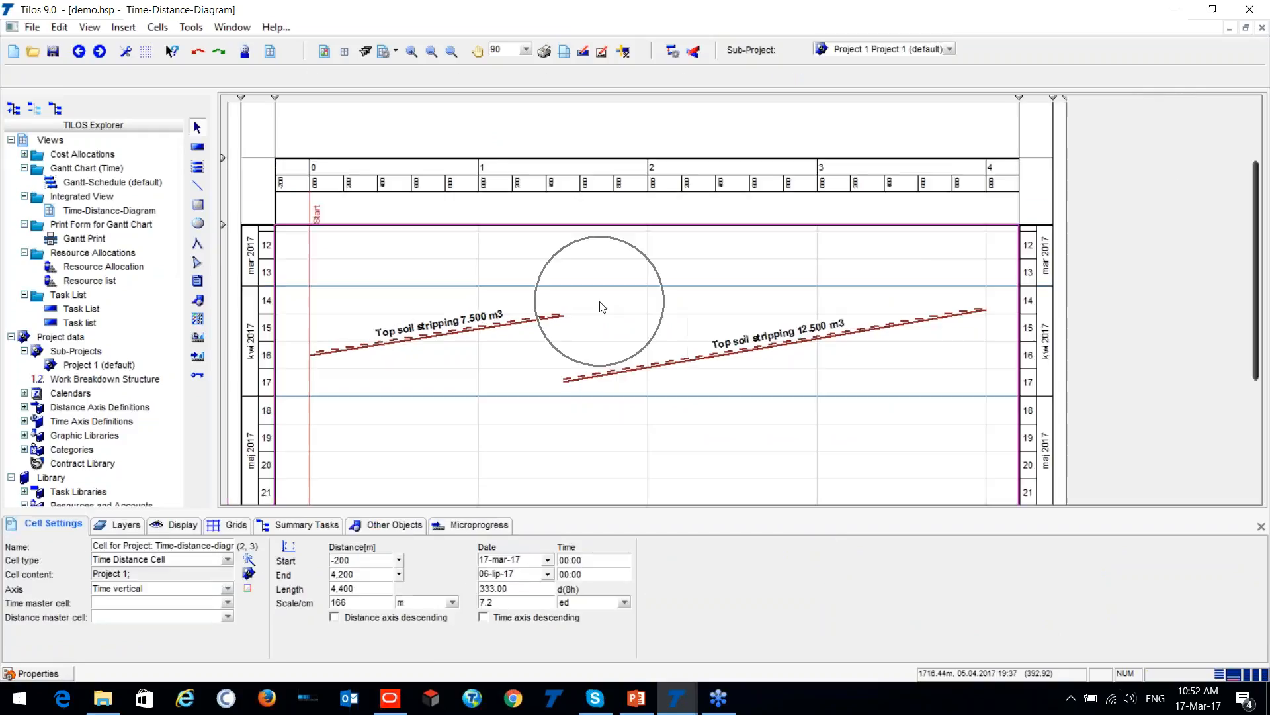
{"action": "left_click", "coordinate": [408, 337]}
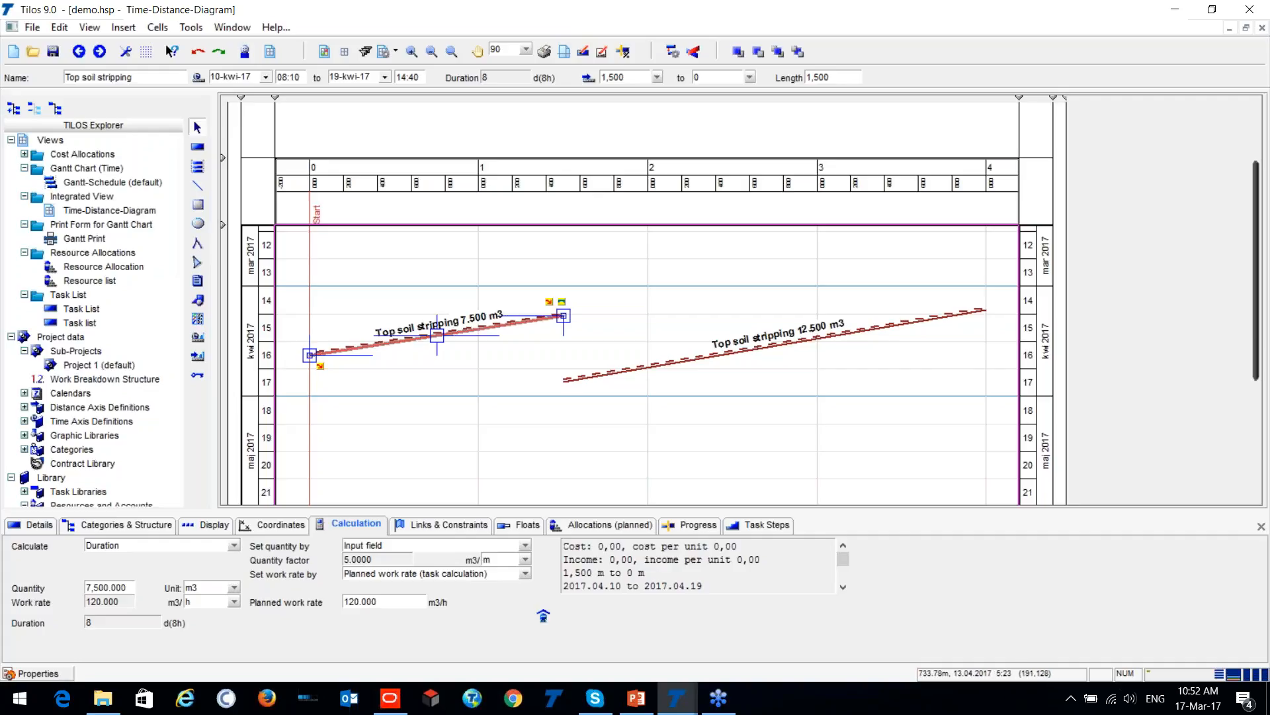
- Reverse the direction of the 12,500 m3 segment and move it later, to start just after the 7,500 m3 segment ends
{"action": "left_click", "coordinate": [616, 368]}
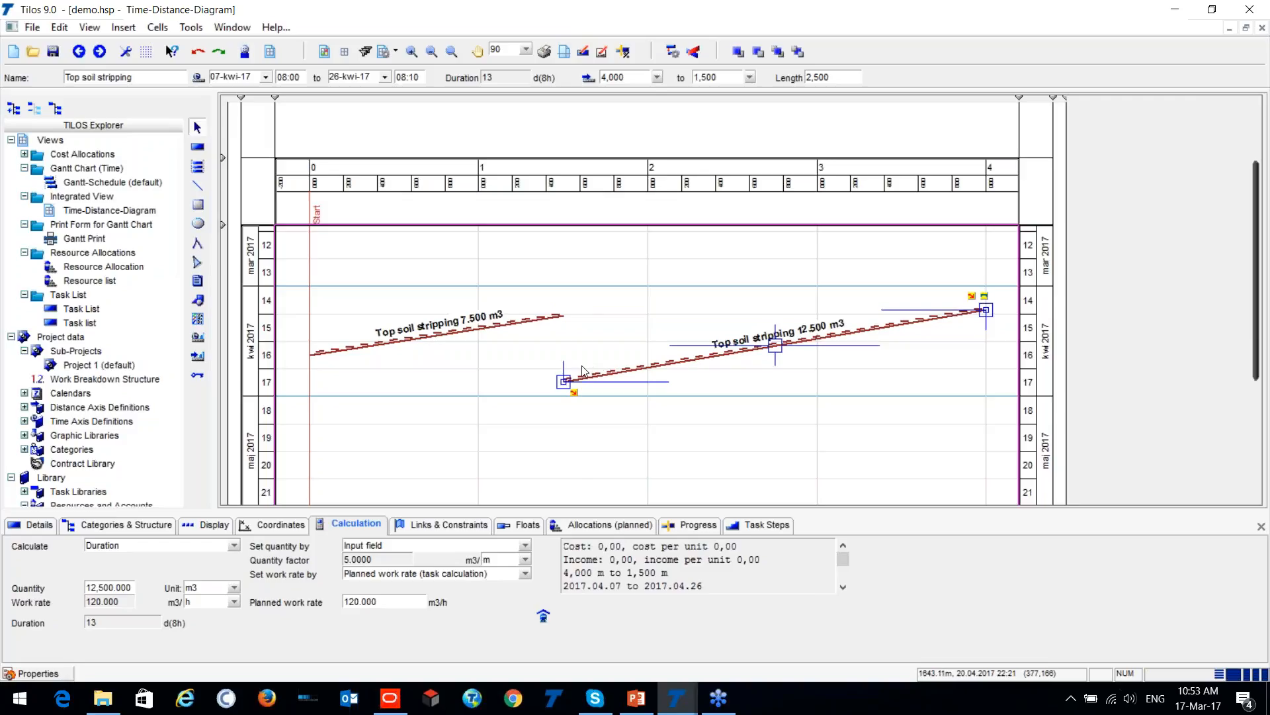
{"action": "left_click", "coordinate": [265, 527]}
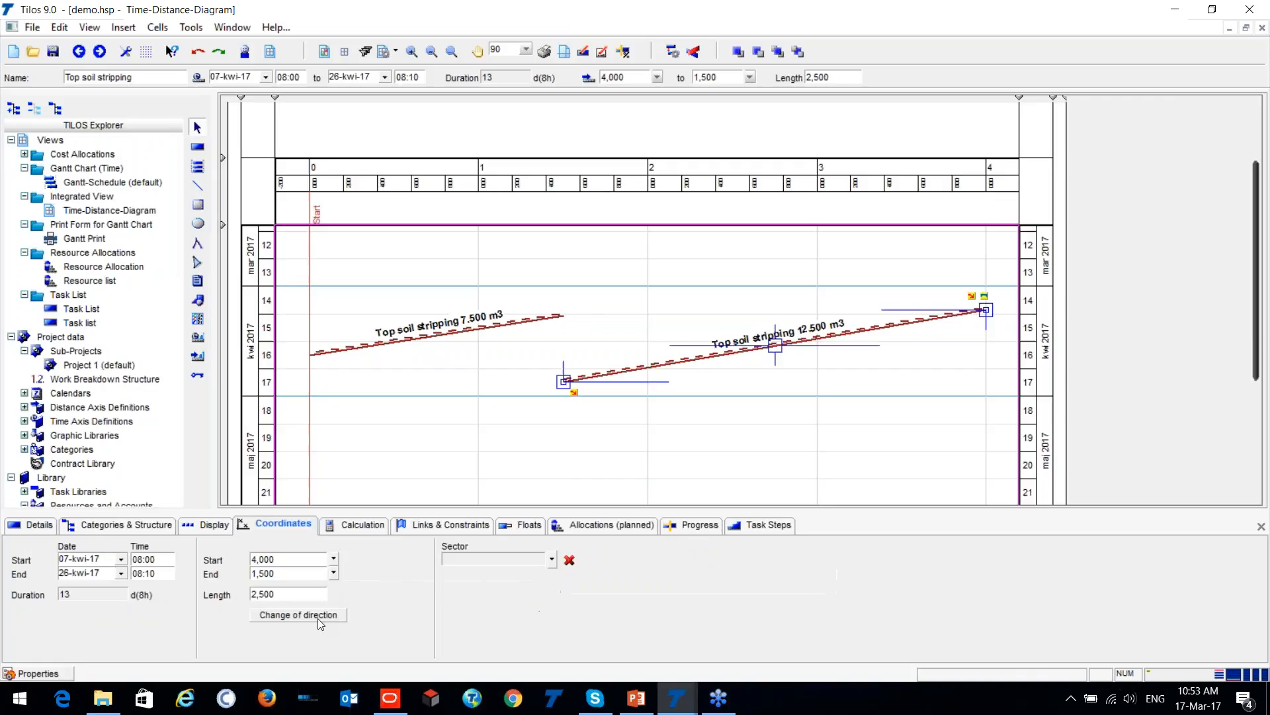
{"action": "left_click", "coordinate": [307, 618]}
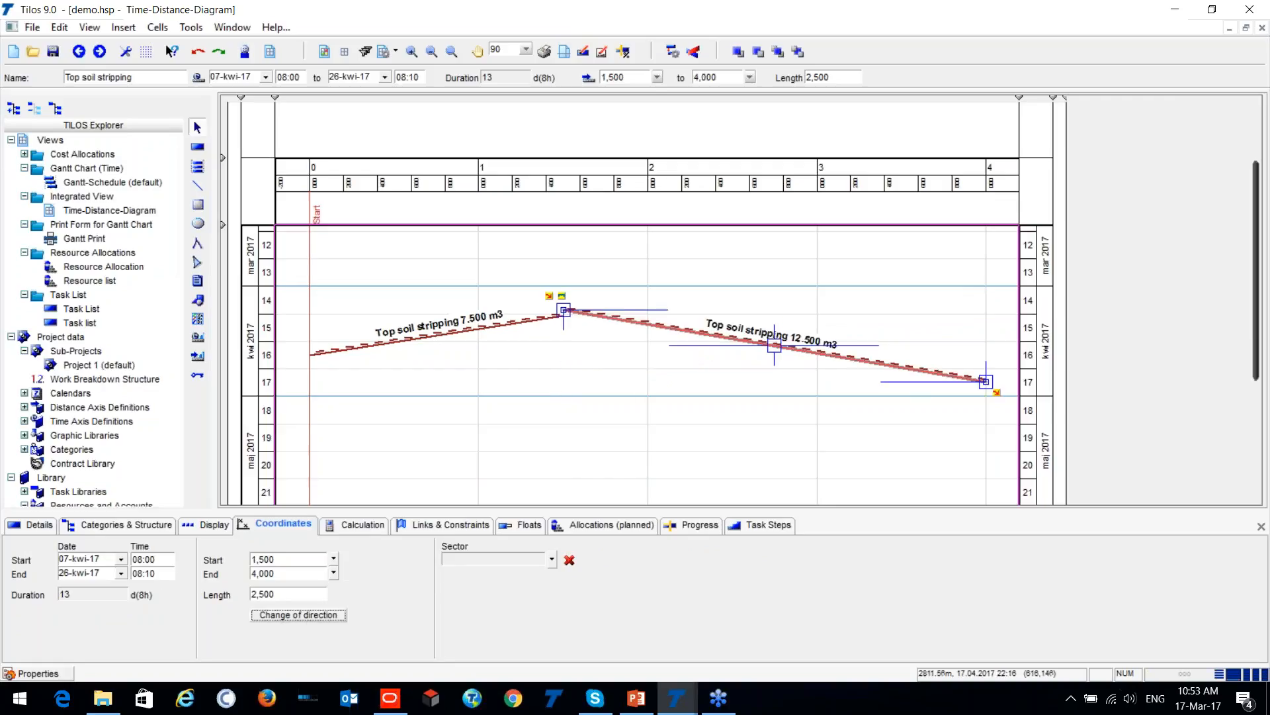
{"action": "left_click_drag", "start_coordinate": [774, 342], "coordinate": [775, 387]}
- Link the finish of the 7,500 m3 segment to the start of the 12,500 m3 segment and reschedule the project
{"action": "left_click", "coordinate": [313, 353]}
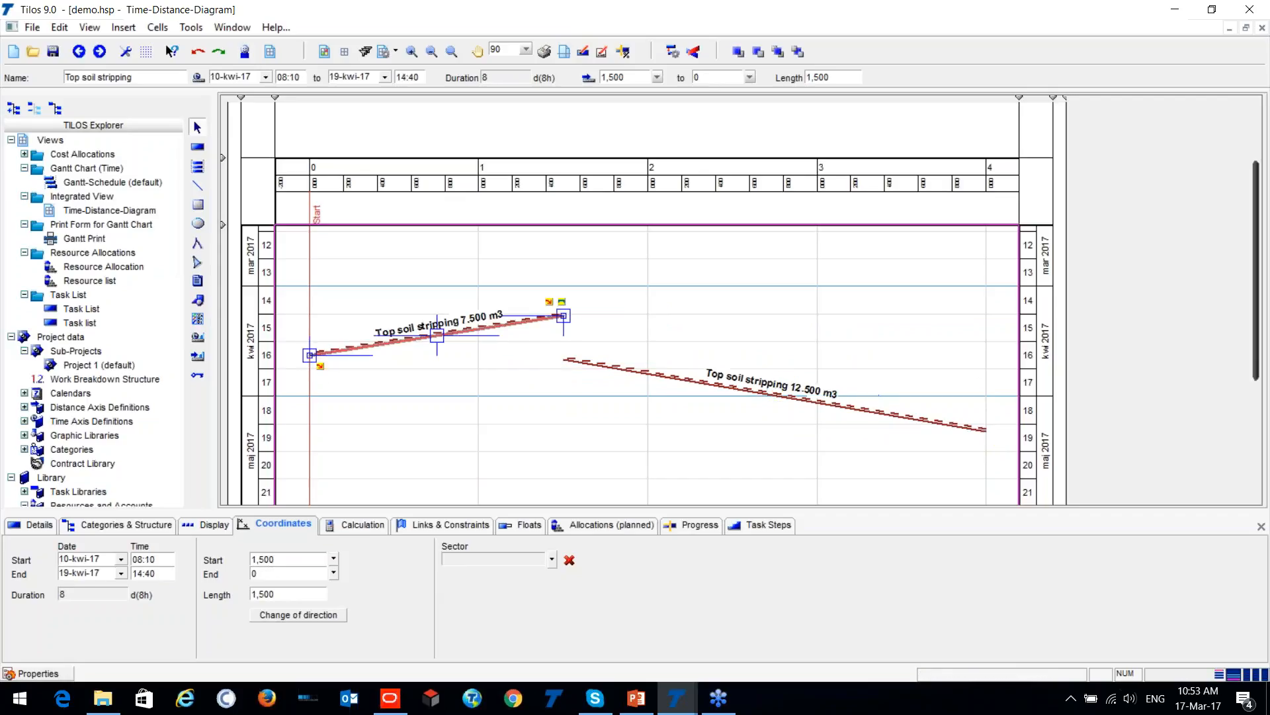
{"action": "left_click_drag", "start_coordinate": [308, 354], "coordinate": [566, 359]}
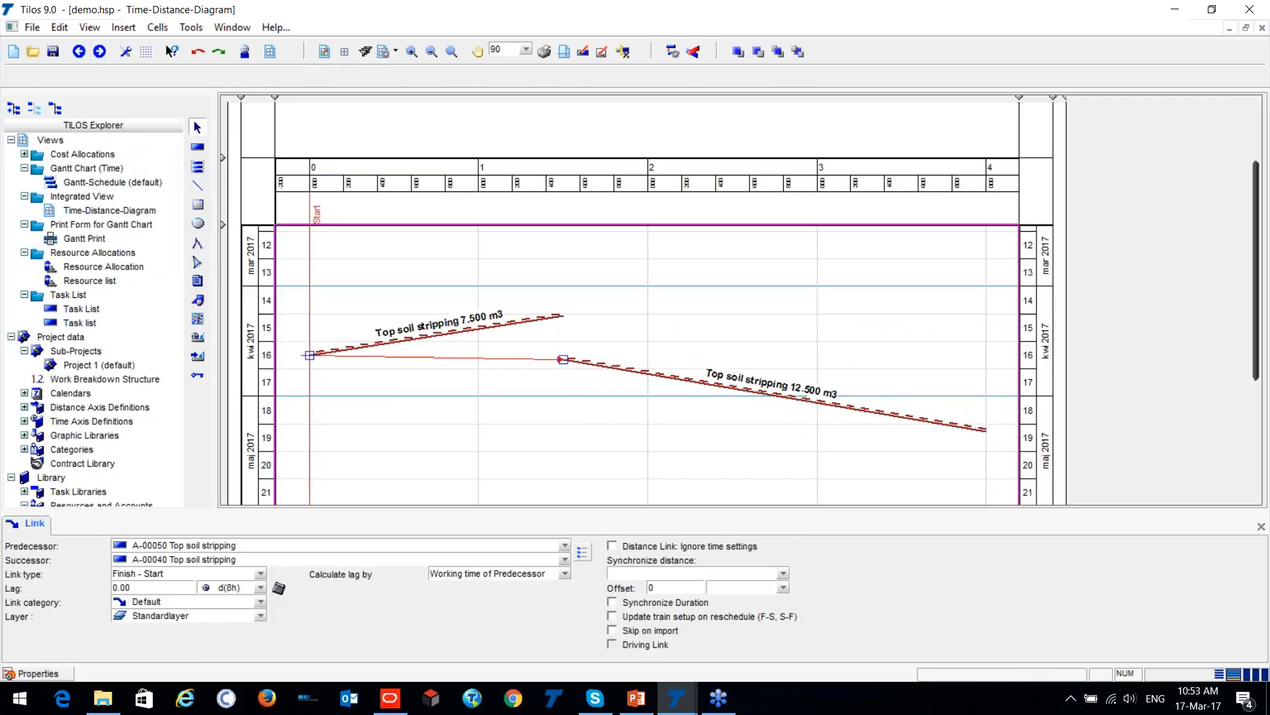
{"action": "left_click", "coordinate": [673, 51]}
{"action": "left_click", "coordinate": [704, 424]}
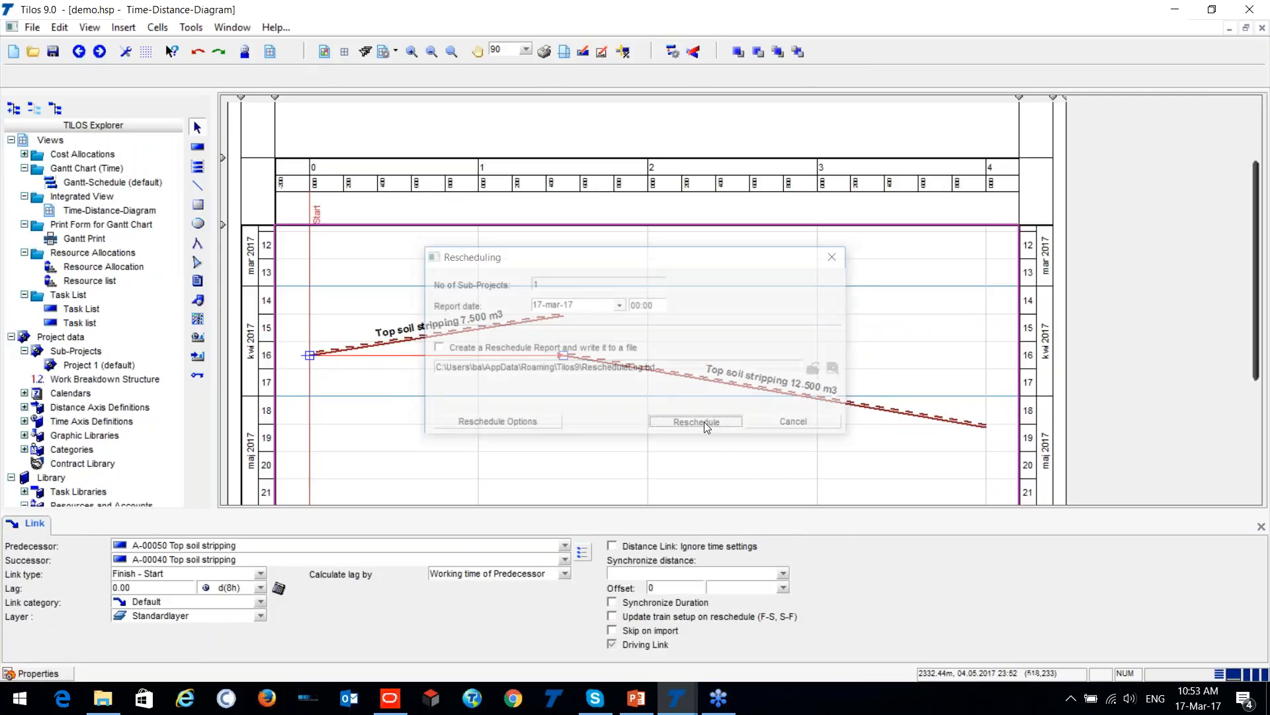
{"action": "left_click", "coordinate": [546, 417]}
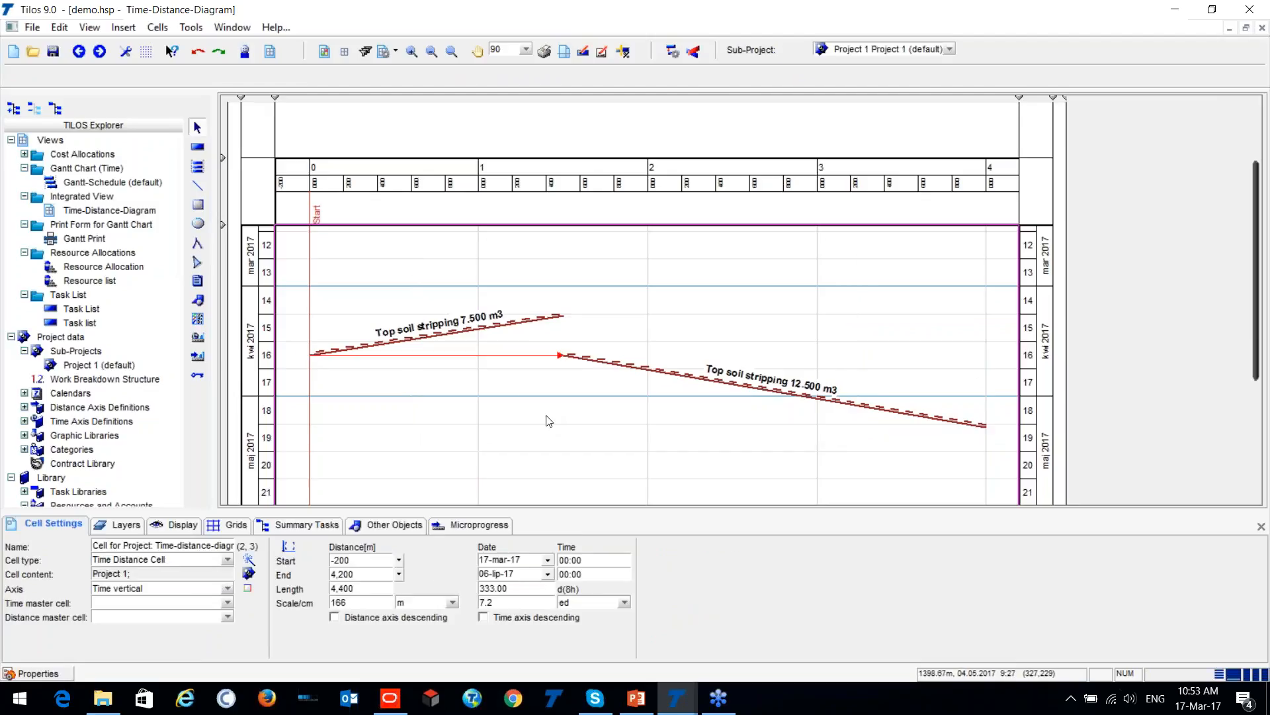
- Set the link between the two segments to calculate its lag by Equipment mobilisation and inspect the fixed speed setting
{"action": "left_click", "coordinate": [506, 355]}
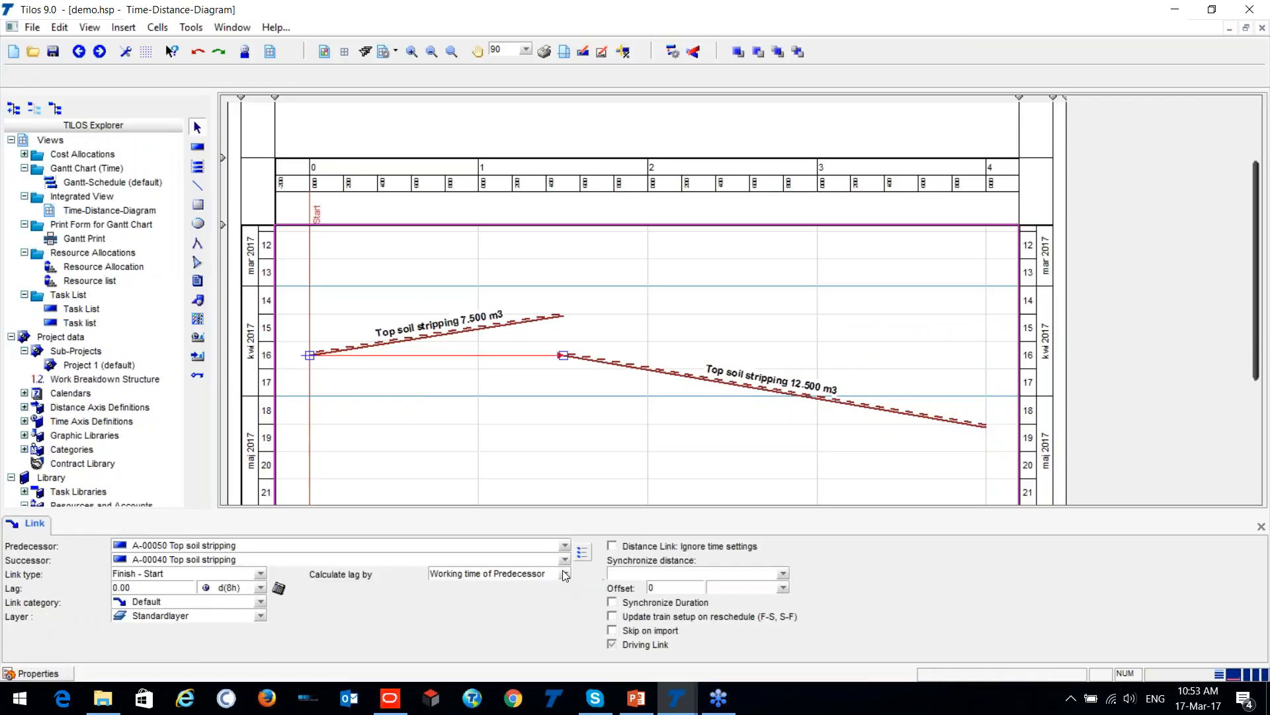
{"action": "left_click", "coordinate": [563, 571]}
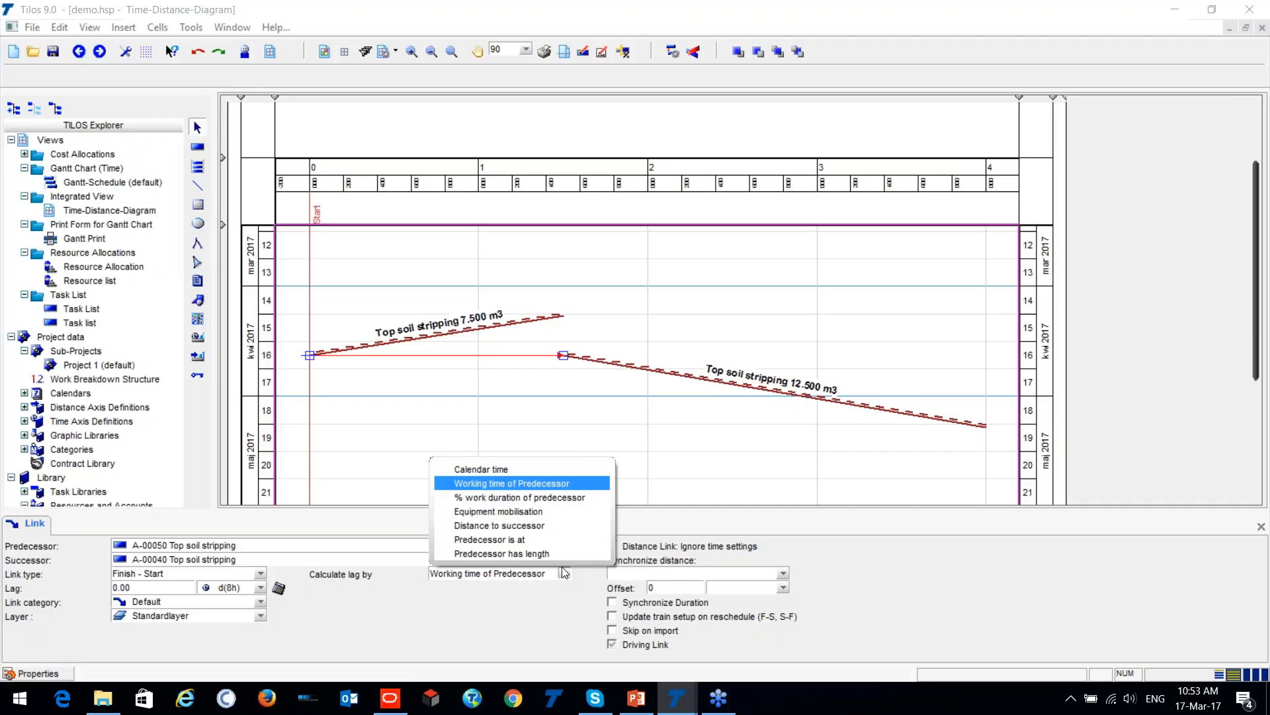
{"action": "left_click", "coordinate": [543, 512]}
{"action": "left_click", "coordinate": [425, 605]}
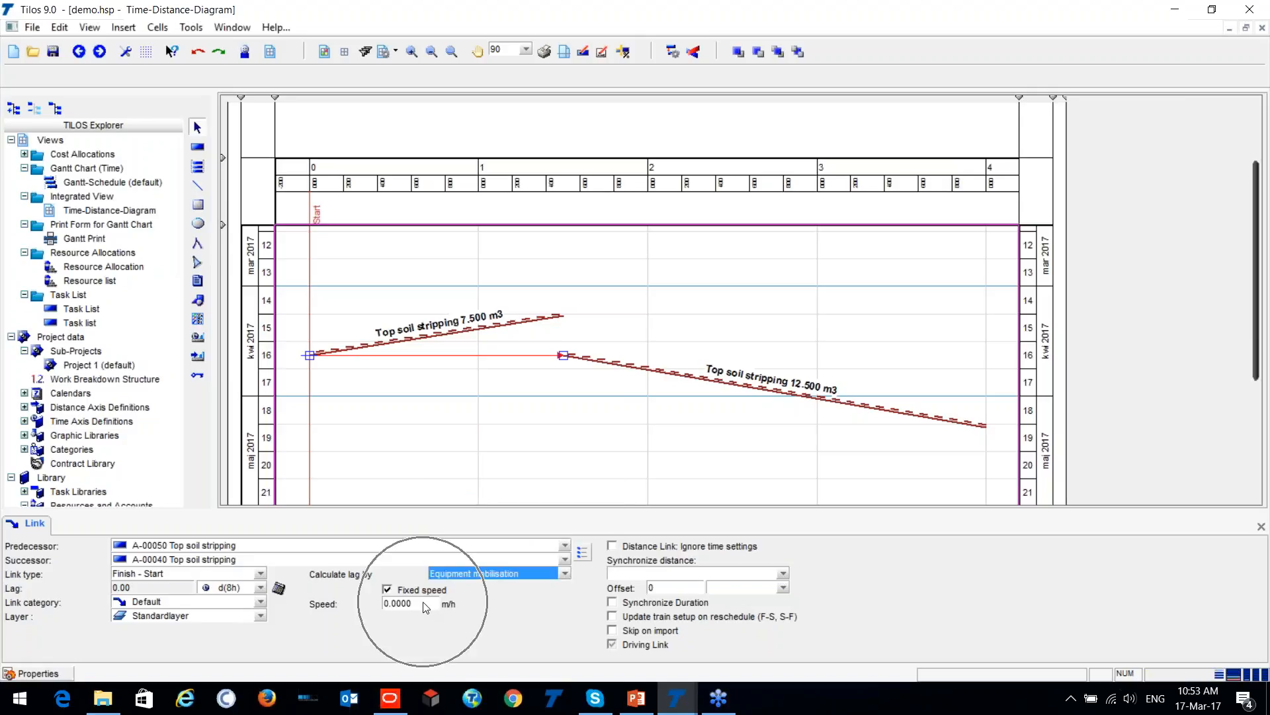
{"action": "left_click", "coordinate": [422, 607]}
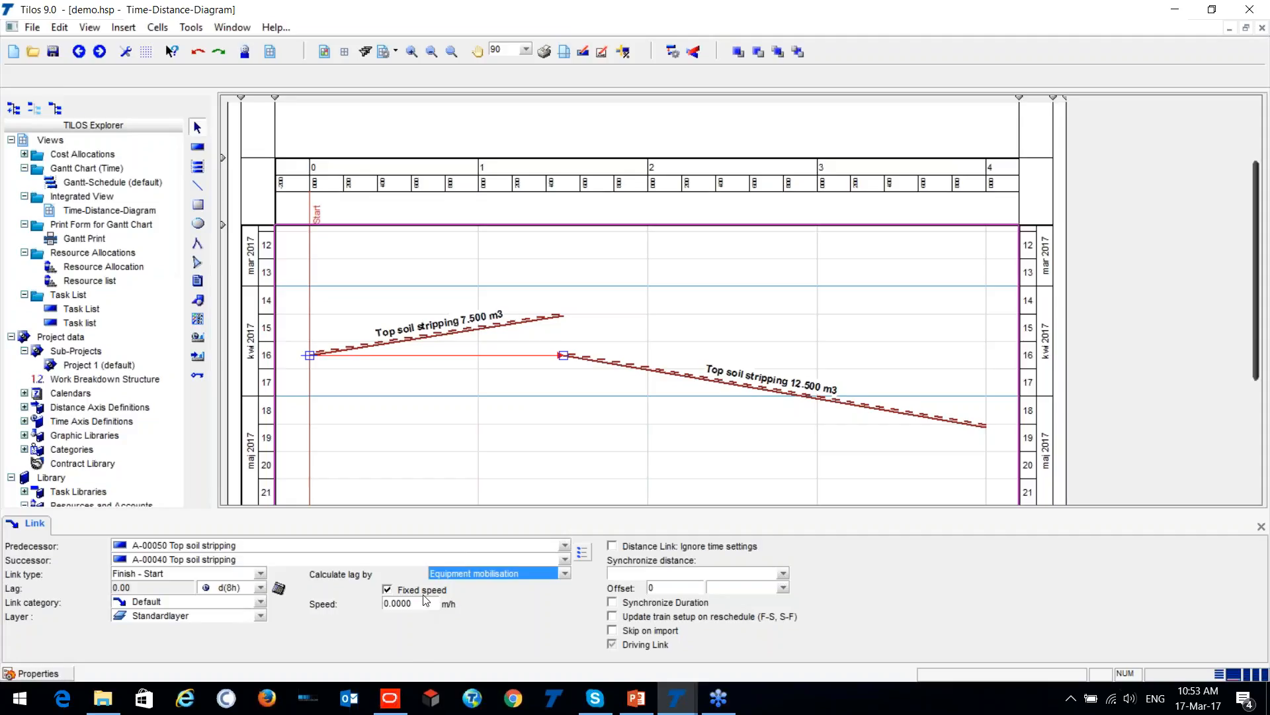
- Change the link's lag calculation method to Distance to successor
{"action": "left_click", "coordinate": [440, 357]}
{"action": "left_click", "coordinate": [565, 574]}
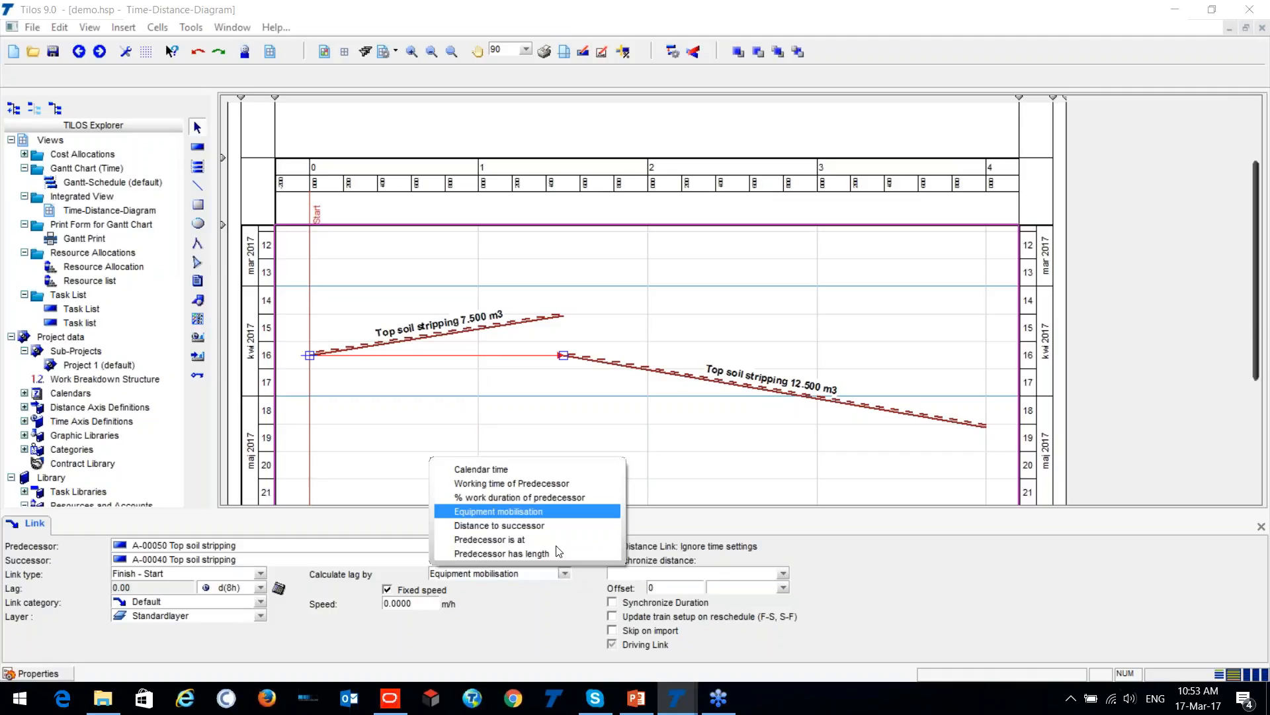
{"action": "key", "text": "ctrl"}
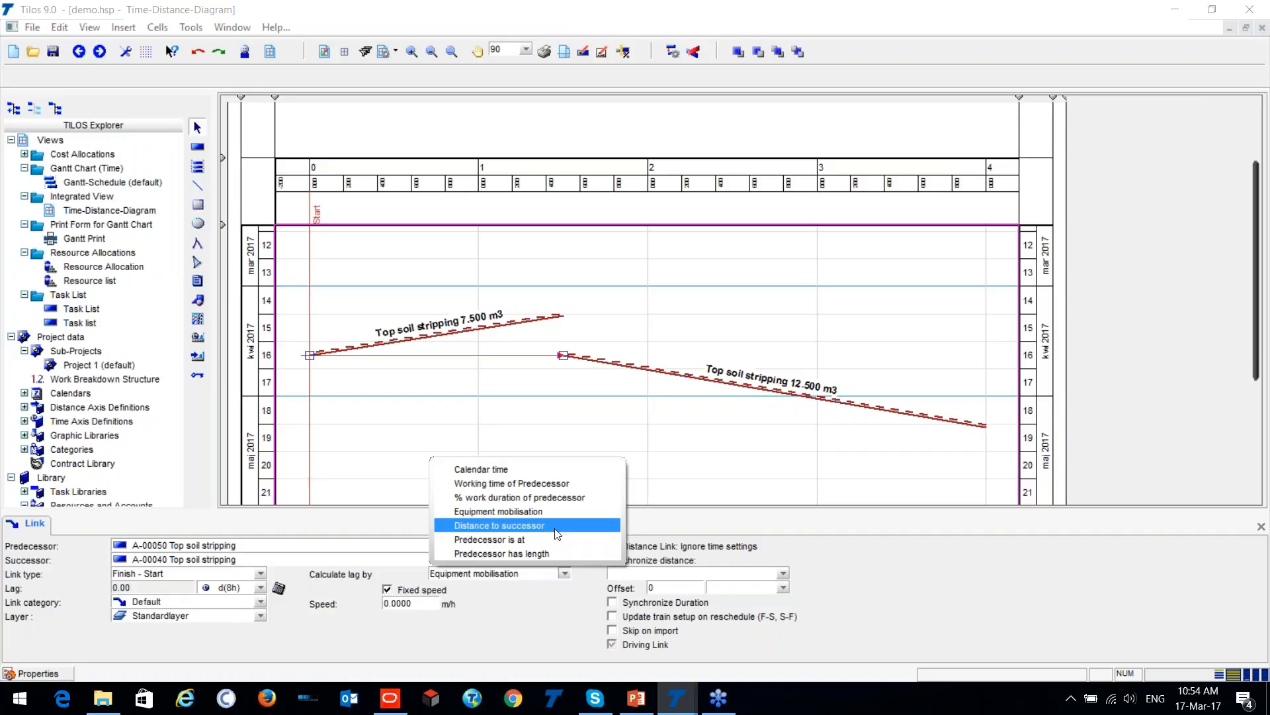
{"action": "left_click", "coordinate": [555, 529]}
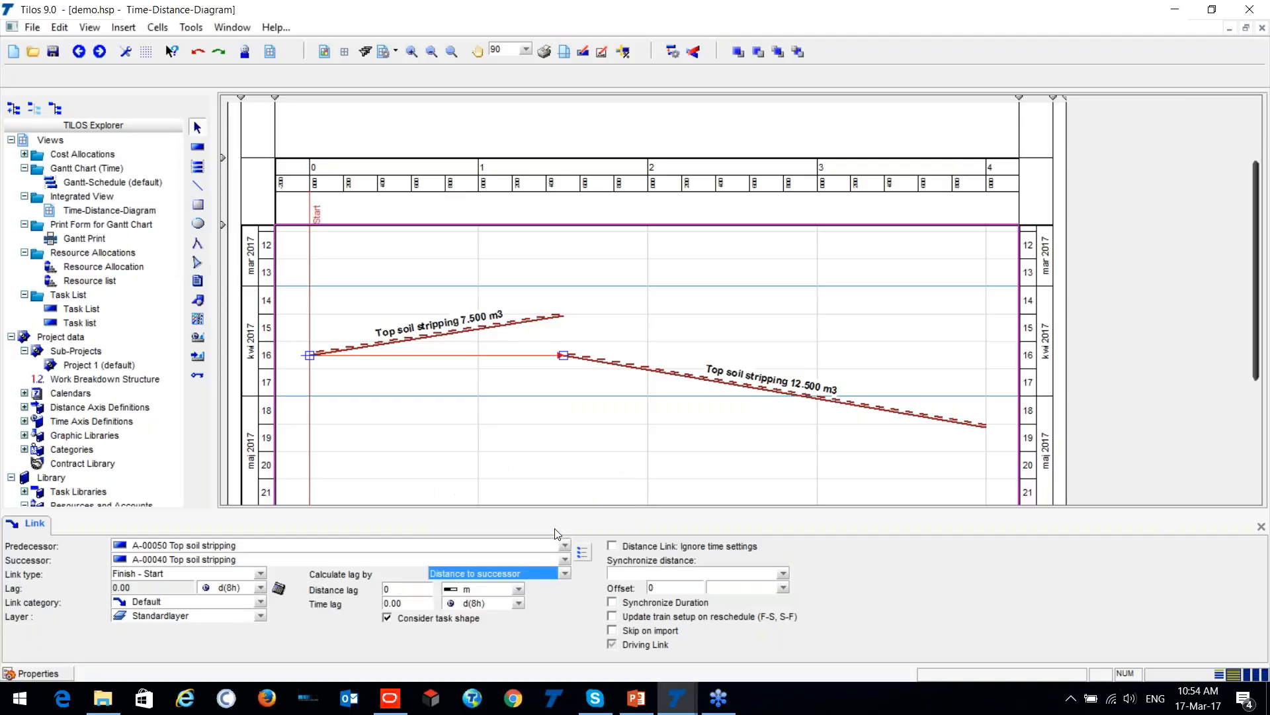
- Check the distance and time lag fields of the link, and change its lag calculation method to Predecessor is at
{"action": "left_click", "coordinate": [407, 591]}
{"action": "left_click", "coordinate": [405, 589]}
{"action": "left_click", "coordinate": [407, 606]}
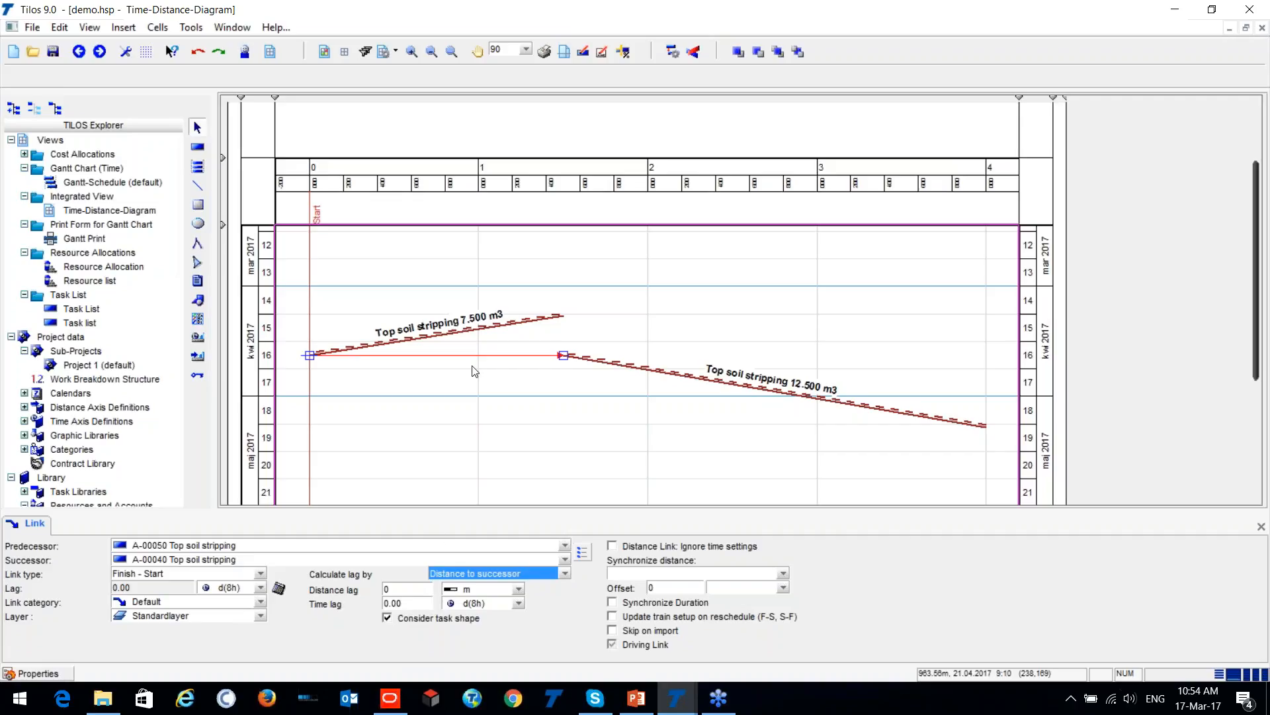
{"action": "left_click", "coordinate": [564, 573]}
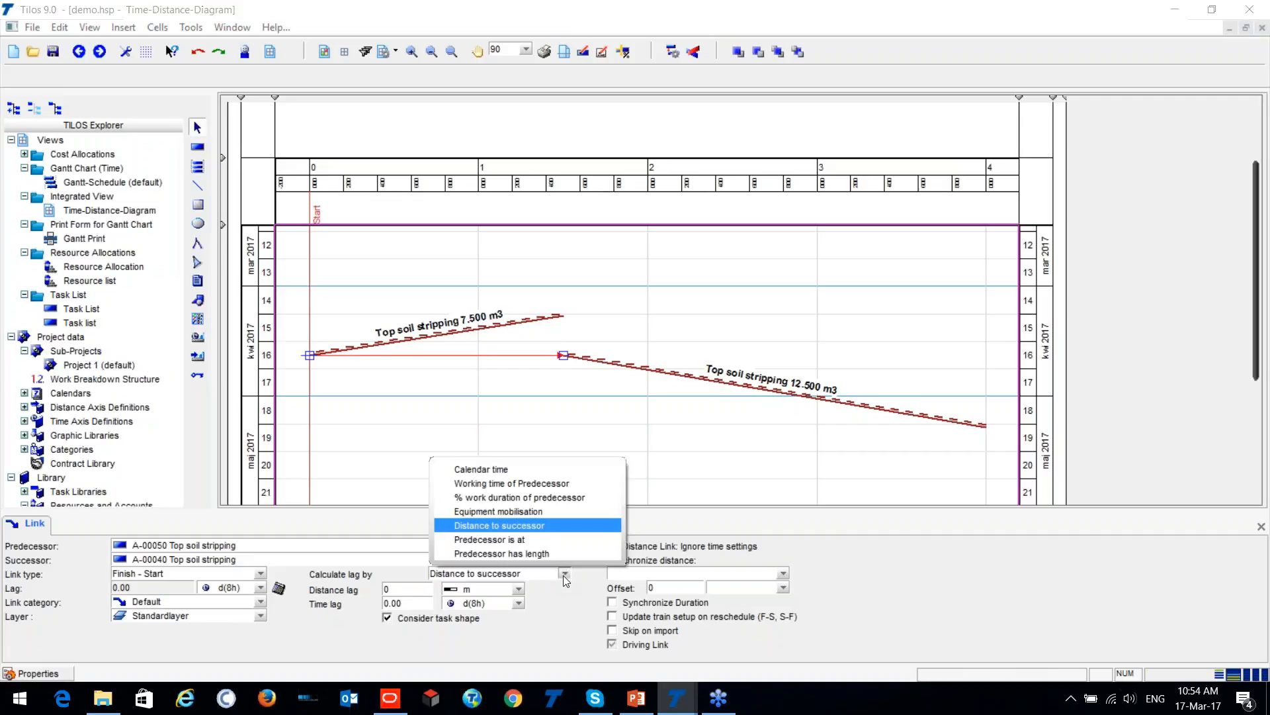
{"action": "left_click", "coordinate": [537, 540]}
{"action": "left_click", "coordinate": [440, 597]}
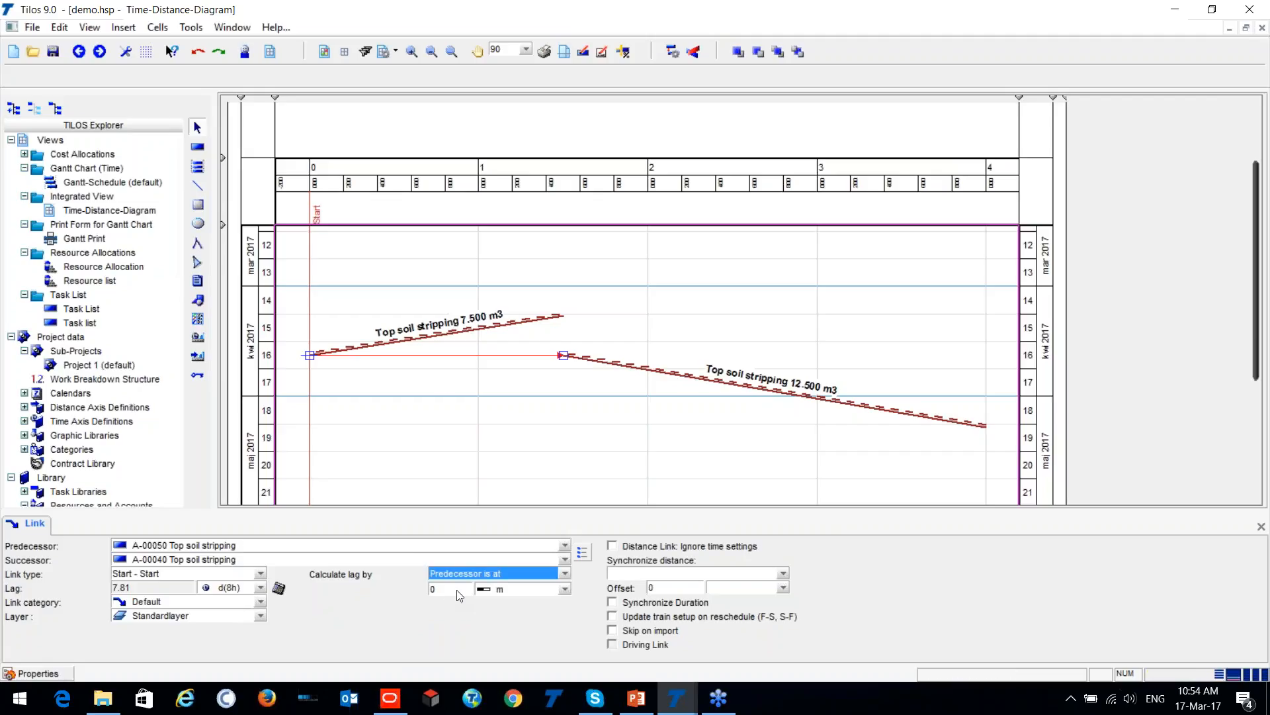
{"action": "left_click", "coordinate": [564, 575]}
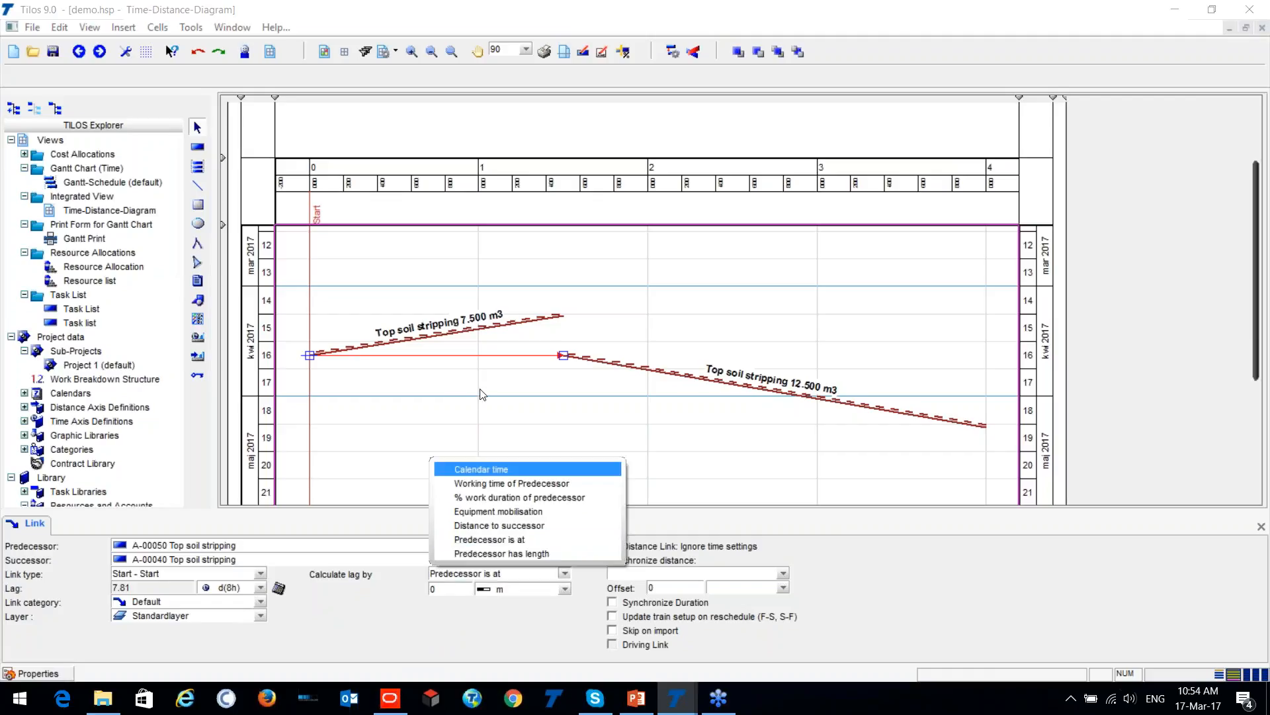
{"action": "left_click", "coordinate": [424, 382]}
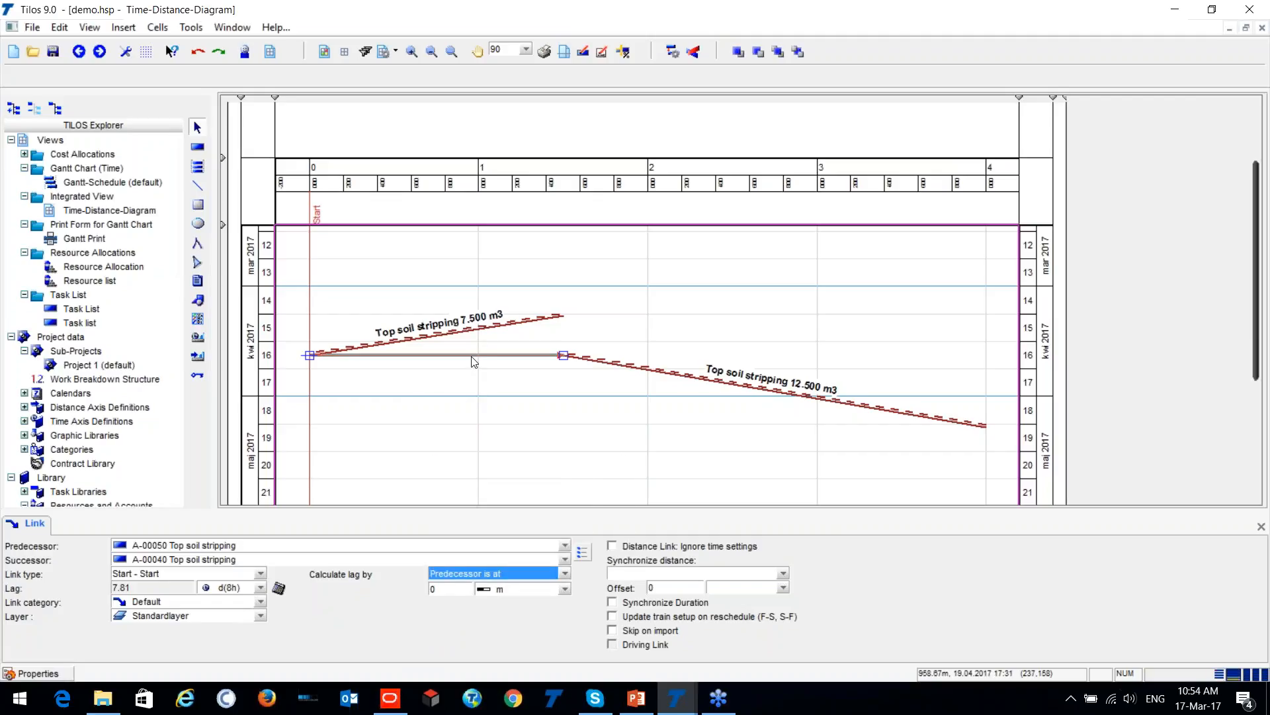
{"action": "left_click", "coordinate": [472, 356]}
{"action": "scroll", "coordinate": [490, 397], "scroll_direction": "down", "scroll_amount": 3}
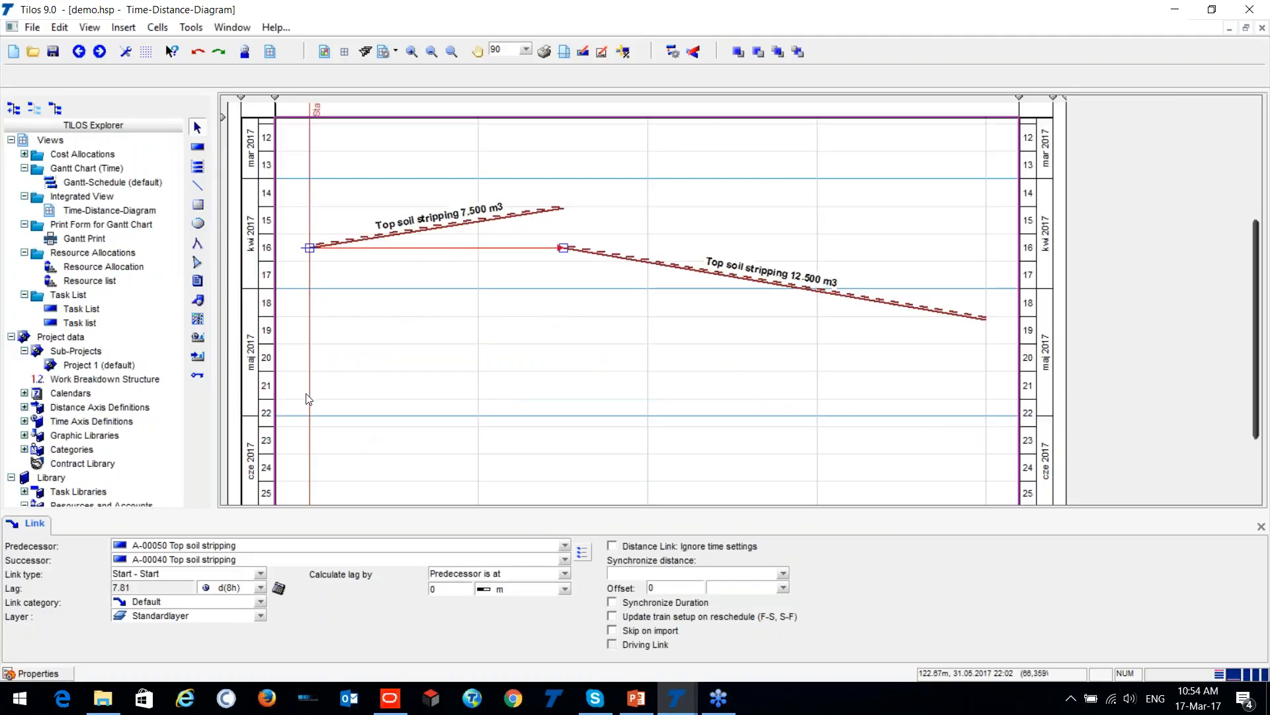
{"action": "left_click", "coordinate": [197, 146]}
{"action": "left_click", "coordinate": [189, 79]}
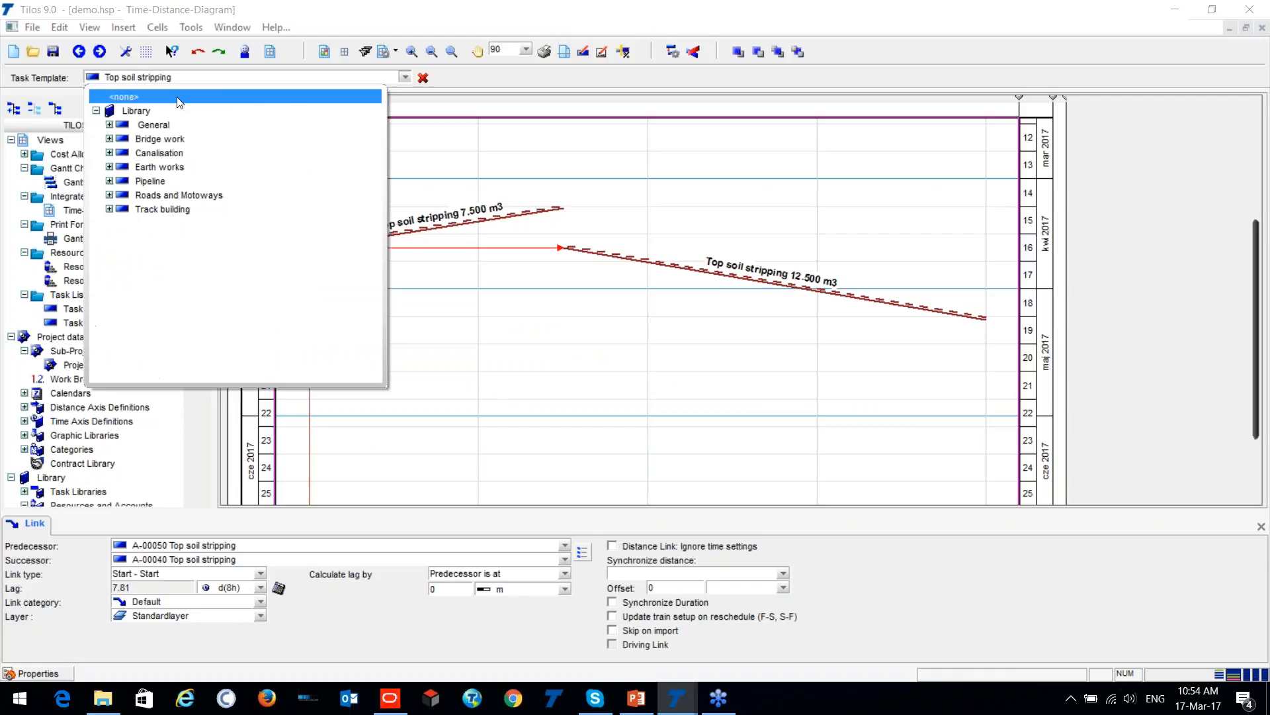
{"action": "left_click", "coordinate": [108, 138]}
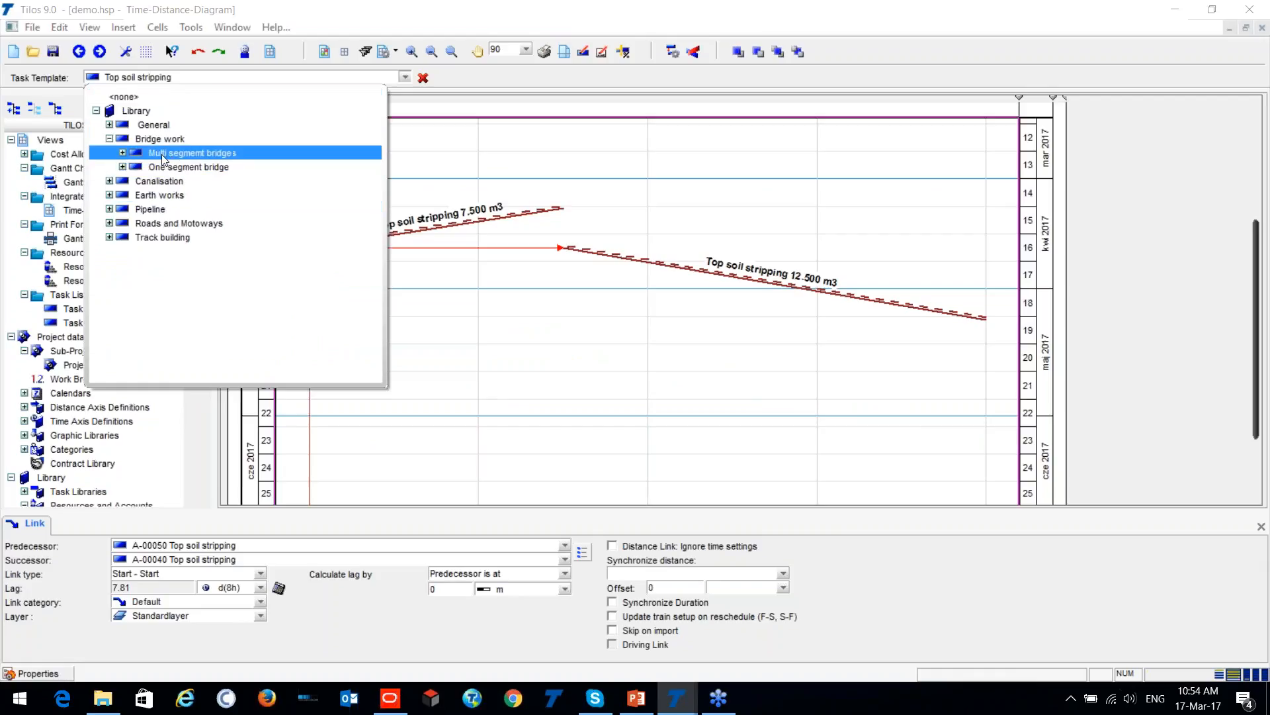
{"action": "left_click", "coordinate": [121, 158]}
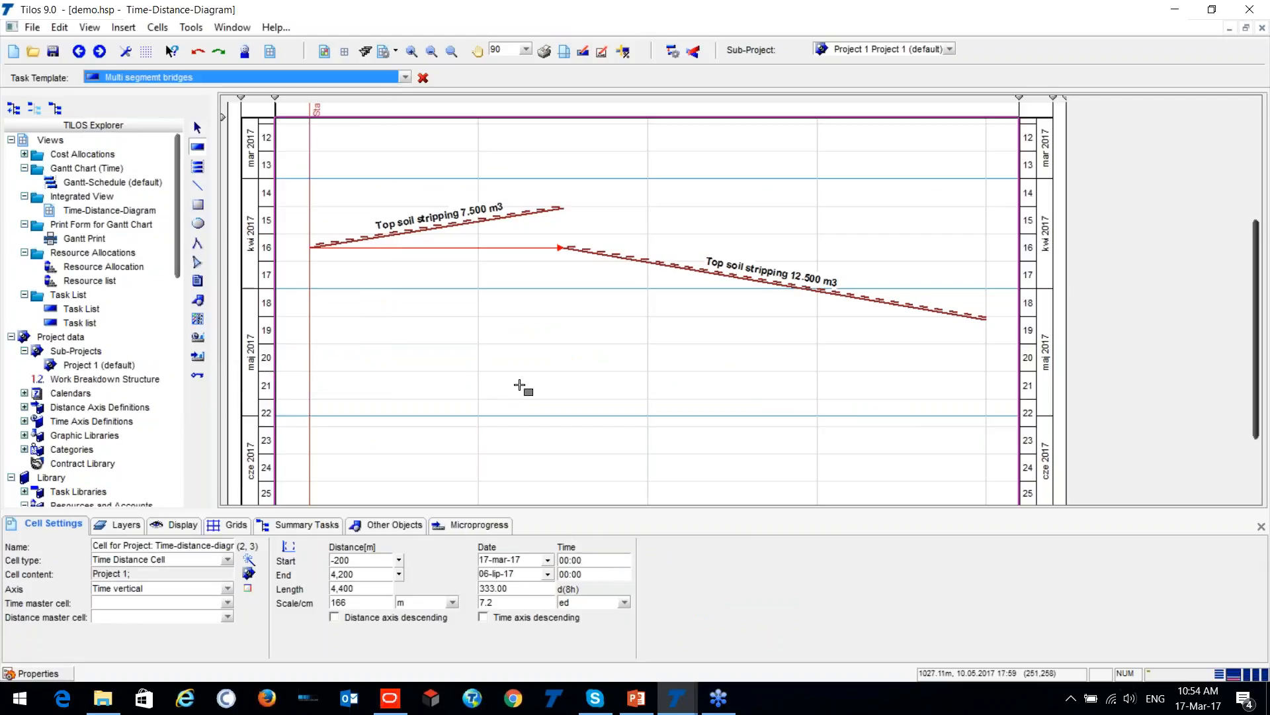
{"action": "mouse_move", "coordinate": [523, 333]}
{"action": "left_mouse_down"}
{"action": "mouse_move", "coordinate": [573, 446]}
{"action": "mouse_move", "coordinate": [573, 414]}
{"action": "left_mouse_up"}
{"action": "key", "text": "Delete"}
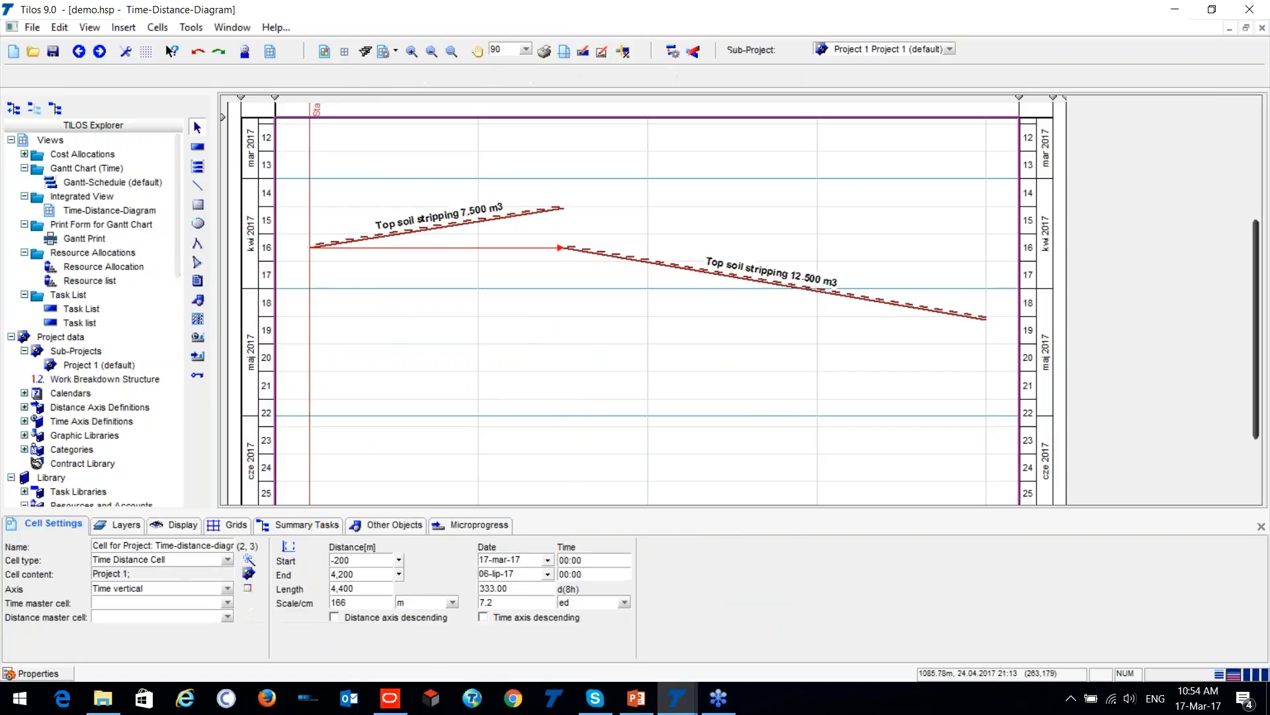
- Draw a Bridge segement task from the multi segment bridges library at 950 to 1,150 m, from 28-kwi-17 to 11-maj-17
{"action": "left_click", "coordinate": [197, 146]}
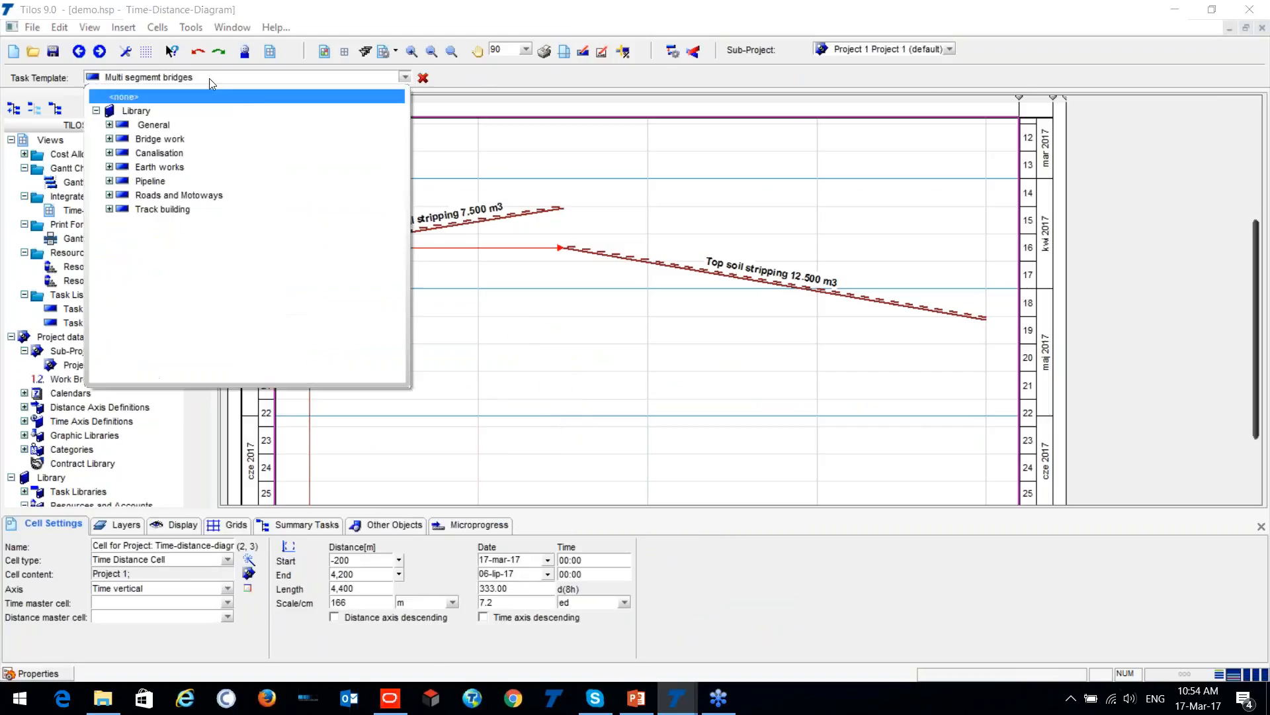
{"action": "left_click", "coordinate": [110, 138]}
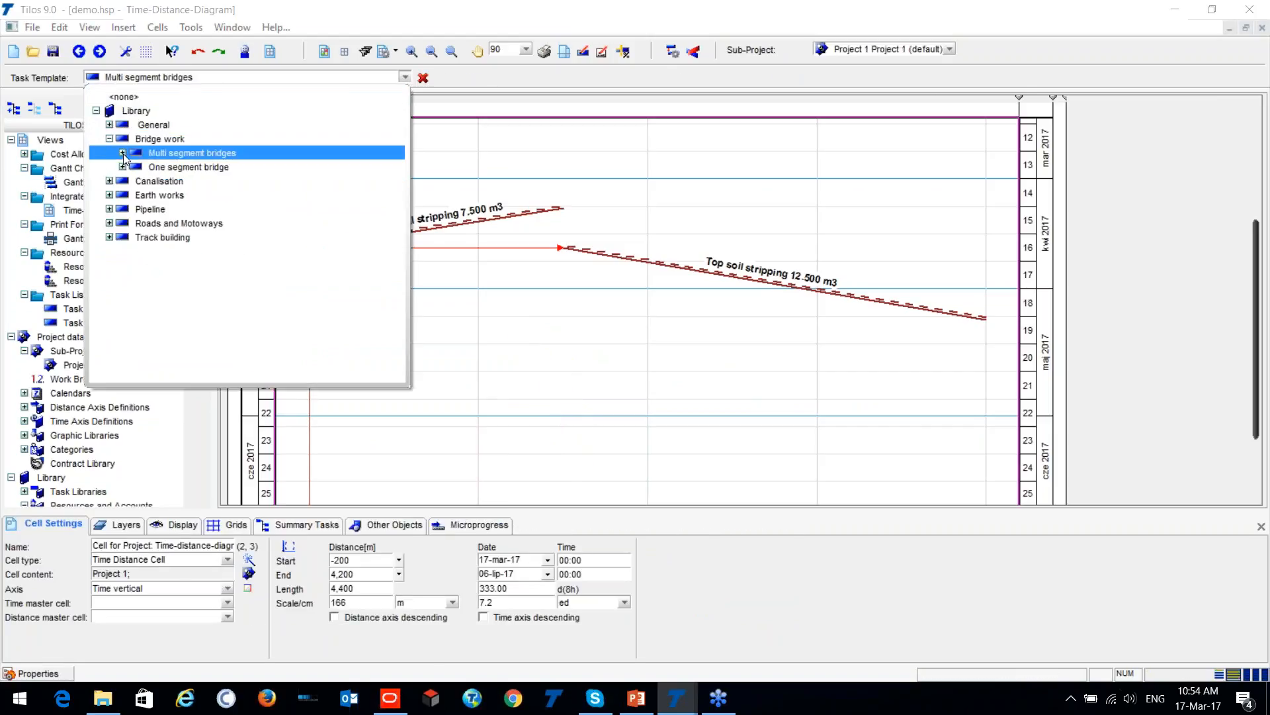
{"action": "left_click", "coordinate": [123, 153]}
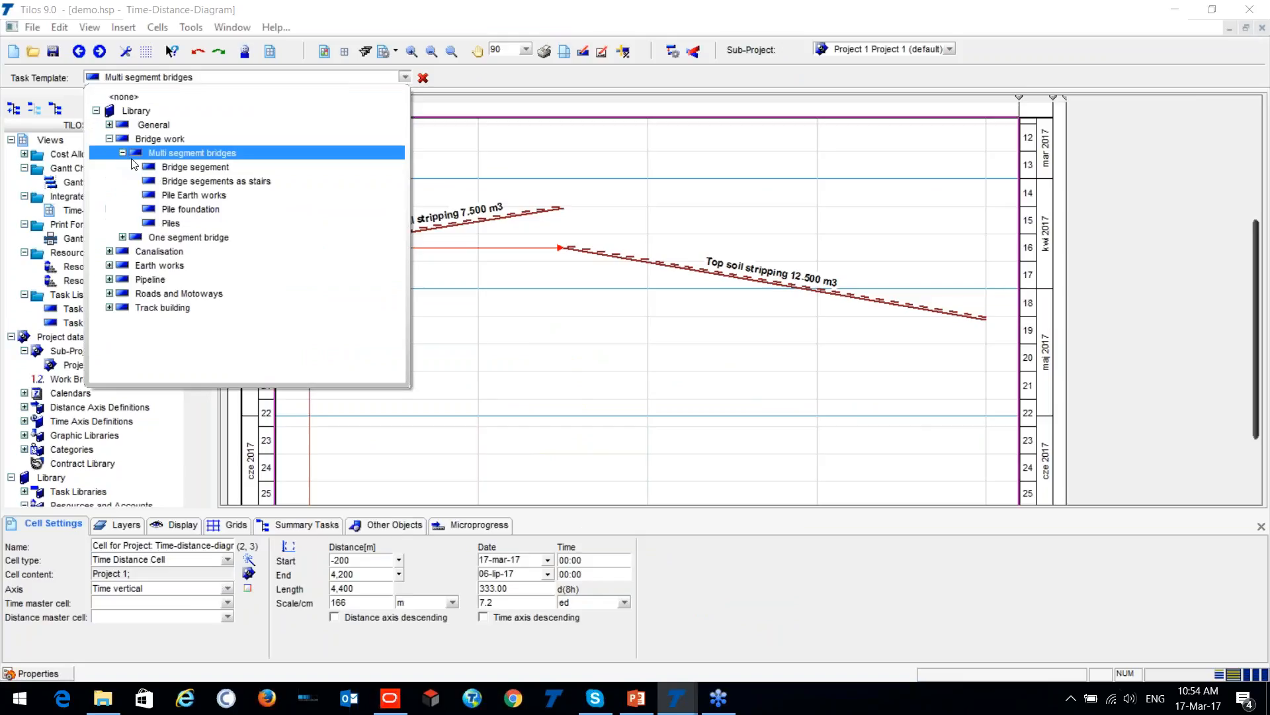
{"action": "left_click", "coordinate": [194, 169]}
{"action": "mouse_move", "coordinate": [469, 285]}
{"action": "left_mouse_down"}
{"action": "mouse_move", "coordinate": [517, 404]}
{"action": "mouse_move", "coordinate": [505, 410]}
{"action": "left_mouse_up"}
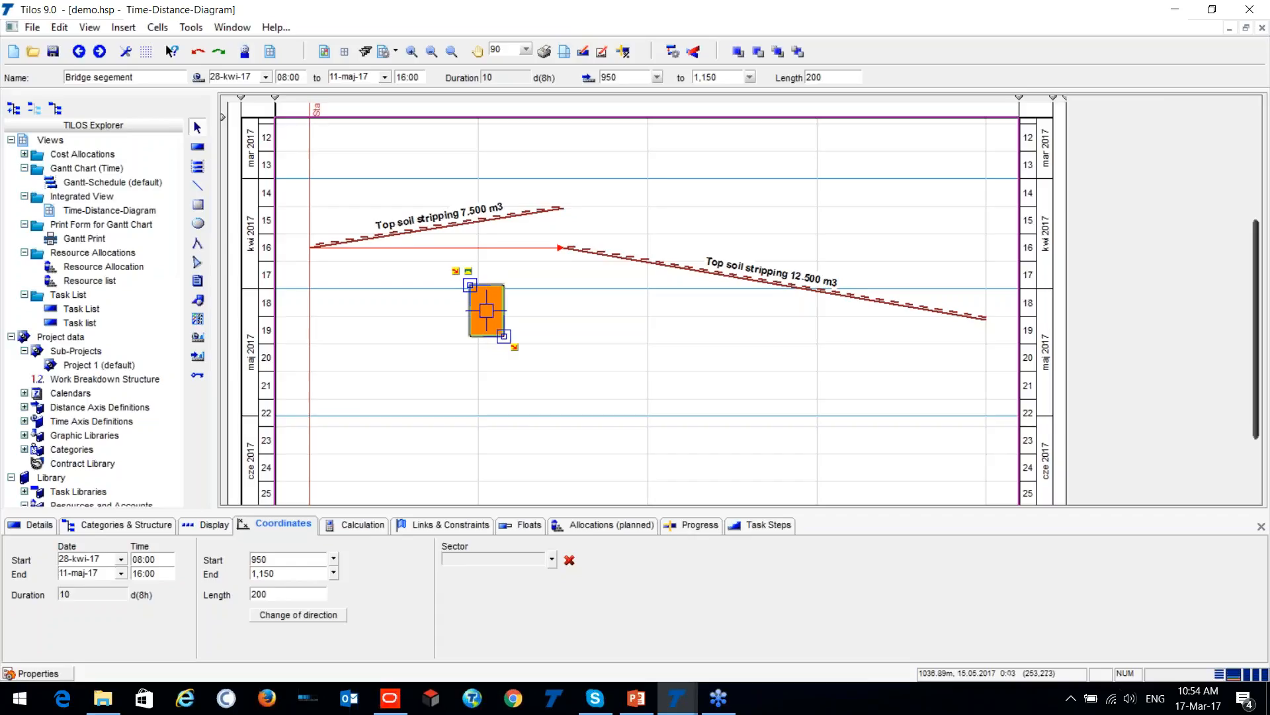
- Look through the fill colour choices in the bridge segment's display settings
{"action": "left_click", "coordinate": [216, 528]}
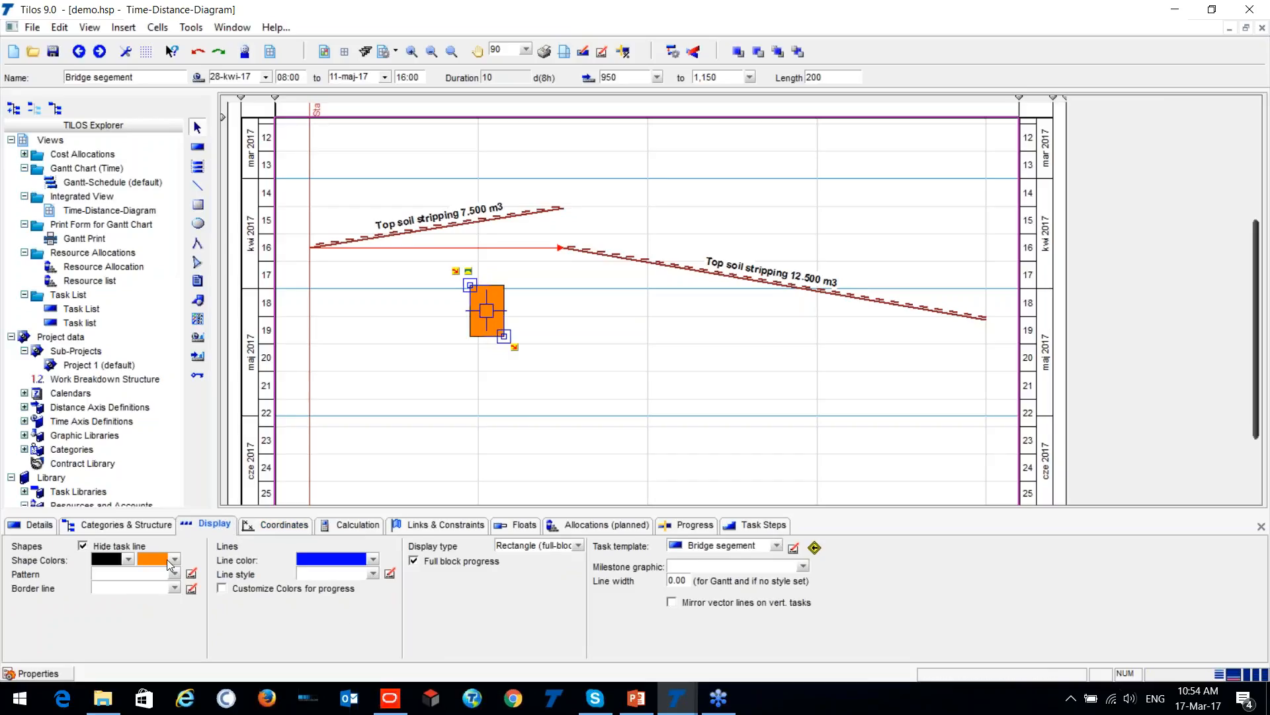
{"action": "left_click", "coordinate": [174, 562]}
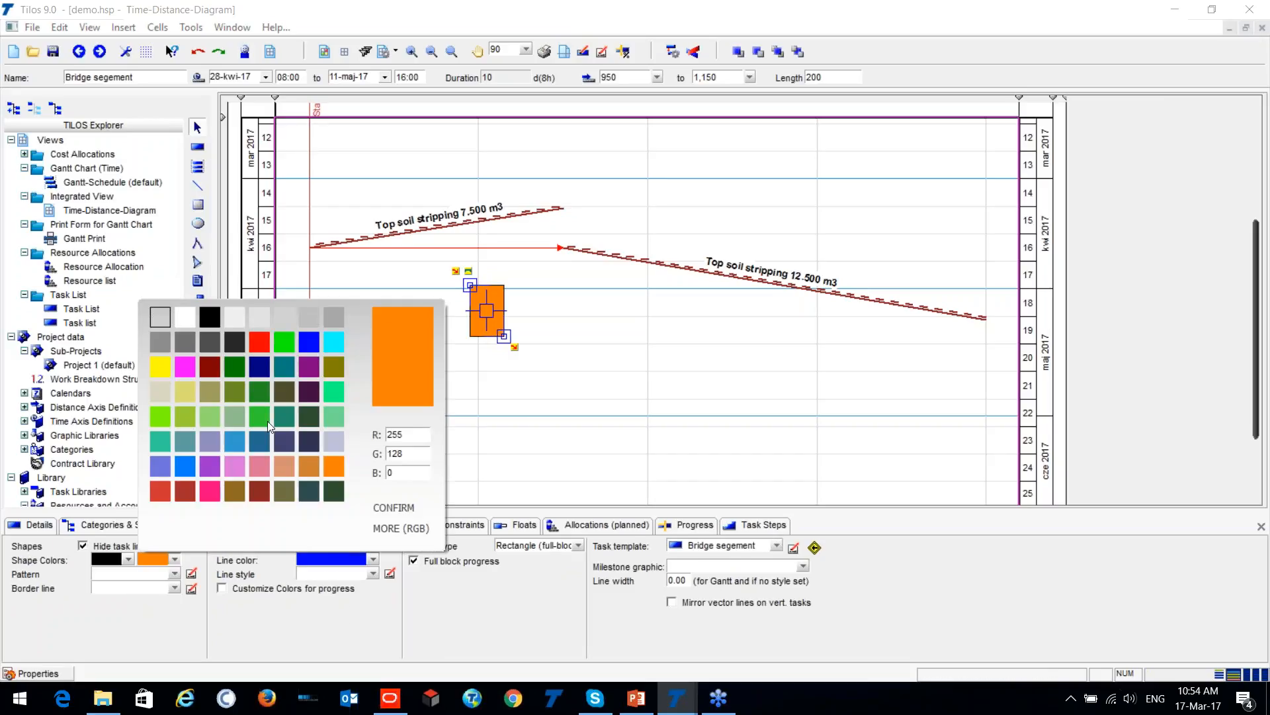
{"action": "left_click", "coordinate": [401, 533]}
{"action": "left_click", "coordinate": [230, 414]}
{"action": "left_click", "coordinate": [278, 383]}
{"action": "key", "text": "Escape"}
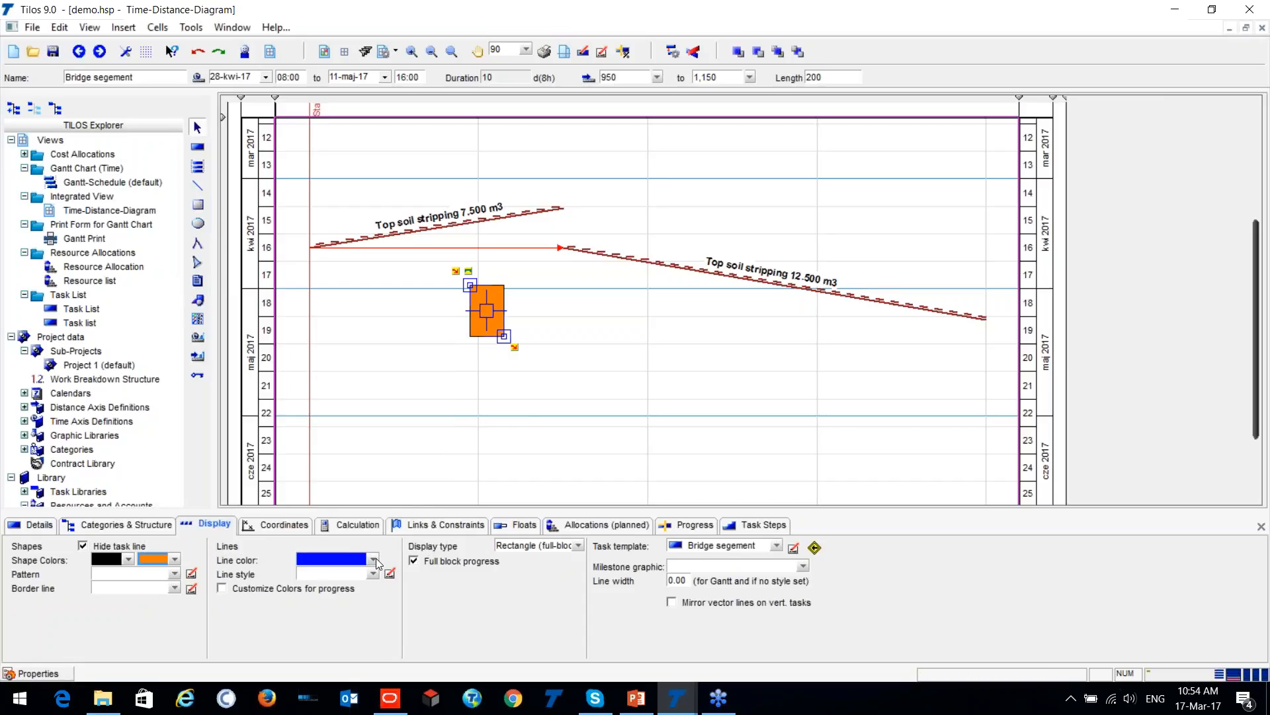
- Change the bridge segment's display type to Triangle (blocked before)
{"action": "left_click", "coordinate": [579, 546]}
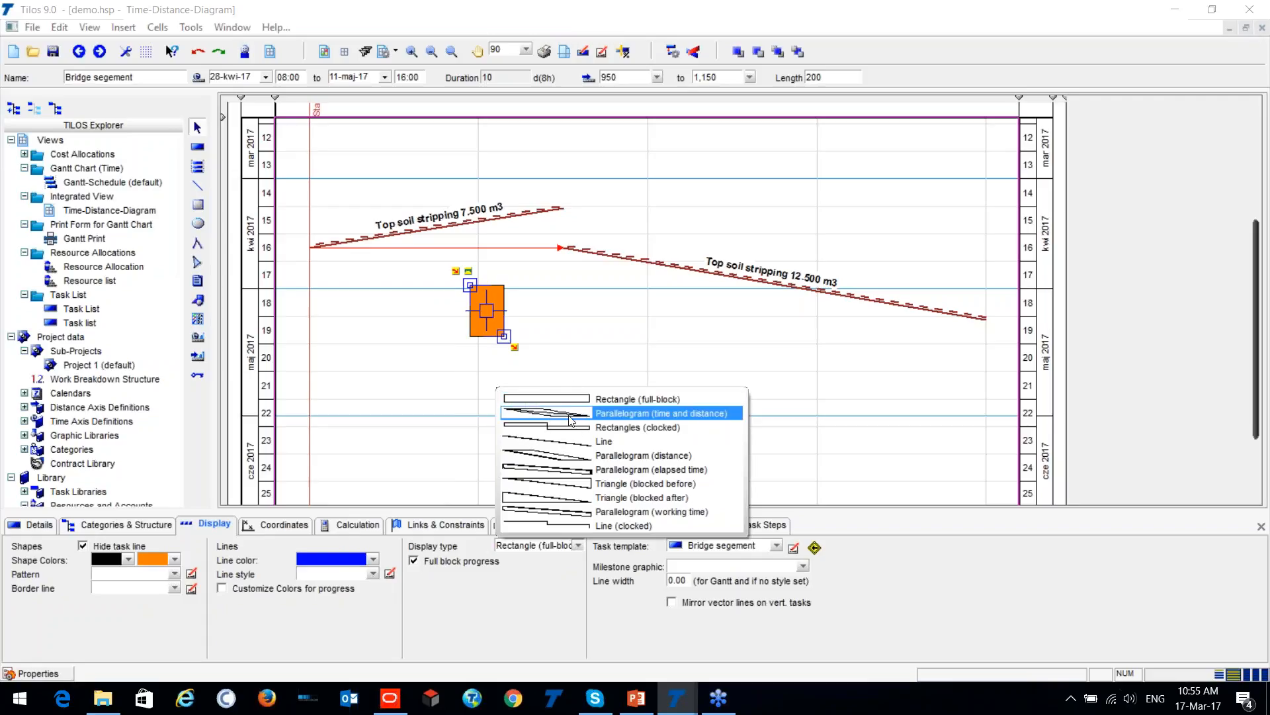
{"action": "left_click", "coordinate": [566, 486]}
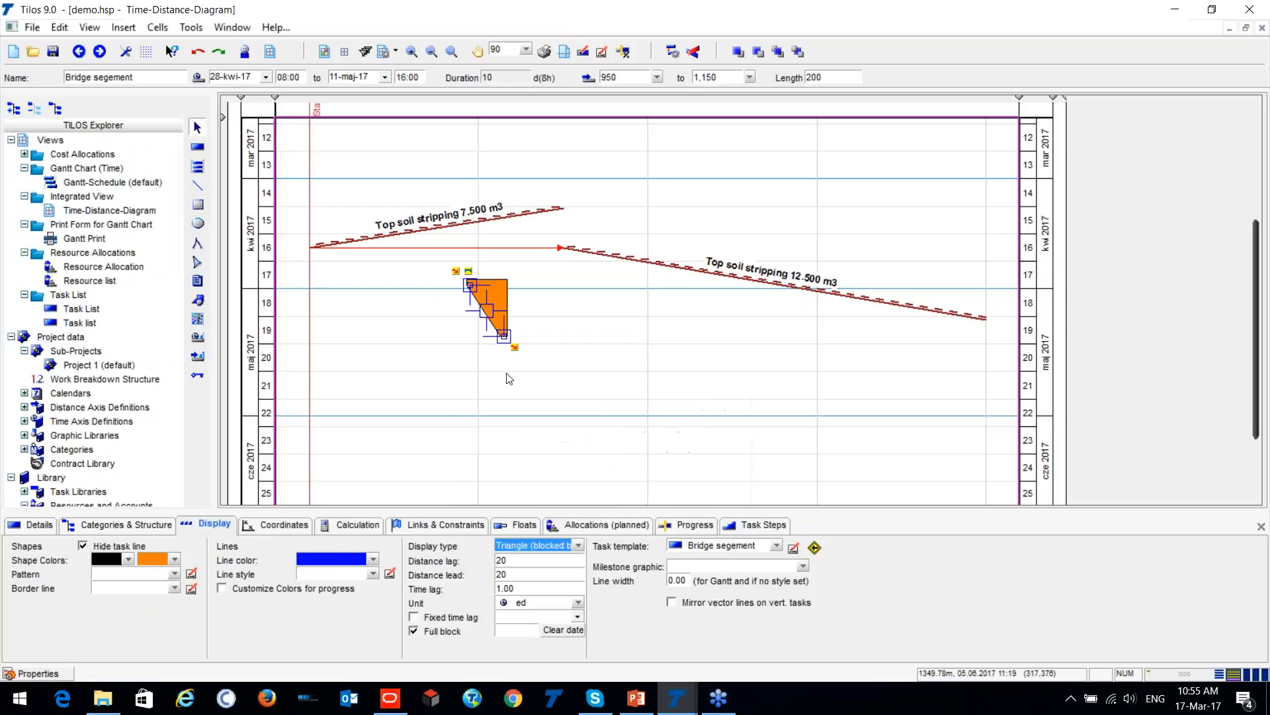
{"action": "left_click", "coordinate": [545, 352]}
- Place a copy of the triangular bridge segment at 2,400 to 2,600 m, from 09-maj-17 to 22-maj-17
{"action": "left_click", "coordinate": [499, 319]}
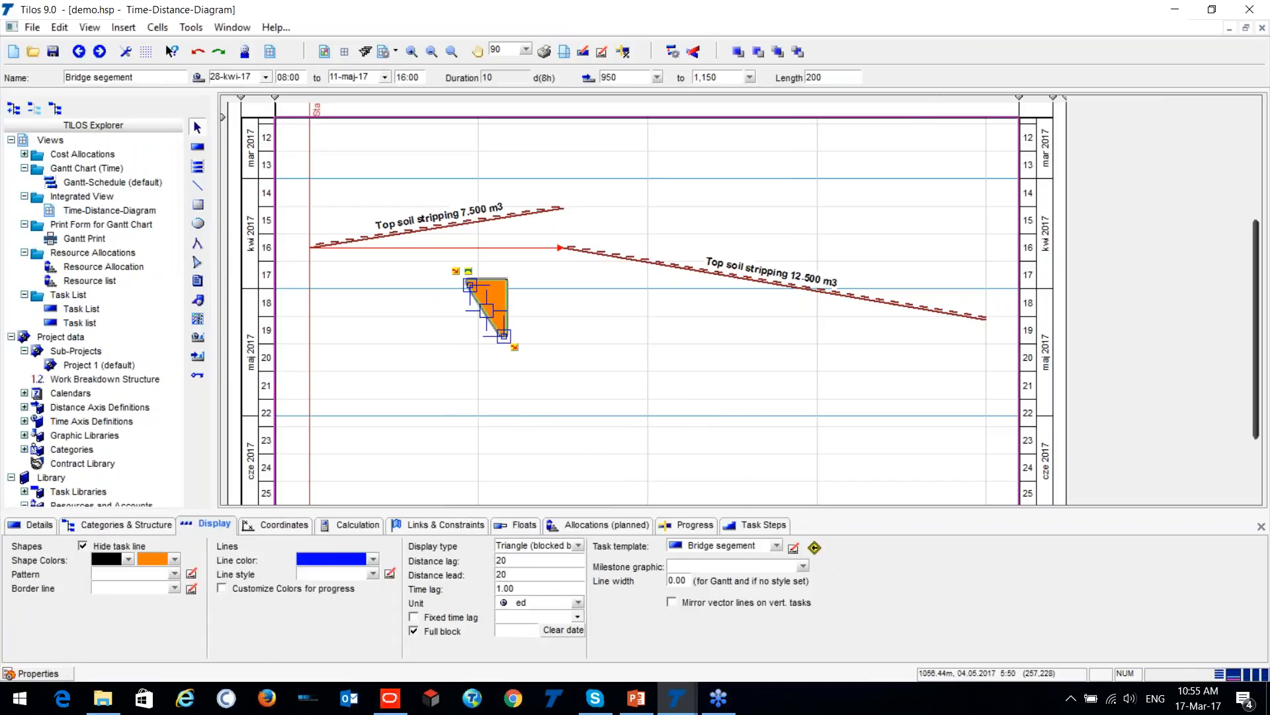
{"action": "left_click_drag", "start_coordinate": [486, 308], "coordinate": [735, 348]}
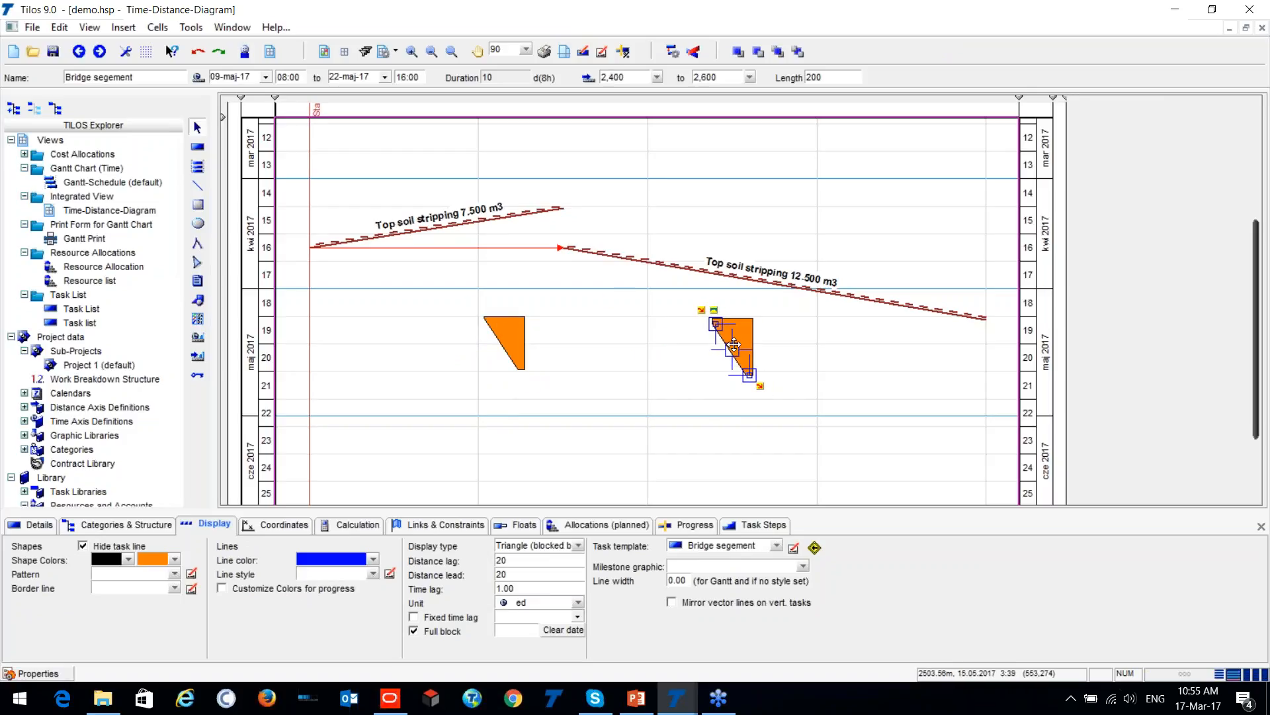
{"action": "left_click", "coordinate": [698, 360]}
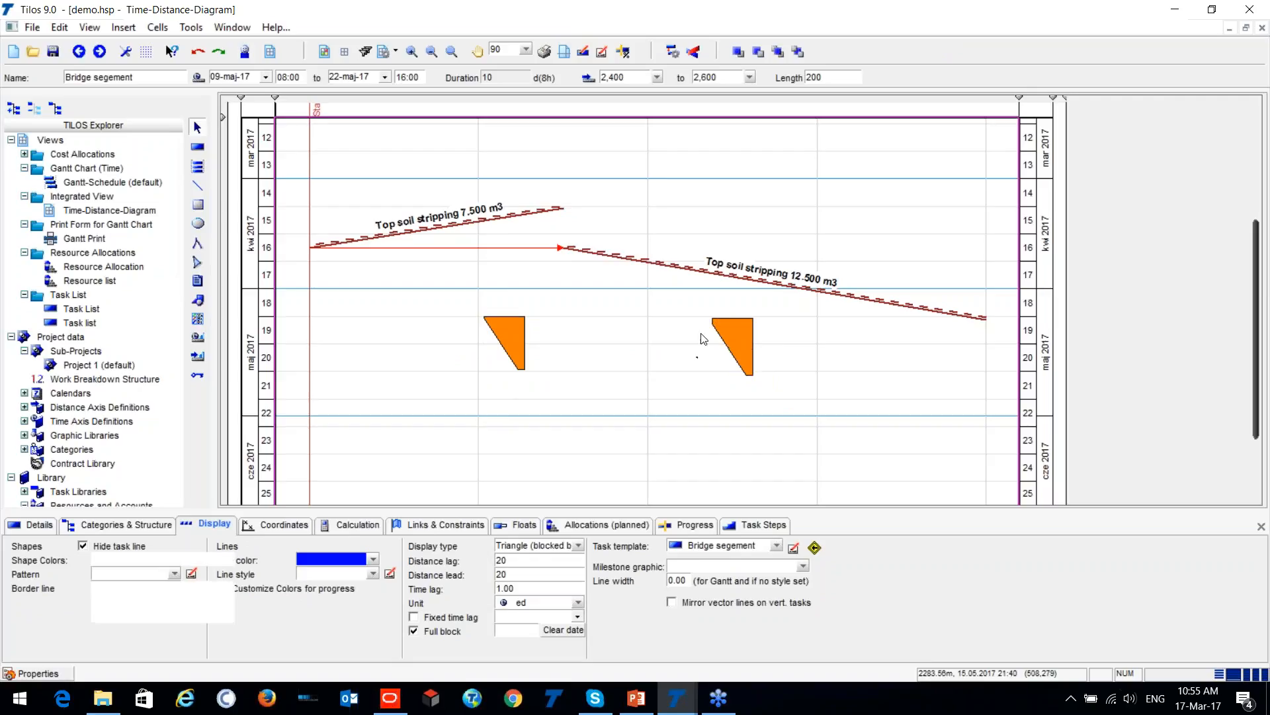
- Delete both triangular bridge segment tasks from the time-distance diagram
{"action": "left_click", "coordinate": [730, 319]}
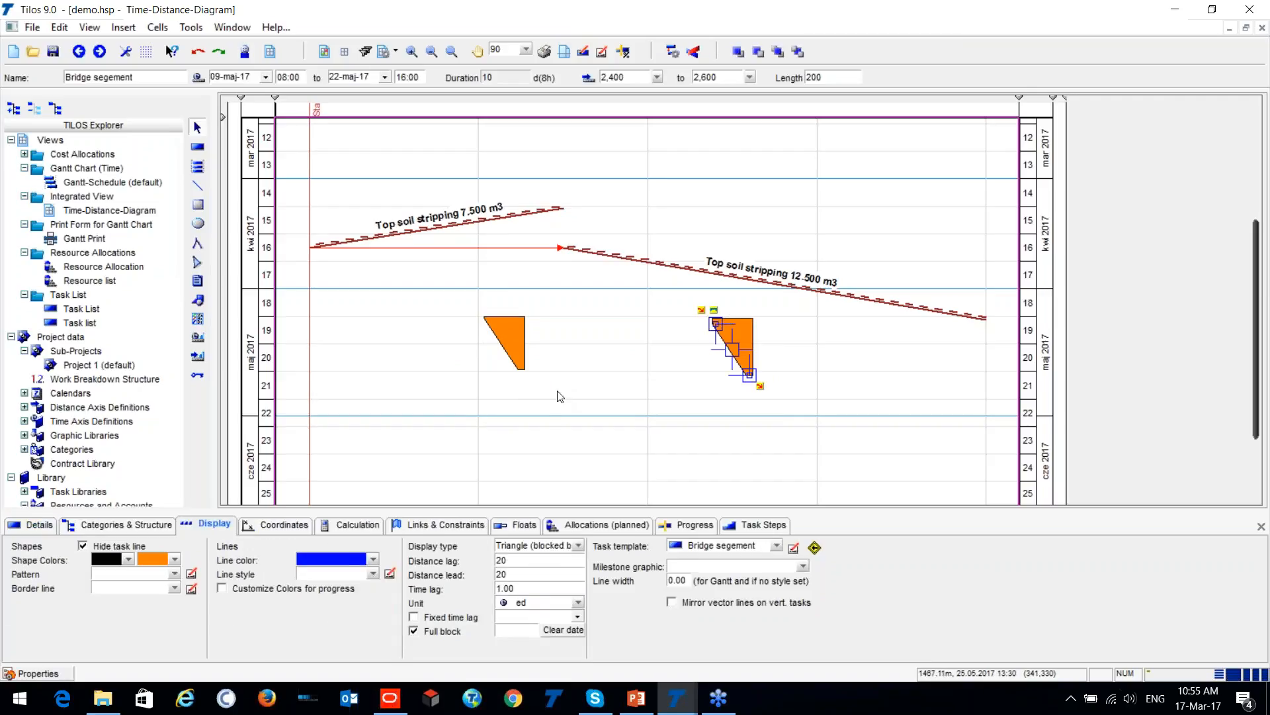
{"action": "key", "text": "Delete"}
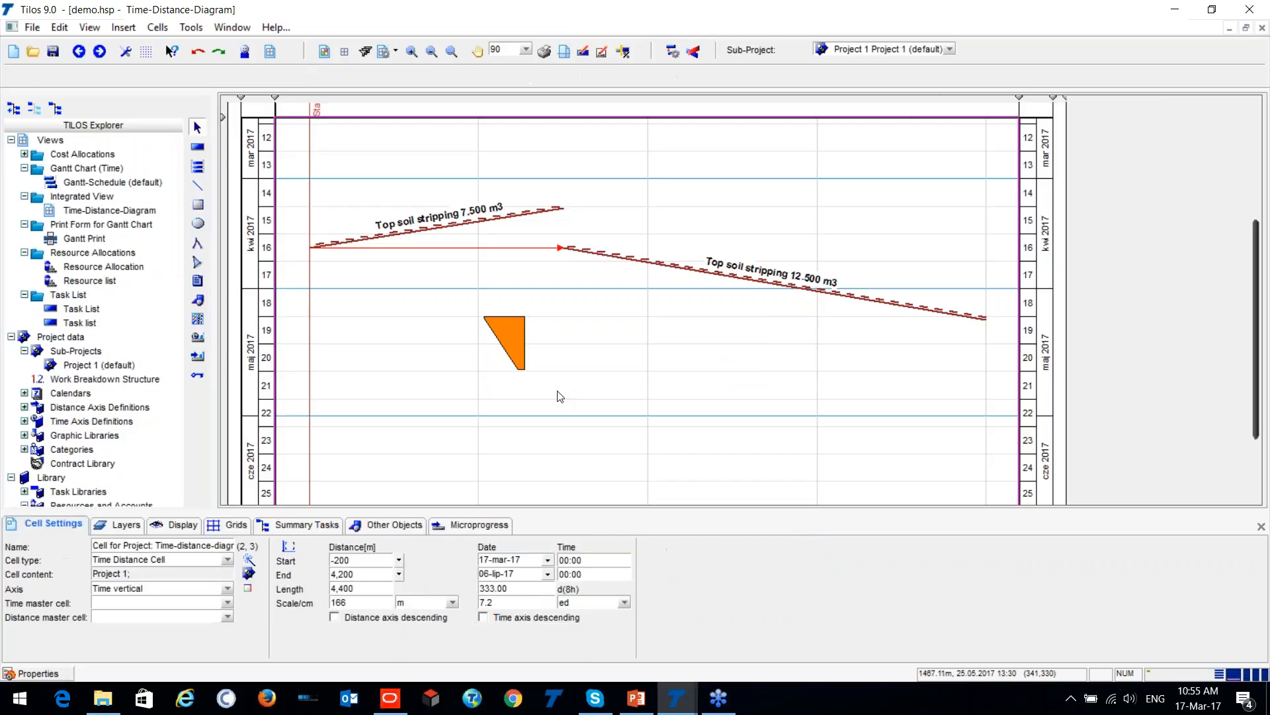
{"action": "left_click", "coordinate": [504, 329]}
{"action": "key", "text": "Delete"}
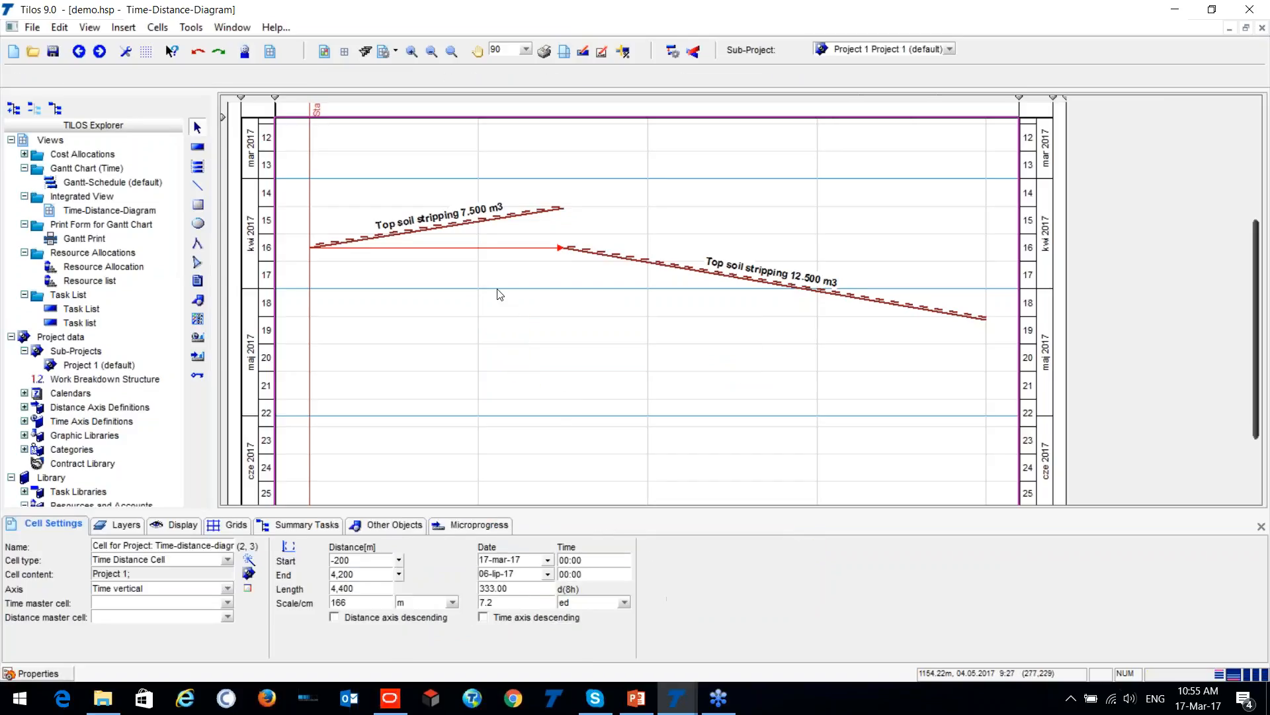
- Switch to the already open project file Linear project - With data.hsp
{"action": "scroll", "coordinate": [499, 294], "scroll_direction": "up", "scroll_amount": 3}
{"action": "scroll", "coordinate": [549, 246], "scroll_direction": "up", "scroll_amount": 1}
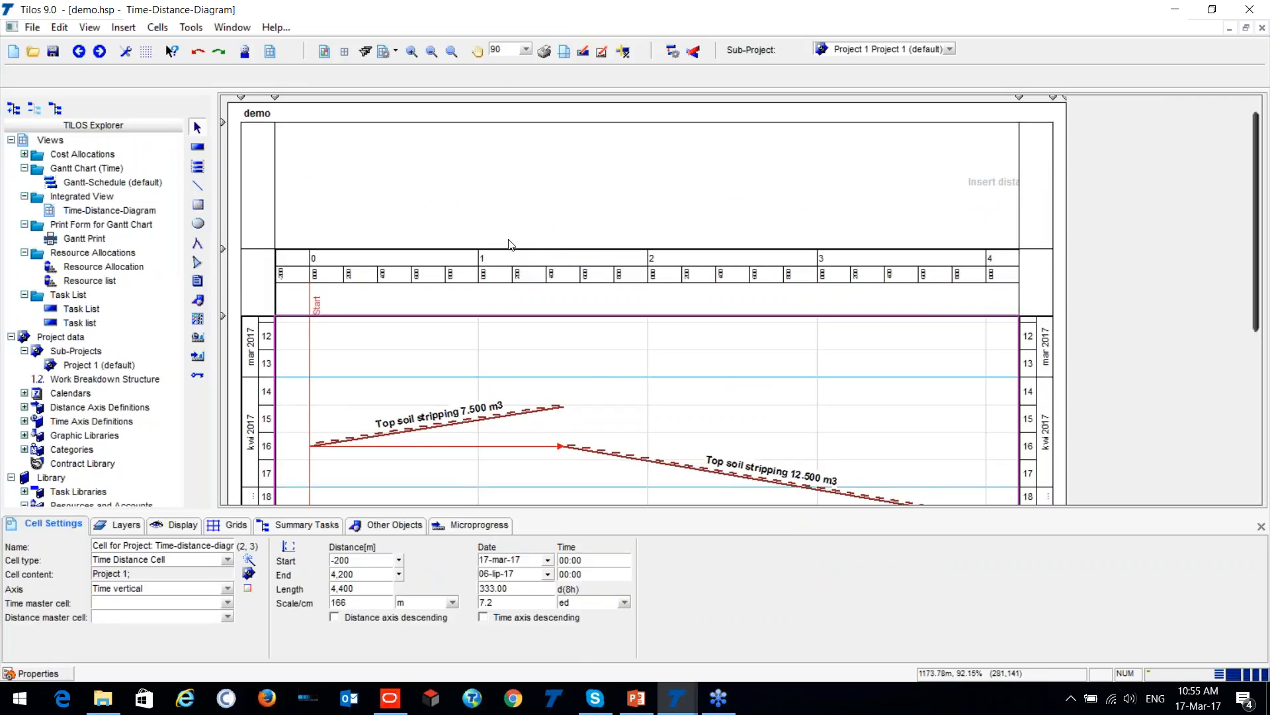
{"action": "scroll", "coordinate": [512, 246], "scroll_direction": "down", "scroll_amount": 1}
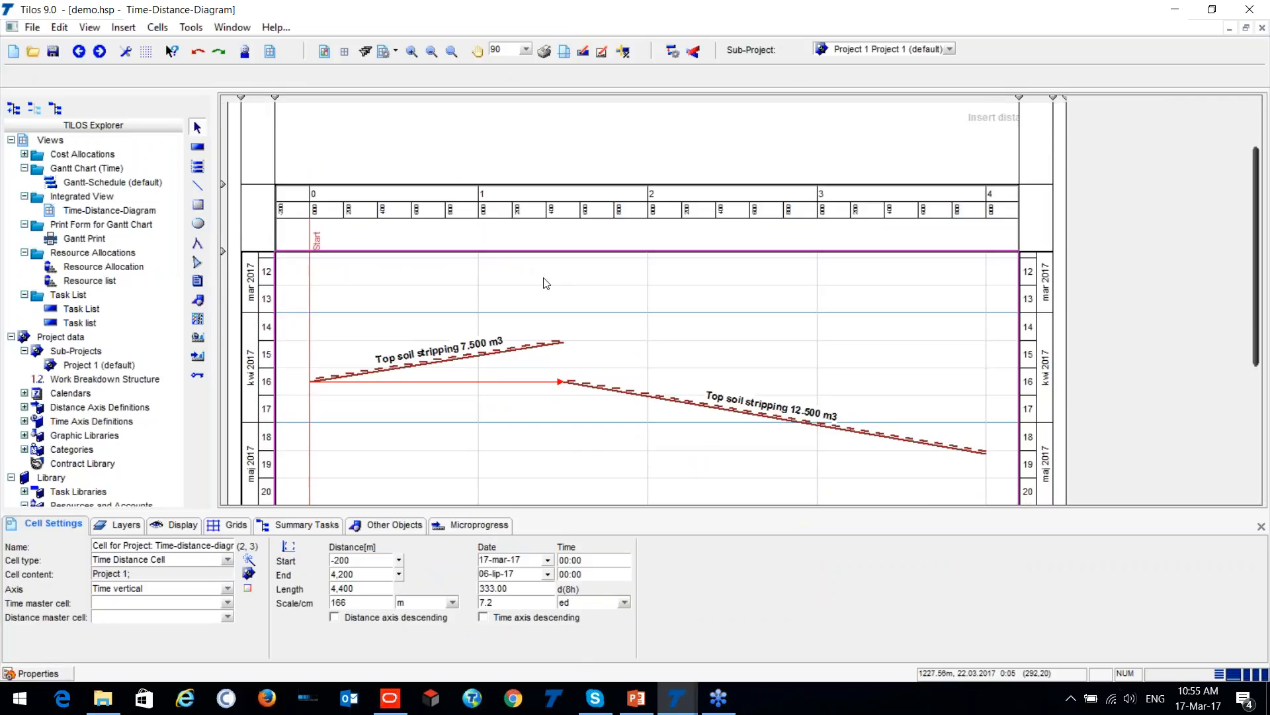
{"action": "mouse_move", "coordinate": [678, 704]}
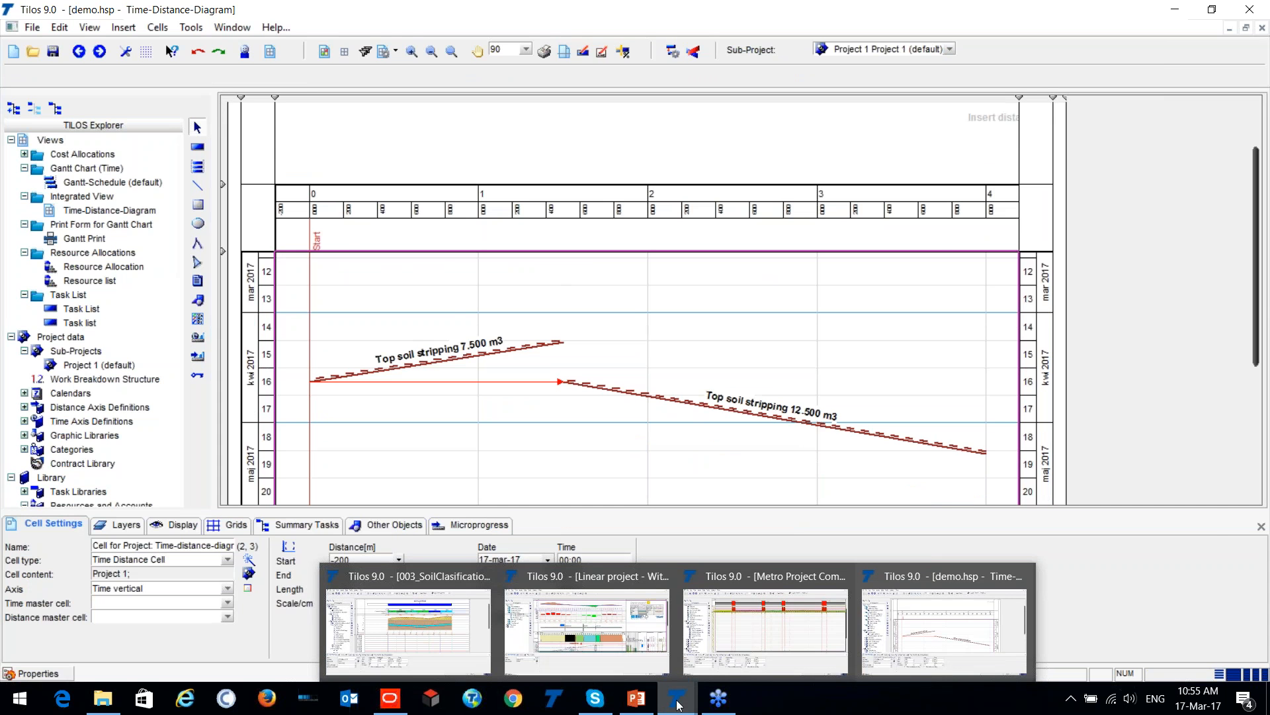
{"action": "left_click", "coordinate": [601, 625]}
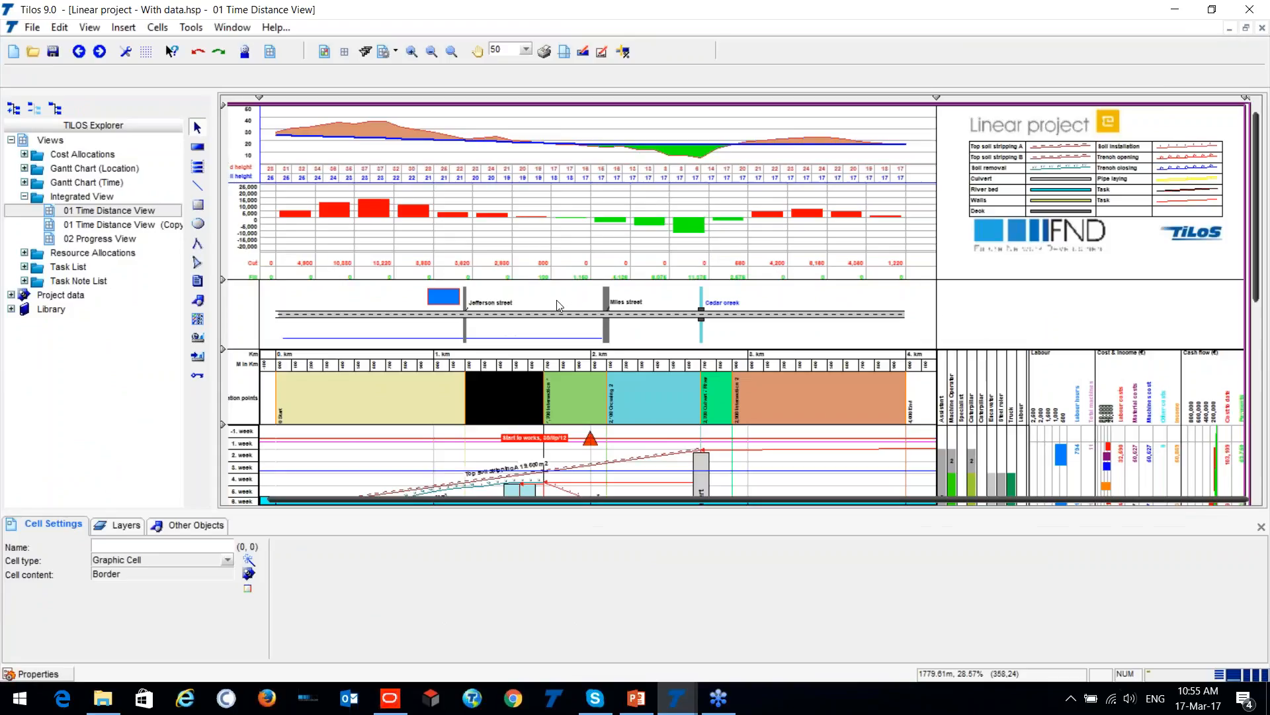
- Examine the overall time distance view, then its elevation profile and cut and fill histogram along the route
{"action": "scroll", "coordinate": [376, 286], "scroll_direction": "down", "scroll_amount": 2}
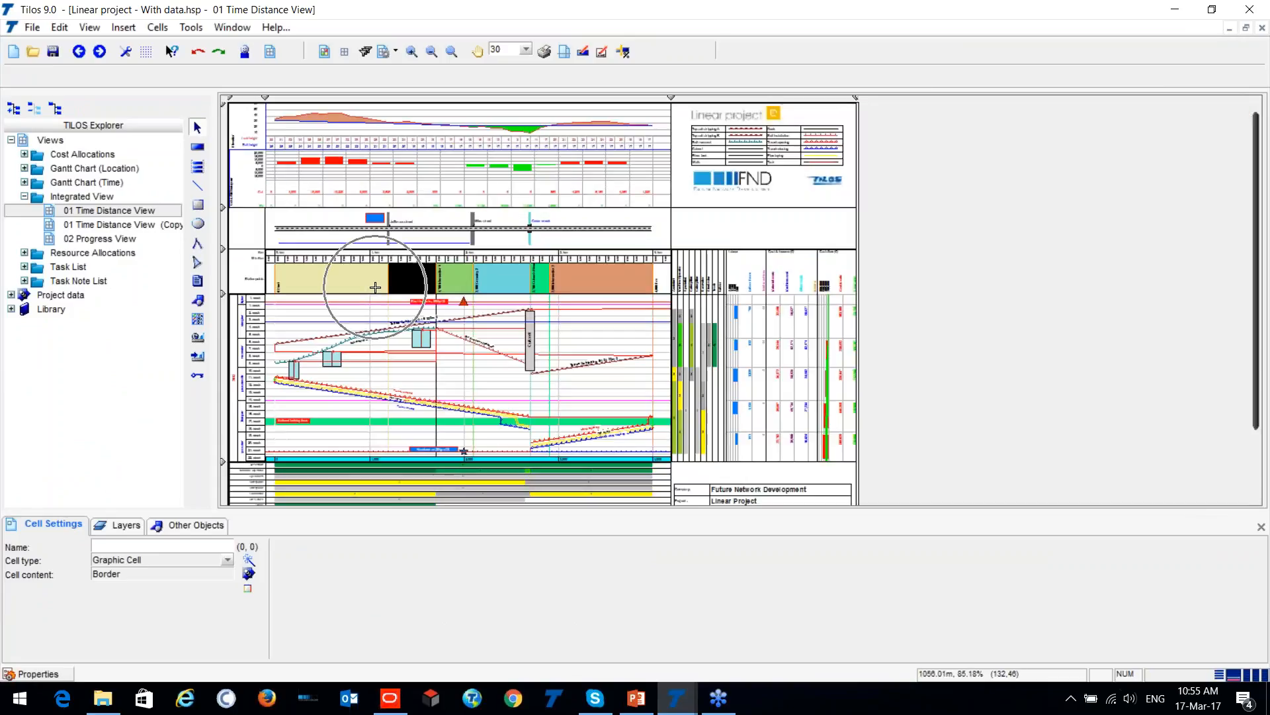
{"action": "scroll", "coordinate": [375, 287], "scroll_direction": "down", "scroll_amount": 1}
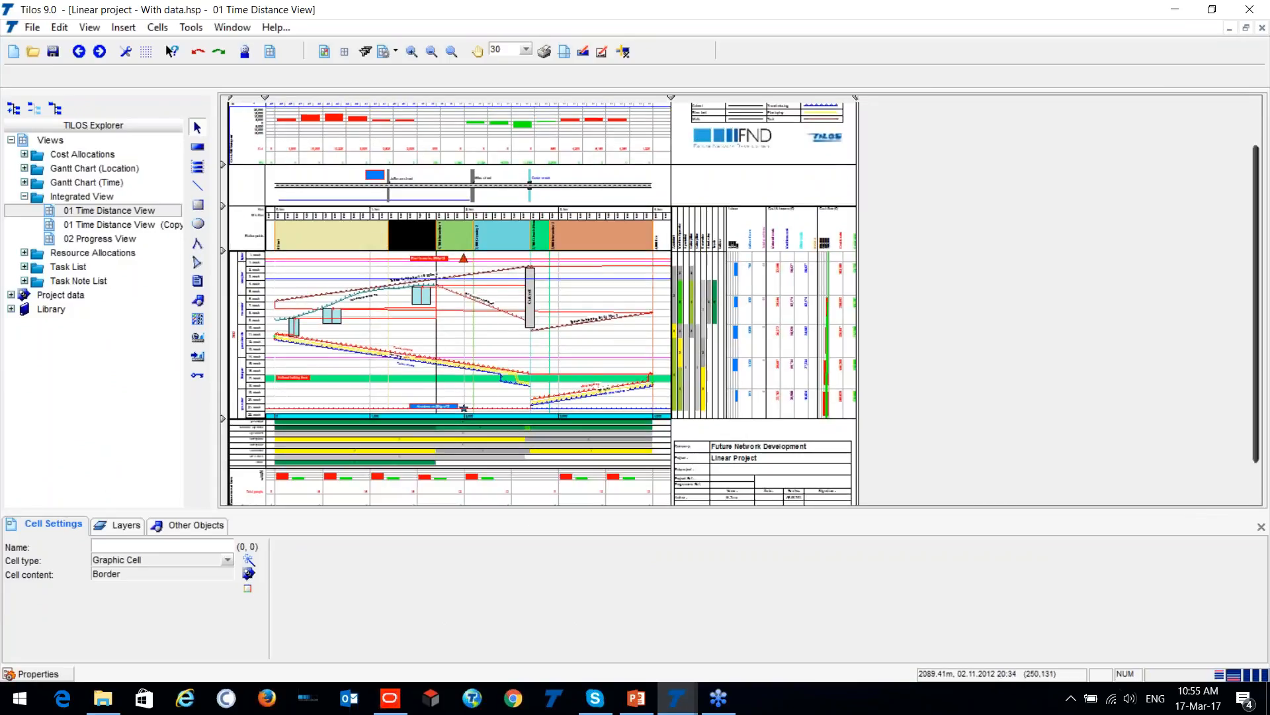
{"action": "scroll", "coordinate": [364, 306], "scroll_direction": "up", "scroll_amount": 1}
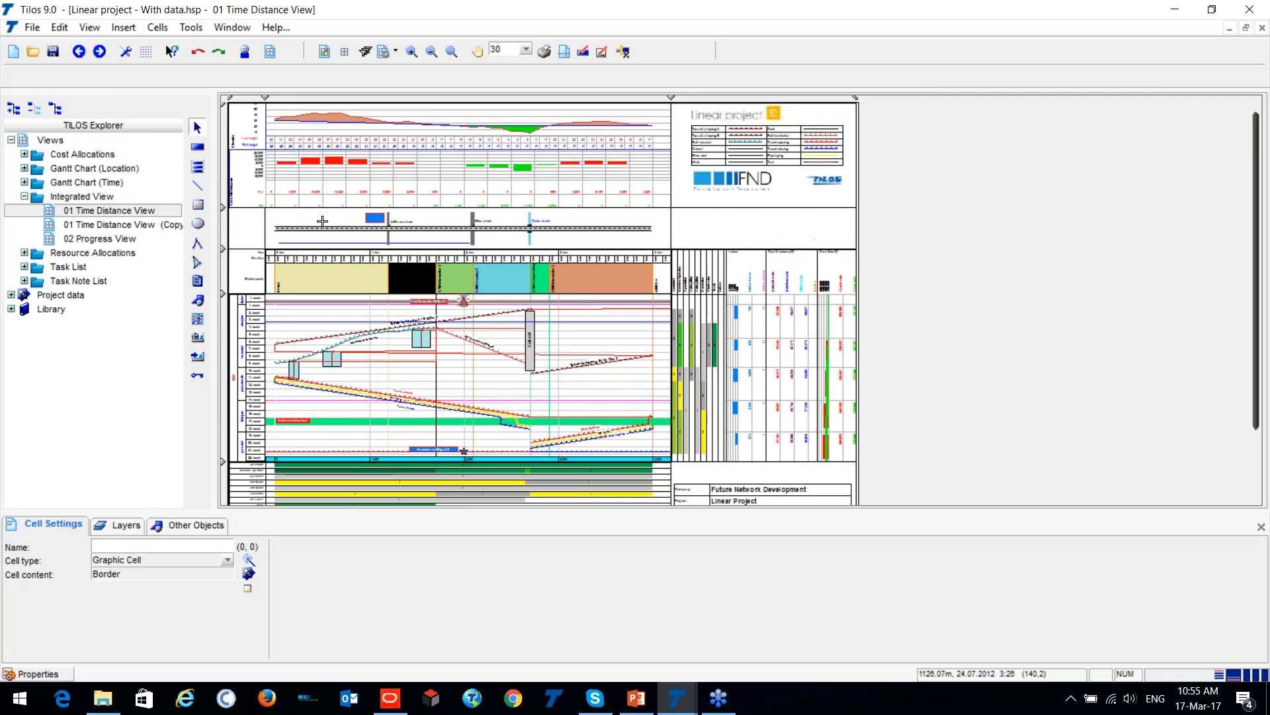
{"action": "scroll", "coordinate": [241, 117], "scroll_direction": "up", "scroll_amount": 4}
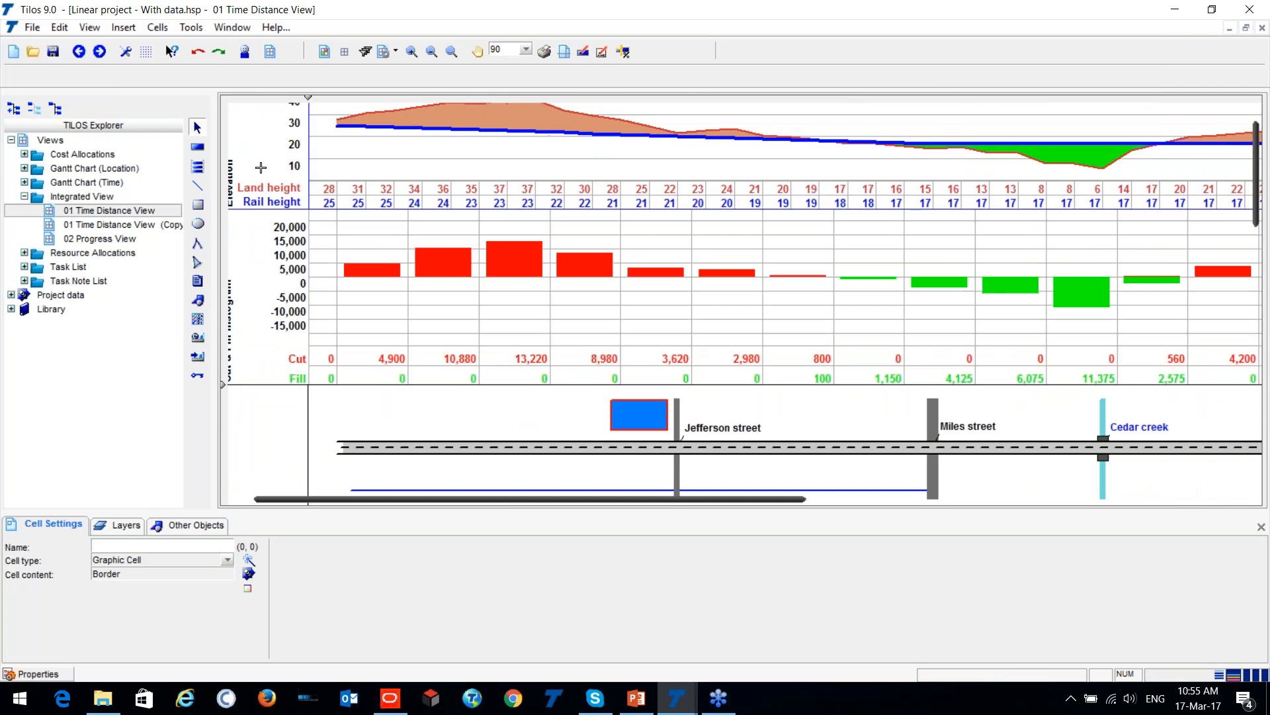
{"action": "left_click_drag", "start_coordinate": [496, 501], "coordinate": [478, 501]}
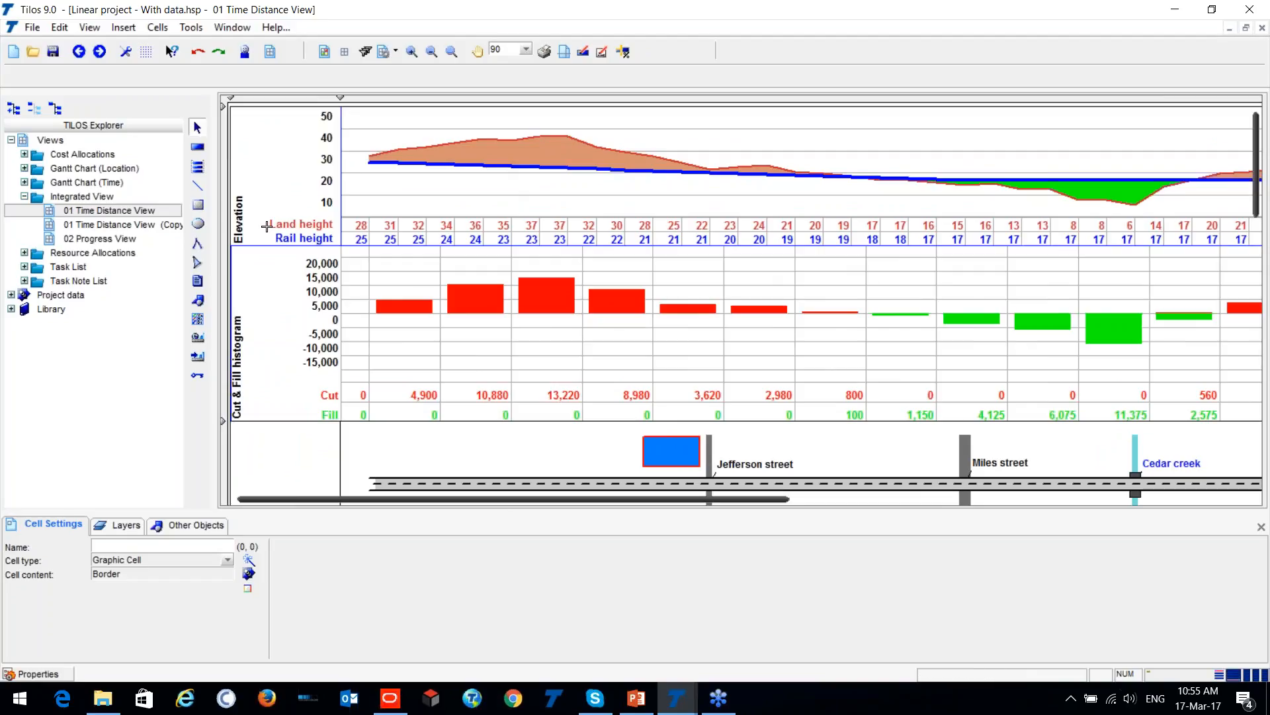
{"action": "key", "text": "ctrl"}
{"action": "left_click", "coordinate": [356, 191]}
{"action": "left_click_drag", "start_coordinate": [611, 499], "coordinate": [829, 497]}
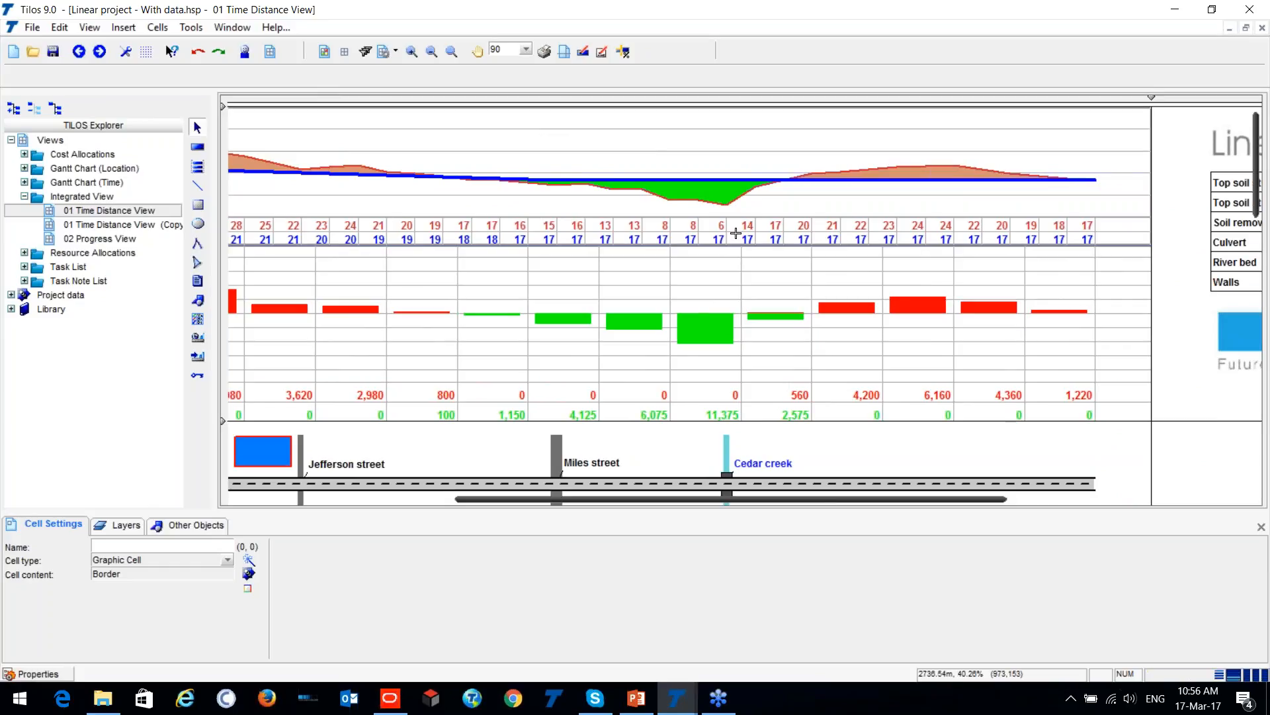
- Compare the land and rail heights with the cut and fill quantities in each section along the full route
{"action": "left_click_drag", "start_coordinate": [708, 500], "coordinate": [489, 500]}
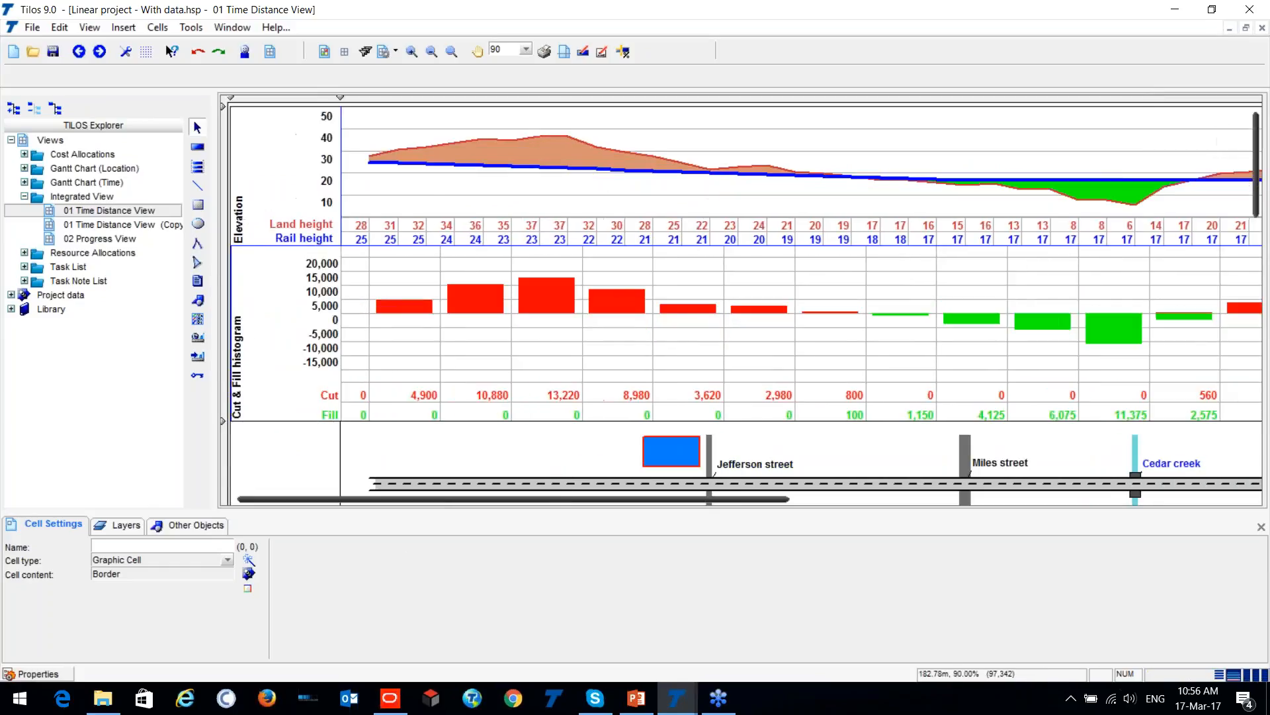
{"action": "right_click", "coordinate": [434, 187]}
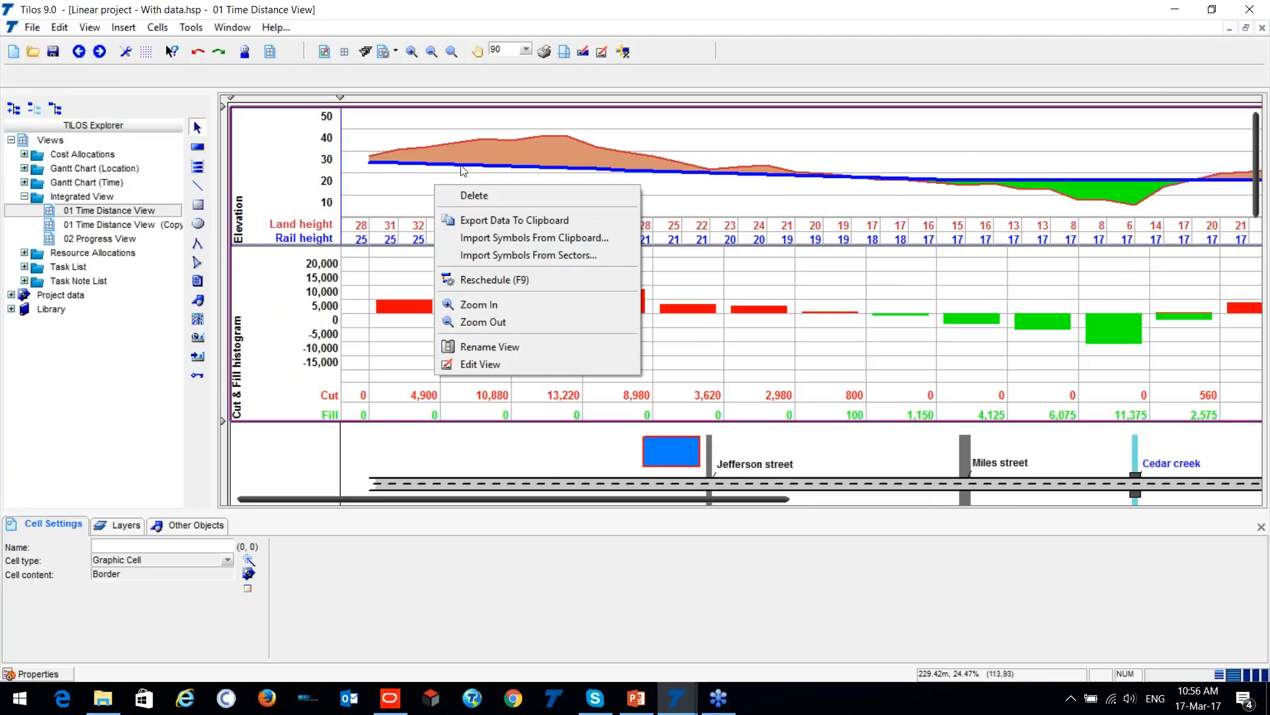
{"action": "left_click", "coordinate": [437, 174]}
{"action": "scroll", "coordinate": [463, 233], "scroll_direction": "down", "scroll_amount": 2}
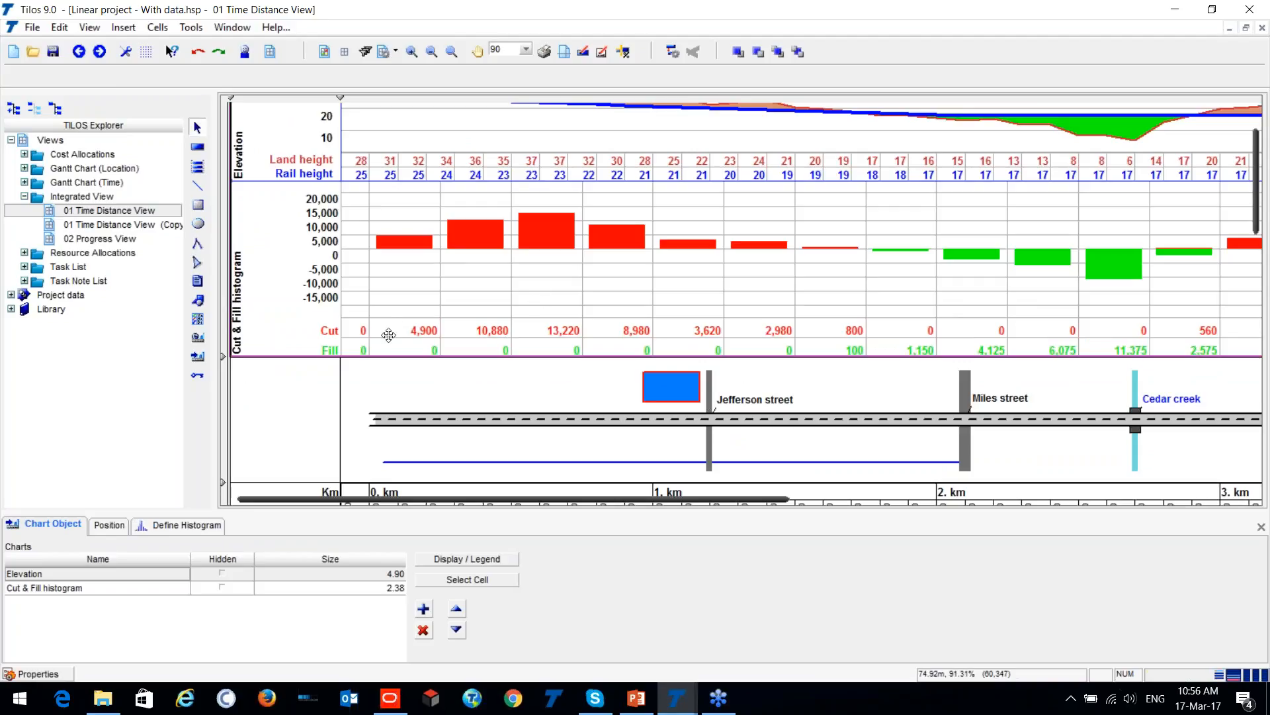
{"action": "scroll", "coordinate": [375, 335], "scroll_direction": "down", "scroll_amount": 2}
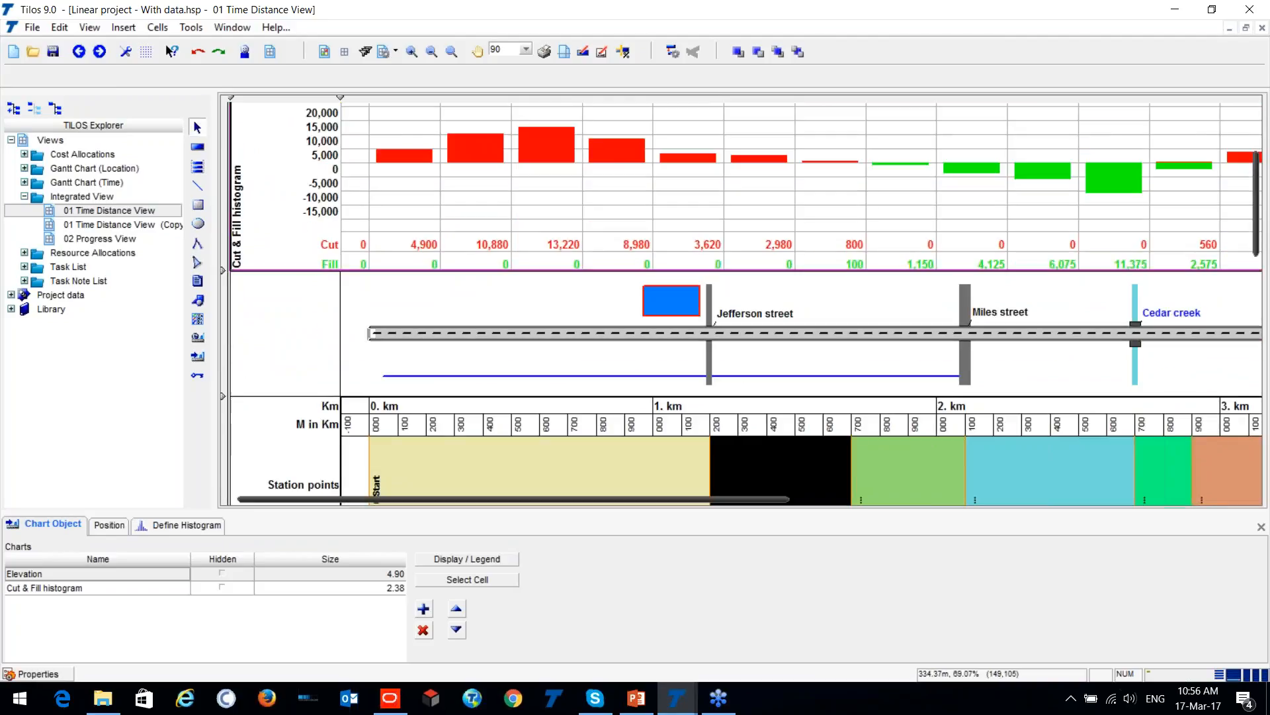
{"action": "scroll", "coordinate": [400, 251], "scroll_direction": "up", "scroll_amount": 3}
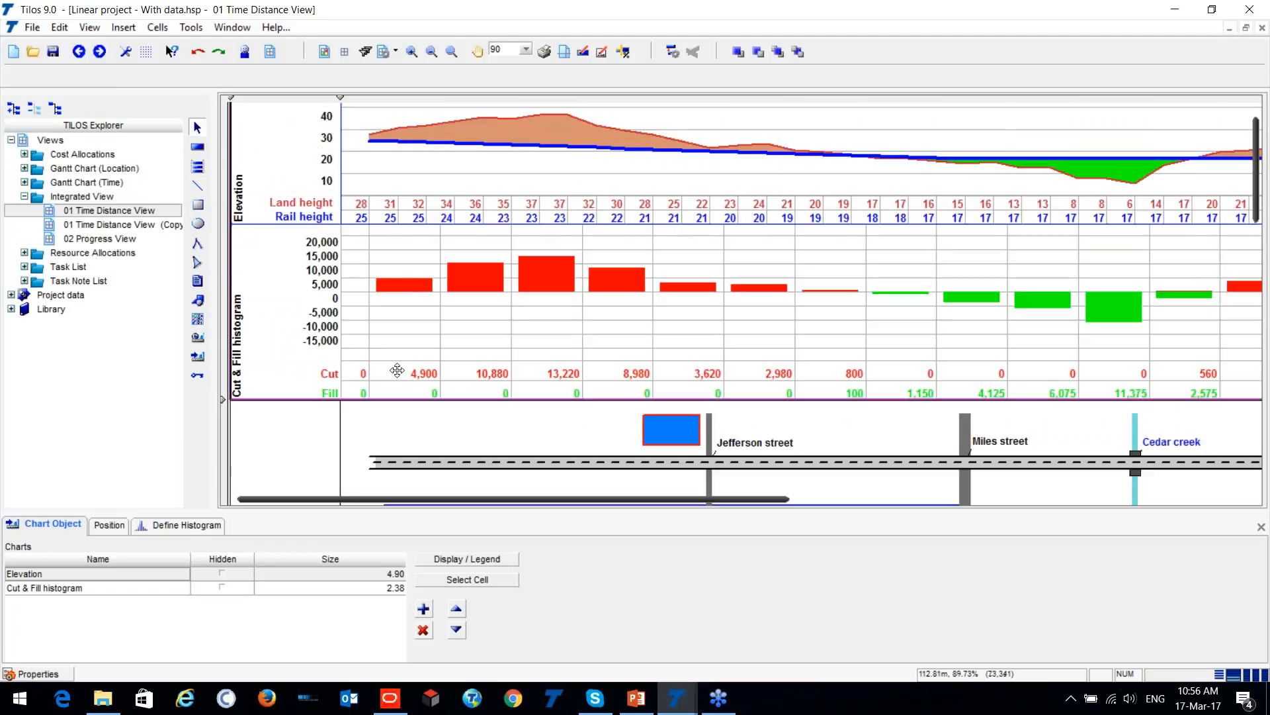
{"action": "left_click", "coordinate": [432, 377]}
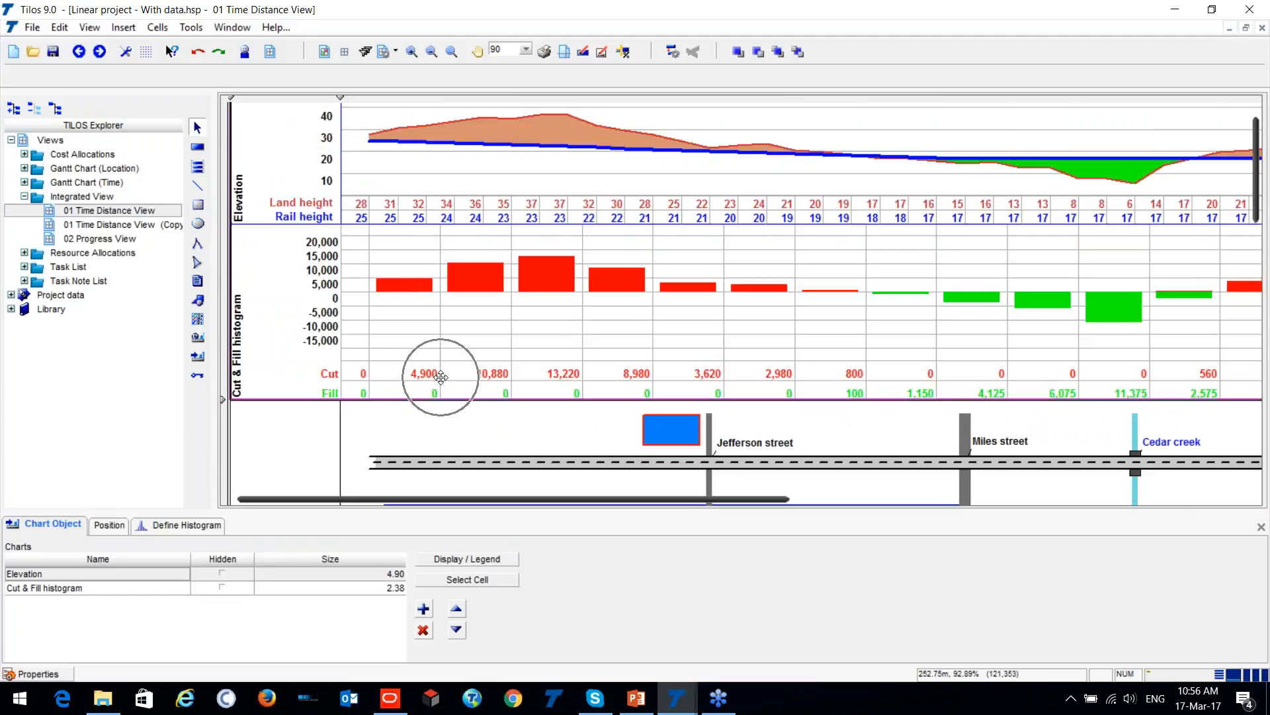
{"action": "left_click", "coordinate": [596, 373]}
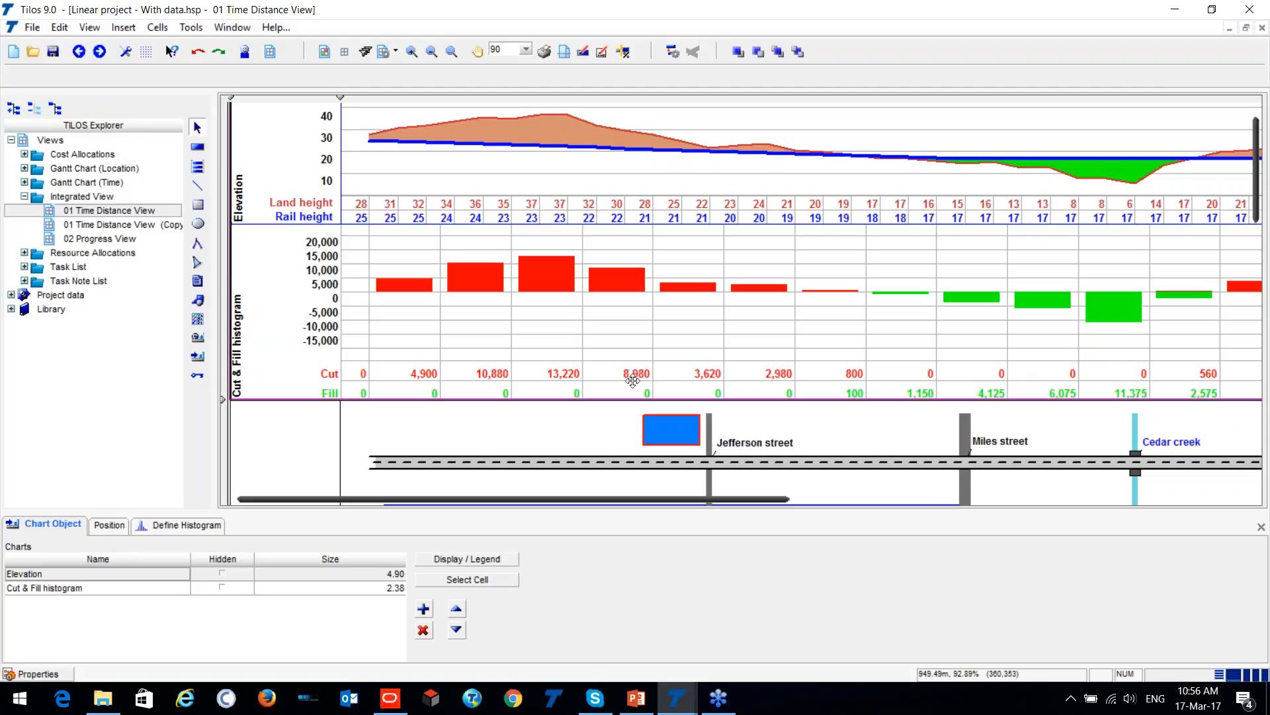
{"action": "left_click_drag", "start_coordinate": [618, 506], "coordinate": [748, 530]}
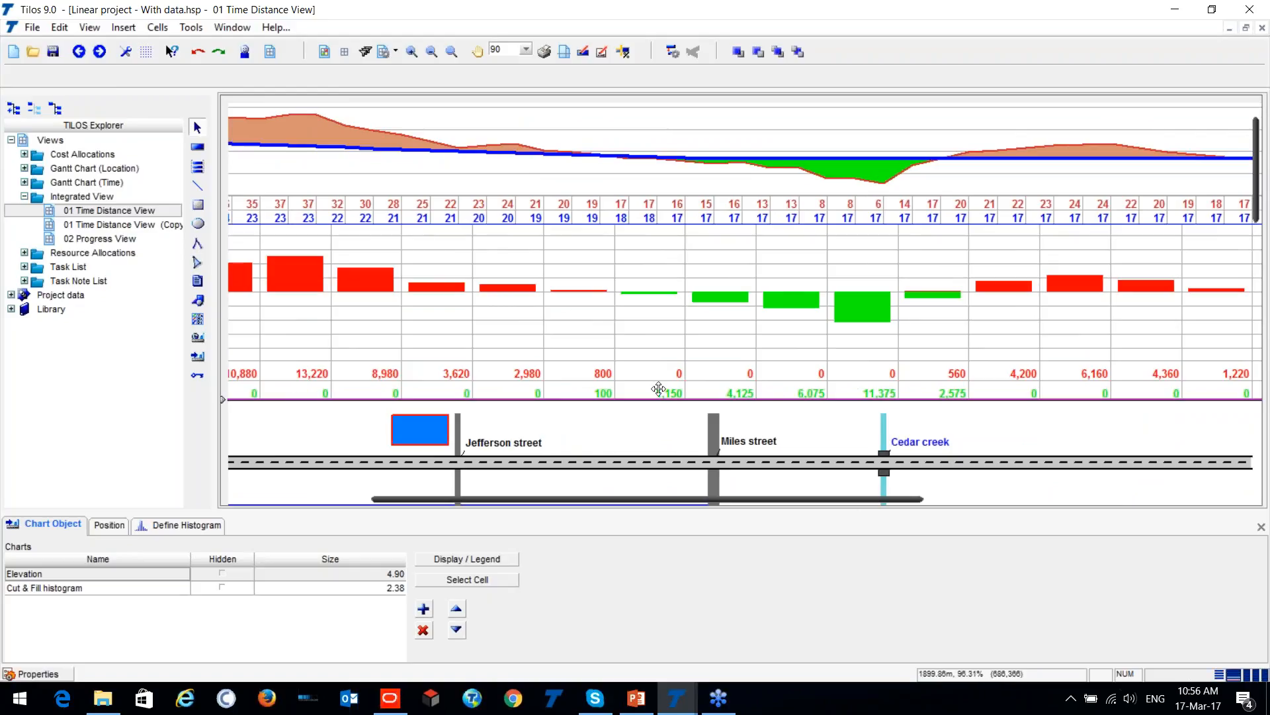
{"action": "left_click_drag", "start_coordinate": [768, 500], "coordinate": [565, 507]}
- Examine the road plan with its street and creek crossings, the coloured station points, and the scheduled tasks beneath them
{"action": "scroll", "coordinate": [613, 383], "scroll_direction": "down", "scroll_amount": 5}
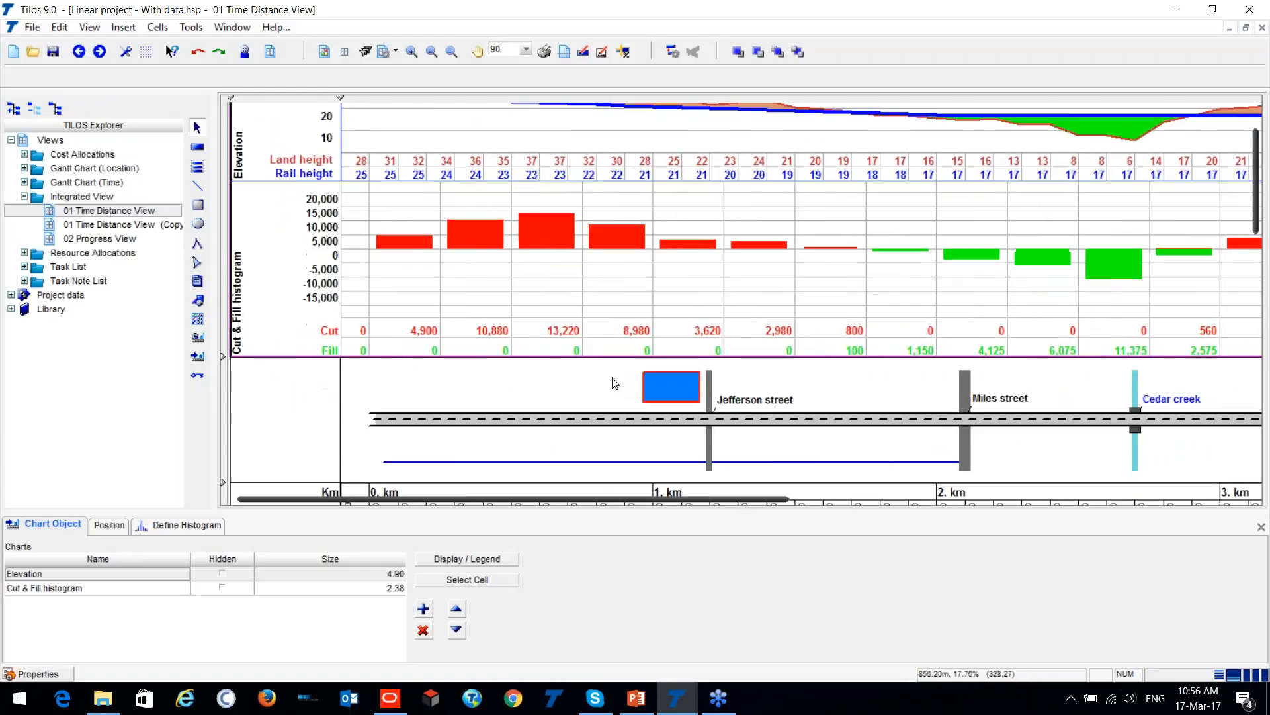
{"action": "scroll", "coordinate": [1050, 330], "scroll_direction": "down", "scroll_amount": 2}
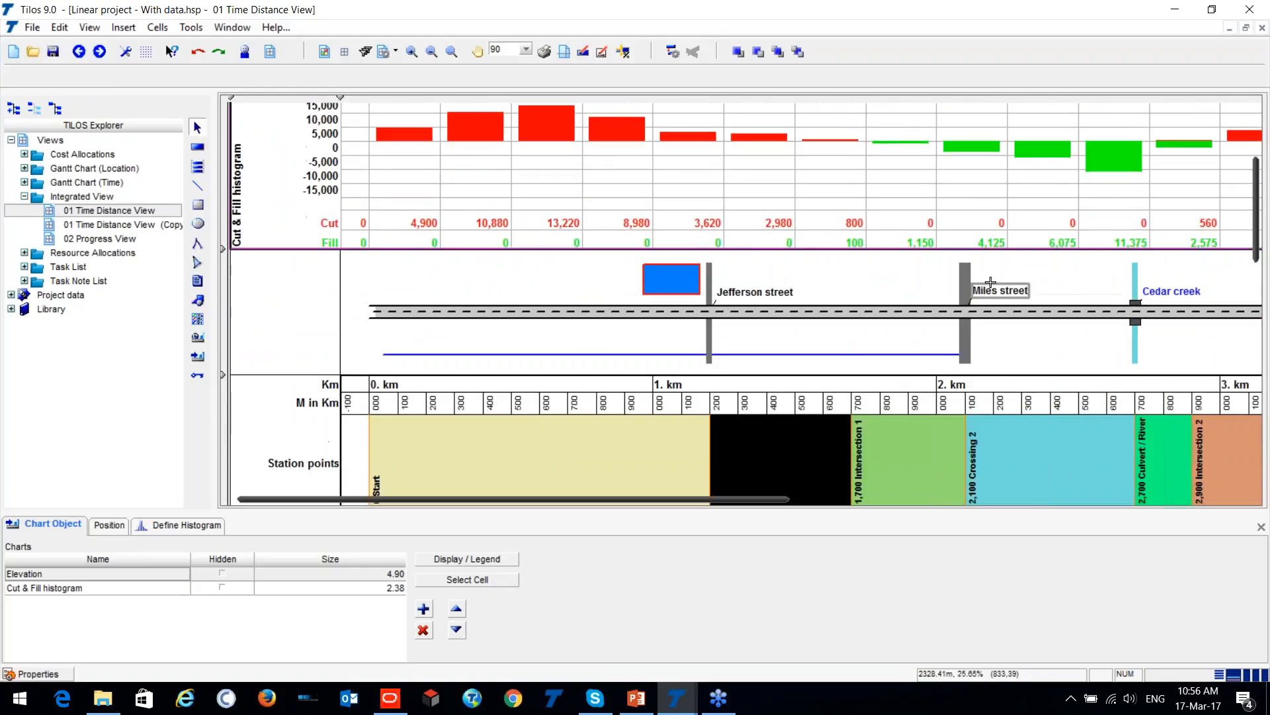
{"action": "scroll", "coordinate": [537, 309], "scroll_direction": "down", "scroll_amount": 1}
{"action": "scroll", "coordinate": [538, 310], "scroll_direction": "down", "scroll_amount": 6}
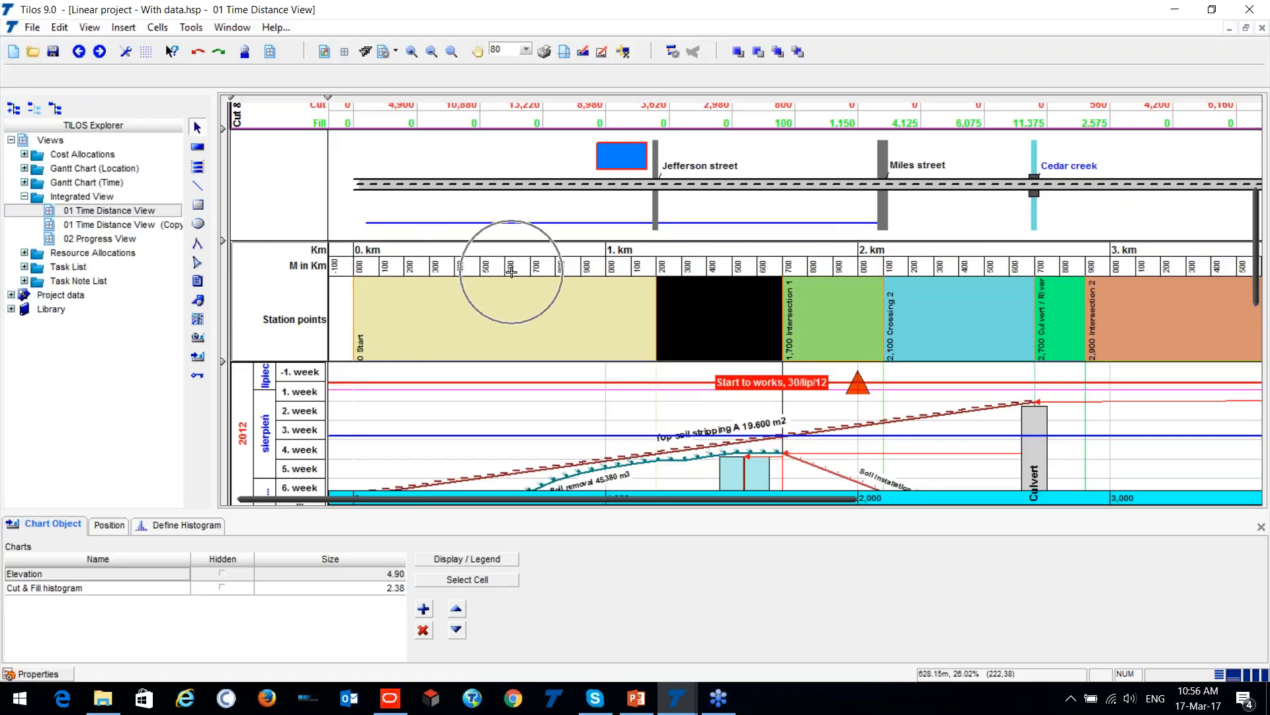
{"action": "scroll", "coordinate": [533, 303], "scroll_direction": "down", "scroll_amount": 4}
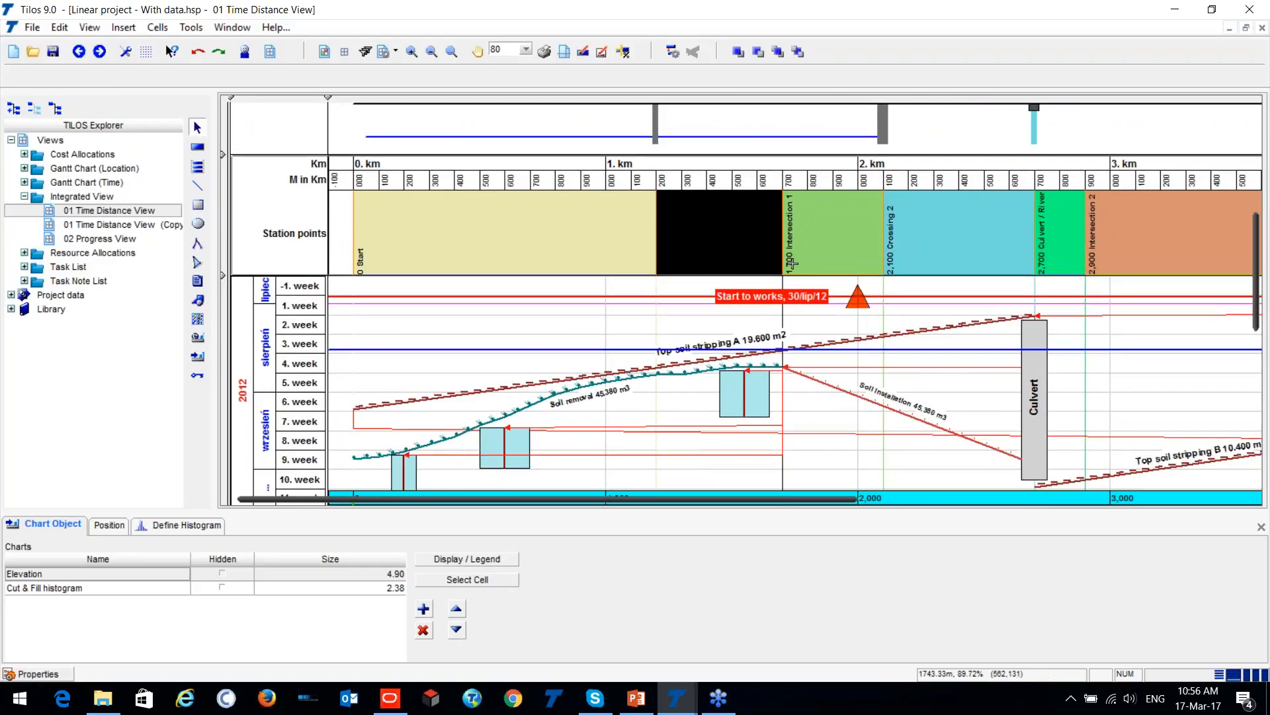
{"action": "left_click_drag", "start_coordinate": [824, 503], "coordinate": [801, 452]}
{"action": "scroll", "coordinate": [801, 453], "scroll_direction": "down", "scroll_amount": 3}
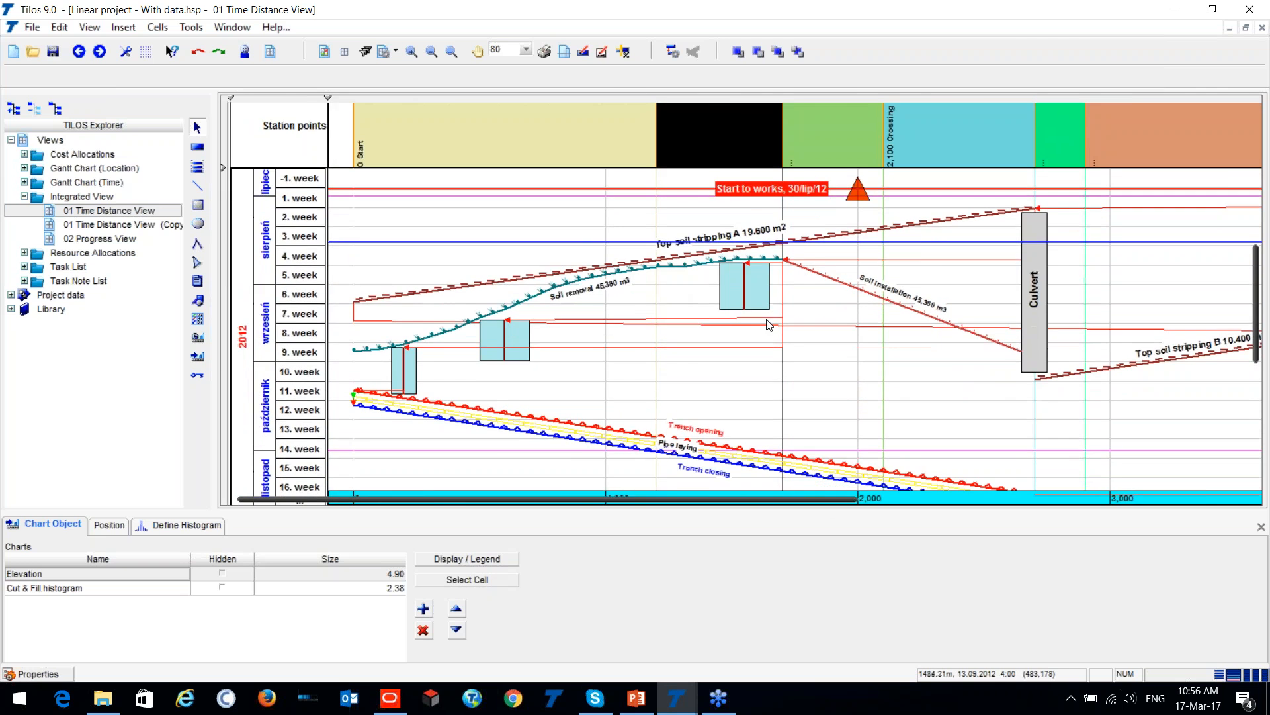
{"action": "scroll", "coordinate": [459, 402], "scroll_direction": "up", "scroll_amount": 4}
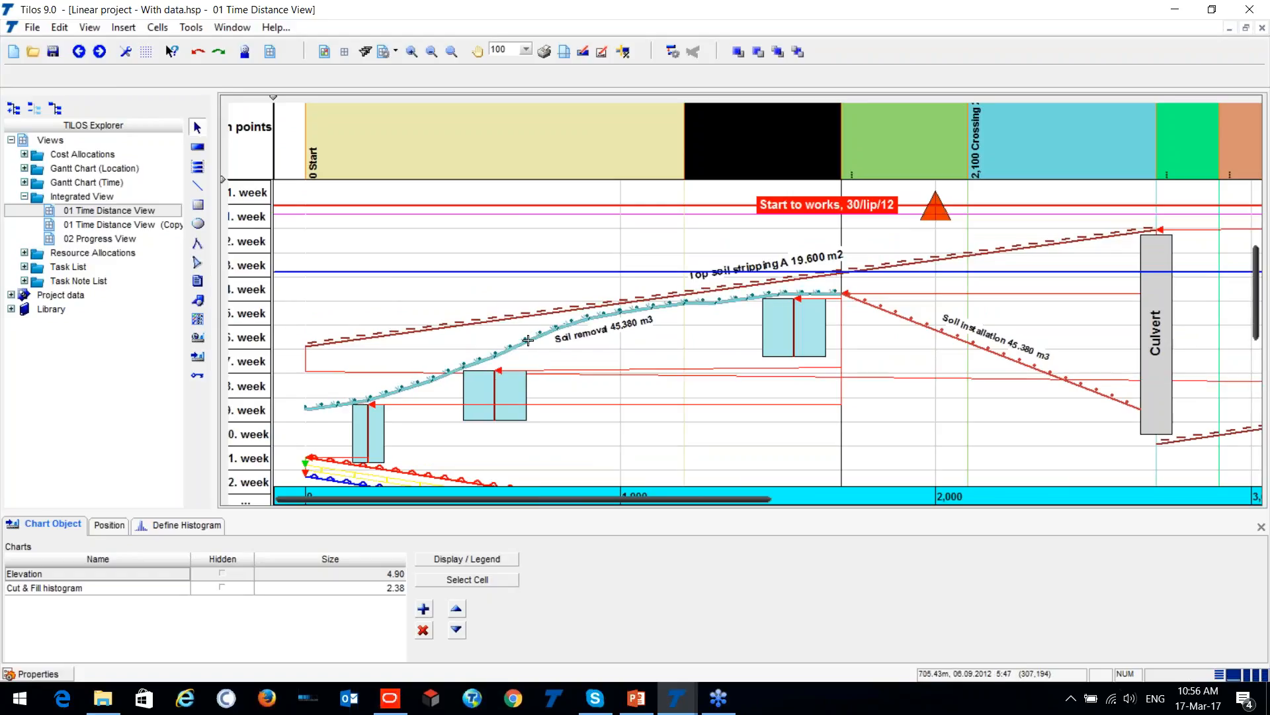
- Delete the Top soil stripping A task and the three light-blue blocks along the Soil removal line
{"action": "left_click", "coordinate": [530, 339]}
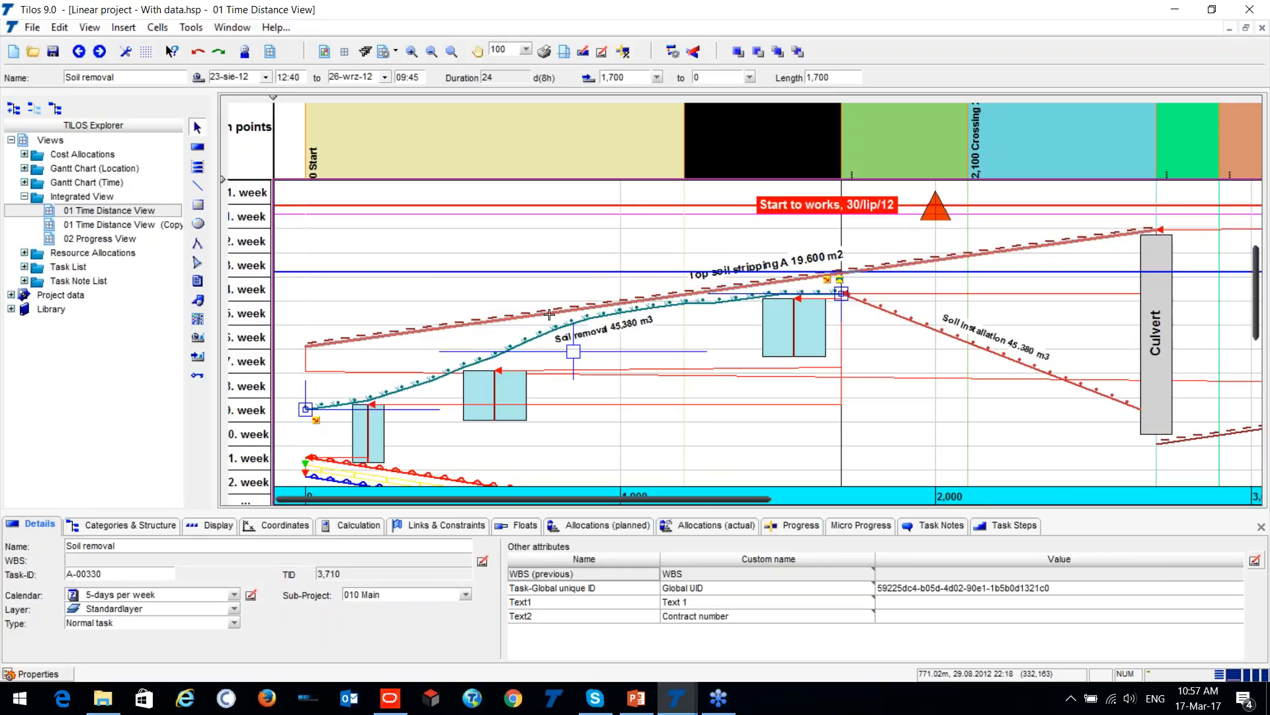
{"action": "left_click", "coordinate": [533, 311]}
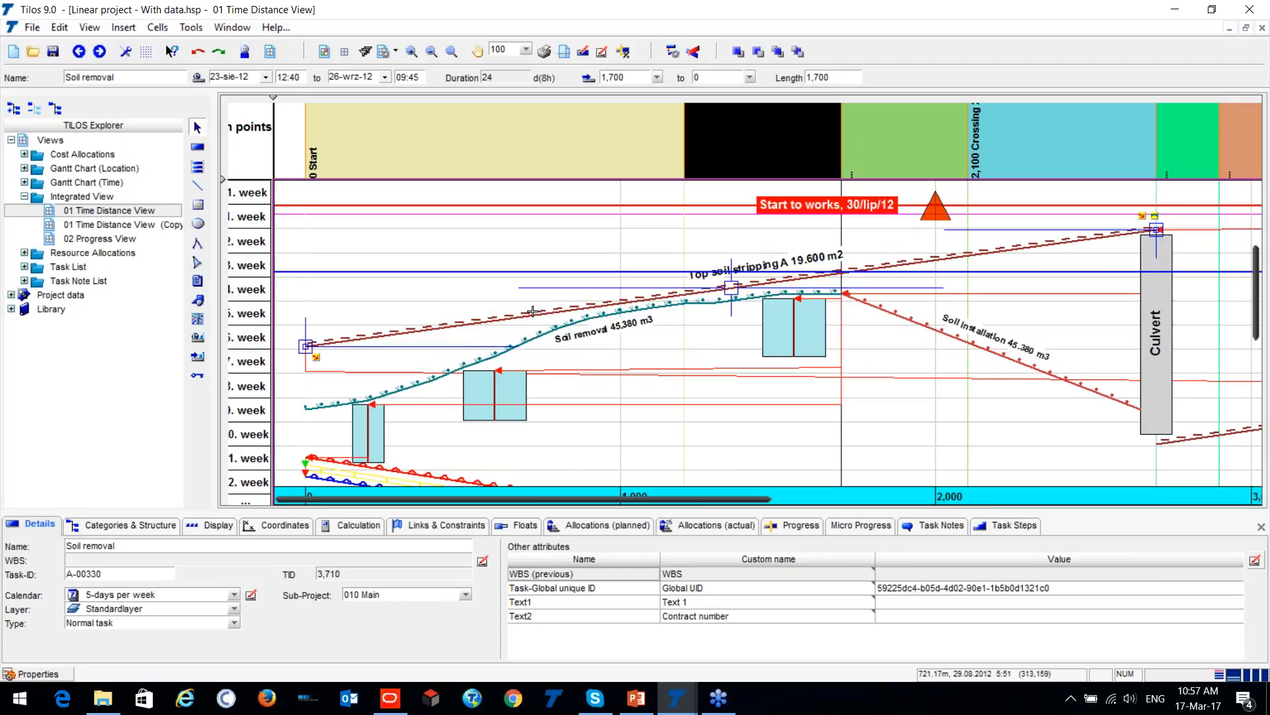
{"action": "key", "text": "Delete"}
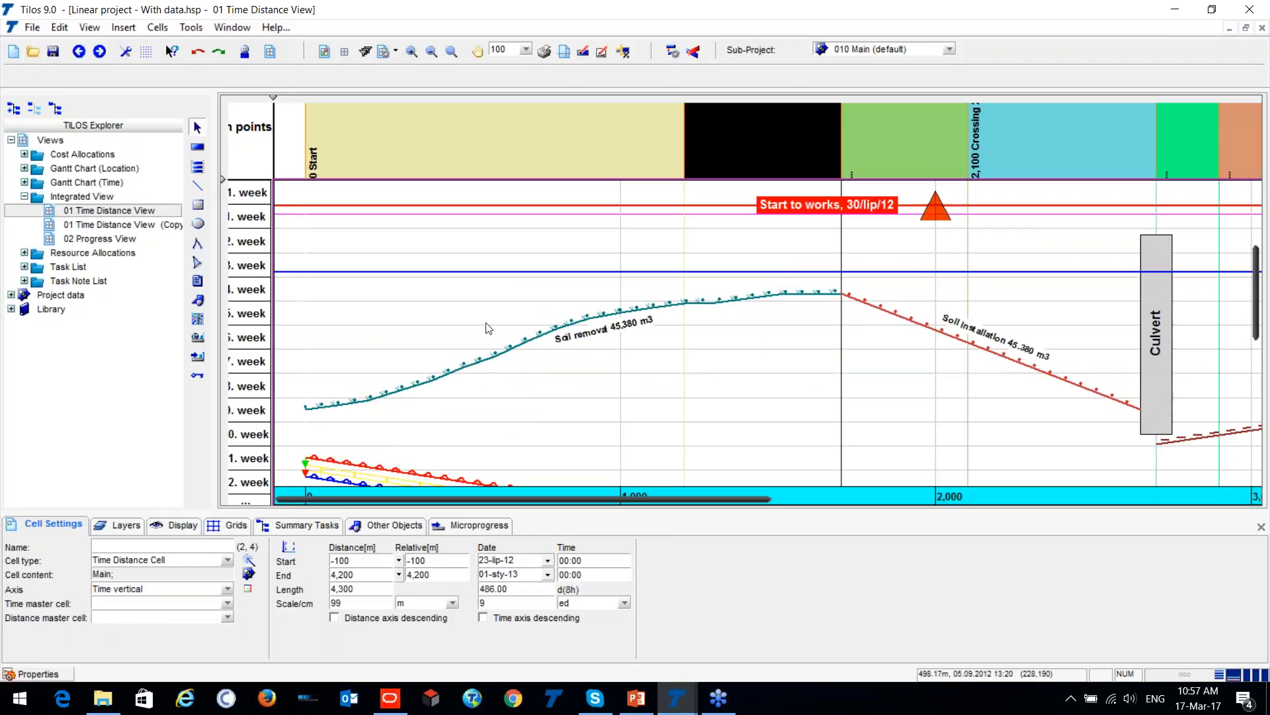
- Move the Soil removal task to start on 27-sie-12 at 08:00, and compare its curve with the cut quantities above
{"action": "left_click", "coordinate": [526, 336]}
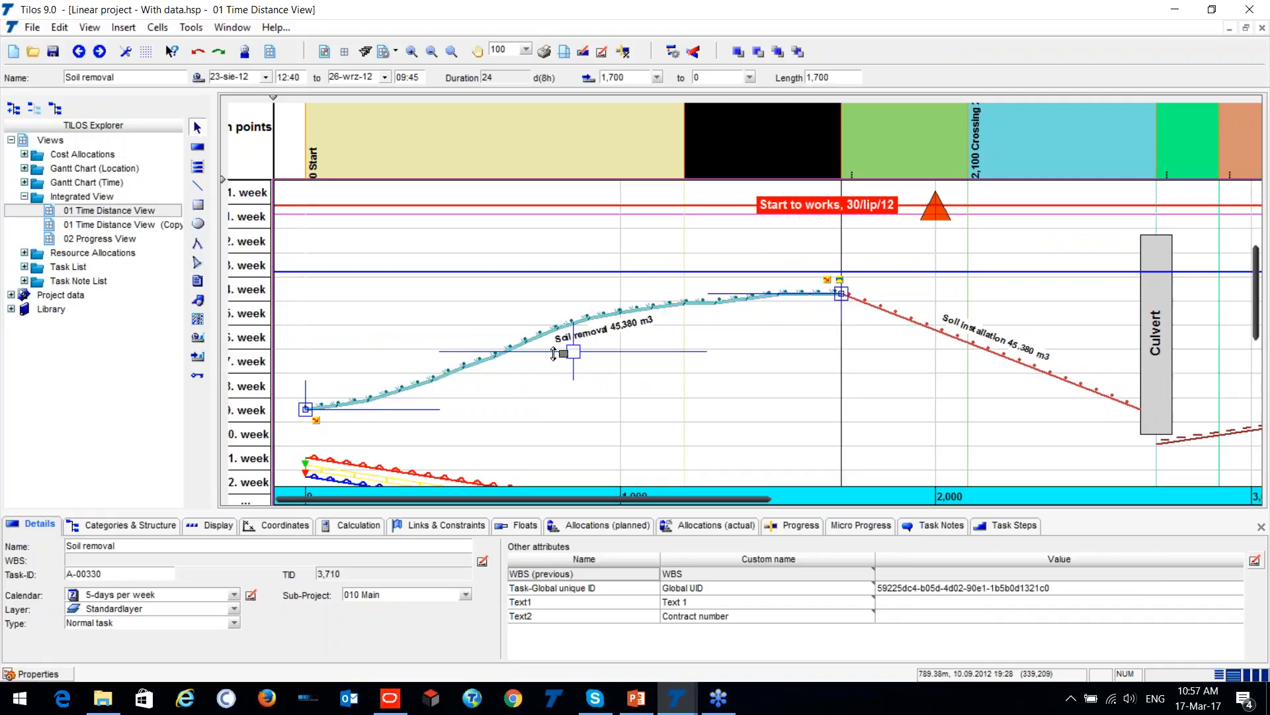
{"action": "mouse_move", "coordinate": [570, 351]}
{"action": "left_mouse_down"}
{"action": "mouse_move", "coordinate": [734, 341]}
{"action": "mouse_move", "coordinate": [863, 356]}
{"action": "mouse_move", "coordinate": [635, 372]}
{"action": "mouse_move", "coordinate": [570, 356]}
{"action": "left_mouse_up"}
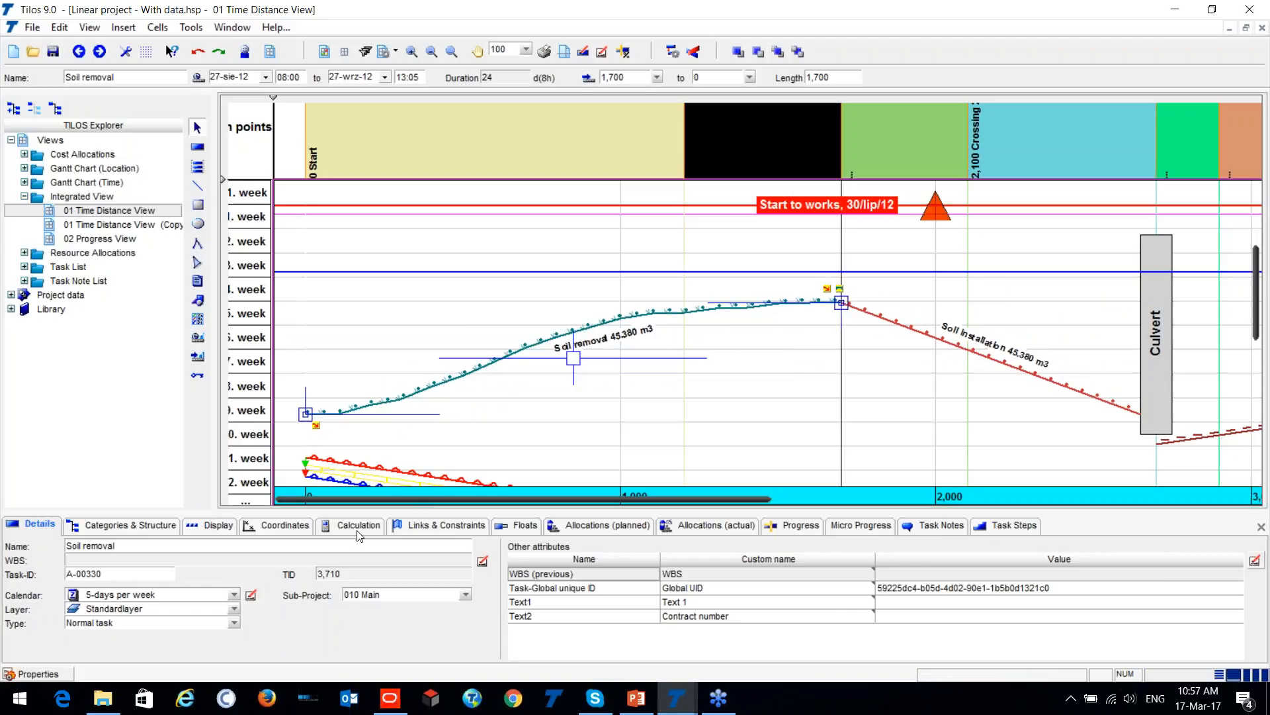
{"action": "scroll", "coordinate": [476, 334], "scroll_direction": "down", "scroll_amount": 1}
{"action": "scroll", "coordinate": [442, 280], "scroll_direction": "up", "scroll_amount": 5}
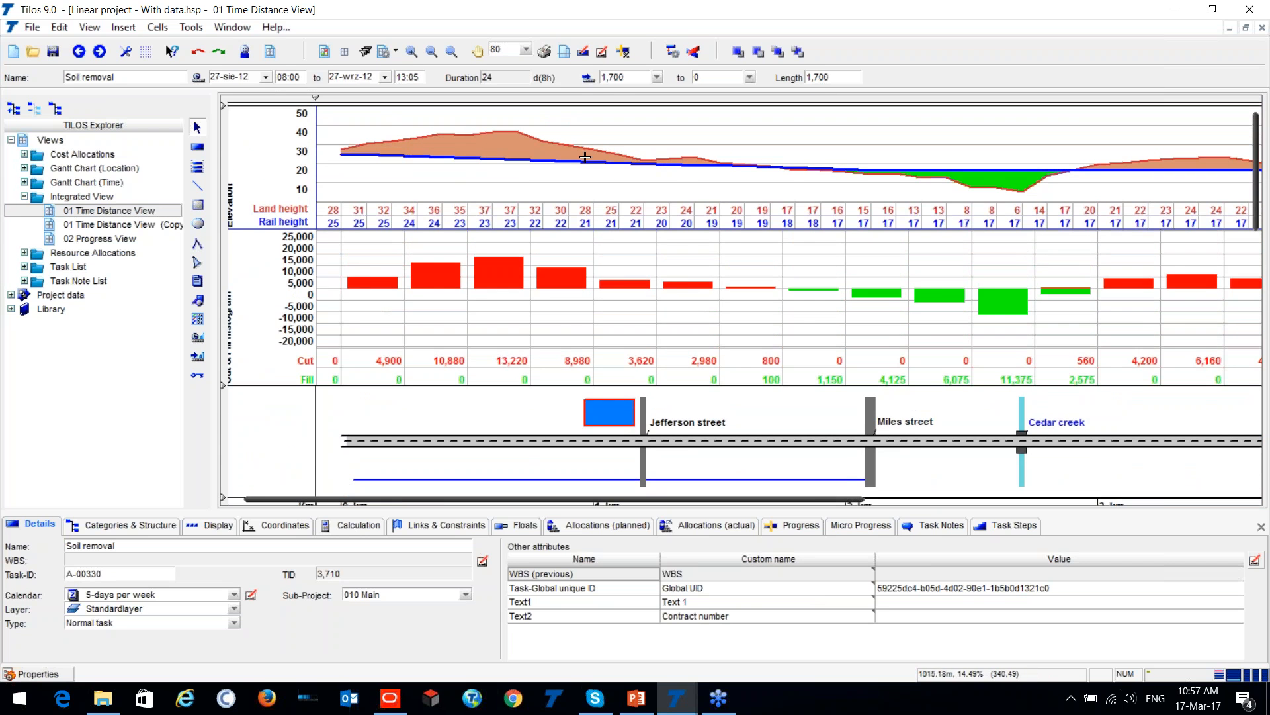
{"action": "scroll", "coordinate": [509, 263], "scroll_direction": "down", "scroll_amount": 1}
{"action": "scroll", "coordinate": [421, 389], "scroll_direction": "down", "scroll_amount": 4}
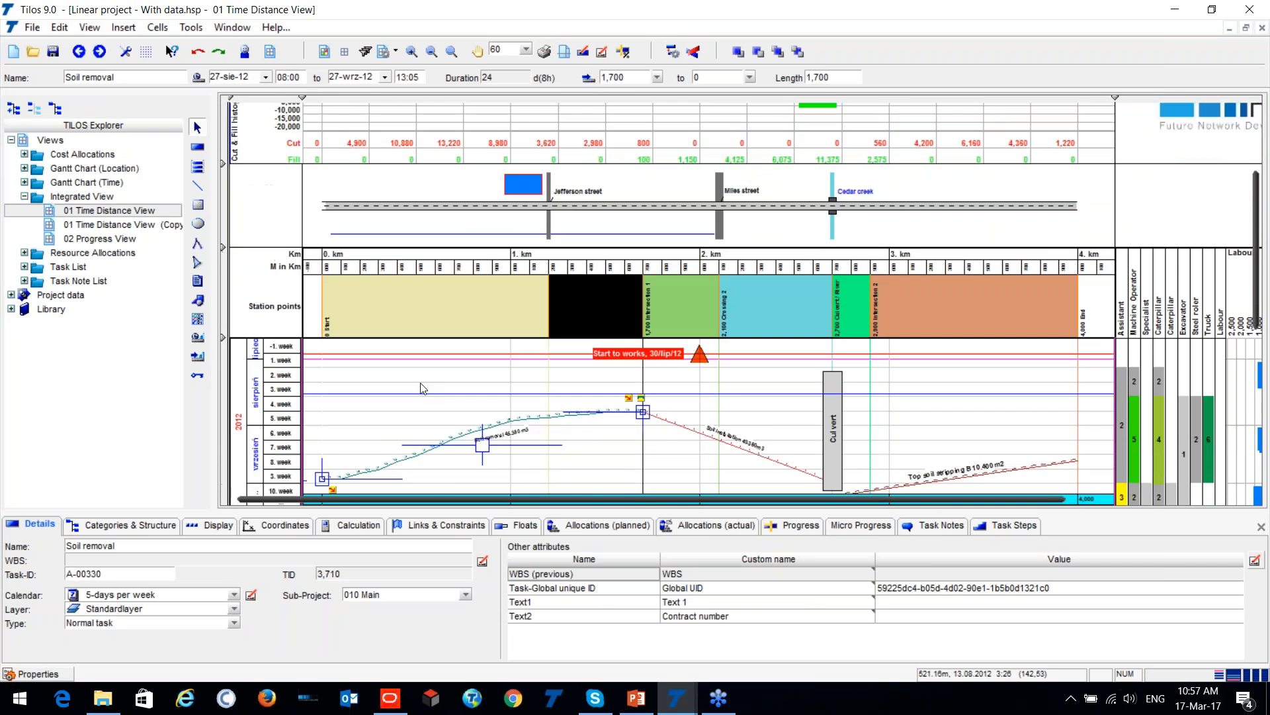
{"action": "scroll", "coordinate": [419, 404], "scroll_direction": "up", "scroll_amount": 3}
{"action": "scroll", "coordinate": [394, 400], "scroll_direction": "down", "scroll_amount": 2}
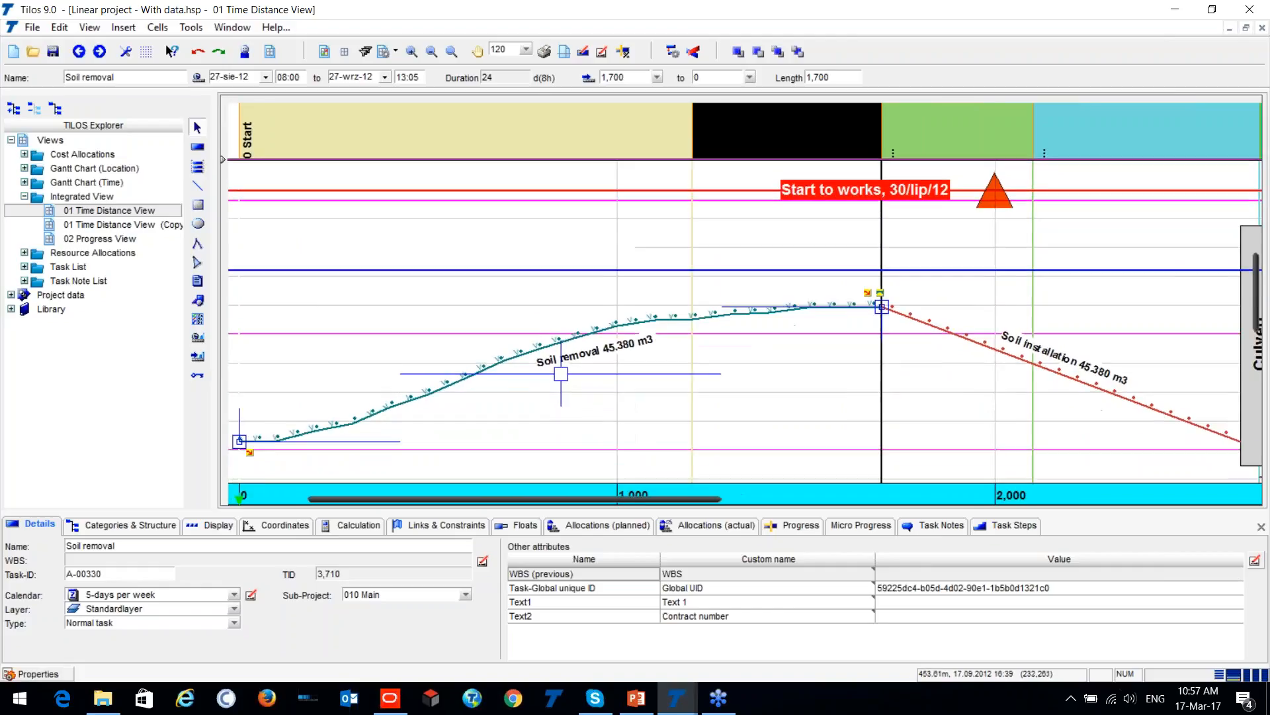
- Shorten the Soil removal task to start at 1,300 m, and extend it back to 1,700 m with a 29-sie-12 start
{"action": "left_click_drag", "start_coordinate": [837, 316], "coordinate": [705, 325]}
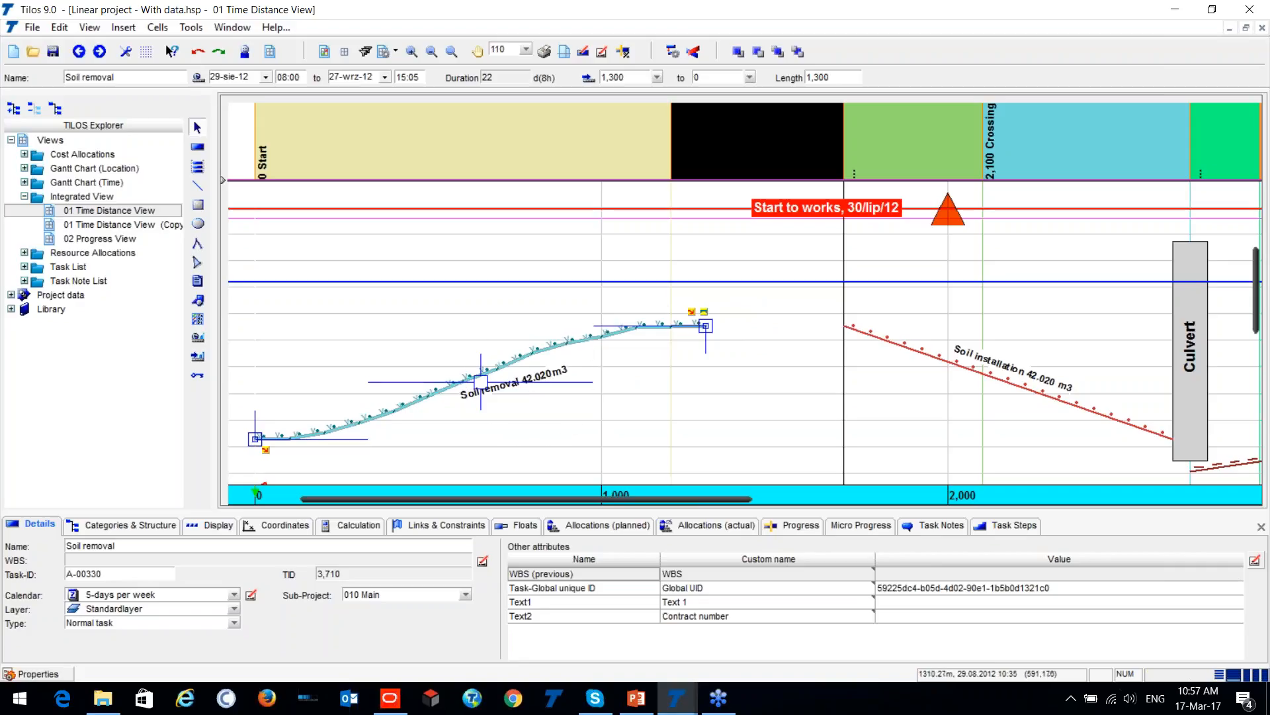
{"action": "left_click_drag", "start_coordinate": [703, 334], "coordinate": [843, 326]}
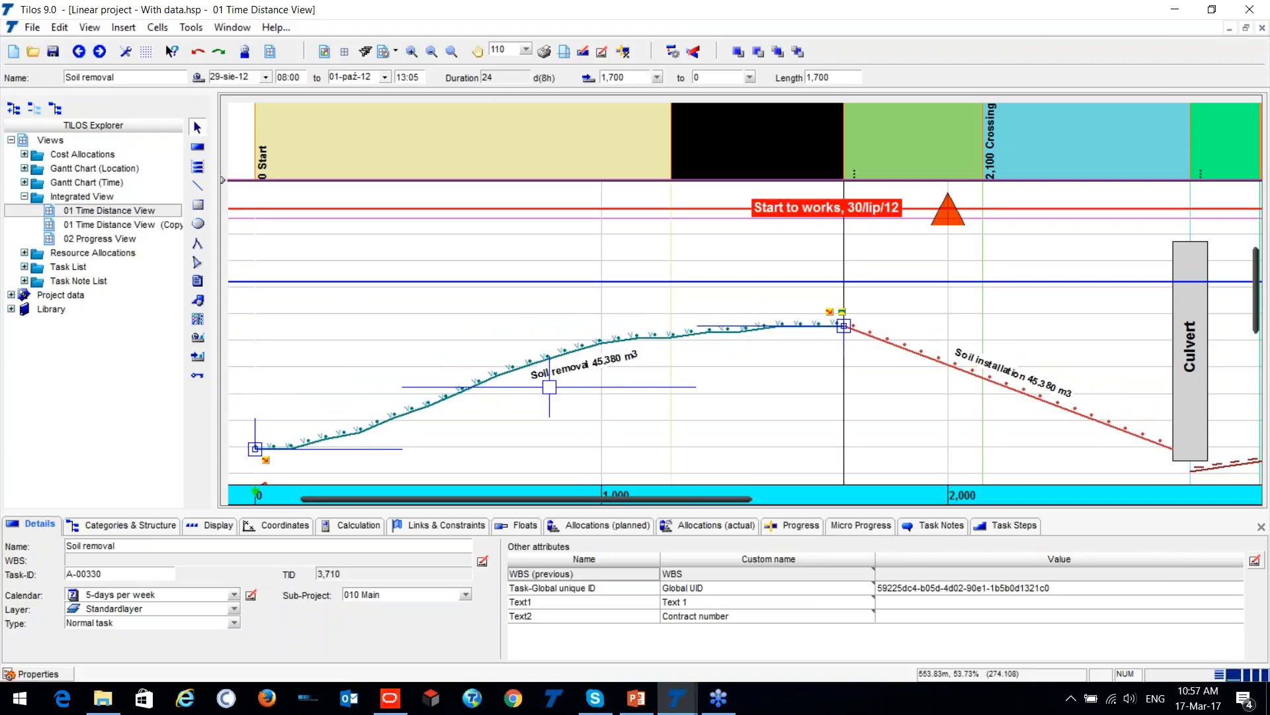
{"action": "left_click", "coordinate": [493, 74]}
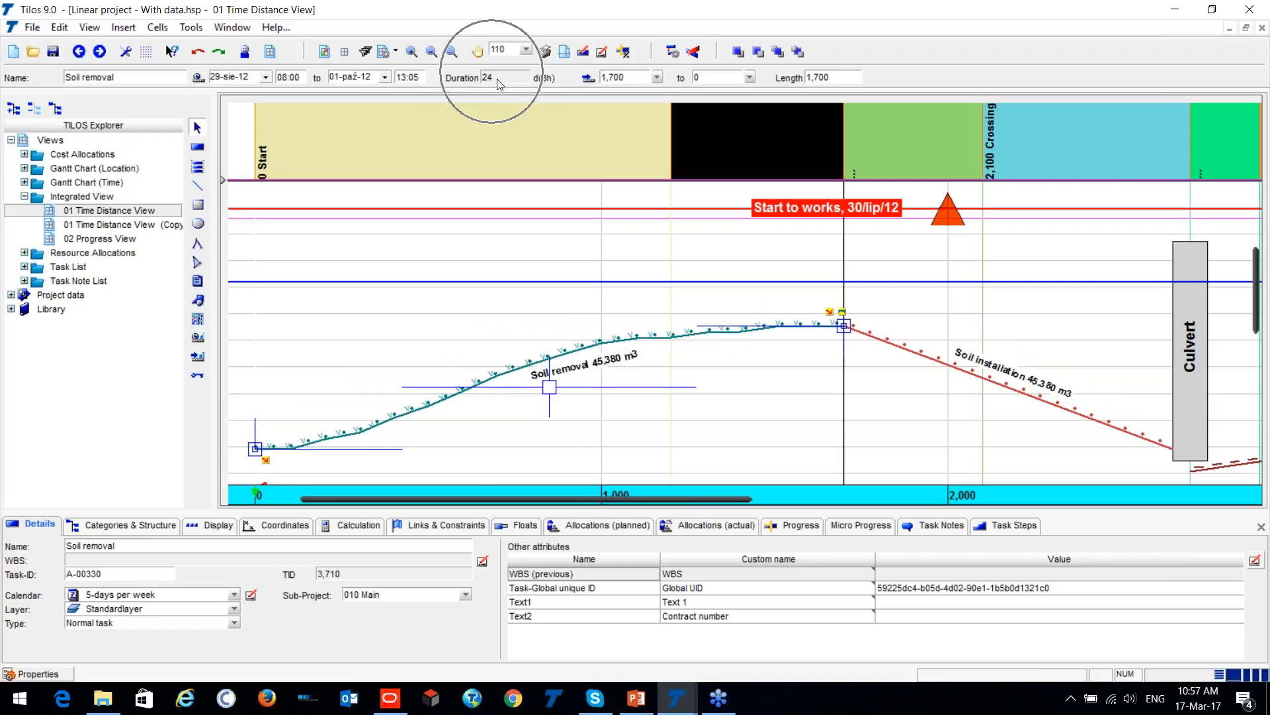
- Examine the resource bar chart and the Labour, Cost & Income and Cash flow charts beside the time axis
{"action": "scroll", "coordinate": [466, 363], "scroll_direction": "down", "scroll_amount": 3}
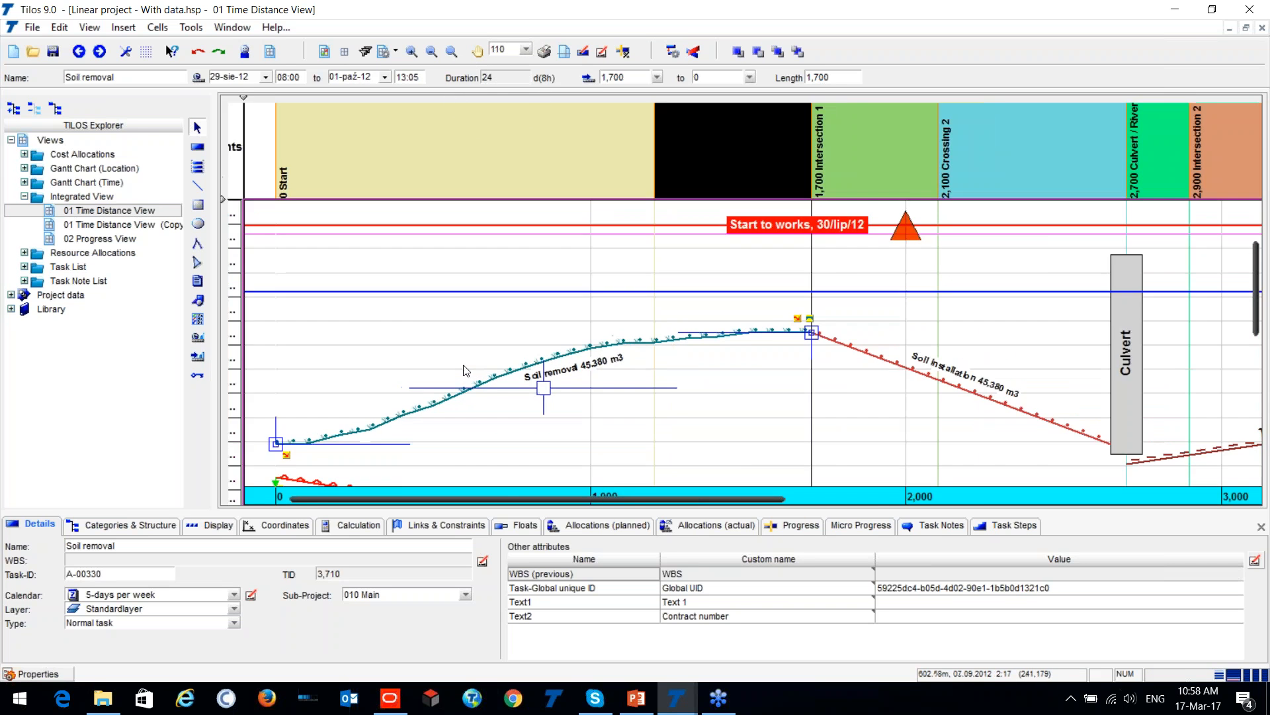
{"action": "scroll", "coordinate": [460, 366], "scroll_direction": "down", "scroll_amount": 2}
{"action": "scroll", "coordinate": [459, 366], "scroll_direction": "down", "scroll_amount": 4}
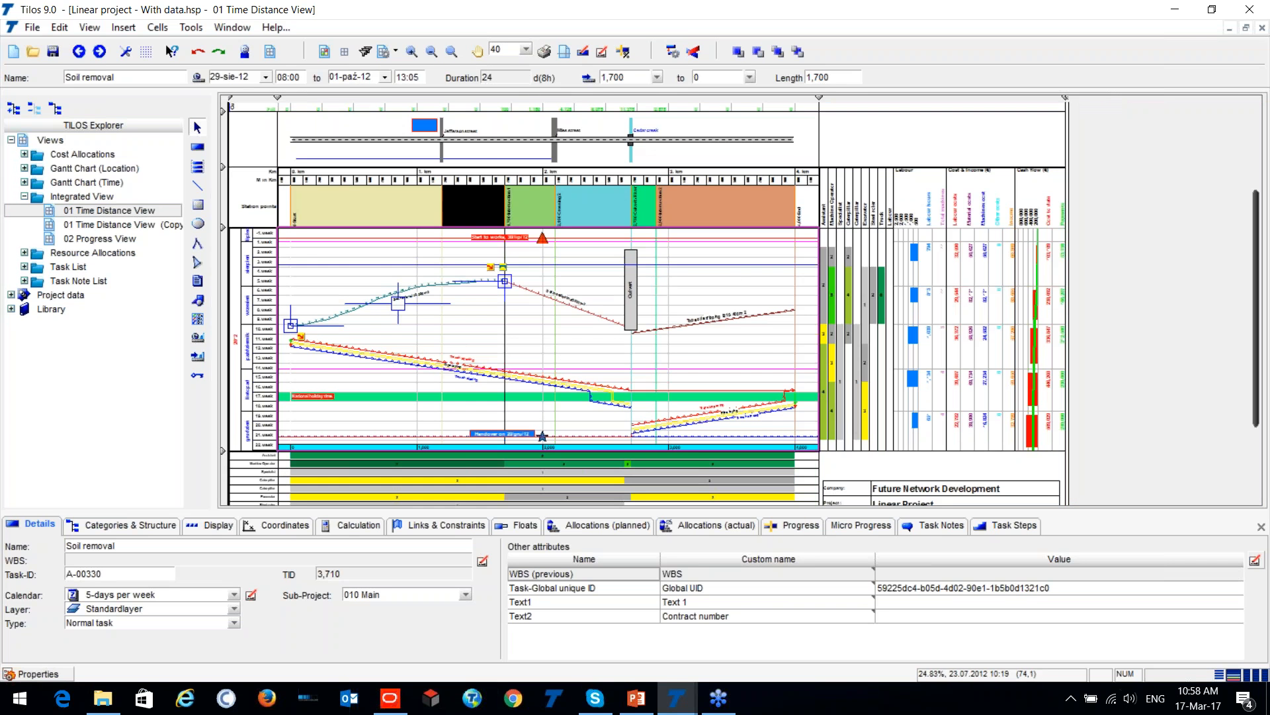
{"action": "scroll", "coordinate": [1126, 204], "scroll_direction": "up", "scroll_amount": 2}
{"action": "scroll", "coordinate": [1104, 215], "scroll_direction": "up", "scroll_amount": 1}
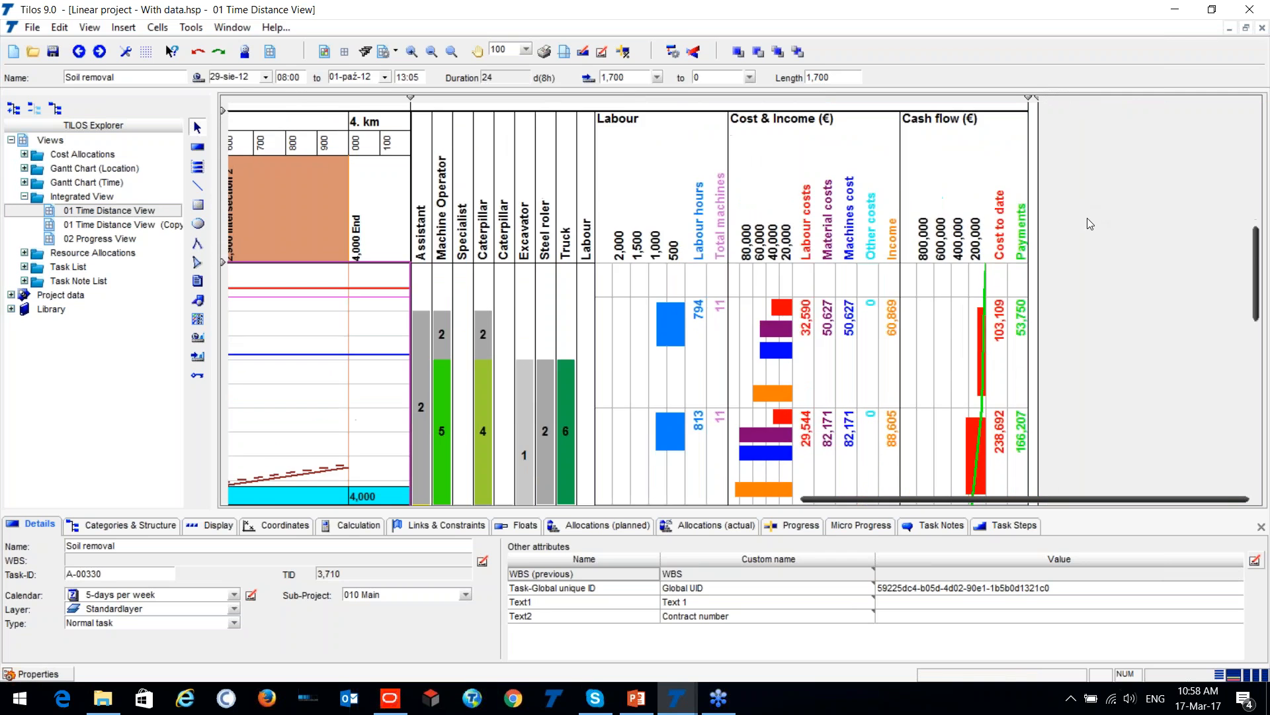
{"action": "scroll", "coordinate": [547, 226], "scroll_direction": "down", "scroll_amount": 2}
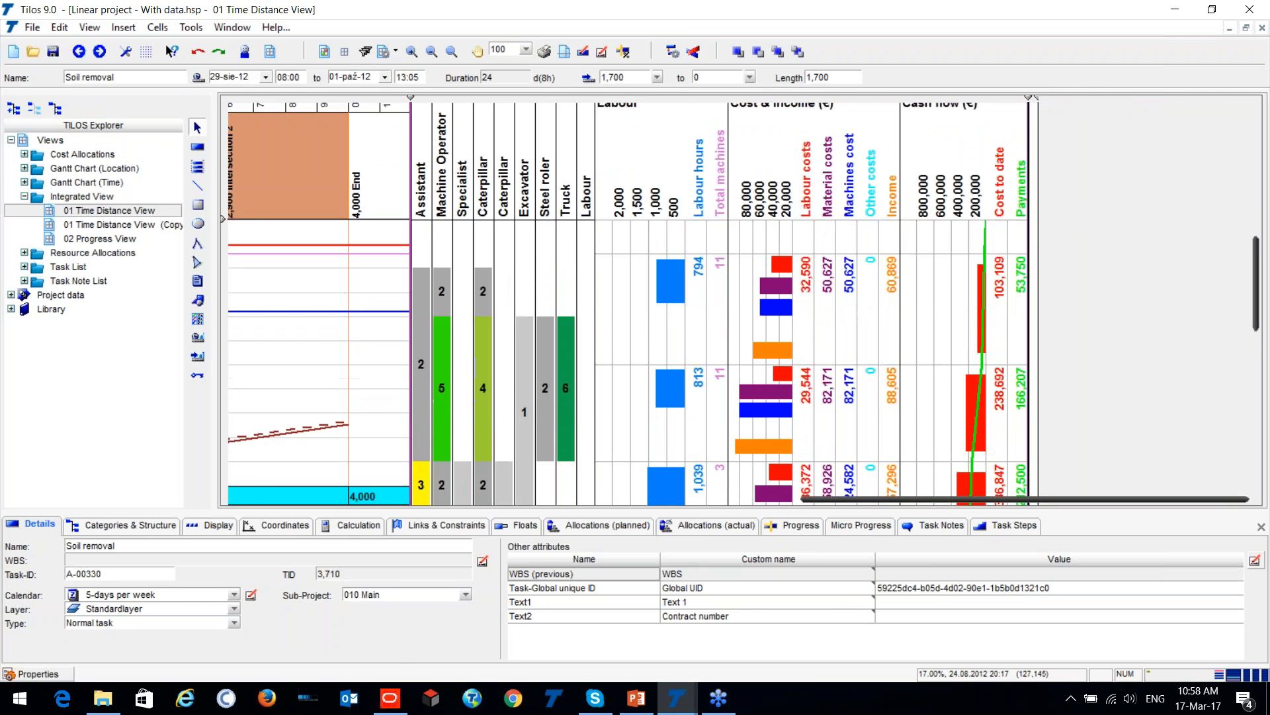
{"action": "left_click", "coordinate": [482, 329]}
{"action": "scroll", "coordinate": [464, 218], "scroll_direction": "up", "scroll_amount": 3}
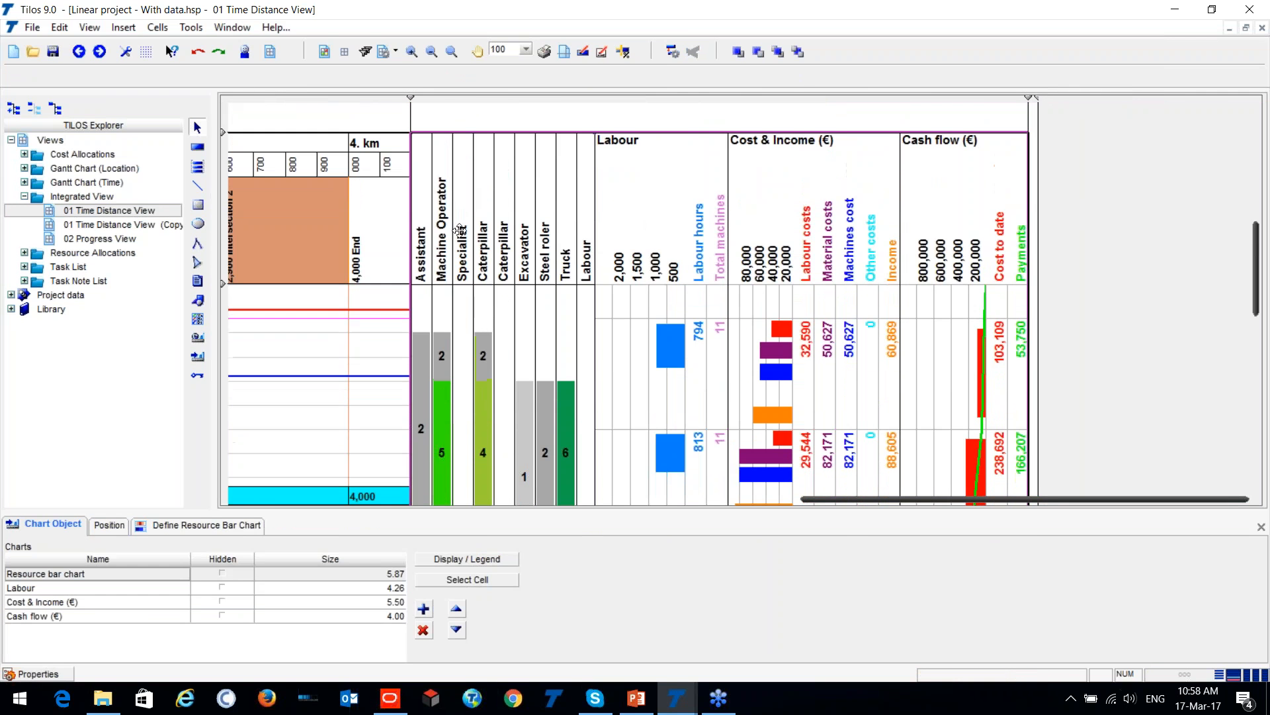
{"action": "scroll", "coordinate": [462, 271], "scroll_direction": "down", "scroll_amount": 3}
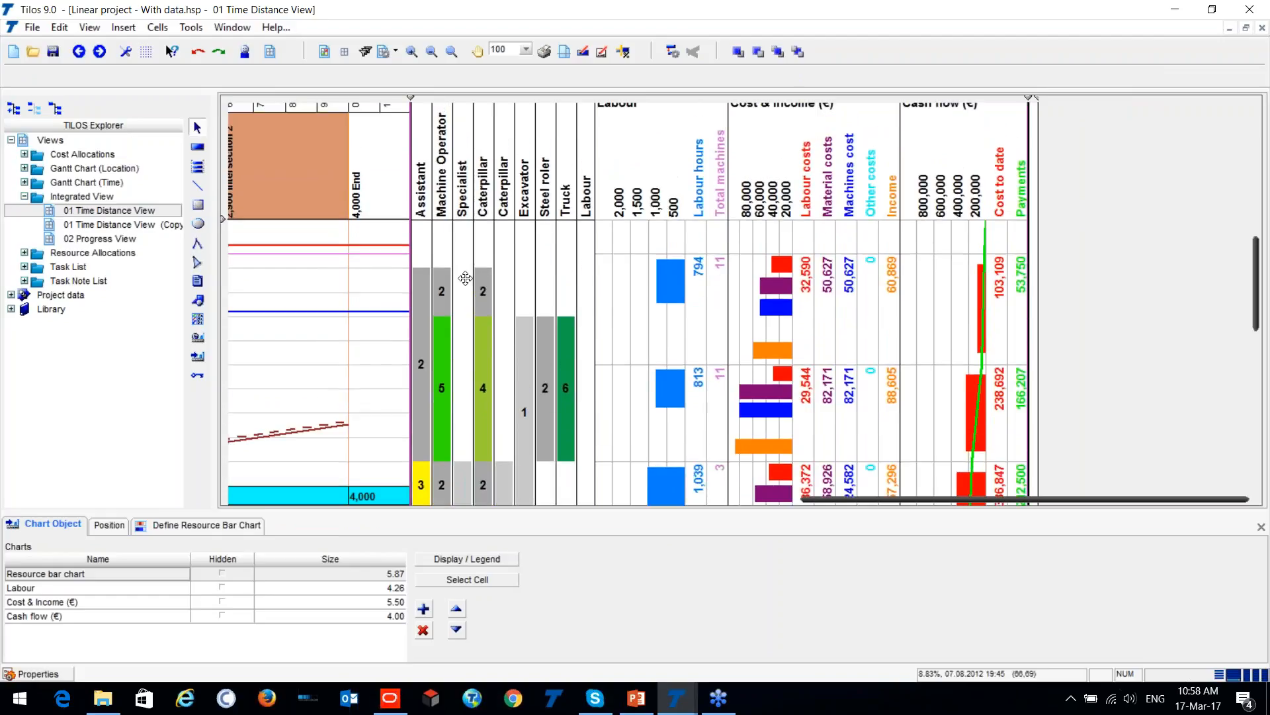
{"action": "scroll", "coordinate": [584, 292], "scroll_direction": "up", "scroll_amount": 2}
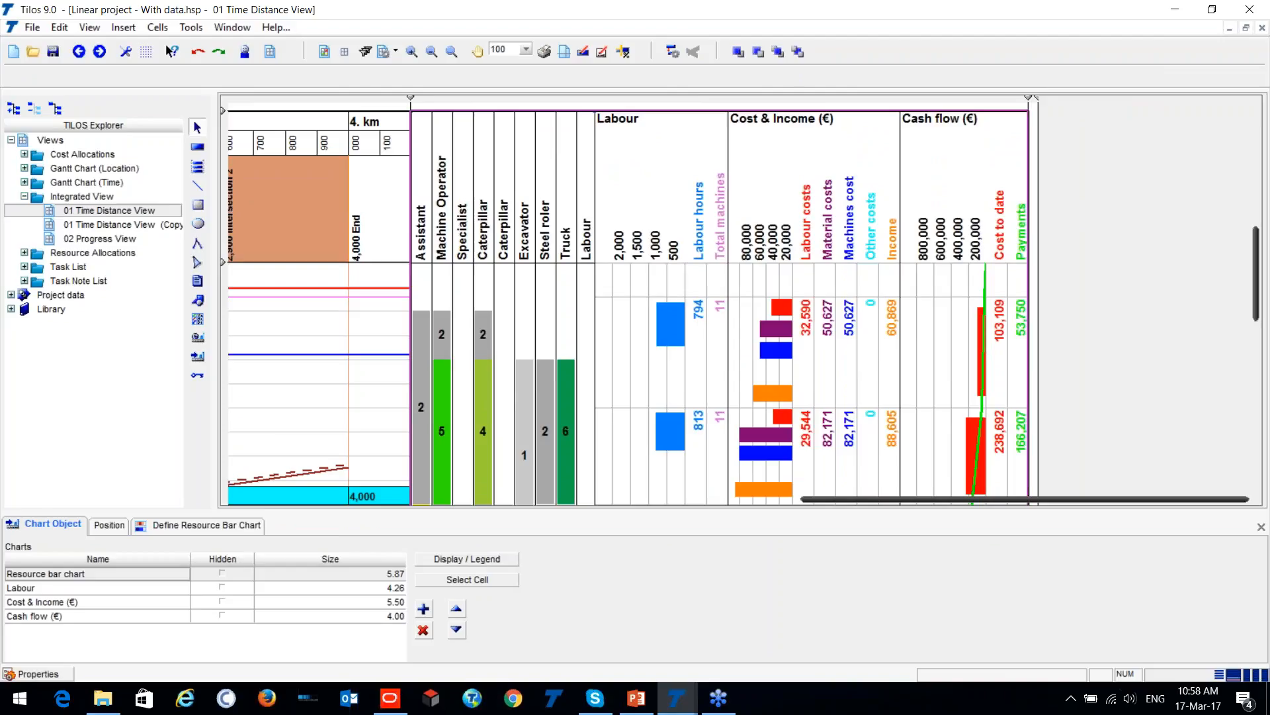
{"action": "key", "text": "ctrl"}
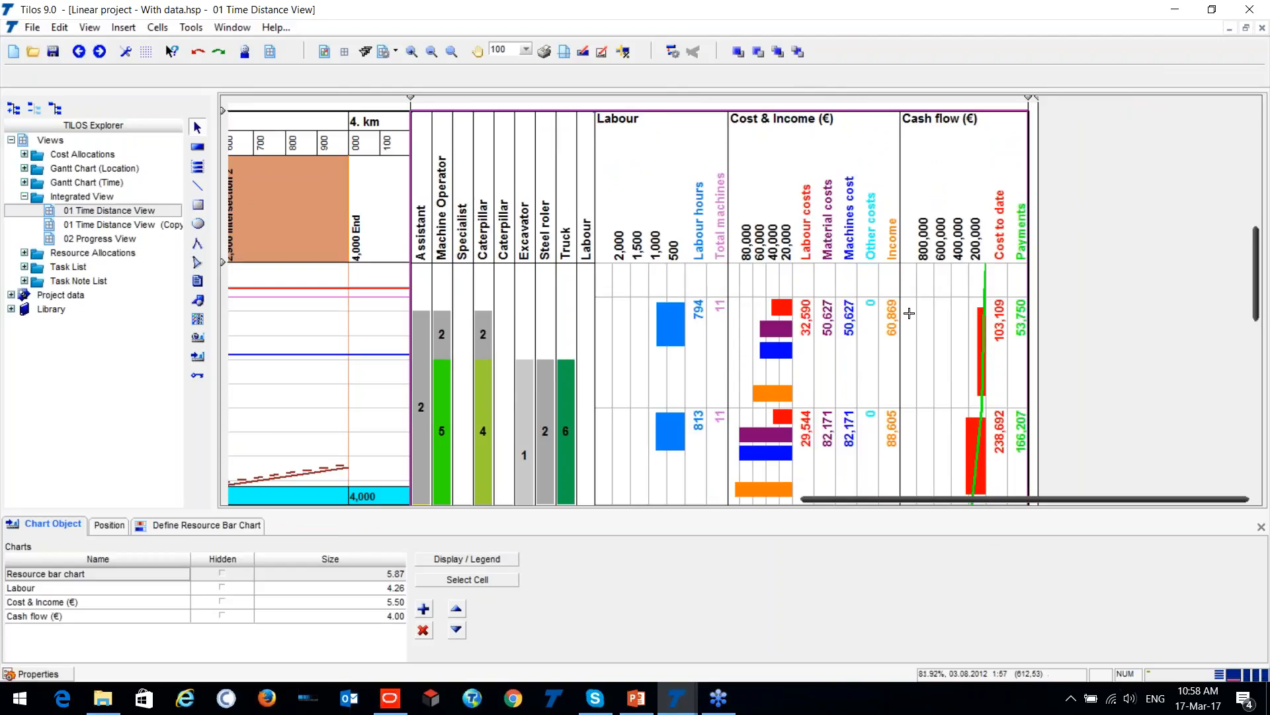
- Examine the project title block and the resource, people, machine and cost charts along the distance axis beneath the diagram
{"action": "scroll", "coordinate": [916, 311], "scroll_direction": "down", "scroll_amount": 3}
{"action": "scroll", "coordinate": [608, 304], "scroll_direction": "down", "scroll_amount": 10}
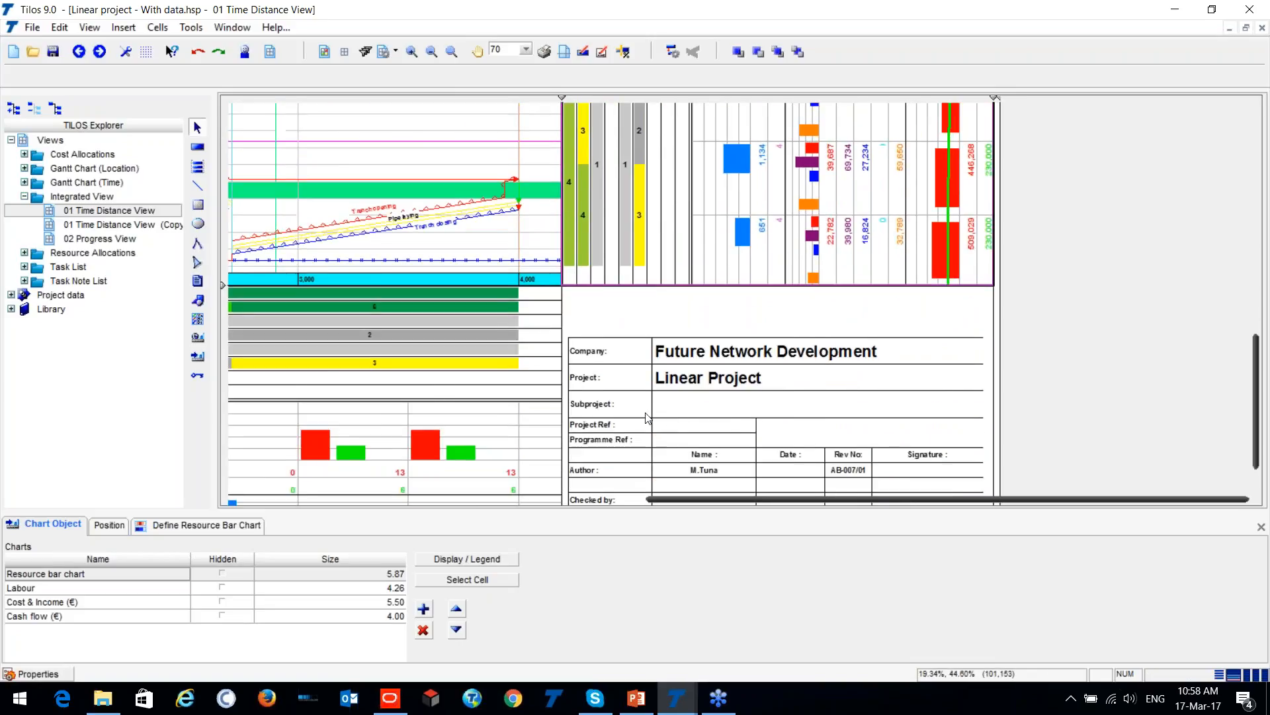
{"action": "scroll", "coordinate": [500, 325], "scroll_direction": "left", "scroll_amount": 10}
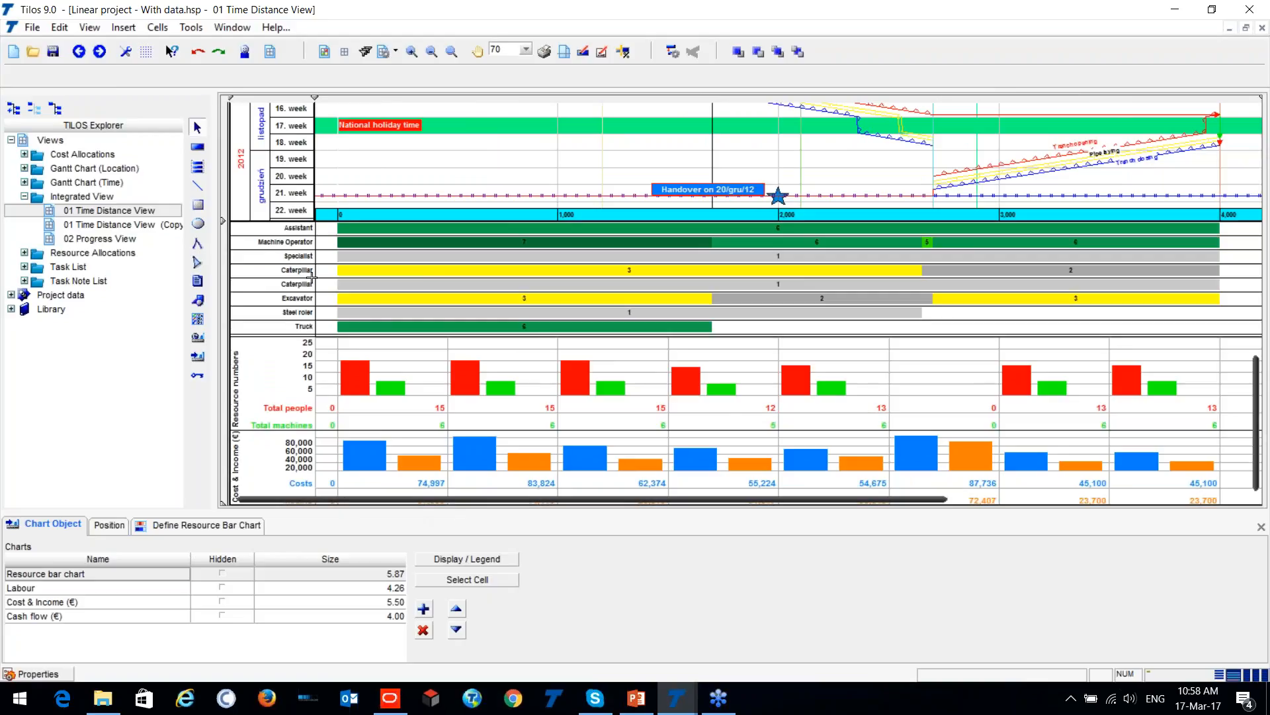
- Compare the machine operator bars with the people, machine, cost and income values for each distance section beneath the diagram
{"action": "scroll", "coordinate": [284, 266], "scroll_direction": "up", "scroll_amount": 4}
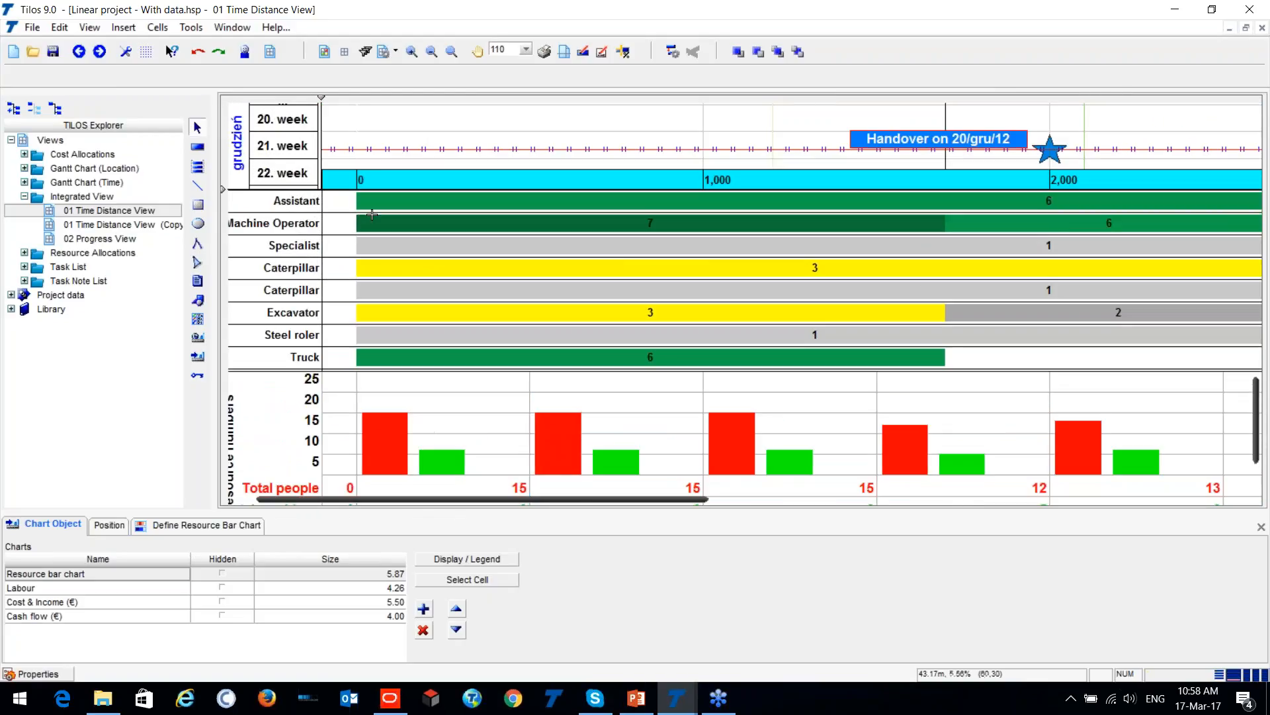
{"action": "scroll", "coordinate": [312, 241], "scroll_direction": "down", "scroll_amount": 1}
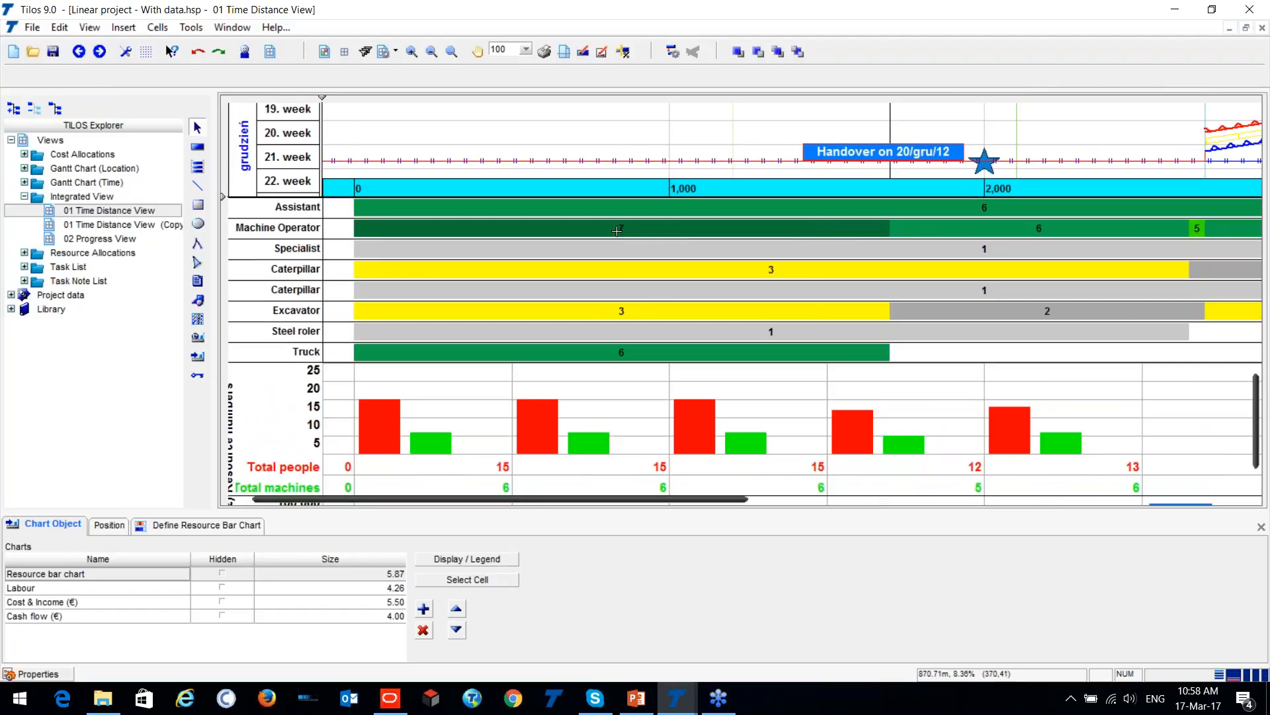
{"action": "scroll", "coordinate": [923, 269], "scroll_direction": "down", "scroll_amount": 5}
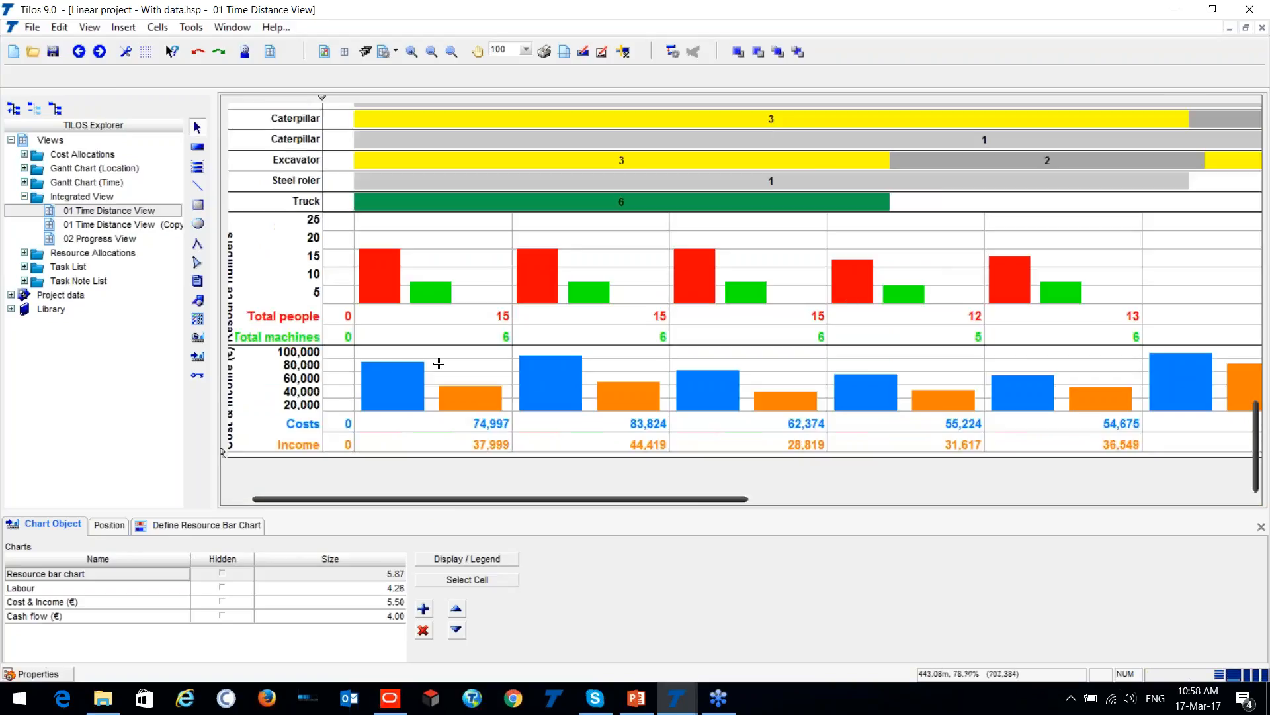
{"action": "left_click_drag", "start_coordinate": [477, 500], "coordinate": [412, 506]}
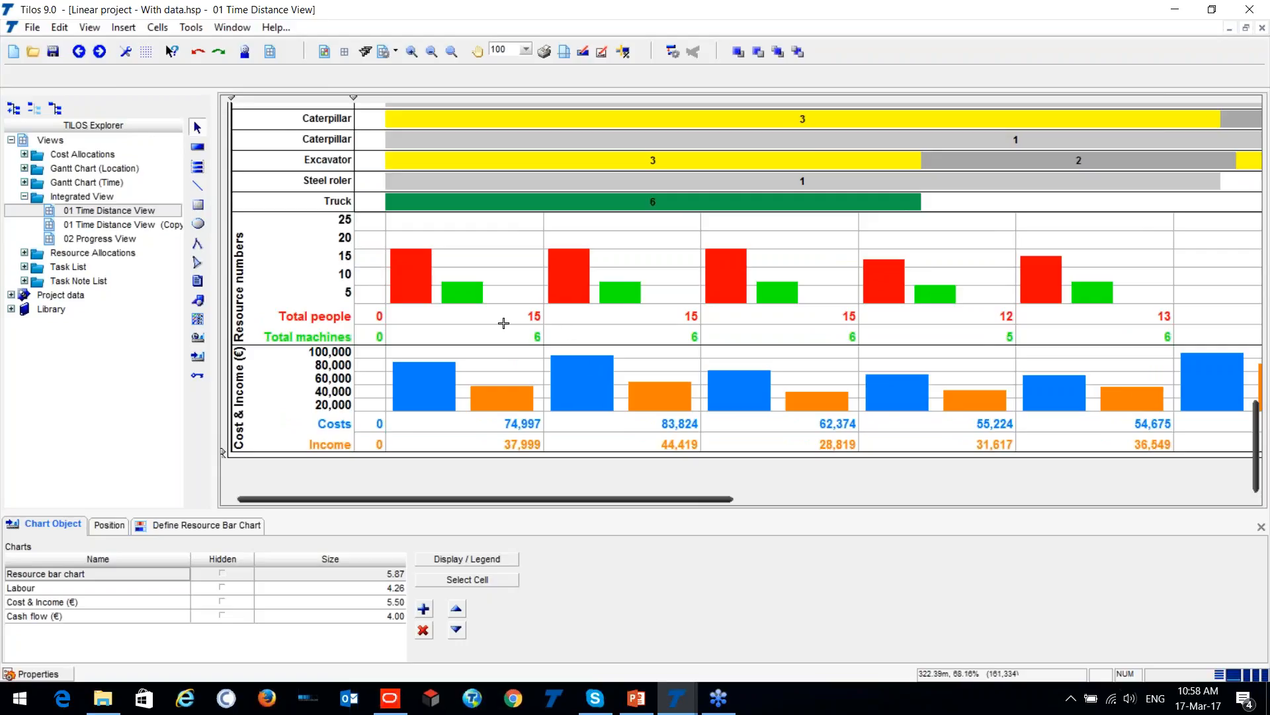
{"action": "left_click", "coordinate": [534, 322]}
{"action": "left_click", "coordinate": [442, 442]}
{"action": "scroll", "coordinate": [753, 357], "scroll_direction": "down", "scroll_amount": 2}
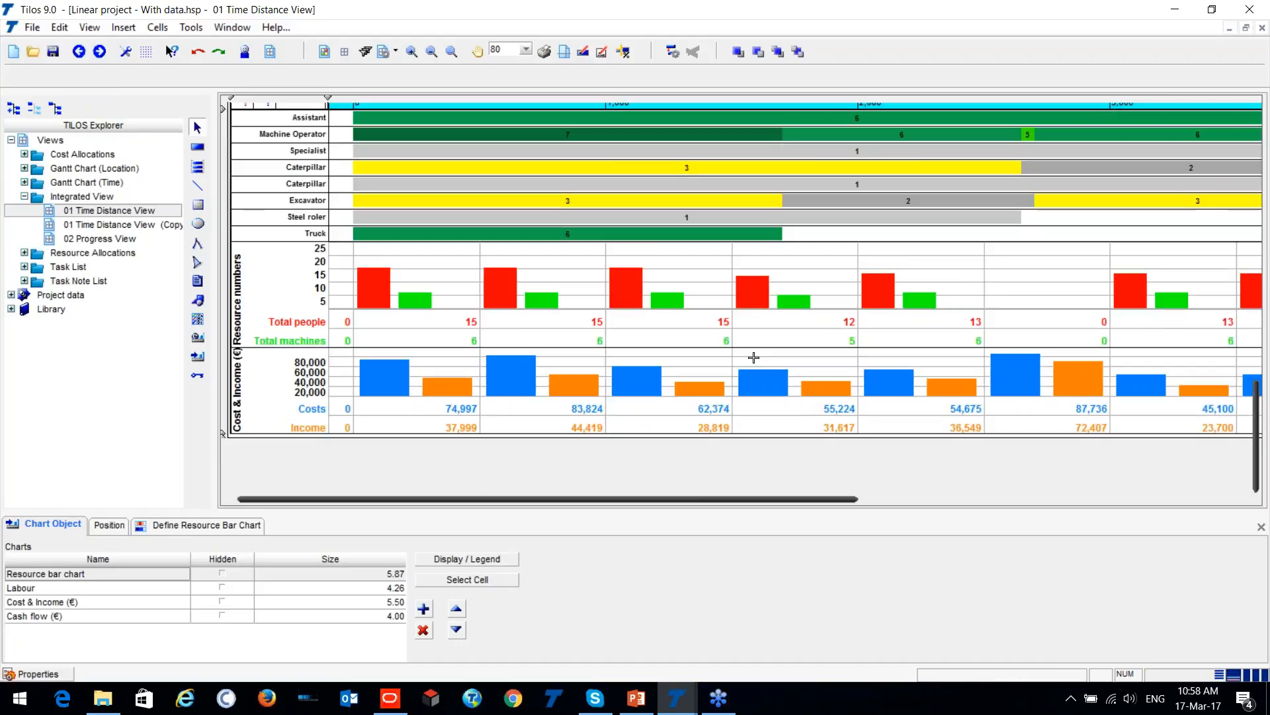
{"action": "scroll", "coordinate": [467, 342], "scroll_direction": "up", "scroll_amount": 4}
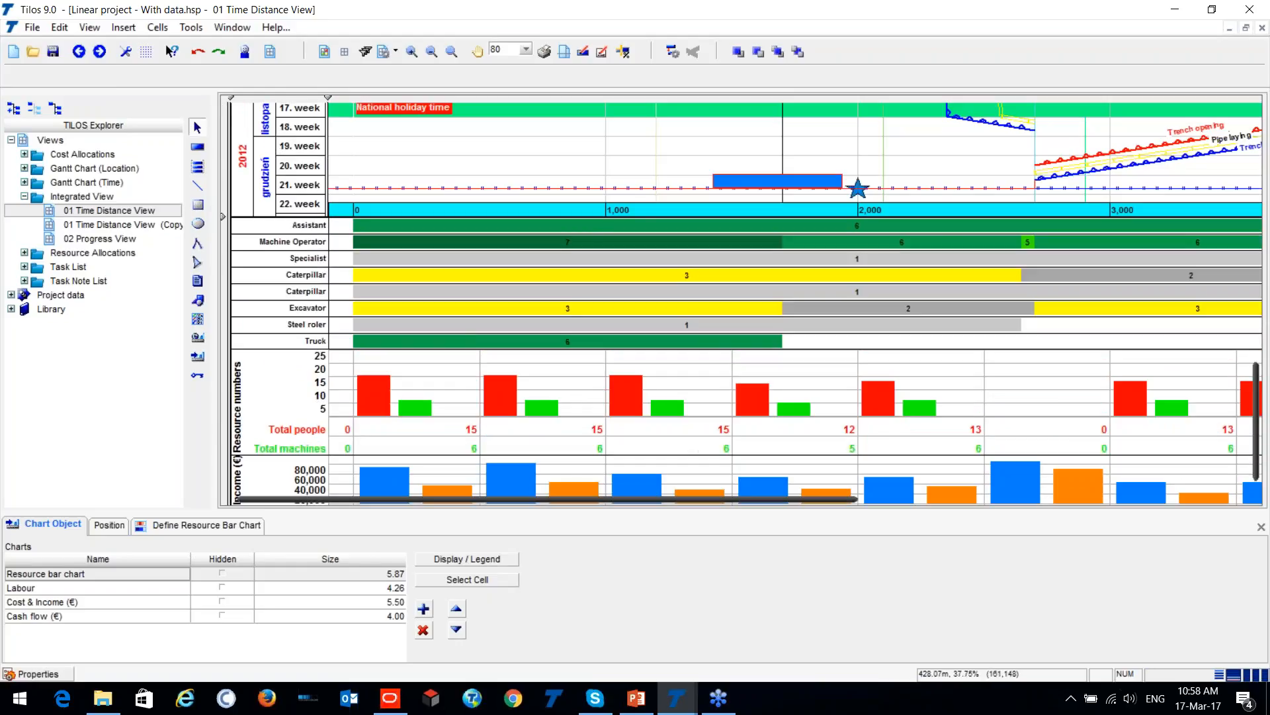
- Switch to the 003_SoilClasification project and examine the 550 m tunnel, its planned soil classes and the elevation profile
{"action": "left_click", "coordinate": [682, 703]}
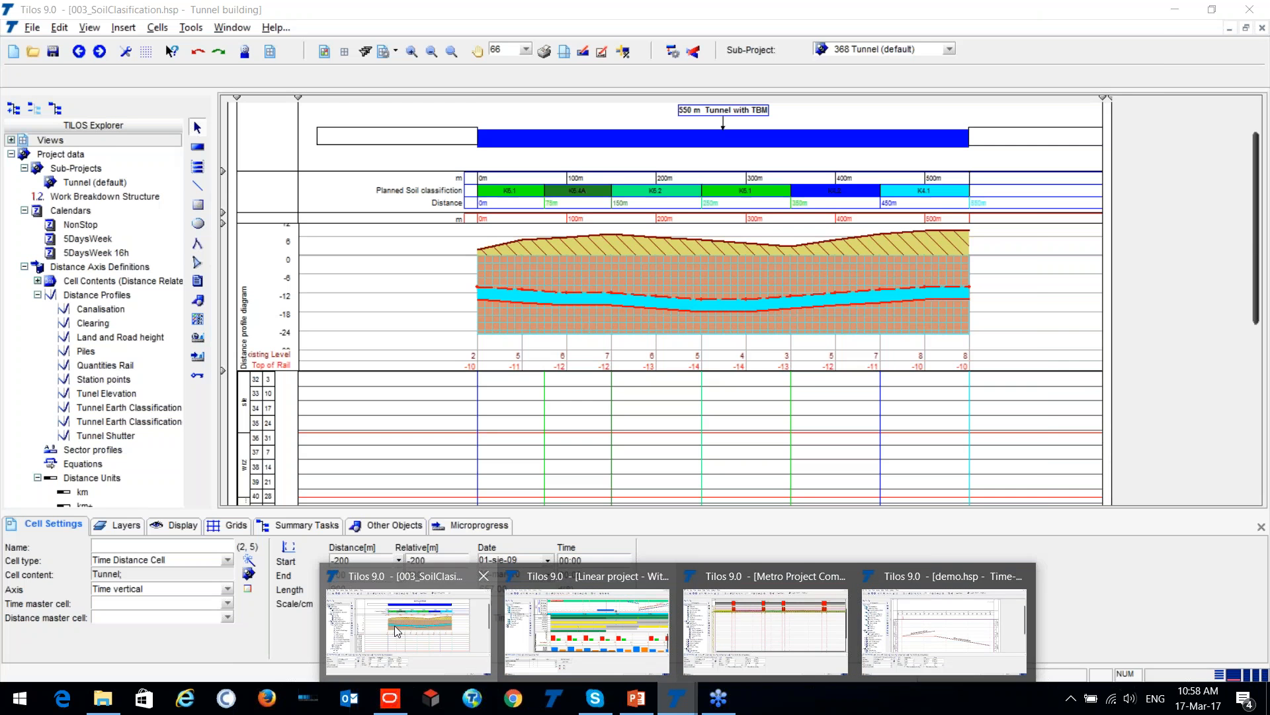
{"action": "left_click", "coordinate": [395, 625]}
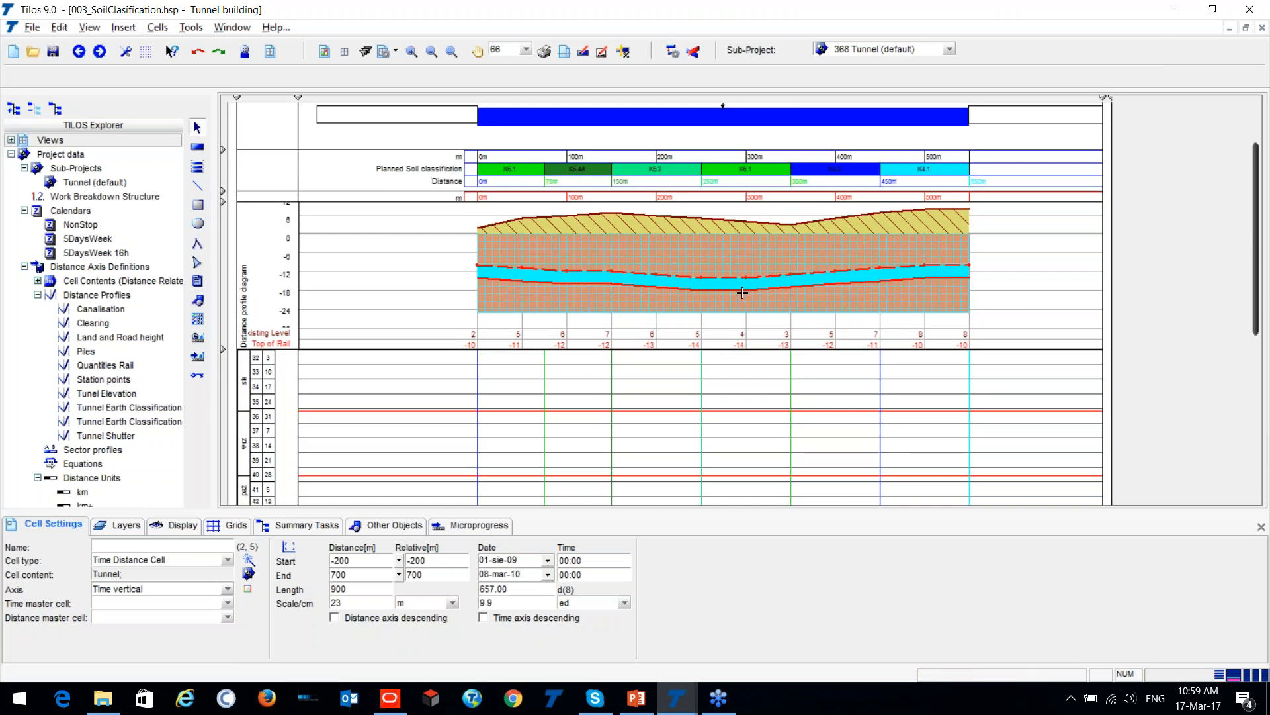
{"action": "scroll", "coordinate": [377, 341], "scroll_direction": "up", "scroll_amount": 2}
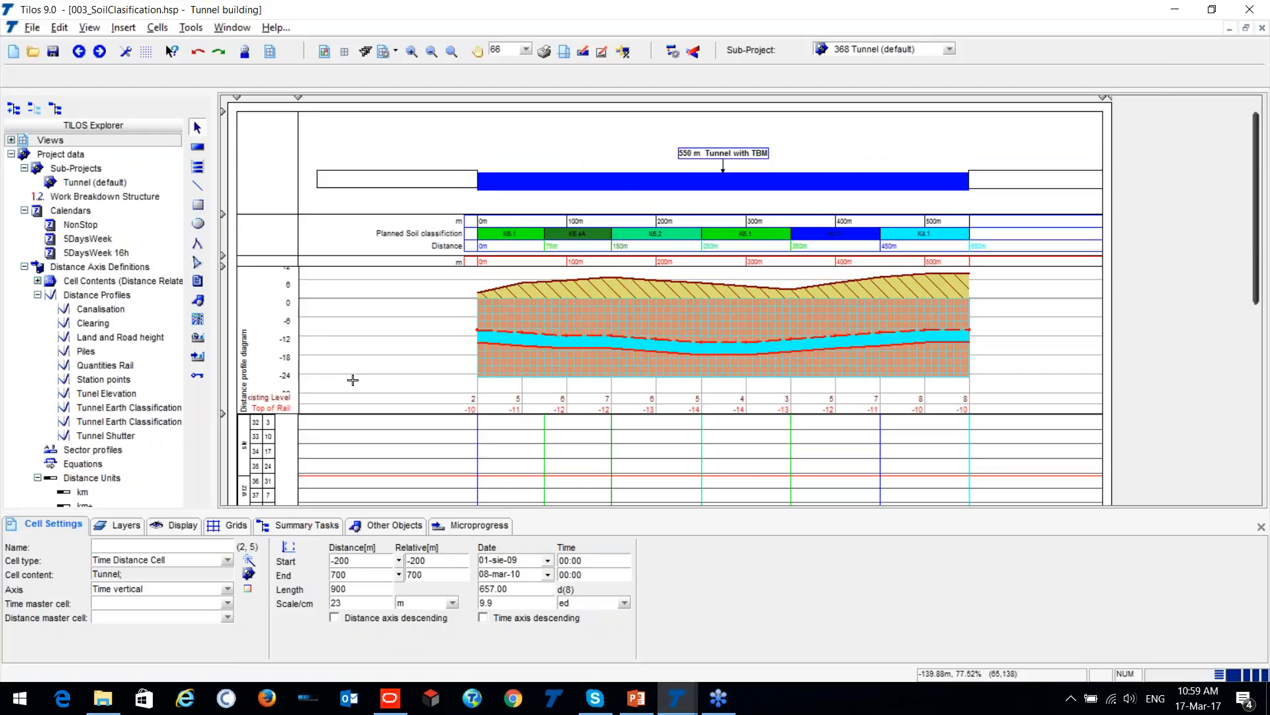
{"action": "scroll", "coordinate": [854, 188], "scroll_direction": "up", "scroll_amount": 1, "text": "ctrl"}
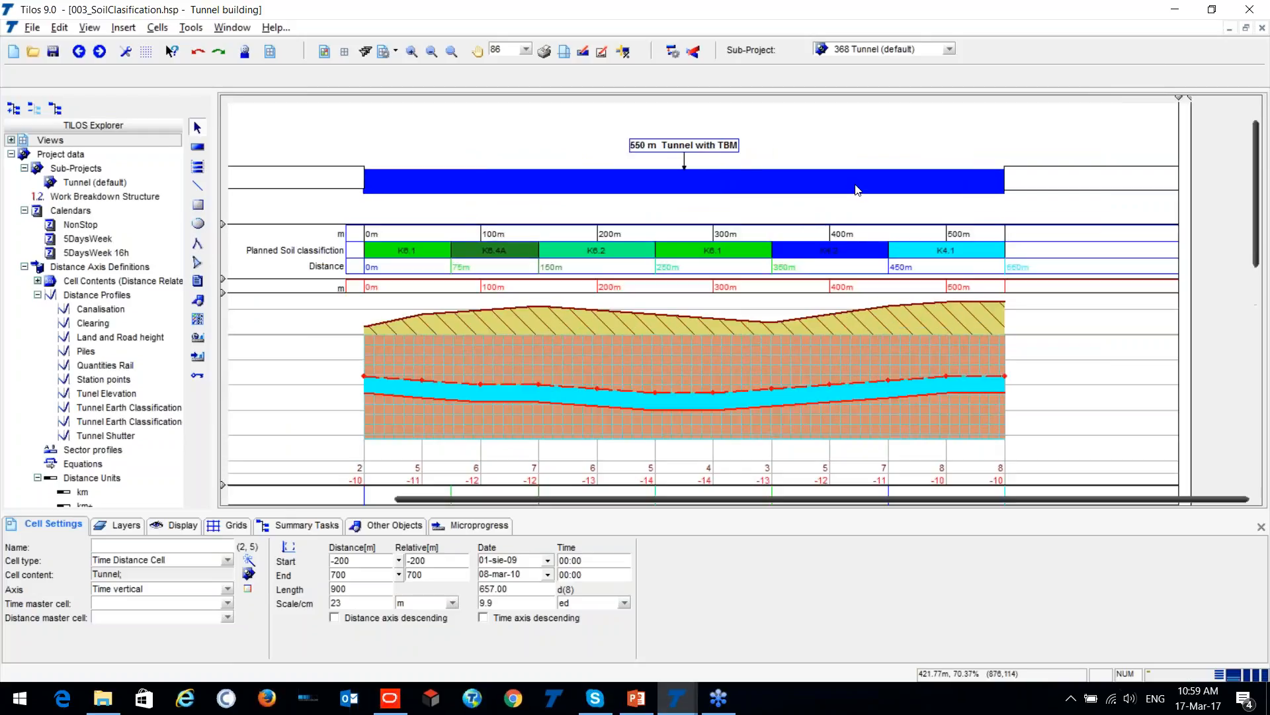
{"action": "left_click", "coordinate": [720, 188]}
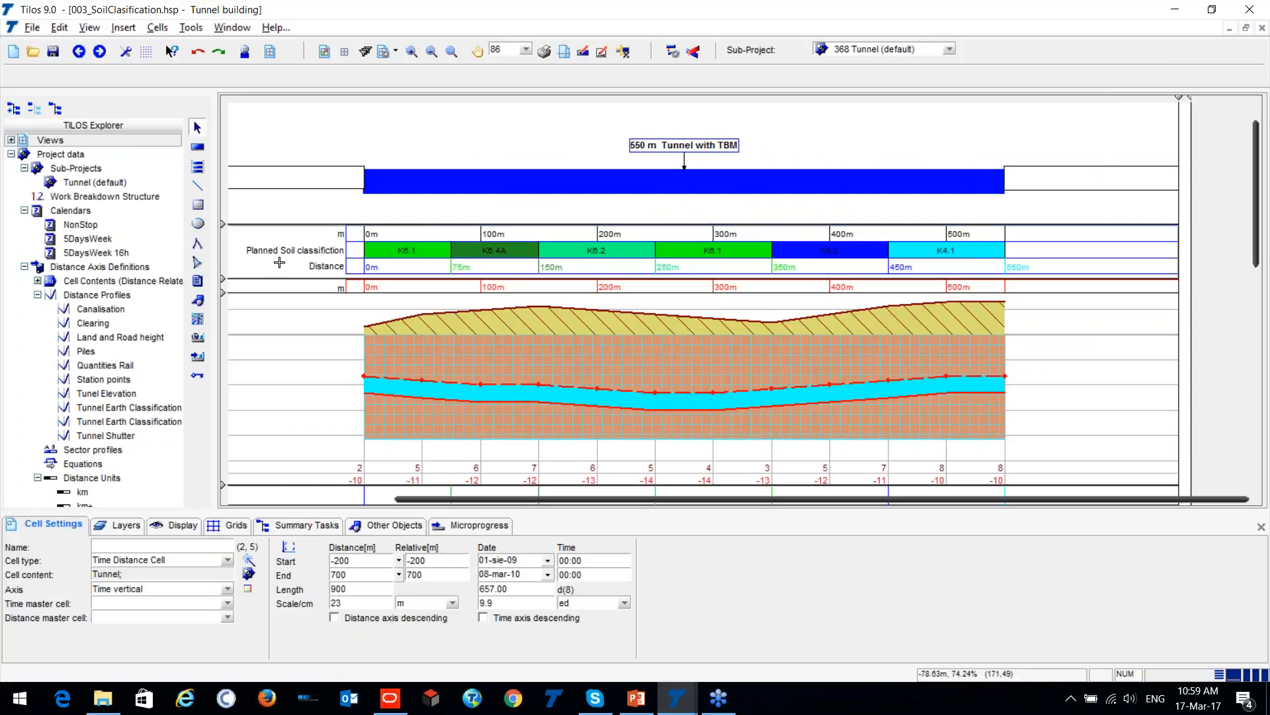
- Collapse the Planned Soil classification row so that the profile diagram sits directly below the distance axis
{"action": "key", "text": "ctrl"}
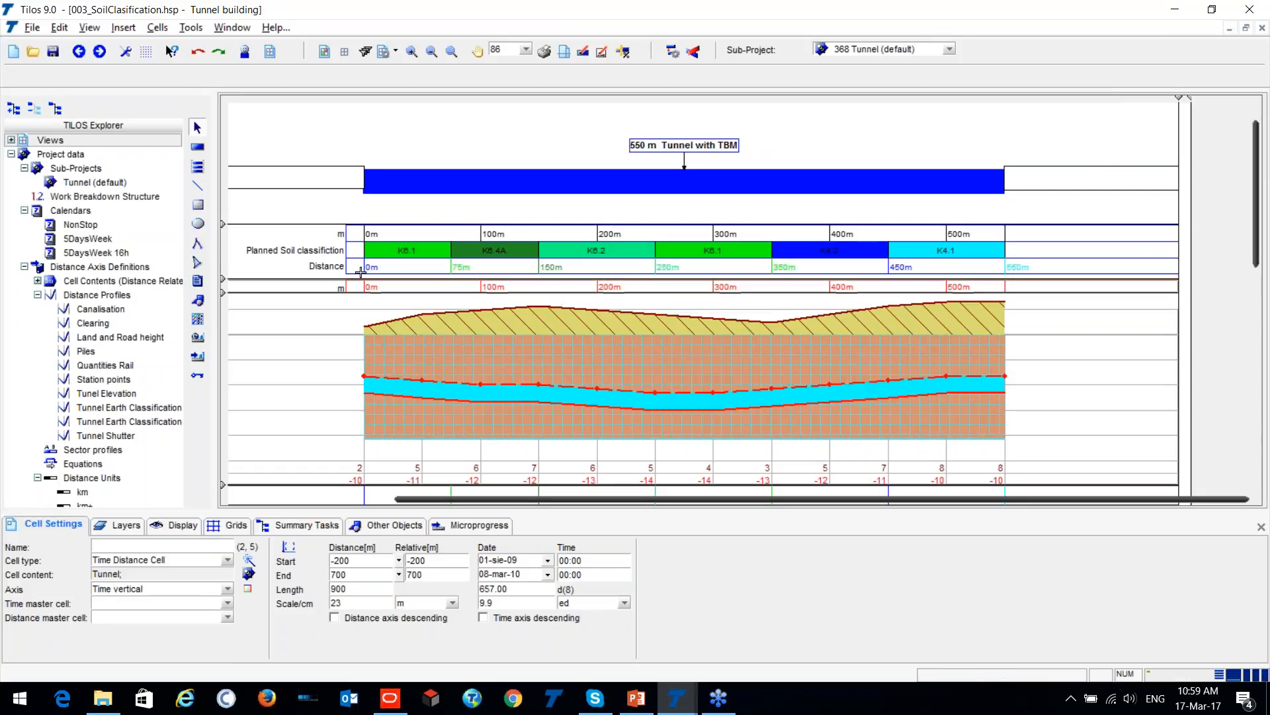
{"action": "left_click_drag", "start_coordinate": [226, 281], "coordinate": [229, 245]}
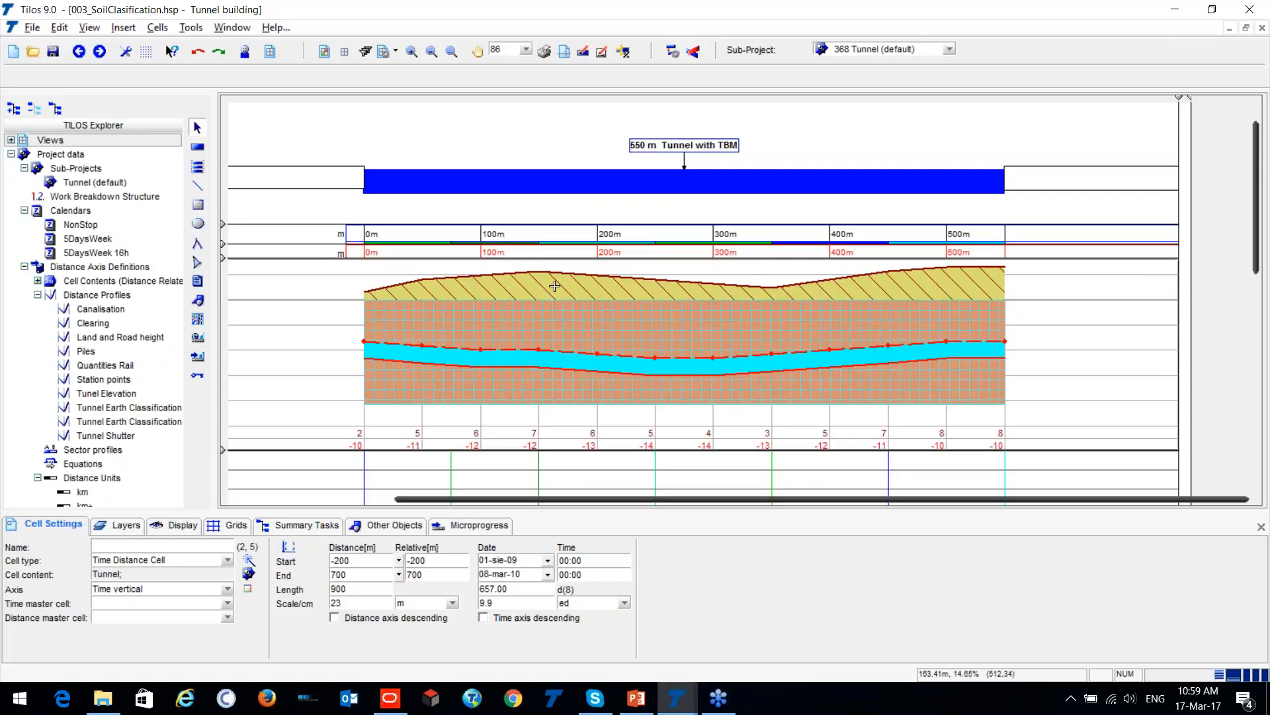
{"action": "scroll", "coordinate": [648, 255], "scroll_direction": "down", "scroll_amount": 4}
{"action": "scroll", "coordinate": [586, 360], "scroll_direction": "down", "scroll_amount": 2}
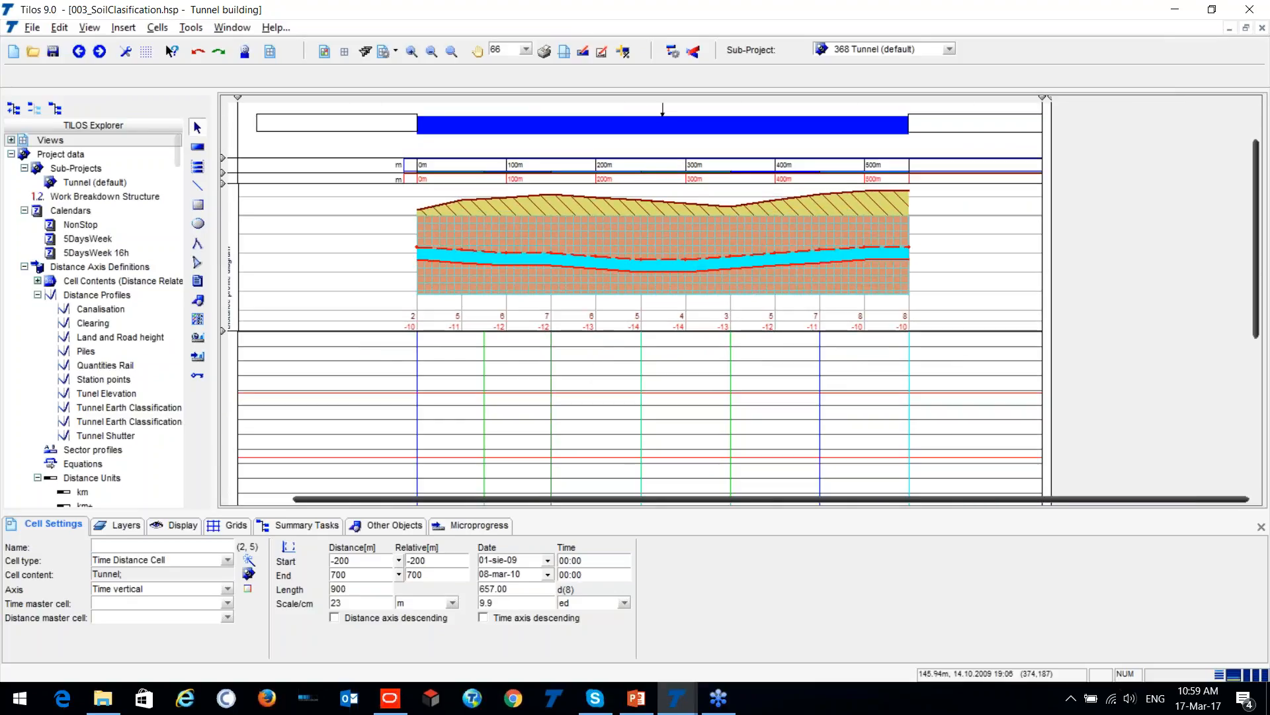
{"action": "left_click_drag", "start_coordinate": [548, 499], "coordinate": [506, 522]}
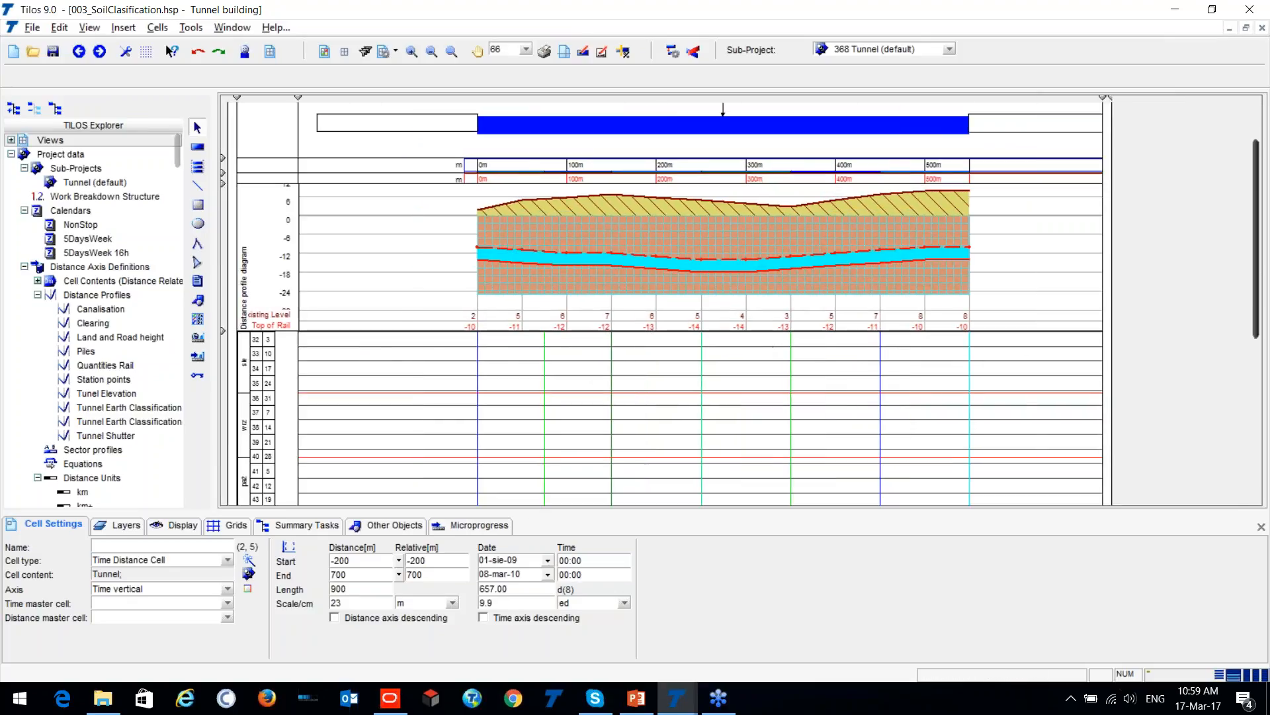
- Draw a tunnel task with the TBM template in the time-distance cell, from 0 to 550 m, starting on 11-sie-09
{"action": "scroll", "coordinate": [864, 325], "scroll_direction": "down", "scroll_amount": 2}
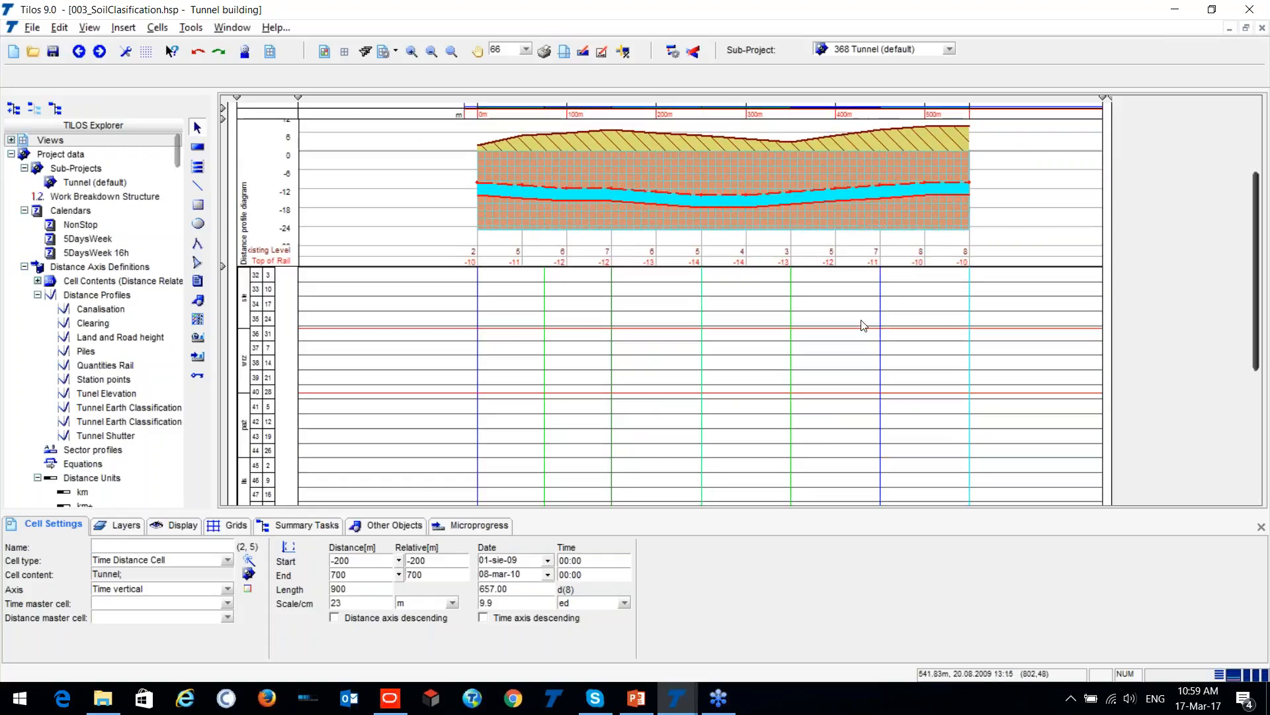
{"action": "scroll", "coordinate": [589, 359], "scroll_direction": "up", "scroll_amount": 3}
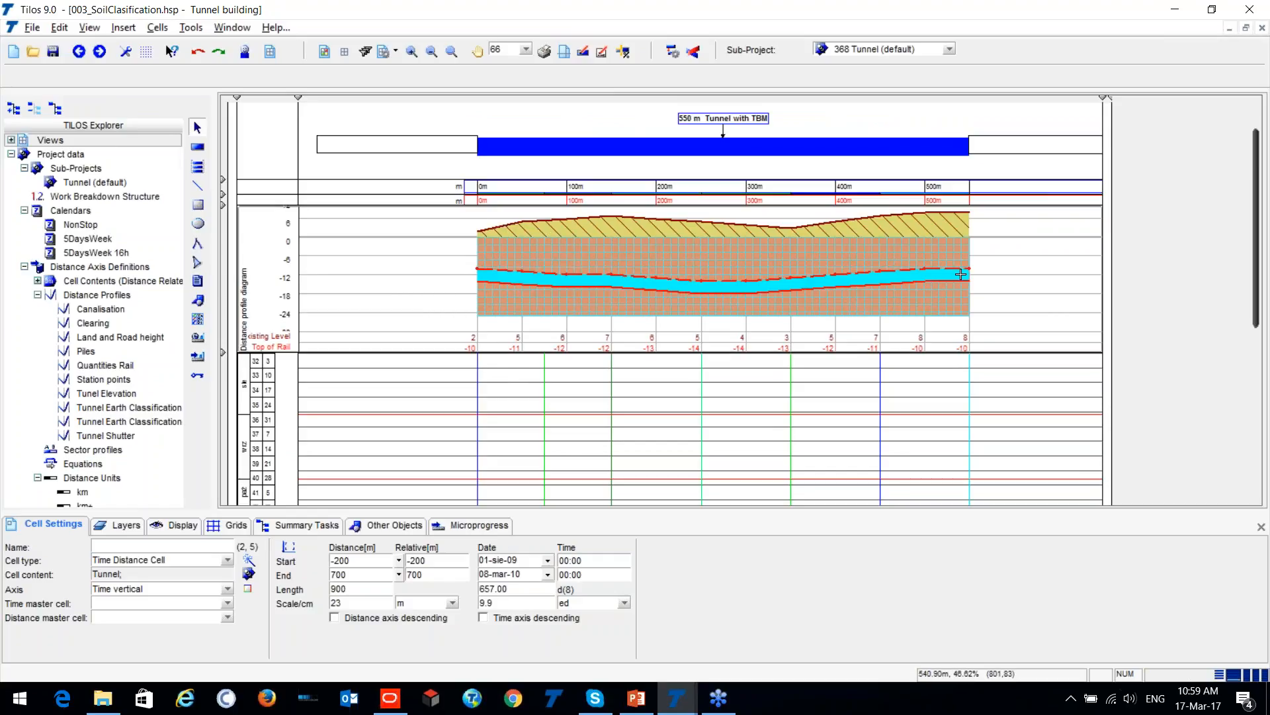
{"action": "scroll", "coordinate": [969, 261], "scroll_direction": "down", "scroll_amount": 3}
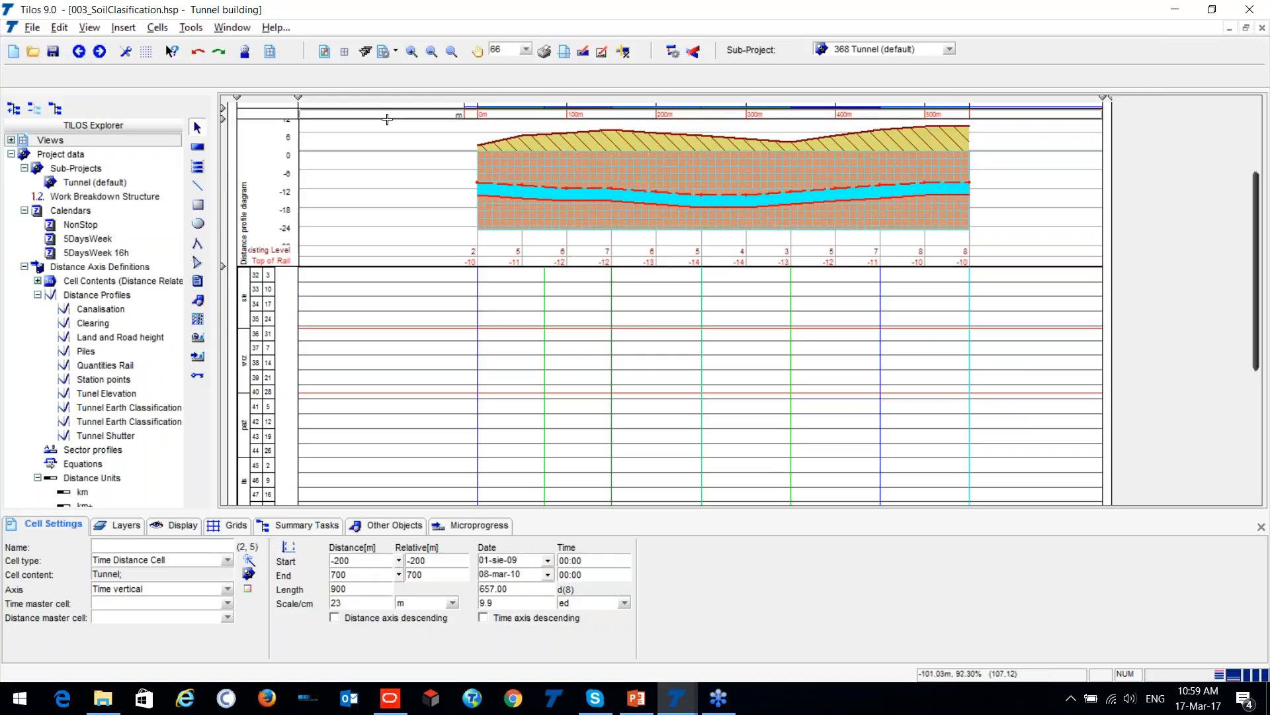
{"action": "left_click", "coordinate": [197, 149]}
{"action": "left_click", "coordinate": [212, 78]}
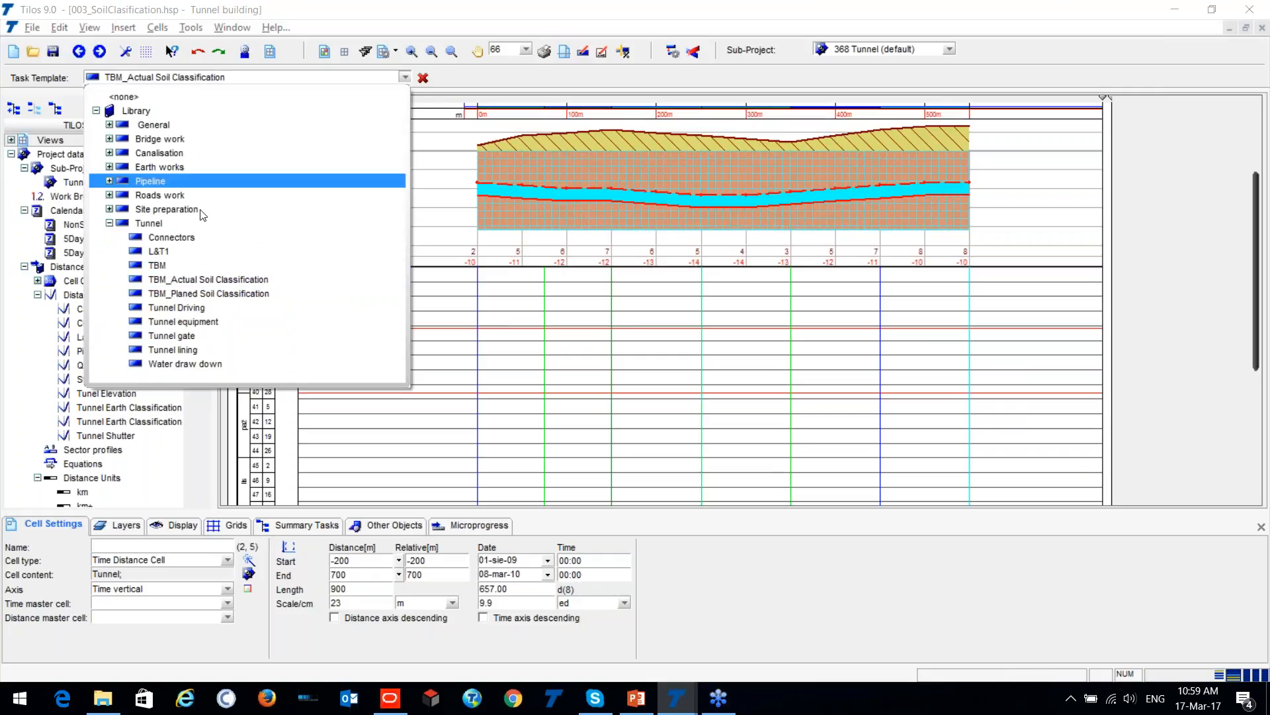
{"action": "left_click", "coordinate": [205, 263]}
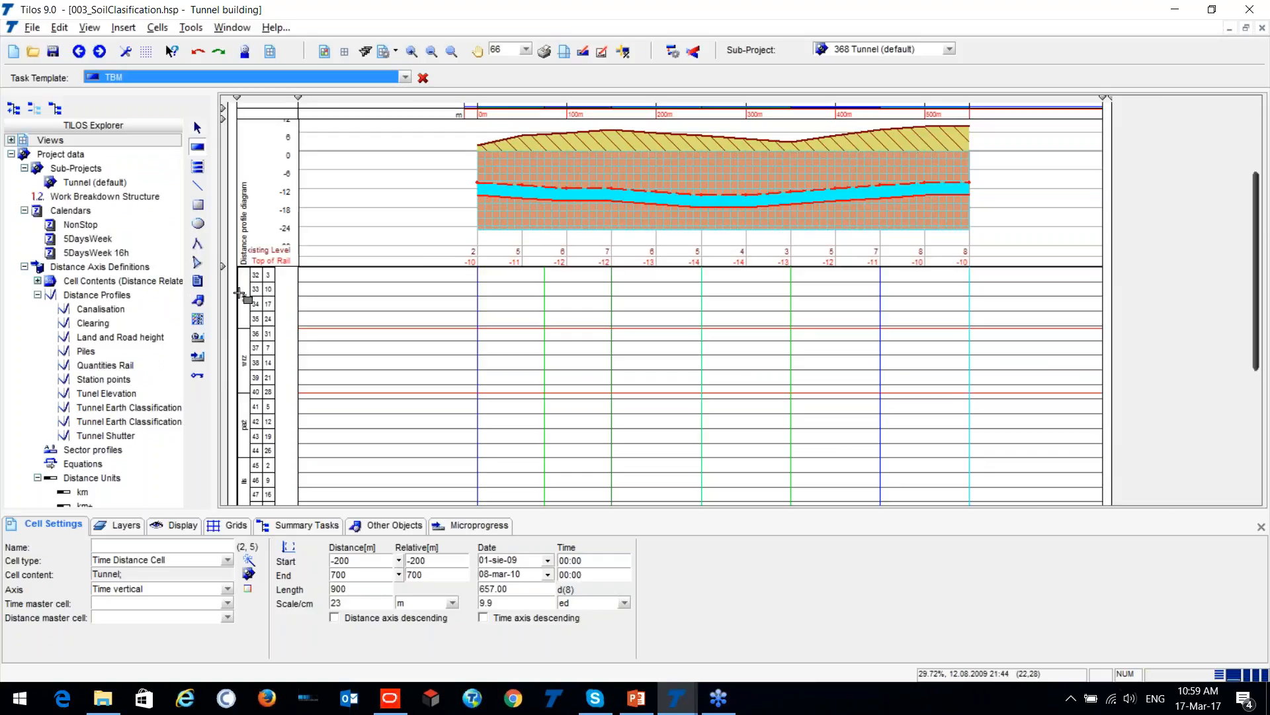
{"action": "scroll", "coordinate": [256, 291], "scroll_direction": "up", "scroll_amount": 3}
{"action": "scroll", "coordinate": [467, 333], "scroll_direction": "down", "scroll_amount": 2}
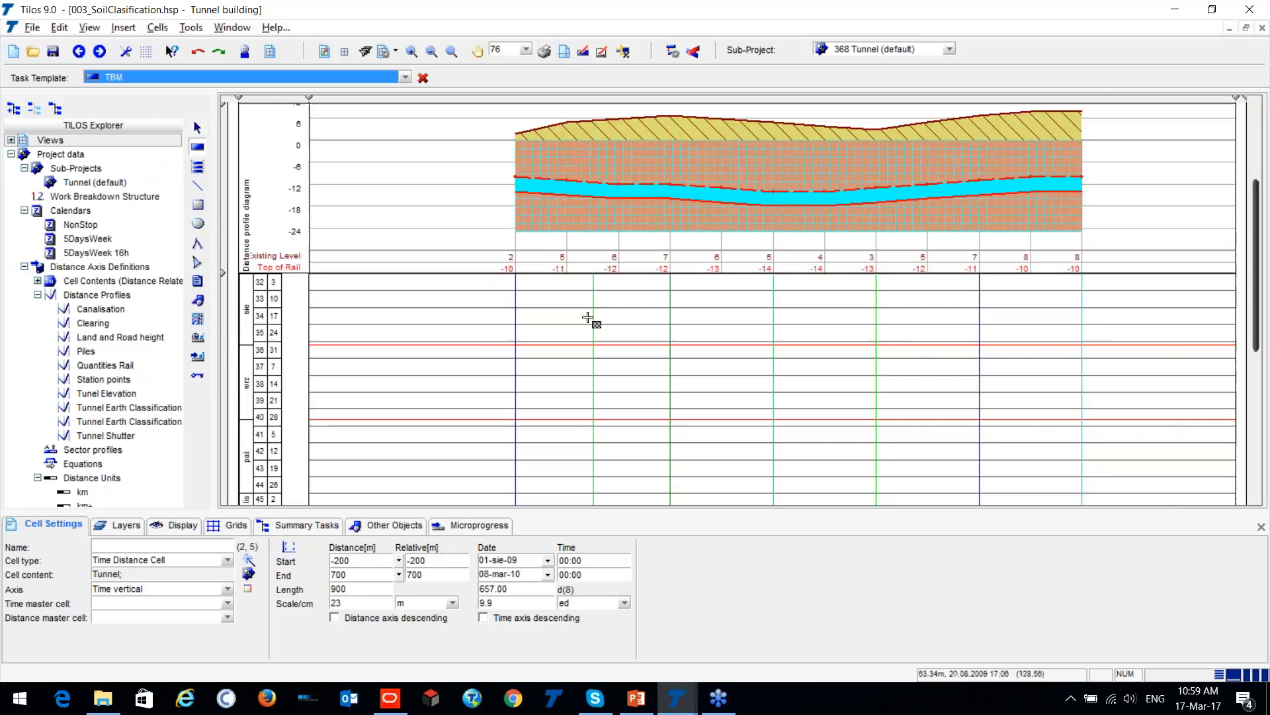
{"action": "left_click_drag", "start_coordinate": [517, 293], "coordinate": [1076, 474]}
{"action": "left_click_drag", "start_coordinate": [1078, 381], "coordinate": [1083, 381]}
{"action": "left_click", "coordinate": [840, 354]}
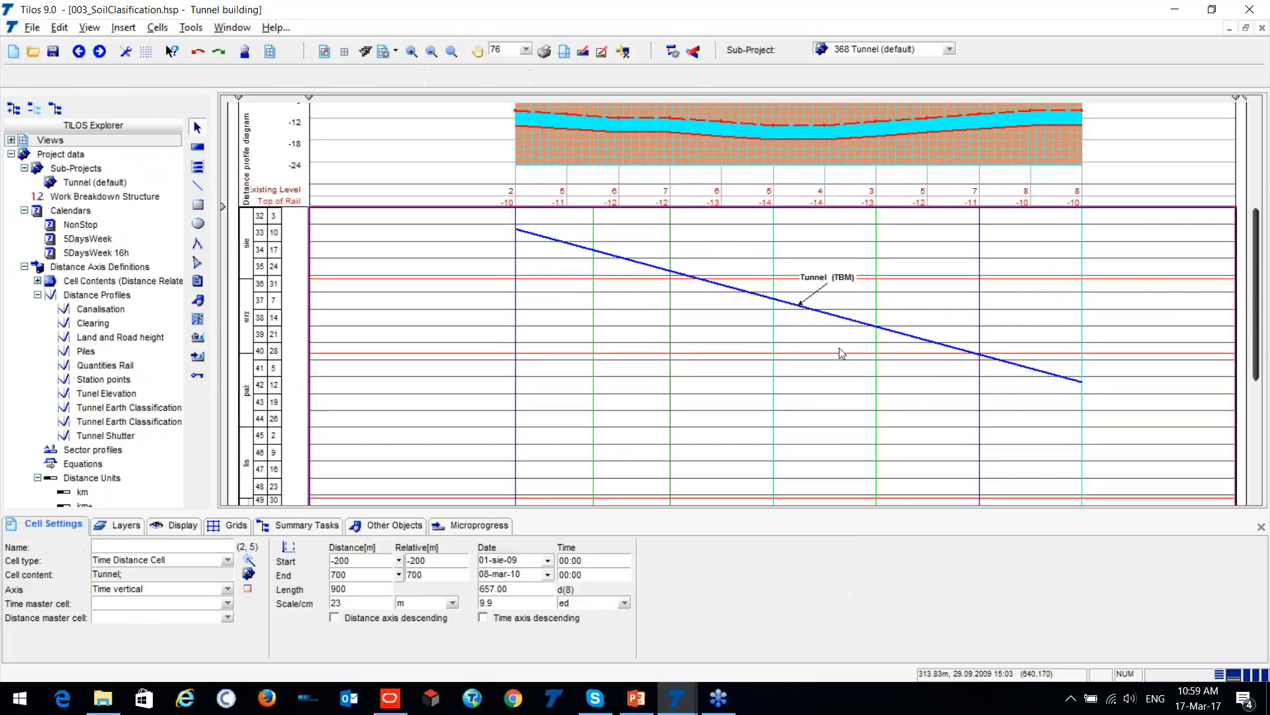
- Select the Tunnel (TBM) task and review its duration calculation and planned work rate
{"action": "scroll", "coordinate": [839, 358], "scroll_direction": "down", "scroll_amount": 2}
{"action": "left_click", "coordinate": [770, 364]}
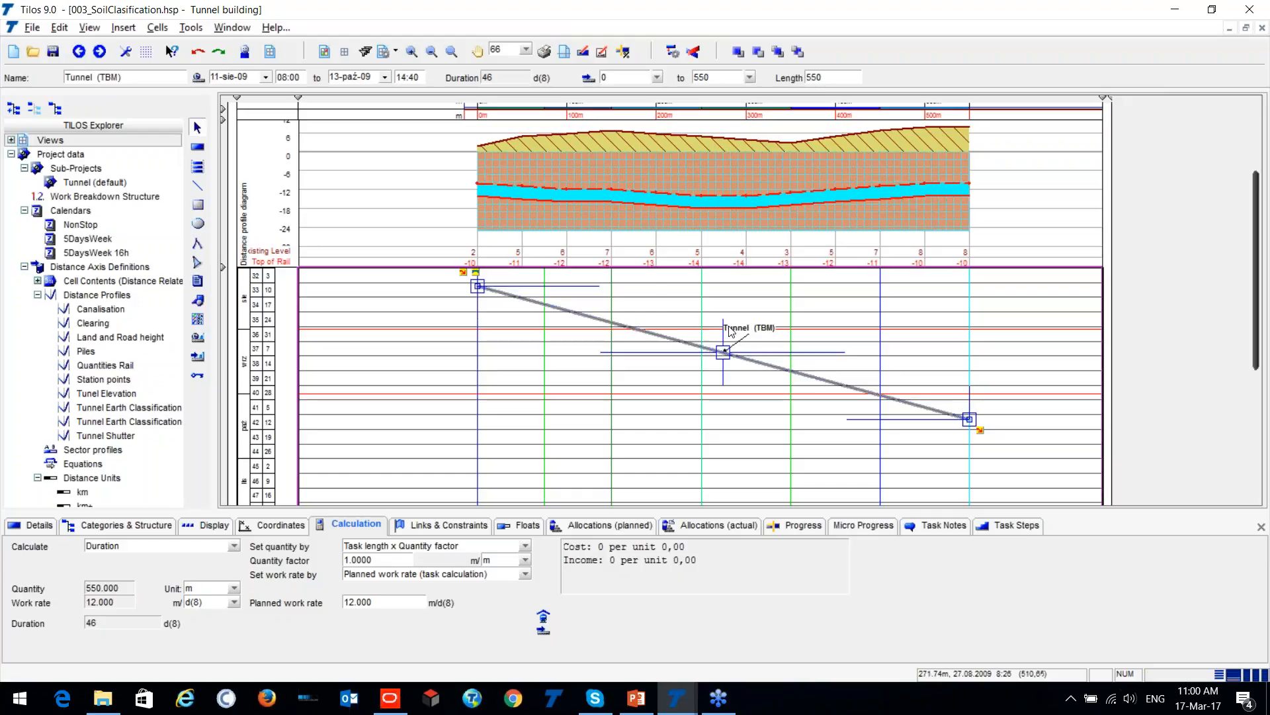
{"action": "scroll", "coordinate": [847, 383], "scroll_direction": "up", "scroll_amount": 2}
{"action": "scroll", "coordinate": [799, 372], "scroll_direction": "down", "scroll_amount": 1}
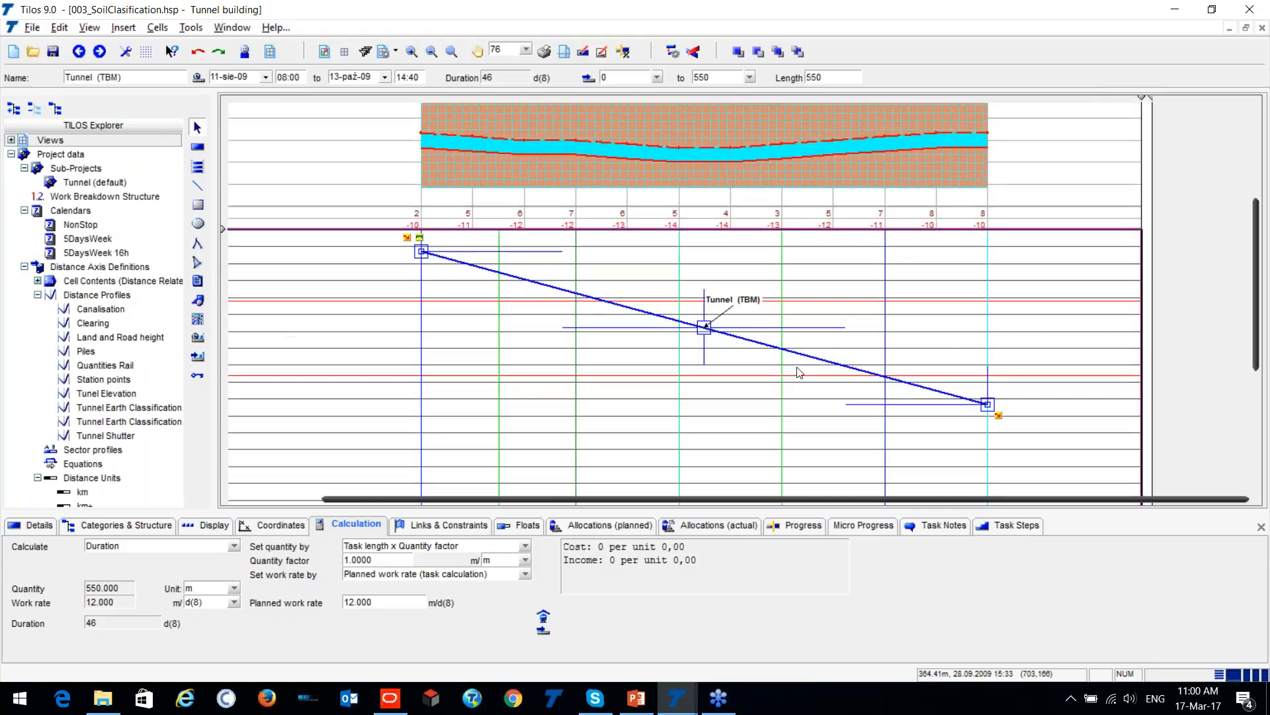
- Expand the collapsed Planned Soil classification row above the distance profile diagram
{"action": "scroll", "coordinate": [799, 372], "scroll_direction": "down", "scroll_amount": 2}
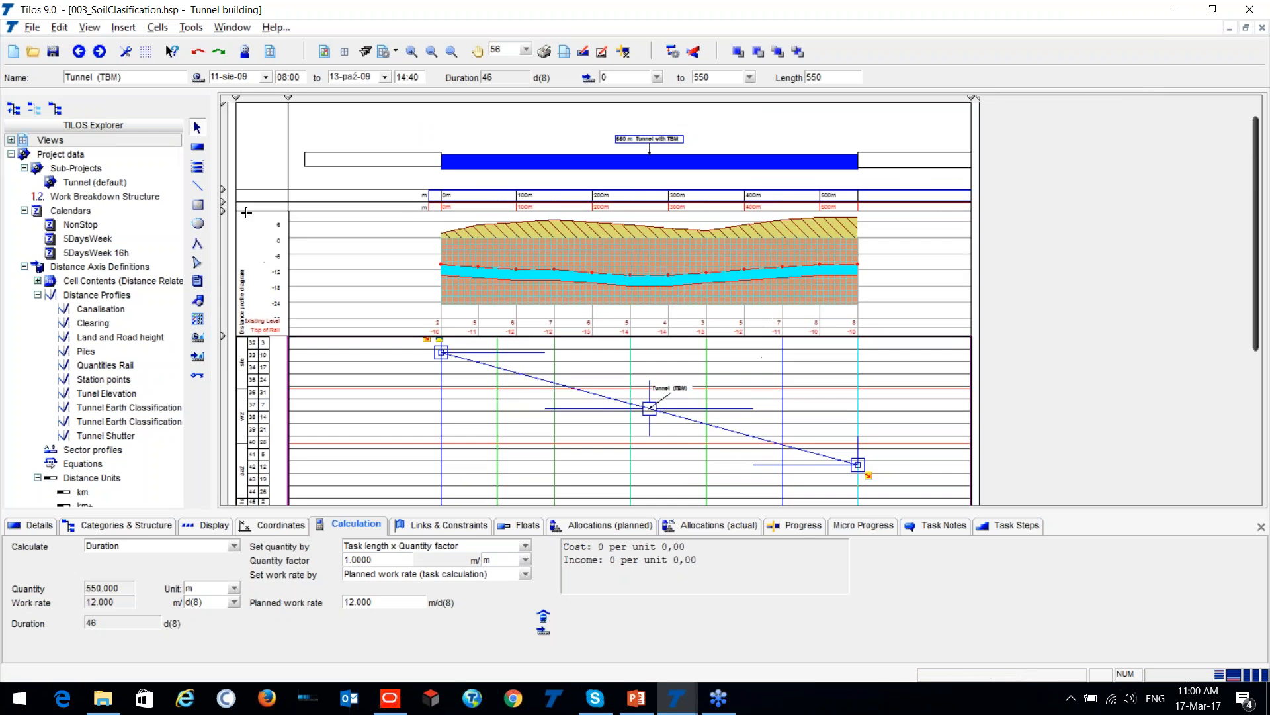
{"action": "left_click_drag", "start_coordinate": [222, 201], "coordinate": [225, 228]}
{"action": "scroll", "coordinate": [347, 215], "scroll_direction": "up", "scroll_amount": 3}
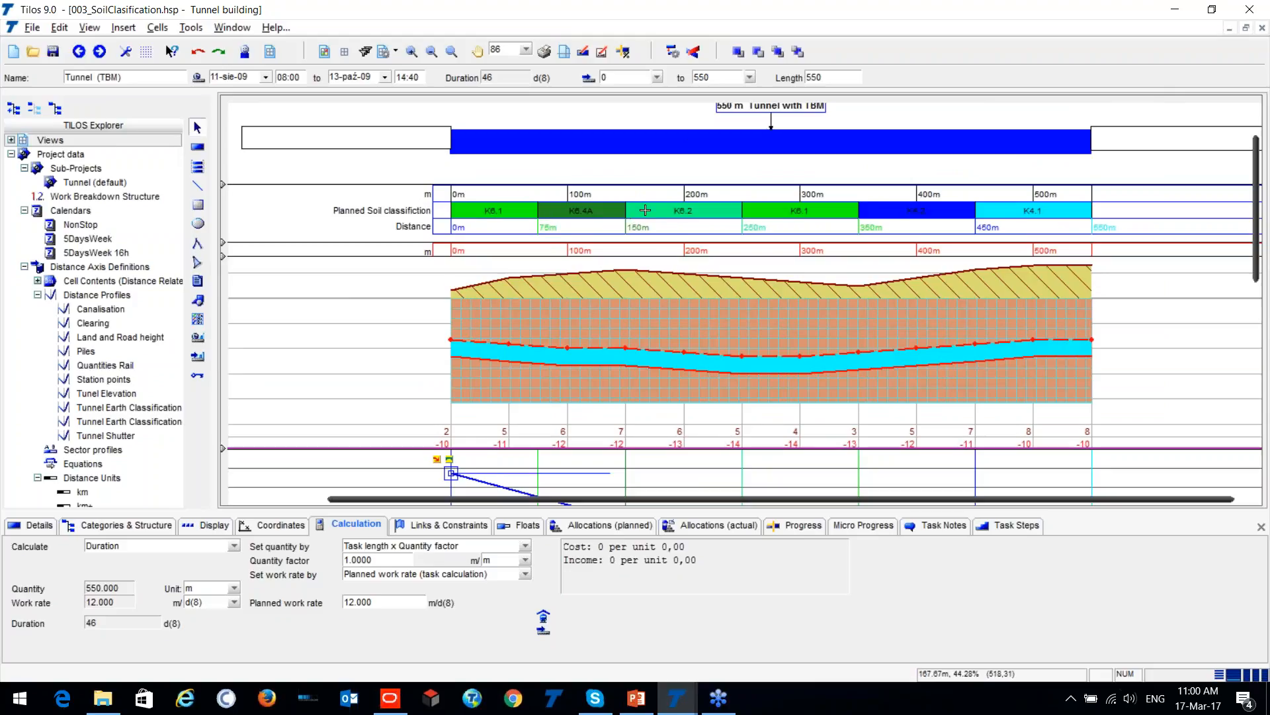
- Examine the planned soil classes along the distance axis against the tunnel profile and the Tunnel (TBM) task line
{"action": "scroll", "coordinate": [887, 245], "scroll_direction": "down", "scroll_amount": 3}
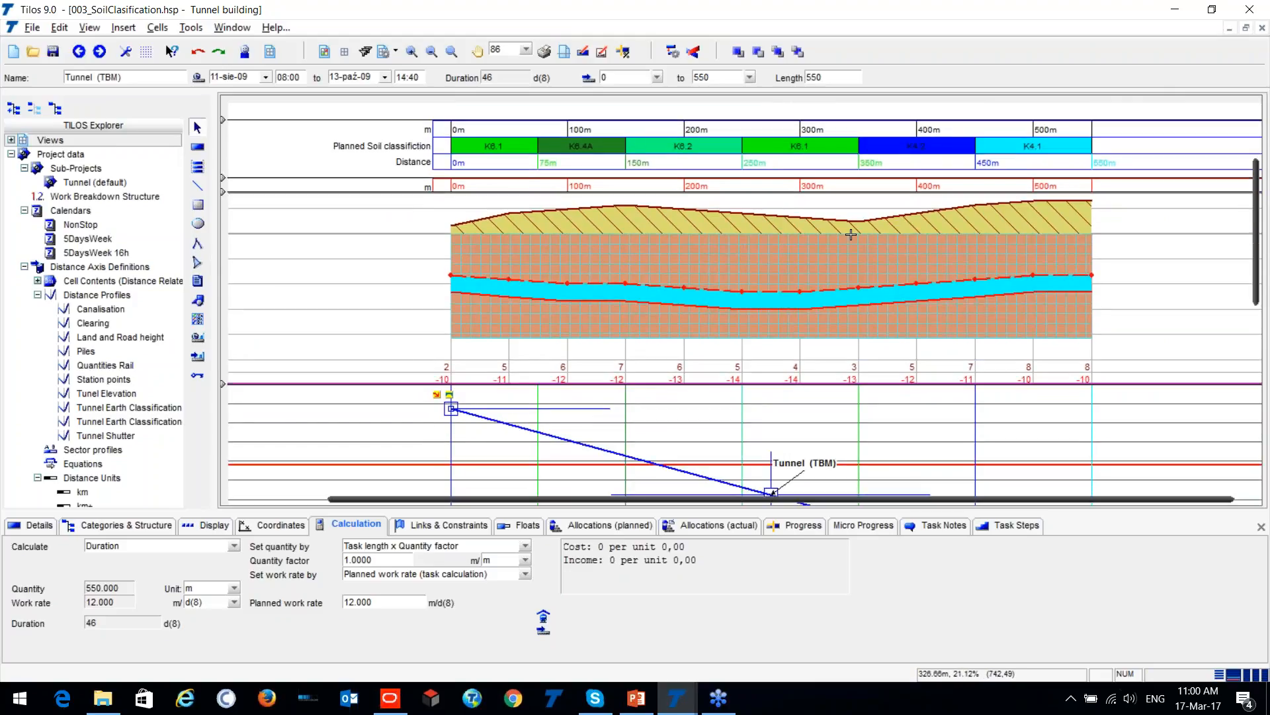
{"action": "scroll", "coordinate": [884, 231], "scroll_direction": "down", "scroll_amount": 2}
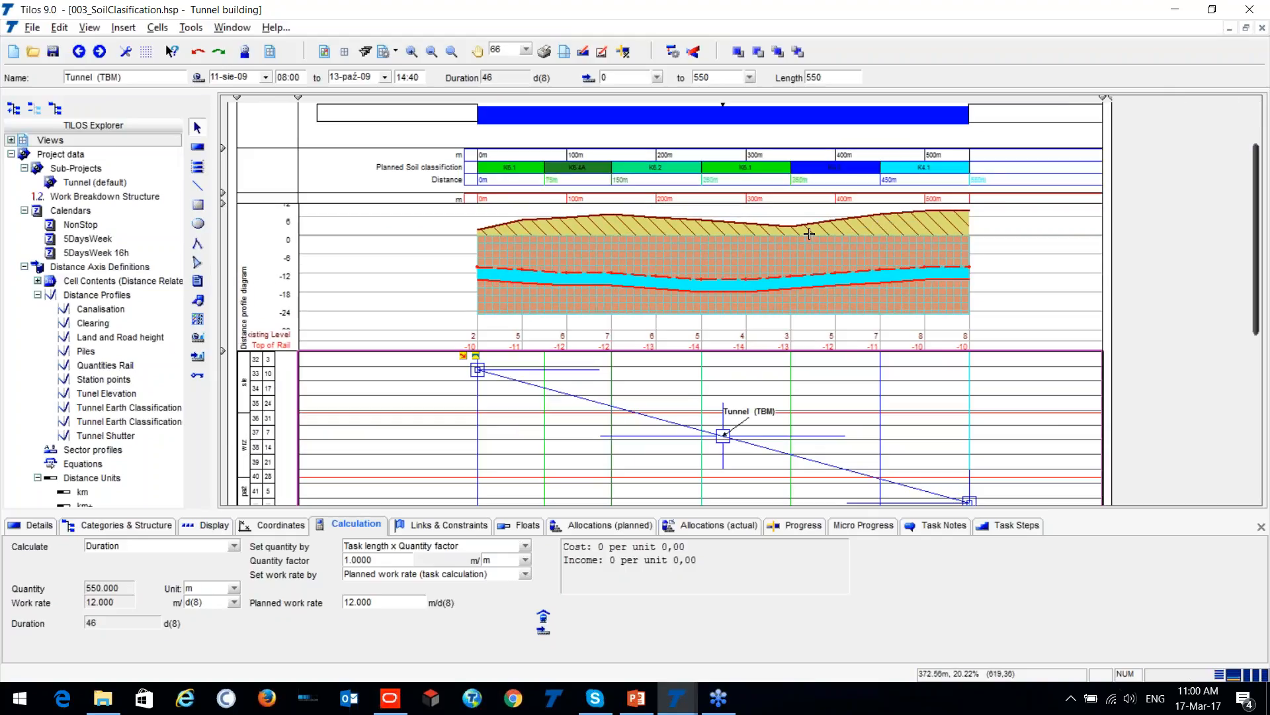
{"action": "scroll", "coordinate": [808, 233], "scroll_direction": "down", "scroll_amount": 1}
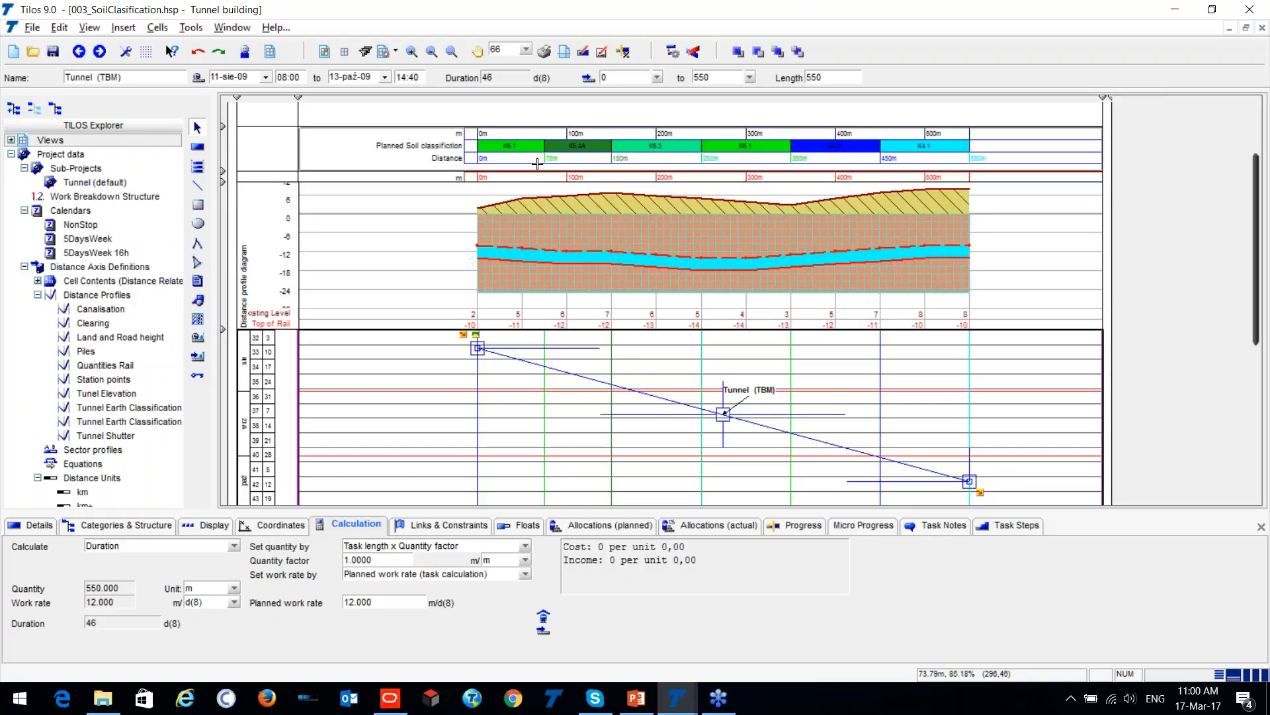
{"action": "scroll", "coordinate": [504, 147], "scroll_direction": "up", "scroll_amount": 4}
{"action": "left_click", "coordinate": [516, 148]}
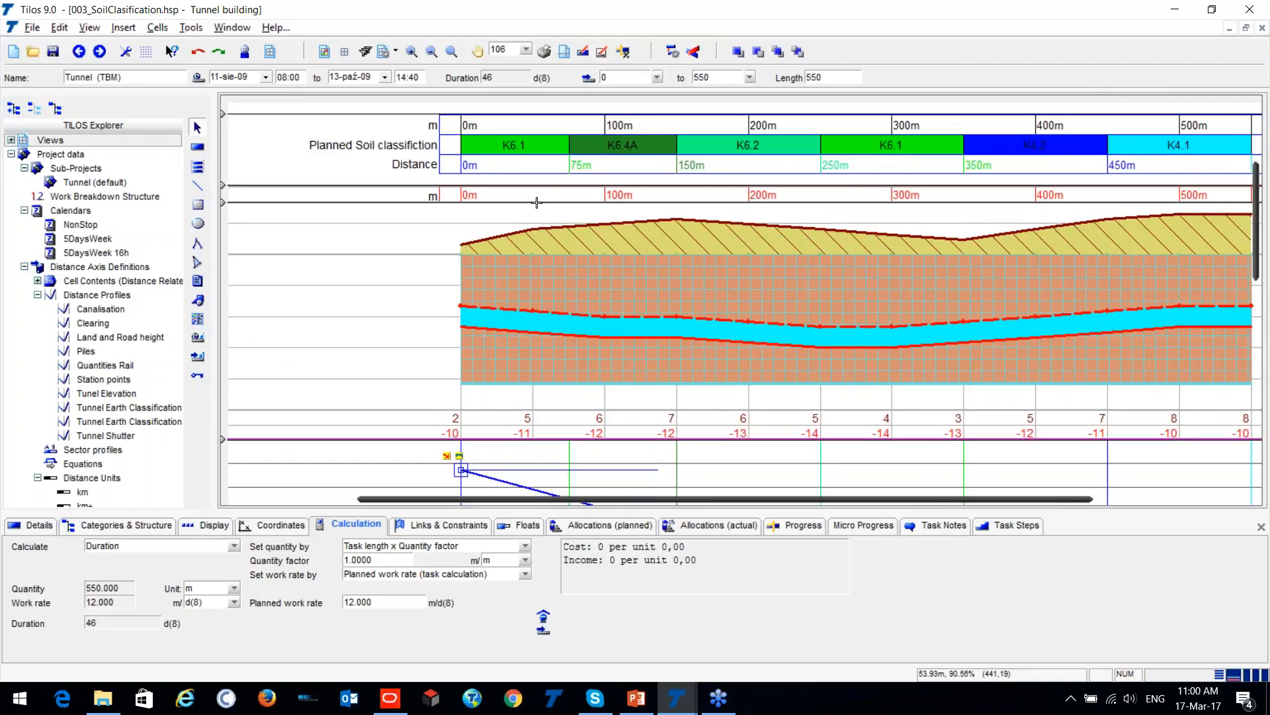
{"action": "scroll", "coordinate": [548, 185], "scroll_direction": "down", "scroll_amount": 2}
{"action": "left_click", "coordinate": [591, 179]}
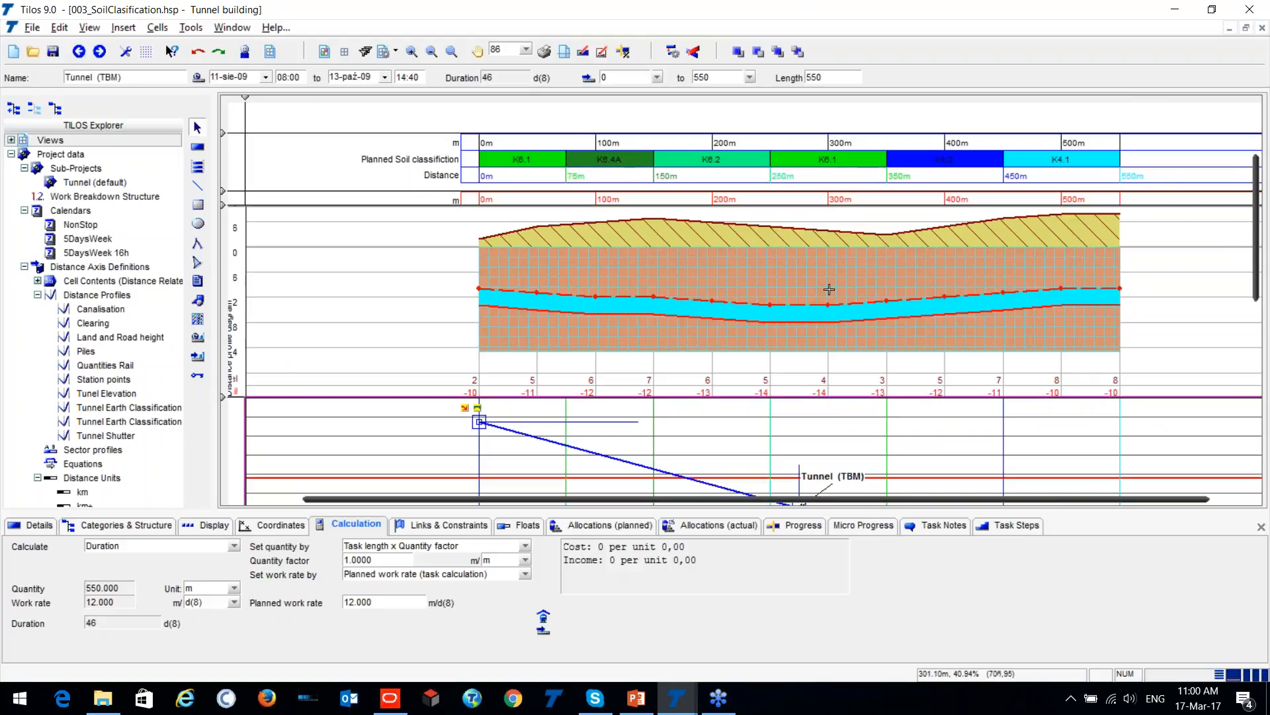
- Shrink the distance profile diagram to a narrow strip so the task line sits close beneath the soil classification
{"action": "left_click_drag", "start_coordinate": [224, 397], "coordinate": [244, 253]}
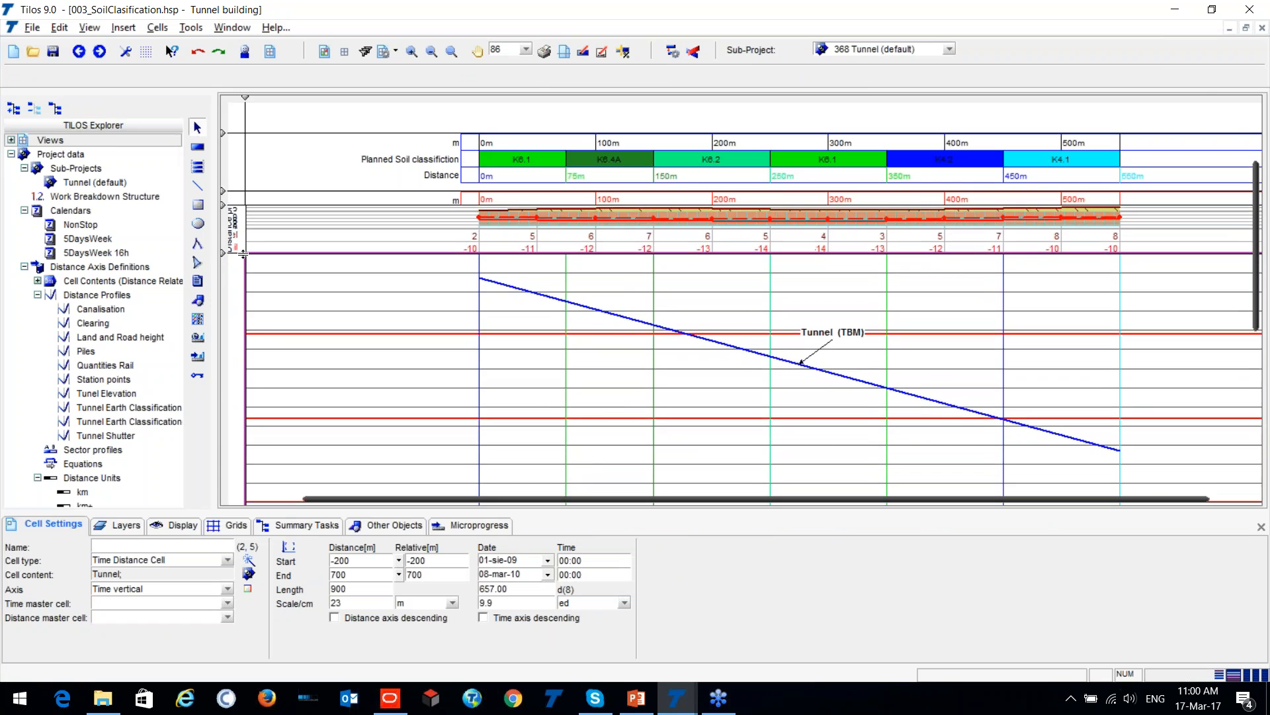
{"action": "scroll", "coordinate": [926, 354], "scroll_direction": "down", "scroll_amount": 1}
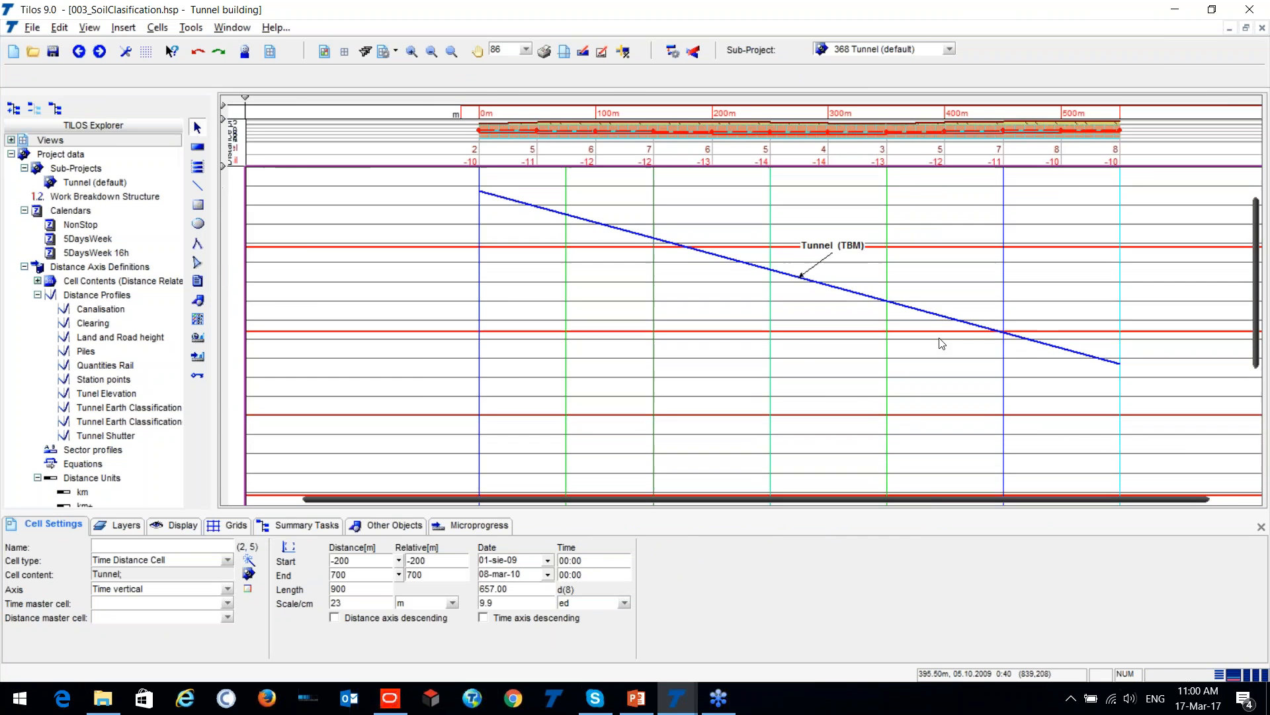
{"action": "scroll", "coordinate": [941, 344], "scroll_direction": "down", "scroll_amount": 1}
{"action": "scroll", "coordinate": [941, 344], "scroll_direction": "up", "scroll_amount": 1}
{"action": "scroll", "coordinate": [948, 317], "scroll_direction": "up", "scroll_amount": 1}
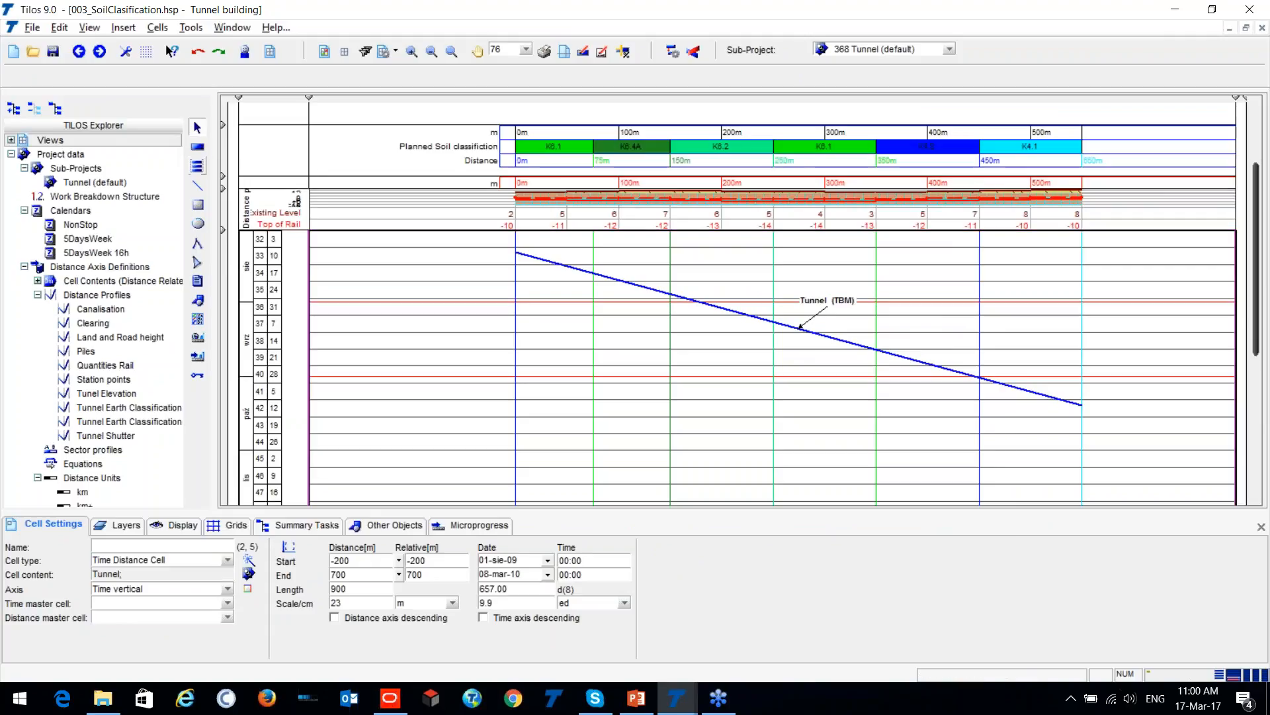
- Draw a task with the TBM_Planed Soil Classification template from the start of the Tunnel (TBM) line at 0 m to about 85 m
{"action": "left_click", "coordinate": [197, 147]}
{"action": "left_click", "coordinate": [405, 77]}
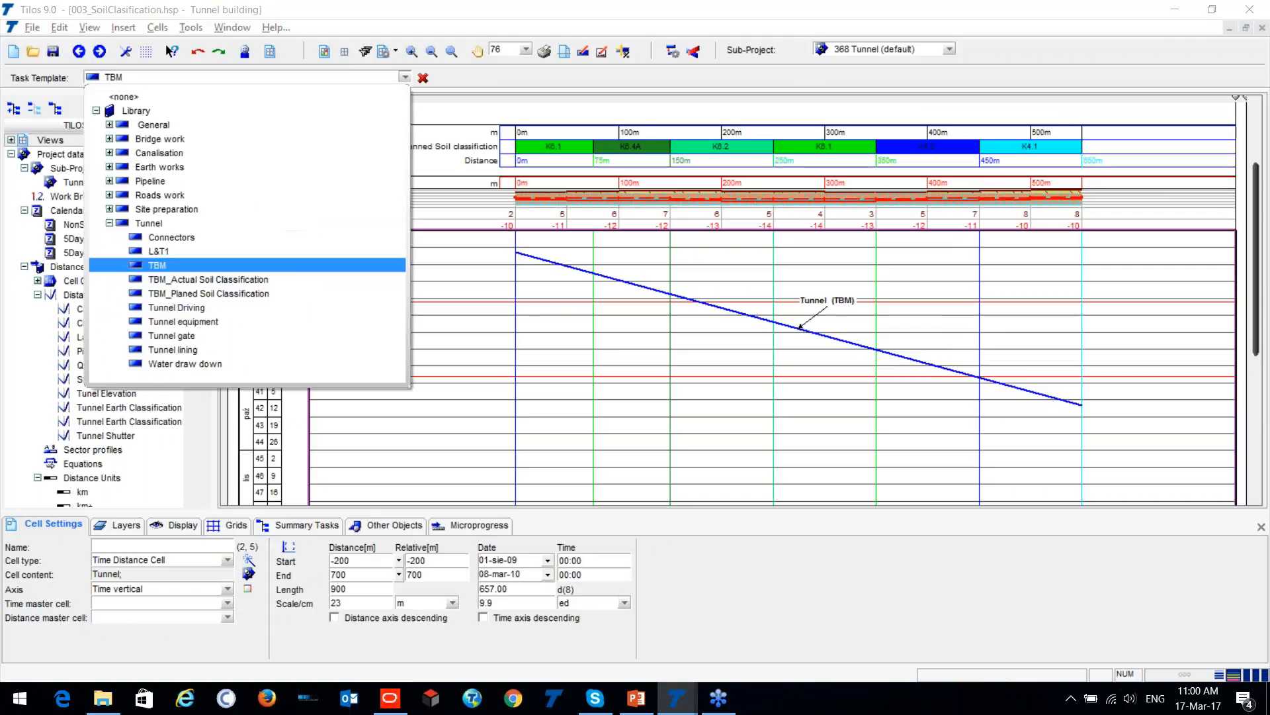
{"action": "left_click", "coordinate": [223, 294]}
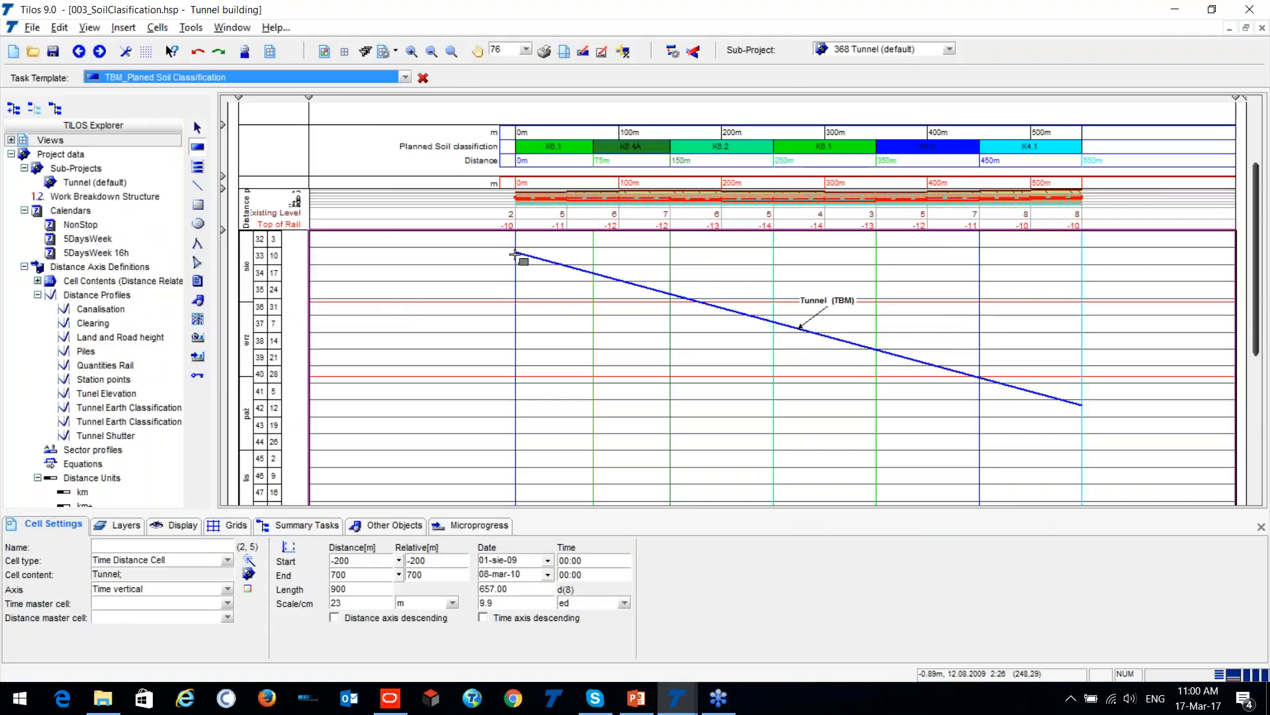
{"action": "left_click_drag", "start_coordinate": [517, 253], "coordinate": [601, 287]}
{"action": "scroll", "coordinate": [600, 288], "scroll_direction": "up", "scroll_amount": 2}
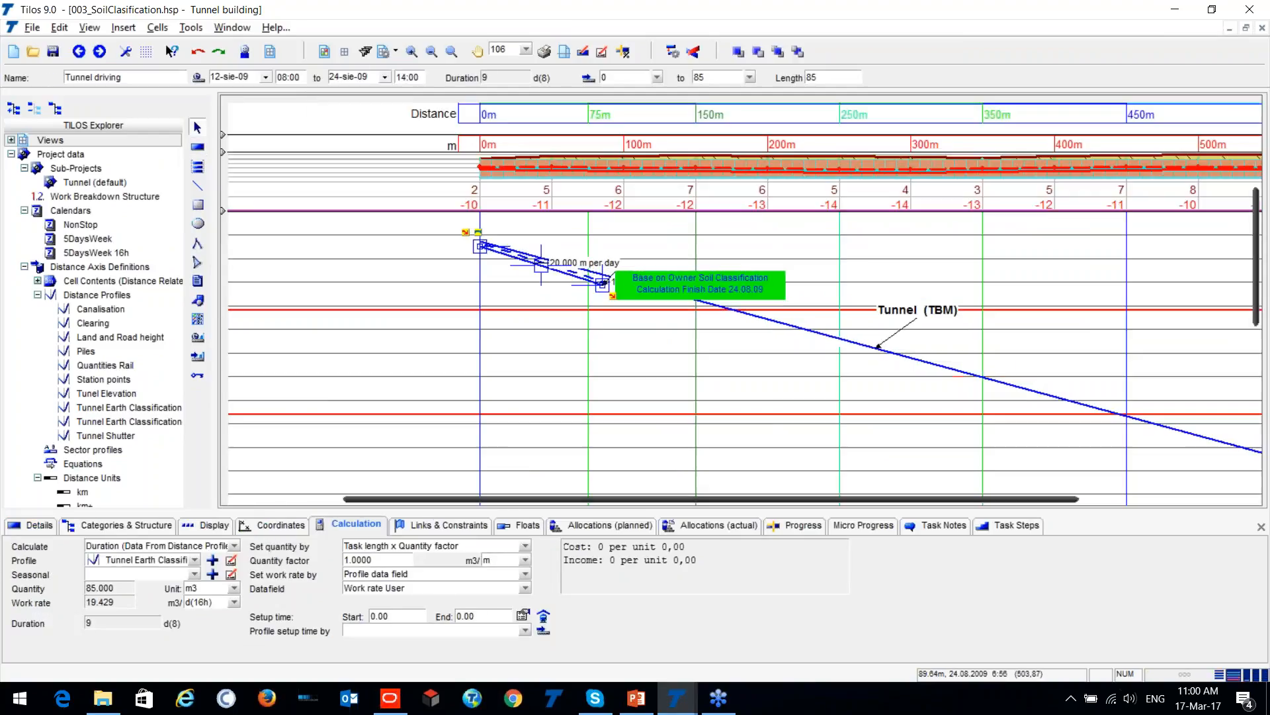
- Extend the end of the Tunnel driving task in stages to 260 m, 340 m and the tunnel's far end at 550 m
{"action": "left_click_drag", "start_coordinate": [735, 503], "coordinate": [855, 502]}
{"action": "left_click_drag", "start_coordinate": [434, 286], "coordinate": [682, 457]}
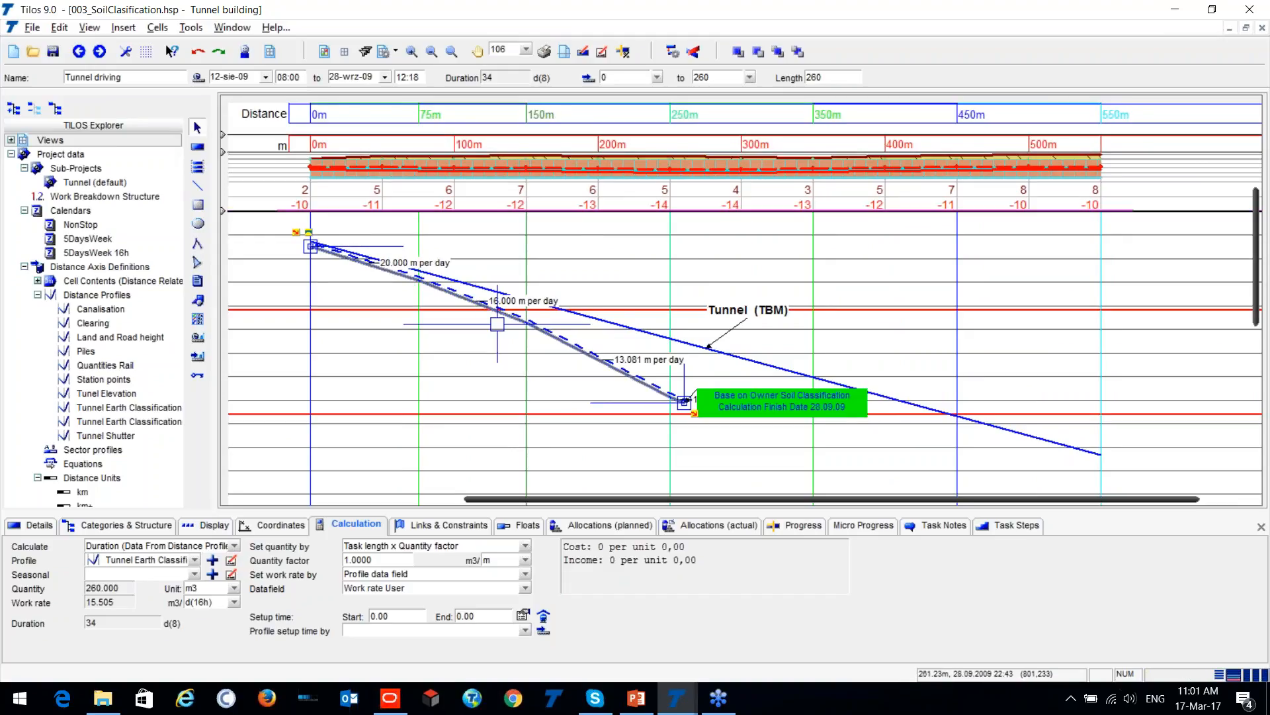
{"action": "left_click_drag", "start_coordinate": [685, 401], "coordinate": [839, 407]}
{"action": "scroll", "coordinate": [839, 408], "scroll_direction": "down", "scroll_amount": 1}
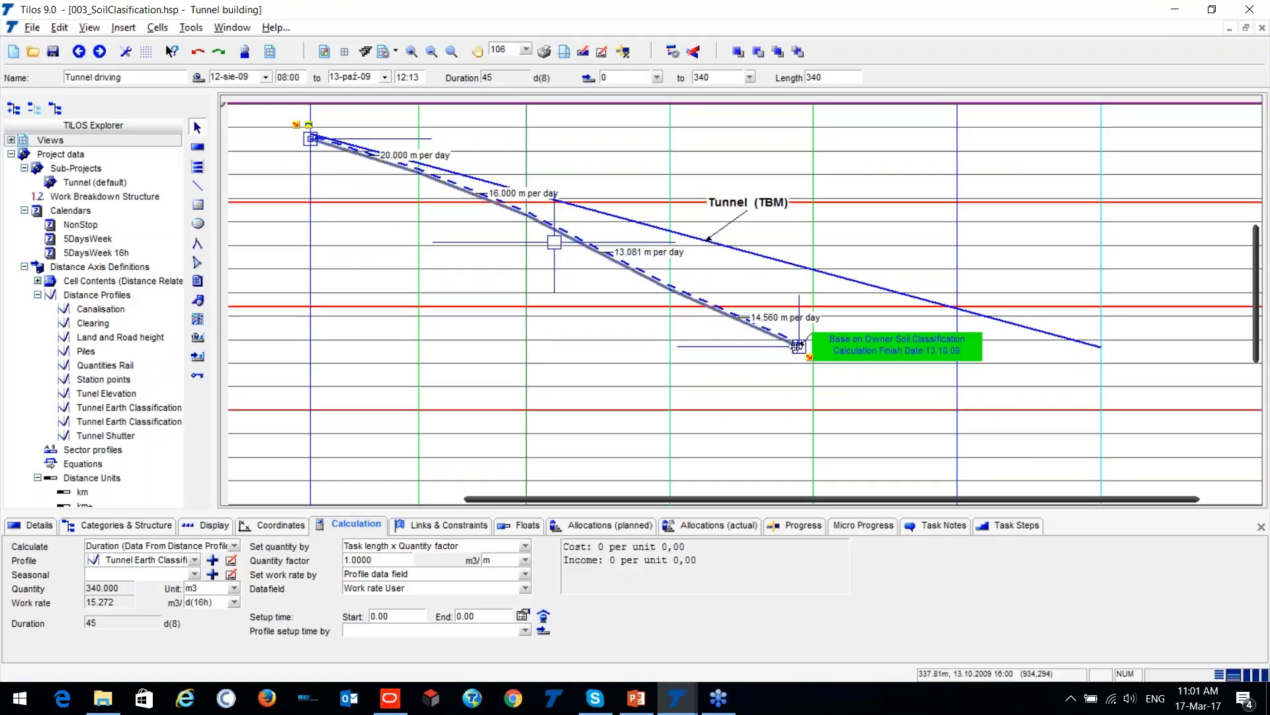
{"action": "left_click_drag", "start_coordinate": [801, 347], "coordinate": [1102, 442]}
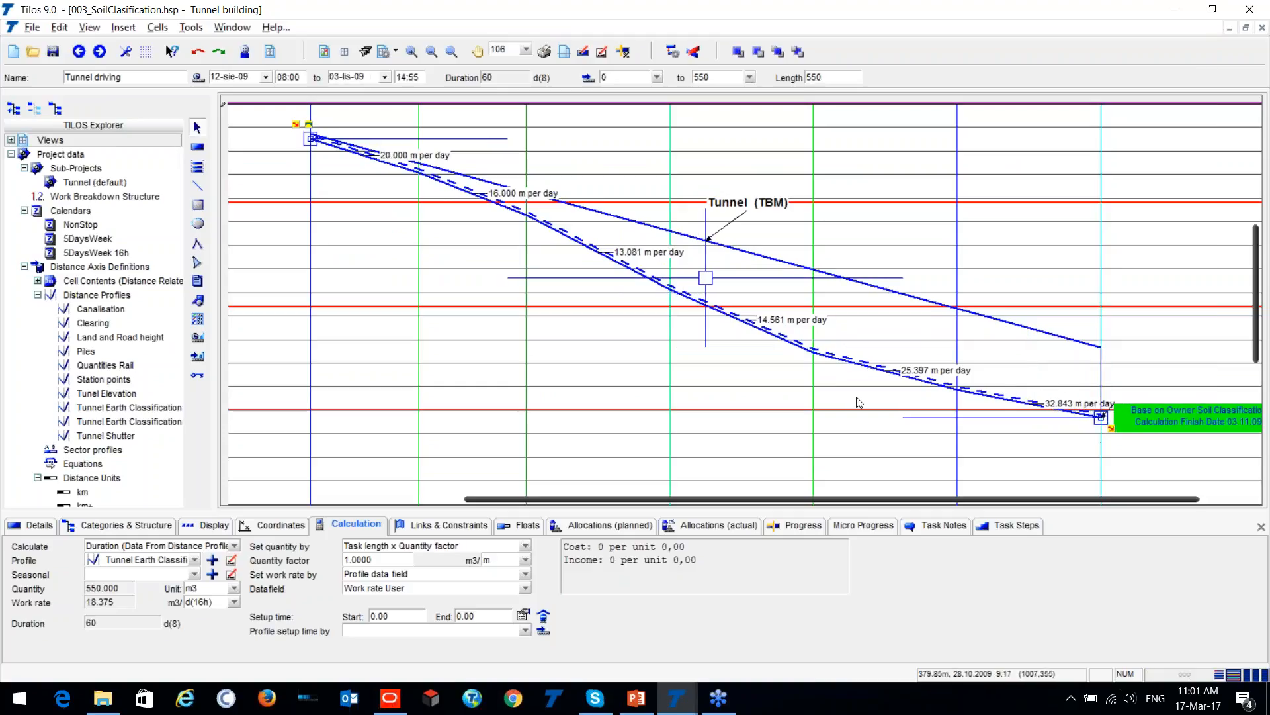
- Expand the collapsed Actual Soil classification row between the planned soil classification and the distance profile diagram
{"action": "scroll", "coordinate": [736, 373], "scroll_direction": "down", "scroll_amount": 3}
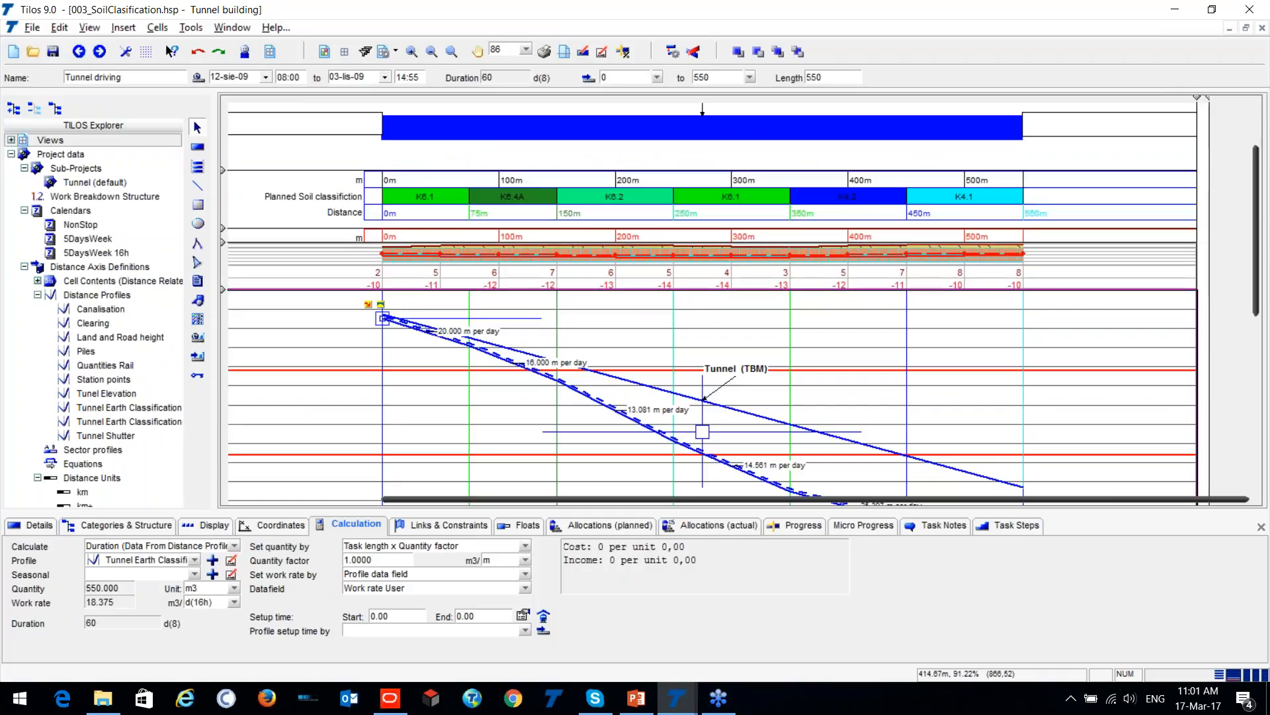
{"action": "scroll", "coordinate": [1034, 390], "scroll_direction": "down", "scroll_amount": 4}
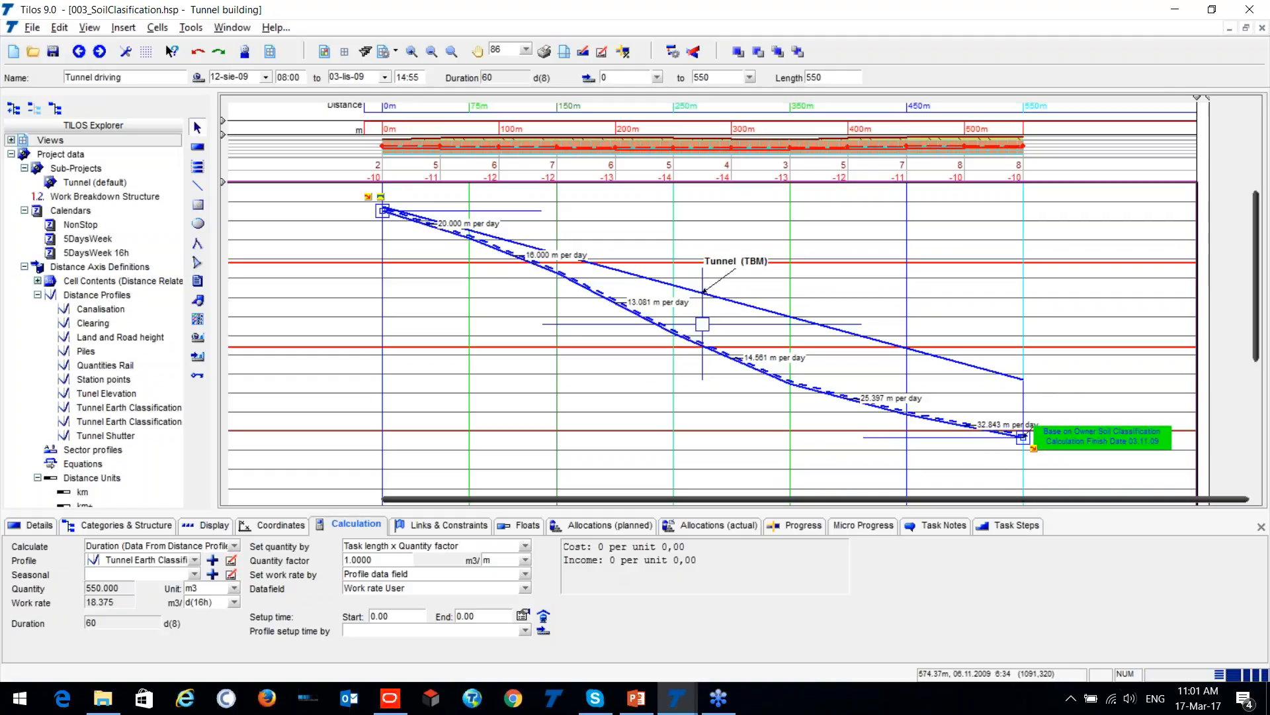
{"action": "left_click", "coordinate": [1138, 452]}
{"action": "left_click", "coordinate": [1089, 437]}
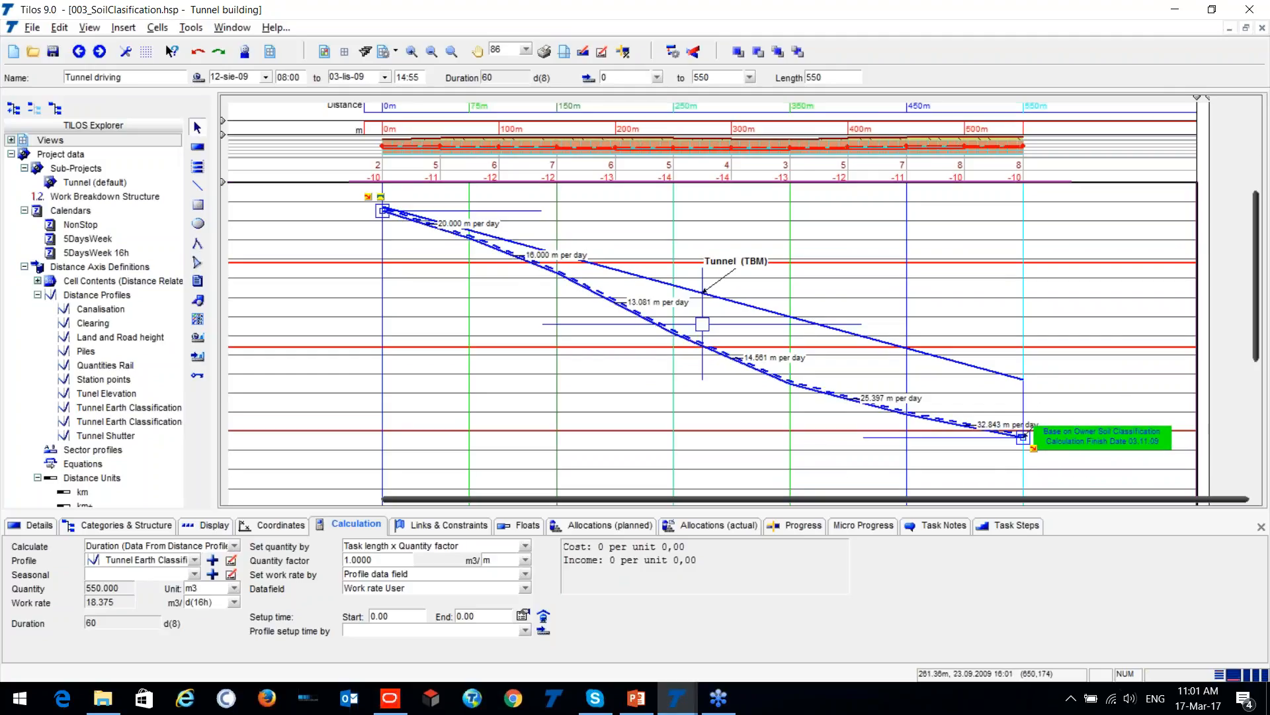
{"action": "scroll", "coordinate": [311, 232], "scroll_direction": "up", "scroll_amount": 1}
{"action": "scroll", "coordinate": [300, 244], "scroll_direction": "down", "scroll_amount": 1}
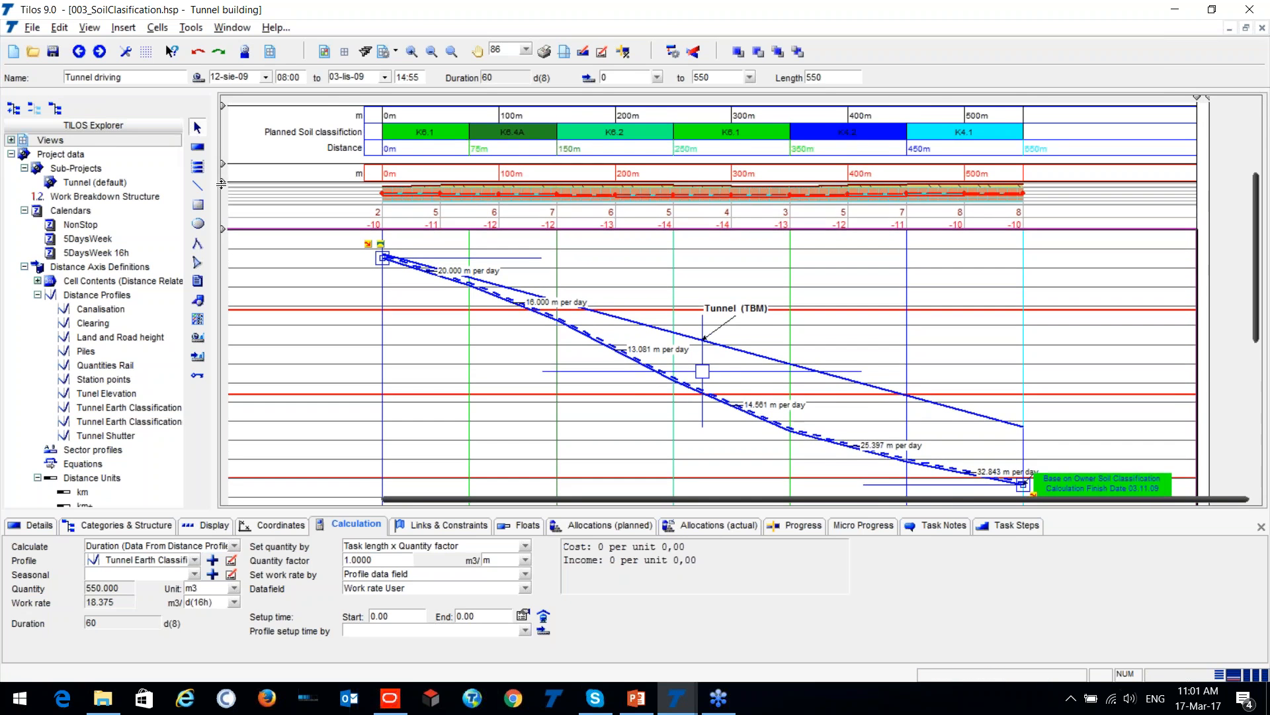
{"action": "left_click_drag", "start_coordinate": [223, 177], "coordinate": [221, 216]}
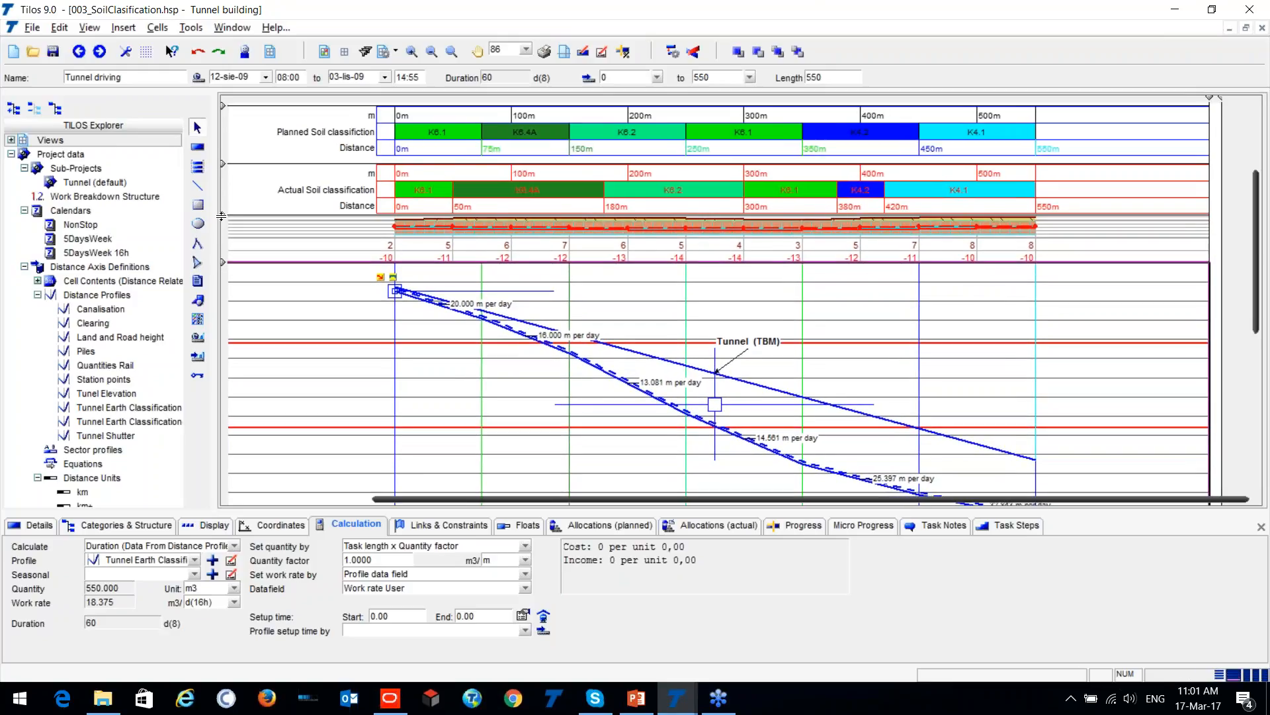
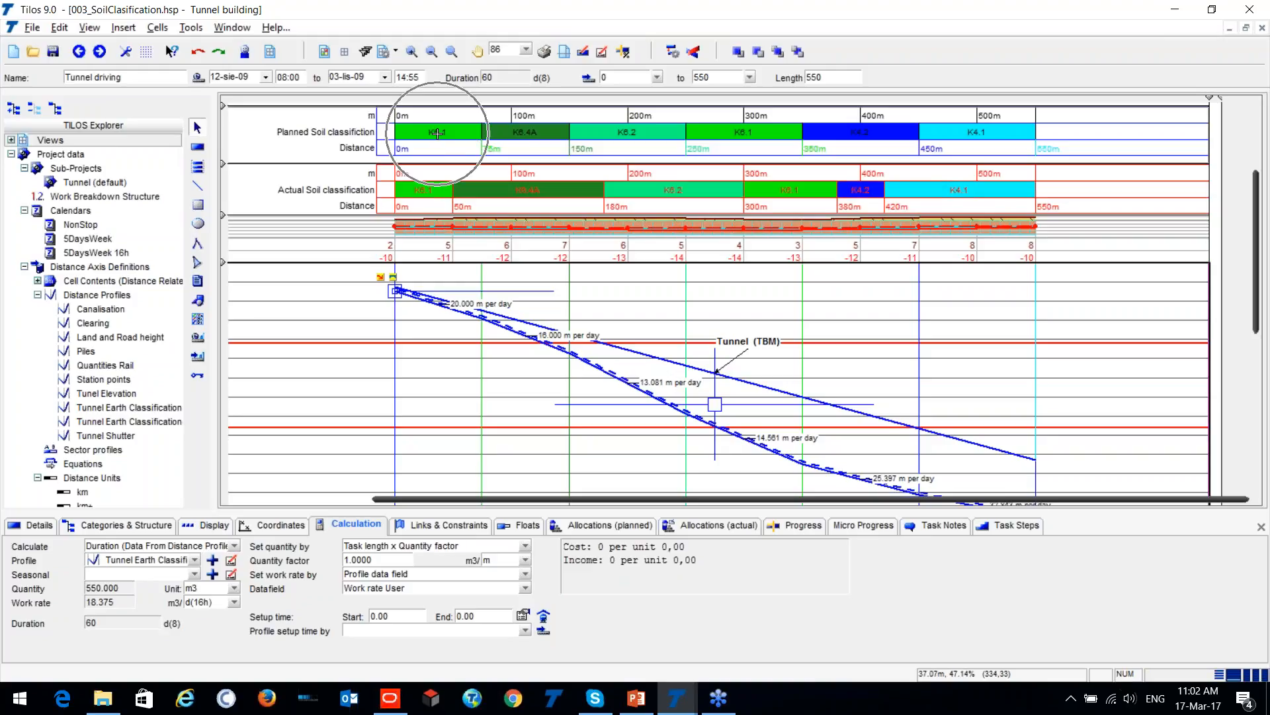
- Compare the Planned and Actual Soil classification rows along the tunnel, checking where the soil classes change
{"action": "scroll", "coordinate": [434, 133], "scroll_direction": "up", "scroll_amount": 2}
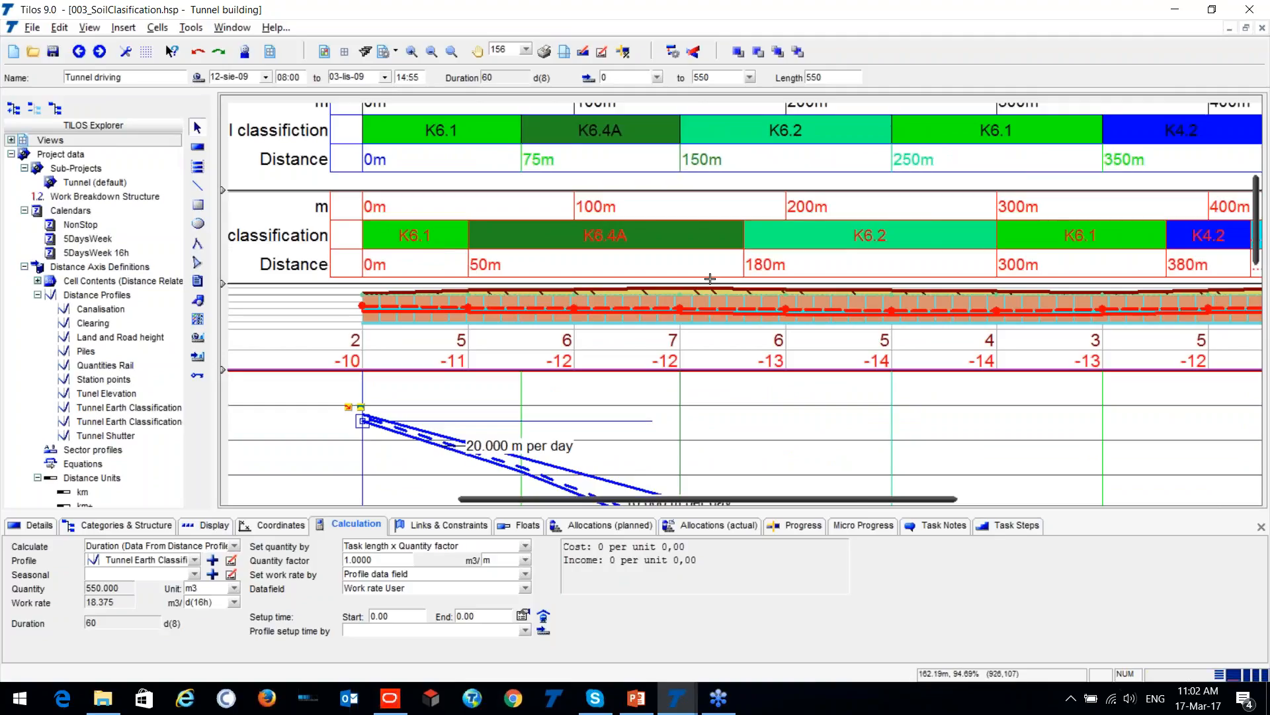
{"action": "key", "text": "ctrl"}
{"action": "key", "text": "ctrl"}
{"action": "key", "text": "ctrl"}
{"action": "key", "text": "ctrl"}
{"action": "key", "text": "ctrl"}
{"action": "scroll", "coordinate": [654, 252], "scroll_direction": "down", "scroll_amount": 5}
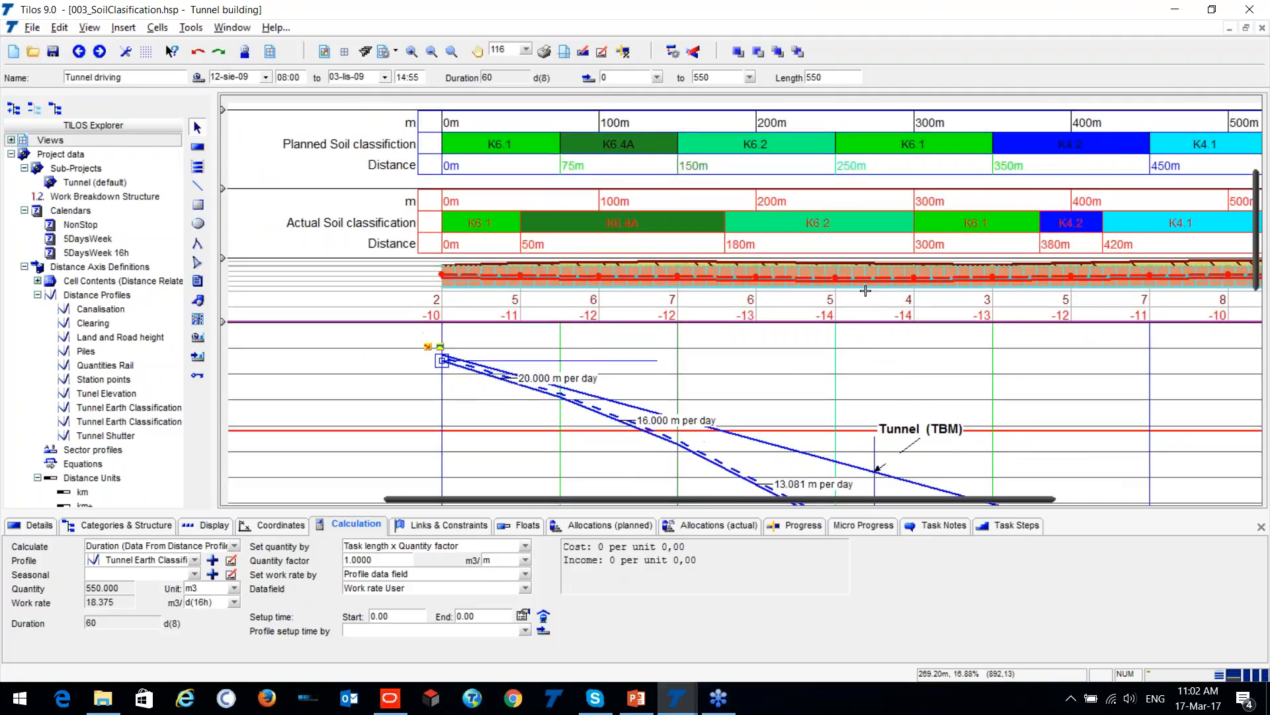
{"action": "scroll", "coordinate": [866, 290], "scroll_direction": "down", "scroll_amount": 3}
{"action": "scroll", "coordinate": [771, 283], "scroll_direction": "right", "scroll_amount": 3}
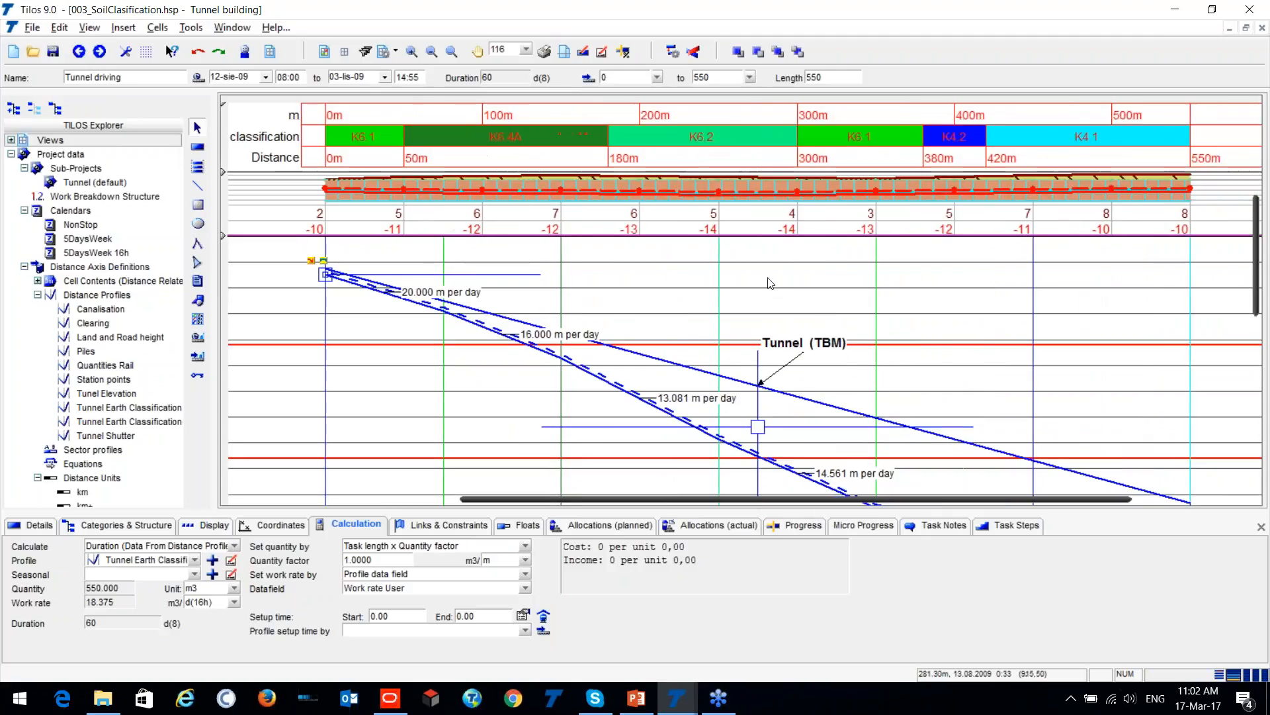
- Draw a task with the TBM_Actual Soil Classification template from the start of the tunnel at 0 m to its far end at 550 m
{"action": "scroll", "coordinate": [788, 298], "scroll_direction": "down", "scroll_amount": 3}
{"action": "scroll", "coordinate": [811, 317], "scroll_direction": "down", "scroll_amount": 5}
{"action": "scroll", "coordinate": [812, 317], "scroll_direction": "up", "scroll_amount": 1}
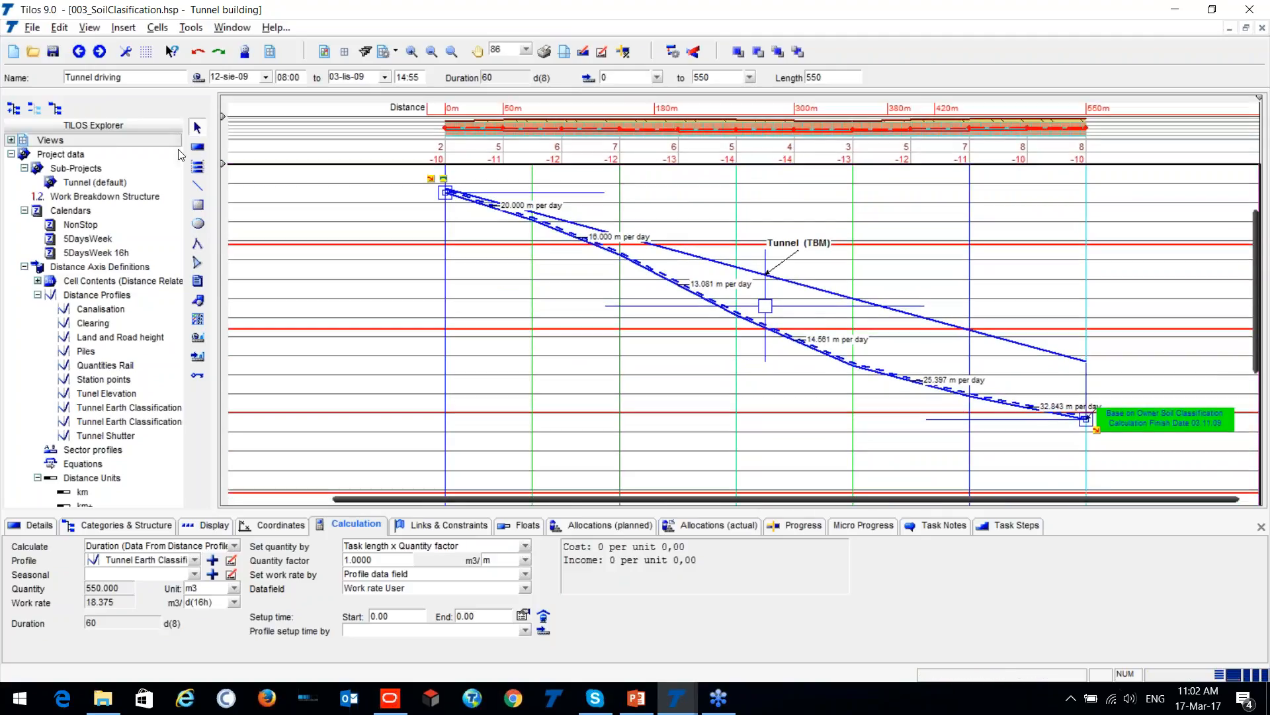
{"action": "key", "text": "Escape"}
{"action": "left_click", "coordinate": [207, 78]}
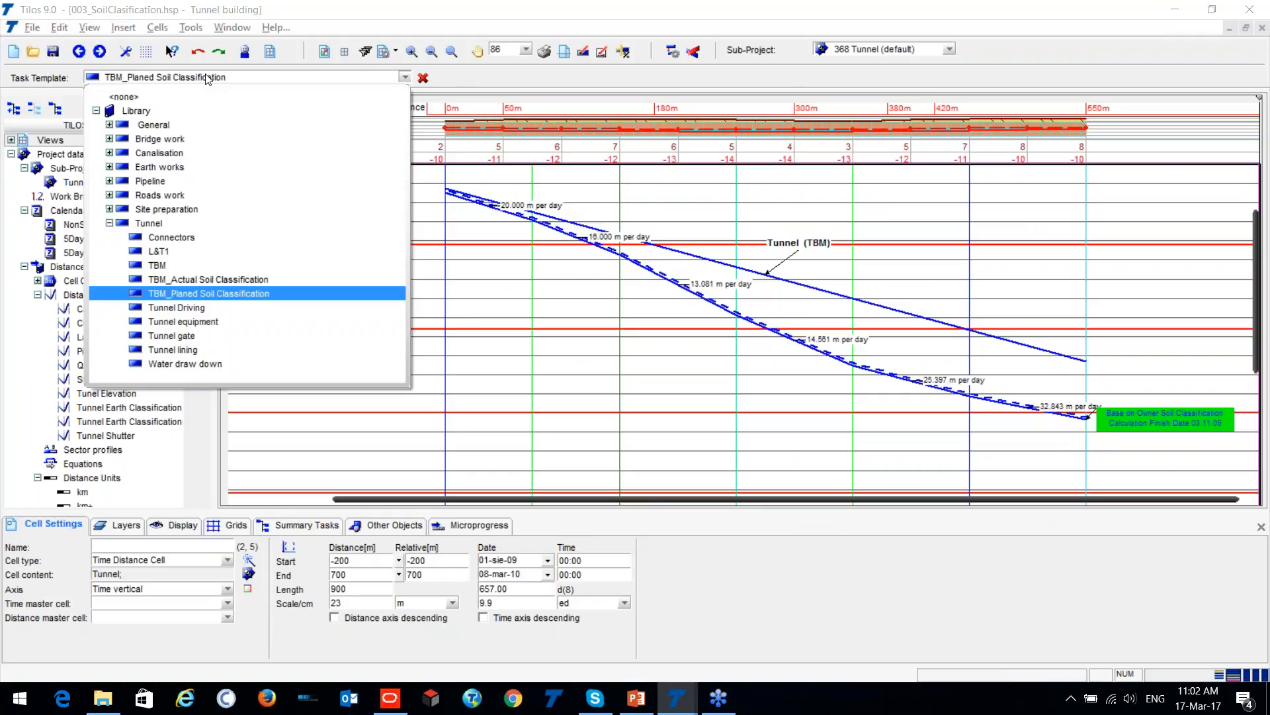
{"action": "left_click", "coordinate": [221, 279]}
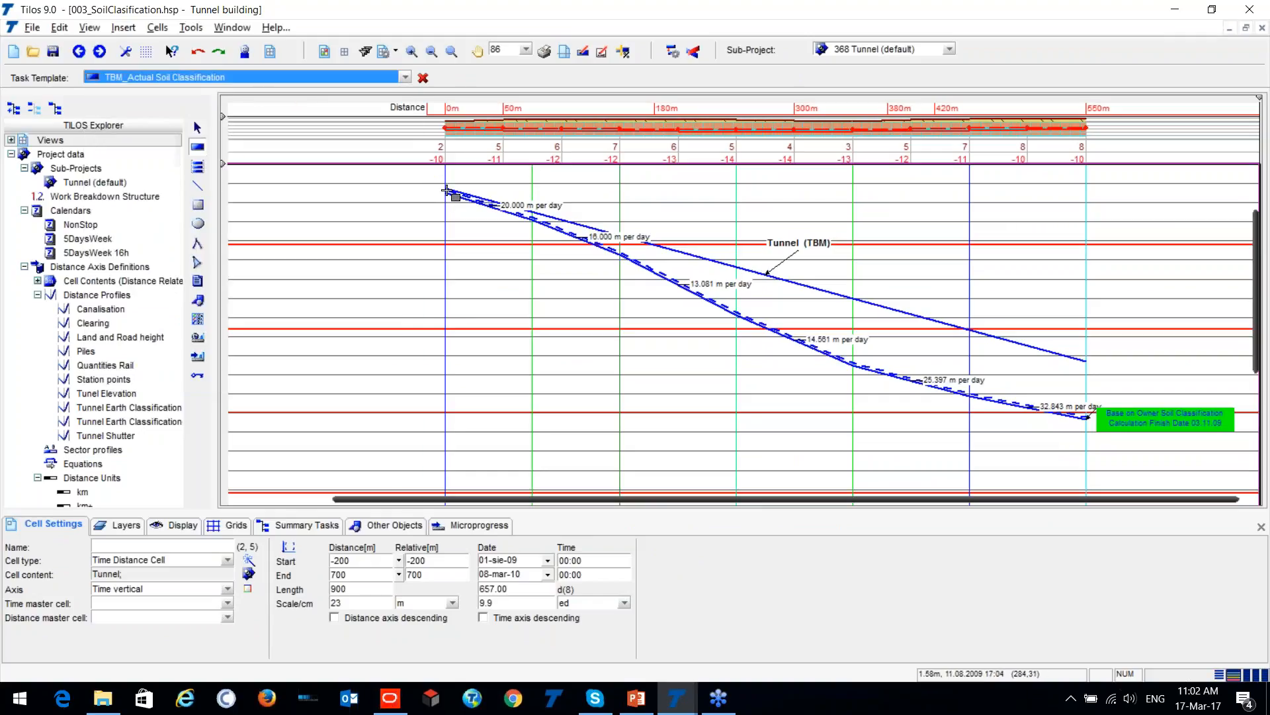
{"action": "mouse_move", "coordinate": [447, 190]}
{"action": "left_mouse_down"}
{"action": "mouse_move", "coordinate": [527, 221]}
{"action": "mouse_move", "coordinate": [634, 319]}
{"action": "mouse_move", "coordinate": [784, 411]}
{"action": "mouse_move", "coordinate": [960, 456]}
{"action": "mouse_move", "coordinate": [1067, 462]}
{"action": "mouse_move", "coordinate": [1087, 447]}
{"action": "left_mouse_up"}
{"action": "left_click", "coordinate": [839, 387]}
{"action": "left_click", "coordinate": [823, 371]}
{"action": "left_click", "coordinate": [562, 198]}
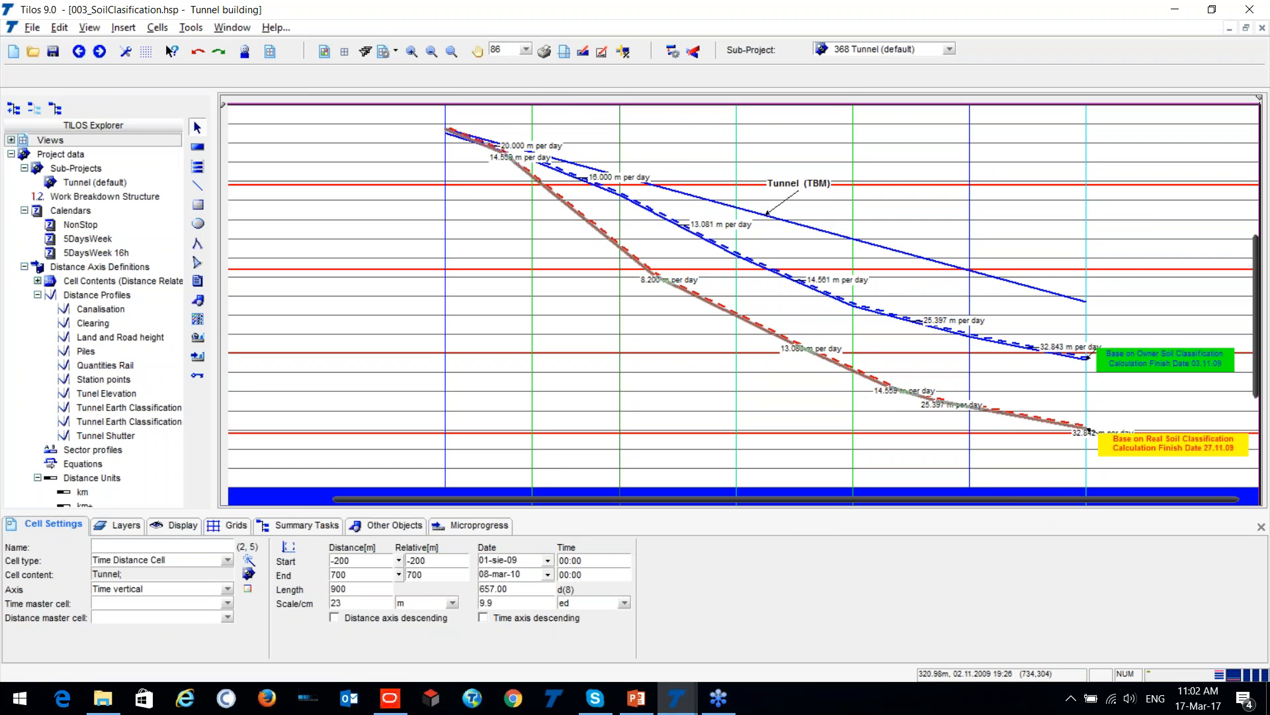
- Examine the ends of the three tunnel task lines and the calculation settings of the Tunnel (TBM) and planned-classification Tunnel driving tasks
{"action": "scroll", "coordinate": [972, 349], "scroll_direction": "up", "scroll_amount": 2}
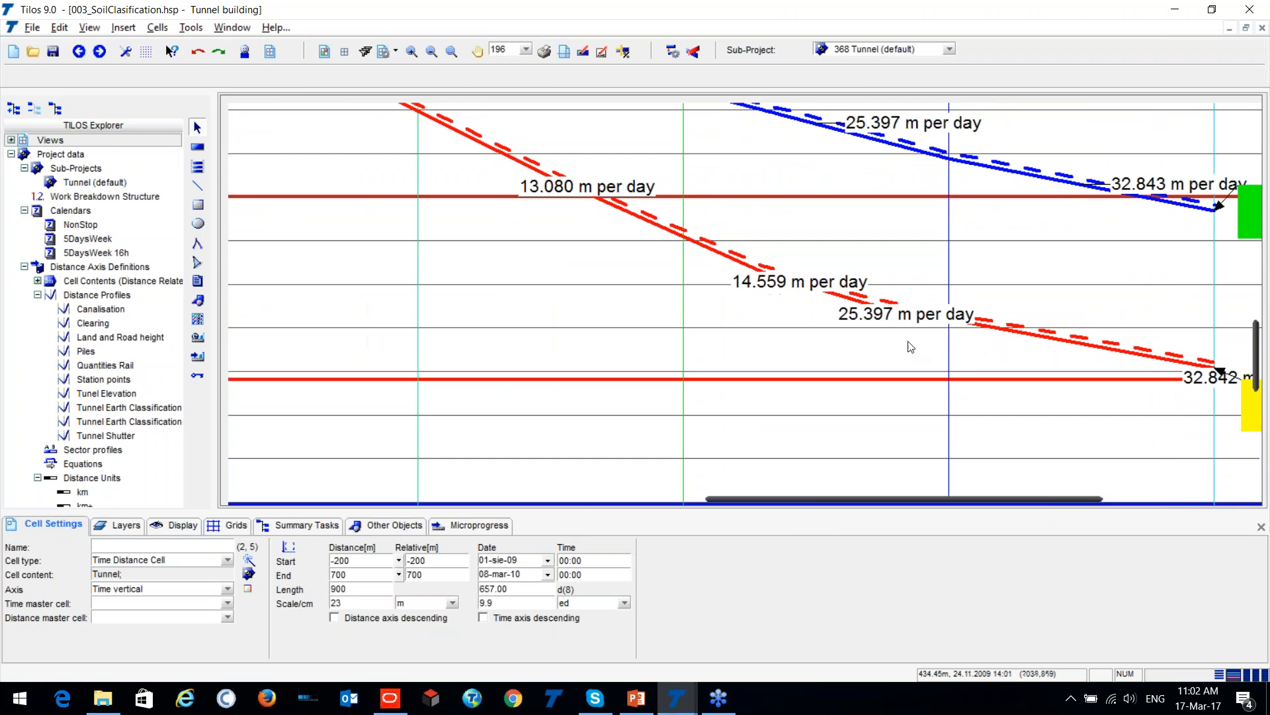
{"action": "scroll", "coordinate": [972, 349], "scroll_direction": "down", "scroll_amount": 3}
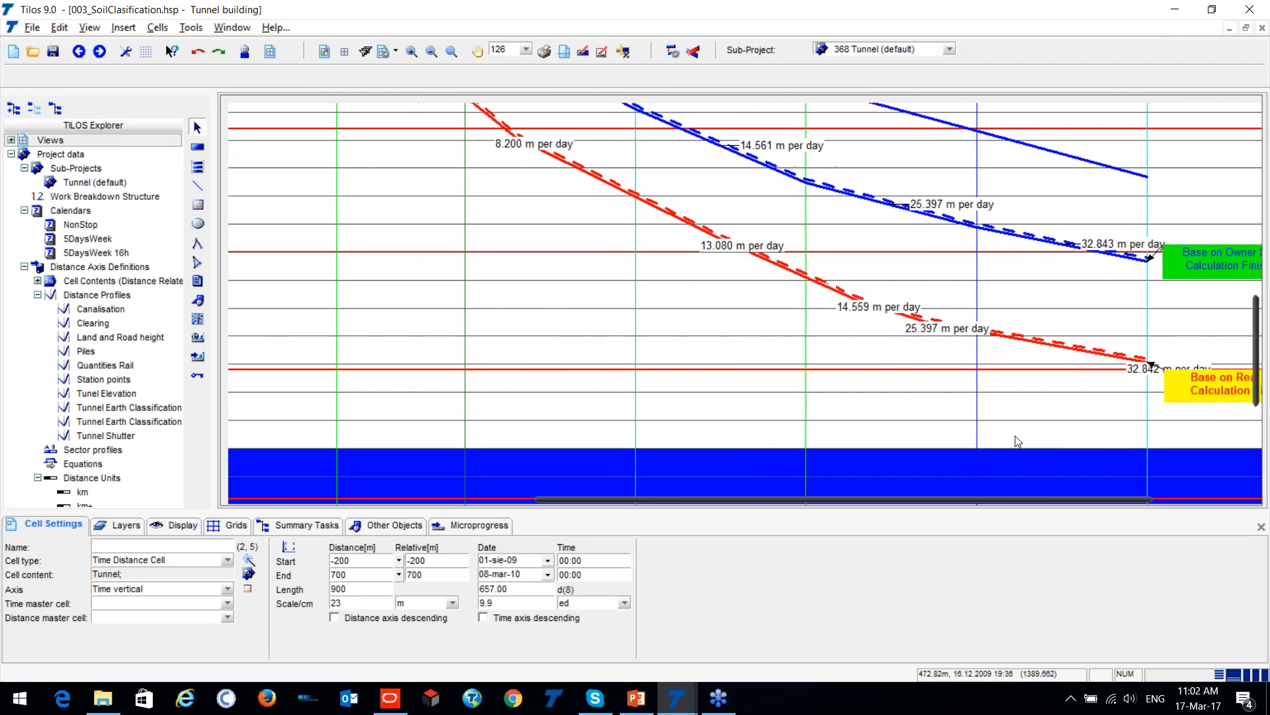
{"action": "left_click_drag", "start_coordinate": [976, 499], "coordinate": [1118, 482]}
{"action": "scroll", "coordinate": [1033, 327], "scroll_direction": "up", "scroll_amount": 3}
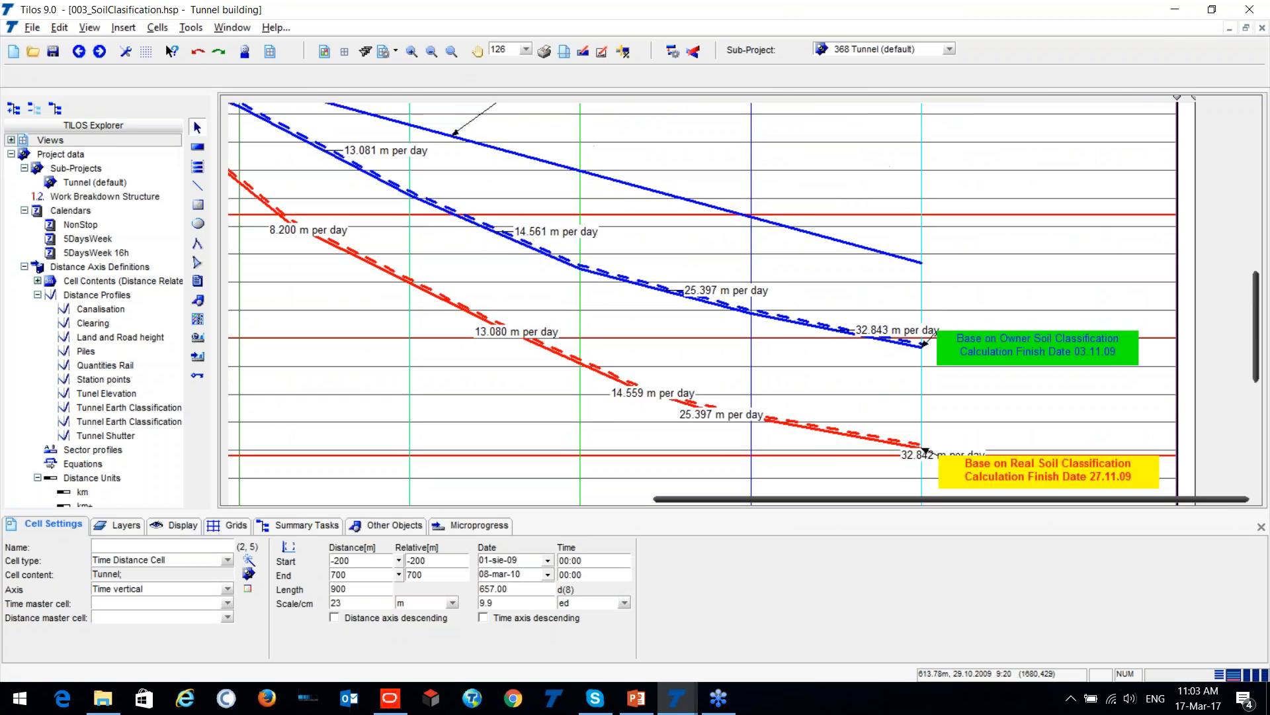
{"action": "scroll", "coordinate": [874, 272], "scroll_direction": "up", "scroll_amount": 1}
{"action": "left_click", "coordinate": [872, 270]}
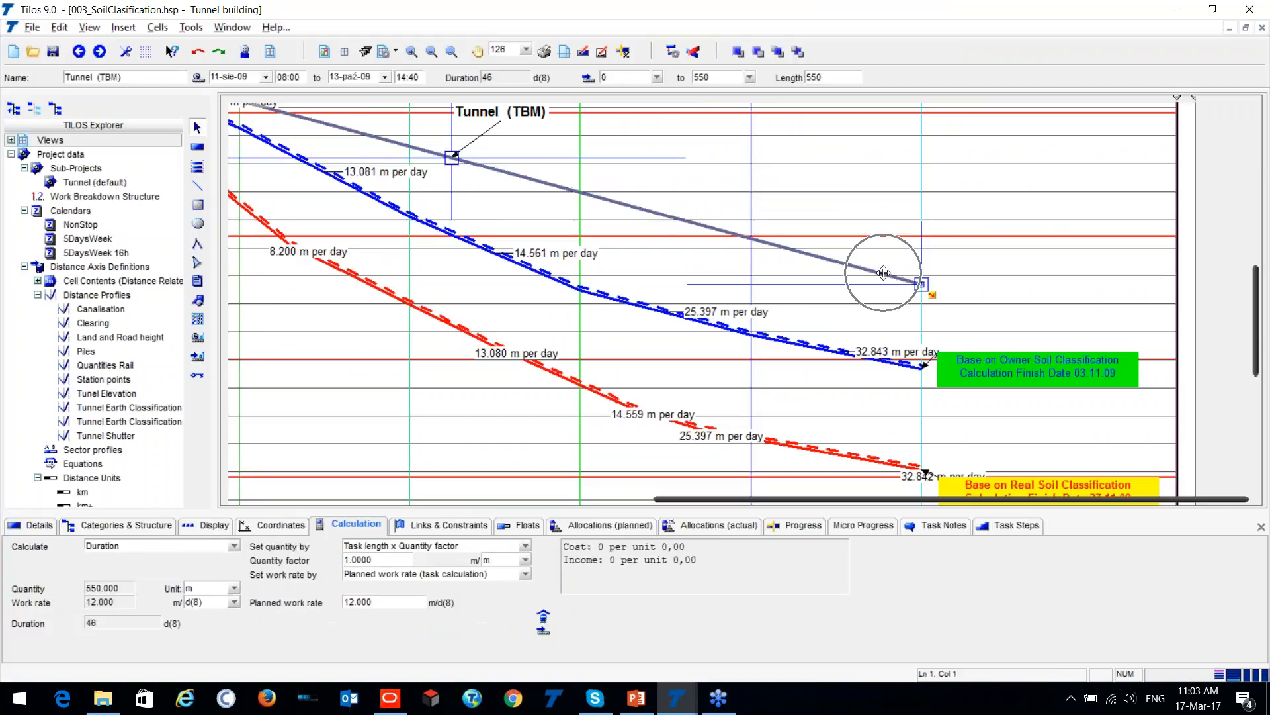
{"action": "key", "text": "ctrl"}
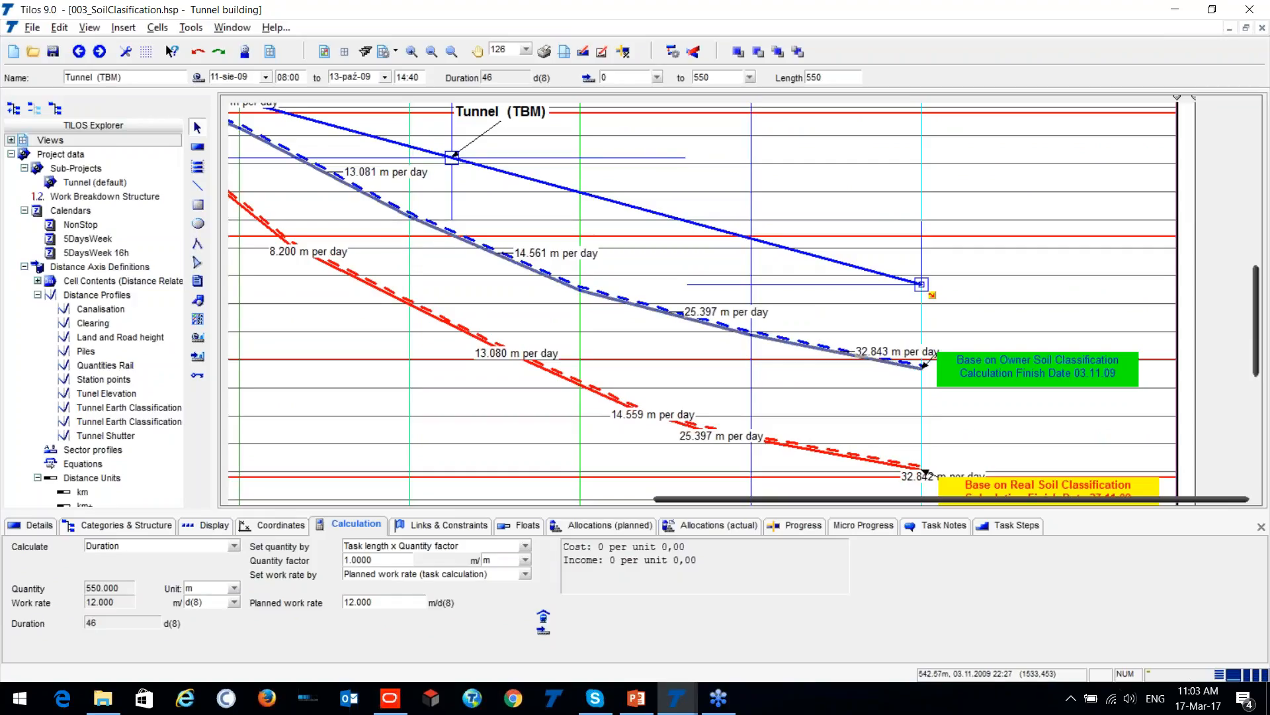
{"action": "left_click", "coordinate": [910, 369]}
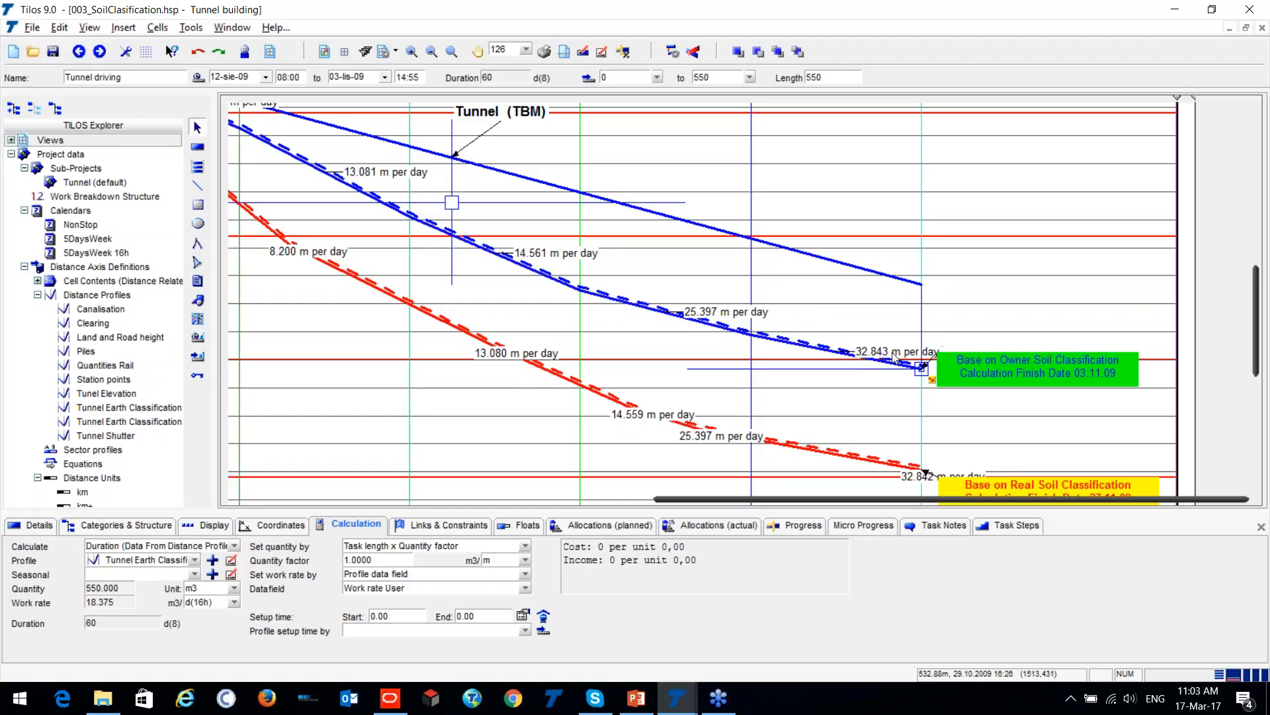
- Compare the finish-date labels for the owner and real soil classifications, and review the three task lines against the classification rows
{"action": "scroll", "coordinate": [894, 357], "scroll_direction": "down", "scroll_amount": 1}
{"action": "scroll", "coordinate": [895, 358], "scroll_direction": "down", "scroll_amount": 2}
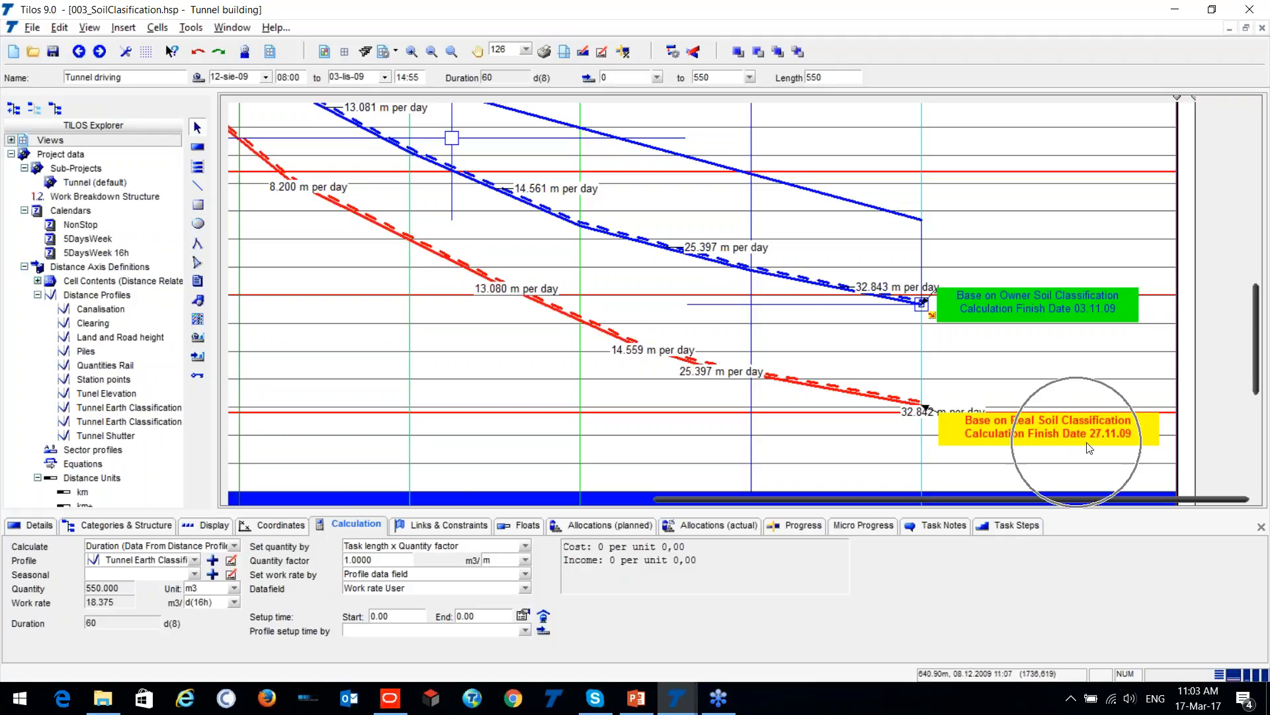
{"action": "key", "text": "ctrl"}
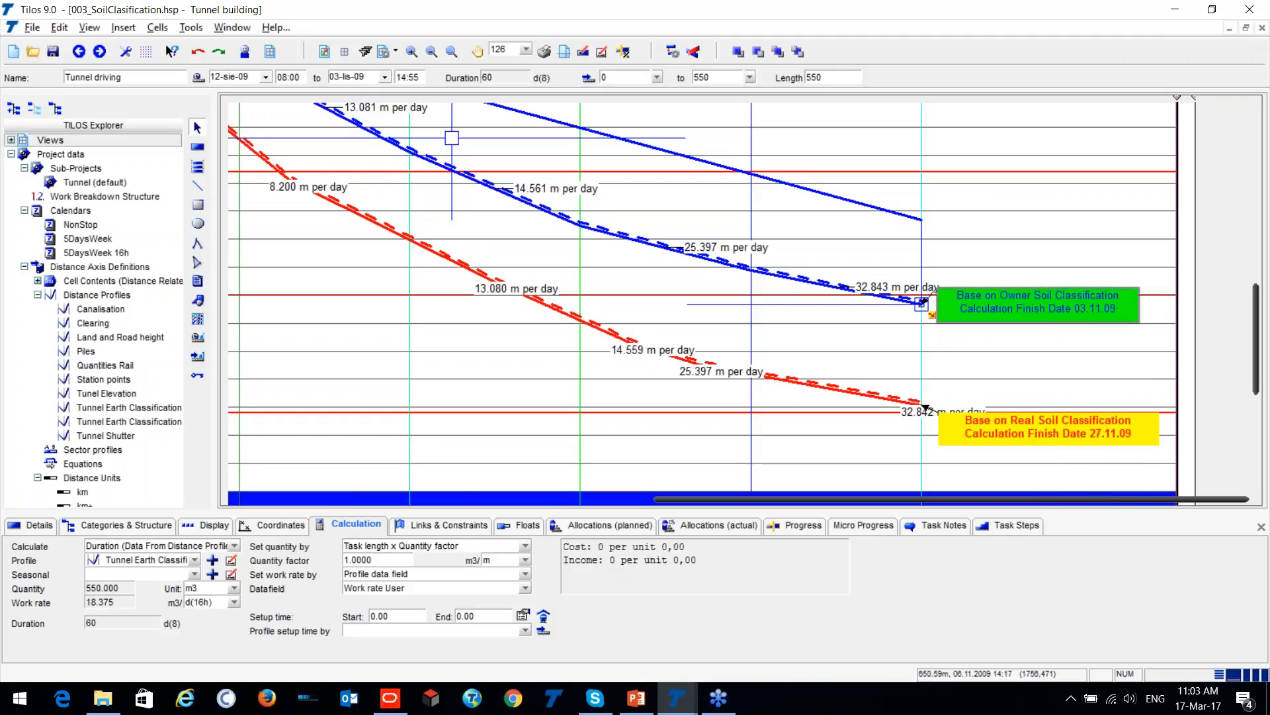
{"action": "key", "text": "ctrl"}
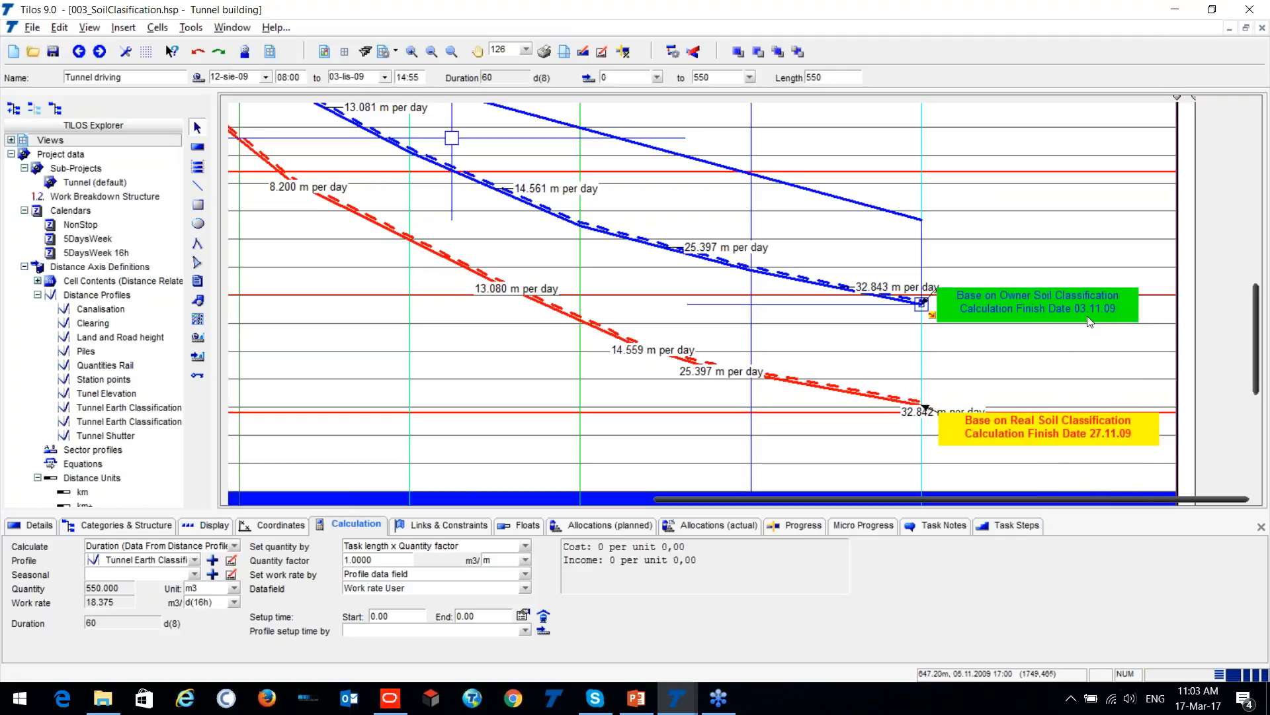
{"action": "key", "text": "ctrl"}
{"action": "key", "text": "ctrl"}
{"action": "left_click", "coordinate": [329, 315]}
{"action": "scroll", "coordinate": [329, 315], "scroll_direction": "down", "scroll_amount": 1}
{"action": "left_click_drag", "start_coordinate": [670, 498], "coordinate": [527, 522]}
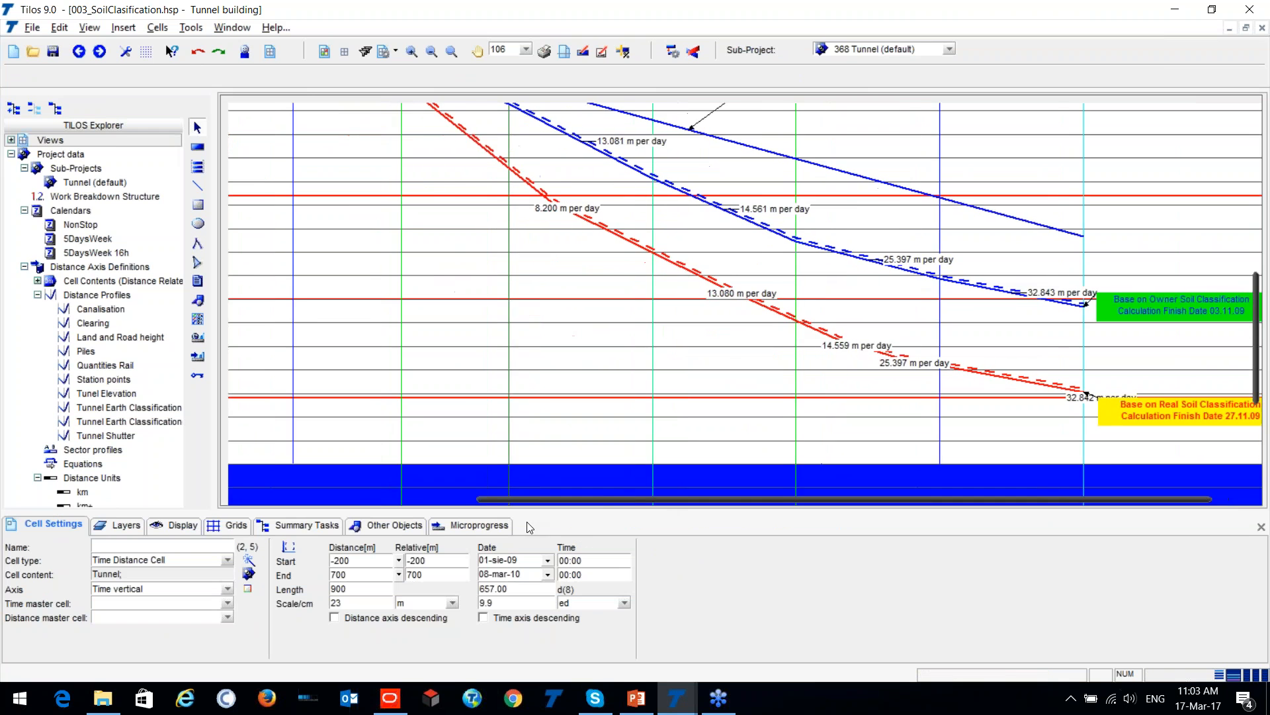
{"action": "scroll", "coordinate": [447, 363], "scroll_direction": "down", "scroll_amount": 1}
{"action": "scroll", "coordinate": [448, 352], "scroll_direction": "up", "scroll_amount": 3}
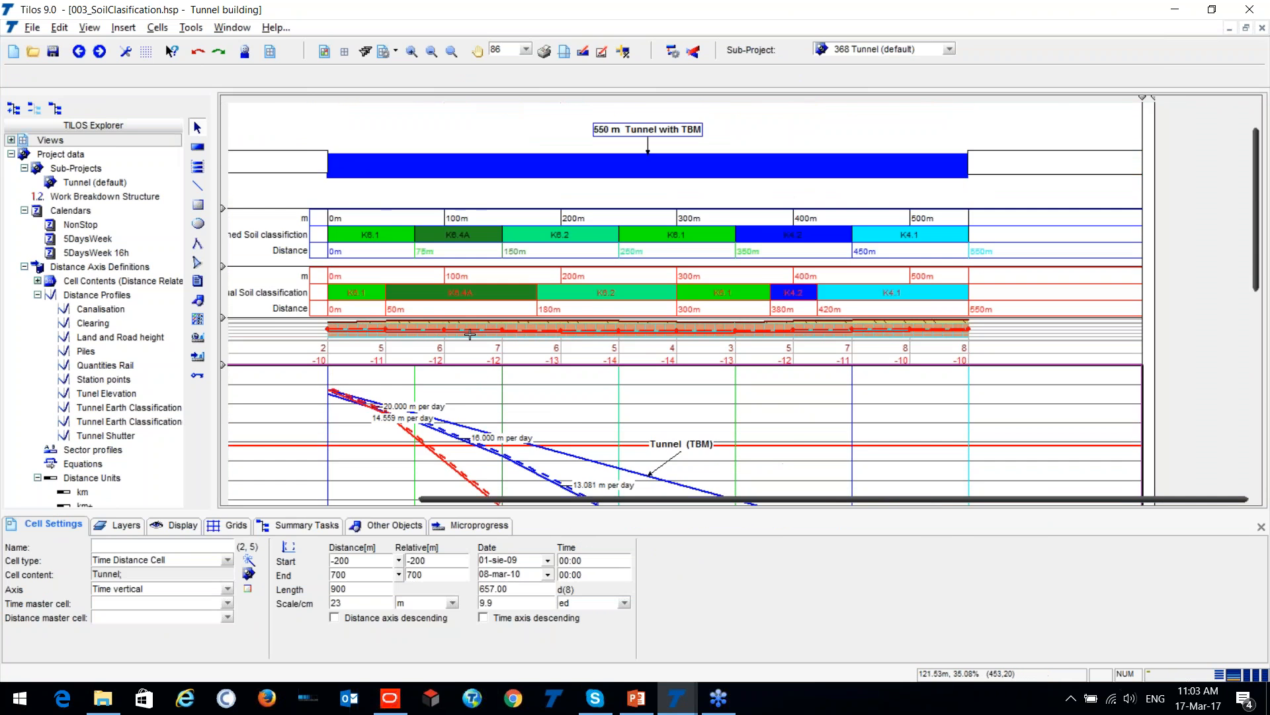
{"action": "scroll", "coordinate": [470, 334], "scroll_direction": "down", "scroll_amount": 5}
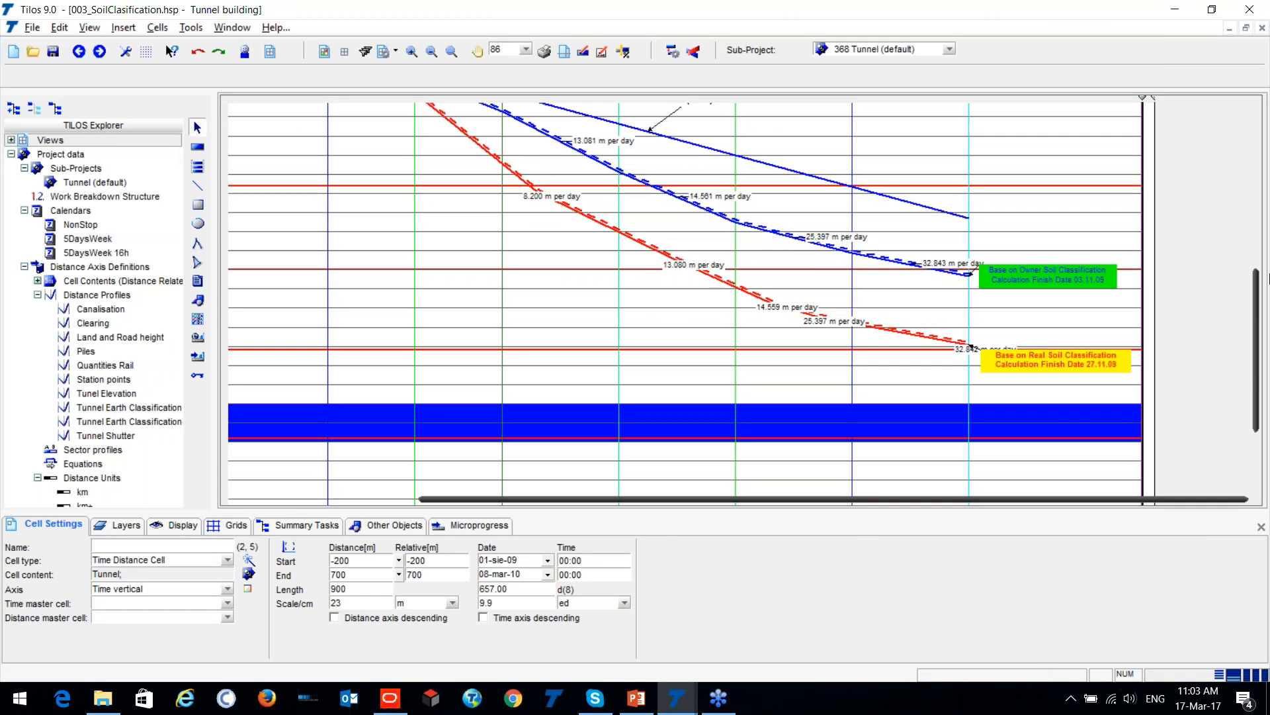
{"action": "scroll", "coordinate": [470, 311], "scroll_direction": "up", "scroll_amount": 3}
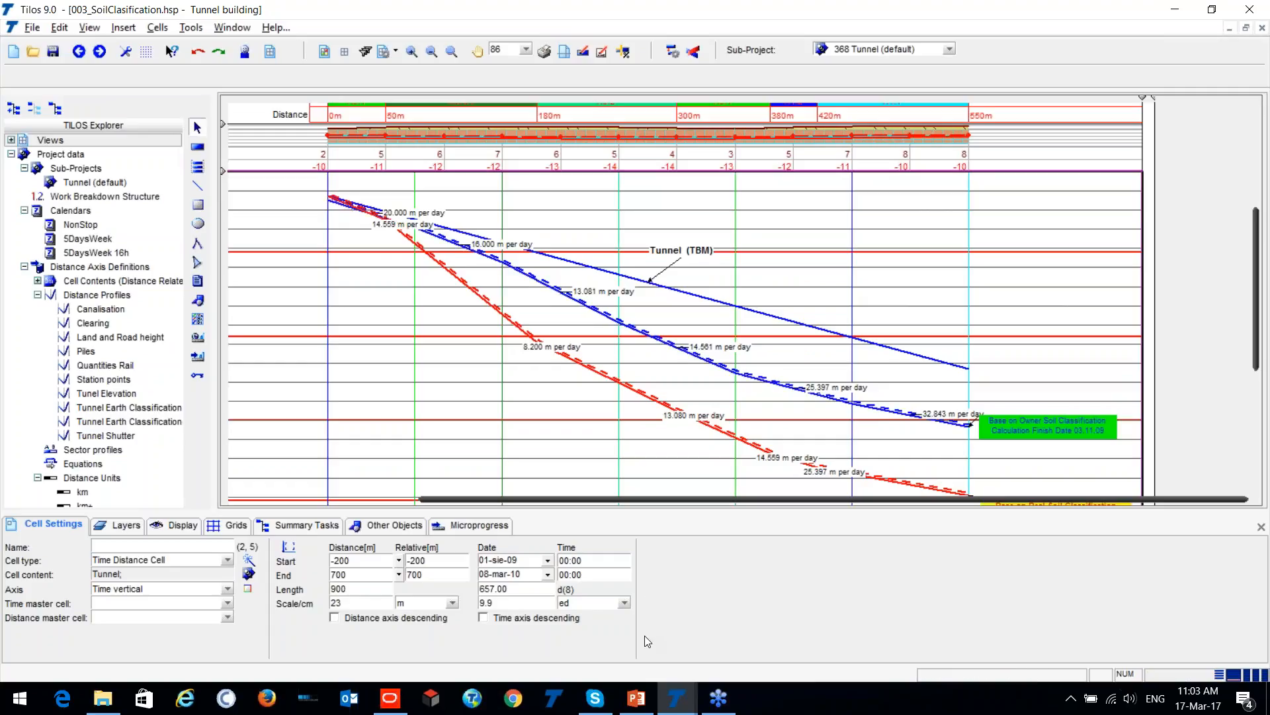
- Switch to Primavera P6 and examine the Qatar project's activities with their start and end distances, including the Stairs activity under Al Wahda
{"action": "left_click", "coordinate": [391, 698]}
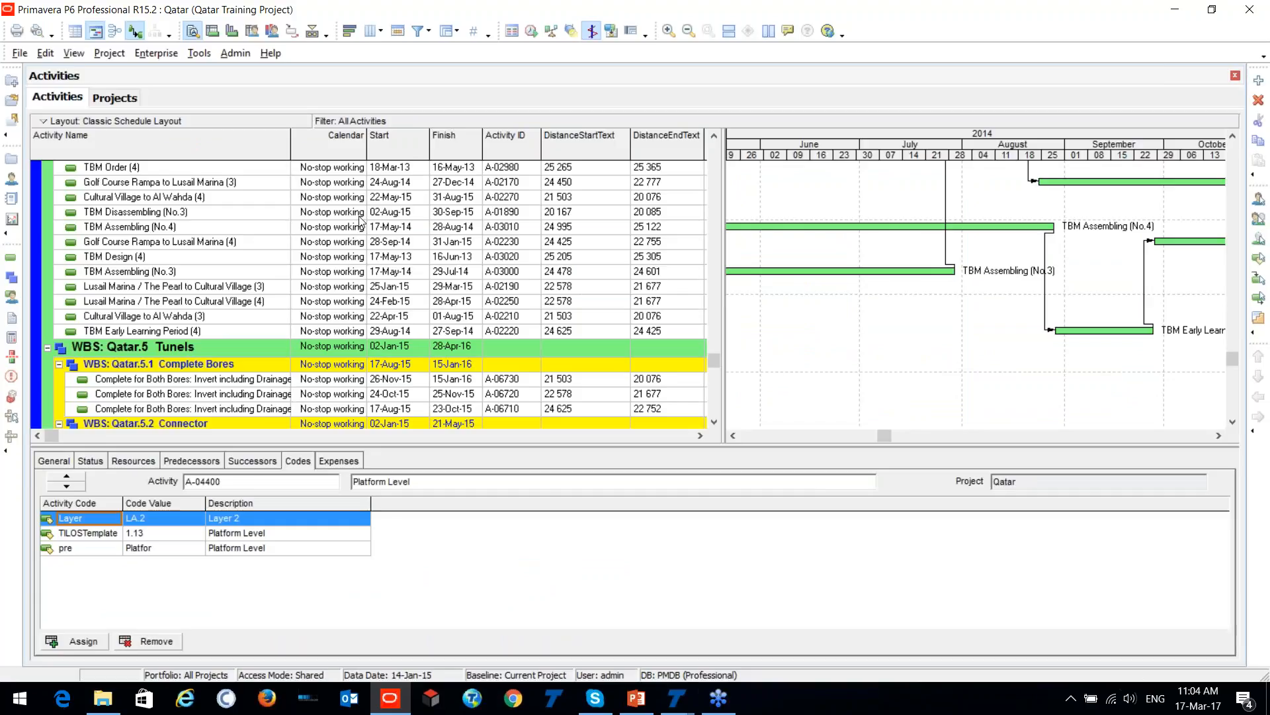
{"action": "scroll", "coordinate": [124, 250], "scroll_direction": "up", "scroll_amount": 12}
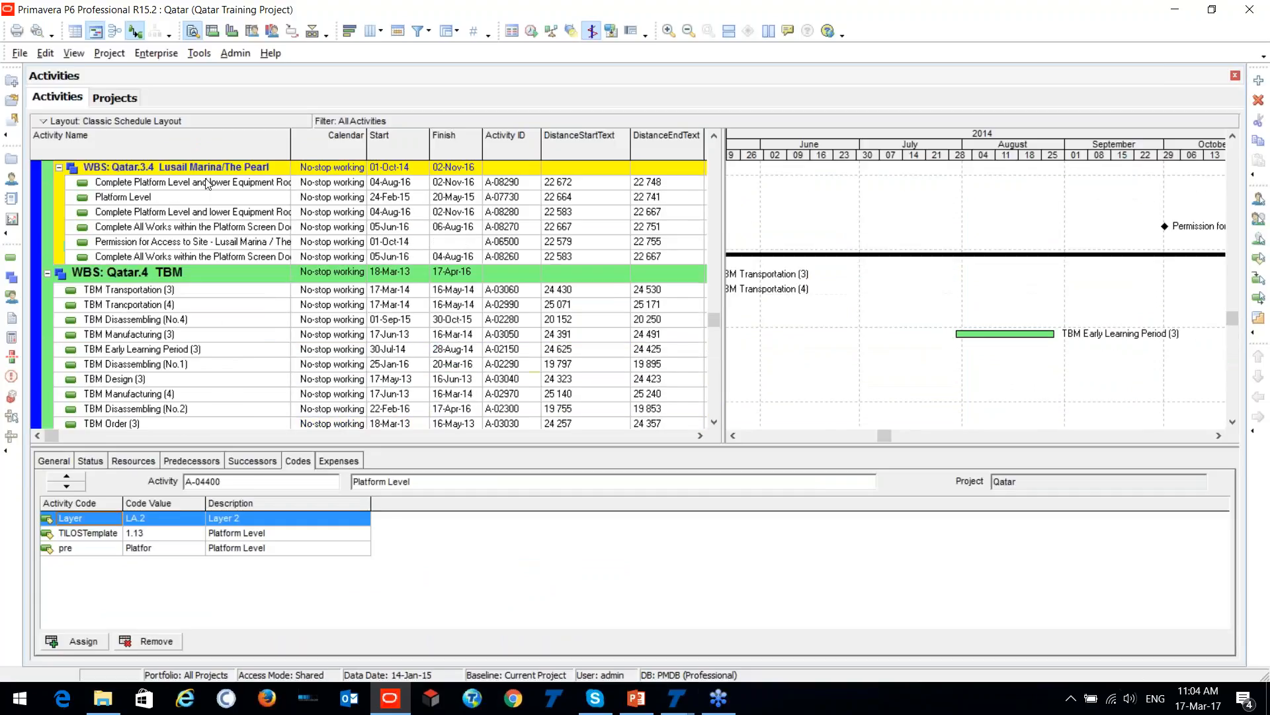
{"action": "scroll", "coordinate": [219, 180], "scroll_direction": "up", "scroll_amount": 15}
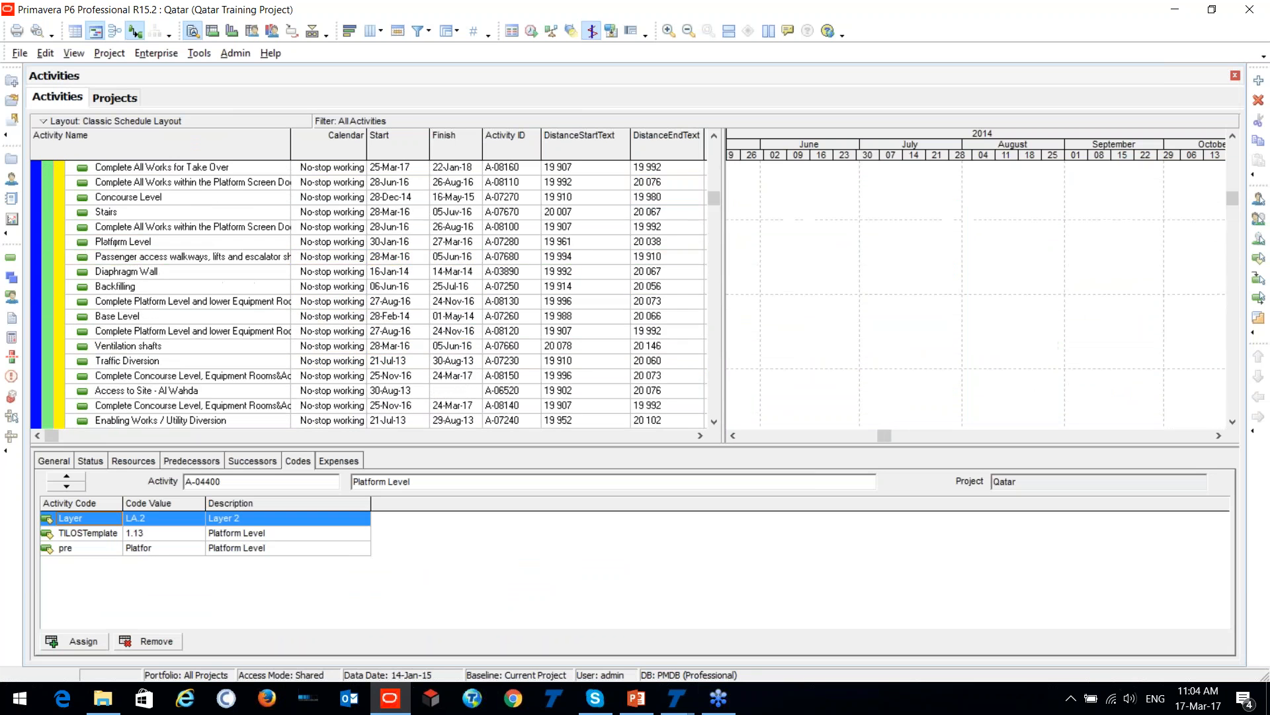
{"action": "scroll", "coordinate": [628, 191], "scroll_direction": "down", "scroll_amount": 3}
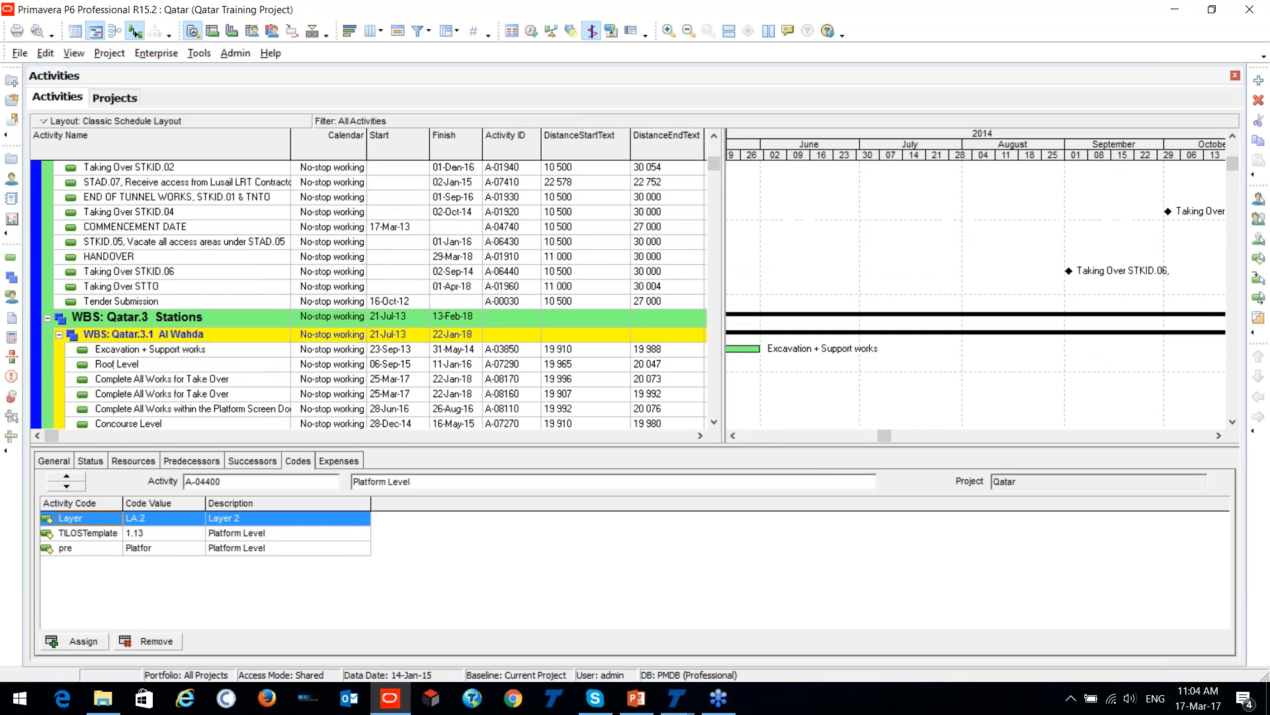
{"action": "scroll", "coordinate": [227, 207], "scroll_direction": "down", "scroll_amount": 2}
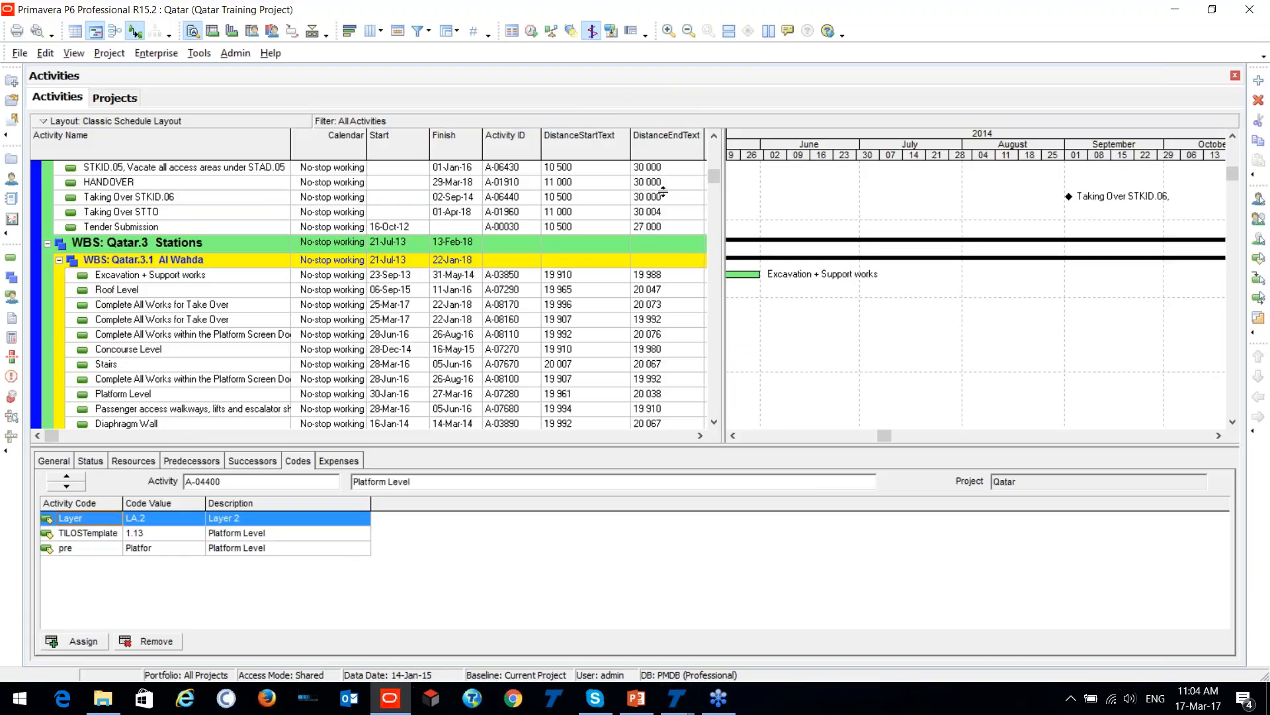
{"action": "scroll", "coordinate": [309, 299], "scroll_direction": "down", "scroll_amount": 2}
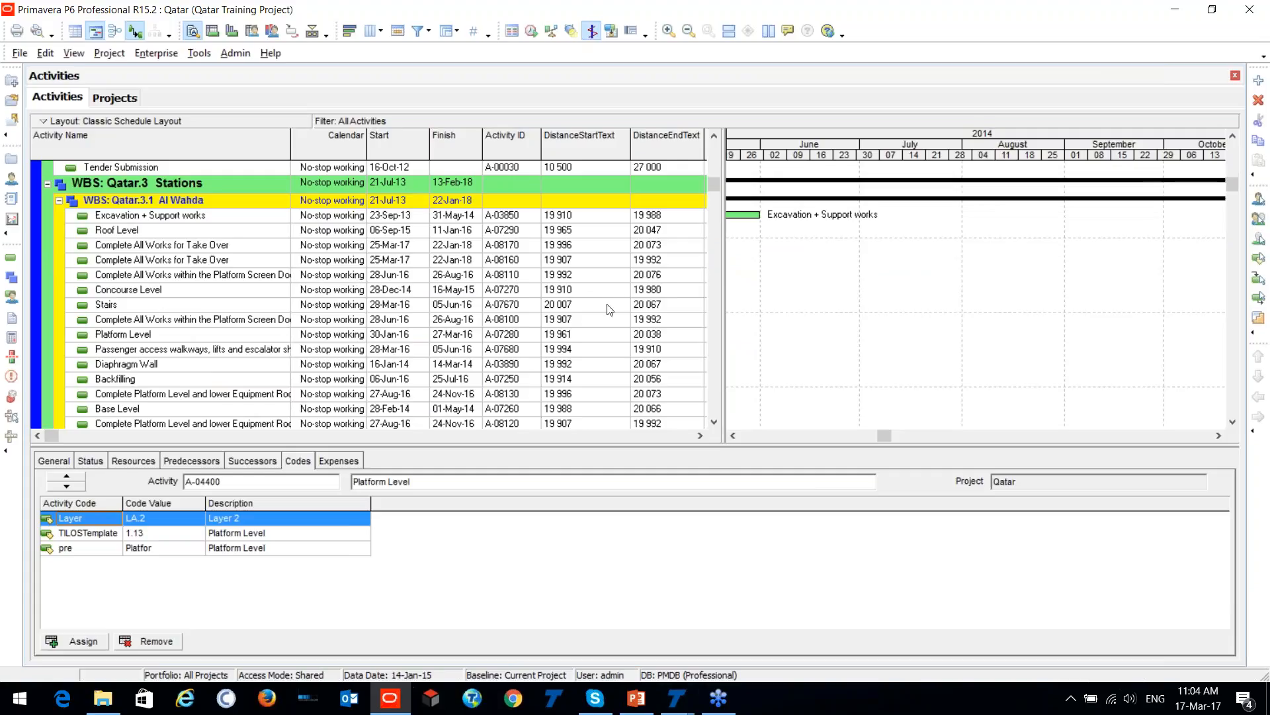
{"action": "left_click", "coordinate": [107, 304]}
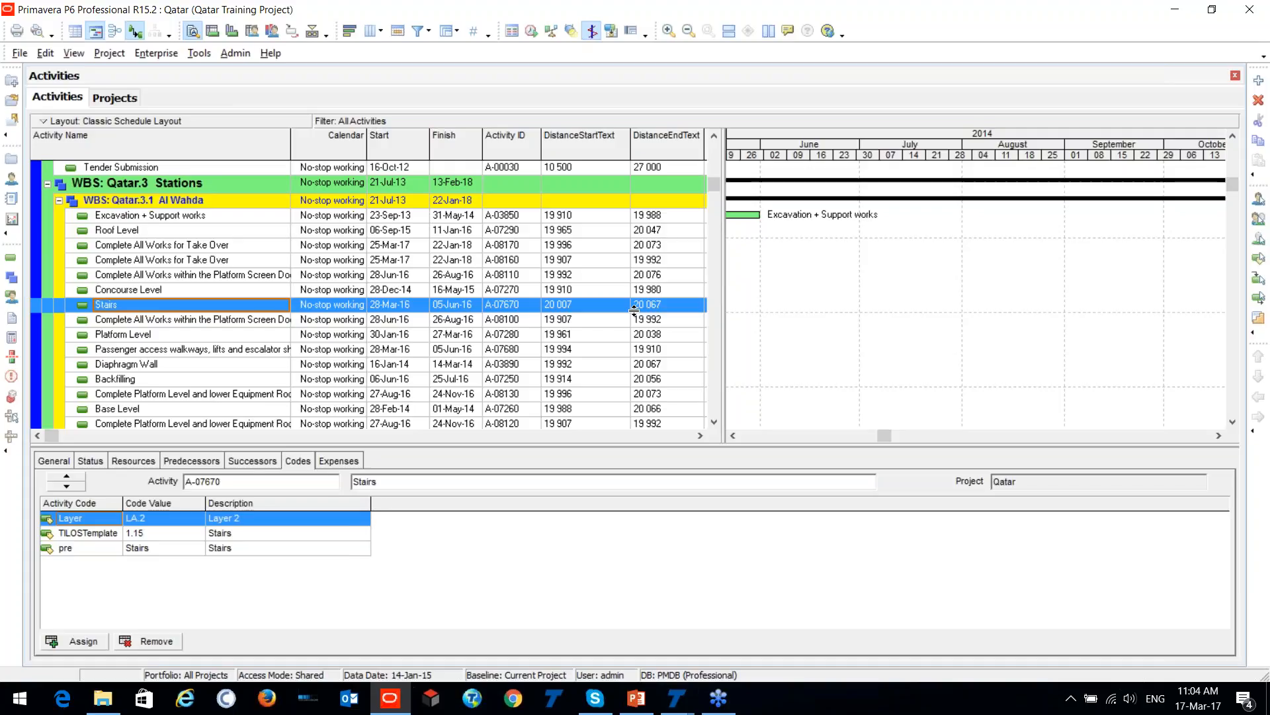
- Start an export of the Qatar project in Primavera P6 - (XML) format up to the project selection, and close the wizard without exporting
{"action": "left_click", "coordinate": [20, 53]}
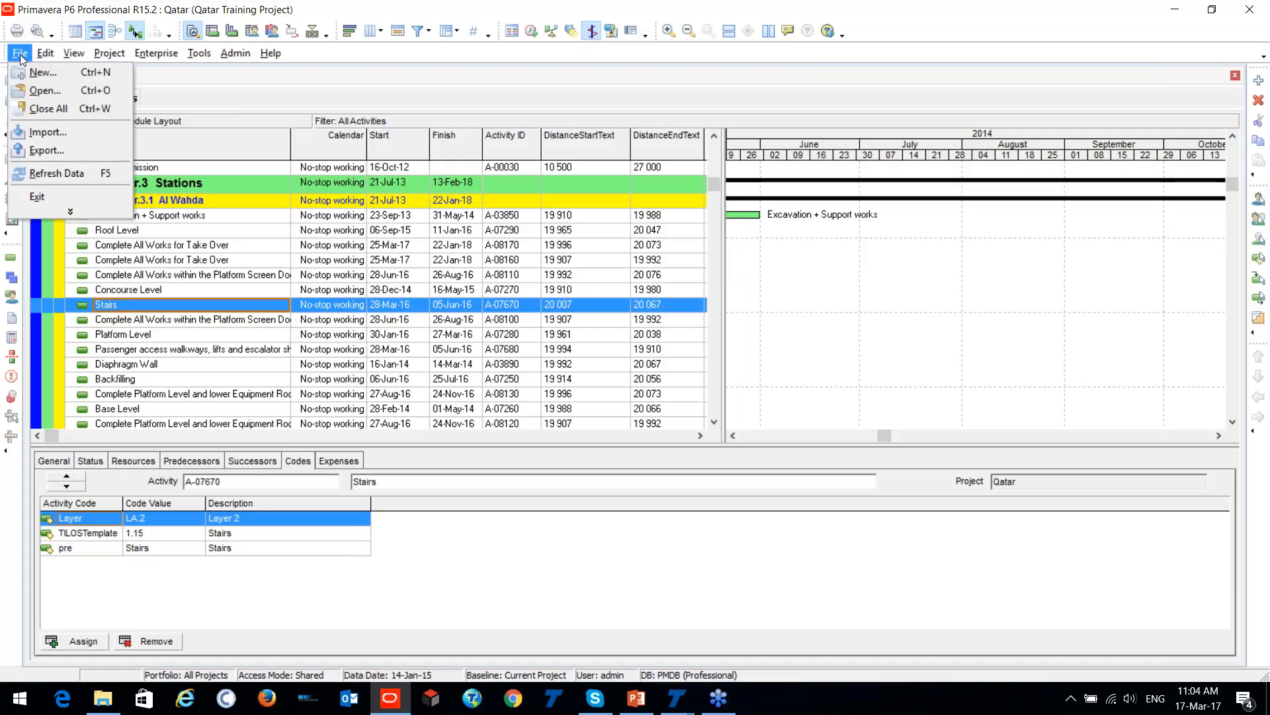
{"action": "left_click", "coordinate": [47, 145]}
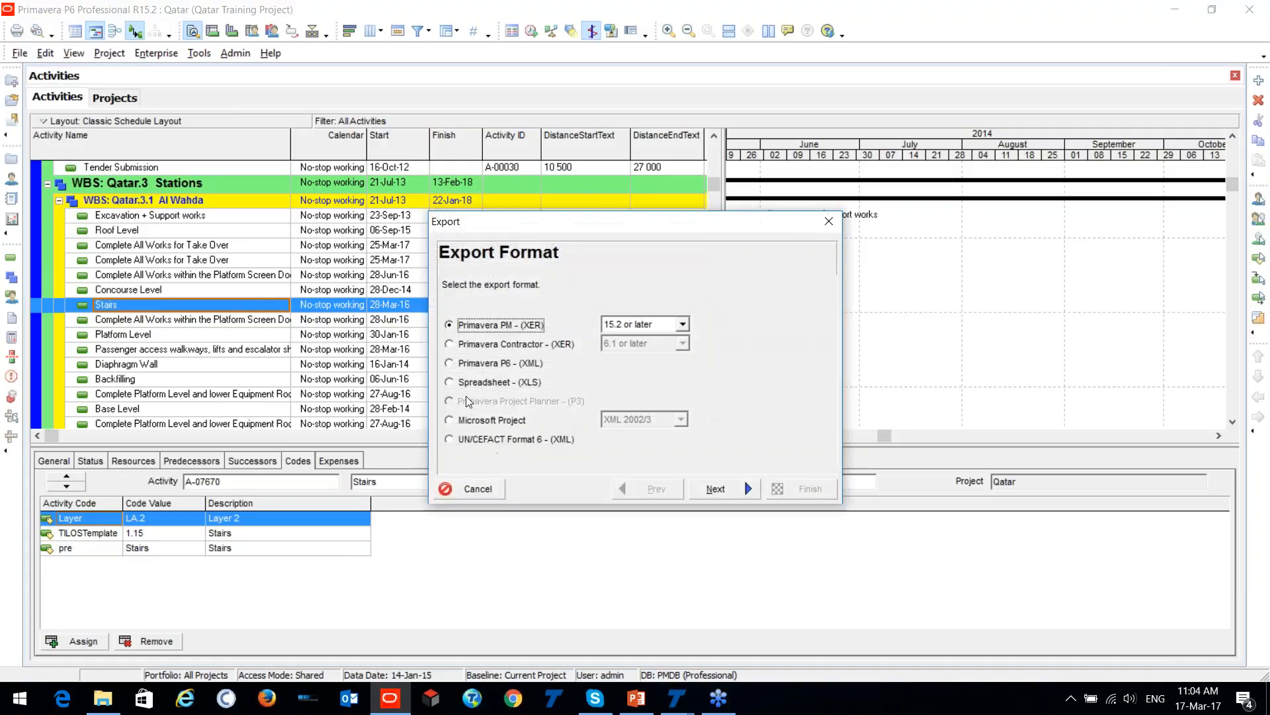
{"action": "left_click", "coordinate": [454, 366]}
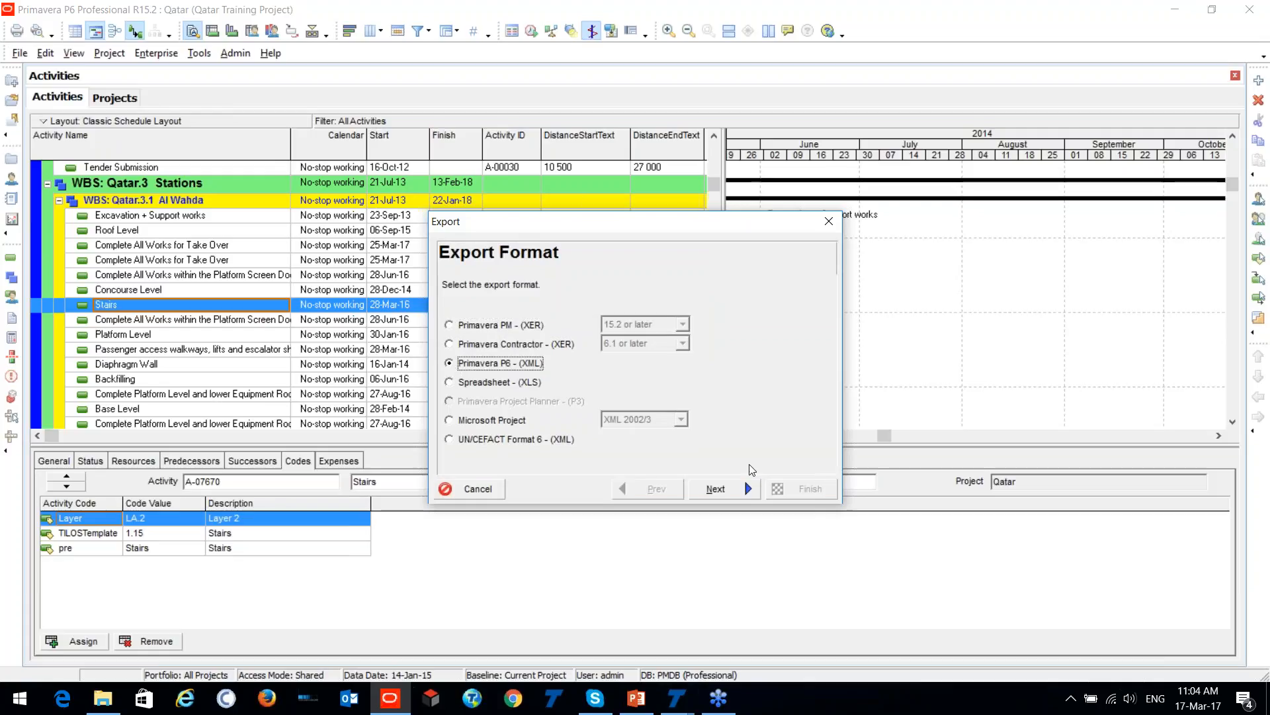
{"action": "left_click", "coordinate": [726, 487]}
{"action": "left_click", "coordinate": [514, 359]}
{"action": "left_click", "coordinate": [715, 493]}
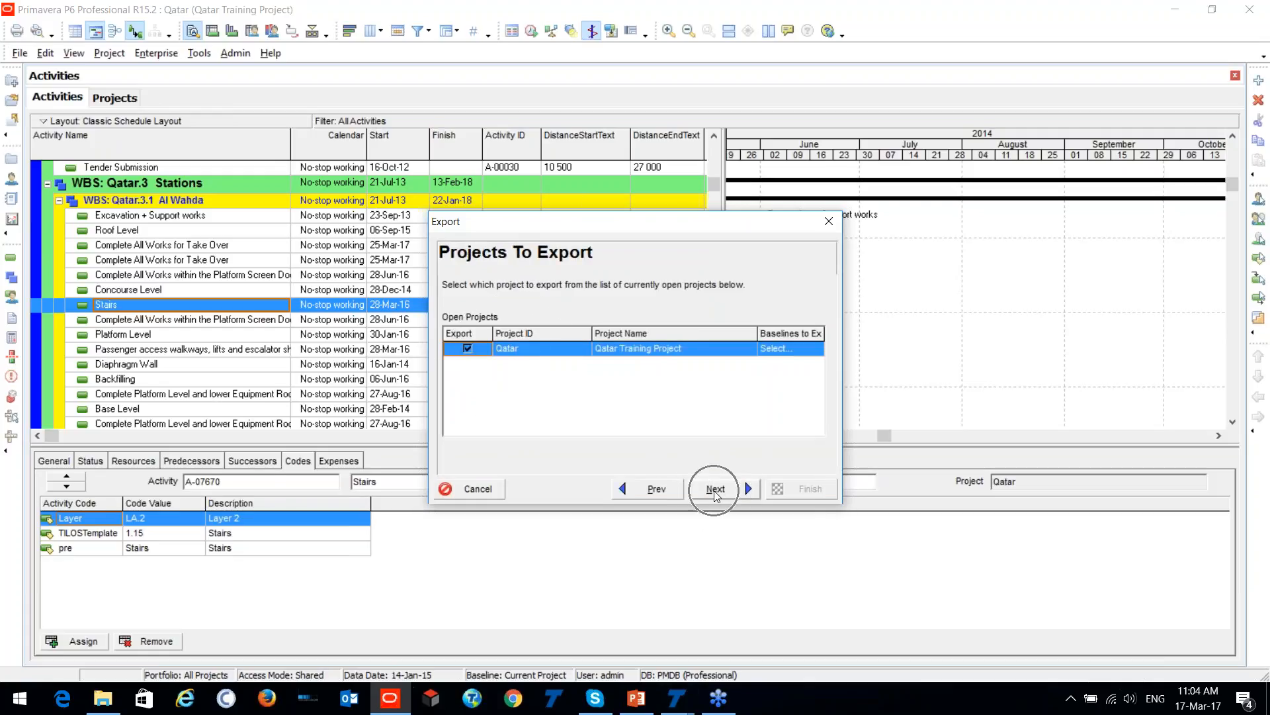
{"action": "left_click", "coordinate": [829, 222]}
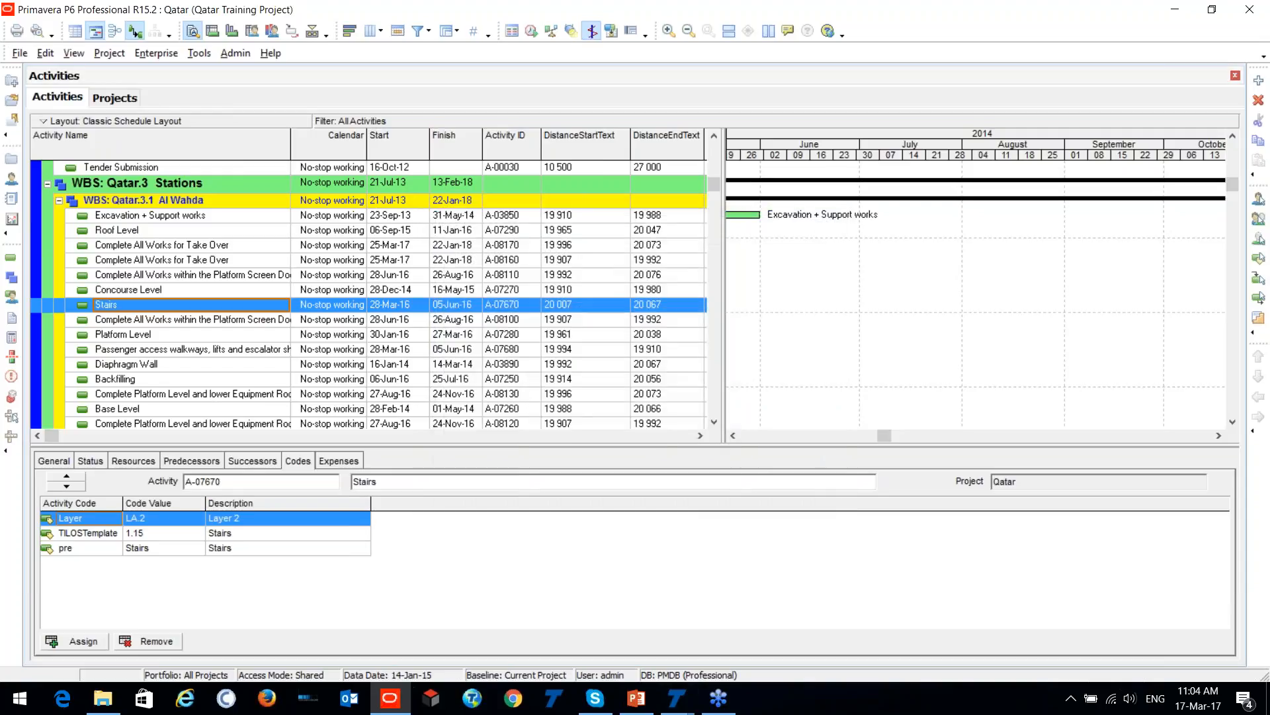
- Switch to the TILOS window of Metro Project Complete and bring its whole time-distance diagram into view
{"action": "mouse_move", "coordinate": [678, 709]}
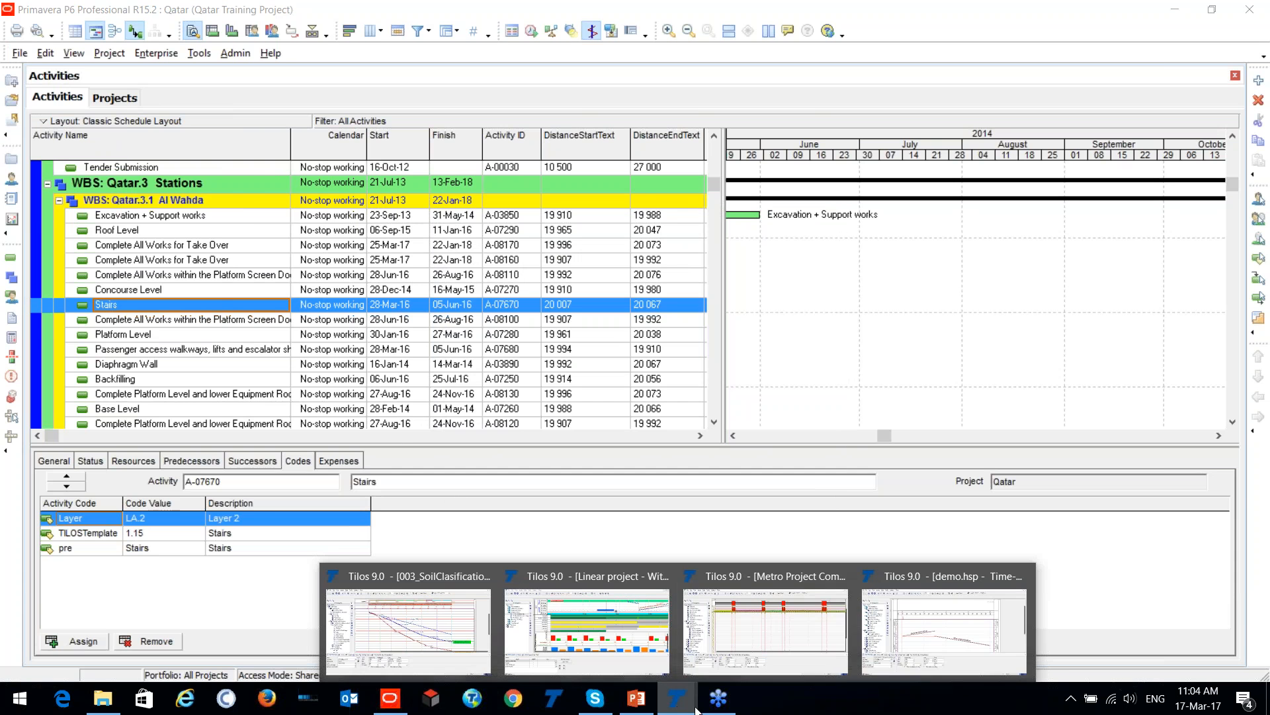
{"action": "left_click", "coordinate": [773, 630]}
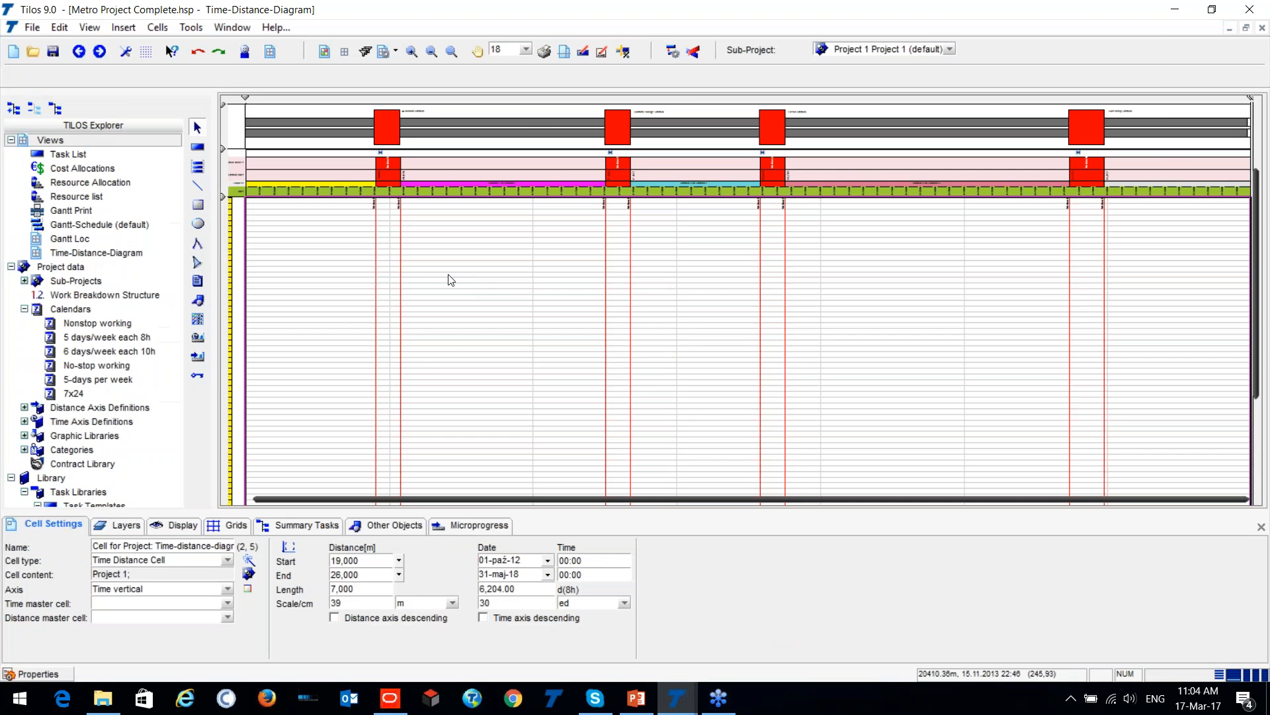
{"action": "scroll", "coordinate": [449, 276], "scroll_direction": "down", "scroll_amount": 3}
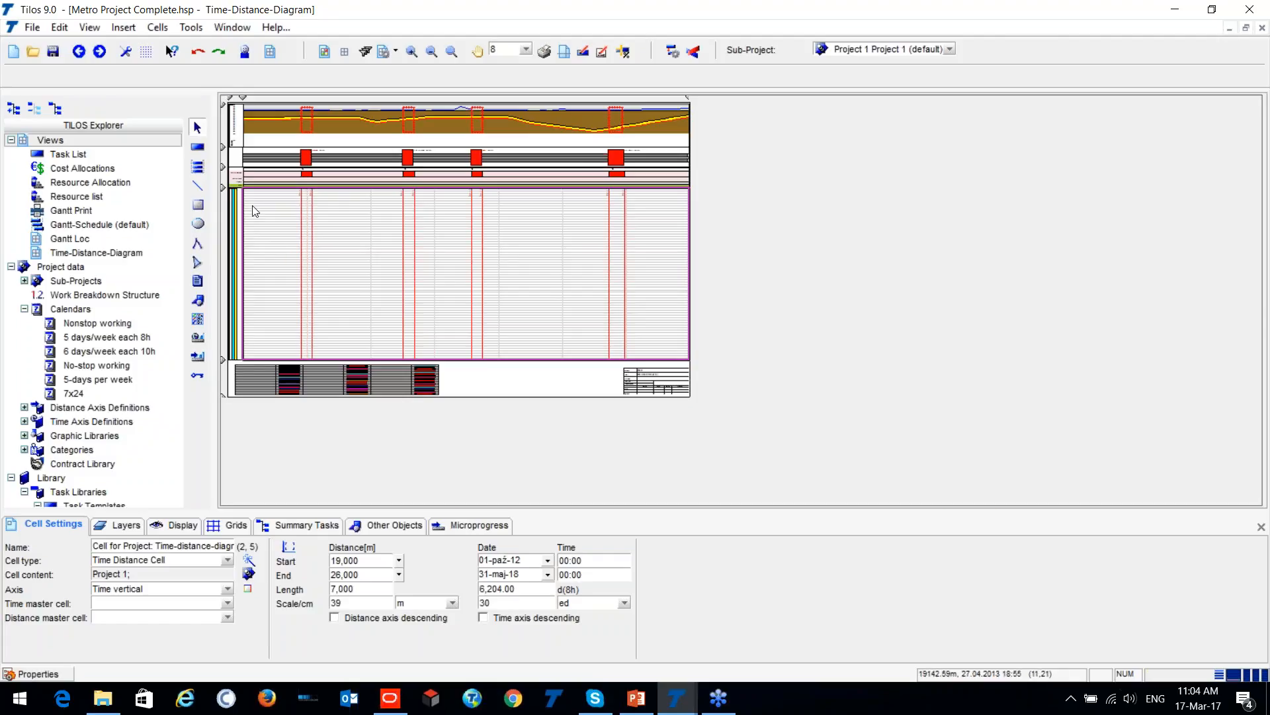
- Examine the alignment profile, station blocks and distance axis above the time-distance diagram, including Al Wahda Station and Cultural Village Station
{"action": "scroll", "coordinate": [250, 210], "scroll_direction": "up", "scroll_amount": 5}
{"action": "scroll", "coordinate": [490, 420], "scroll_direction": "down", "scroll_amount": 4}
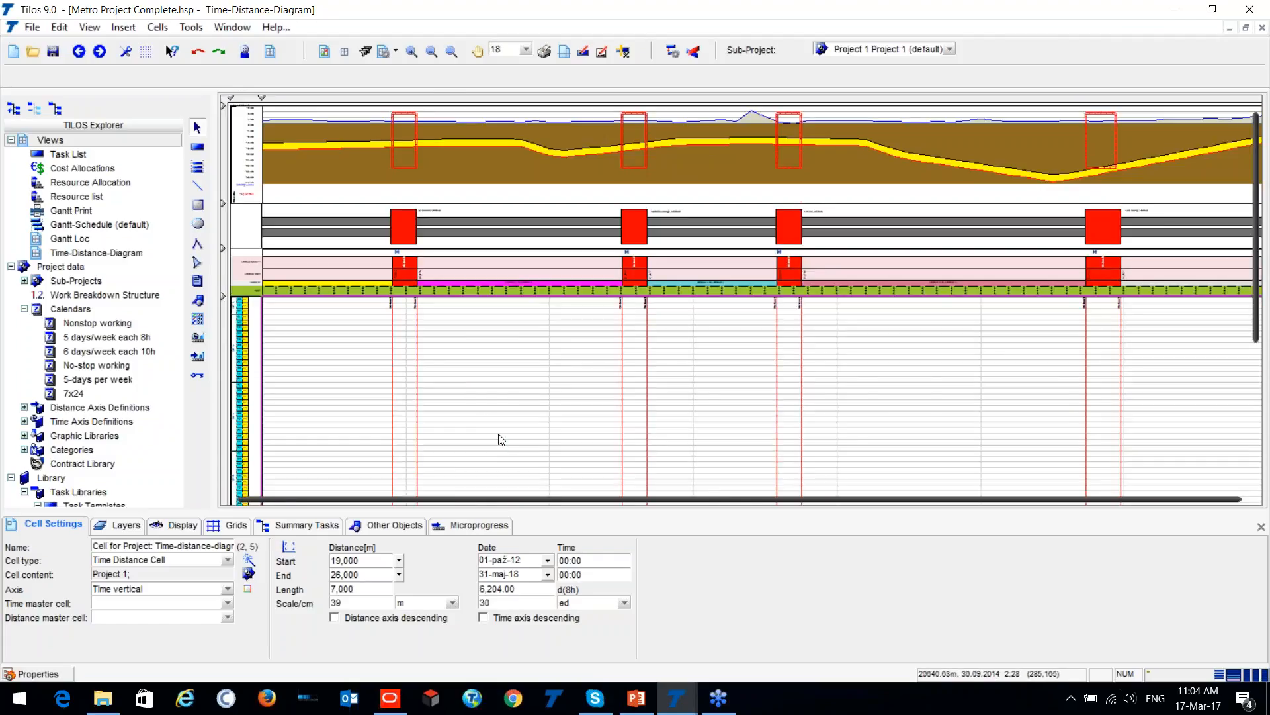
{"action": "left_click", "coordinate": [366, 151]}
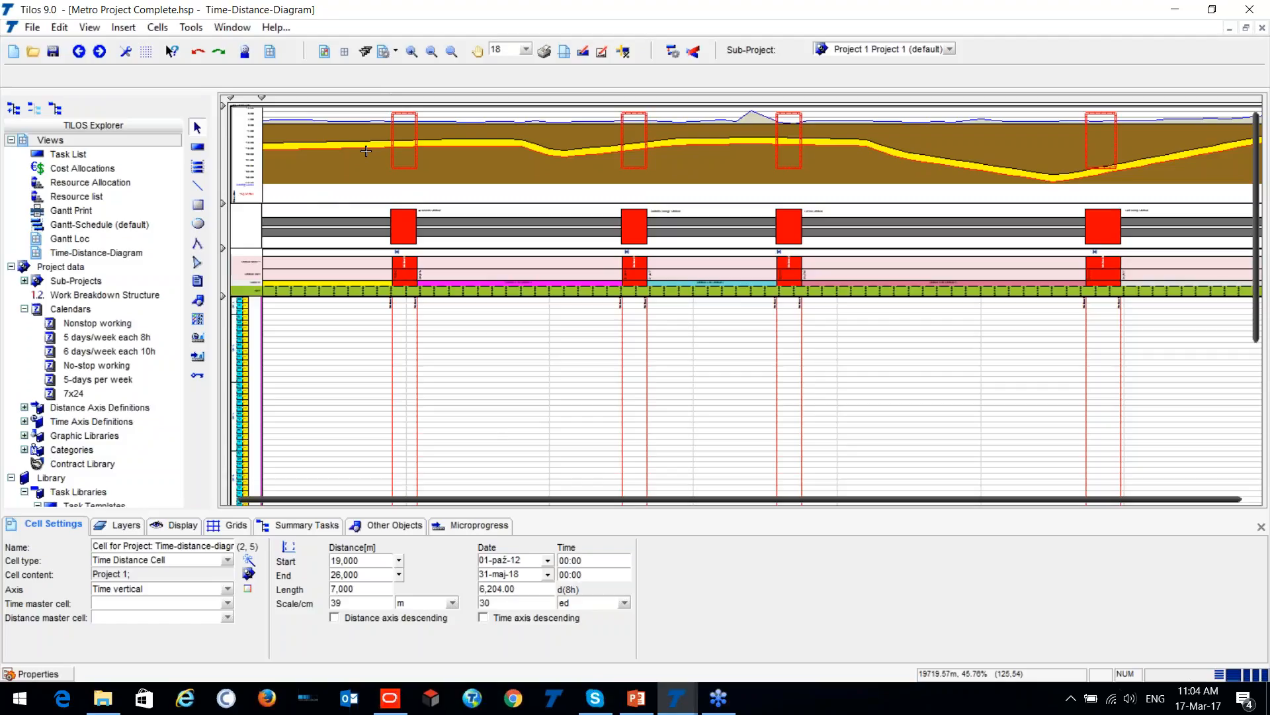
{"action": "scroll", "coordinate": [295, 122], "scroll_direction": "up", "scroll_amount": 4}
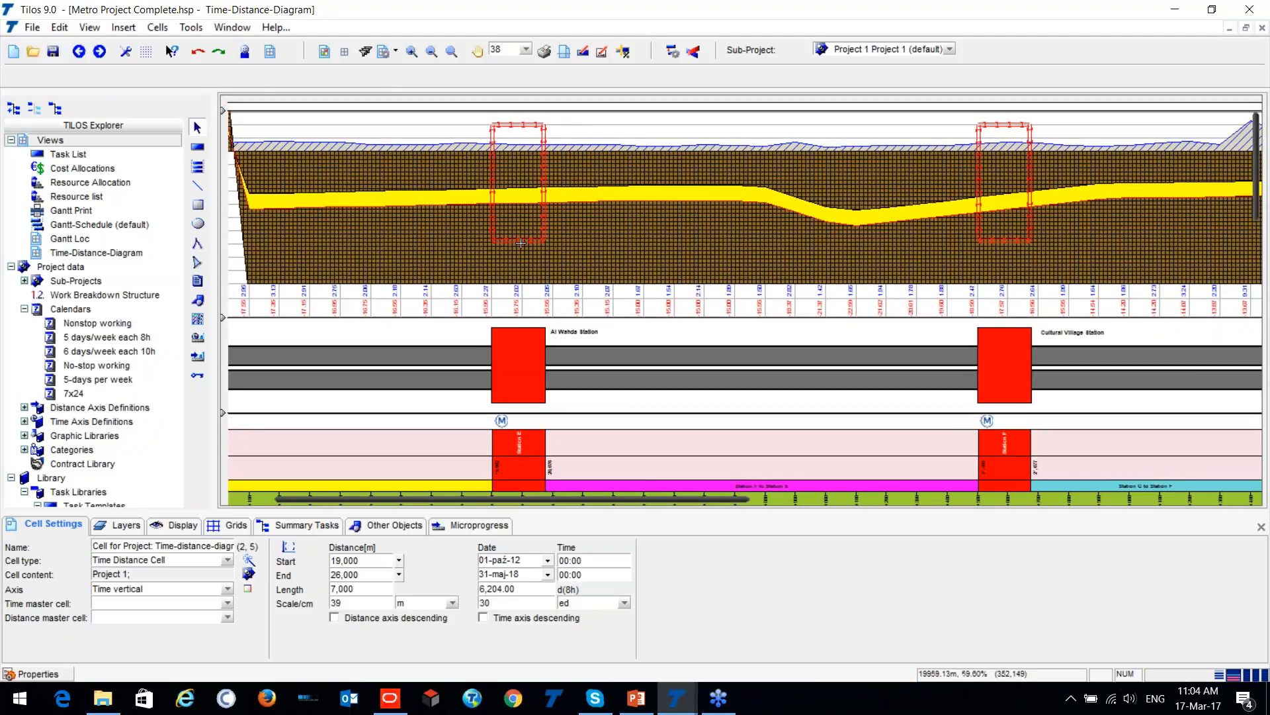
{"action": "scroll", "coordinate": [524, 349], "scroll_direction": "down", "scroll_amount": 2}
{"action": "scroll", "coordinate": [524, 349], "scroll_direction": "up", "scroll_amount": 3}
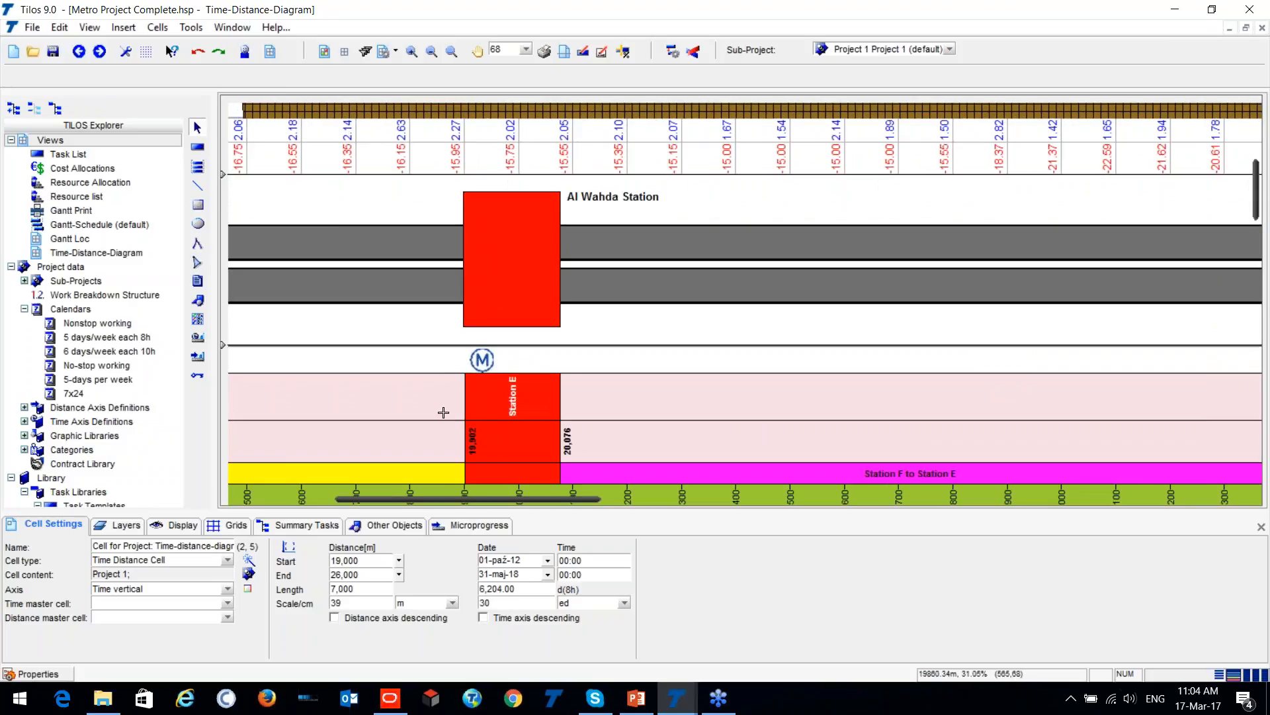
{"action": "scroll", "coordinate": [572, 414], "scroll_direction": "down", "scroll_amount": 2}
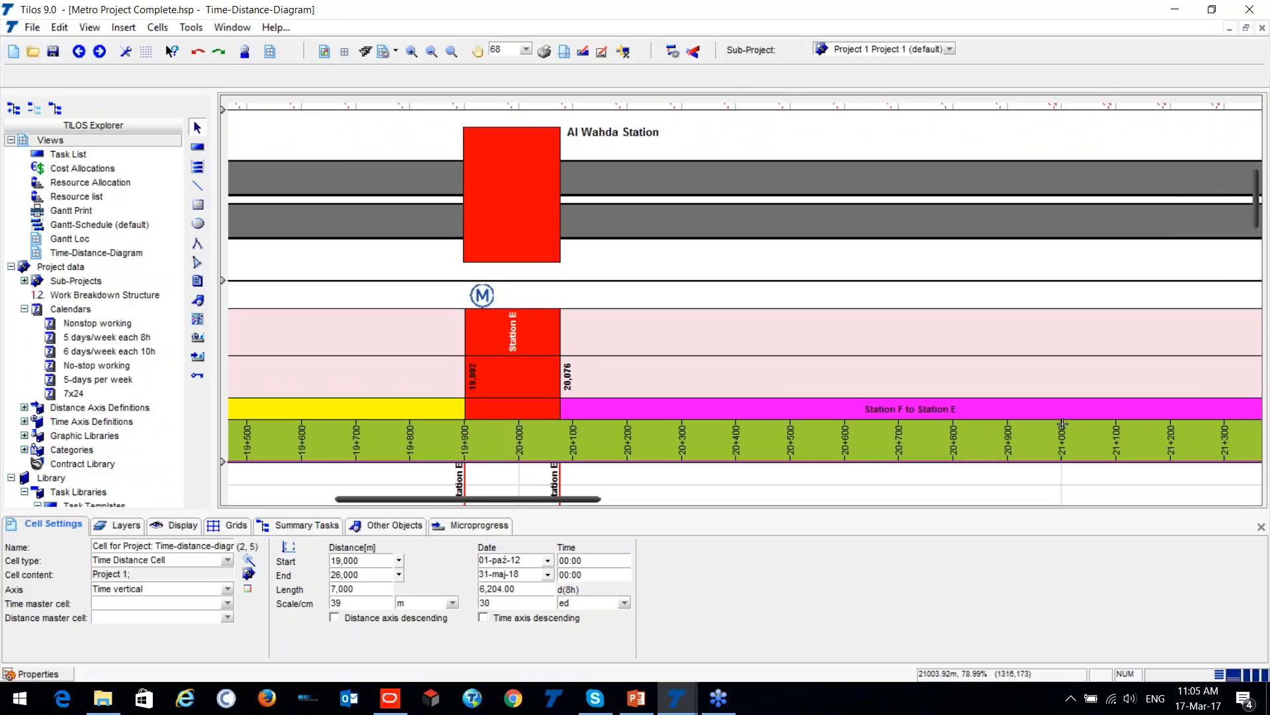
{"action": "scroll", "coordinate": [1063, 425], "scroll_direction": "down", "scroll_amount": 1}
{"action": "left_click_drag", "start_coordinate": [573, 497], "coordinate": [598, 497]}
{"action": "scroll", "coordinate": [743, 384], "scroll_direction": "down", "scroll_amount": 3}
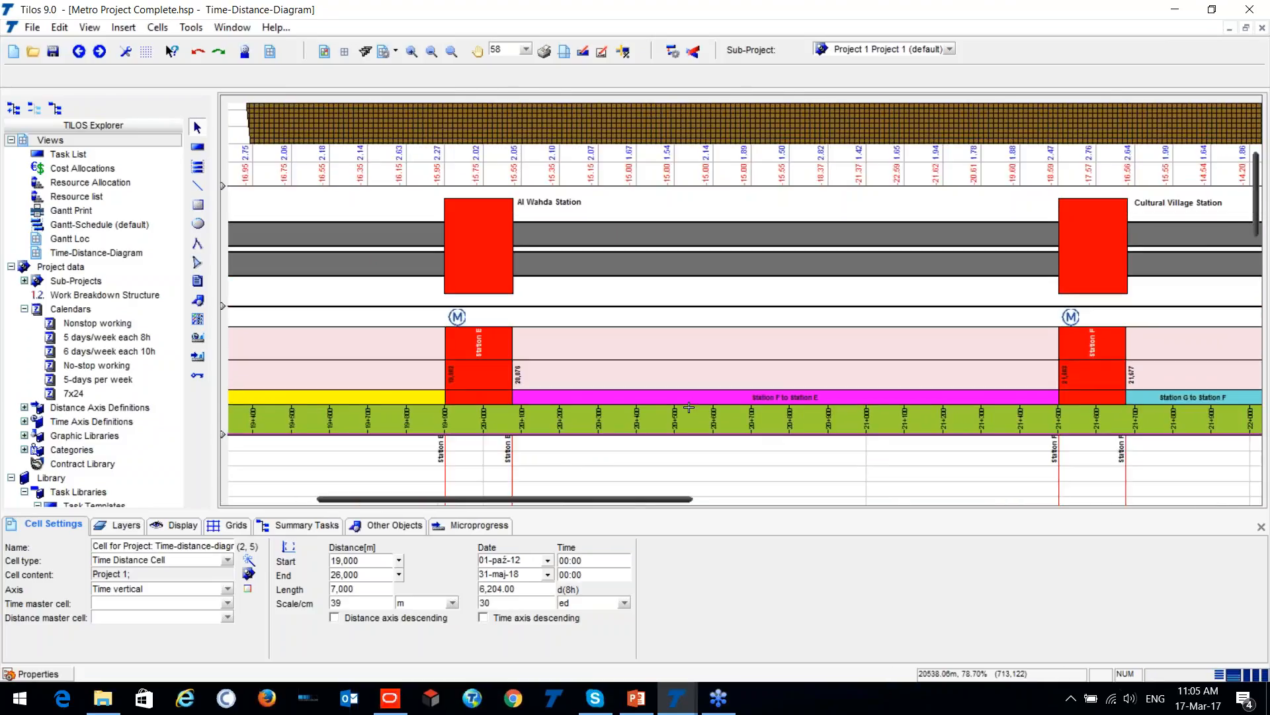
{"action": "scroll", "coordinate": [739, 381], "scroll_direction": "down", "scroll_amount": 1}
{"action": "scroll", "coordinate": [731, 379], "scroll_direction": "down", "scroll_amount": 1}
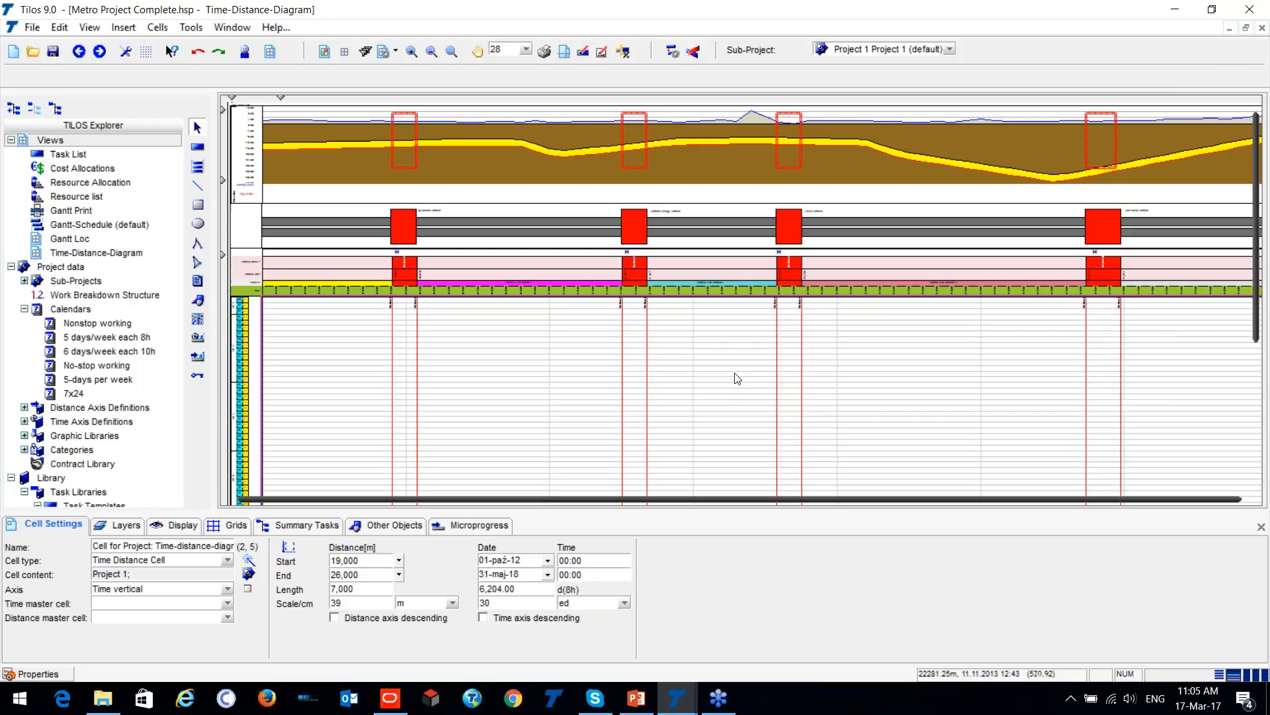
- Look over the empty time-distance grid, its legend and title block, and the full stretch of stations along the axis
{"action": "scroll", "coordinate": [728, 378], "scroll_direction": "down", "scroll_amount": 7}
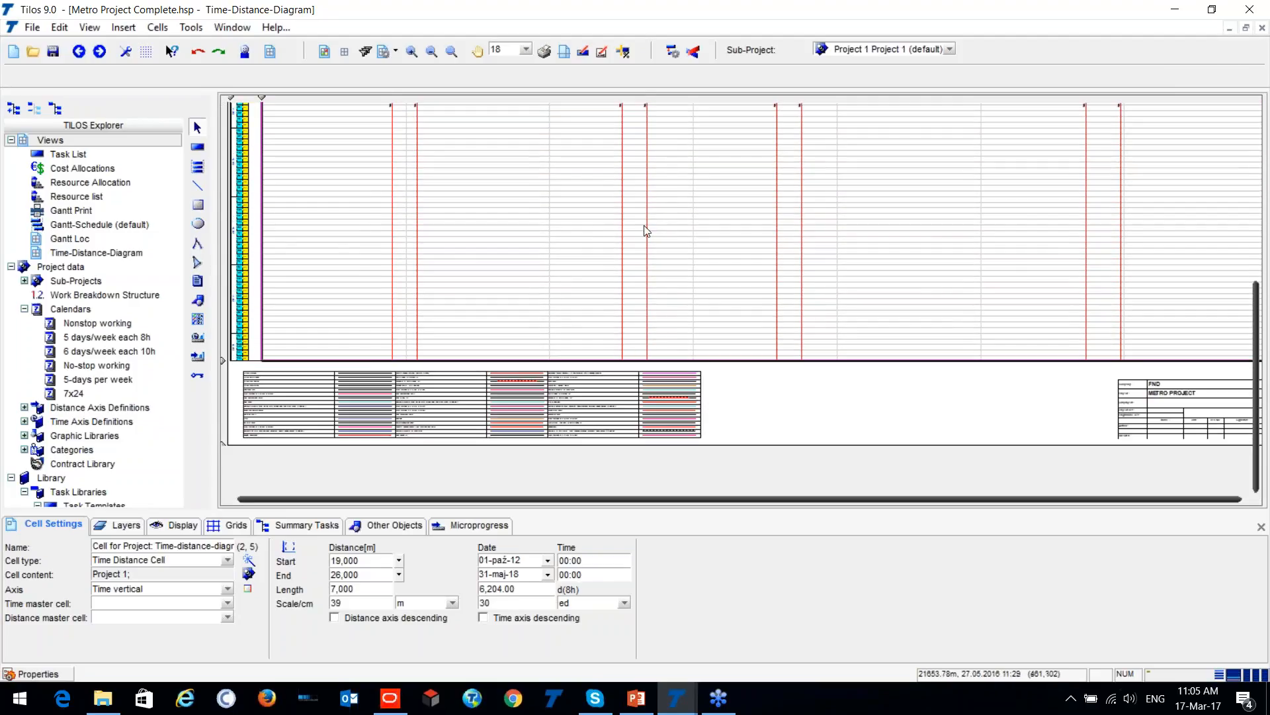
{"action": "scroll", "coordinate": [647, 227], "scroll_direction": "up", "scroll_amount": 2}
{"action": "left_click_drag", "start_coordinate": [700, 498], "coordinate": [840, 498]}
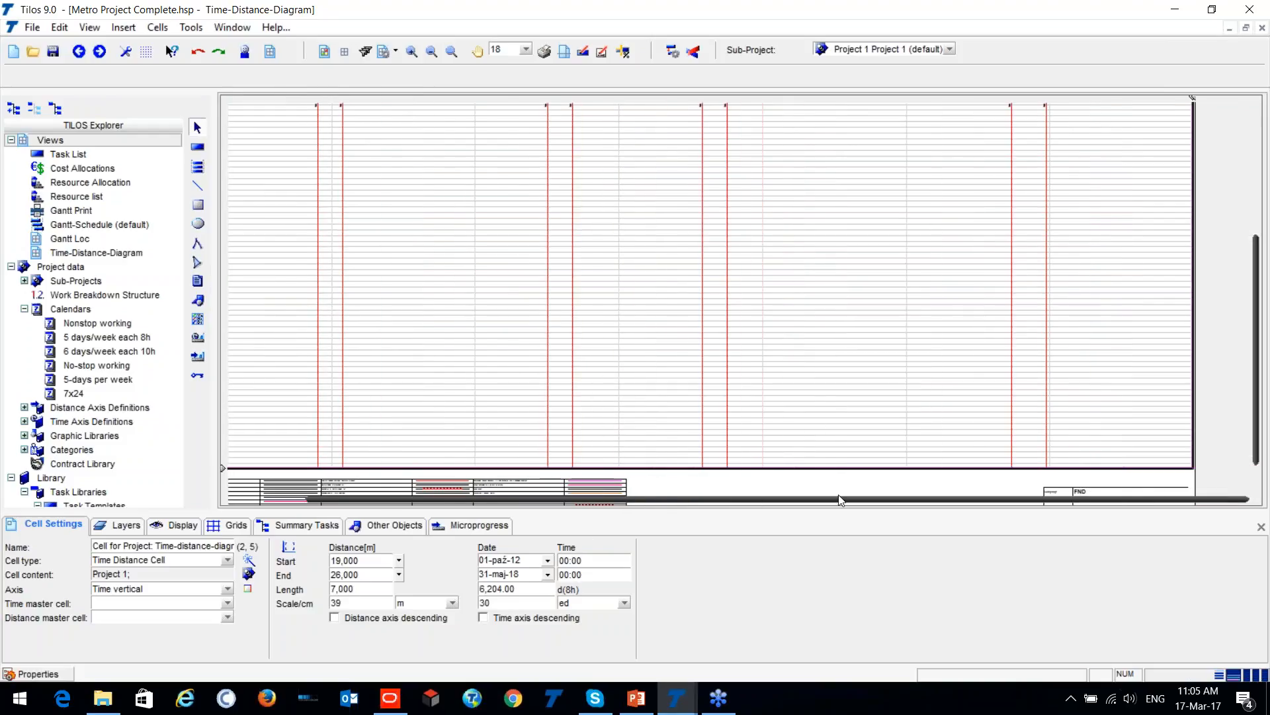
{"action": "scroll", "coordinate": [1087, 319], "scroll_direction": "up", "scroll_amount": 4}
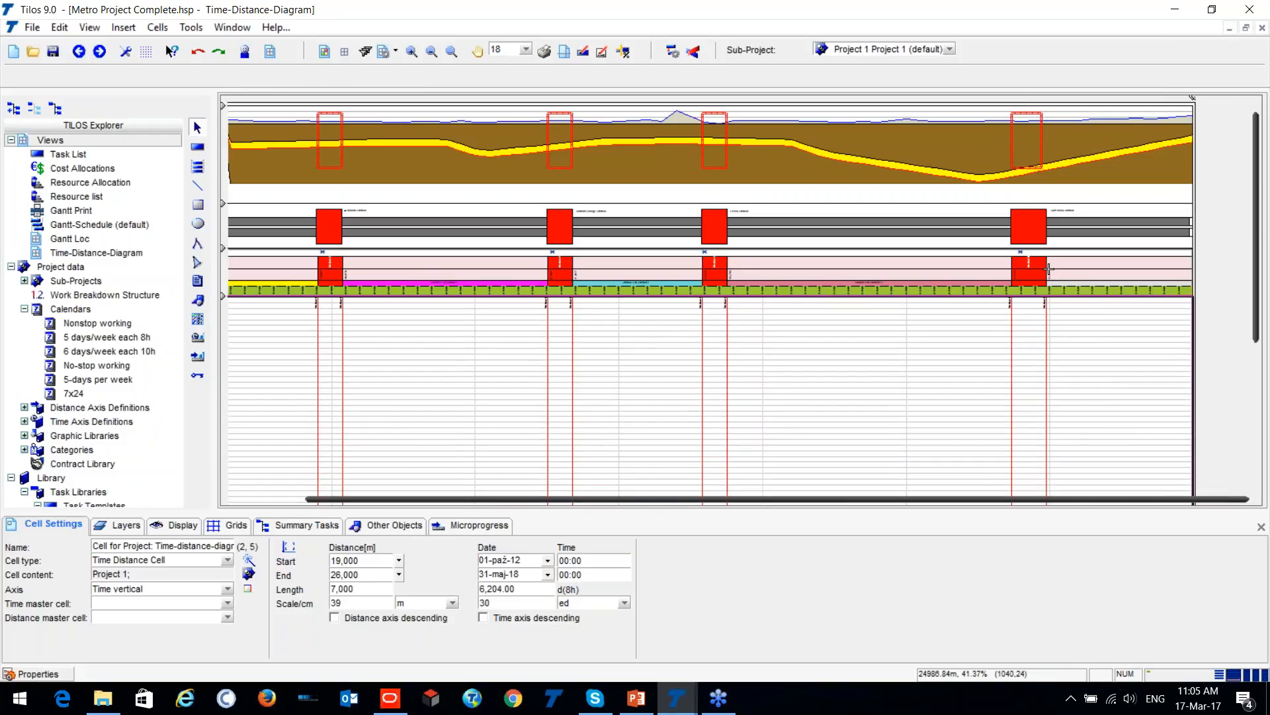
{"action": "left_click_drag", "start_coordinate": [878, 499], "coordinate": [788, 499]}
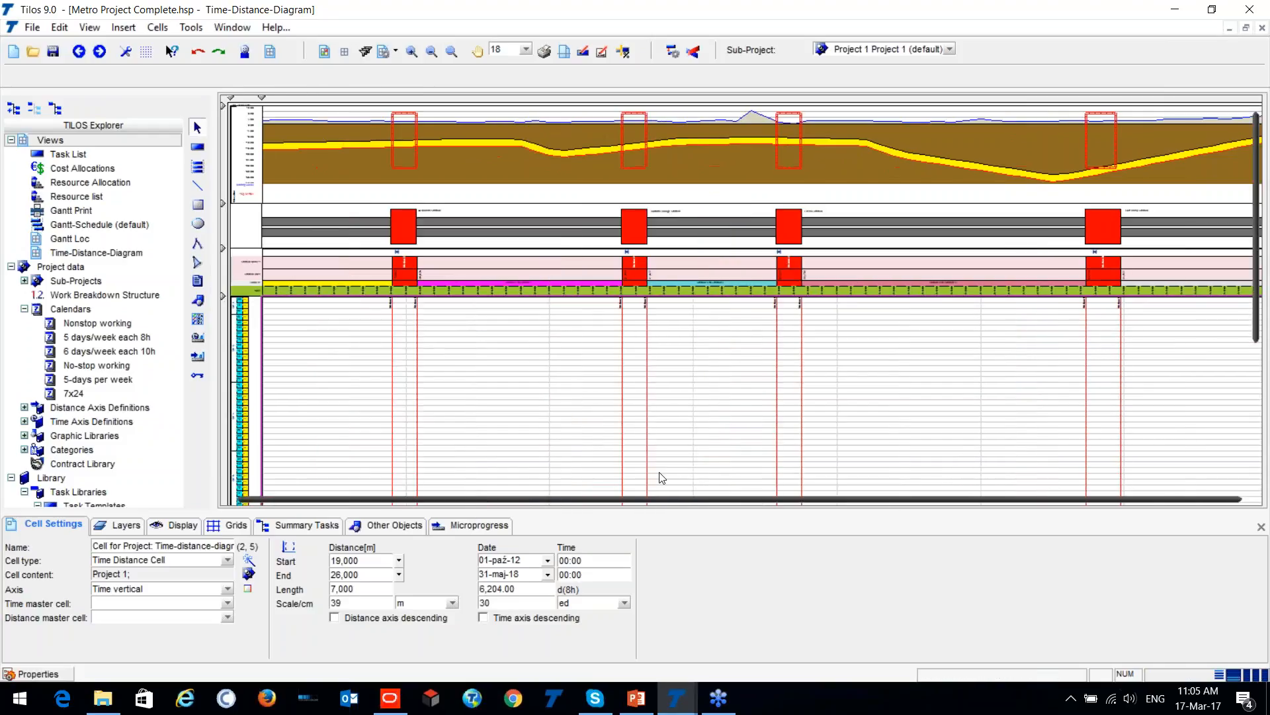
{"action": "scroll", "coordinate": [534, 403], "scroll_direction": "down", "scroll_amount": 3}
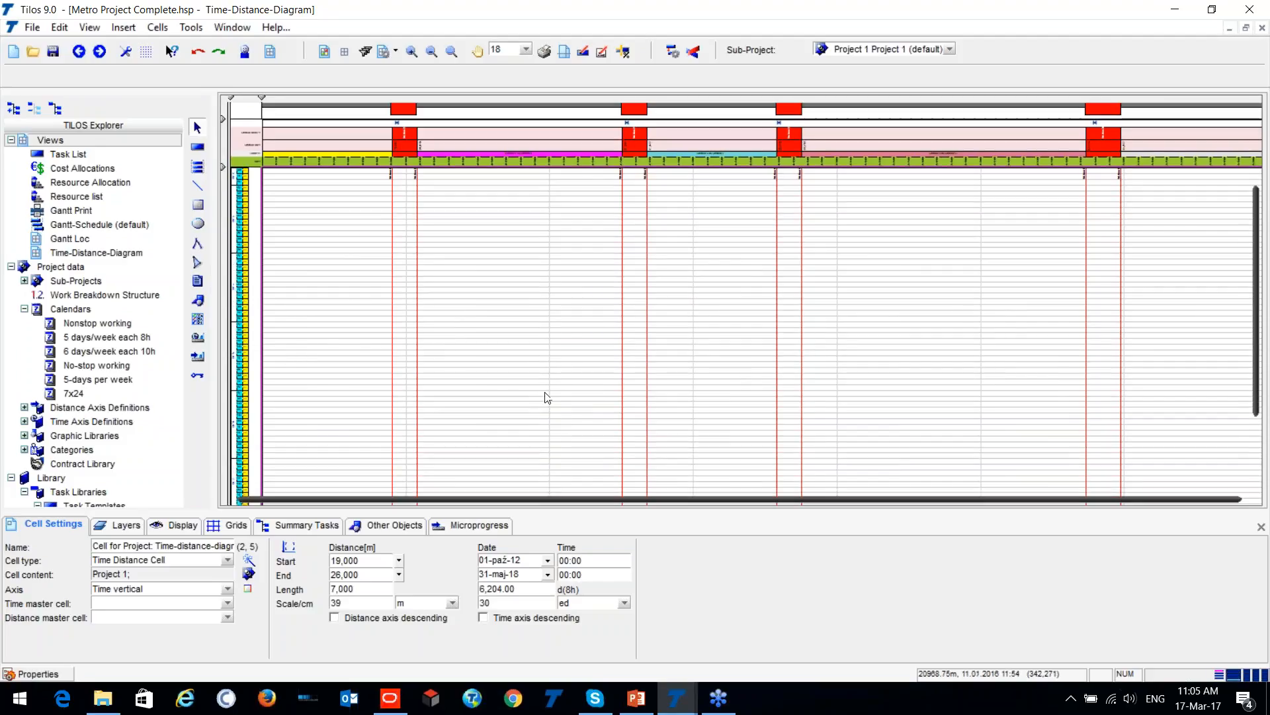
- Start an import into Metro Project Complete using the Primavera P6 (Primavera native XML format) option and continue to the data source
{"action": "left_click", "coordinate": [32, 27]}
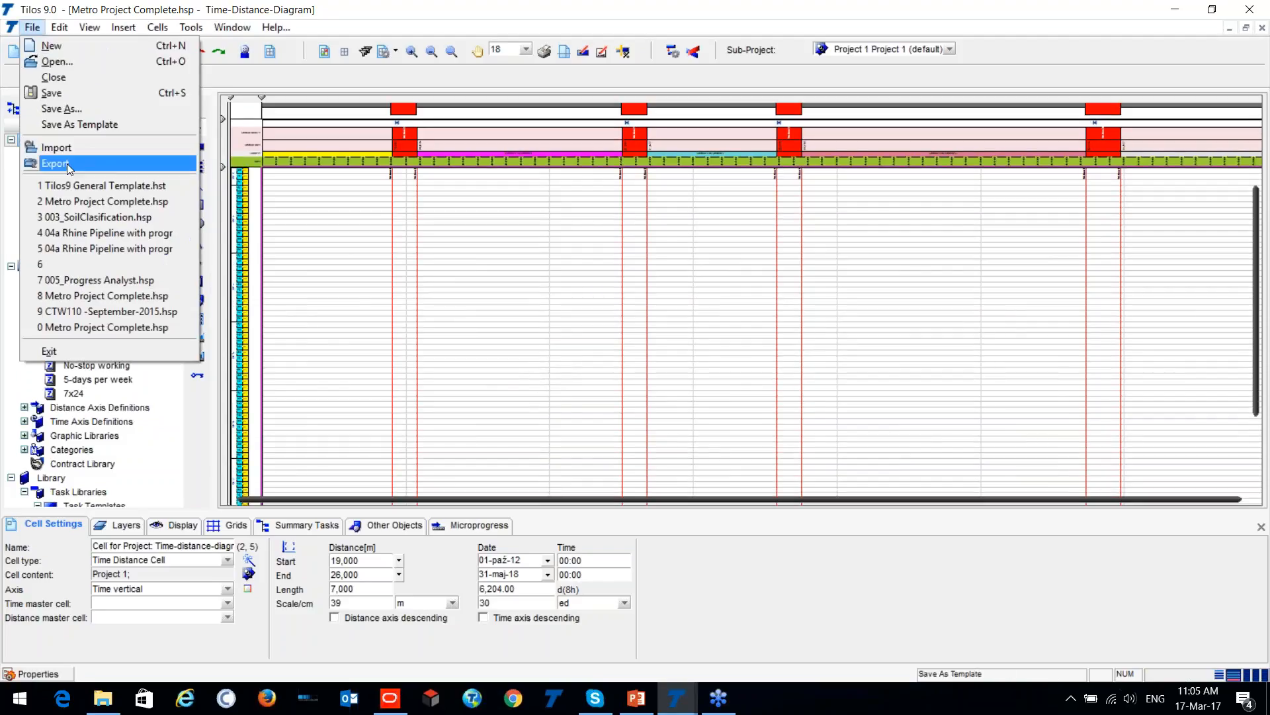
{"action": "left_click", "coordinate": [57, 147]}
{"action": "left_click", "coordinate": [444, 338]}
{"action": "left_click", "coordinate": [470, 334]}
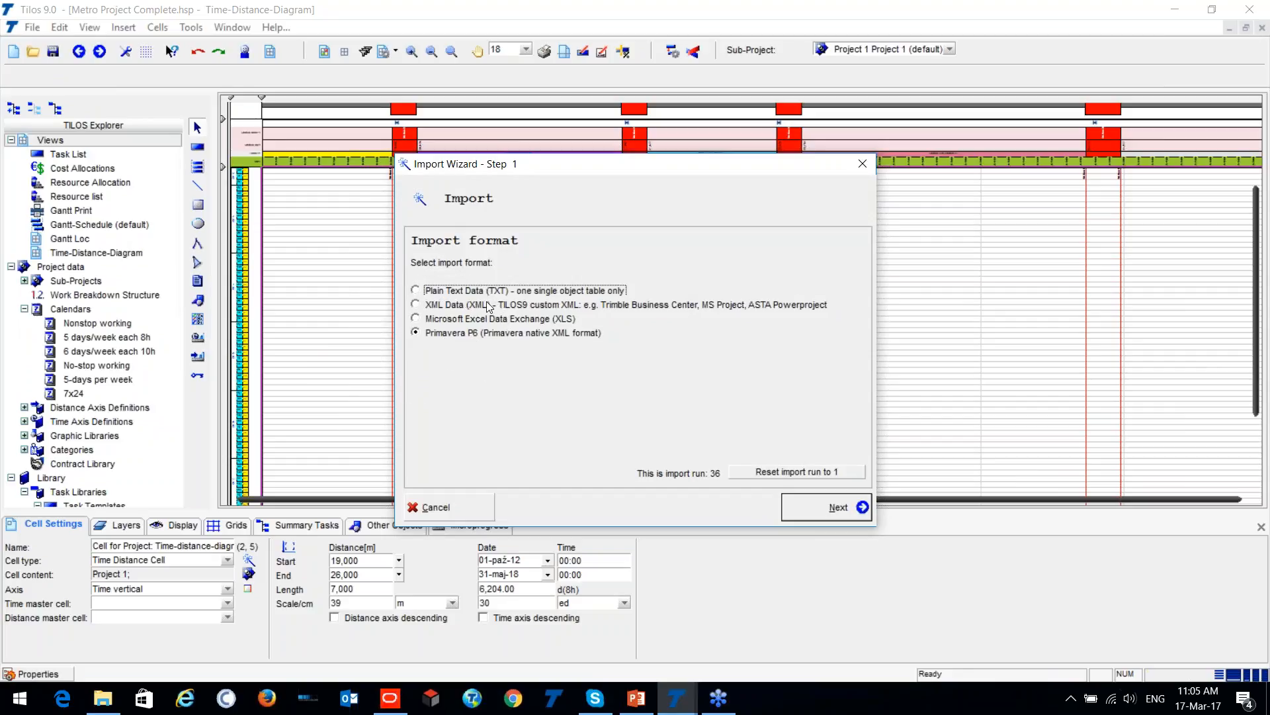
{"action": "left_click", "coordinate": [714, 311]}
{"action": "left_click", "coordinate": [807, 515]}
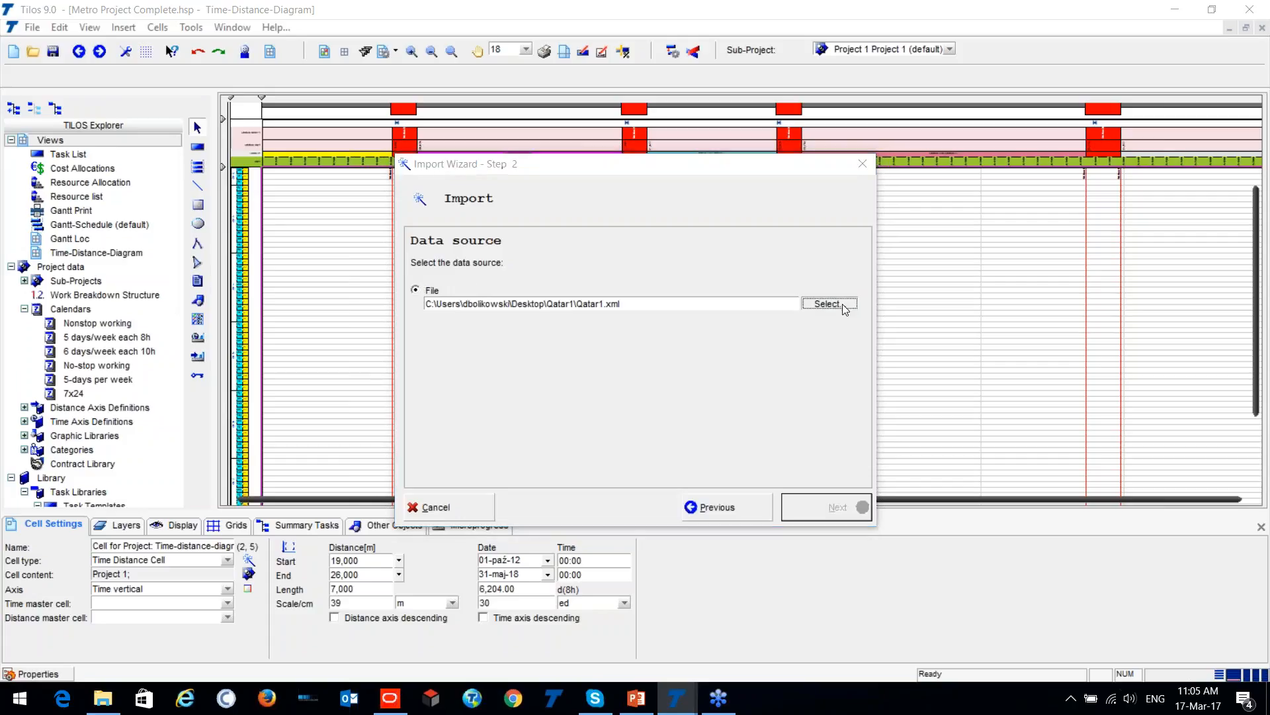
- Choose Qatar1.xml from the T9 Metro folder on the desktop as the import data source and continue to the import options
{"action": "left_click", "coordinate": [834, 304]}
{"action": "left_click", "coordinate": [428, 246]}
{"action": "double_click", "coordinate": [585, 268]}
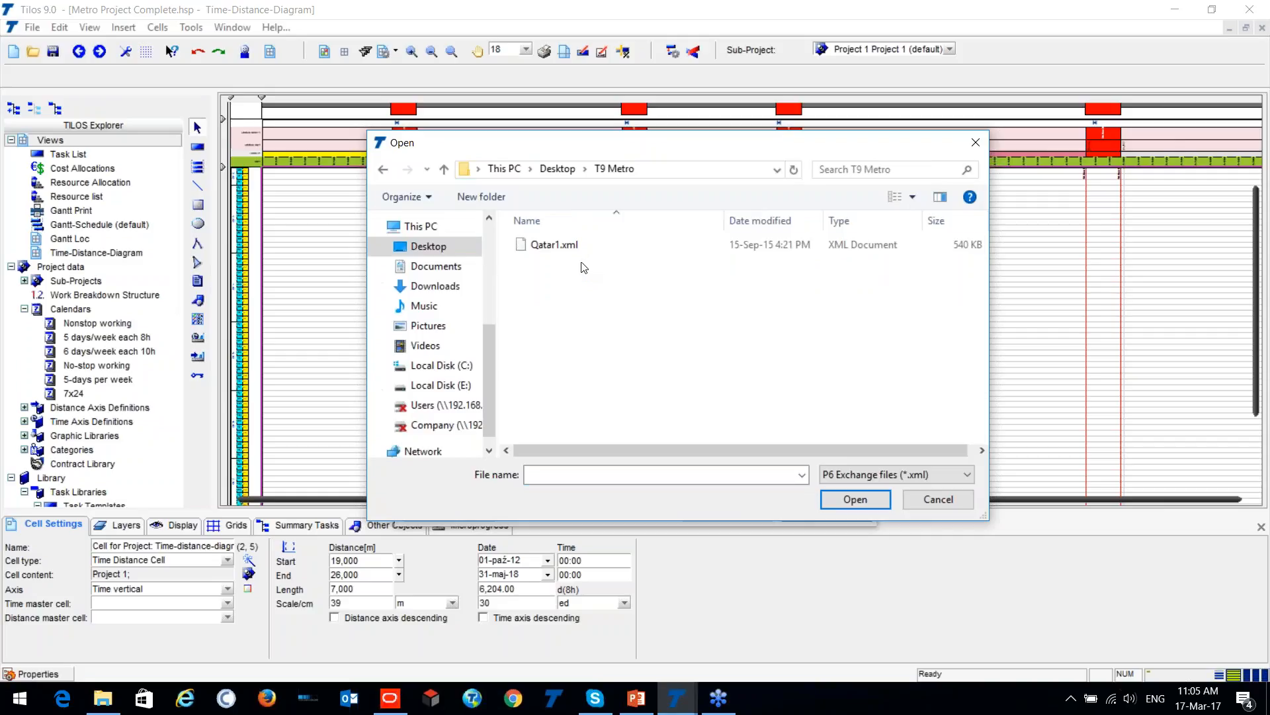
{"action": "left_click", "coordinate": [556, 245]}
{"action": "left_click", "coordinate": [839, 497]}
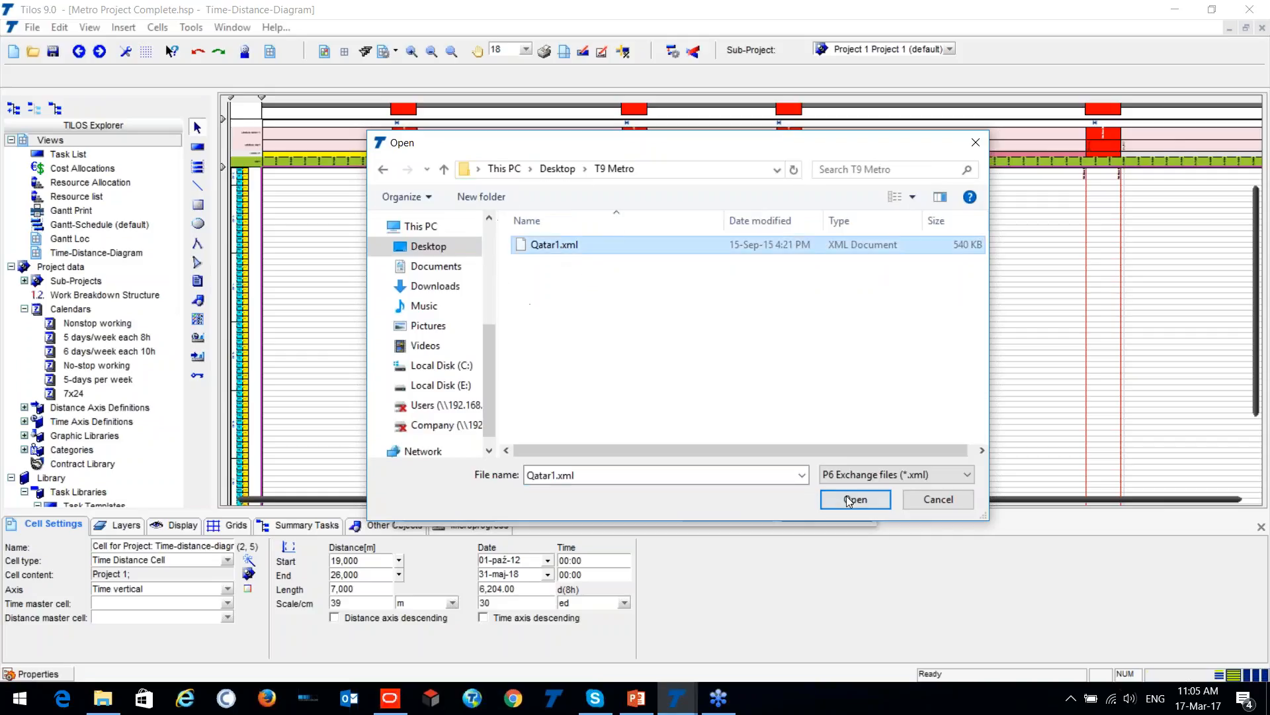
{"action": "left_click", "coordinate": [833, 513]}
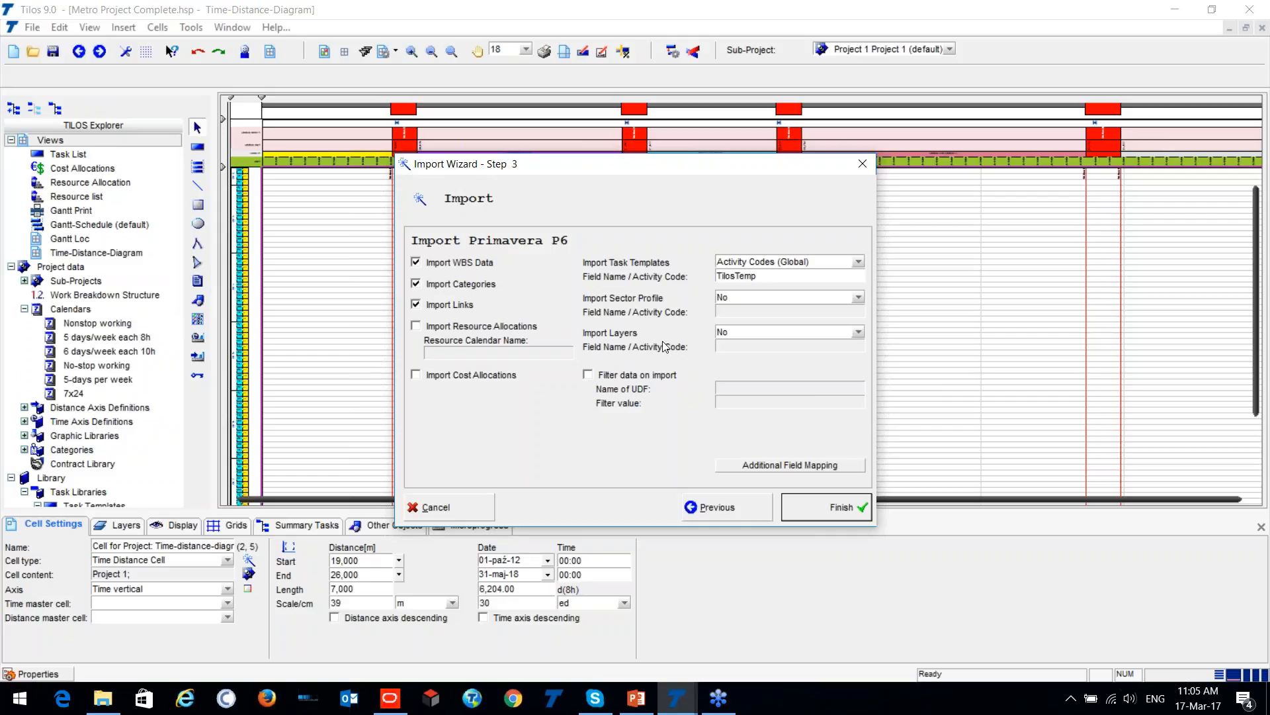
- Check the additional field mapping of the start and end distances to the Primavera text fields, and run the import
{"action": "left_click", "coordinate": [780, 466]}
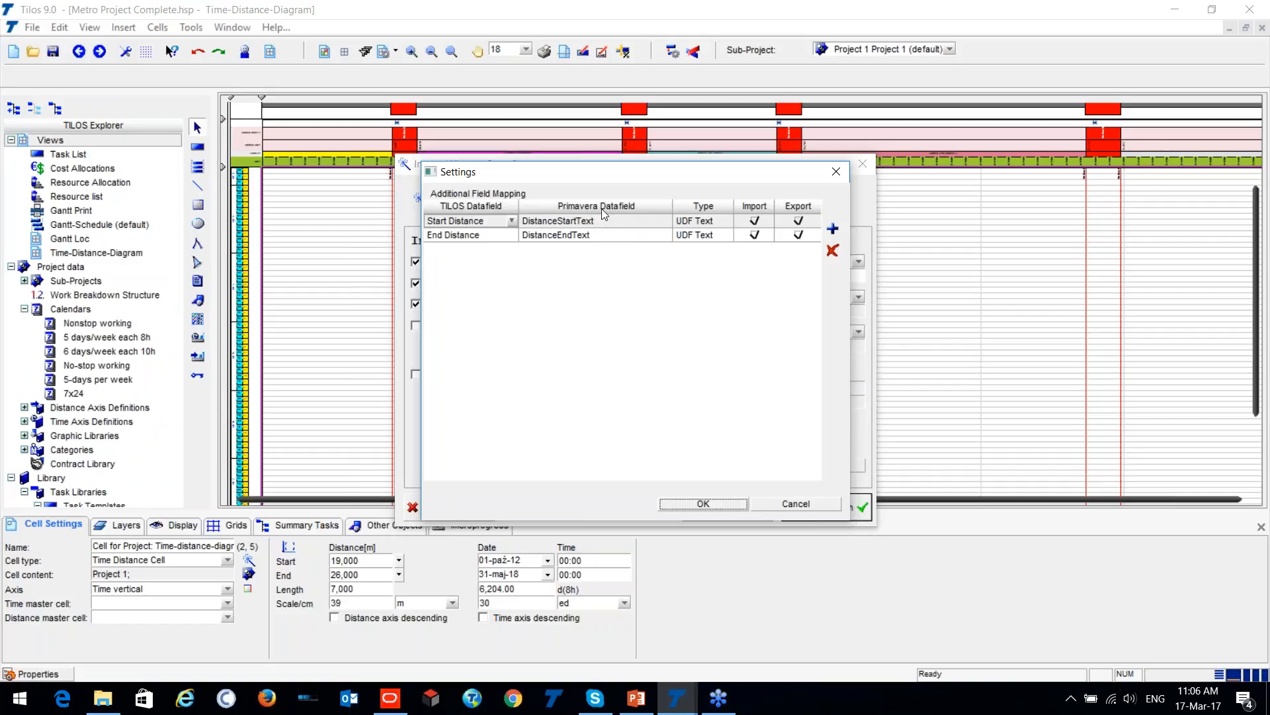
{"action": "left_click", "coordinate": [694, 508]}
{"action": "left_click", "coordinate": [826, 518]}
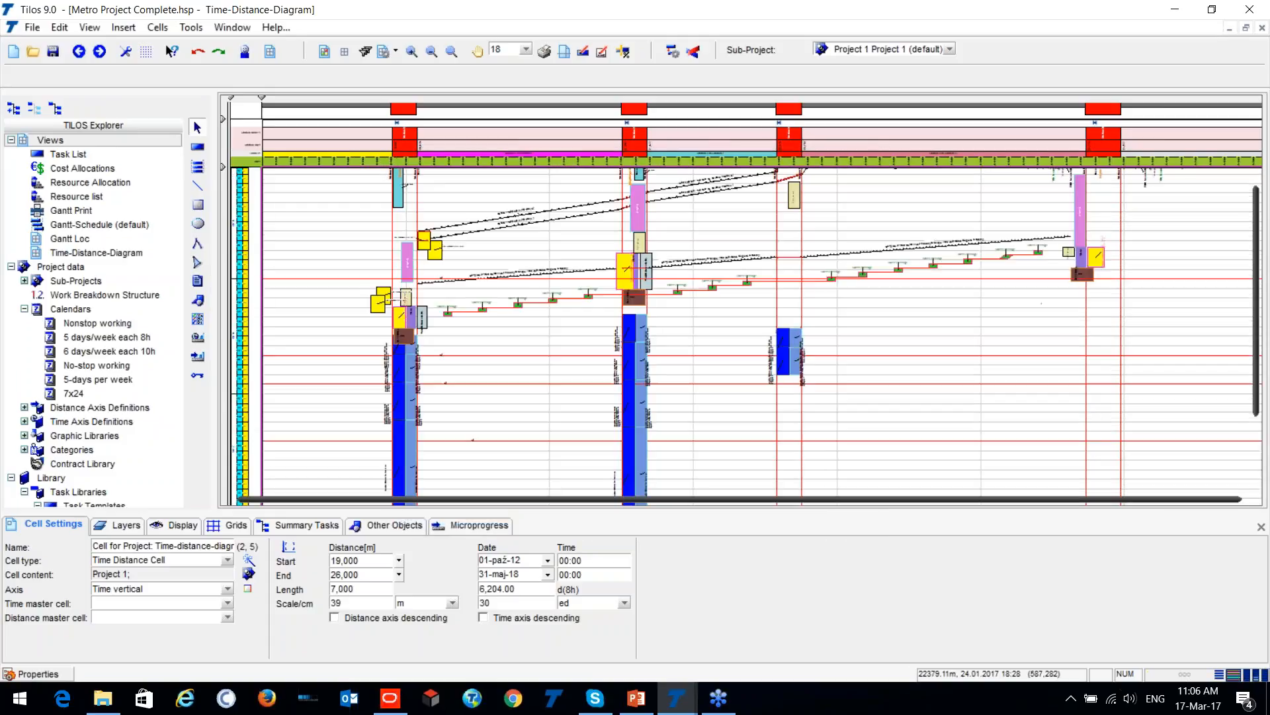
- Examine the imported tasks around Al Wahda Station, including the TBM Disassembling blocks, the Concourse Level and the Cultural Village to Al Wahda lines
{"action": "scroll", "coordinate": [727, 349], "scroll_direction": "down", "scroll_amount": 3}
{"action": "scroll", "coordinate": [501, 325], "scroll_direction": "up", "scroll_amount": 5}
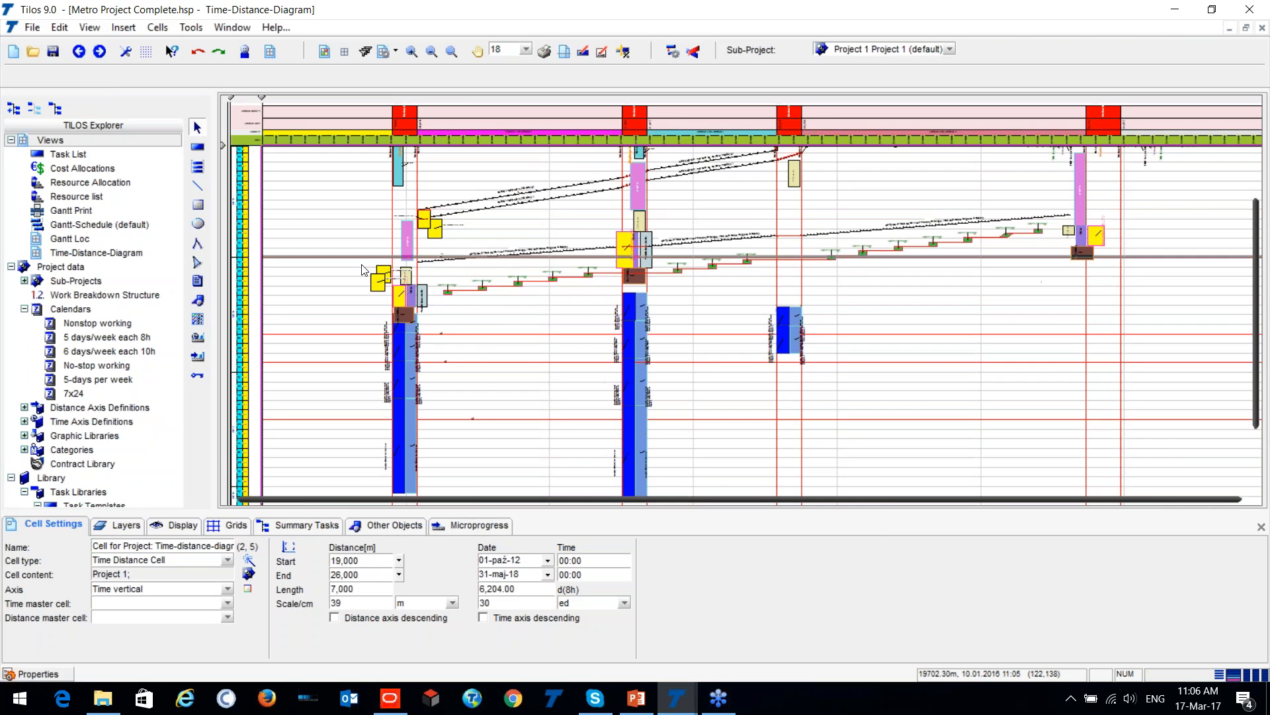
{"action": "scroll", "coordinate": [641, 285], "scroll_direction": "up", "scroll_amount": 3}
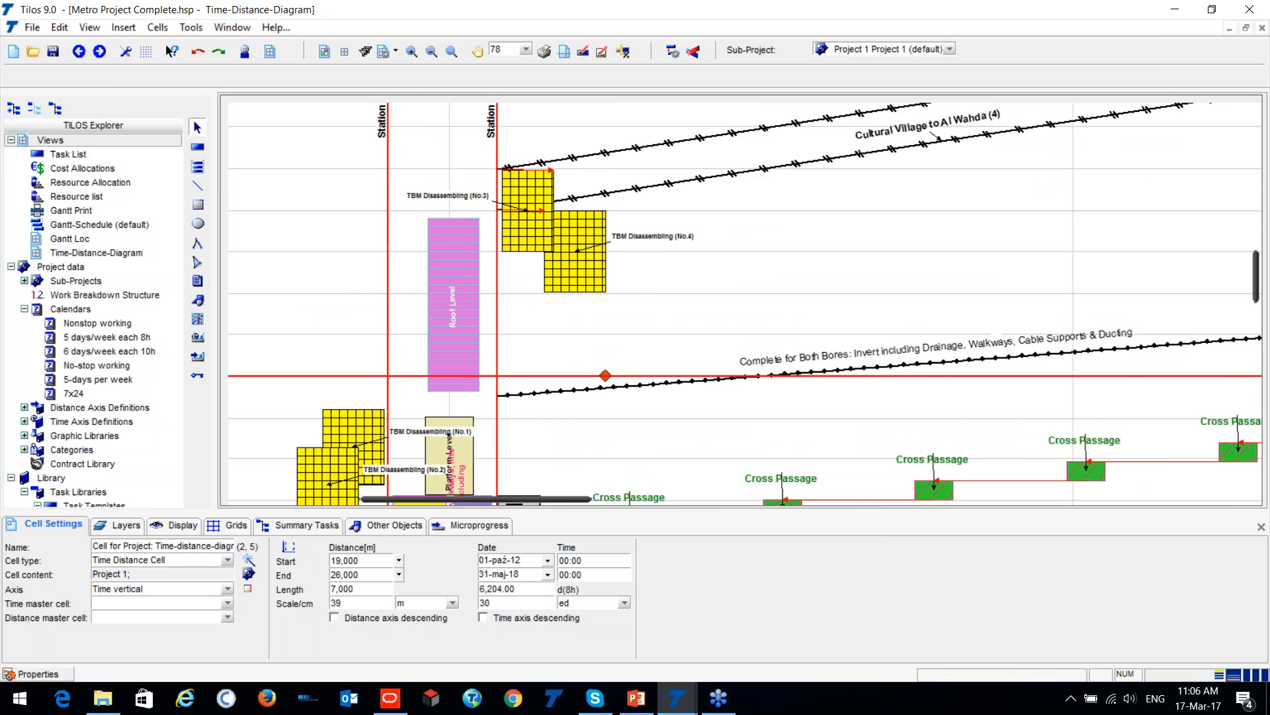
{"action": "left_click_drag", "start_coordinate": [553, 500], "coordinate": [539, 499]}
{"action": "scroll", "coordinate": [718, 296], "scroll_direction": "up", "scroll_amount": 1}
{"action": "scroll", "coordinate": [717, 296], "scroll_direction": "up", "scroll_amount": 2}
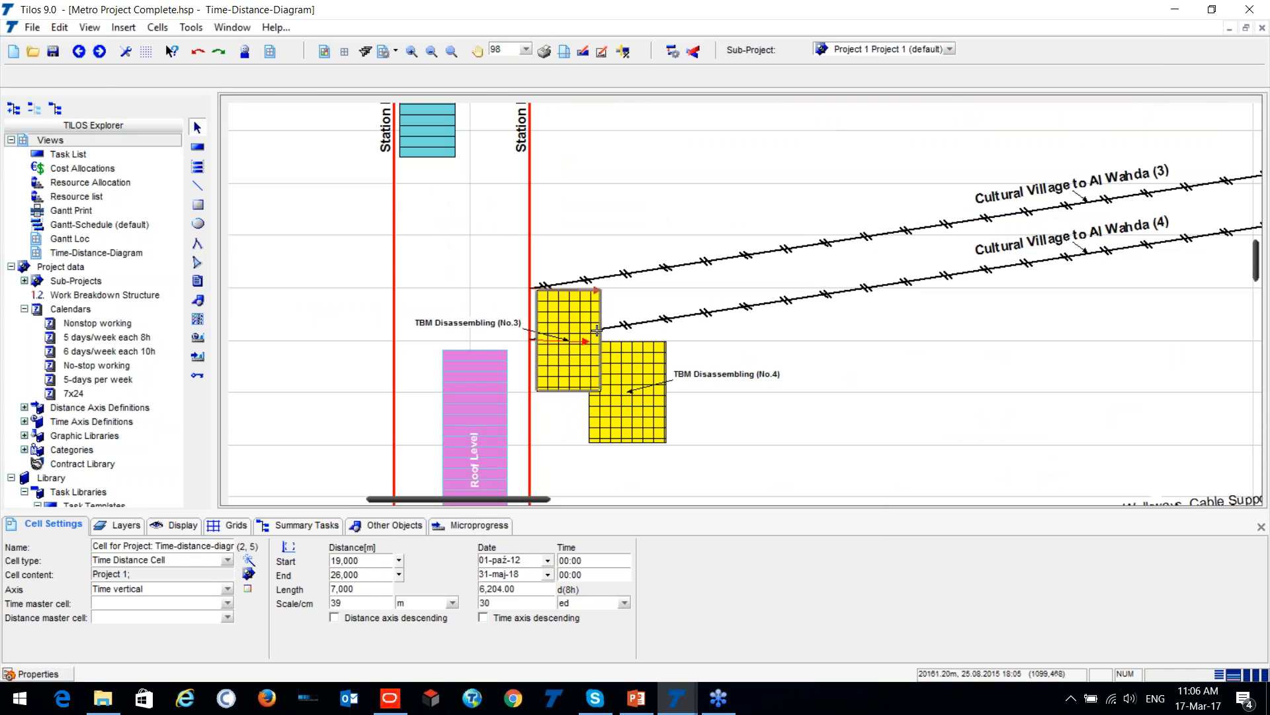
{"action": "scroll", "coordinate": [729, 202], "scroll_direction": "down", "scroll_amount": 1}
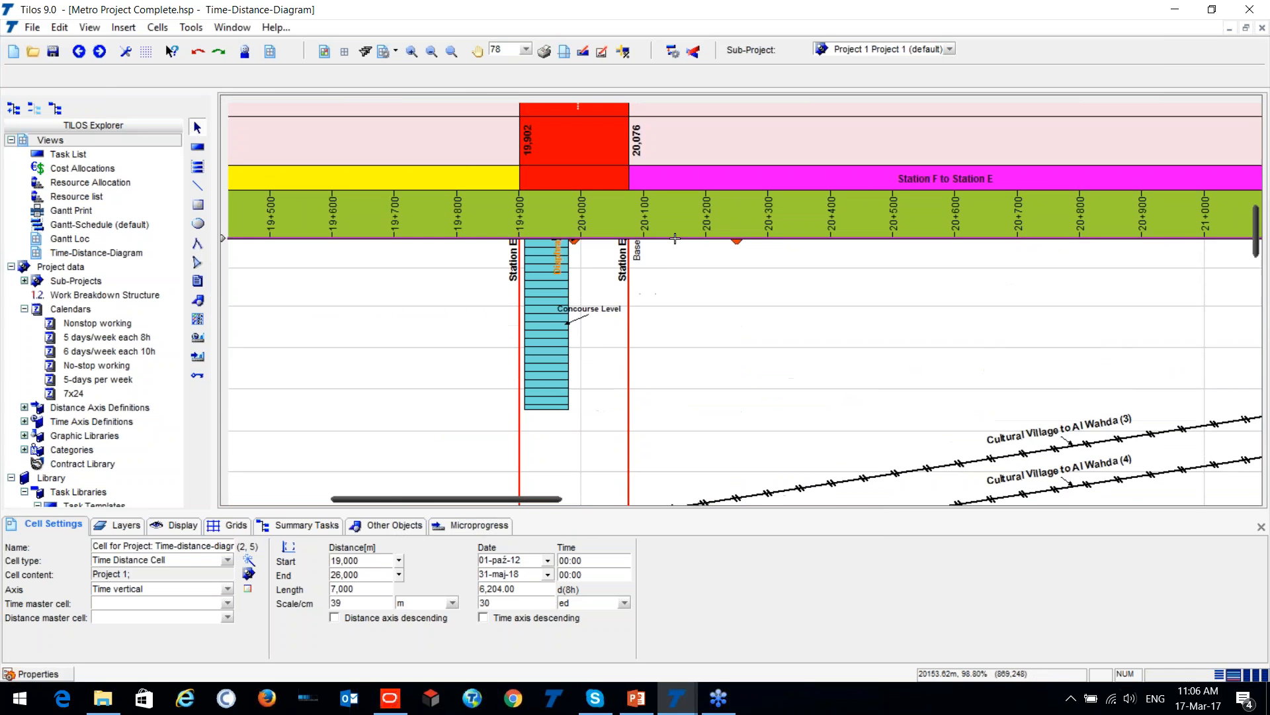
{"action": "scroll", "coordinate": [702, 303], "scroll_direction": "down", "scroll_amount": 2}
- Select the Roof Level task at Al Wahda and examine the Platform Level, Stairs, Ventilation Shafts, Backfilling and finishing tasks that follow it
{"action": "left_click", "coordinate": [589, 325]}
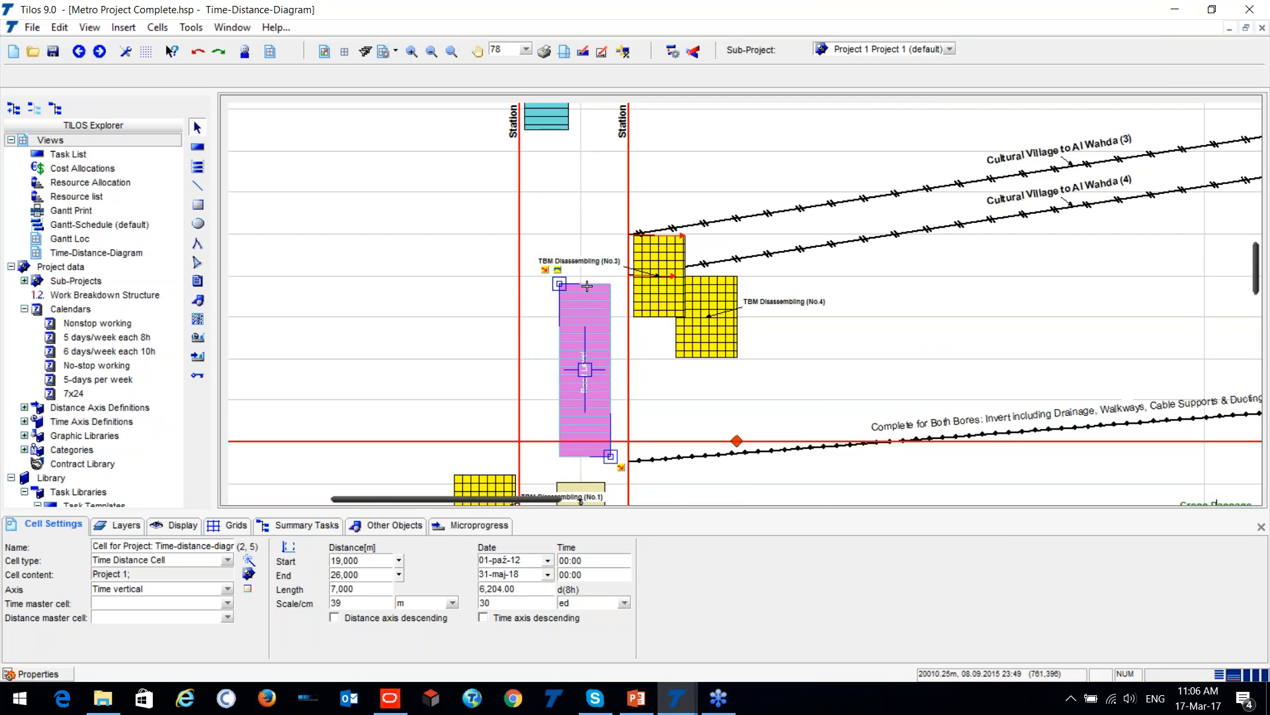
{"action": "scroll", "coordinate": [722, 337], "scroll_direction": "down", "scroll_amount": 1}
{"action": "scroll", "coordinate": [722, 338], "scroll_direction": "down", "scroll_amount": 2}
{"action": "scroll", "coordinate": [532, 264], "scroll_direction": "up", "scroll_amount": 2}
{"action": "scroll", "coordinate": [532, 264], "scroll_direction": "up", "scroll_amount": 1}
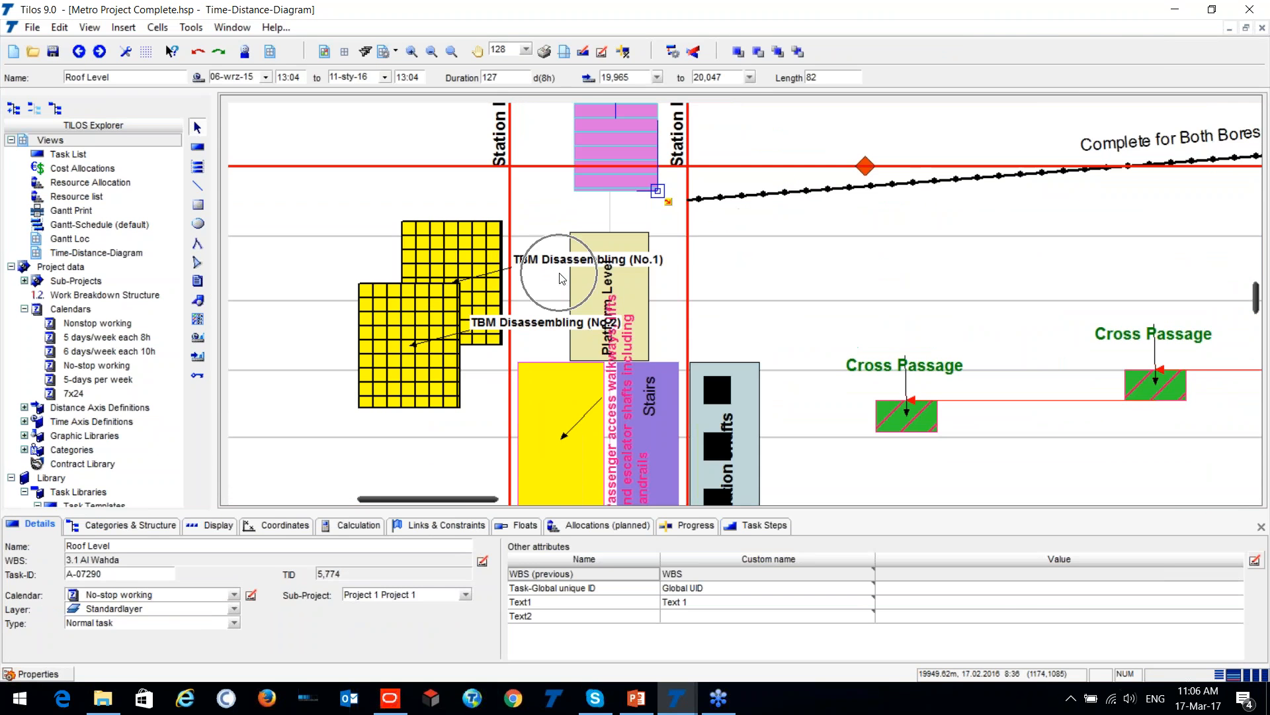
{"action": "scroll", "coordinate": [494, 308], "scroll_direction": "down", "scroll_amount": 1}
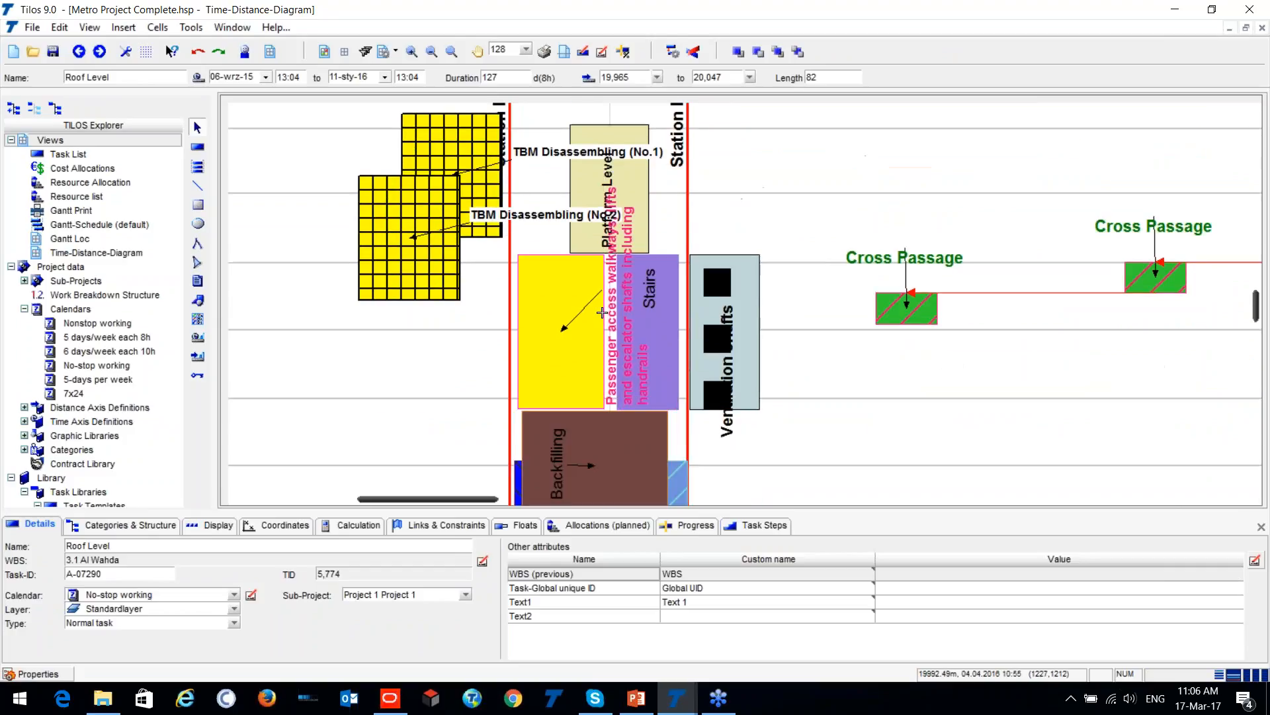
{"action": "scroll", "coordinate": [721, 287], "scroll_direction": "down", "scroll_amount": 1}
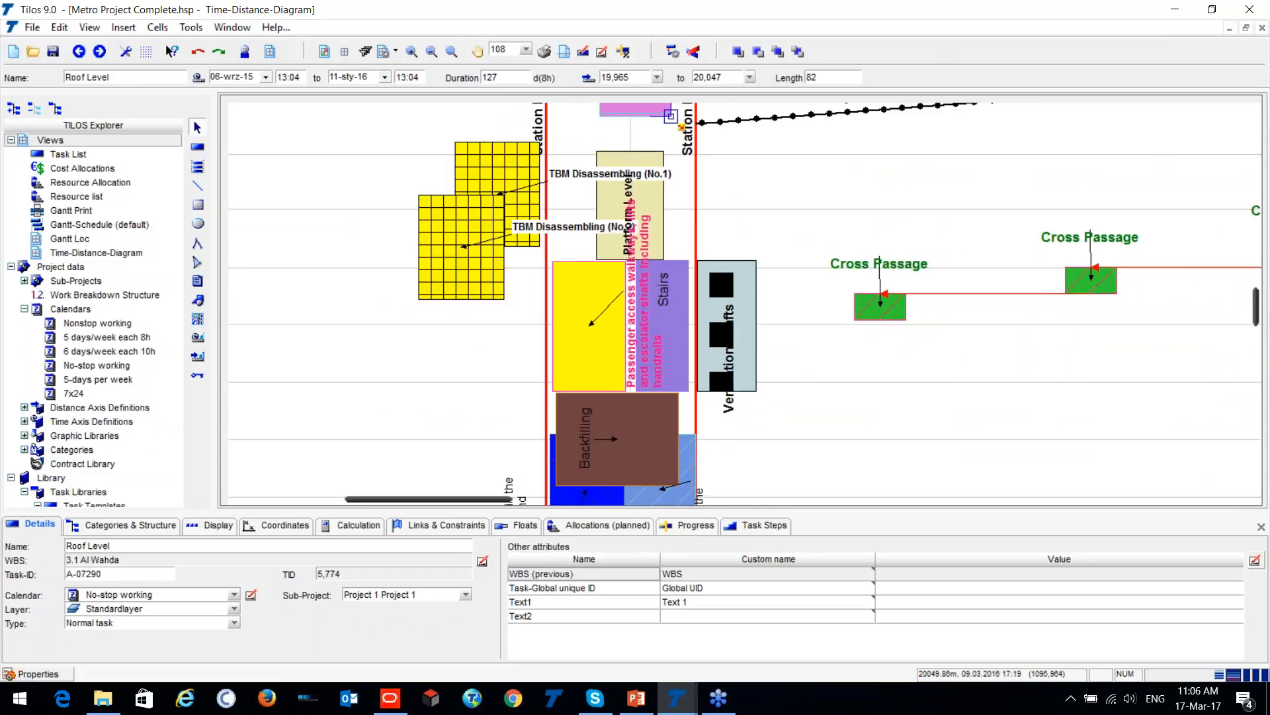
{"action": "scroll", "coordinate": [745, 304], "scroll_direction": "down", "scroll_amount": 3}
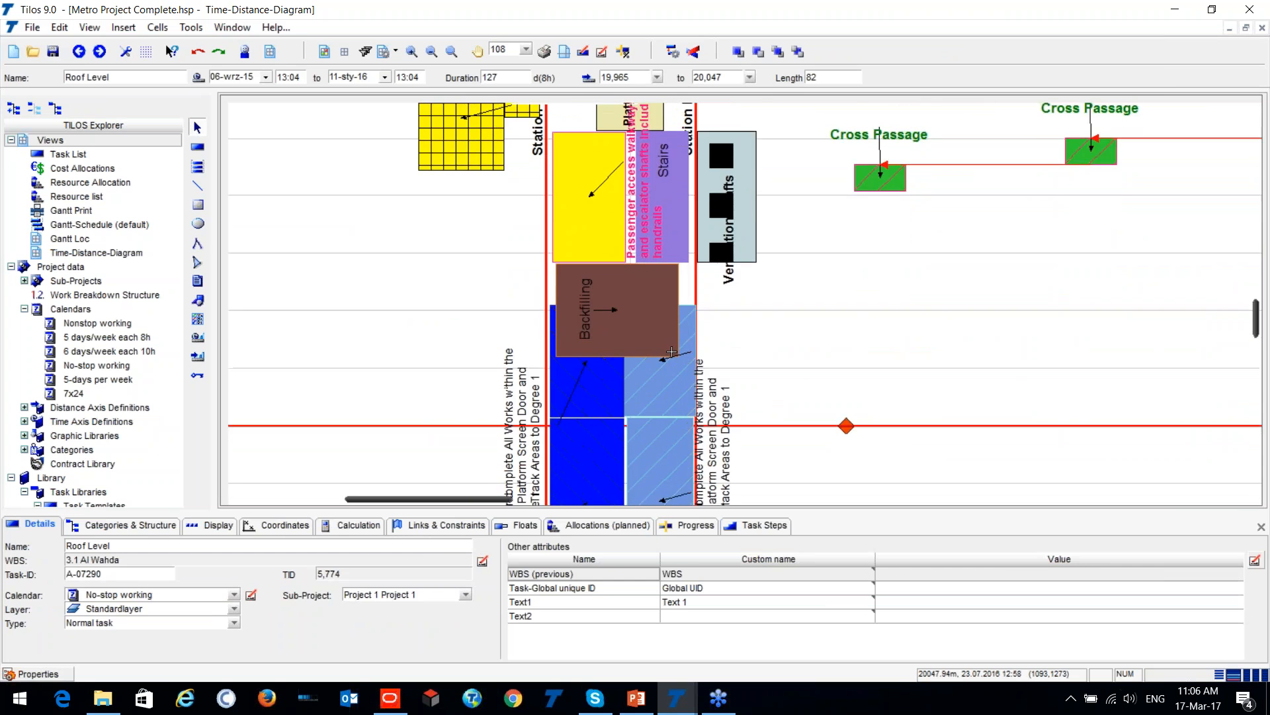
{"action": "scroll", "coordinate": [700, 337], "scroll_direction": "down", "scroll_amount": 1}
{"action": "scroll", "coordinate": [708, 390], "scroll_direction": "down", "scroll_amount": 3}
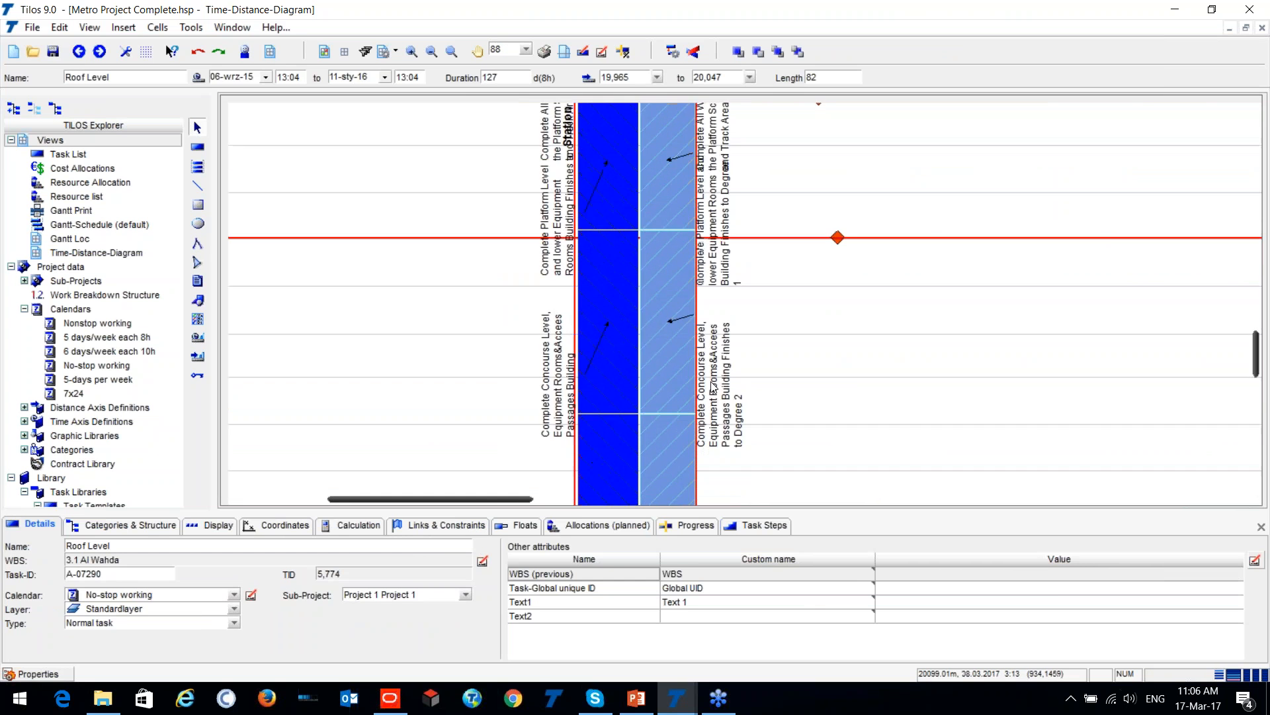
{"action": "scroll", "coordinate": [735, 416], "scroll_direction": "down", "scroll_amount": 2}
{"action": "scroll", "coordinate": [738, 417], "scroll_direction": "down", "scroll_amount": 1}
- Inspect the tunnel drives by selecting Cultural Village to Al Wahda (3) and Lusail Marina / The Pearl to Cultural Village (3)
{"action": "left_click_drag", "start_coordinate": [577, 500], "coordinate": [947, 493]}
{"action": "scroll", "coordinate": [613, 358], "scroll_direction": "down", "scroll_amount": 2}
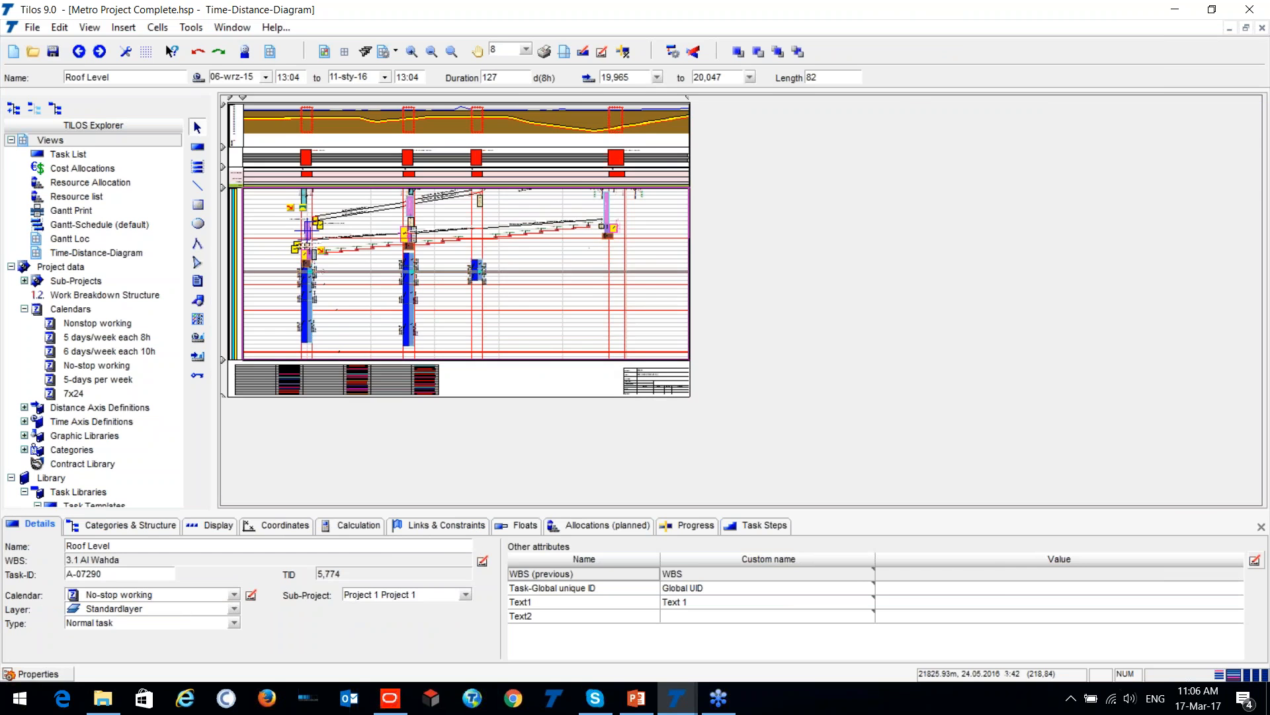
{"action": "scroll", "coordinate": [301, 236], "scroll_direction": "up", "scroll_amount": 4}
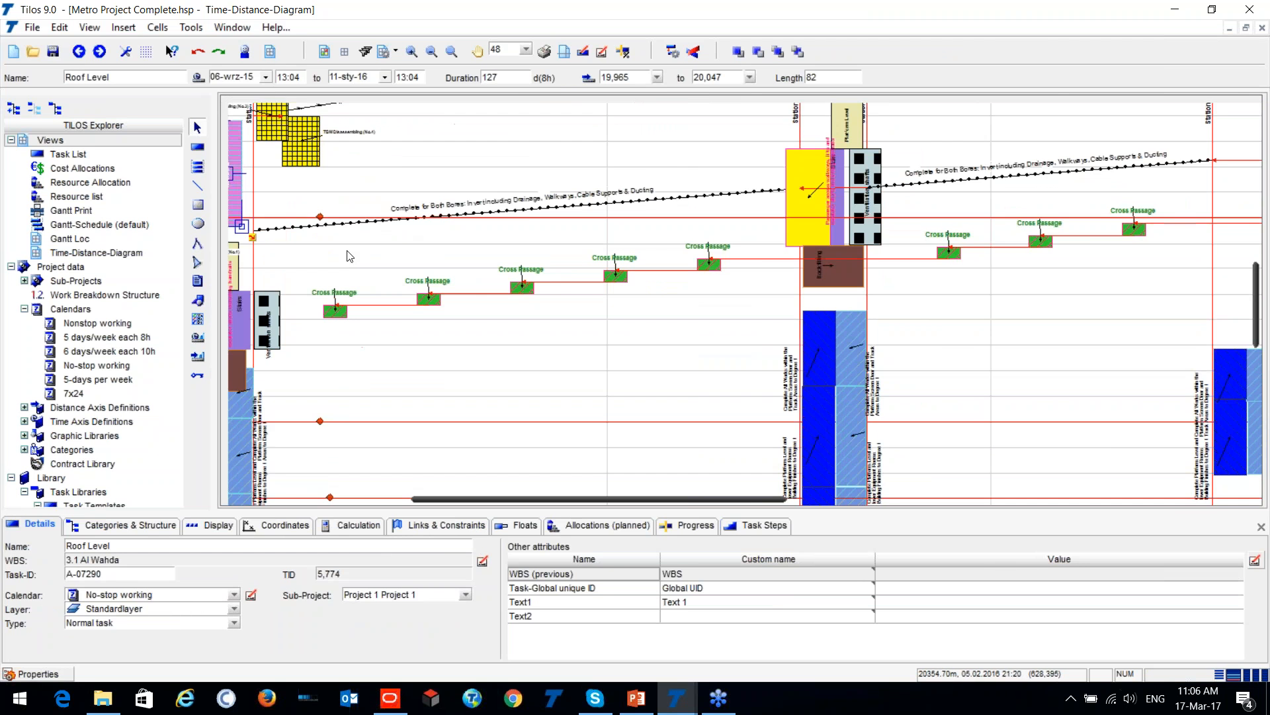
{"action": "scroll", "coordinate": [353, 277], "scroll_direction": "up", "scroll_amount": 10}
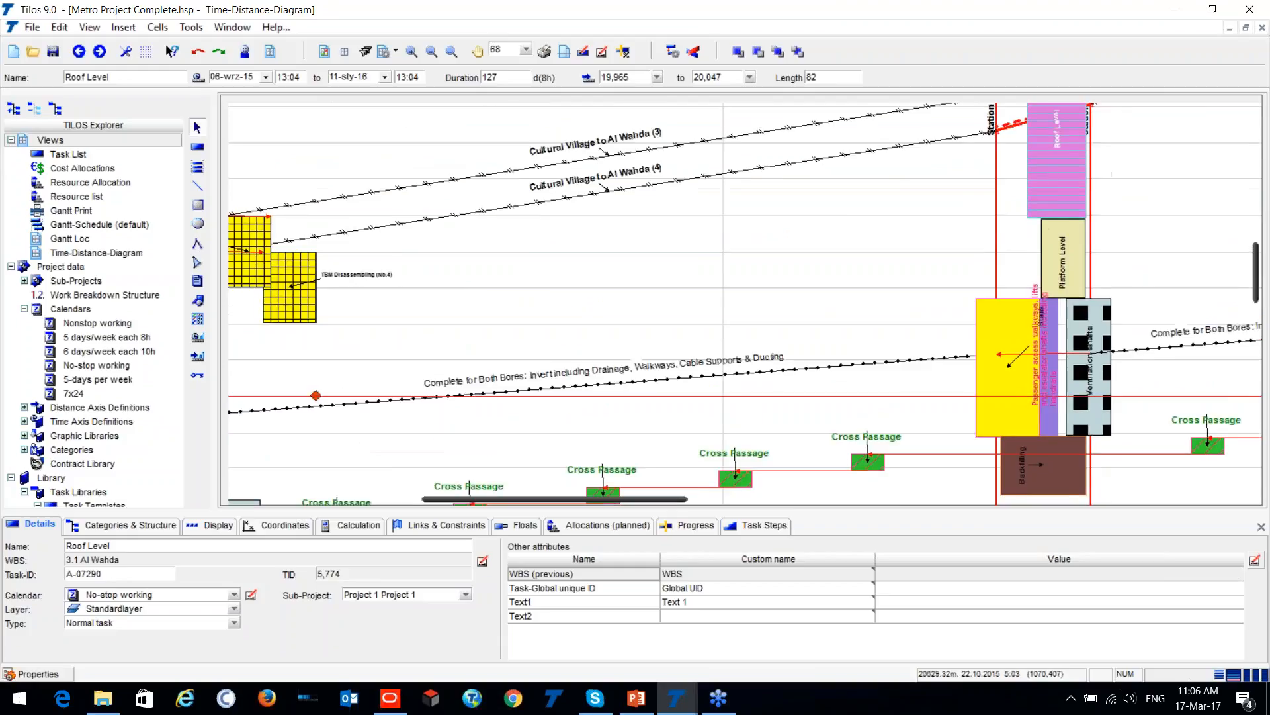
{"action": "left_click", "coordinate": [702, 285]}
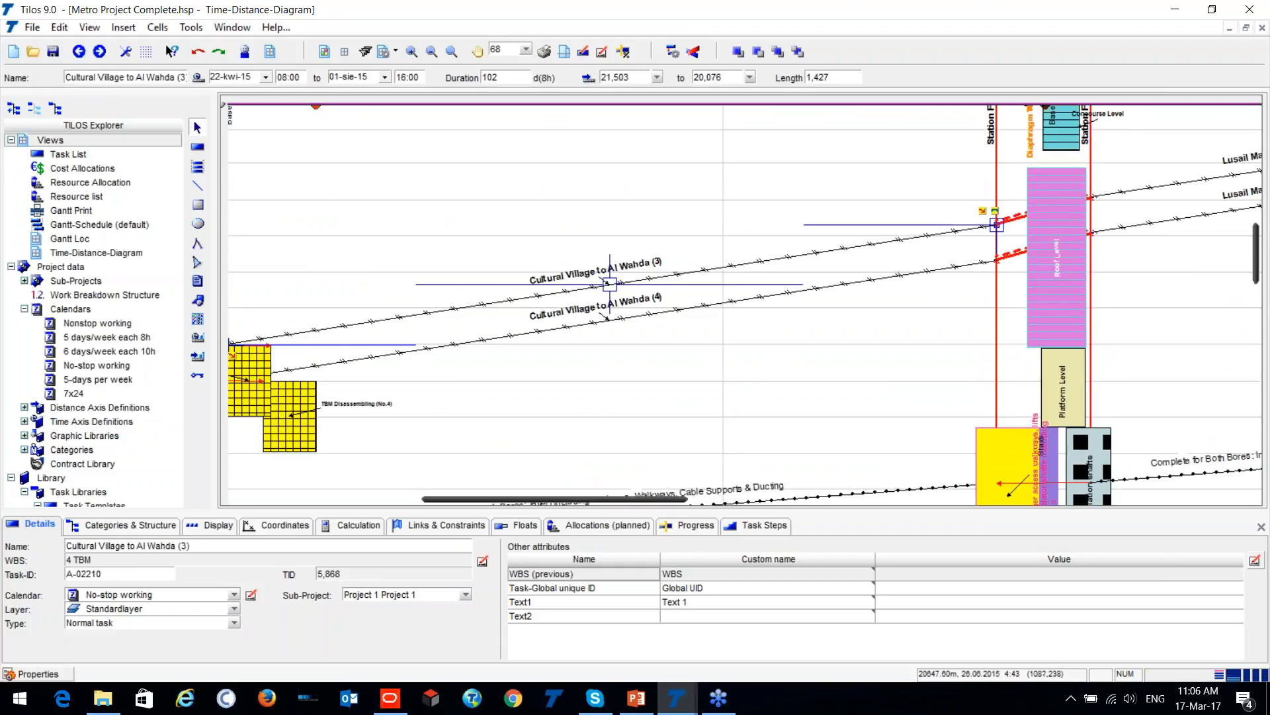
{"action": "left_click_drag", "start_coordinate": [664, 499], "coordinate": [764, 498]}
{"action": "scroll", "coordinate": [862, 320], "scroll_direction": "up", "scroll_amount": 3}
{"action": "left_click", "coordinate": [801, 270]}
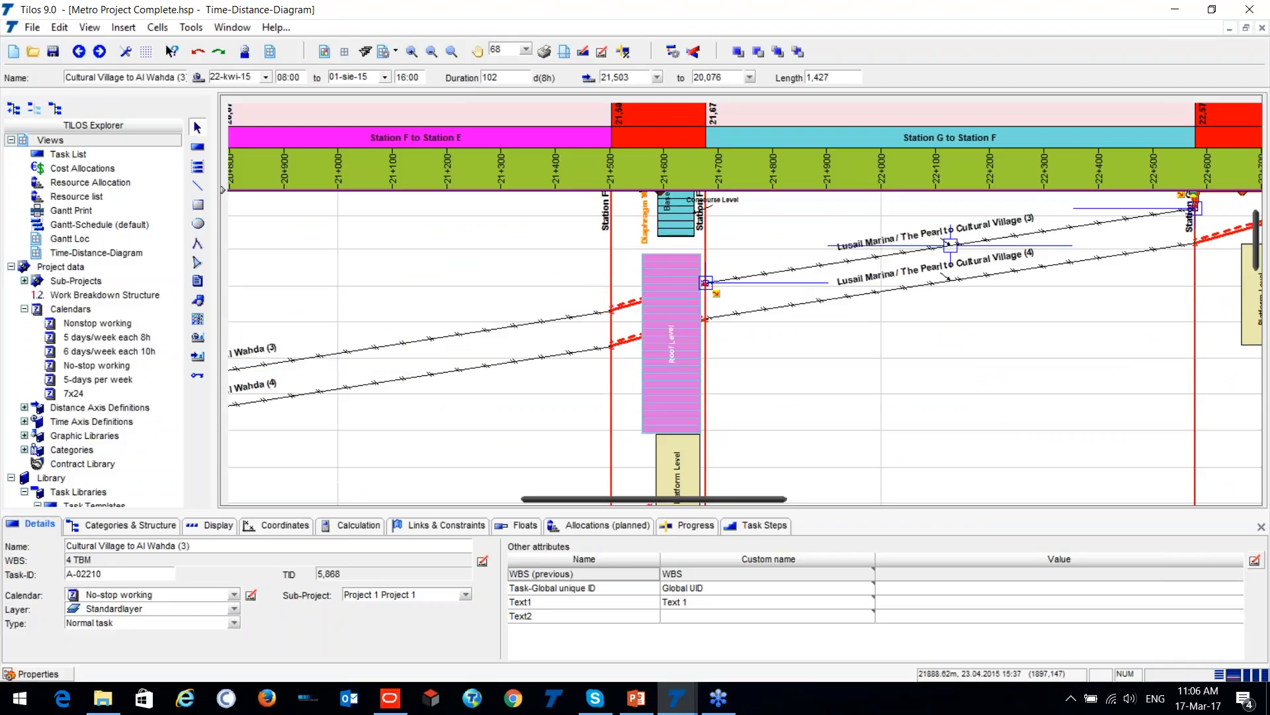
- Examine the station works, cross passages and both-bores invert concrete lines that follow the tunnel drives across the stations
{"action": "scroll", "coordinate": [887, 351], "scroll_direction": "down", "scroll_amount": 4}
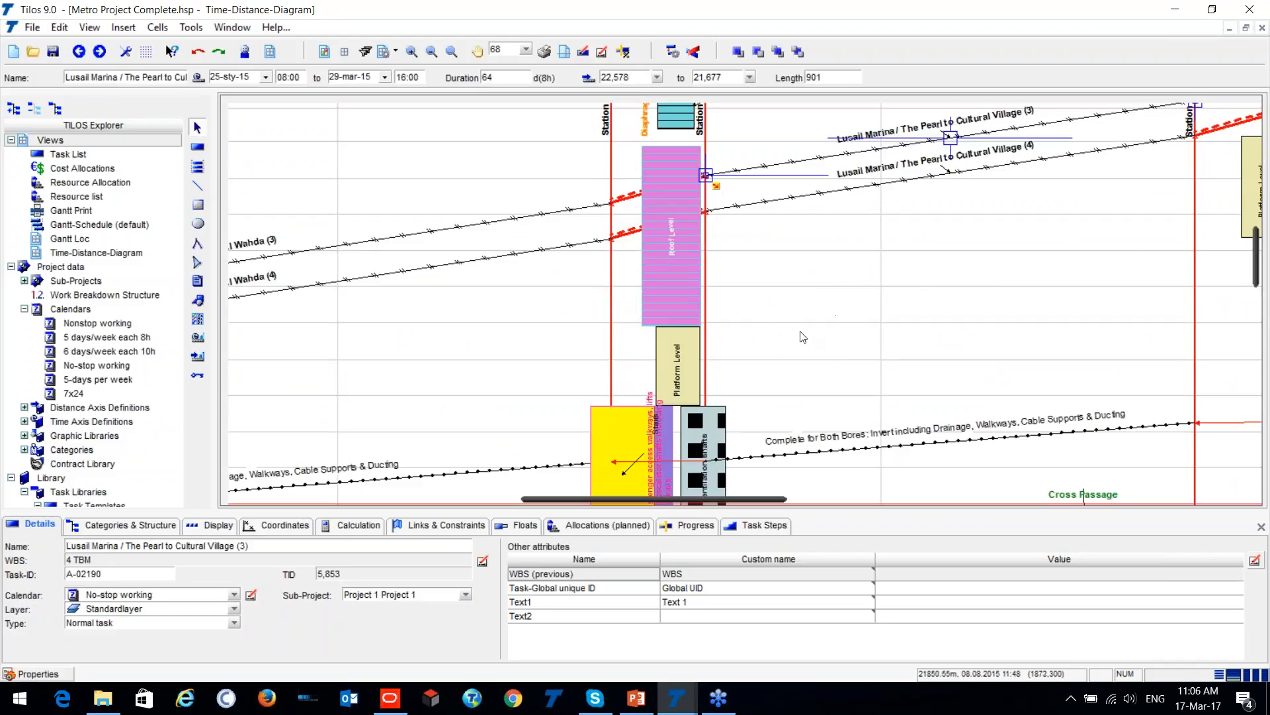
{"action": "scroll", "coordinate": [777, 325], "scroll_direction": "down", "scroll_amount": 1}
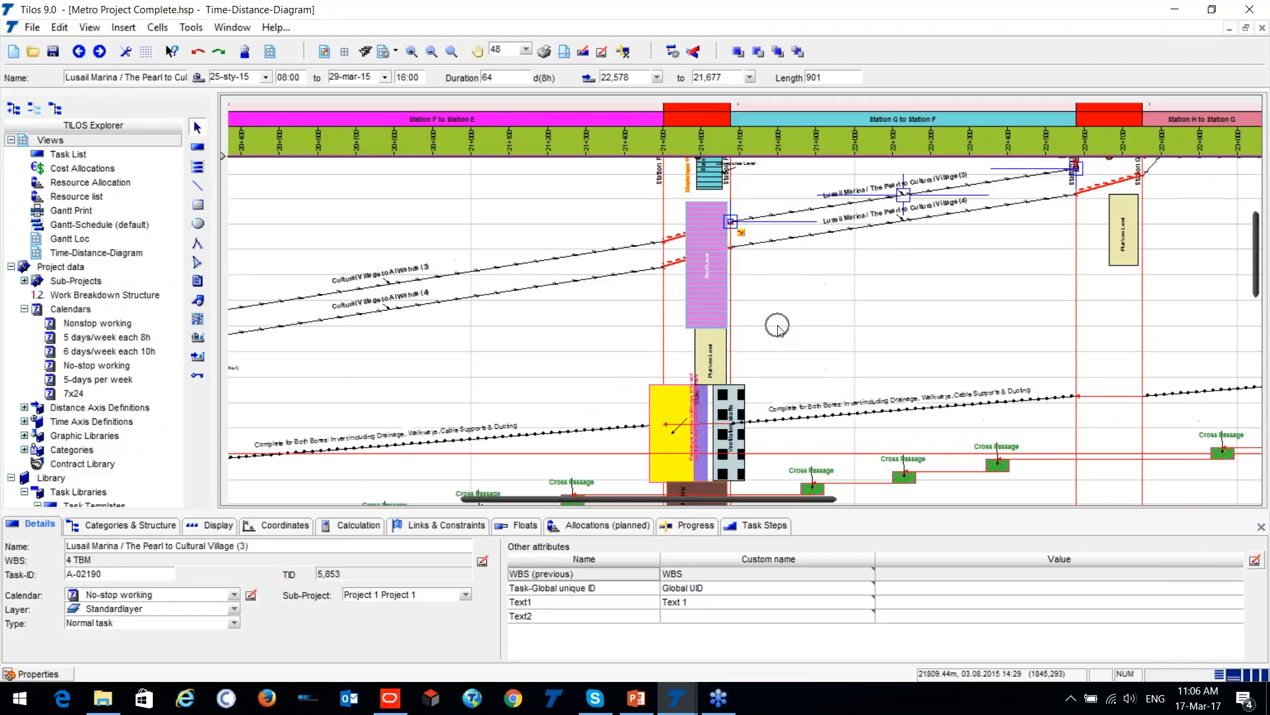
{"action": "scroll", "coordinate": [776, 325], "scroll_direction": "down", "scroll_amount": 1}
{"action": "scroll", "coordinate": [761, 337], "scroll_direction": "down", "scroll_amount": 1}
{"action": "scroll", "coordinate": [769, 268], "scroll_direction": "down", "scroll_amount": 2}
{"action": "left_click_drag", "start_coordinate": [832, 497], "coordinate": [576, 548]}
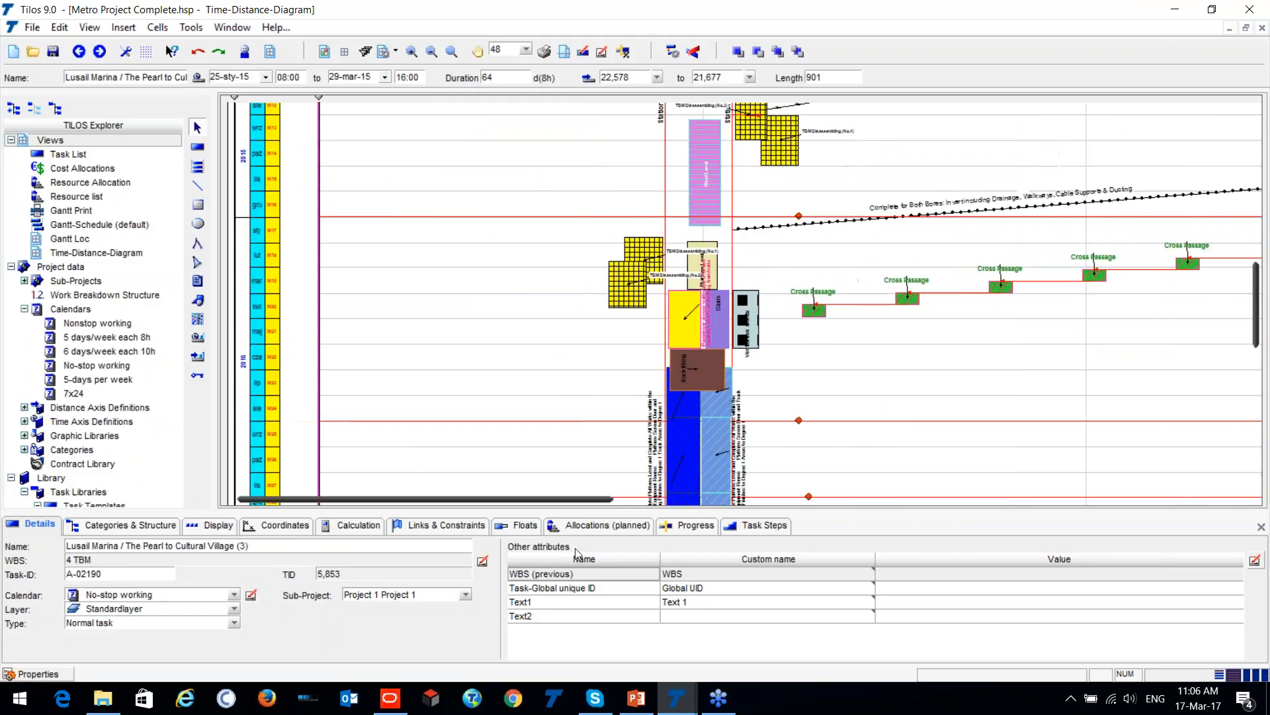
{"action": "scroll", "coordinate": [513, 312], "scroll_direction": "up", "scroll_amount": 1}
{"action": "scroll", "coordinate": [557, 319], "scroll_direction": "down", "scroll_amount": 2}
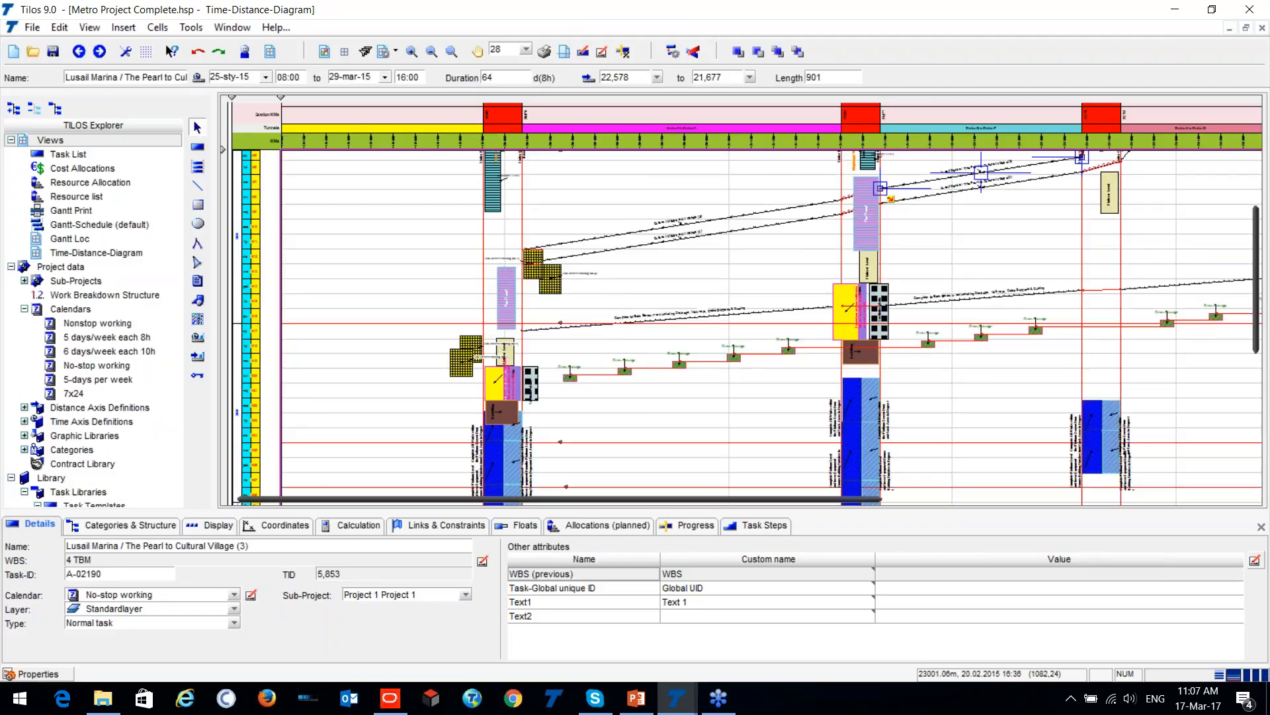
{"action": "scroll", "coordinate": [1225, 241], "scroll_direction": "down", "scroll_amount": 1}
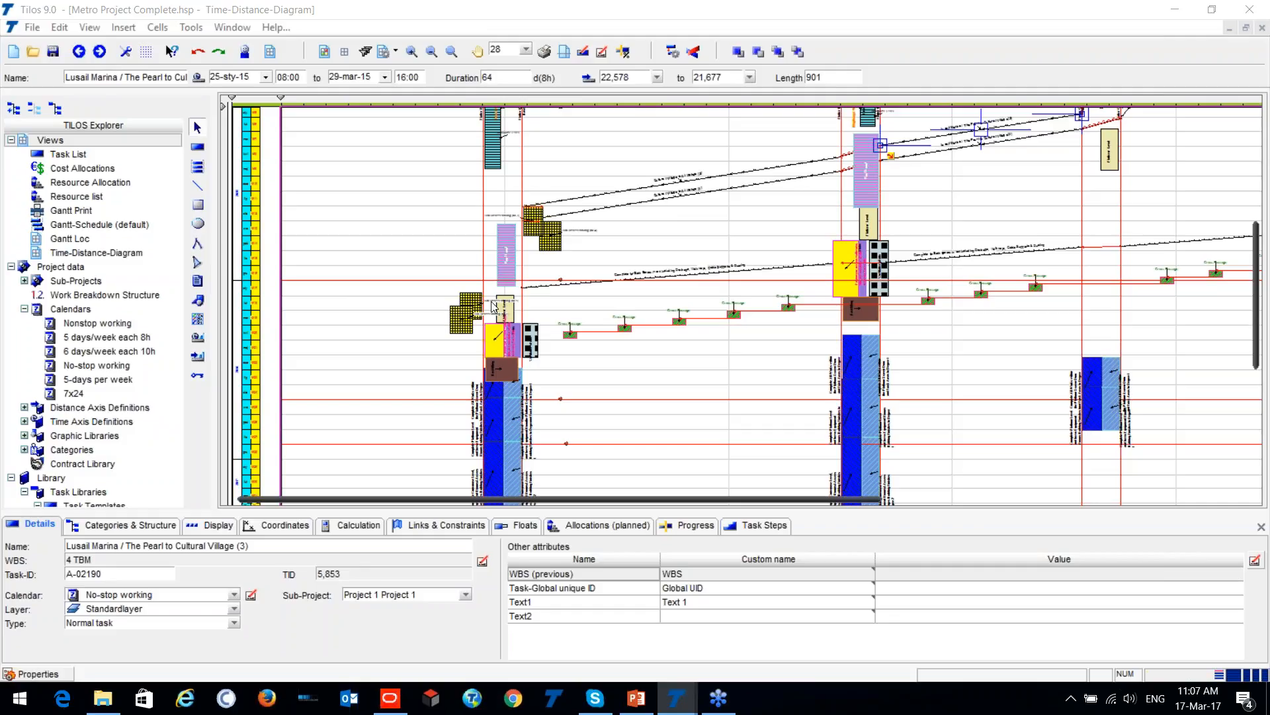
- Open the Tunnels distance profile from the distance axis definitions and review its station and tunnel section rows
{"action": "left_click", "coordinate": [94, 322]}
{"action": "scroll", "coordinate": [96, 319], "scroll_direction": "down", "scroll_amount": 3}
{"action": "scroll", "coordinate": [96, 319], "scroll_direction": "down", "scroll_amount": 5}
{"action": "scroll", "coordinate": [73, 327], "scroll_direction": "up", "scroll_amount": 5}
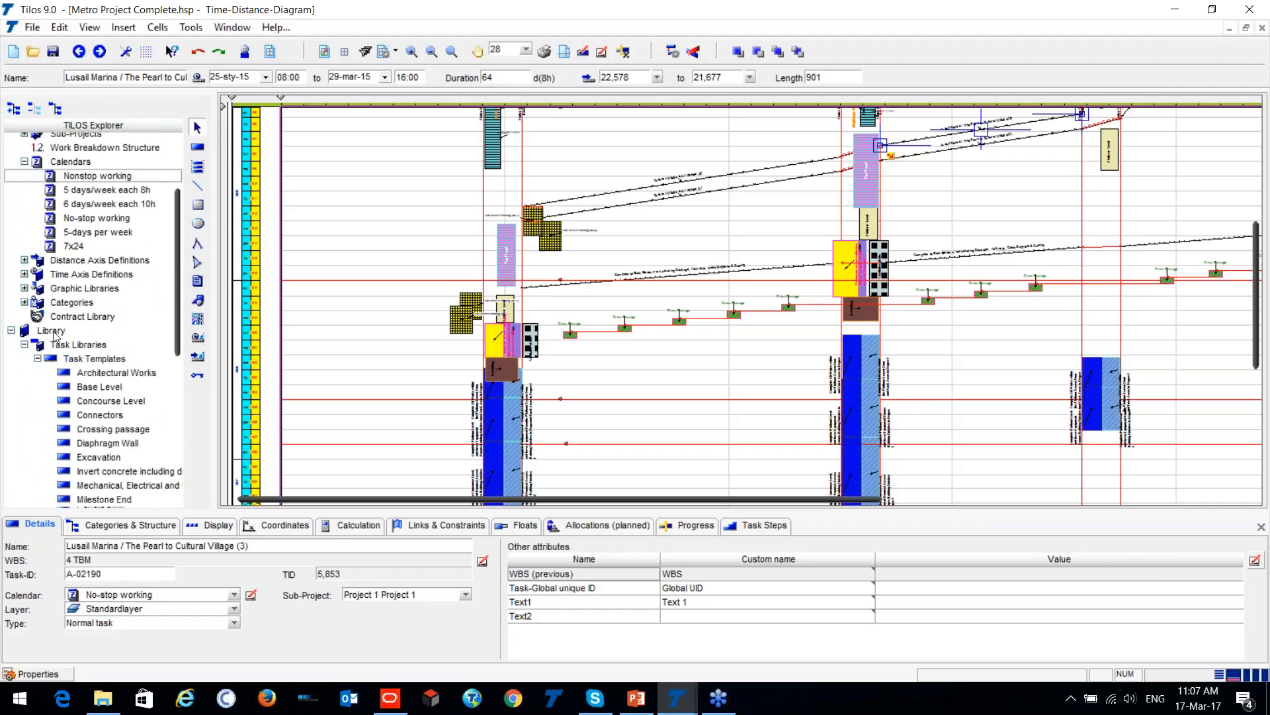
{"action": "left_click", "coordinate": [24, 260]}
{"action": "left_click", "coordinate": [38, 288]}
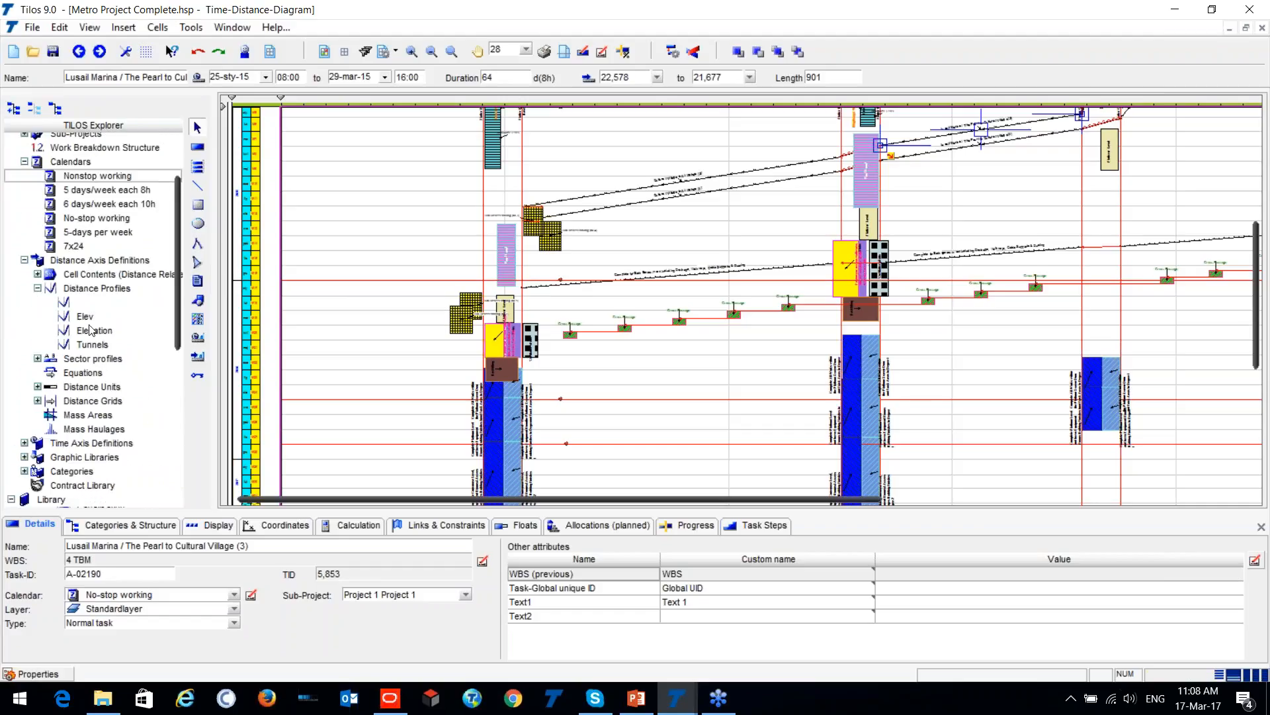
{"action": "left_click", "coordinate": [73, 347]}
{"action": "double_click", "coordinate": [73, 347]}
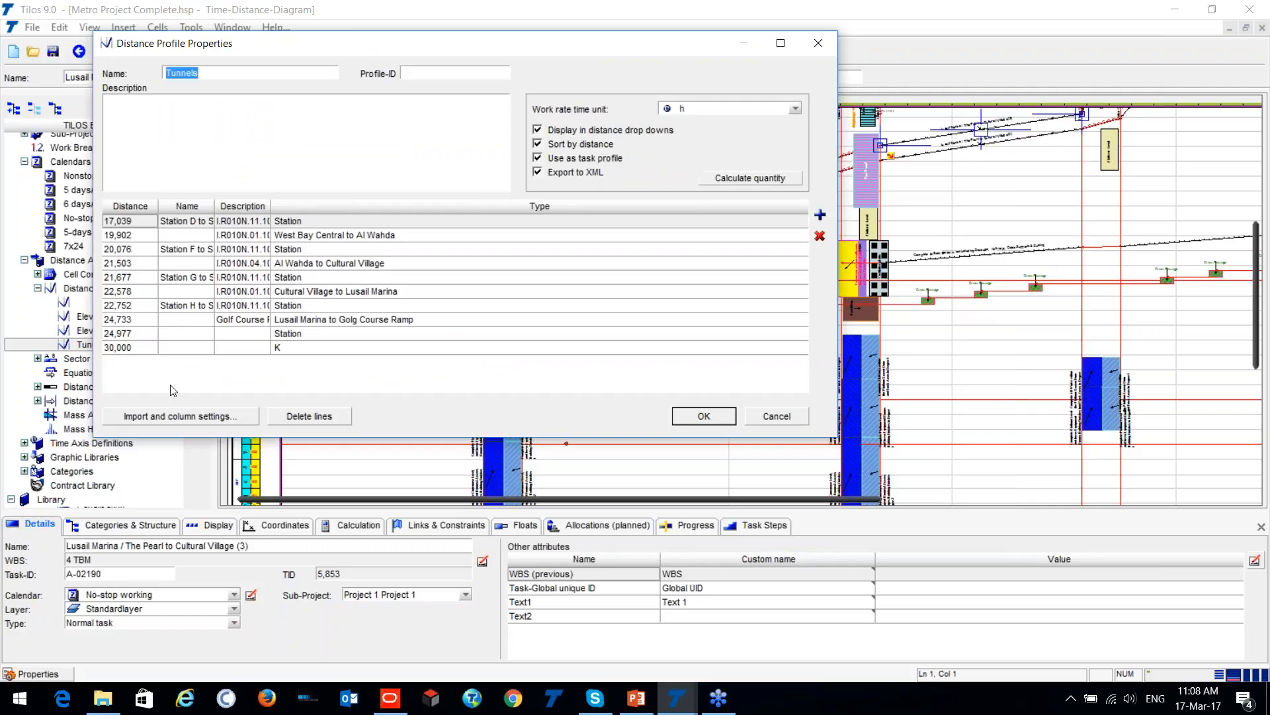
{"action": "left_click", "coordinate": [119, 240]}
{"action": "left_click", "coordinate": [345, 334]}
- Review the import and column settings of the Tunnels profile, including work rate and text fields, and close the profile without changes
{"action": "left_click", "coordinate": [192, 417]}
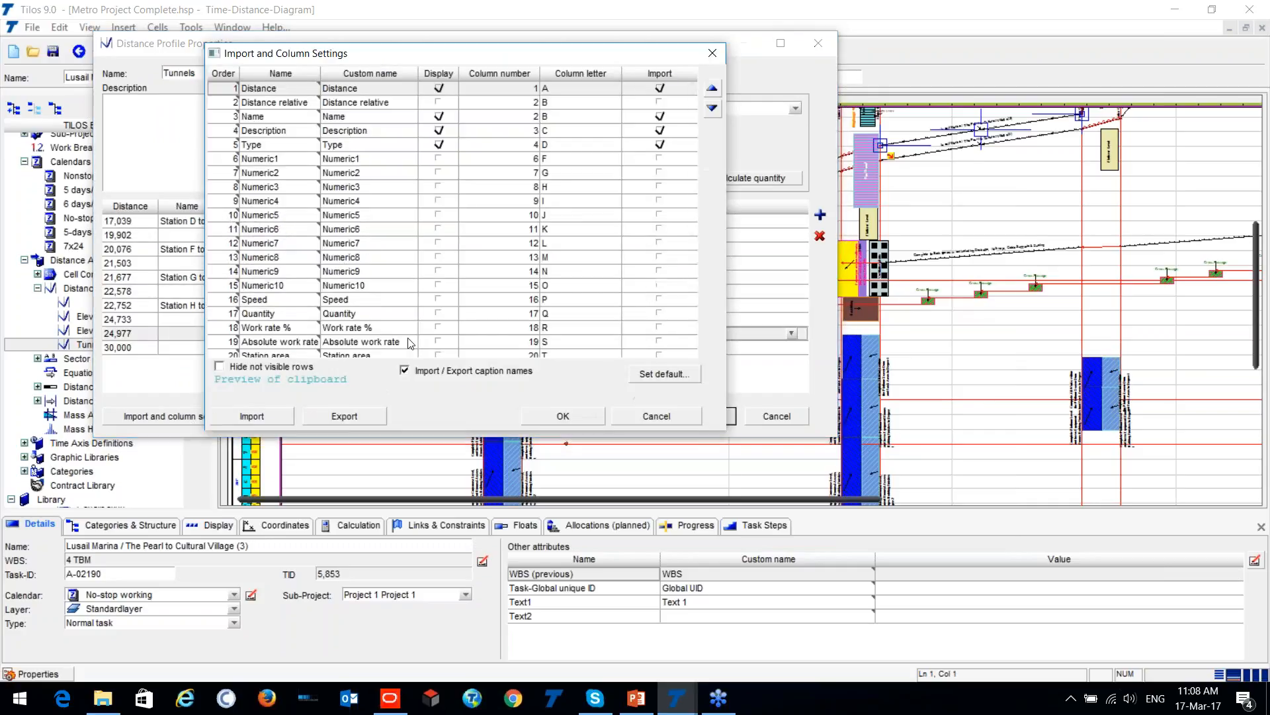
{"action": "scroll", "coordinate": [335, 130], "scroll_direction": "down", "scroll_amount": 8}
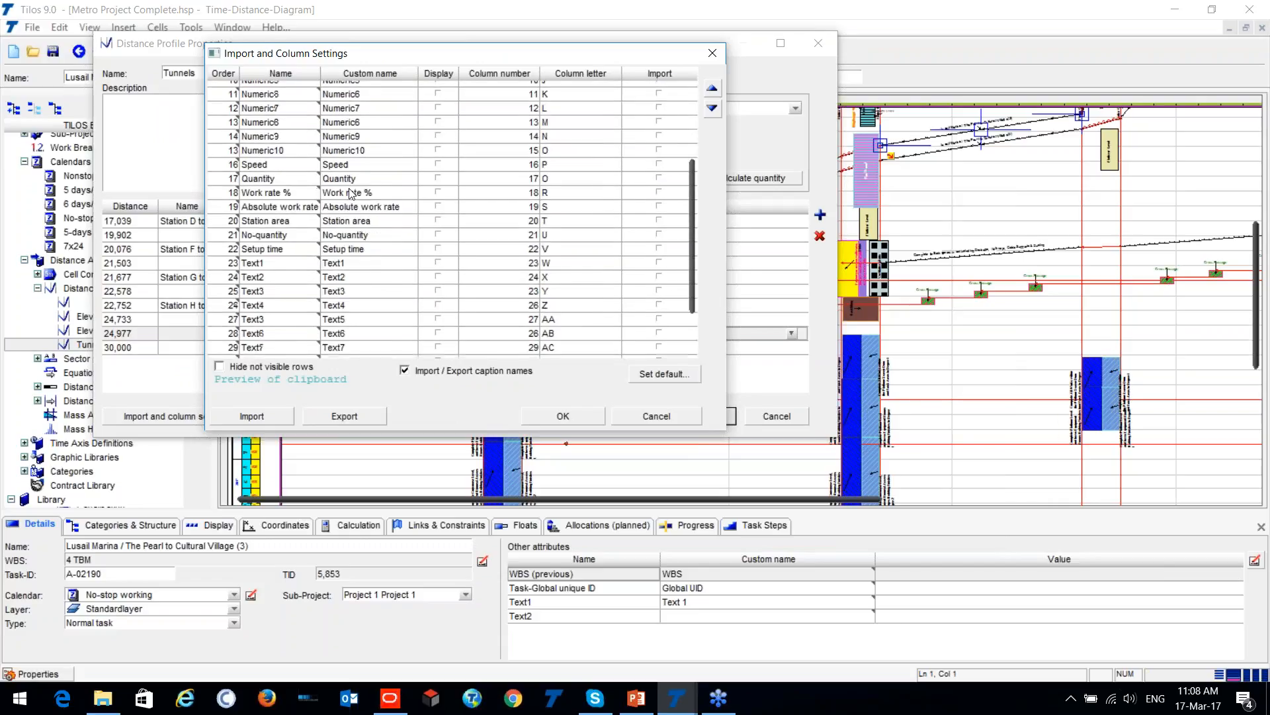
{"action": "scroll", "coordinate": [356, 189], "scroll_direction": "up", "scroll_amount": 8}
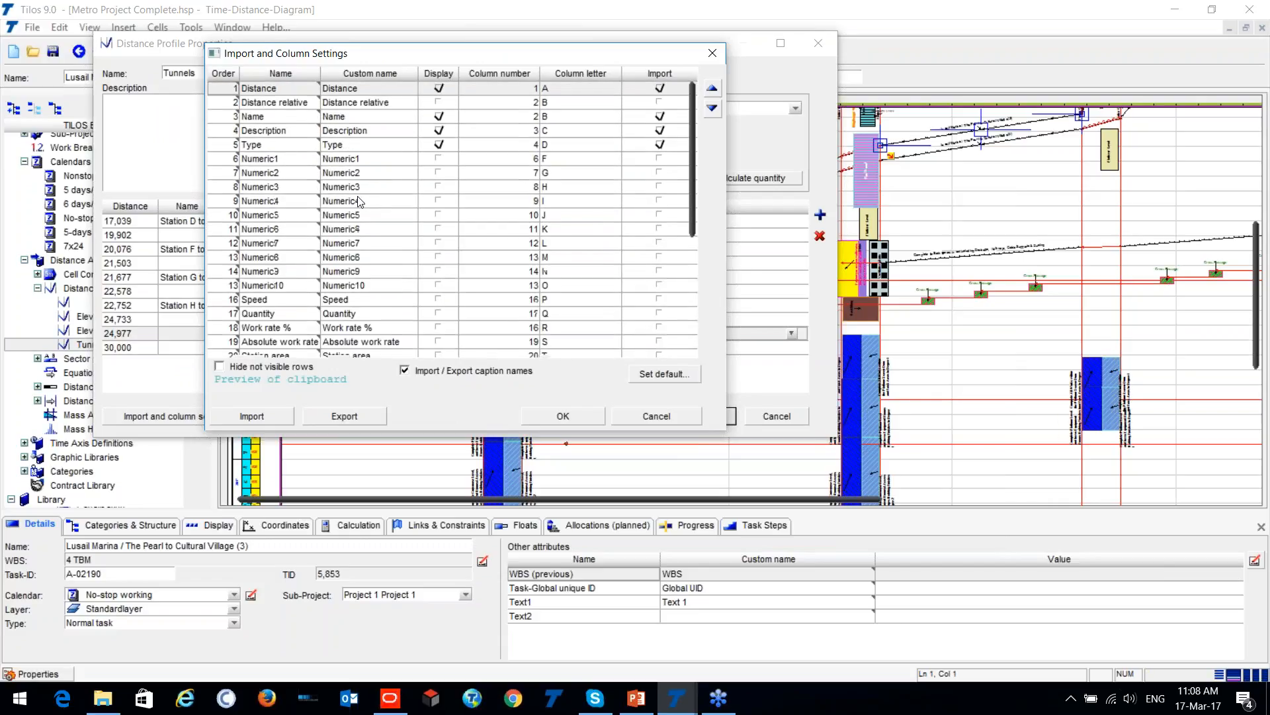
{"action": "key", "text": "ctrl"}
{"action": "key", "text": "ctrl"}
{"action": "left_click", "coordinate": [712, 53]}
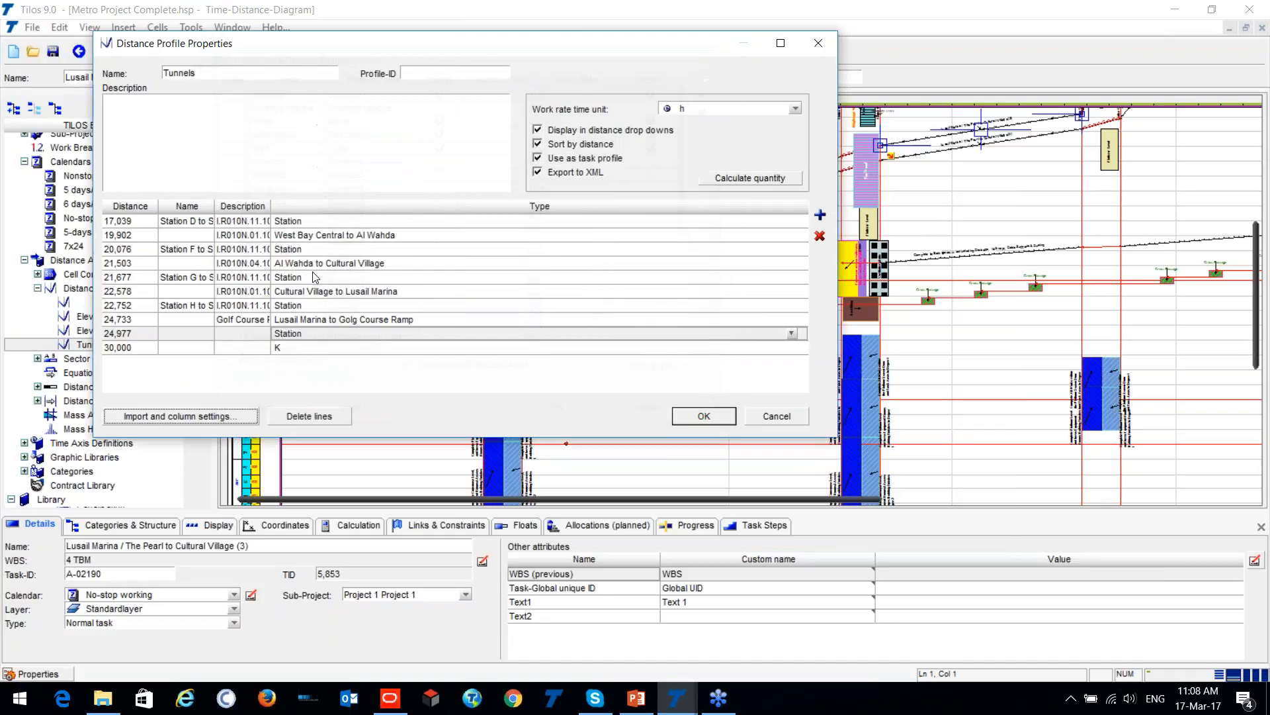
{"action": "left_click", "coordinate": [819, 43]}
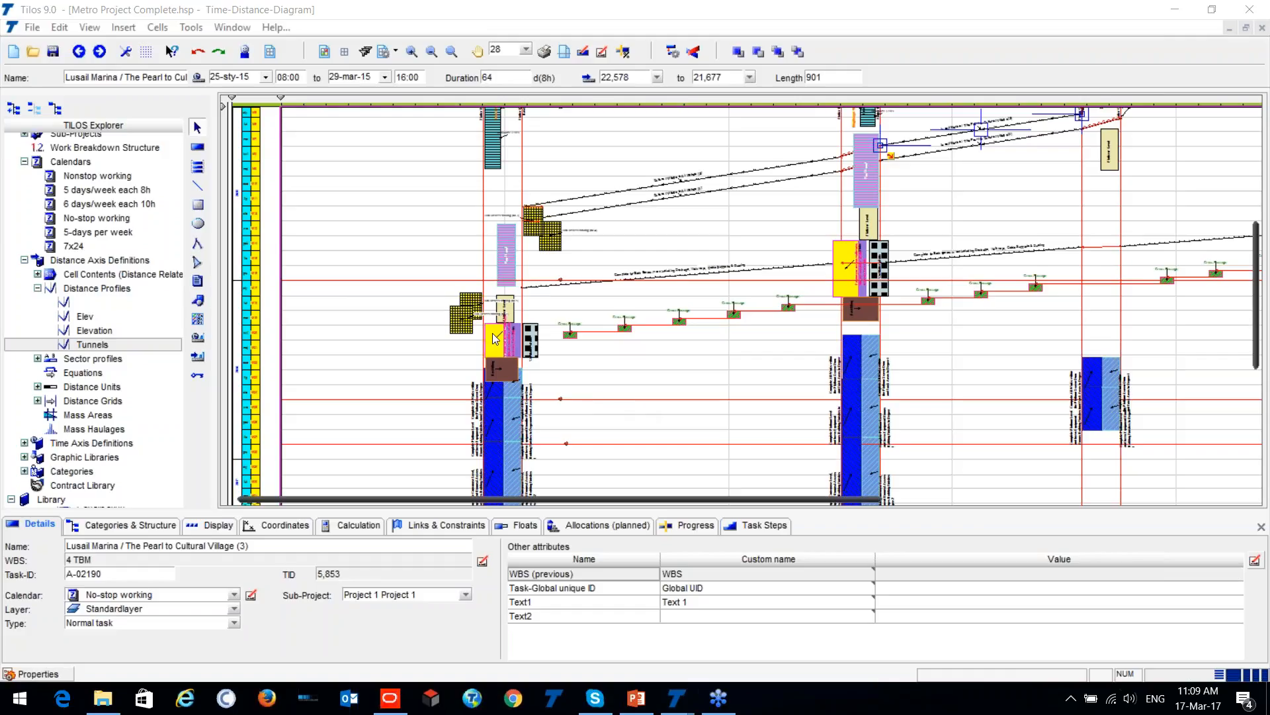
- Filter the time-distance cell with the Linear filter, and replace it with the Only tasks filter
{"action": "left_click", "coordinate": [313, 200]}
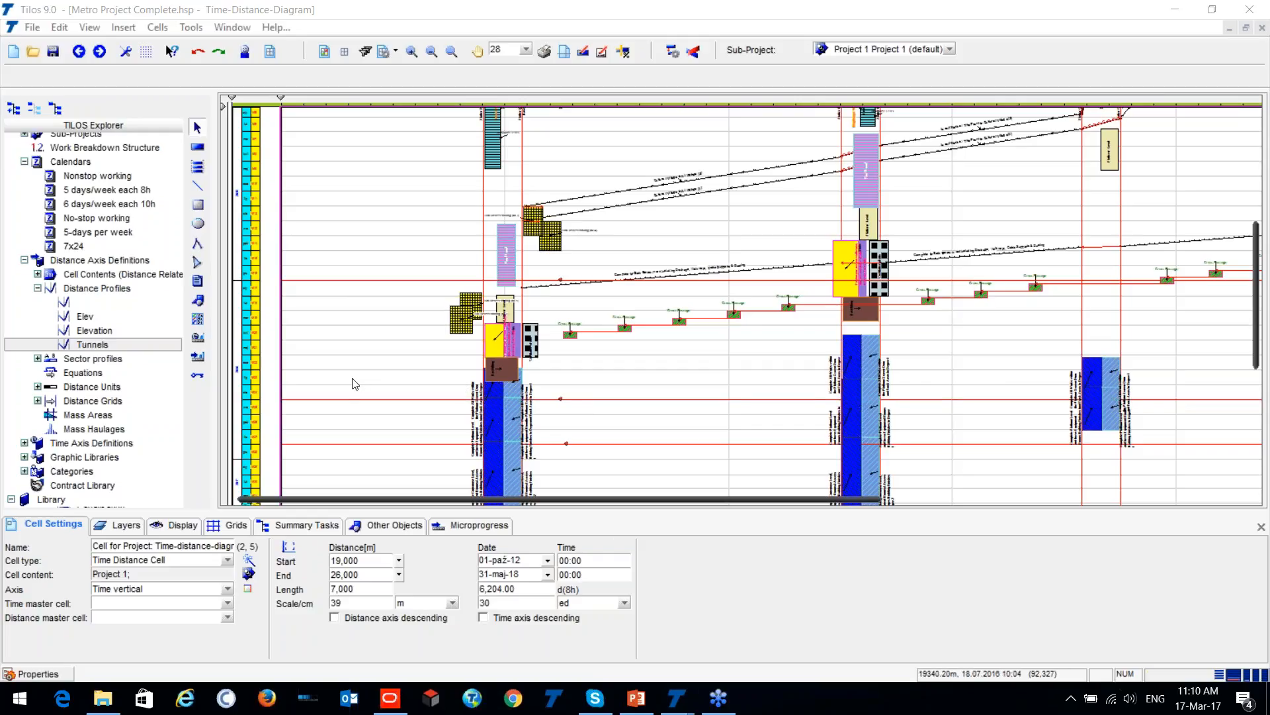
{"action": "left_click", "coordinate": [176, 526]}
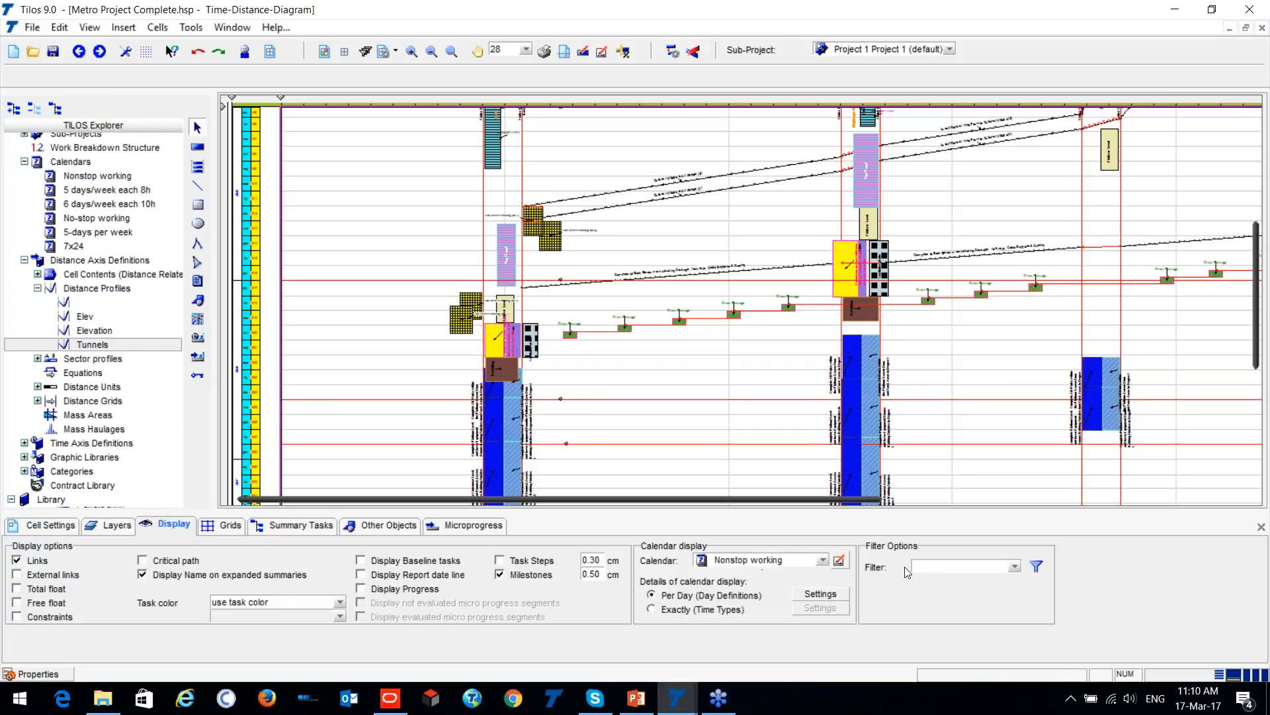
{"action": "left_click", "coordinate": [1015, 567]}
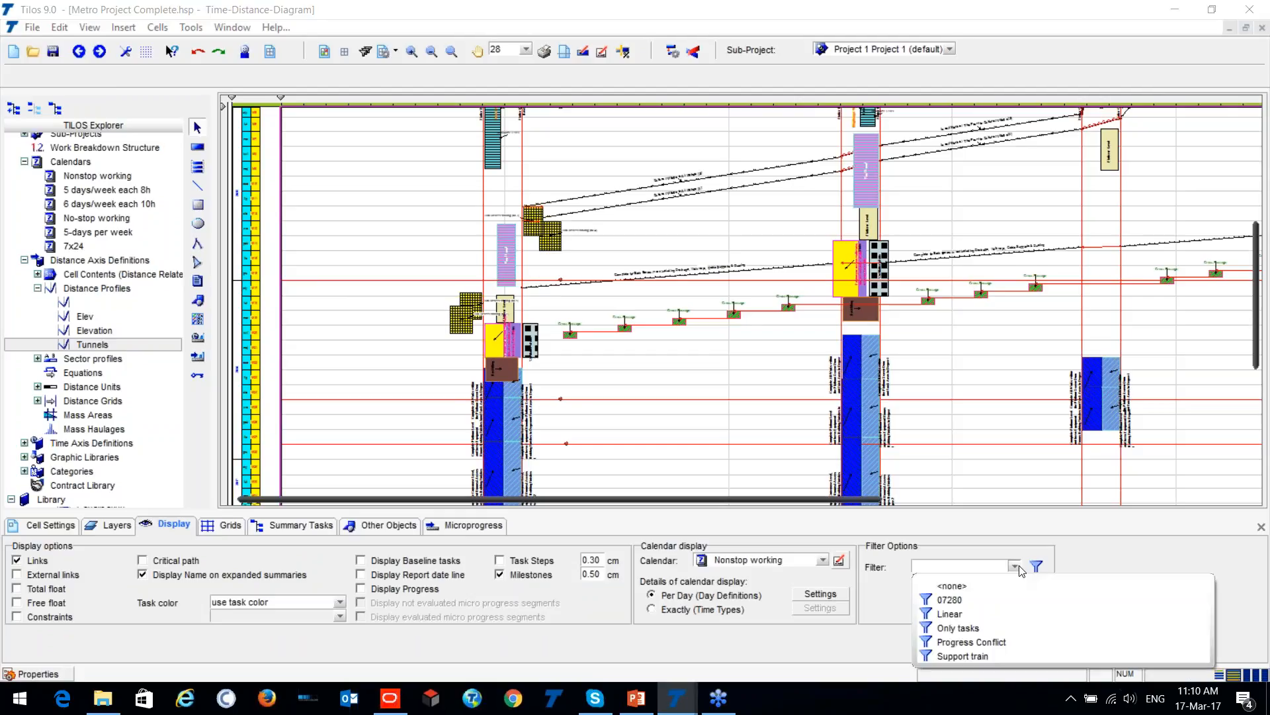
{"action": "left_click", "coordinate": [983, 614]}
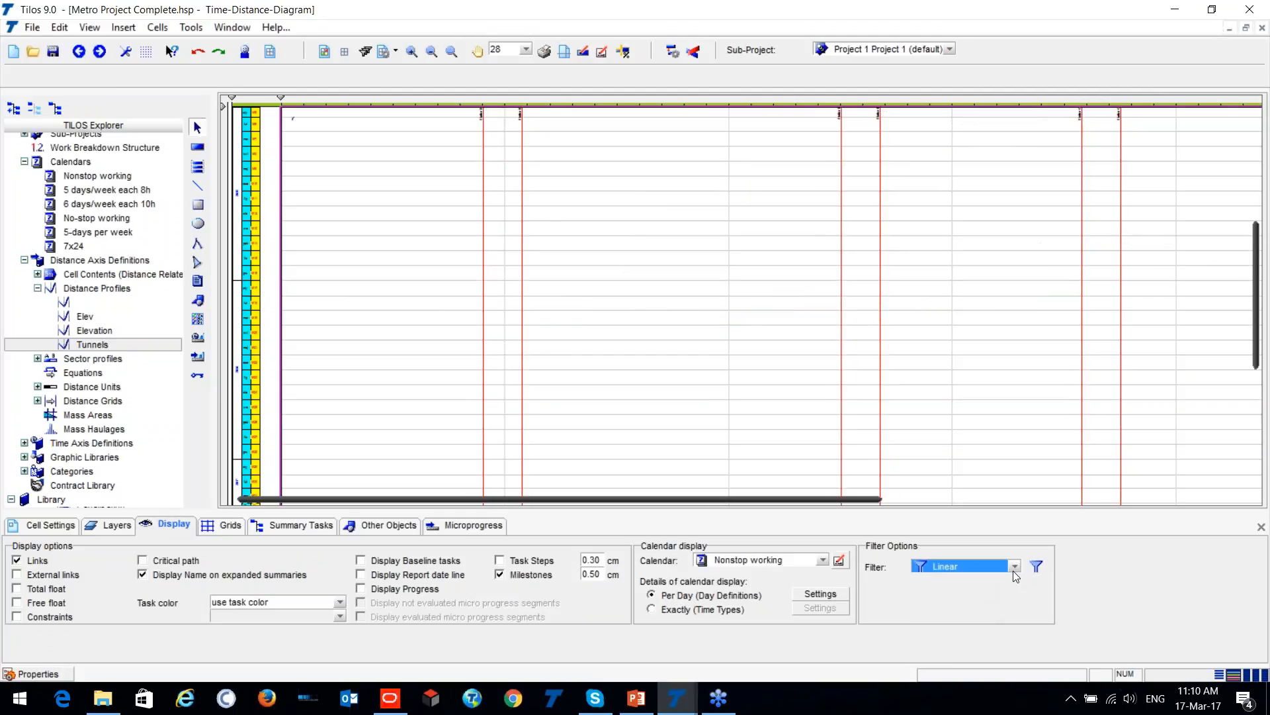
{"action": "left_click", "coordinate": [1014, 567]}
{"action": "left_click", "coordinate": [992, 628]}
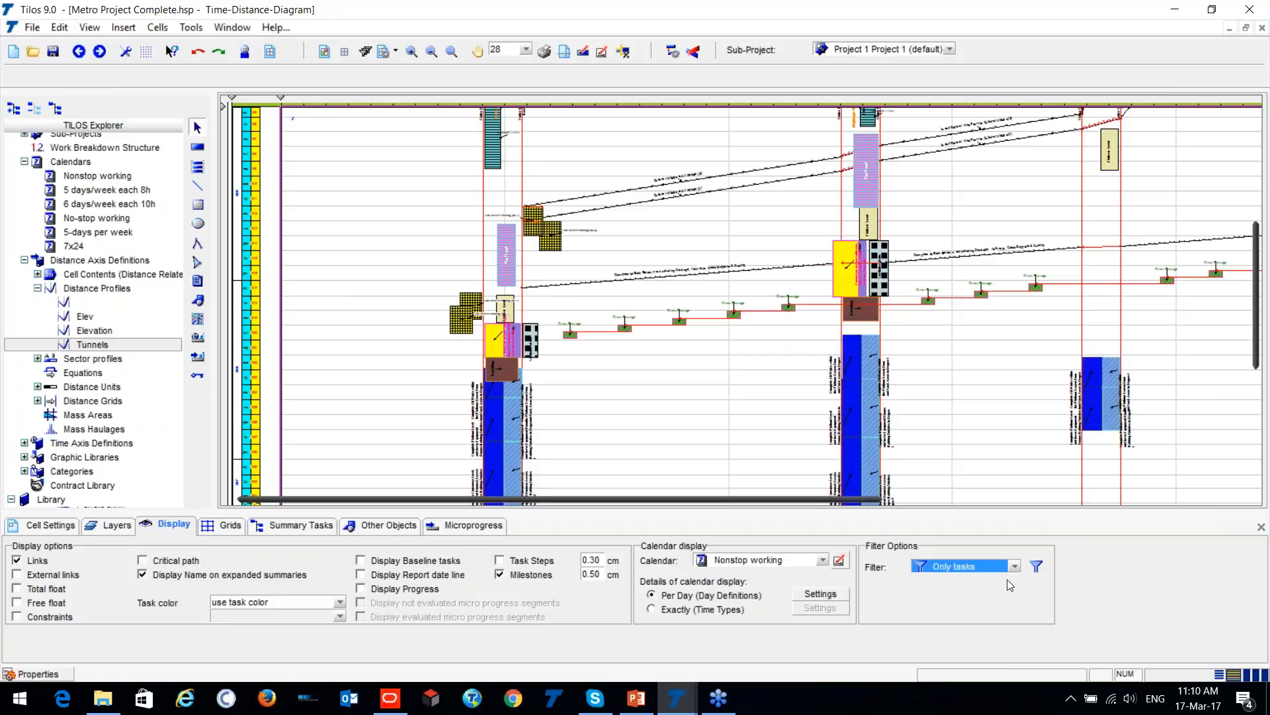
- Edit the Only tasks filter's duration criterion so that it tests the Template name parameter instead
{"action": "left_click", "coordinate": [1037, 566]}
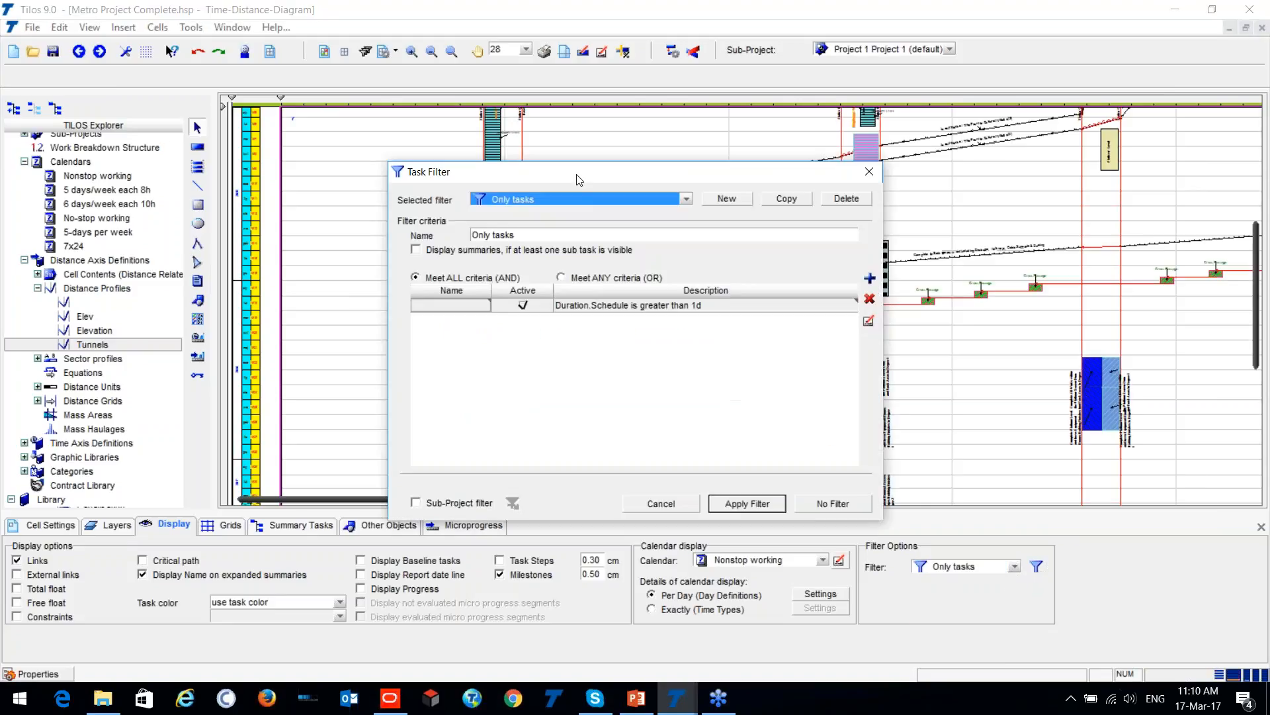
{"action": "left_click_drag", "start_coordinate": [579, 179], "coordinate": [243, 174]}
{"action": "double_click", "coordinate": [112, 302]}
{"action": "left_click", "coordinate": [161, 264]}
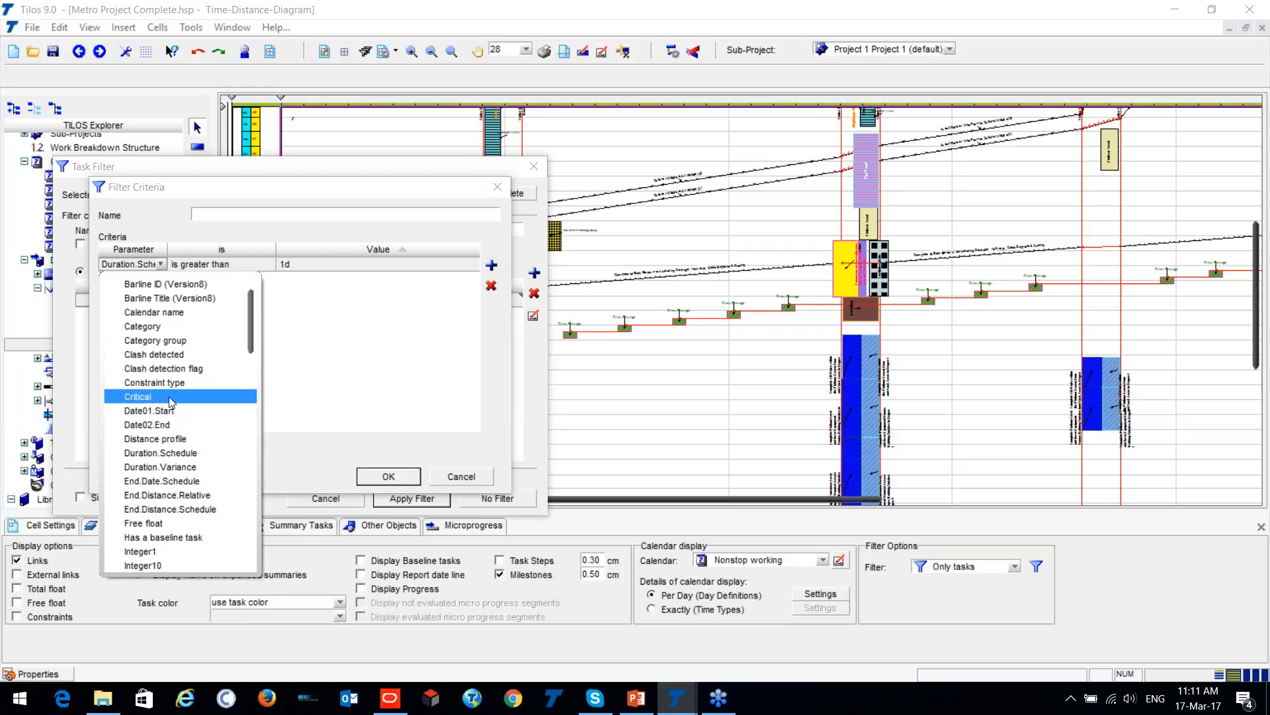
{"action": "left_click", "coordinate": [144, 399]}
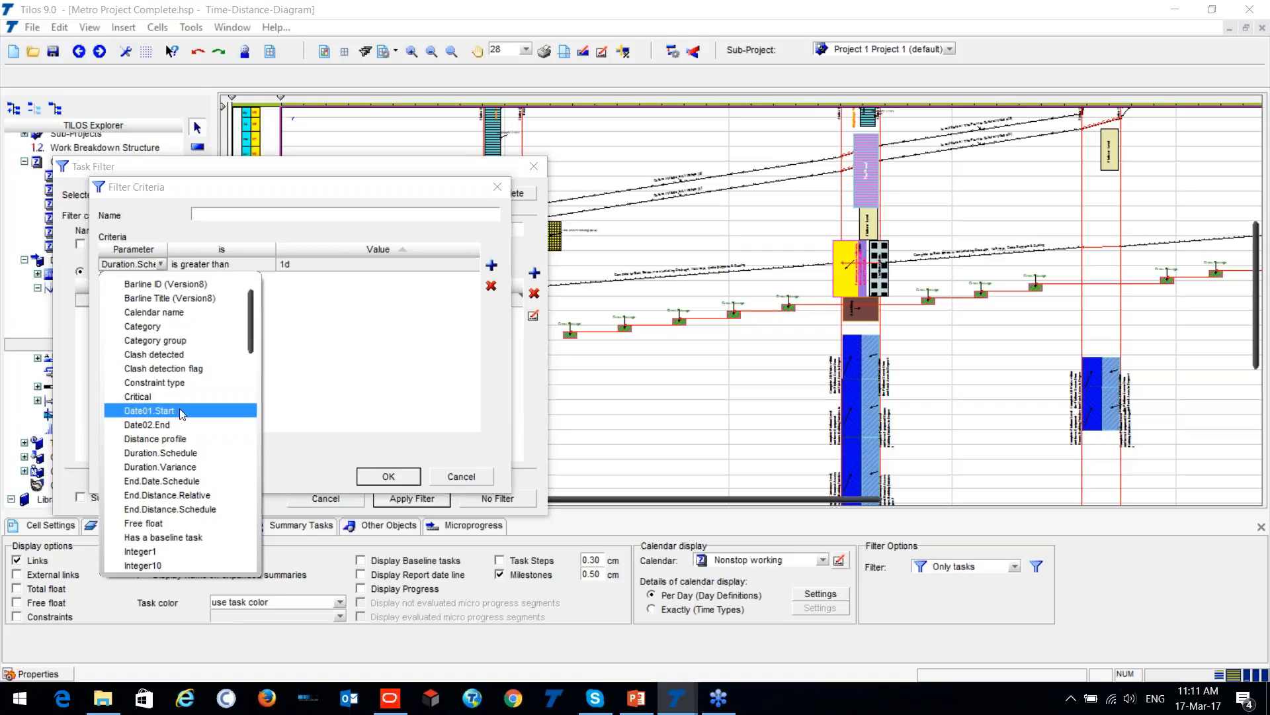
{"action": "scroll", "coordinate": [185, 397], "scroll_direction": "down", "scroll_amount": 4}
{"action": "scroll", "coordinate": [187, 385], "scroll_direction": "down", "scroll_amount": 7}
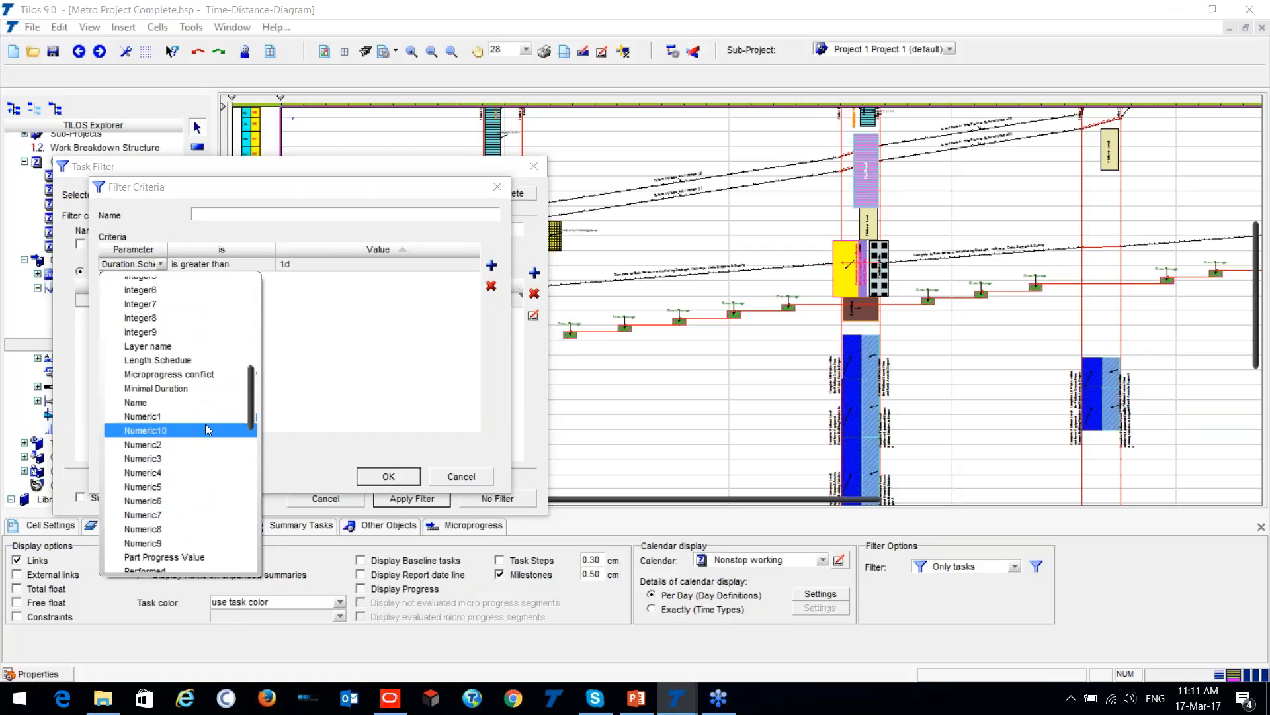
{"action": "left_click", "coordinate": [403, 390]}
{"action": "left_click", "coordinate": [159, 271]}
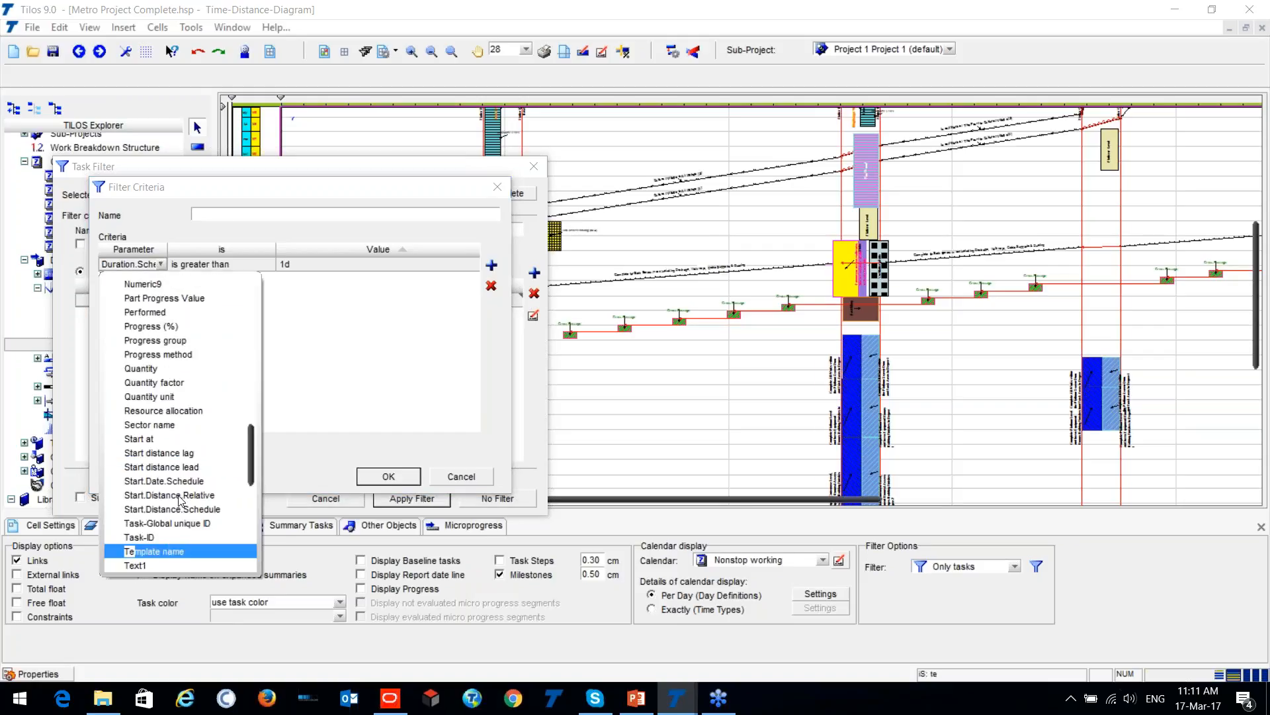
{"action": "left_click", "coordinate": [171, 551]}
- Set the Template name criterion's value to Architectural Works and apply the filter to the diagram
{"action": "left_click", "coordinate": [360, 265]}
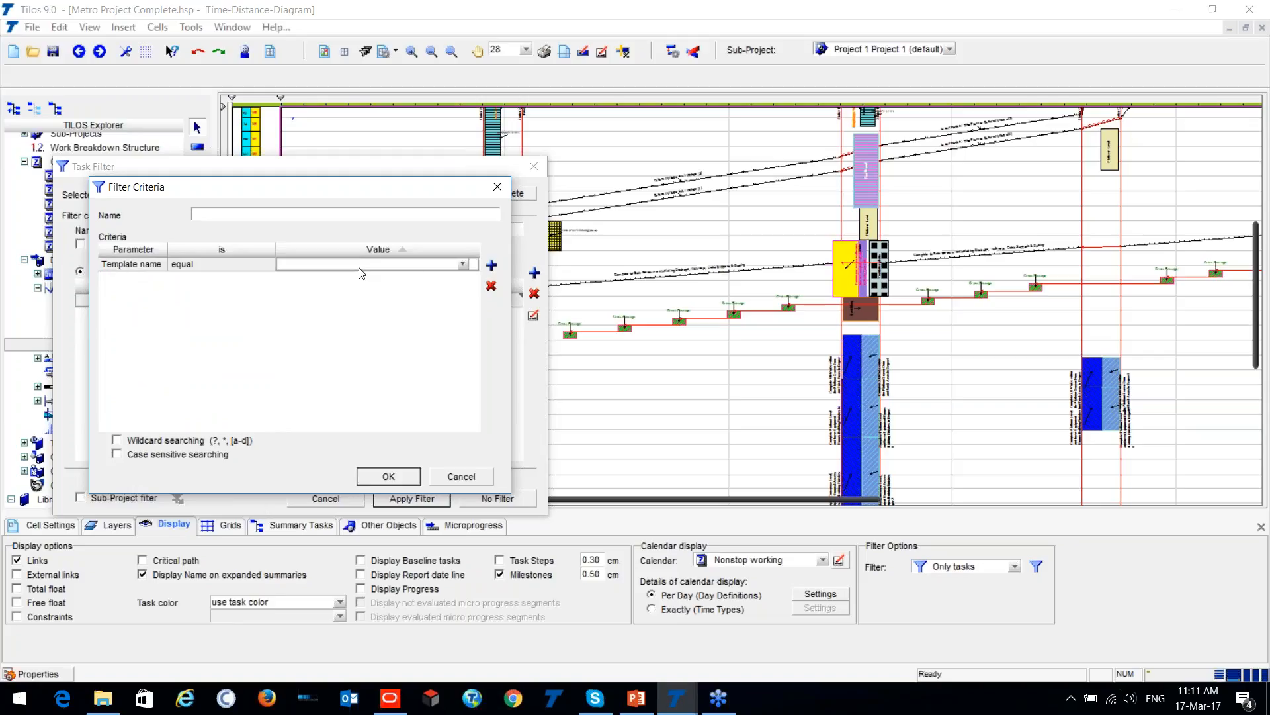
{"action": "left_click", "coordinate": [462, 263]}
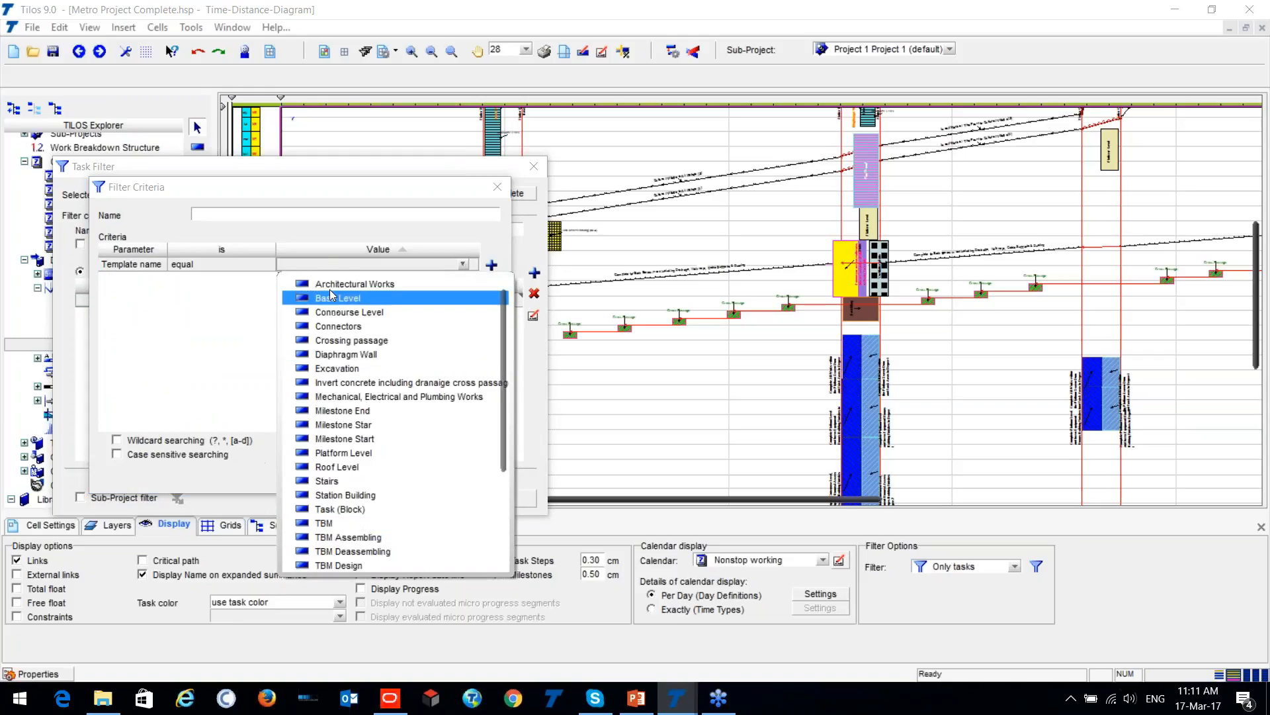
{"action": "left_click", "coordinate": [355, 284]}
{"action": "left_click", "coordinate": [388, 477]}
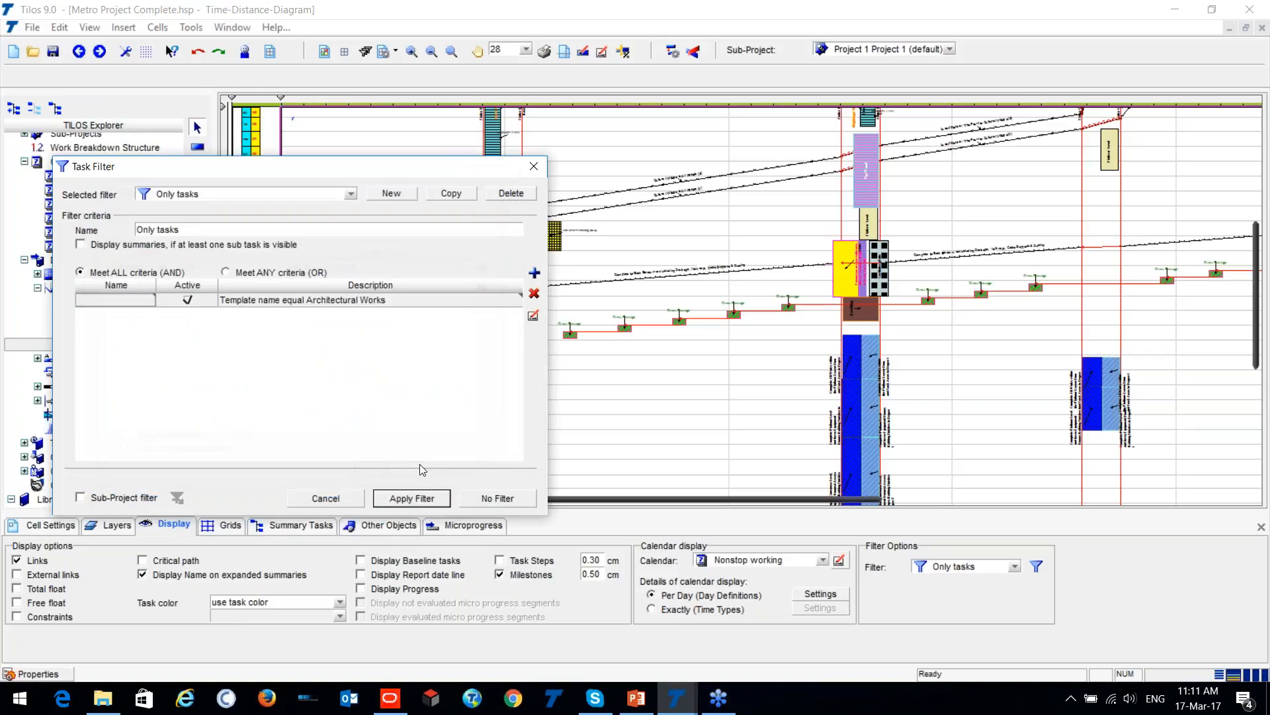
{"action": "left_click", "coordinate": [413, 499]}
- Inspect the filtered architectural works, selecting the platform screen door and track areas task at Al Wahda, and view the whole diagram
{"action": "scroll", "coordinate": [574, 382], "scroll_direction": "down", "scroll_amount": 5}
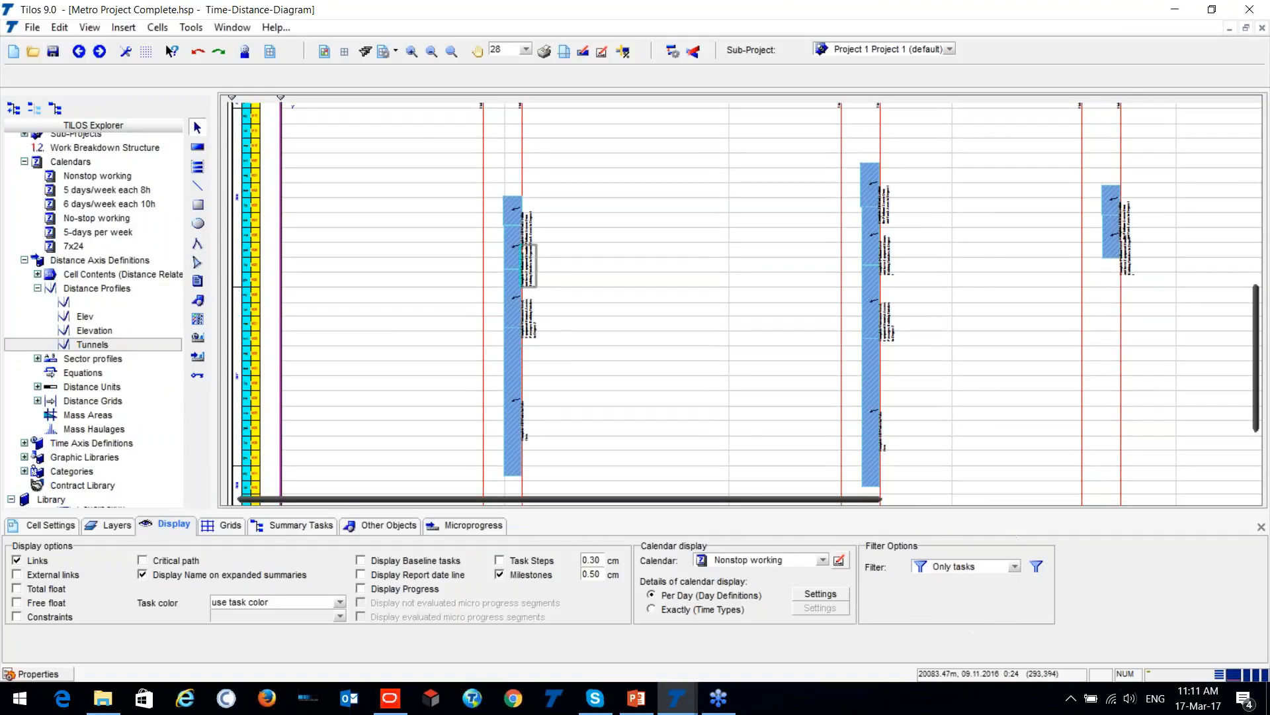
{"action": "scroll", "coordinate": [526, 264], "scroll_direction": "up", "scroll_amount": 7}
{"action": "scroll", "coordinate": [481, 201], "scroll_direction": "up", "scroll_amount": 3}
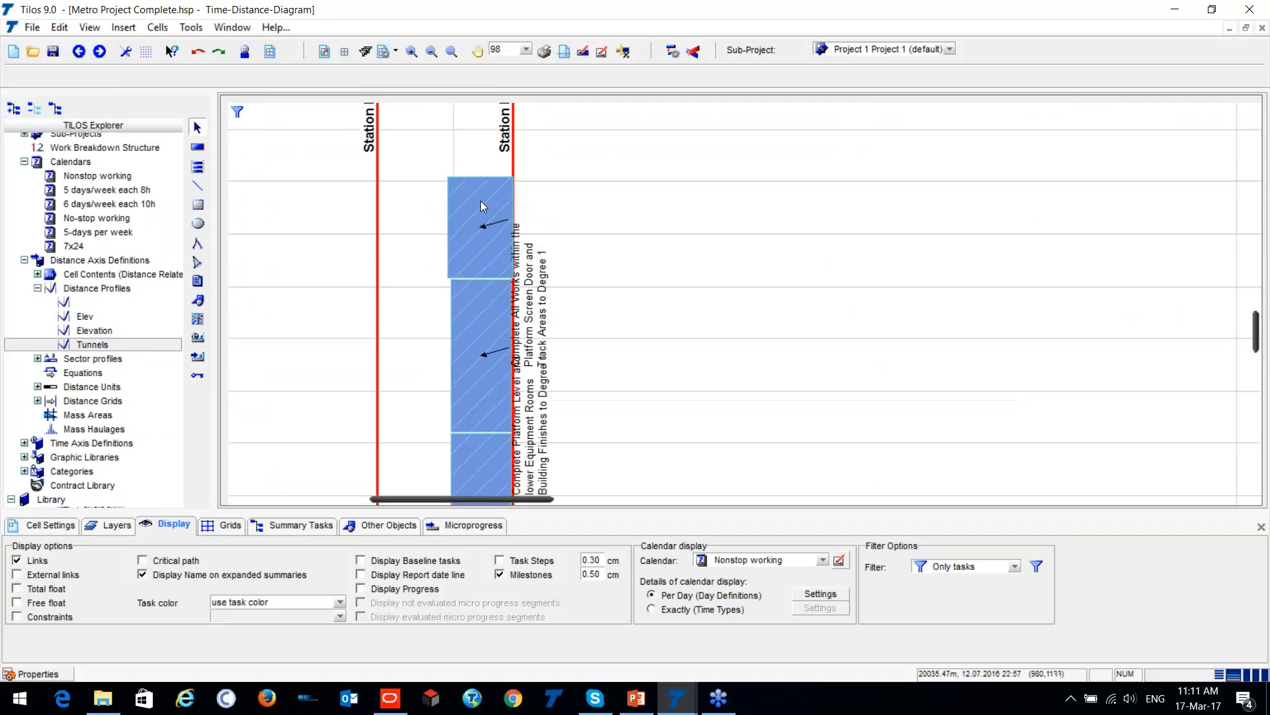
{"action": "left_click", "coordinate": [458, 173]}
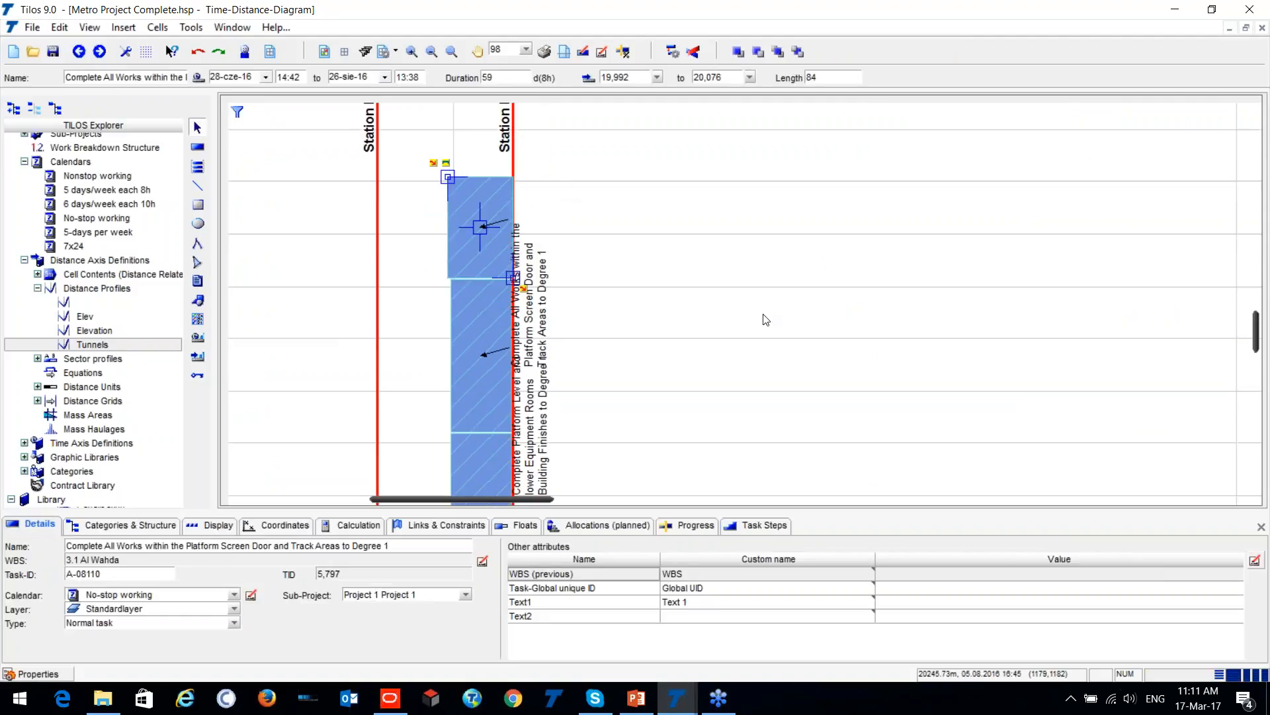
{"action": "left_click", "coordinate": [546, 186]}
{"action": "scroll", "coordinate": [547, 189], "scroll_direction": "down", "scroll_amount": 3}
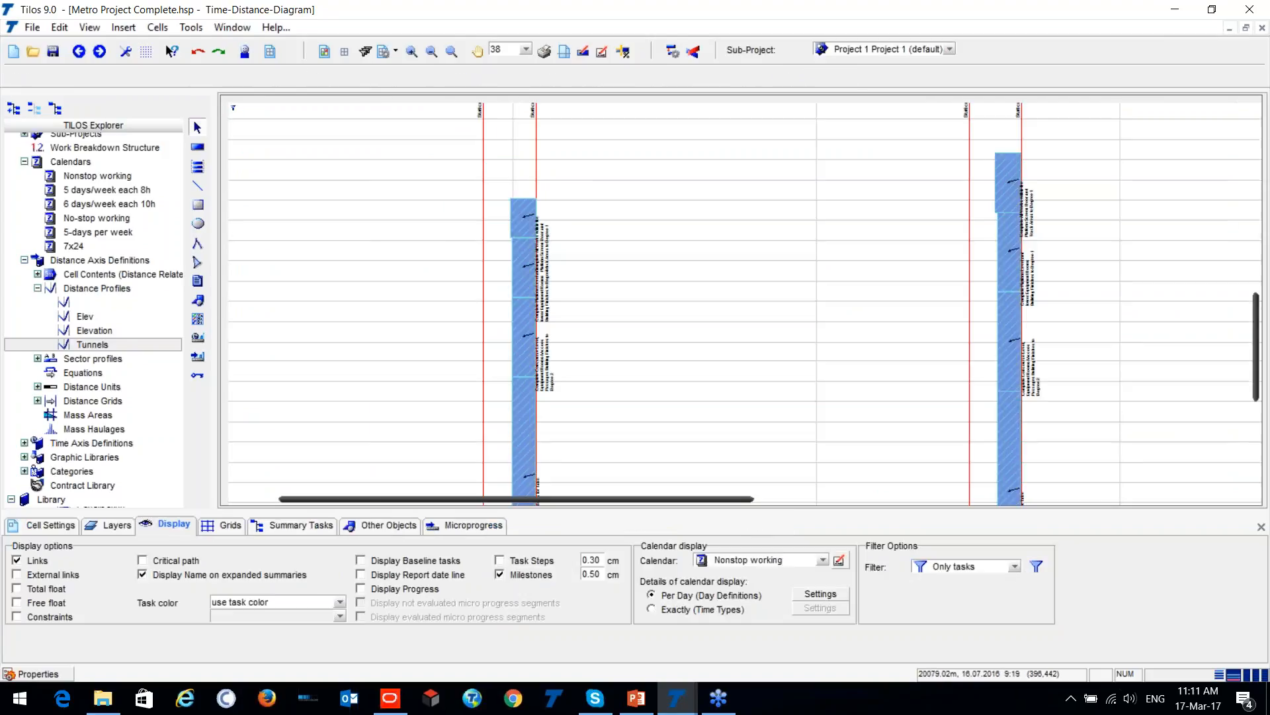
{"action": "scroll", "coordinate": [539, 214], "scroll_direction": "down", "scroll_amount": 1}
{"action": "scroll", "coordinate": [539, 214], "scroll_direction": "down", "scroll_amount": 2}
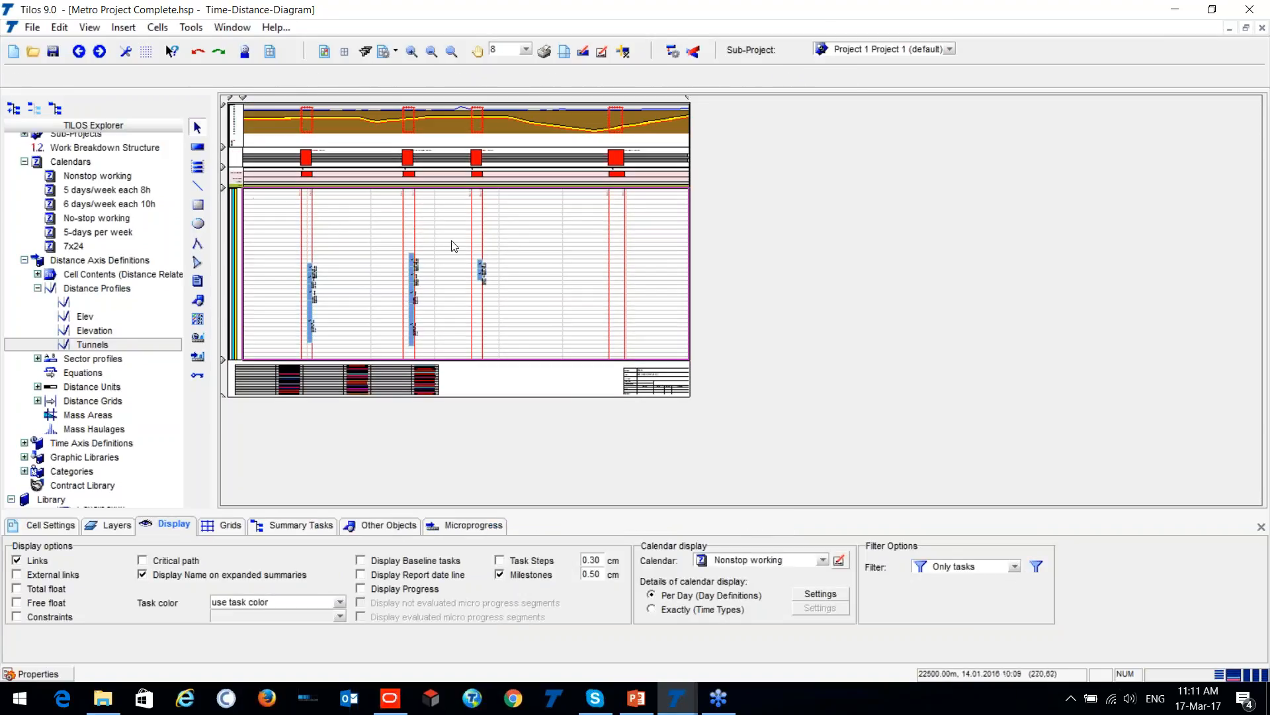
{"action": "scroll", "coordinate": [384, 214], "scroll_direction": "up", "scroll_amount": 1}
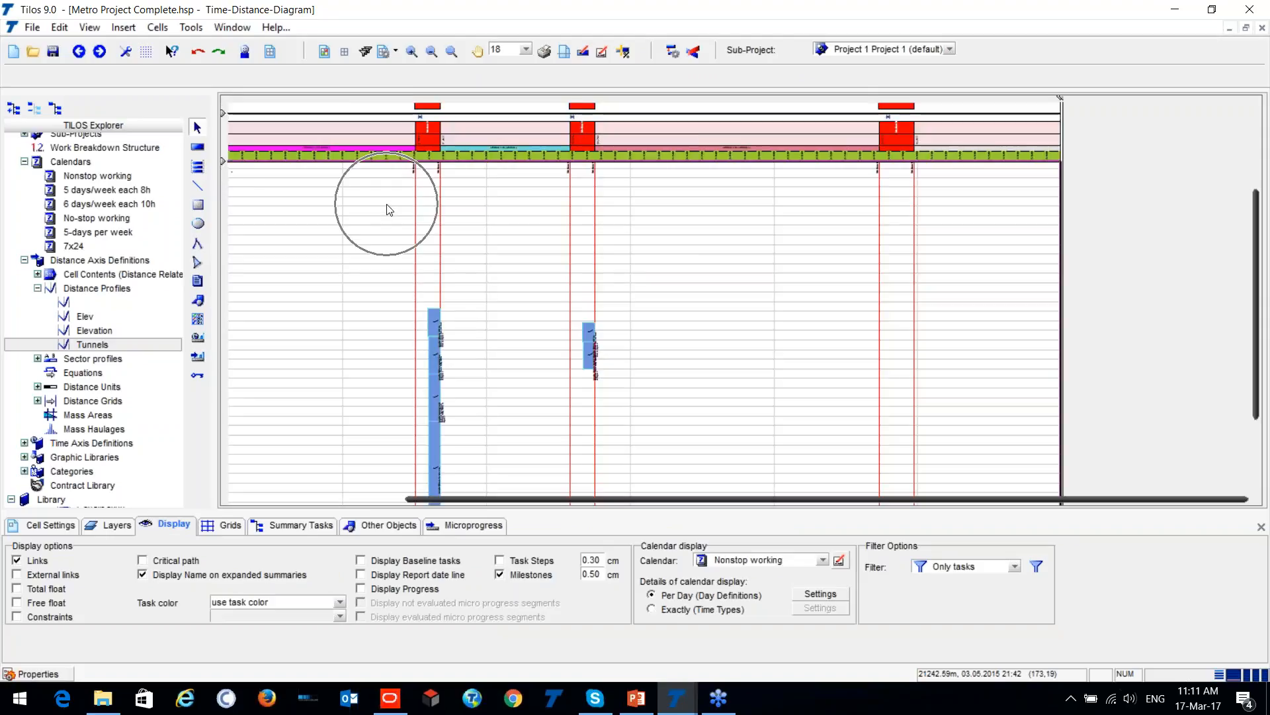
{"action": "scroll", "coordinate": [383, 215], "scroll_direction": "down", "scroll_amount": 1}
{"action": "left_click_drag", "start_coordinate": [591, 499], "coordinate": [524, 510]}
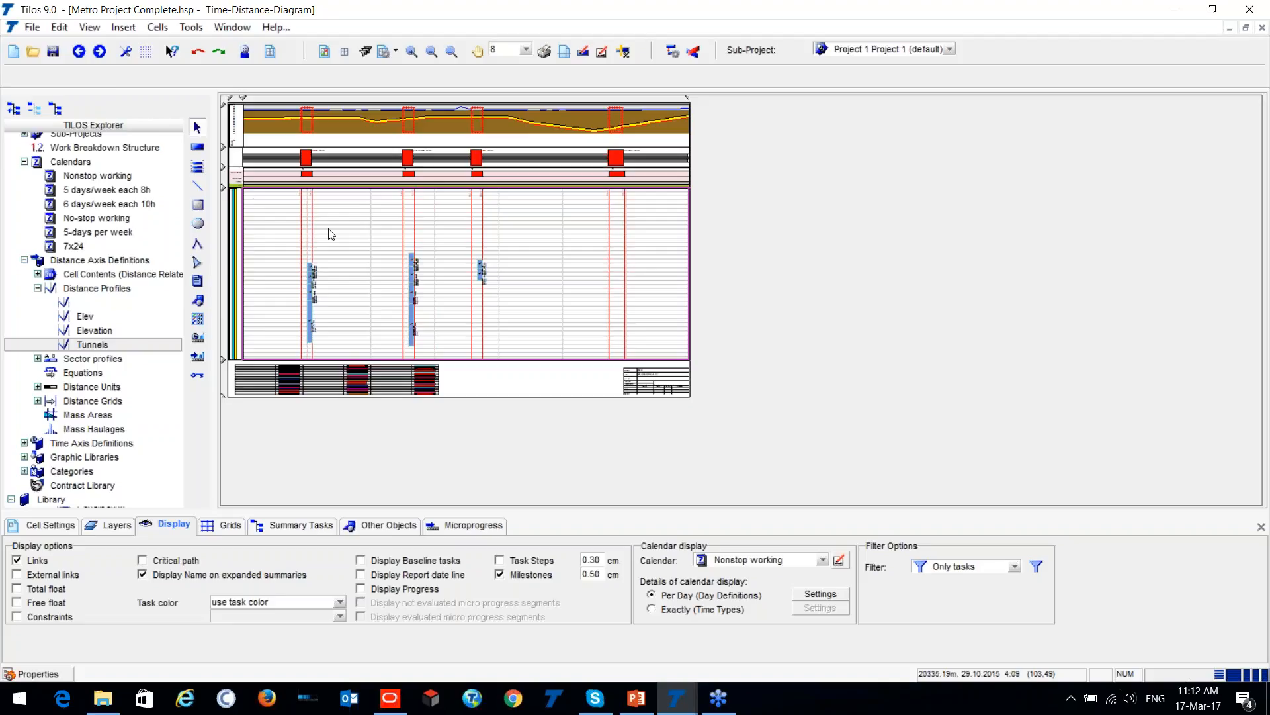
- Create a new view of type Integrated View, name it demo and open it in a new window
{"action": "scroll", "coordinate": [132, 225], "scroll_direction": "up", "scroll_amount": 4}
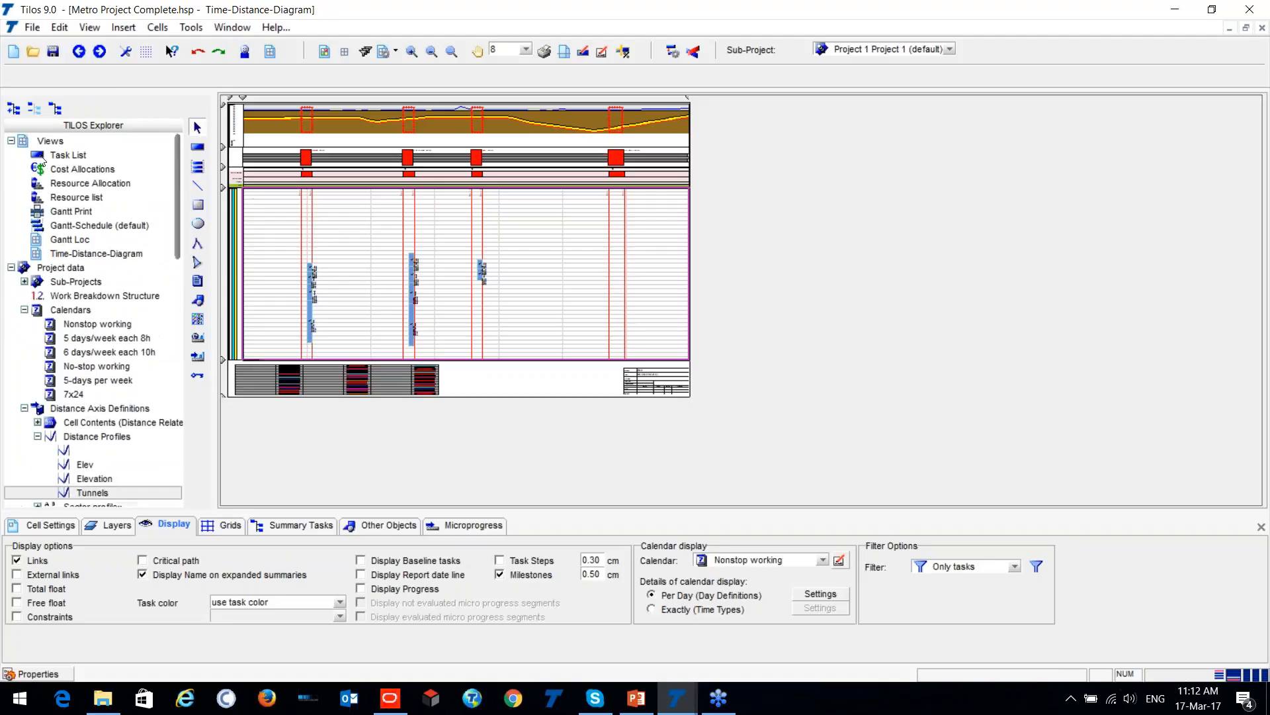
{"action": "right_click", "coordinate": [38, 143]}
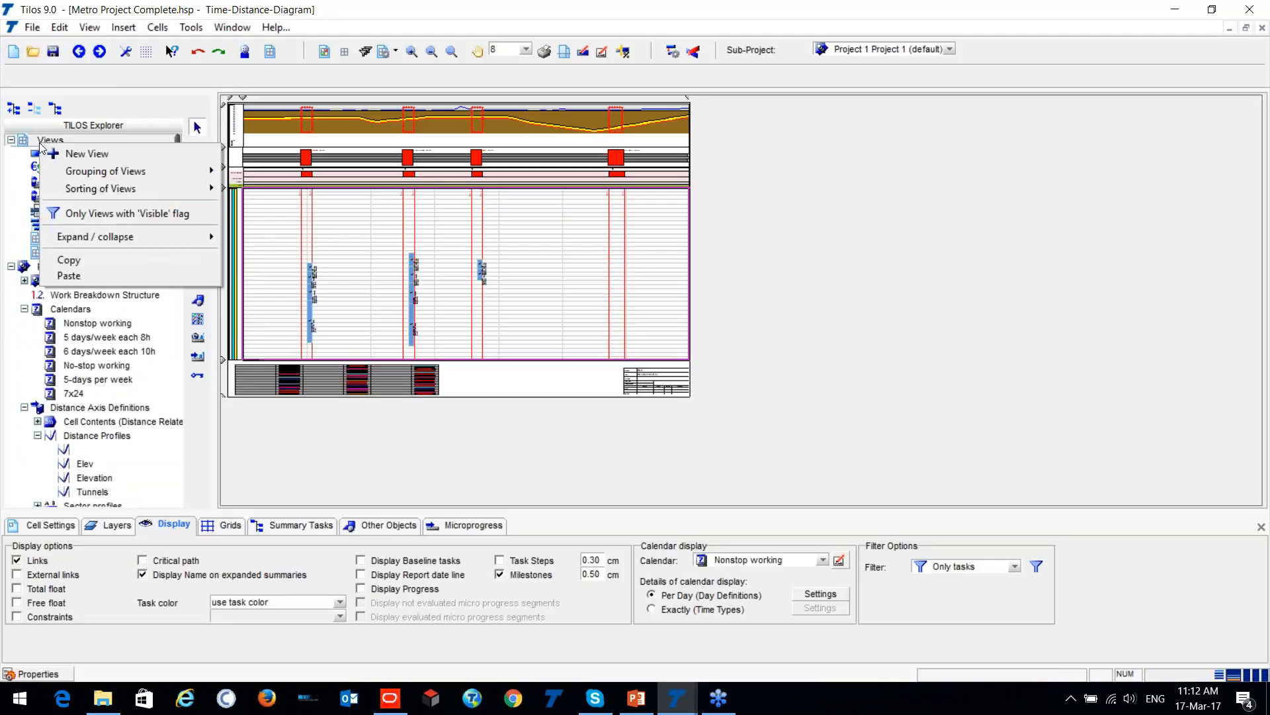
{"action": "left_click", "coordinate": [94, 152]}
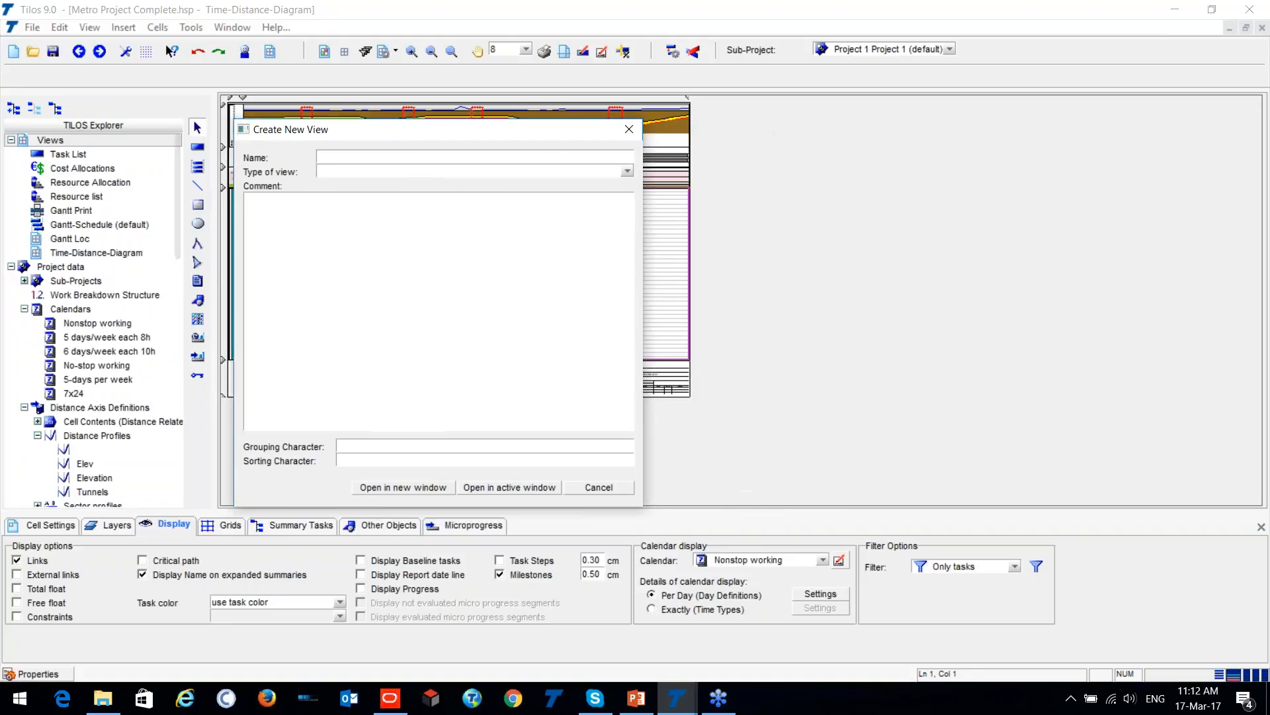
{"action": "left_click", "coordinate": [361, 172]}
{"action": "left_click", "coordinate": [379, 191]}
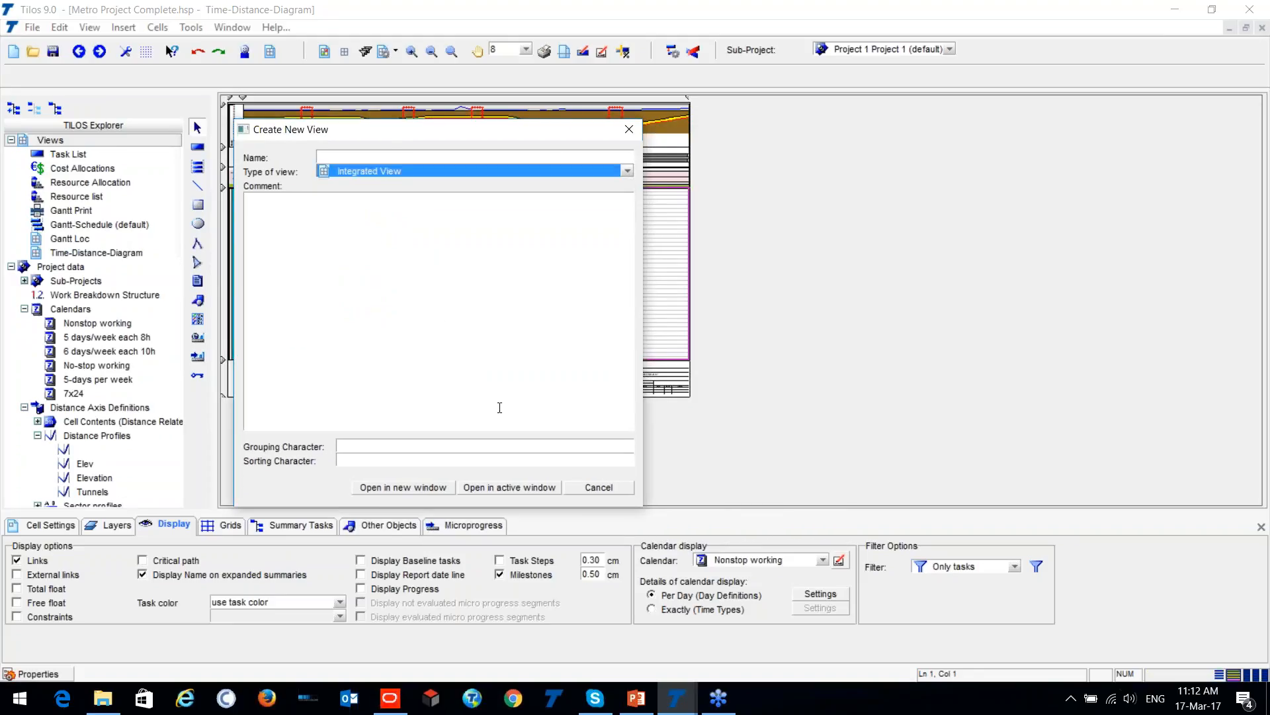
{"action": "left_click", "coordinate": [377, 159]}
{"action": "type", "text": "demo"}
{"action": "left_click", "coordinate": [407, 487]}
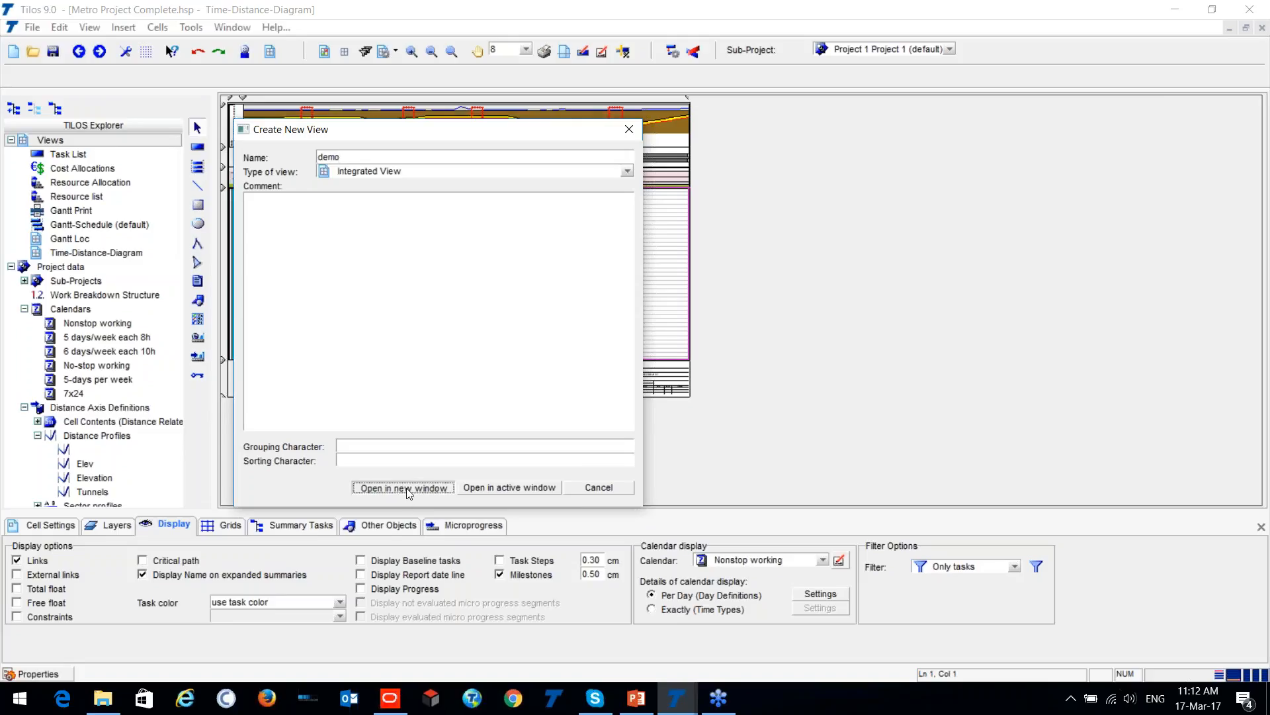
- Lay out the demo view's grid with two extra rows below and two extra columns beside the large main cell
{"action": "left_click", "coordinate": [396, 52]}
{"action": "left_click", "coordinate": [394, 78]}
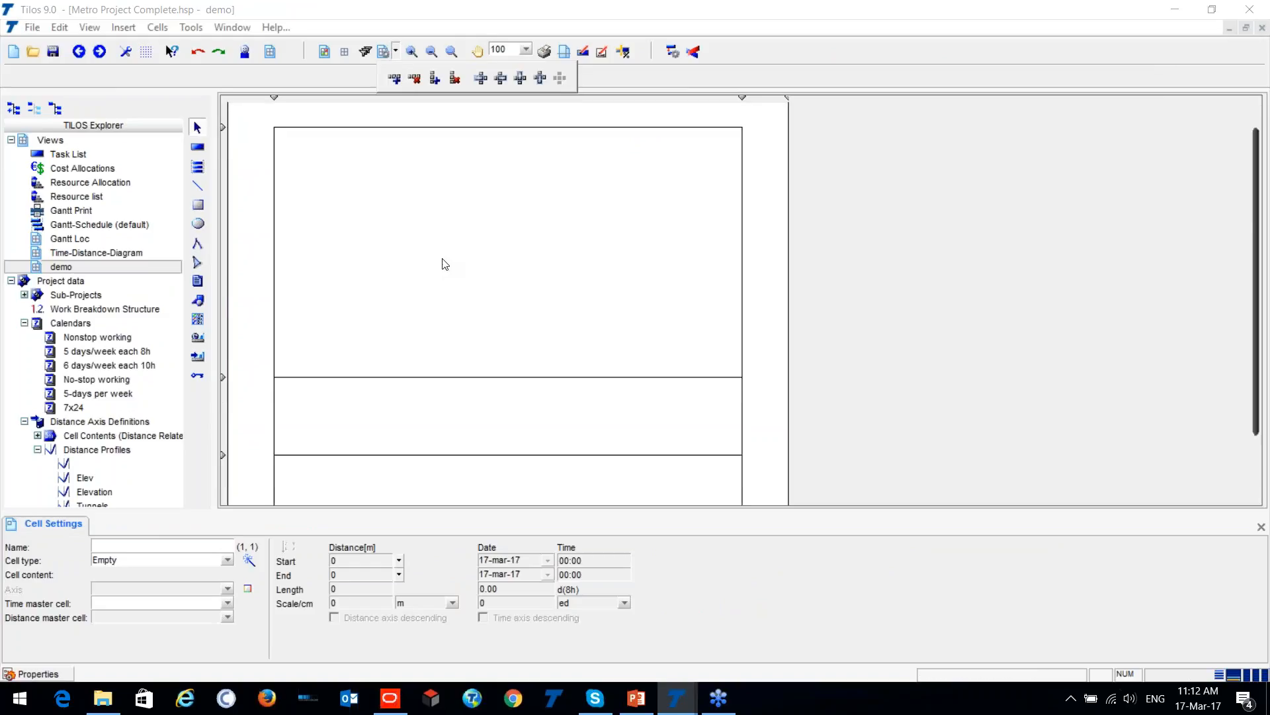
{"action": "left_click", "coordinate": [477, 278]}
{"action": "left_click", "coordinate": [396, 51]}
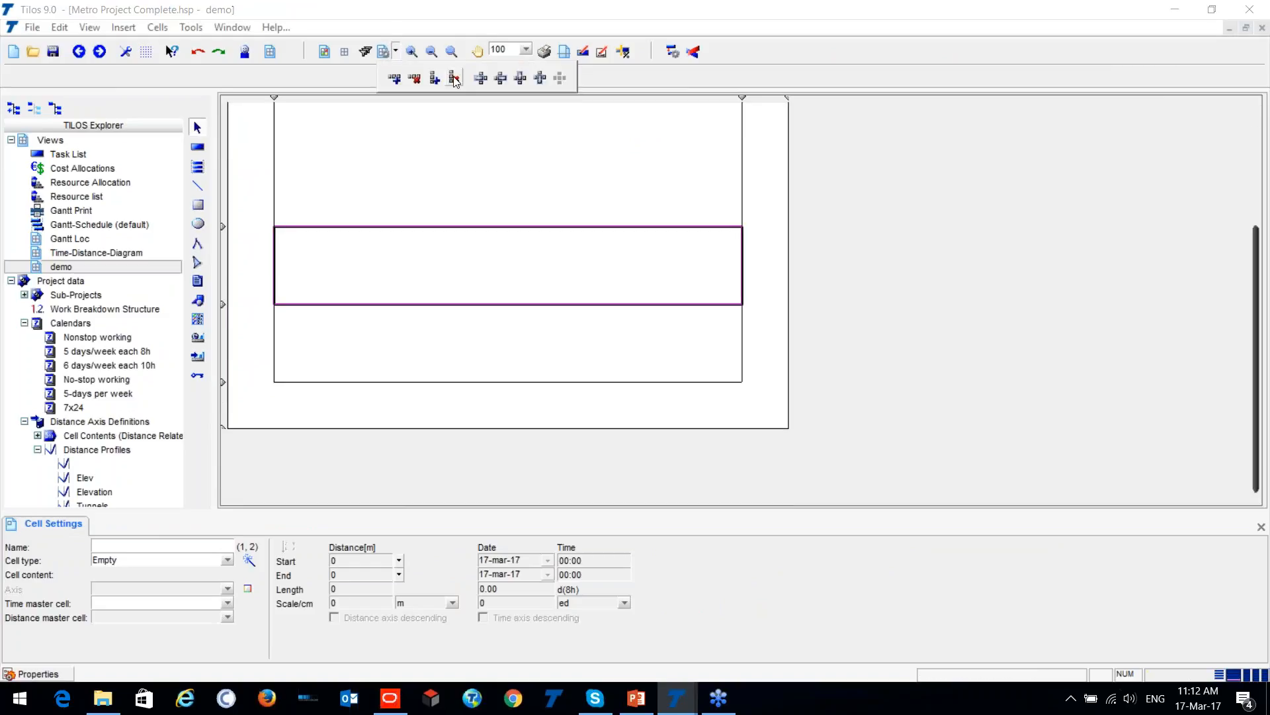
{"action": "left_click", "coordinate": [435, 78]}
{"action": "left_click", "coordinate": [480, 236]}
{"action": "scroll", "coordinate": [482, 234], "scroll_direction": "down", "scroll_amount": 2}
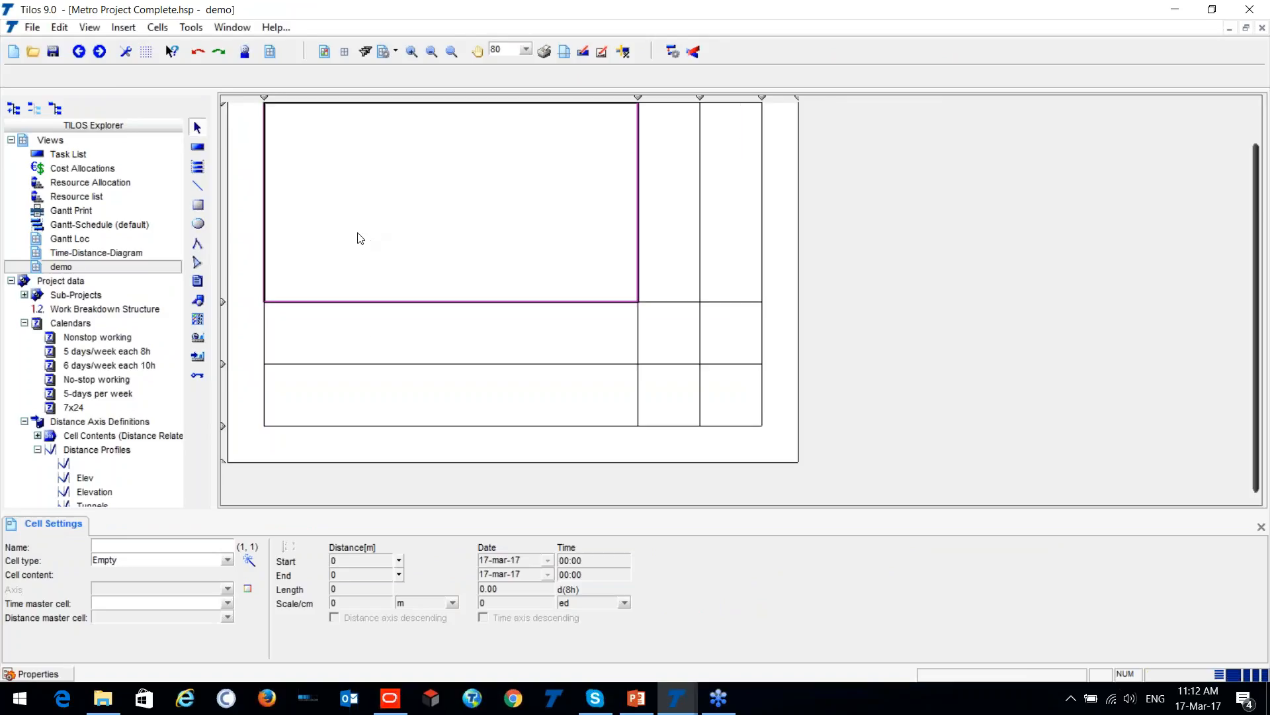
- Make the large main cell a Time Distance Cell showing Project 1, and adjust its time and distance range
{"action": "key", "text": "ctrl"}
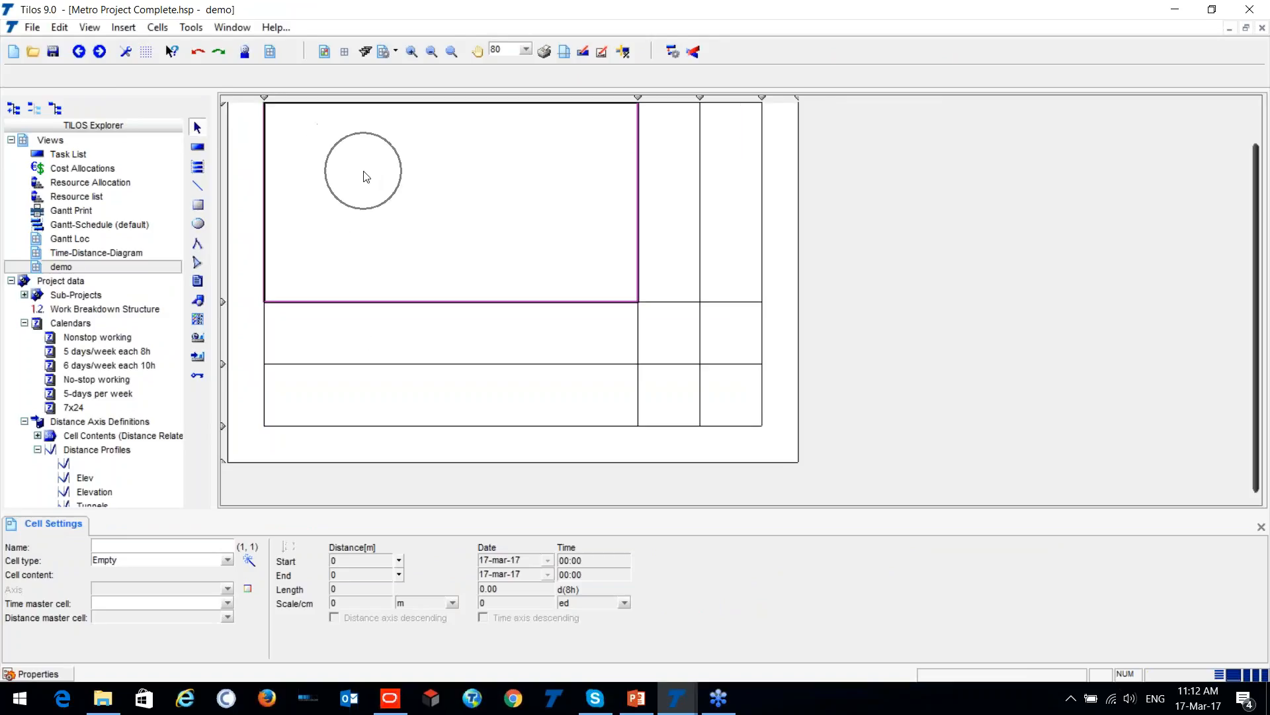
{"action": "left_click", "coordinate": [249, 560]}
{"action": "left_click_drag", "start_coordinate": [608, 298], "coordinate": [355, 275]}
{"action": "left_click", "coordinate": [490, 310]}
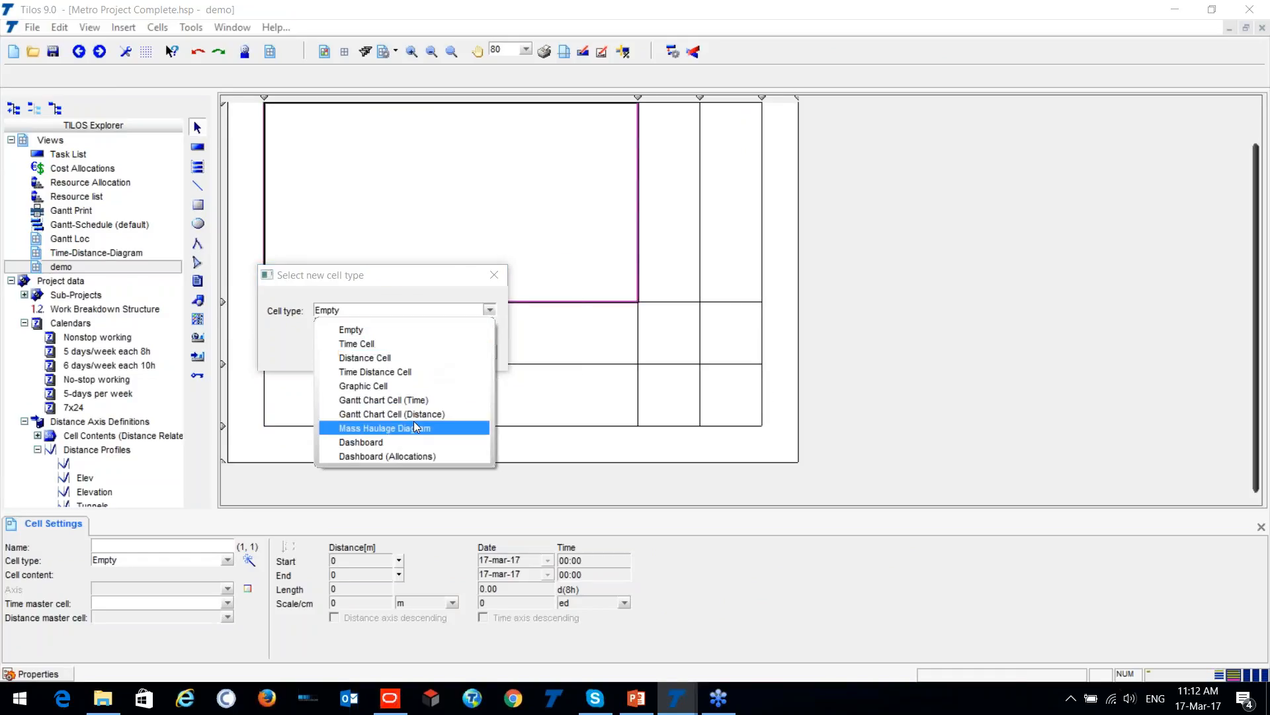
{"action": "left_click", "coordinate": [407, 371]}
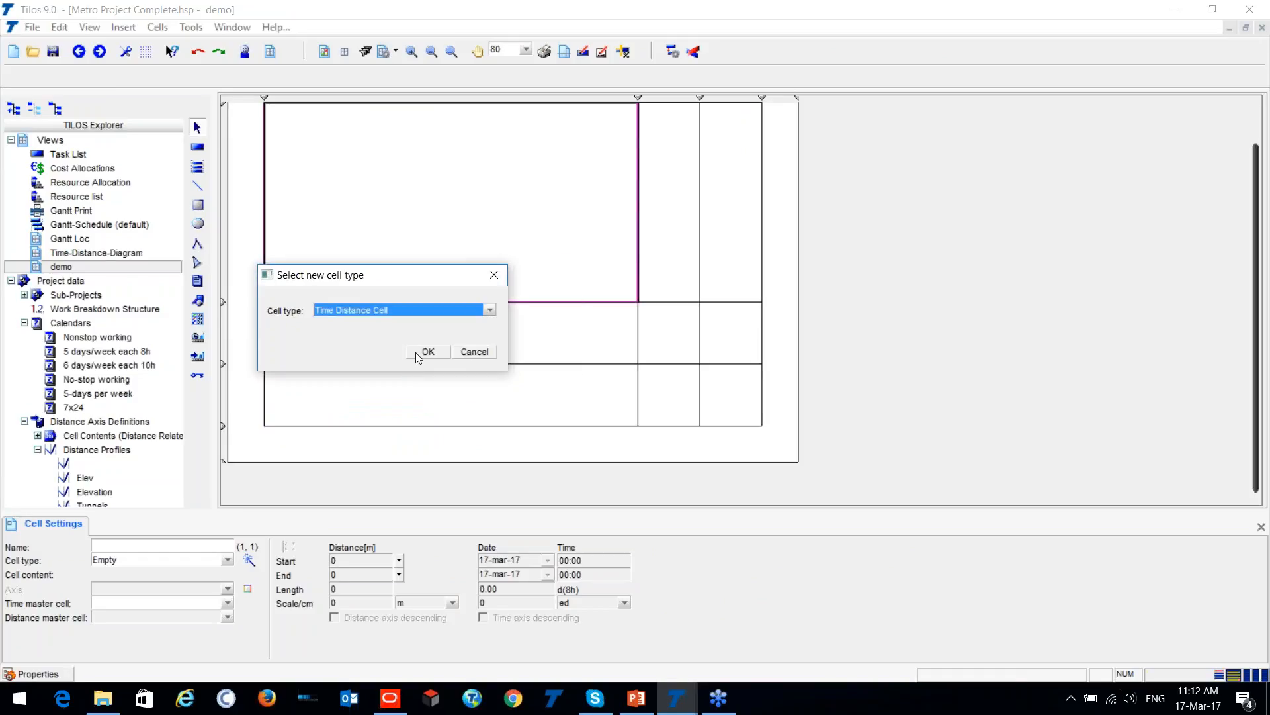
{"action": "left_click", "coordinate": [419, 352]}
{"action": "left_click", "coordinate": [525, 277]}
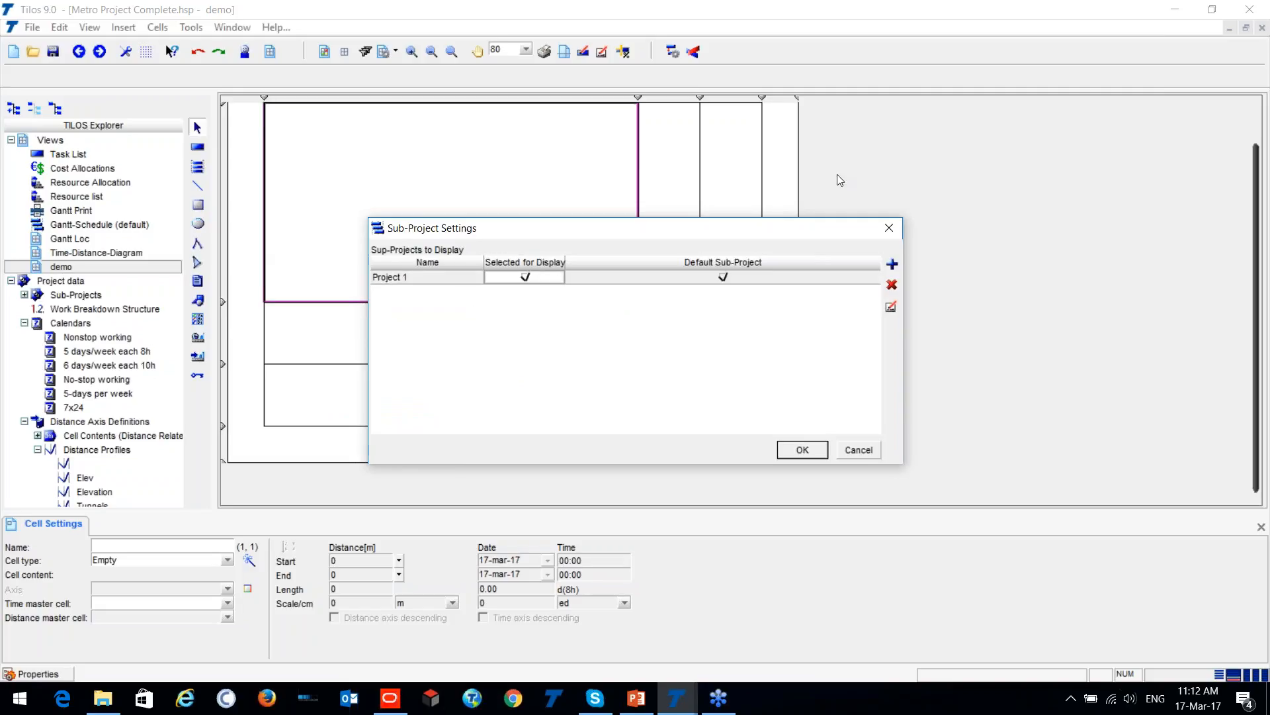
{"action": "left_click", "coordinate": [797, 450]}
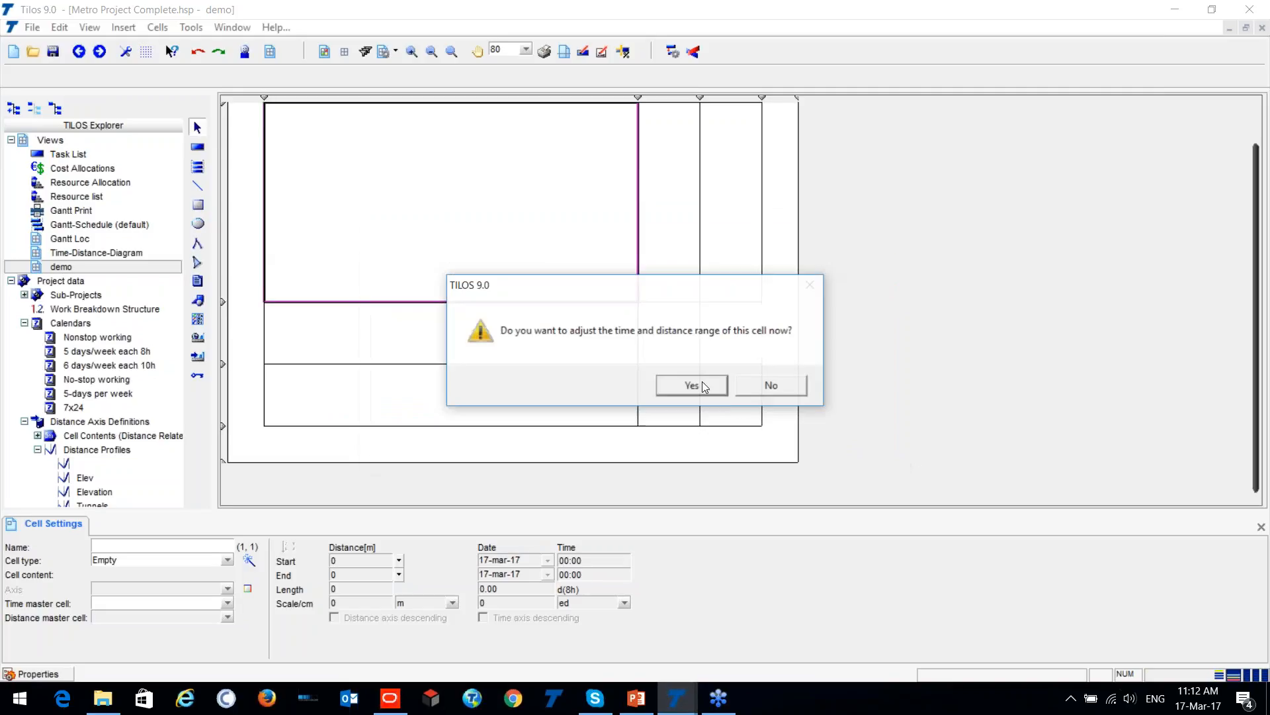
{"action": "left_click", "coordinate": [701, 382]}
{"action": "left_click", "coordinate": [687, 425]}
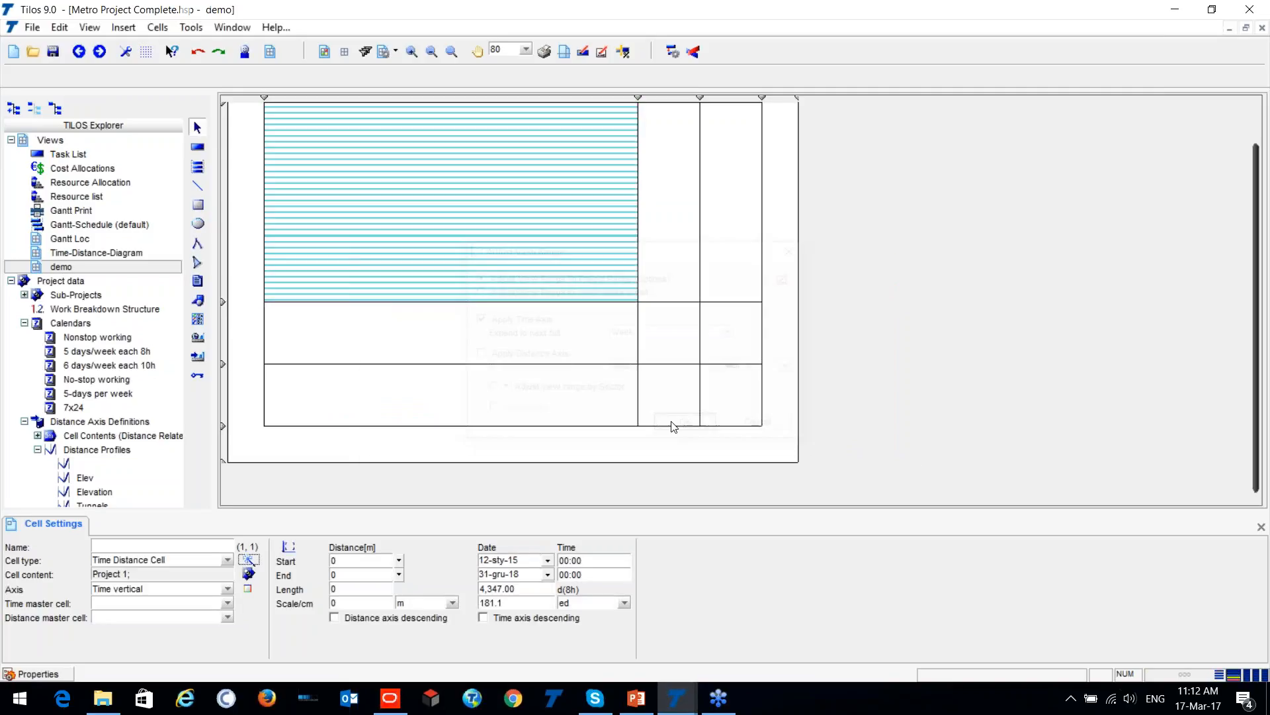
- Make the cell directly below the time-distance cell a Gantt Chart Cell (Time) showing Project 1
{"action": "left_click", "coordinate": [379, 321]}
{"action": "left_click", "coordinate": [248, 560]}
{"action": "left_click", "coordinate": [646, 334]}
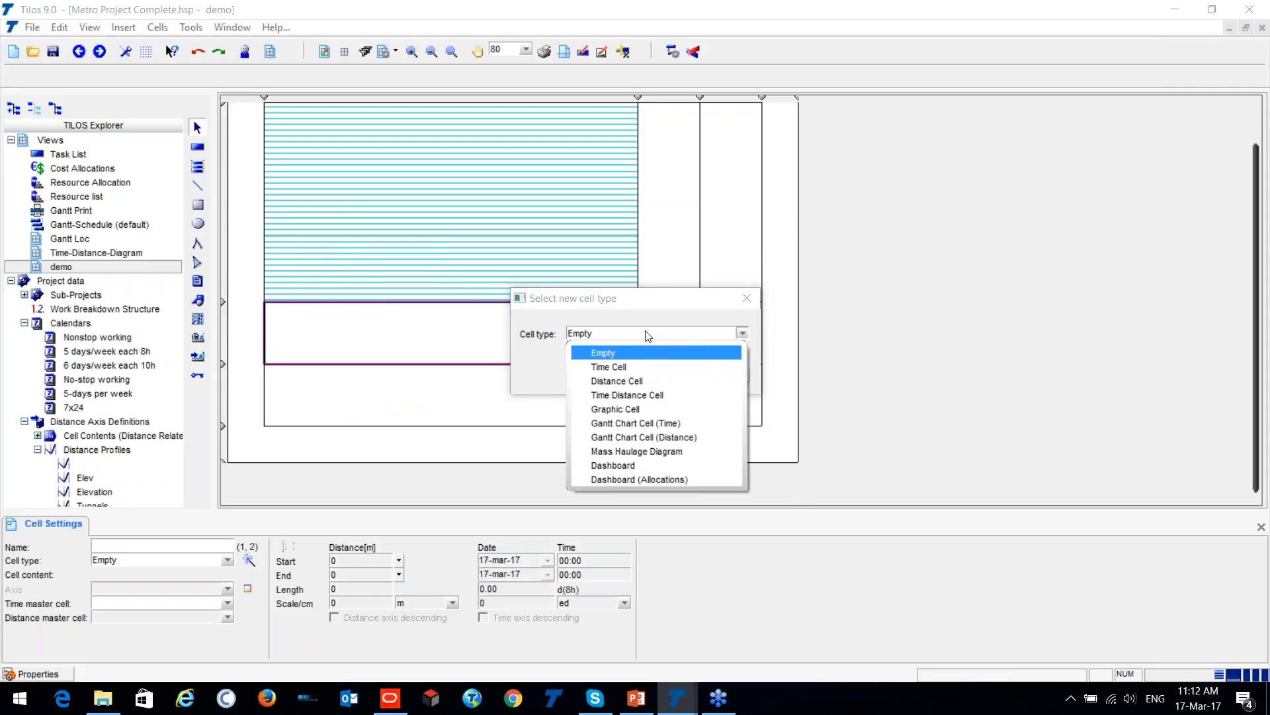
{"action": "left_click", "coordinate": [655, 423]}
{"action": "left_click", "coordinate": [683, 377]}
{"action": "left_click", "coordinate": [525, 277]}
{"action": "left_click", "coordinate": [802, 450]}
- Make the lowest cell of the first column a Gantt Chart Cell (Distance) showing Project 1, and widen its table area
{"action": "left_click", "coordinate": [445, 395]}
{"action": "left_click", "coordinate": [249, 561]}
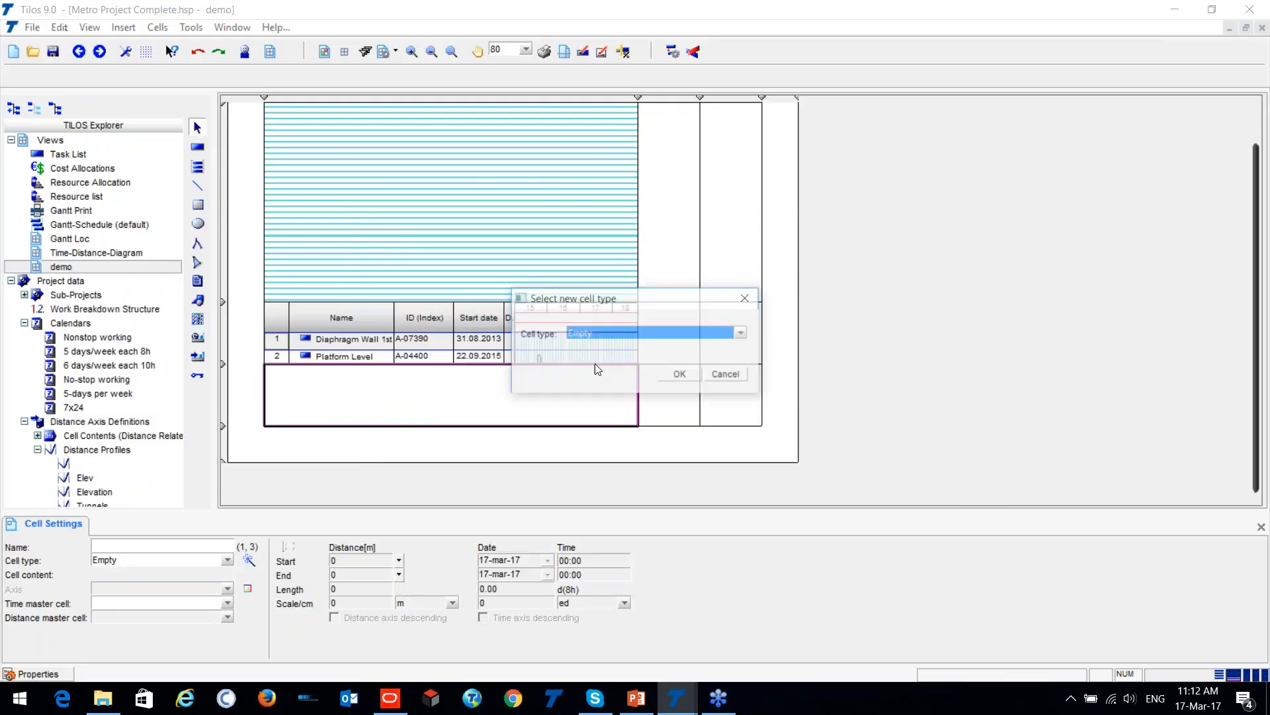
{"action": "left_click", "coordinate": [648, 333]}
{"action": "left_click", "coordinate": [685, 437]}
{"action": "left_click", "coordinate": [682, 378]}
{"action": "left_click", "coordinate": [524, 277]}
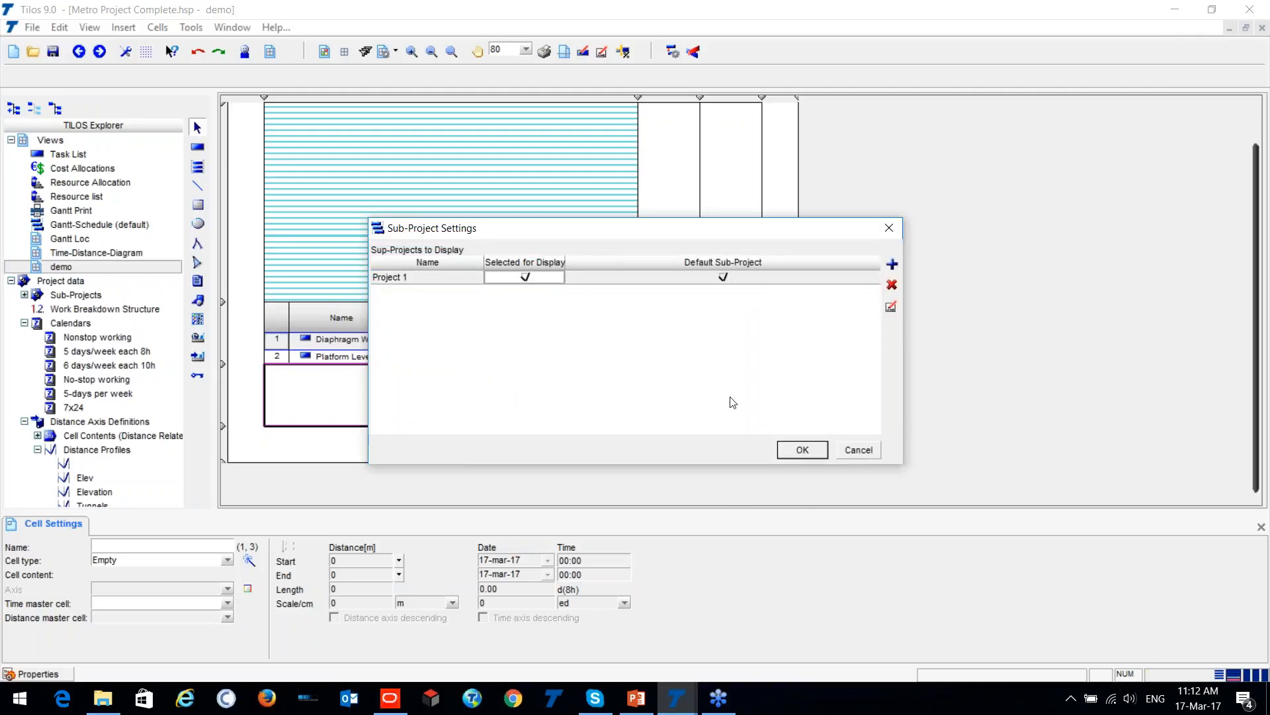
{"action": "left_click", "coordinate": [802, 449]}
{"action": "left_click_drag", "start_coordinate": [341, 370], "coordinate": [436, 372]}
- Merge the two empty cells beside the time-distance cell into one cell
{"action": "left_click", "coordinate": [506, 270]}
{"action": "left_click", "coordinate": [673, 228]}
{"action": "left_click", "coordinate": [679, 356]}
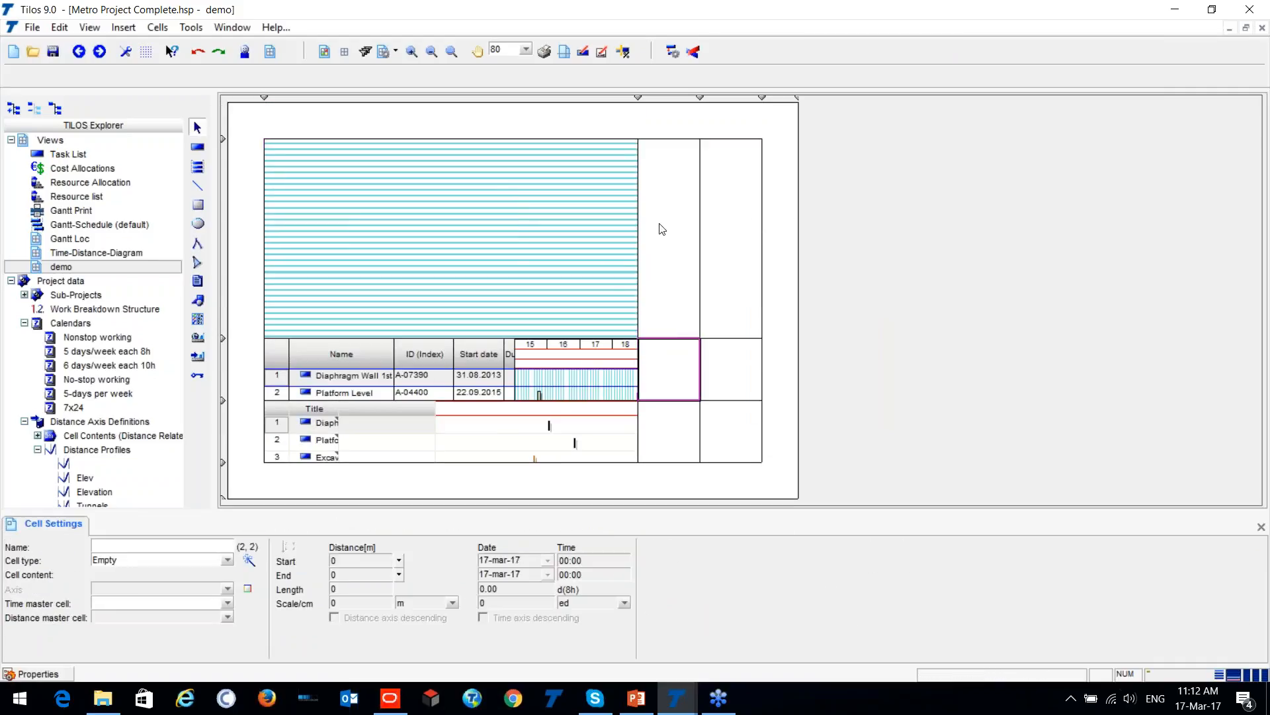
{"action": "left_click", "coordinate": [675, 230]}
{"action": "left_click", "coordinate": [726, 223]}
{"action": "left_click", "coordinate": [396, 51]}
{"action": "left_click", "coordinate": [482, 79]}
{"action": "left_click", "coordinate": [700, 233]}
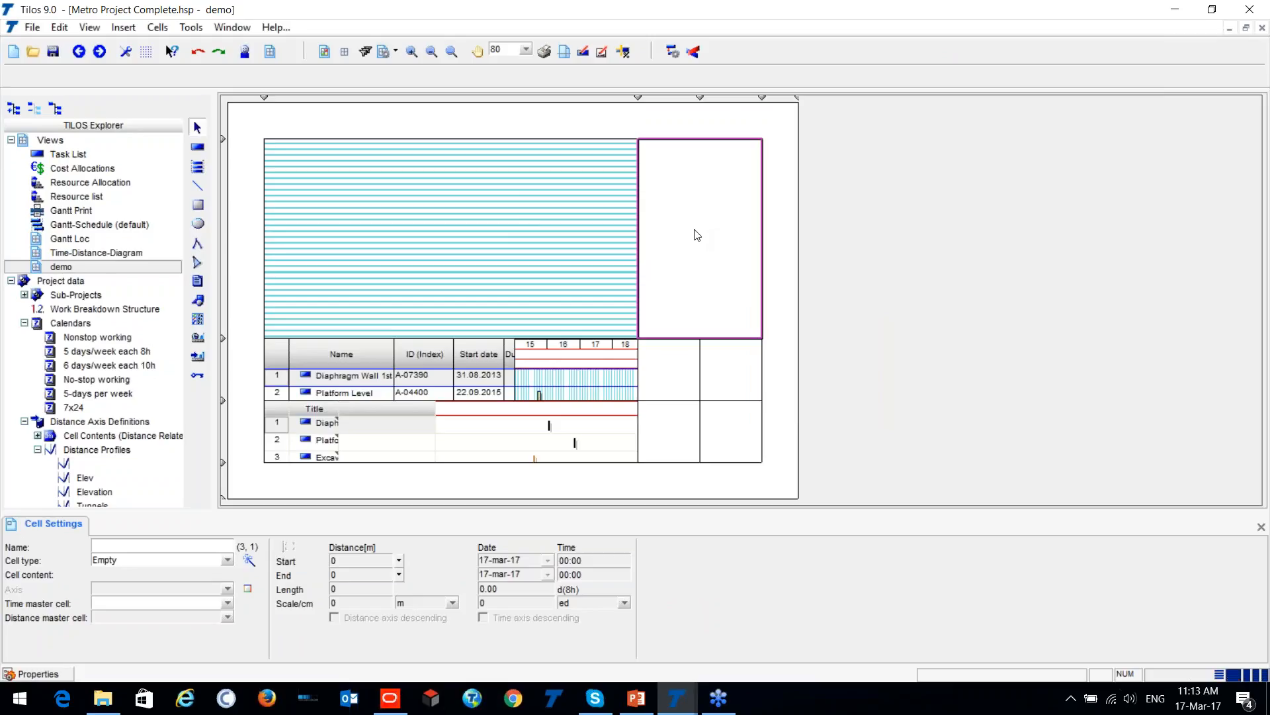
- Make the merged cell beside the time-distance diagram a Dashboard cell and select it
{"action": "left_click", "coordinate": [246, 562]}
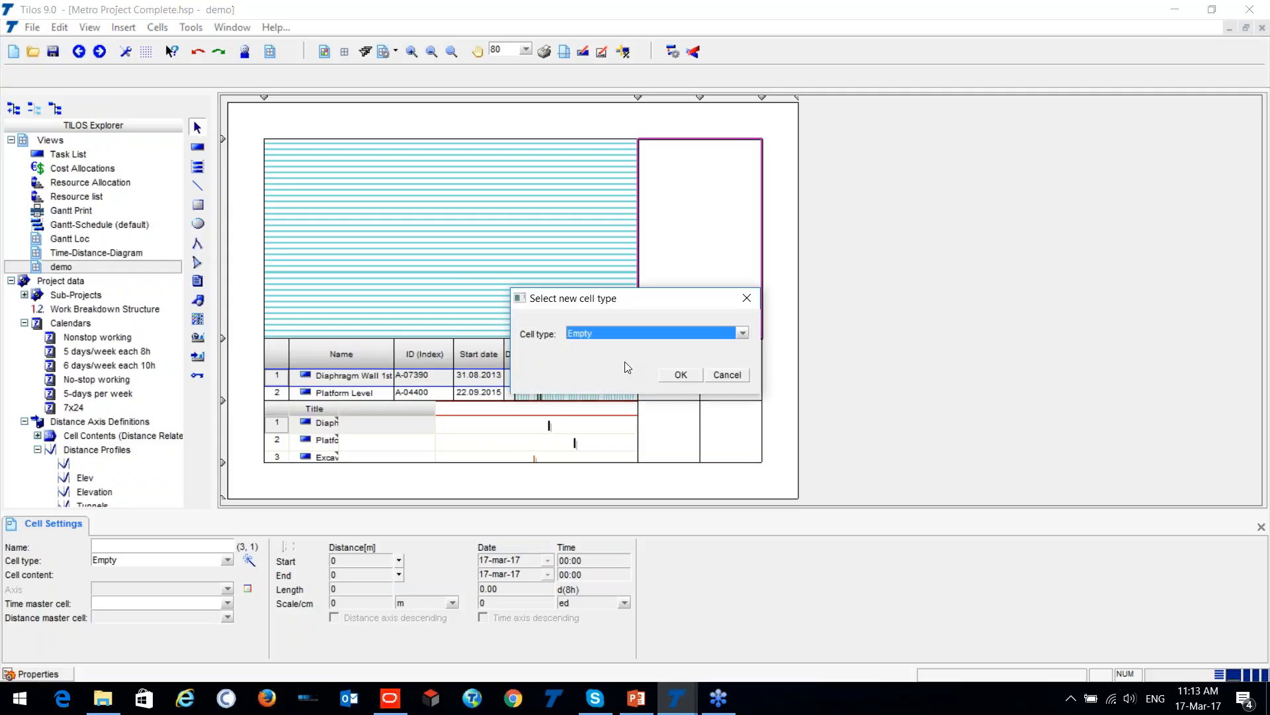
{"action": "left_click", "coordinate": [679, 335]}
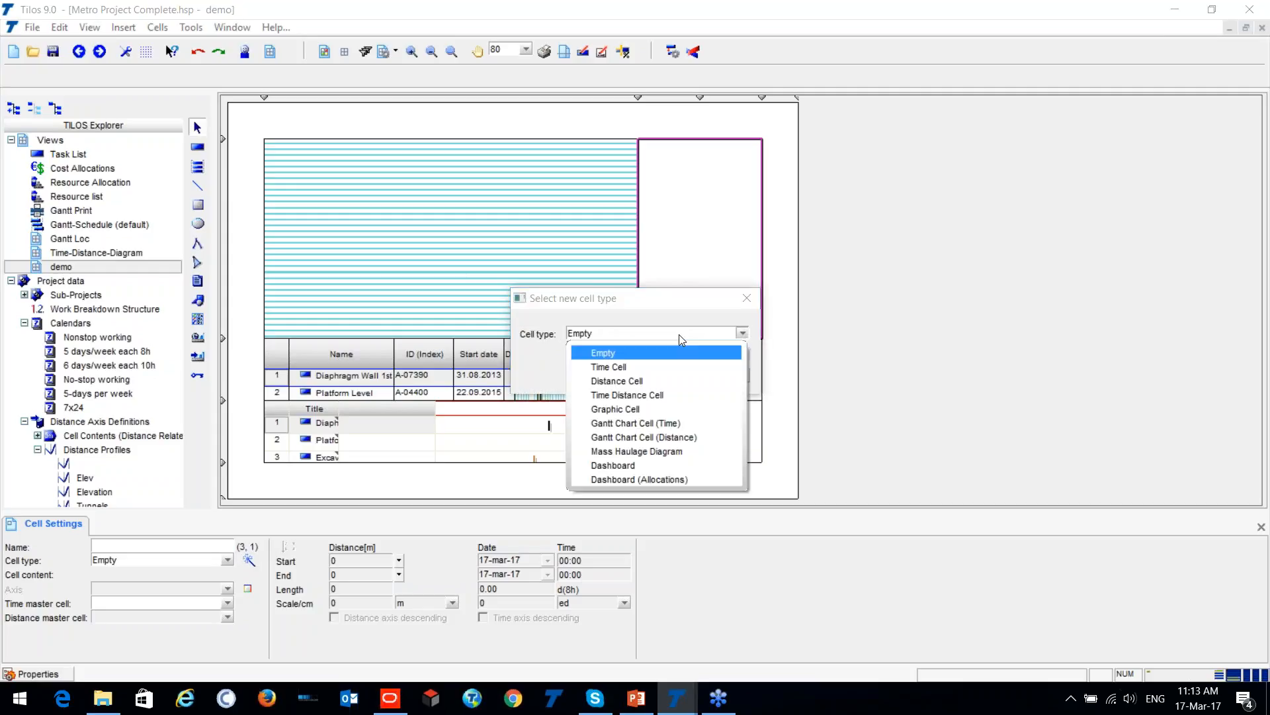
{"action": "left_click", "coordinate": [645, 466]}
{"action": "left_click", "coordinate": [683, 374]}
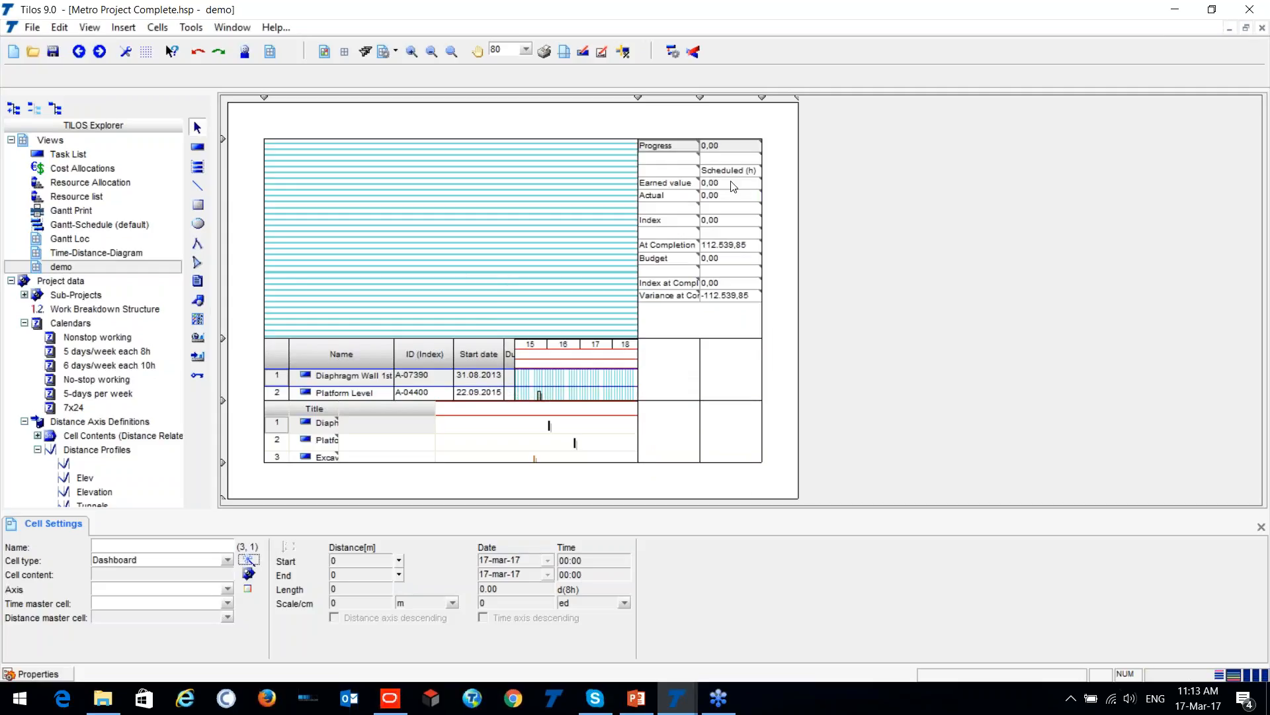
{"action": "left_click", "coordinate": [690, 197]}
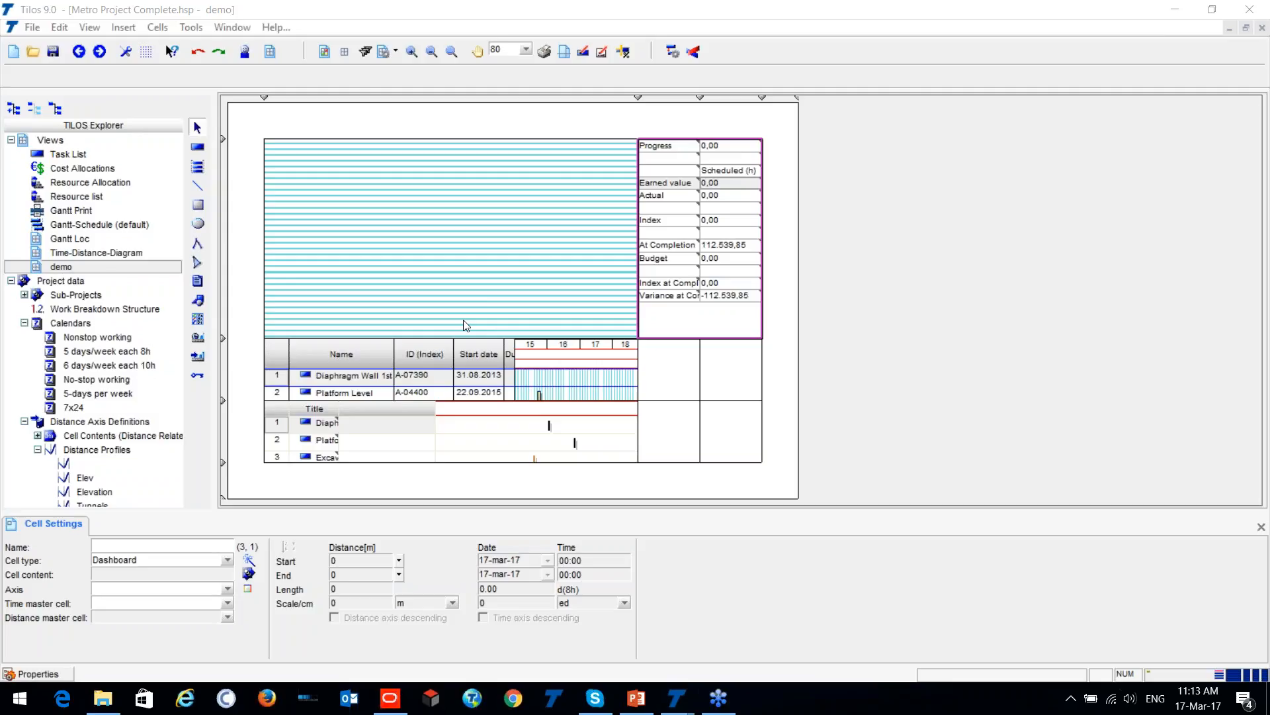
- Switch to the Linear project - With data window and examine its resource, labour, cost and cash flow charts
{"action": "mouse_move", "coordinate": [676, 698]}
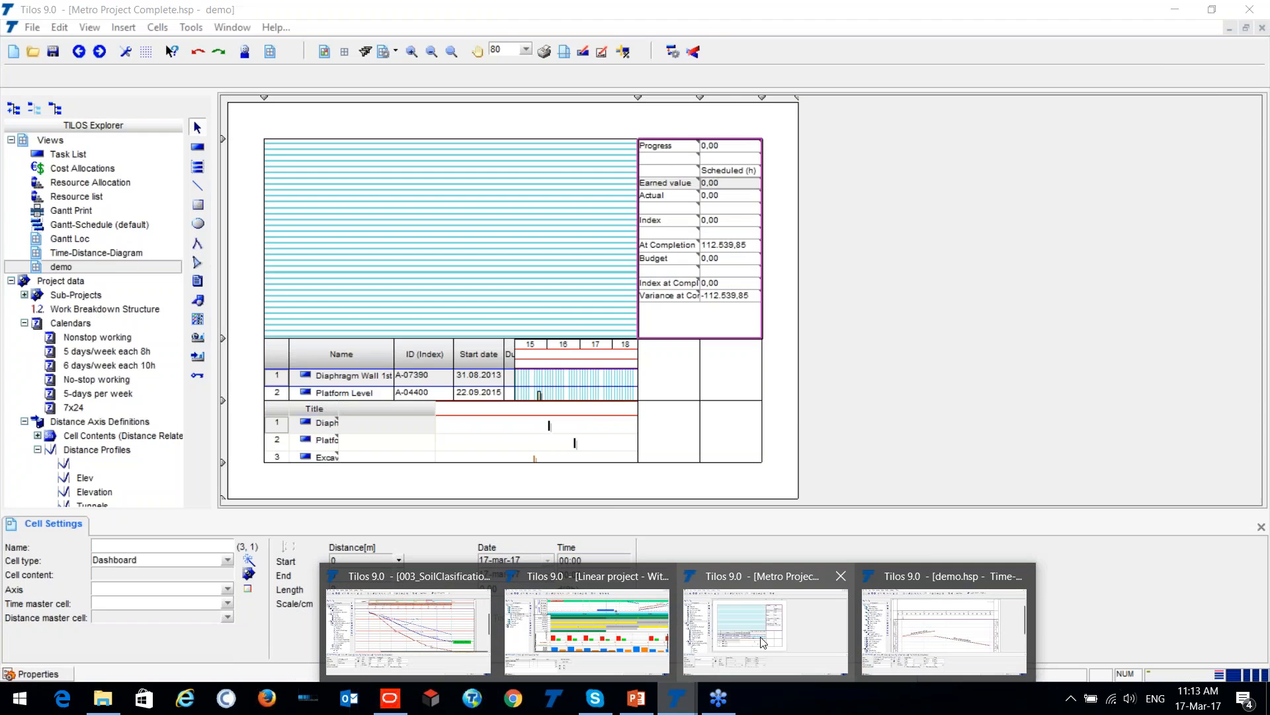
{"action": "left_click", "coordinate": [587, 629]}
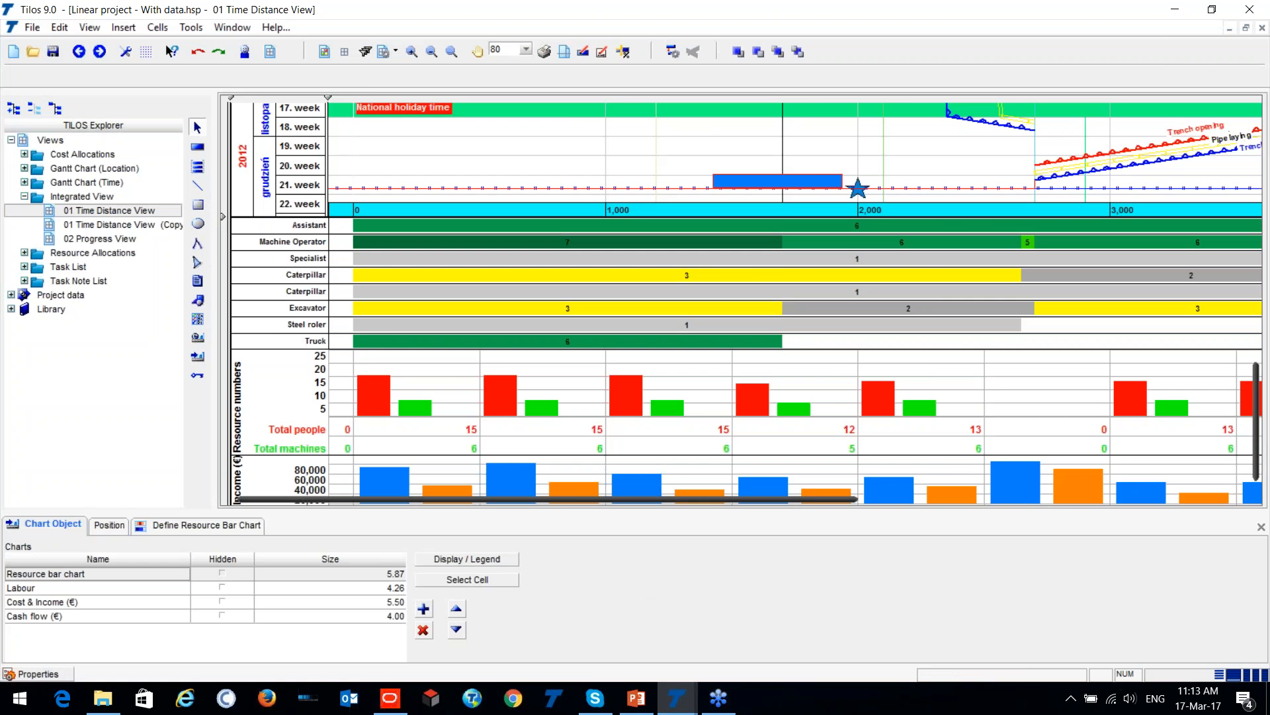
{"action": "scroll", "coordinate": [1114, 307], "scroll_direction": "down", "scroll_amount": 4}
{"action": "scroll", "coordinate": [1094, 277], "scroll_direction": "up", "scroll_amount": 3}
{"action": "scroll", "coordinate": [1094, 258], "scroll_direction": "up", "scroll_amount": 5}
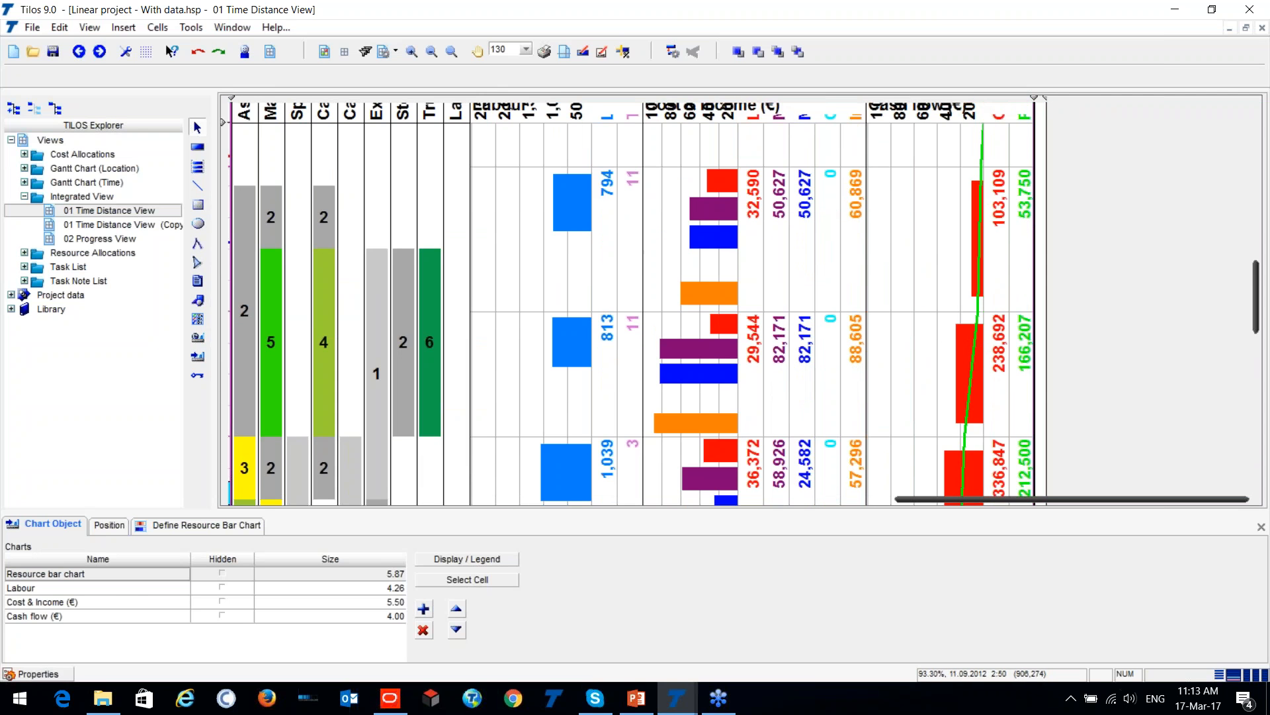
{"action": "scroll", "coordinate": [994, 264], "scroll_direction": "down", "scroll_amount": 2}
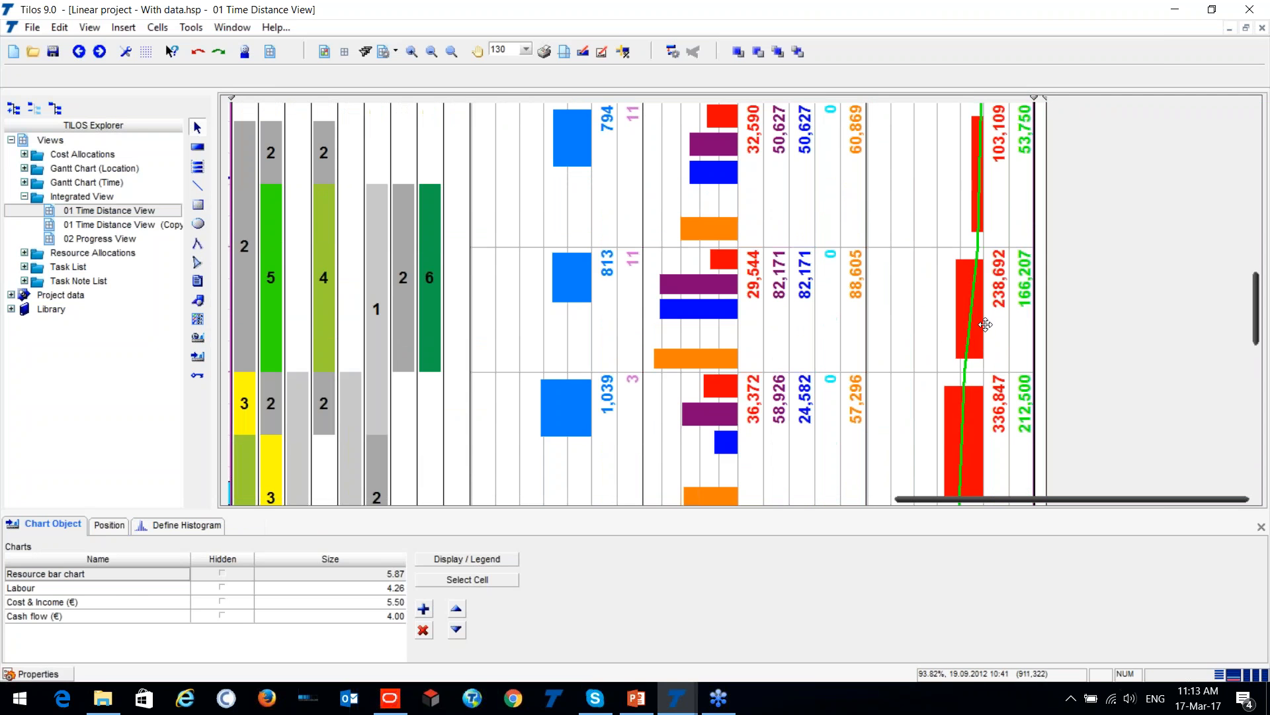
- Display the cash flow histogram's Cost to date series as a line graph with a dashed style, and review the chart
{"action": "left_click", "coordinate": [154, 524]}
{"action": "double_click", "coordinate": [51, 578]}
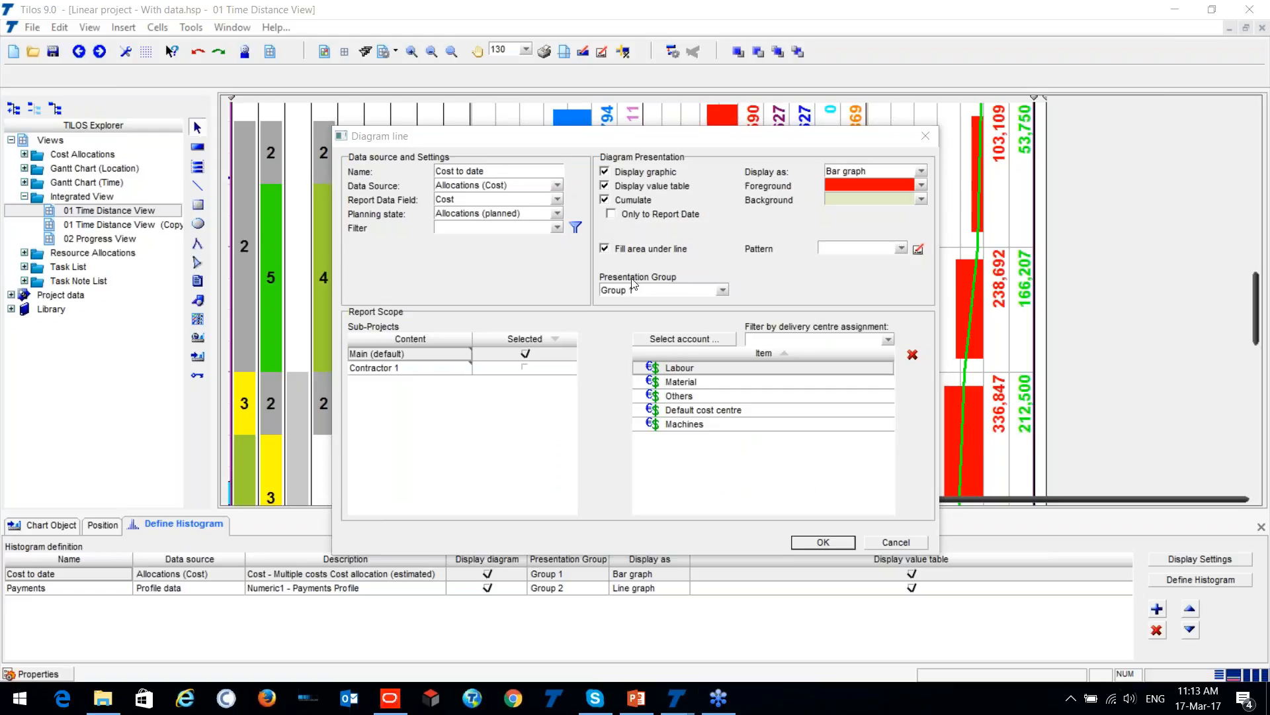
{"action": "left_click_drag", "start_coordinate": [908, 137], "coordinate": [720, 90]}
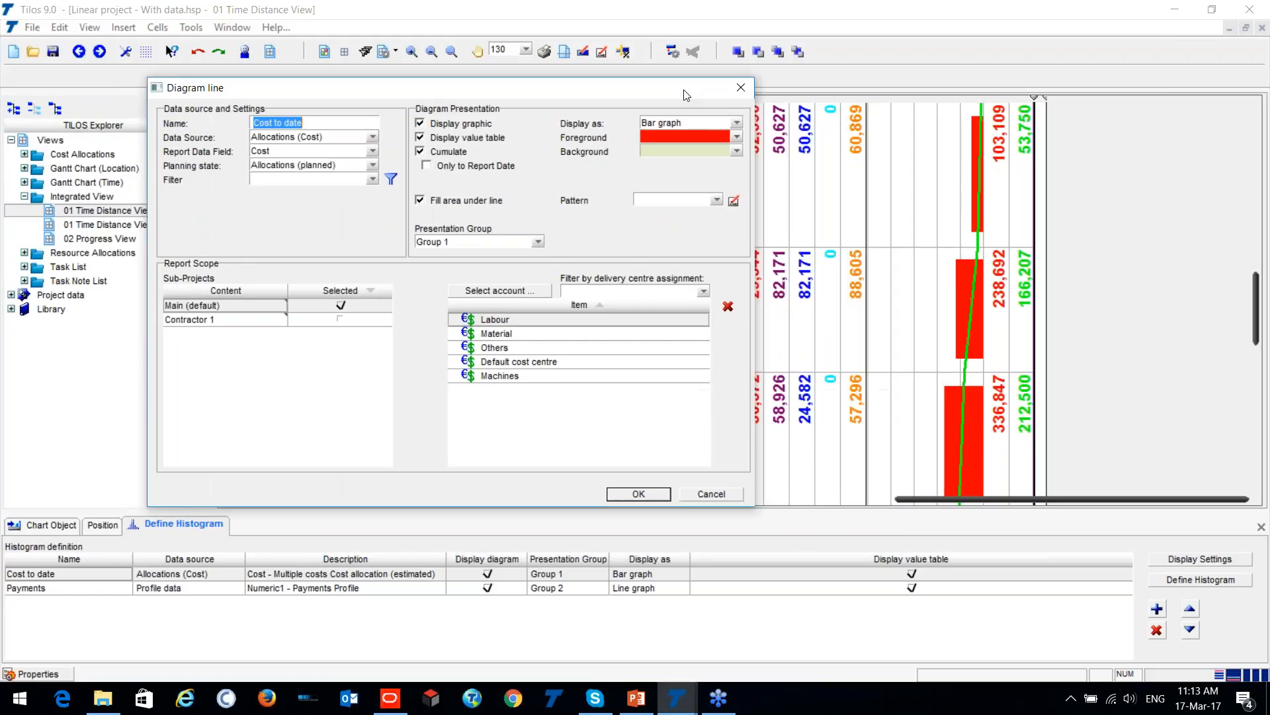
{"action": "left_click", "coordinate": [732, 123]}
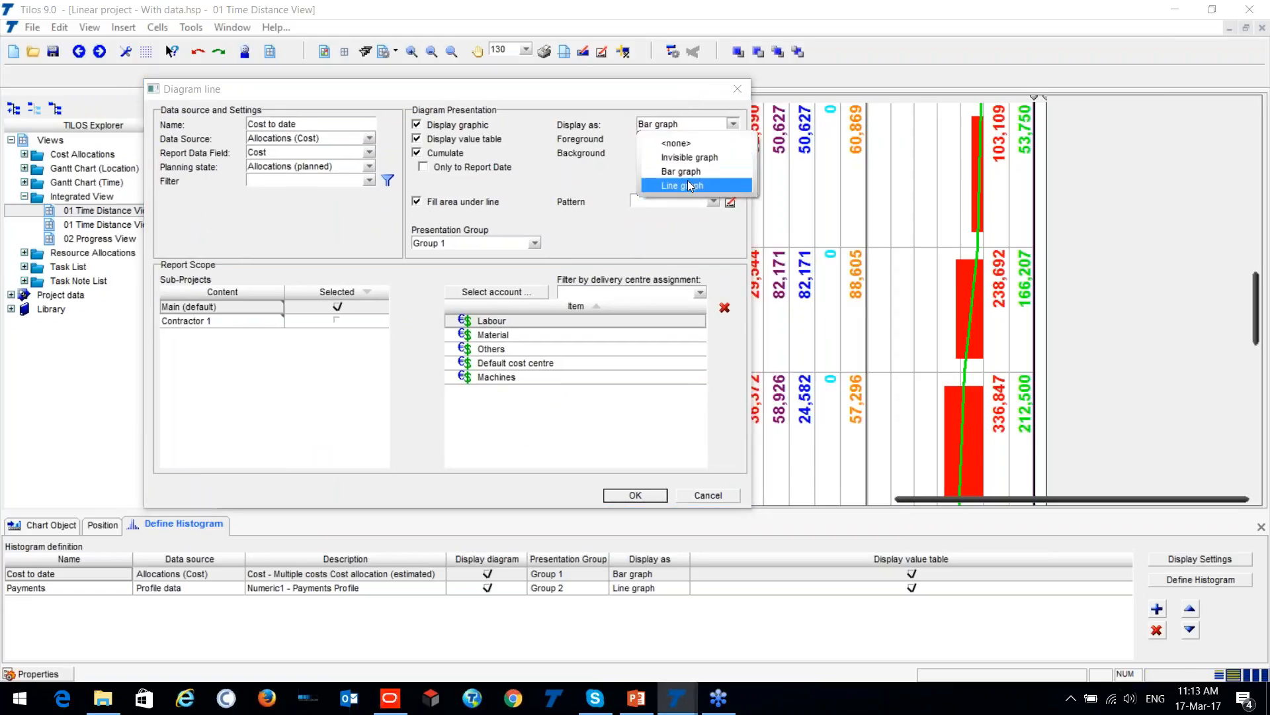
{"action": "left_click", "coordinate": [688, 184]}
{"action": "left_click", "coordinate": [733, 167]}
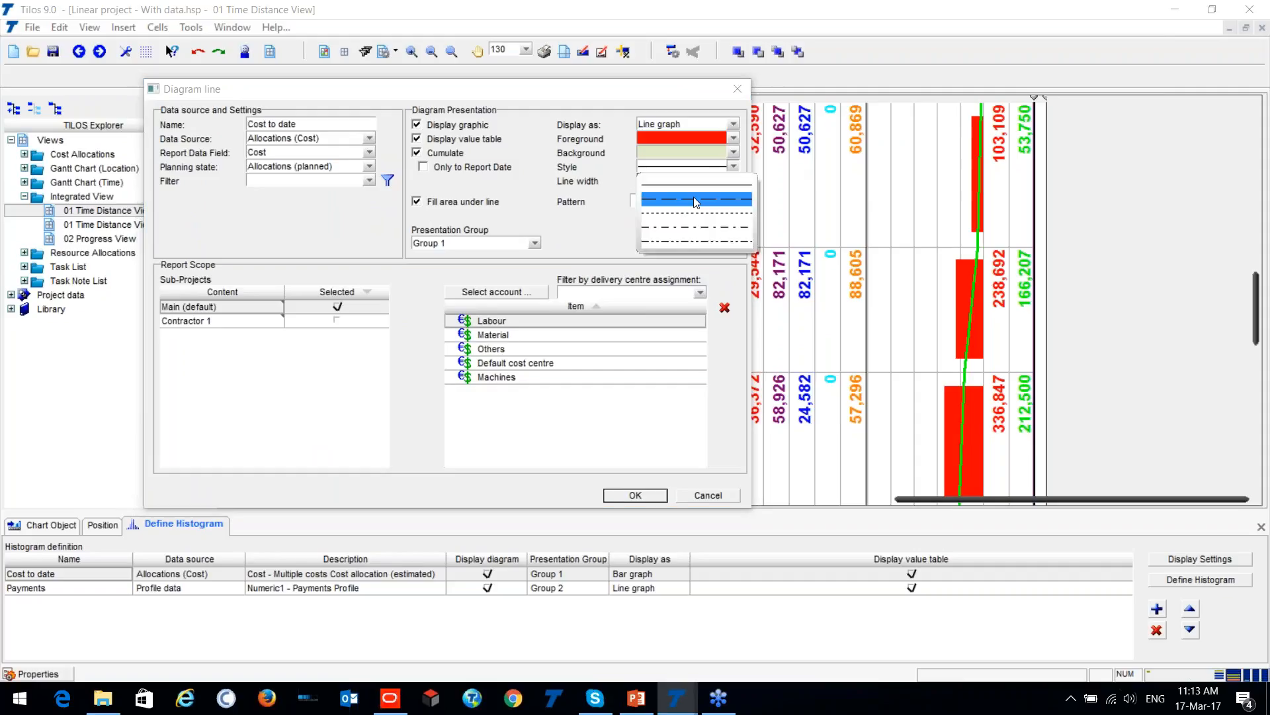
{"action": "left_click", "coordinate": [691, 199]}
{"action": "left_click", "coordinate": [636, 495]}
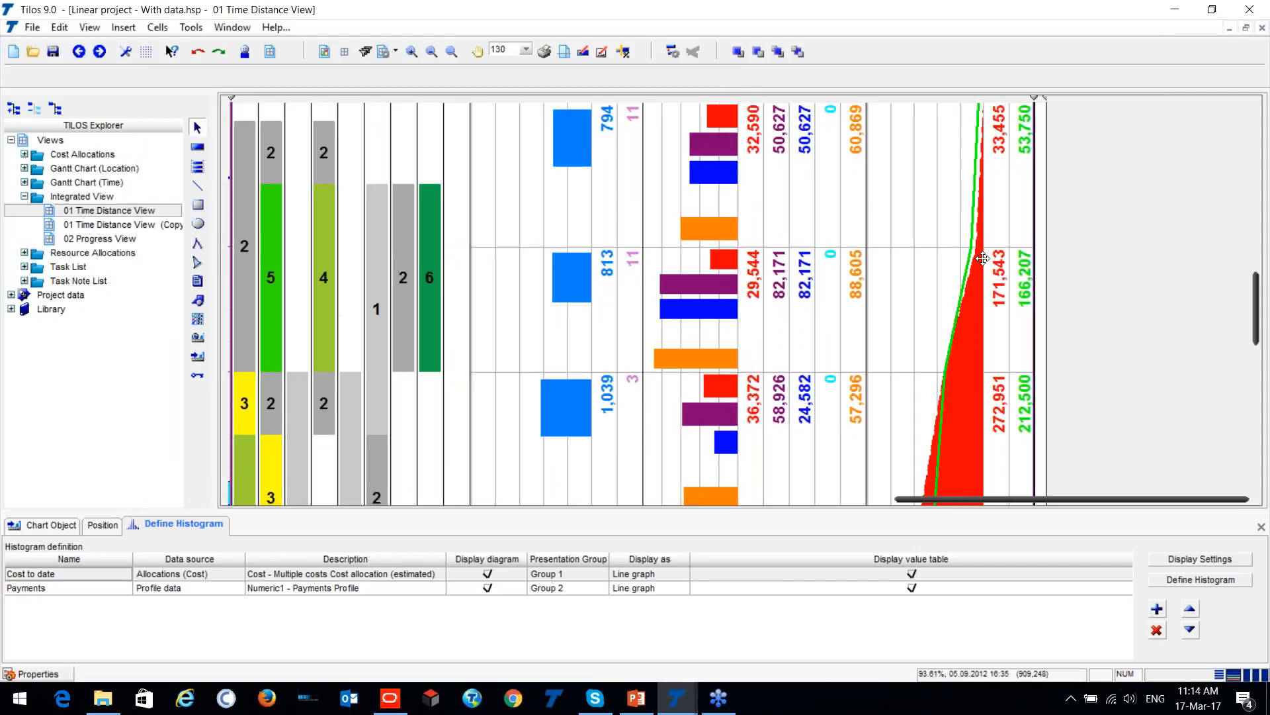
{"action": "scroll", "coordinate": [979, 268], "scroll_direction": "down", "scroll_amount": 2}
{"action": "scroll", "coordinate": [980, 269], "scroll_direction": "down", "scroll_amount": 2}
{"action": "scroll", "coordinate": [978, 272], "scroll_direction": "down", "scroll_amount": 2}
{"action": "scroll", "coordinate": [948, 340], "scroll_direction": "up", "scroll_amount": 3}
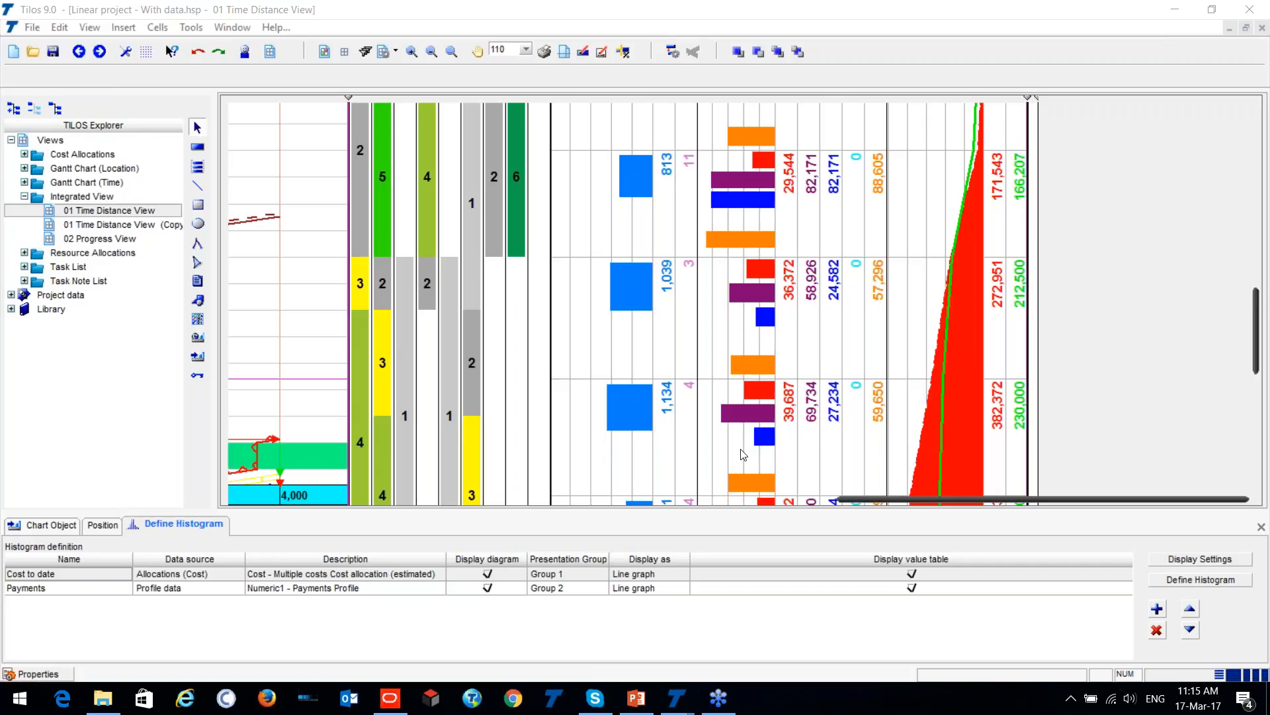
- Minimize all open project windows to reach the desktop with its sample schedule PDFs
{"action": "left_click", "coordinate": [1189, 8]}
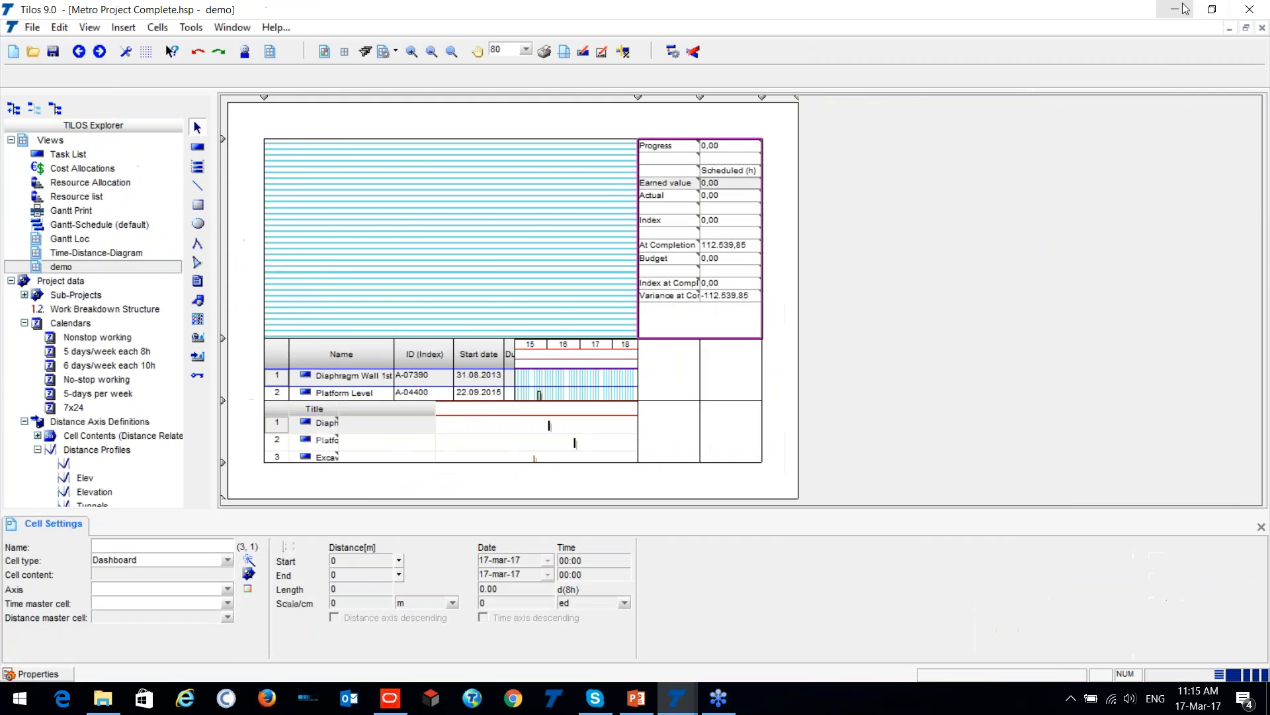
{"action": "left_click", "coordinate": [1180, 7]}
{"action": "left_click", "coordinate": [1178, 4]}
{"action": "left_click", "coordinate": [1175, 4]}
{"action": "left_click", "coordinate": [1171, 4]}
{"action": "left_click", "coordinate": [1170, 3]}
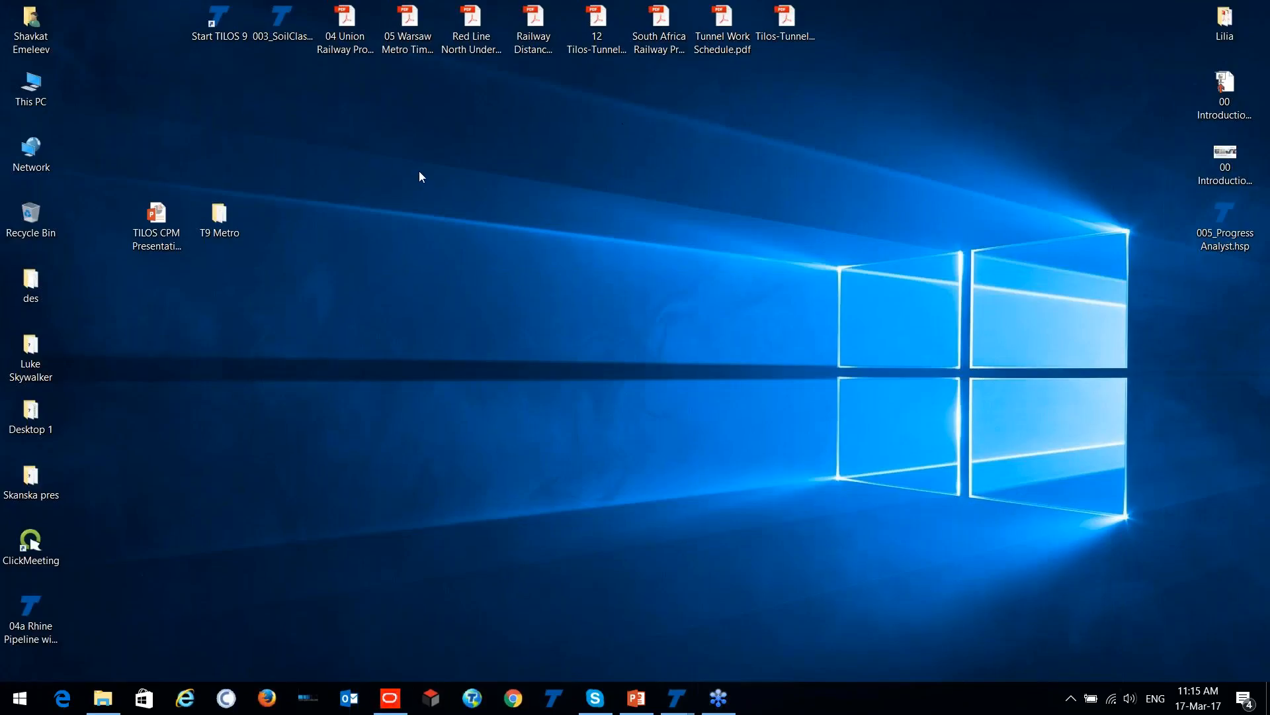
- Open the 04 Union Railway Provided Schedule PDF, examine its time-chainage diagram down to the legend, and return to the desktop
{"action": "double_click", "coordinate": [353, 23]}
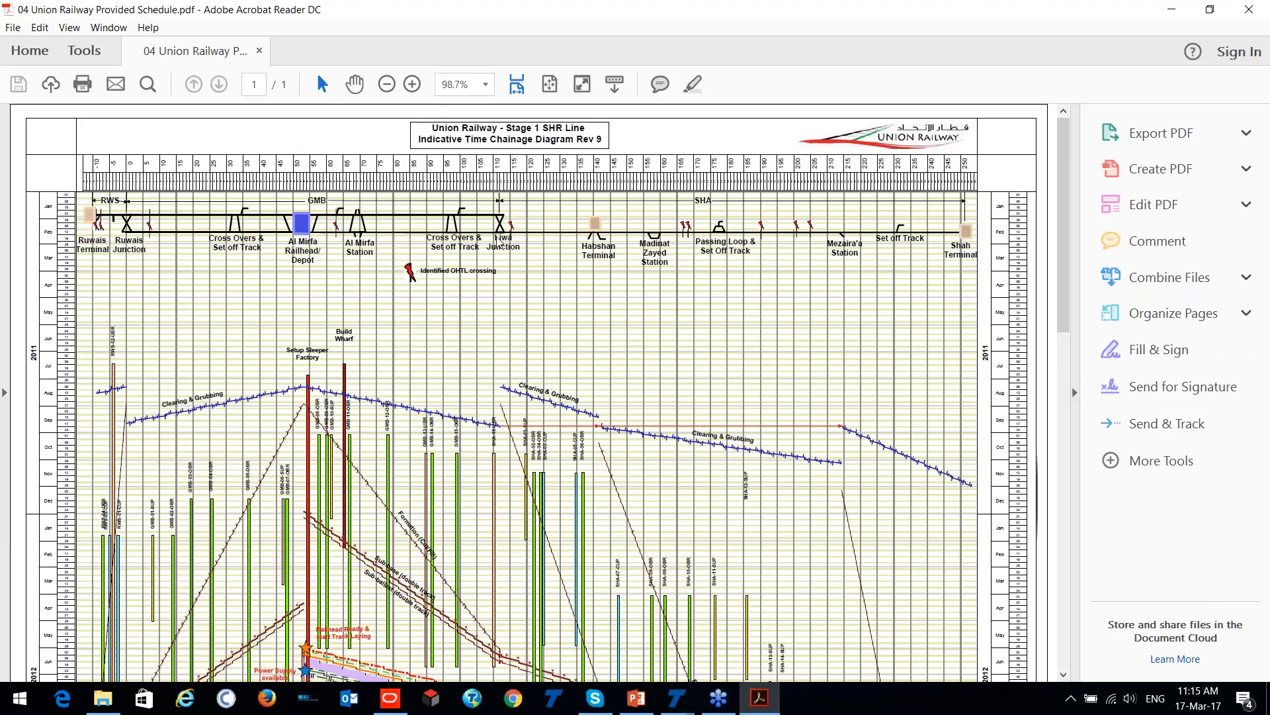
{"action": "left_click", "coordinate": [741, 229]}
{"action": "scroll", "coordinate": [298, 319], "scroll_direction": "down", "scroll_amount": 9}
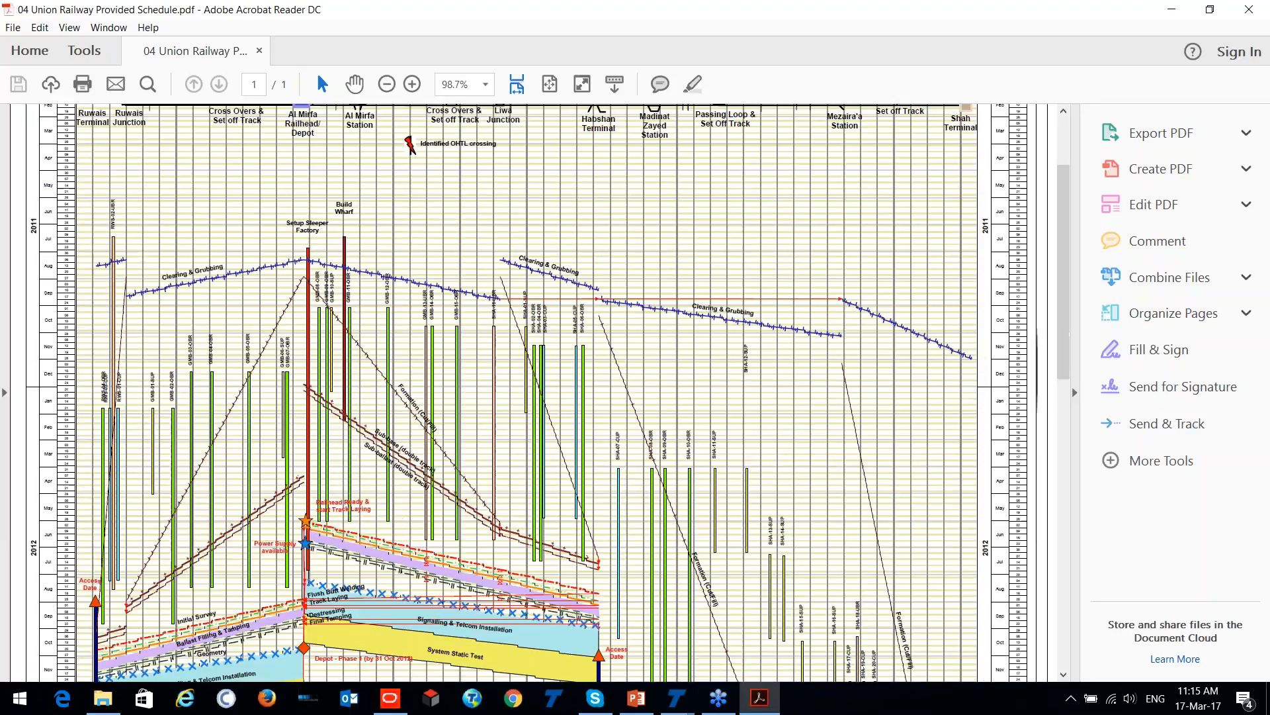
{"action": "scroll", "coordinate": [297, 331], "scroll_direction": "down", "scroll_amount": 1, "text": "ctrl"}
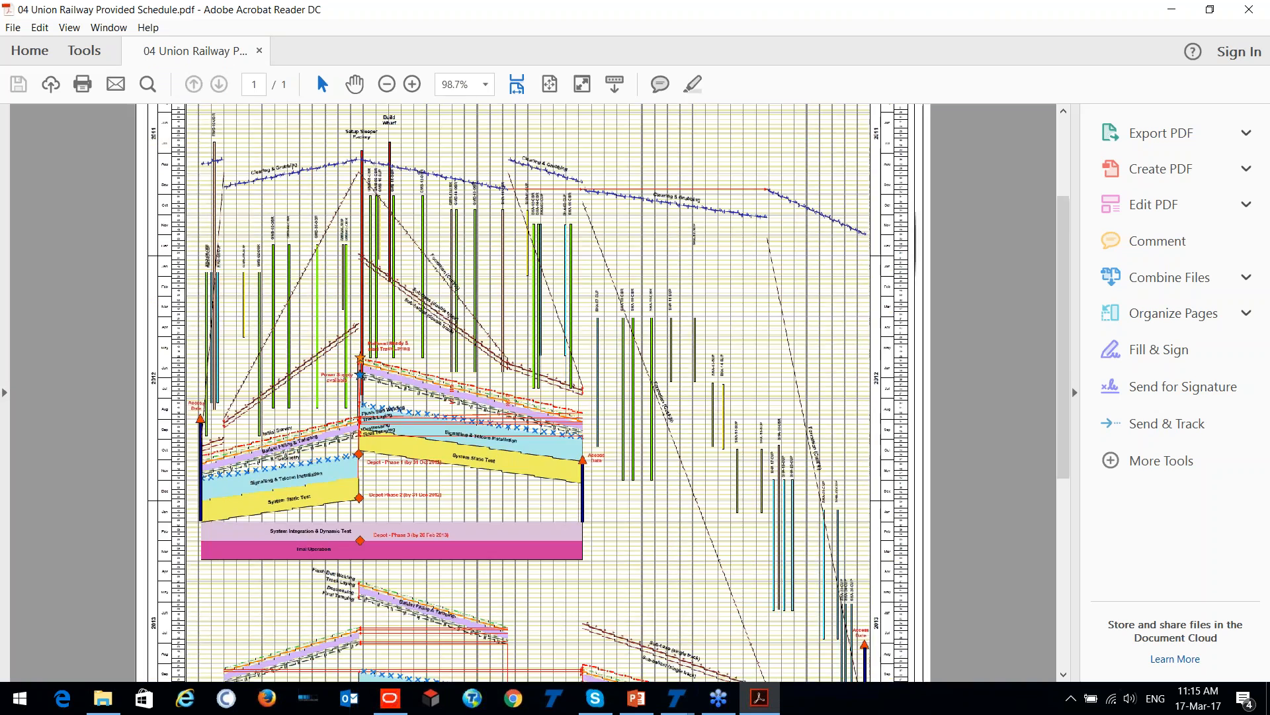
{"action": "scroll", "coordinate": [298, 338], "scroll_direction": "down", "scroll_amount": 9}
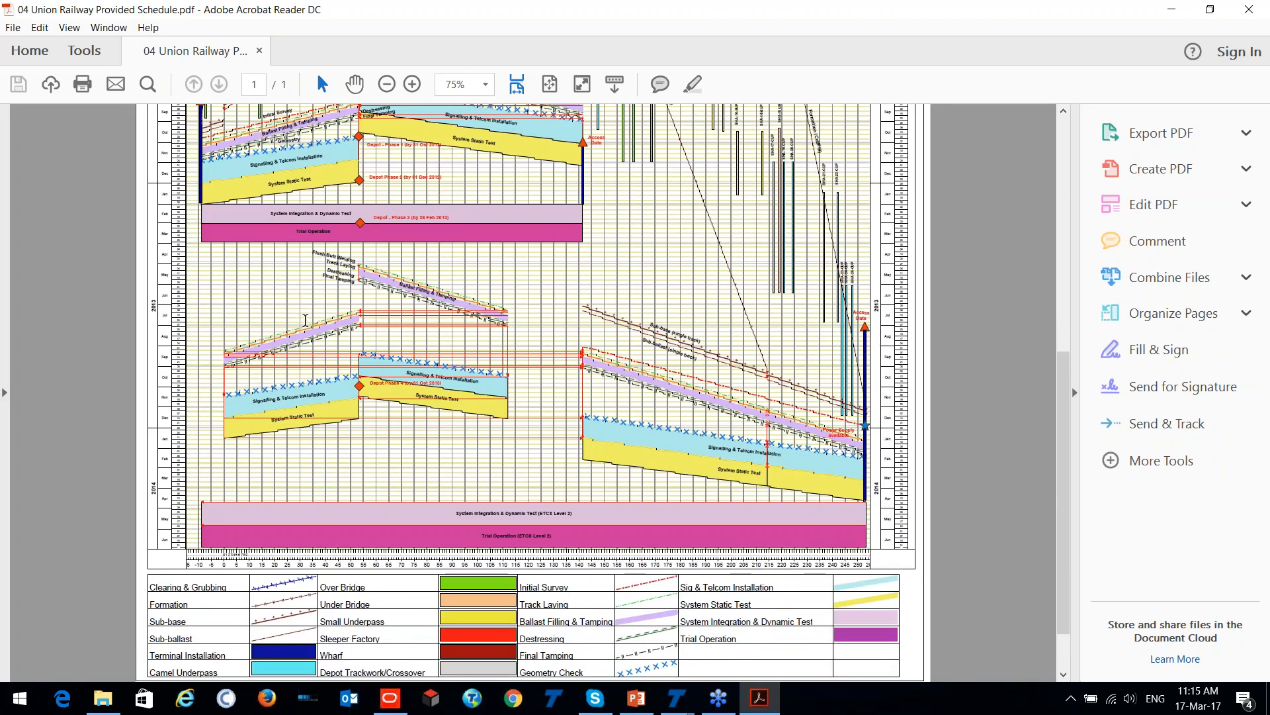
{"action": "scroll", "coordinate": [305, 321], "scroll_direction": "up", "scroll_amount": 15}
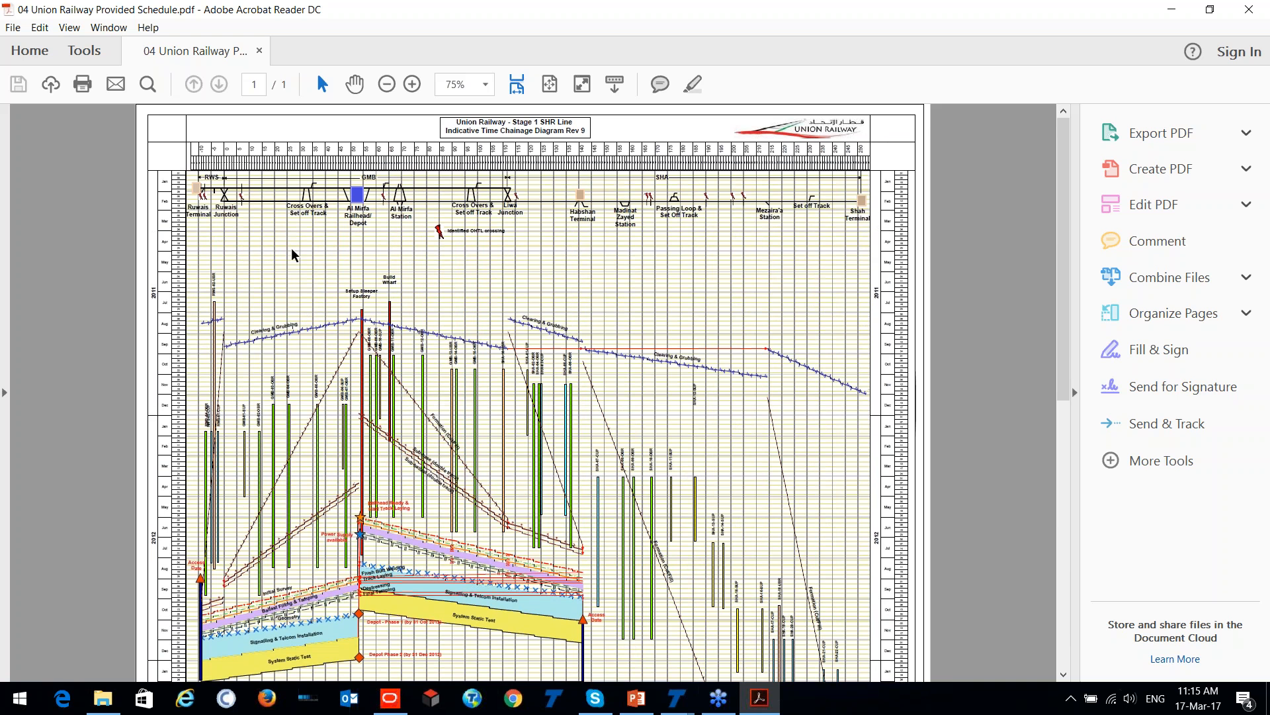
{"action": "left_click", "coordinate": [1166, 8]}
- Open the 05 Warsaw Metro Time Chain Diagram PDF and examine its geological profile, station works and TBM excavation lines
{"action": "double_click", "coordinate": [409, 28]}
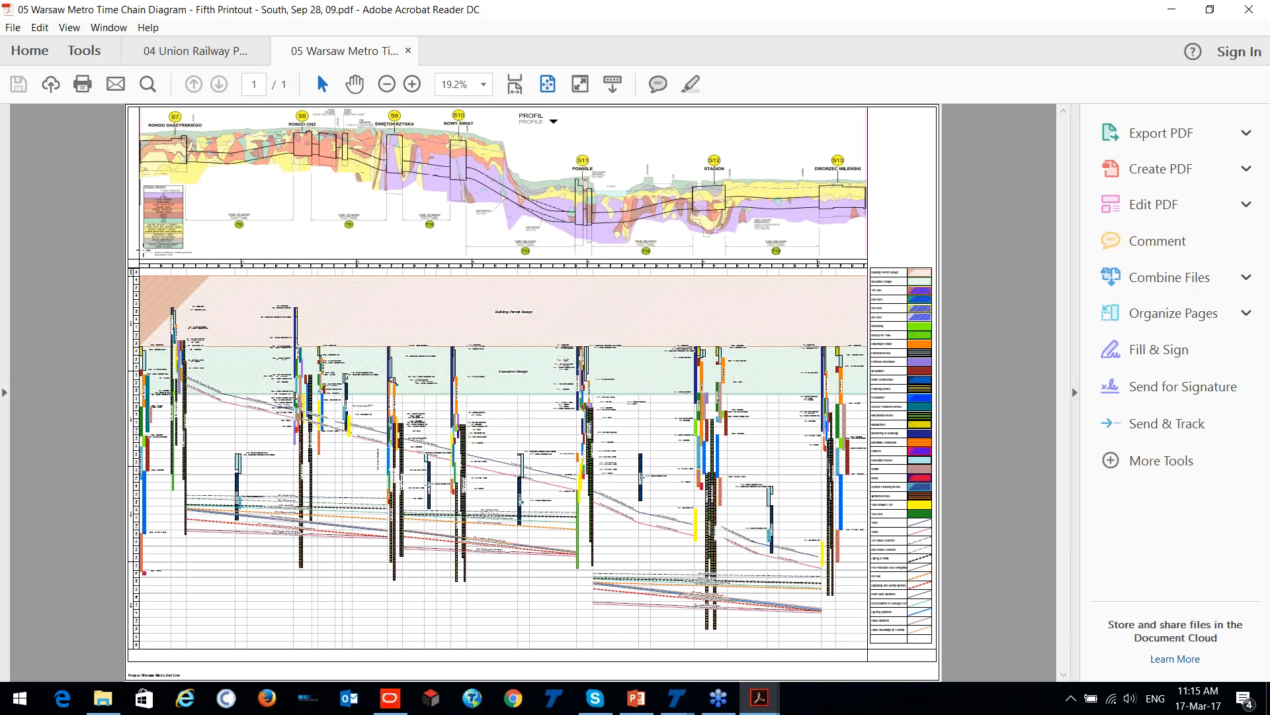
{"action": "scroll", "coordinate": [159, 293], "scroll_direction": "up", "scroll_amount": 3}
{"action": "scroll", "coordinate": [153, 289], "scroll_direction": "up", "scroll_amount": 2}
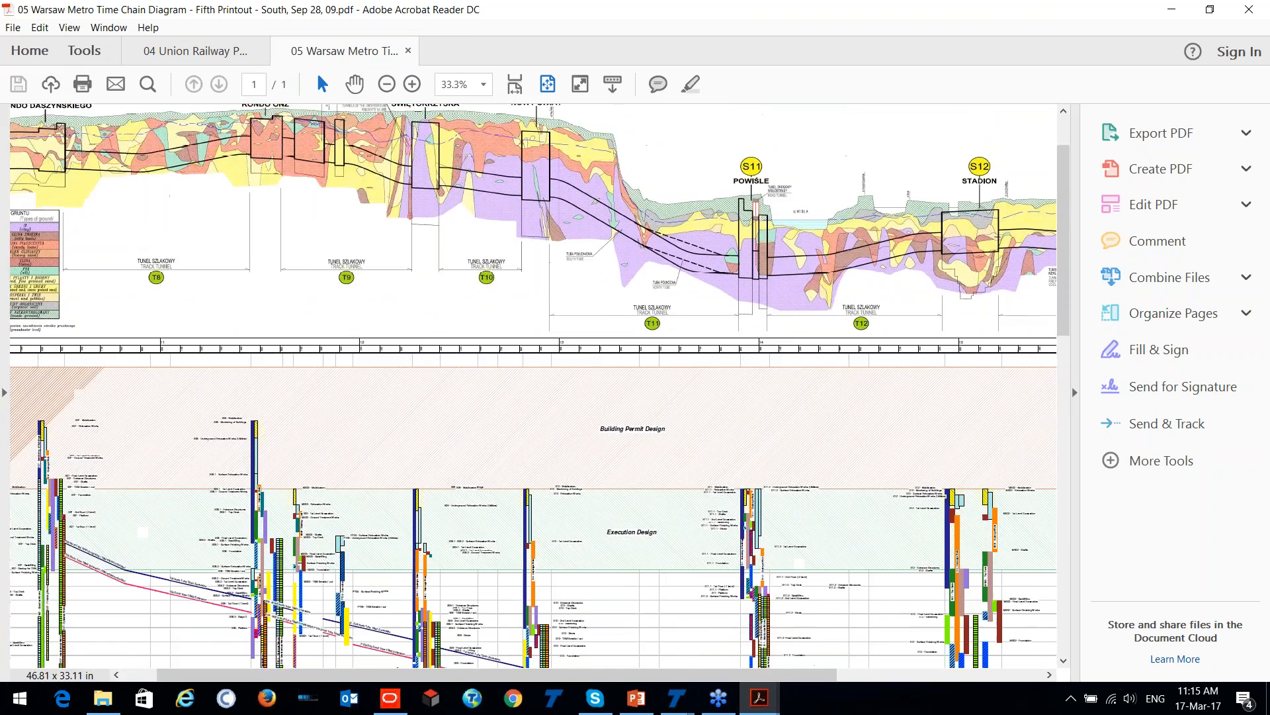
{"action": "scroll", "coordinate": [141, 212], "scroll_direction": "down", "scroll_amount": 2}
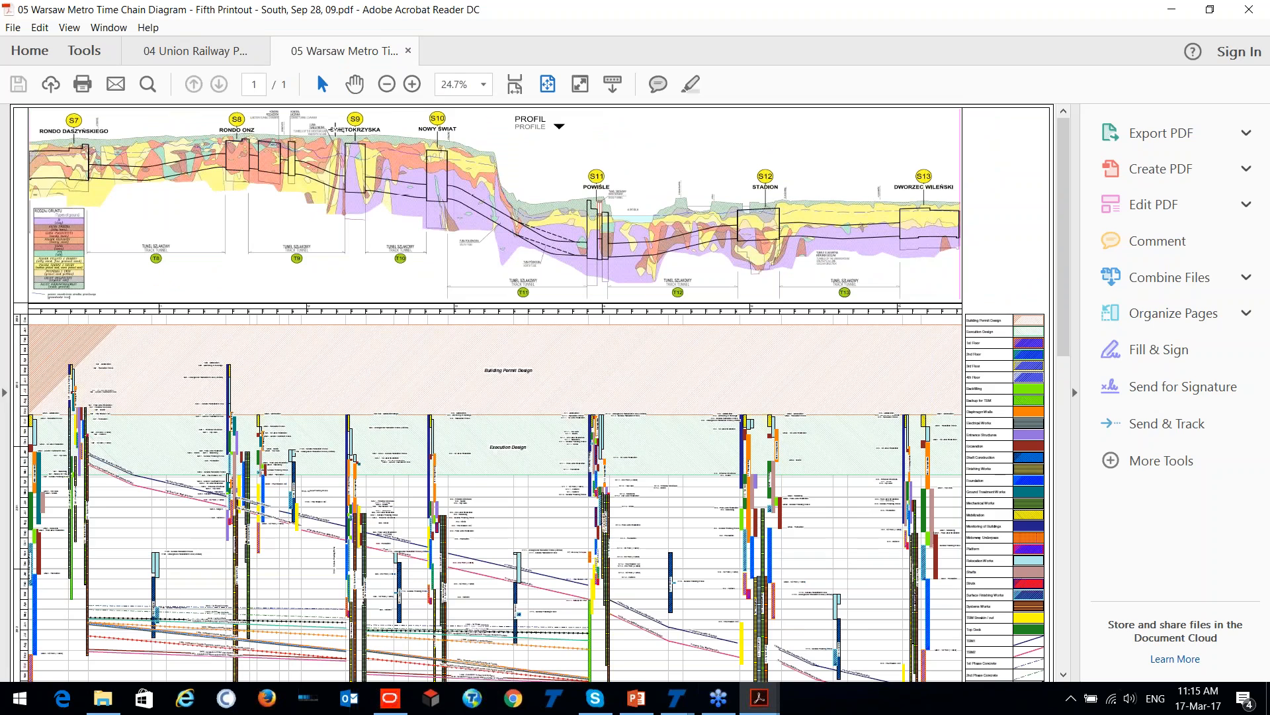
{"action": "scroll", "coordinate": [353, 252], "scroll_direction": "down", "scroll_amount": 1}
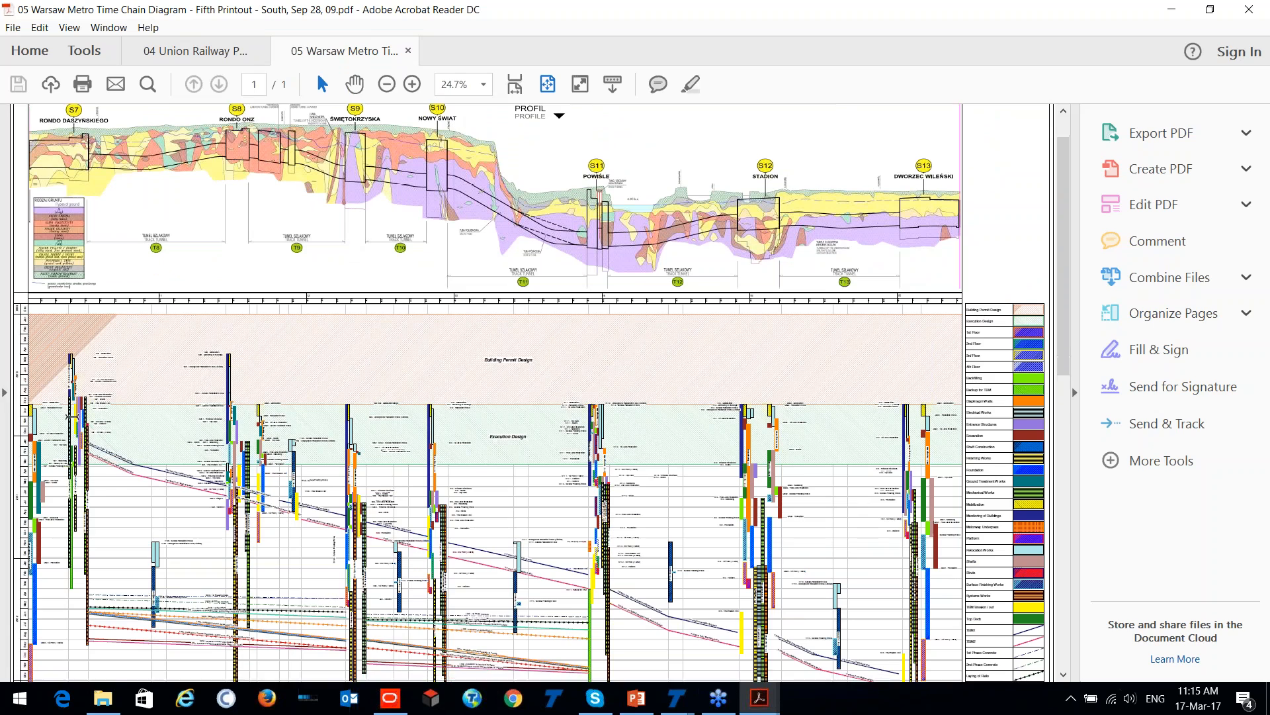
{"action": "scroll", "coordinate": [73, 417], "scroll_direction": "up", "scroll_amount": 4}
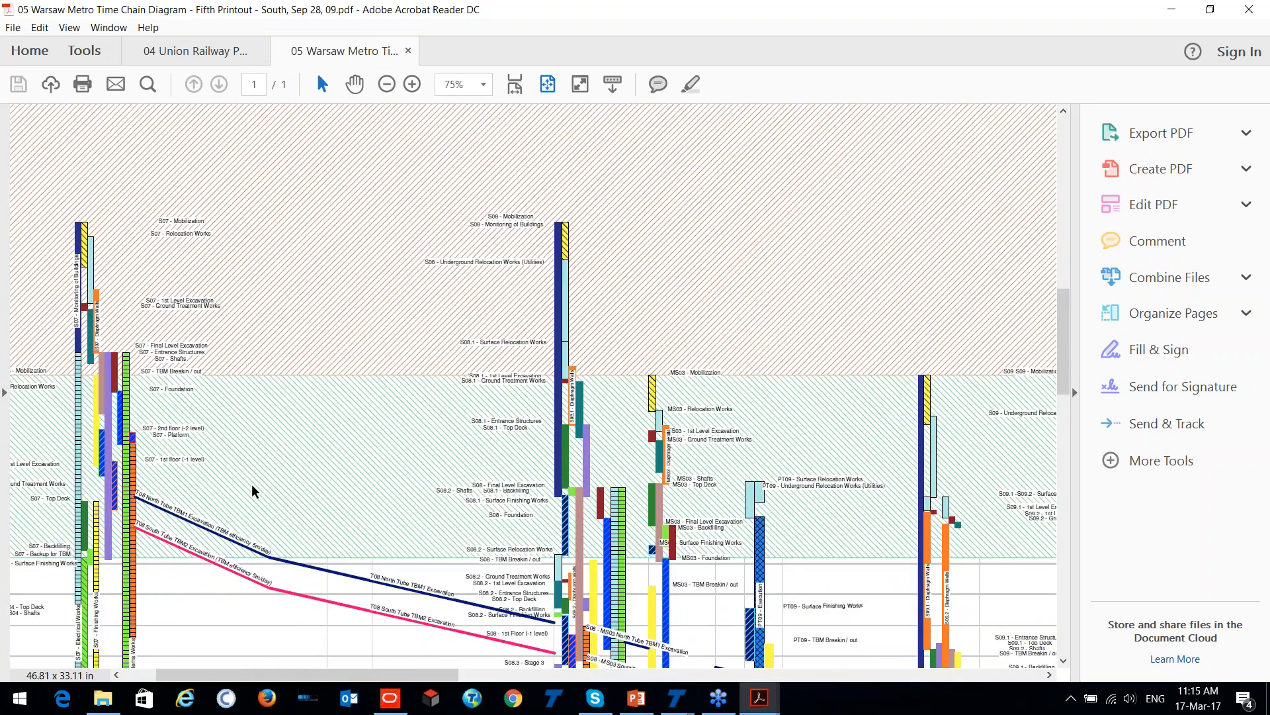
{"action": "scroll", "coordinate": [254, 490], "scroll_direction": "up", "scroll_amount": 2}
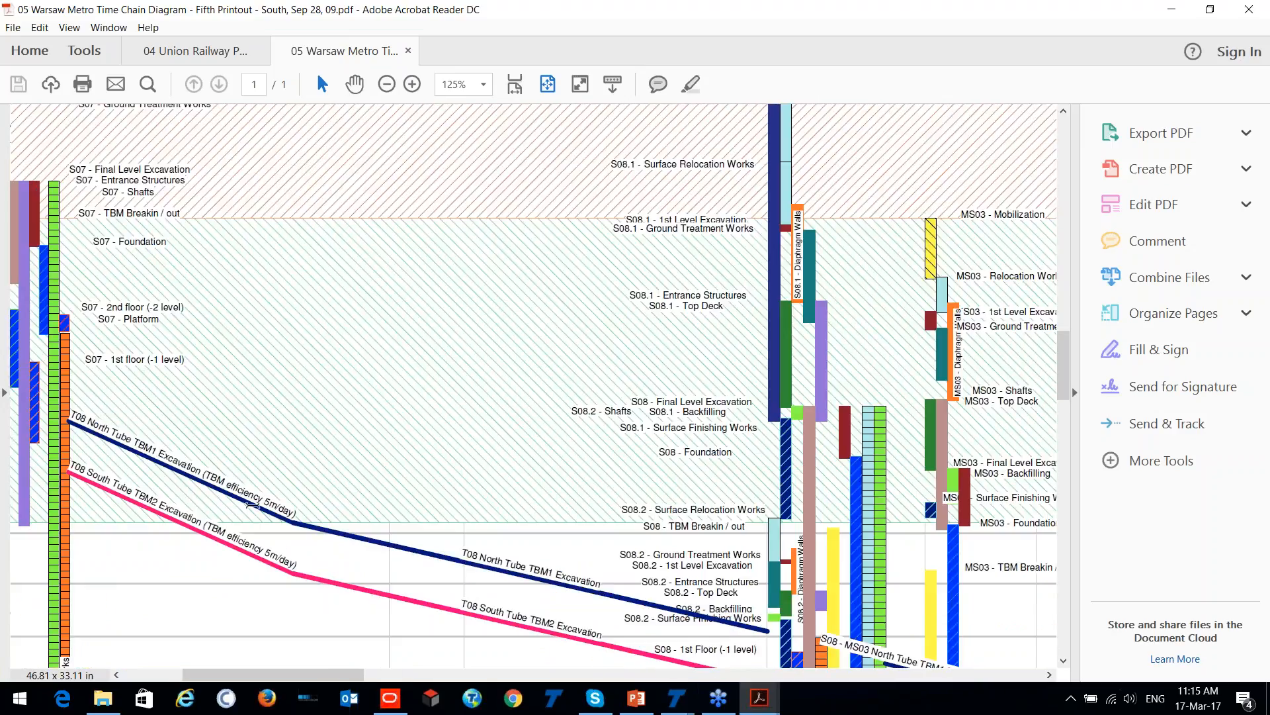
{"action": "scroll", "coordinate": [715, 603], "scroll_direction": "down", "scroll_amount": 1}
{"action": "scroll", "coordinate": [589, 602], "scroll_direction": "down", "scroll_amount": 2}
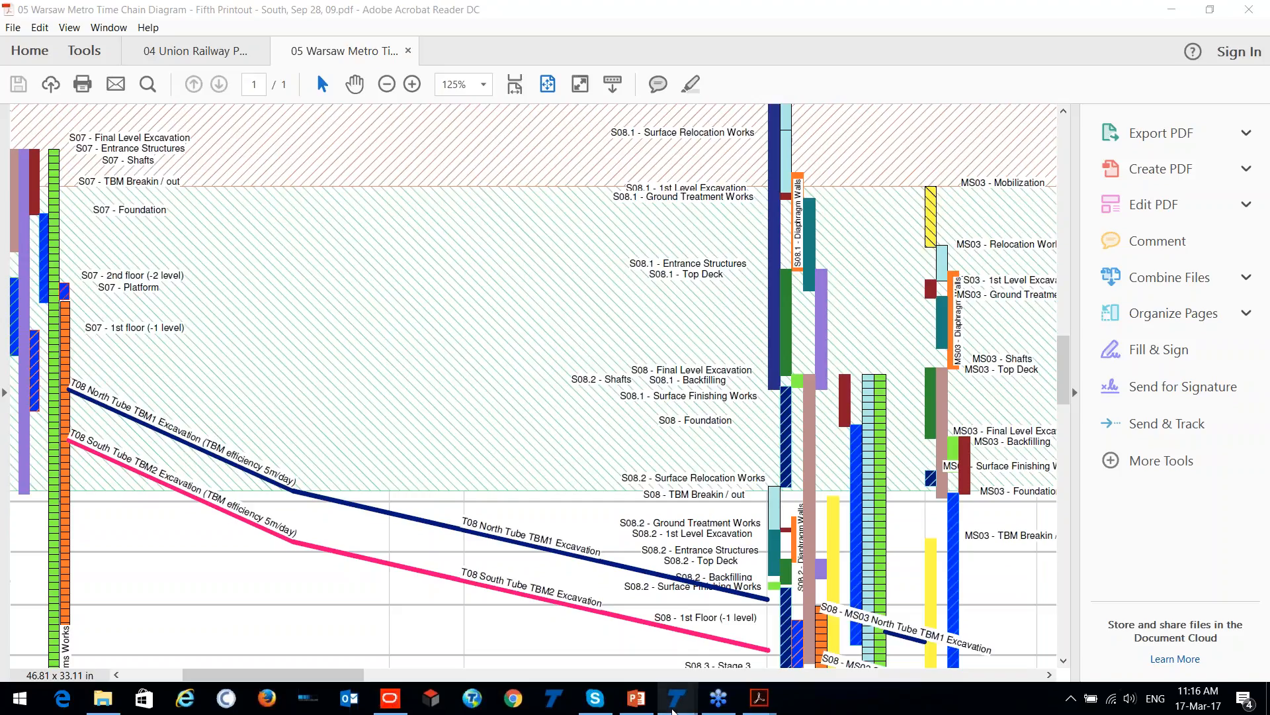
- Switch to the demo.hsp project in TILOS and list the calendars in its project data
{"action": "mouse_move", "coordinate": [676, 698]}
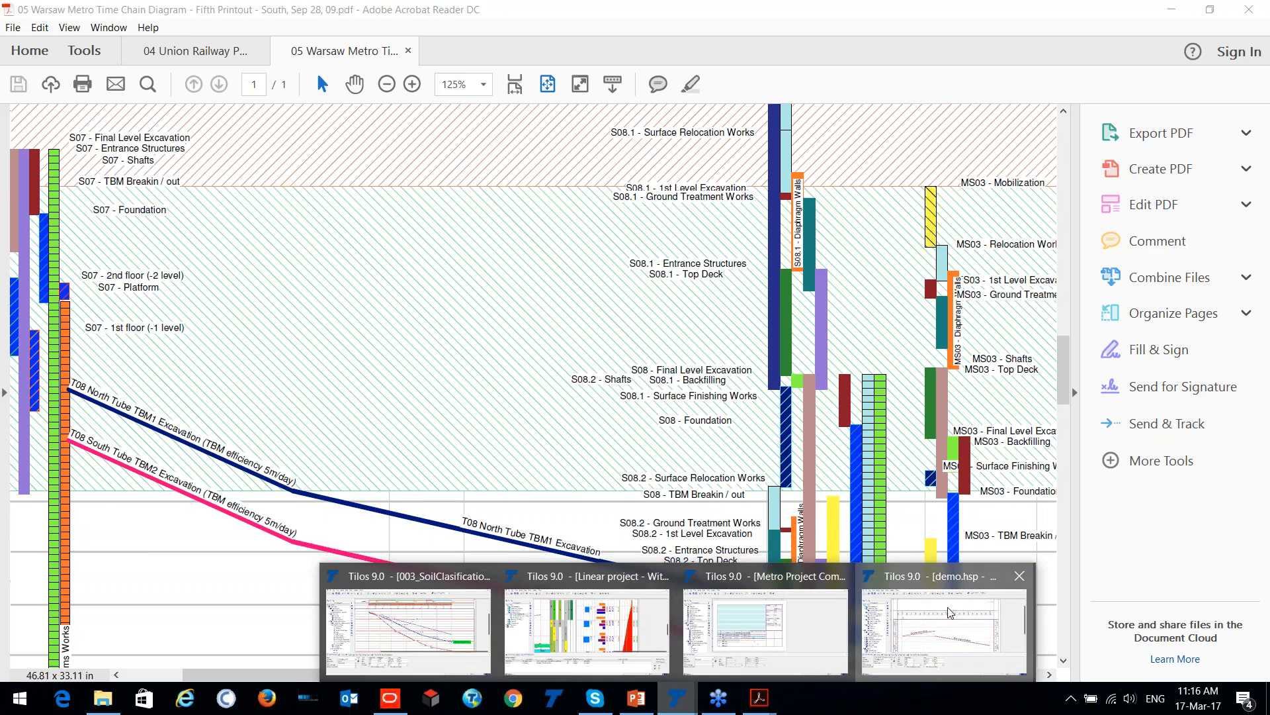
{"action": "left_click", "coordinate": [1005, 612]}
{"action": "scroll", "coordinate": [373, 311], "scroll_direction": "down", "scroll_amount": 3}
{"action": "scroll", "coordinate": [346, 301], "scroll_direction": "up", "scroll_amount": 2}
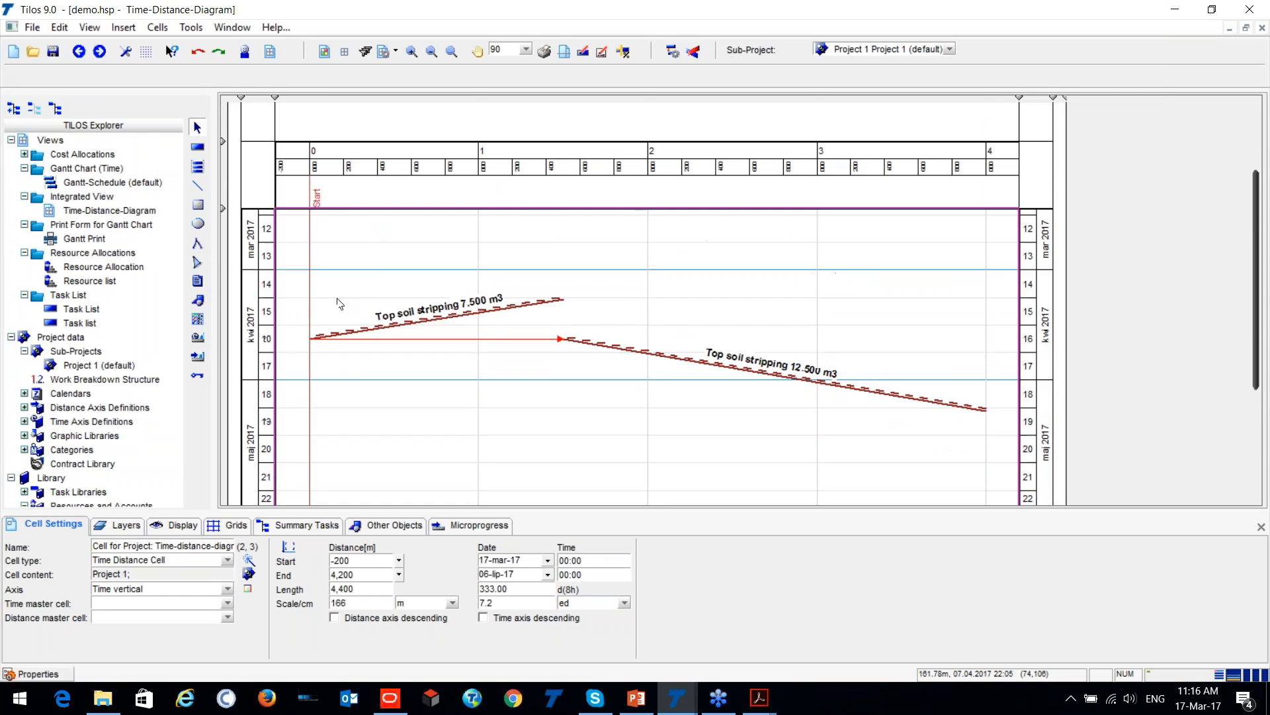
{"action": "scroll", "coordinate": [56, 353], "scroll_direction": "down", "scroll_amount": 3}
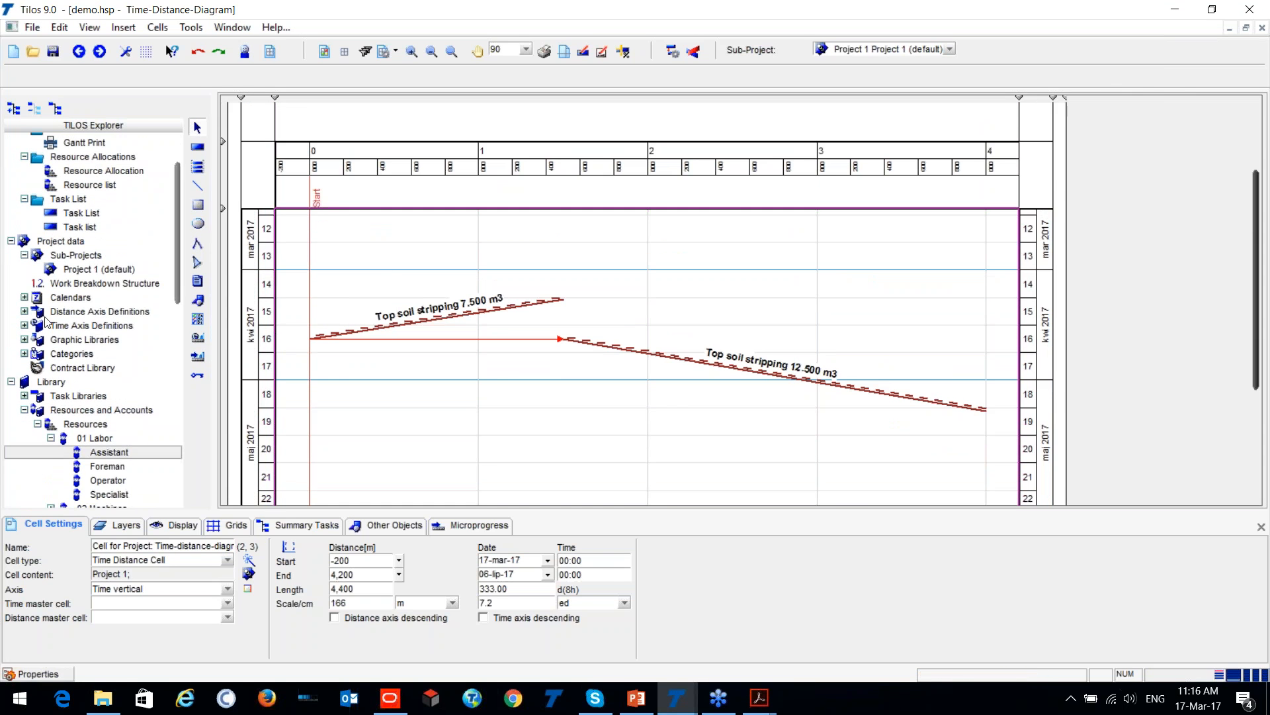
{"action": "left_click", "coordinate": [24, 297]}
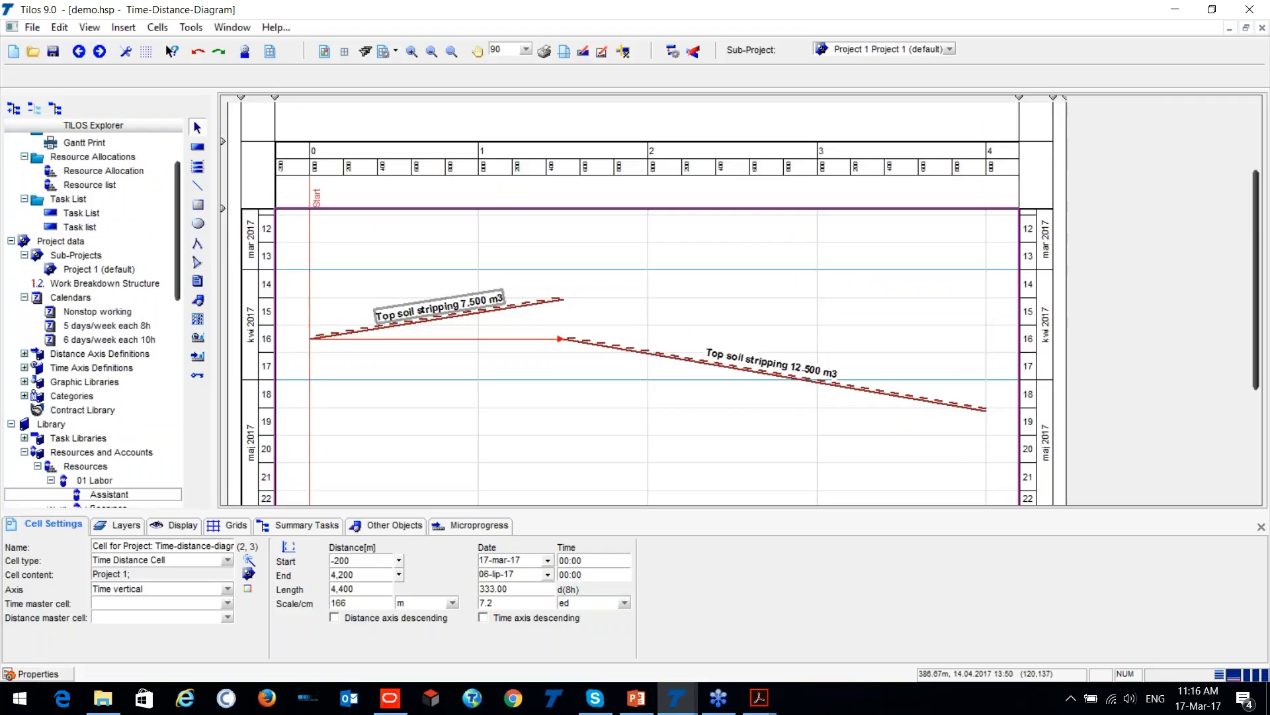
- Select the 7.500 m3 Top soil stripping task and review its coordinates, calculation, links and constraints, and details
{"action": "left_click", "coordinate": [437, 319]}
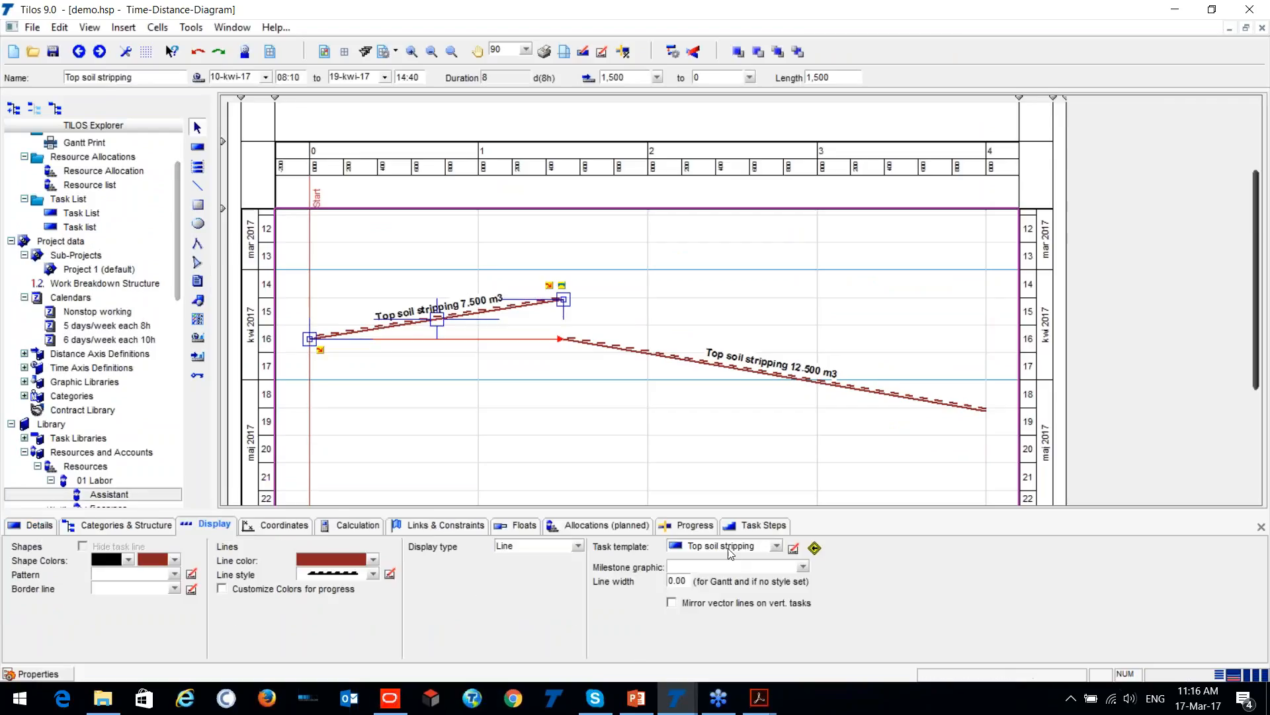
{"action": "left_click", "coordinate": [285, 526]}
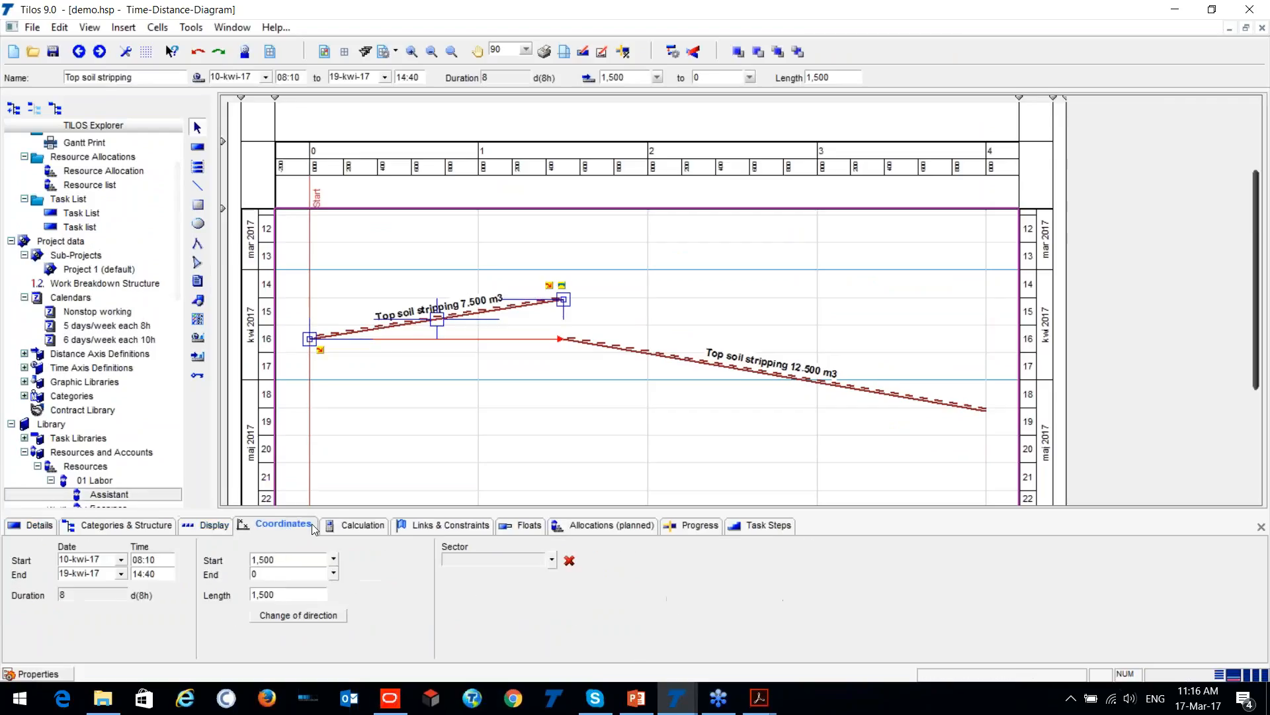
{"action": "left_click", "coordinate": [381, 530]}
{"action": "left_click", "coordinate": [450, 527]}
{"action": "left_click", "coordinate": [252, 529]}
{"action": "left_click", "coordinate": [29, 524]}
- Review the calendar and layer assignments in the details of the selected Top soil stripping task
{"action": "key", "text": "ctrl"}
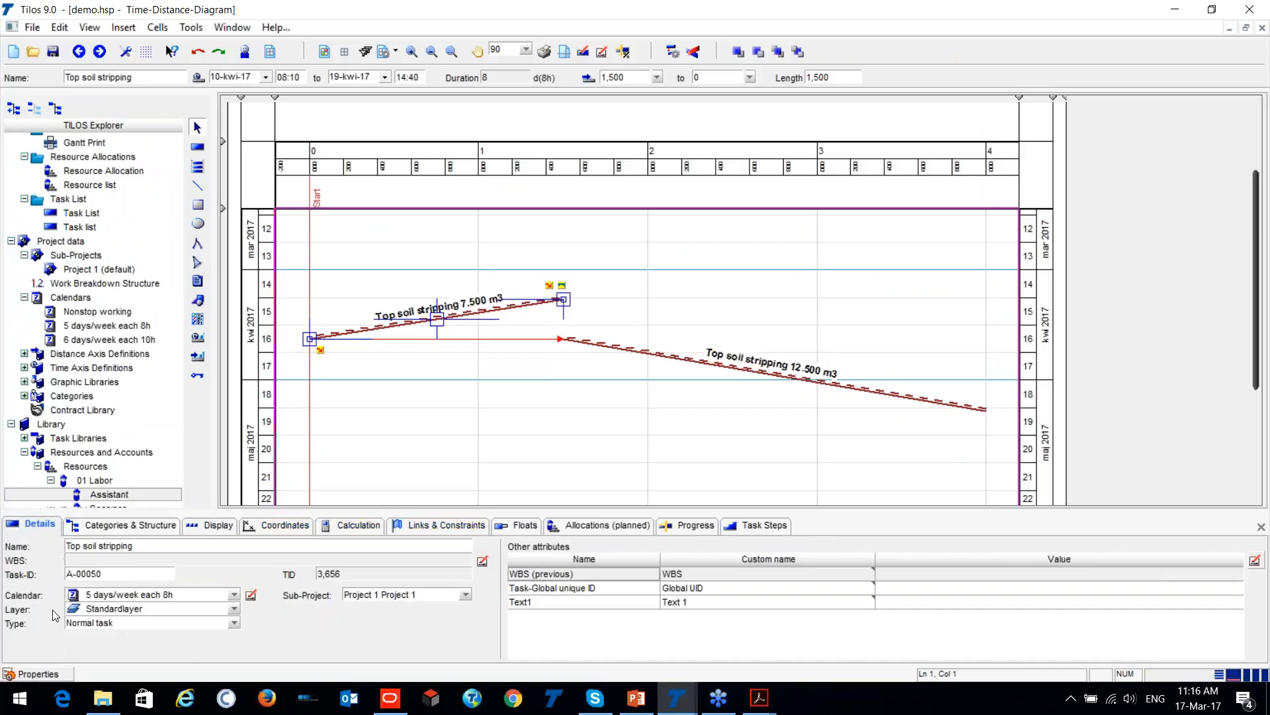
{"action": "key", "text": "ctrl"}
{"action": "left_click", "coordinate": [233, 595]}
{"action": "key", "text": "ctrl"}
{"action": "left_click", "coordinate": [232, 595]}
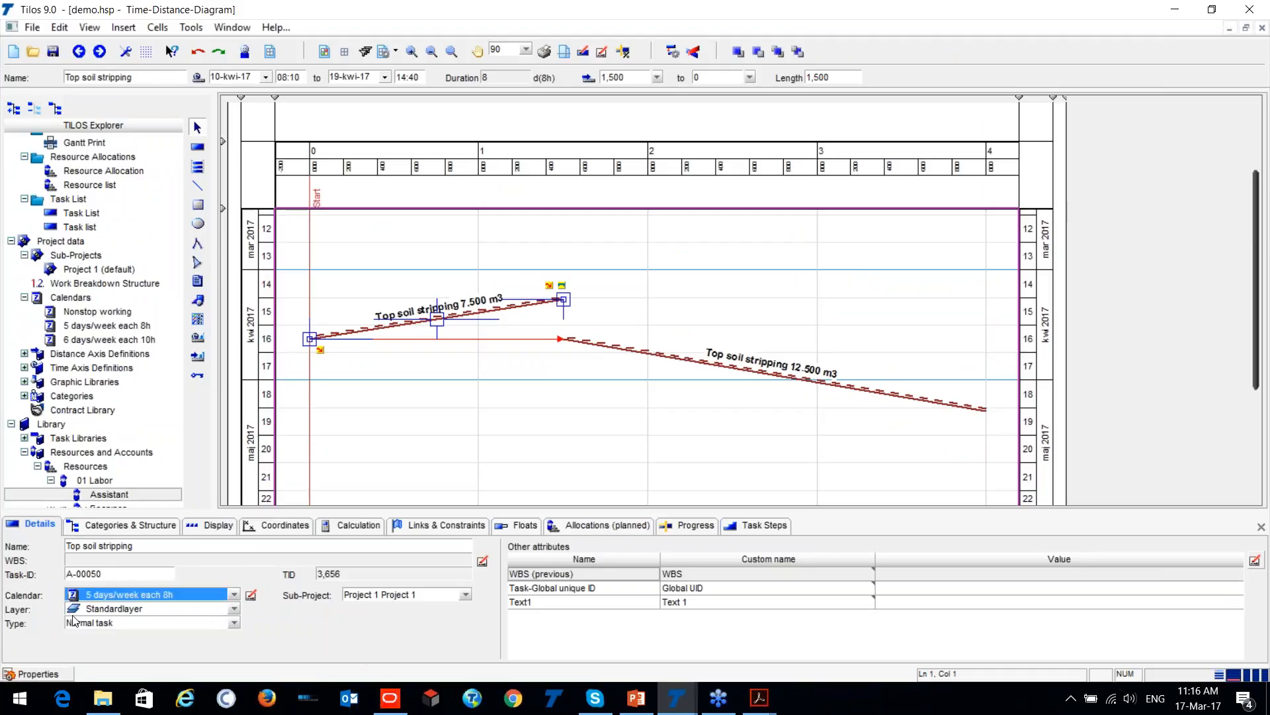
{"action": "key", "text": "ctrl"}
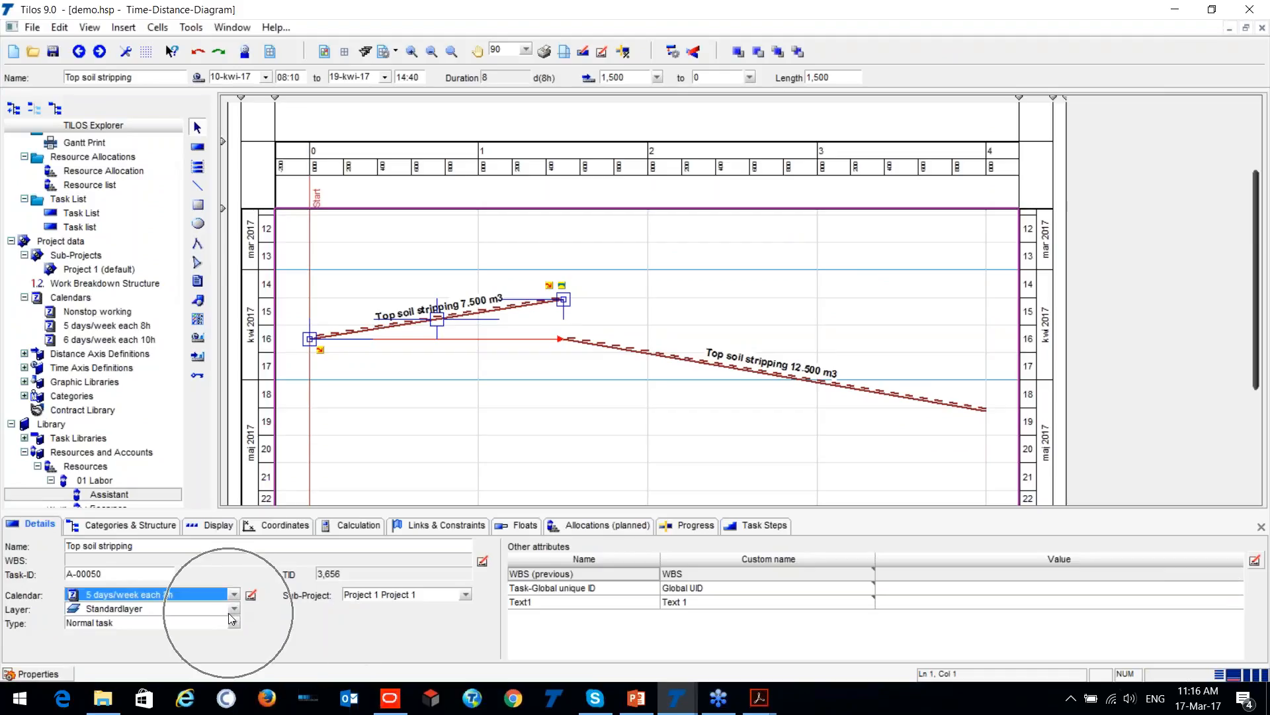
{"action": "left_click", "coordinate": [228, 612]}
{"action": "left_click", "coordinate": [228, 612]}
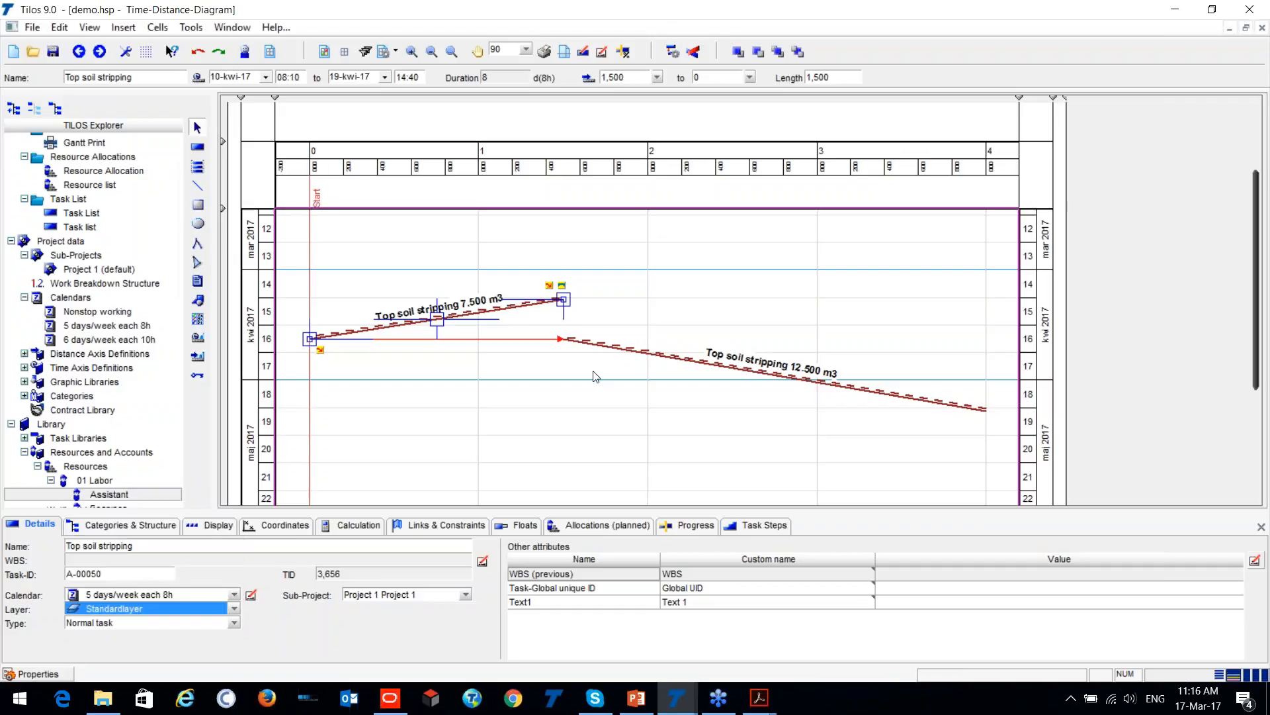
{"action": "left_click", "coordinate": [545, 368]}
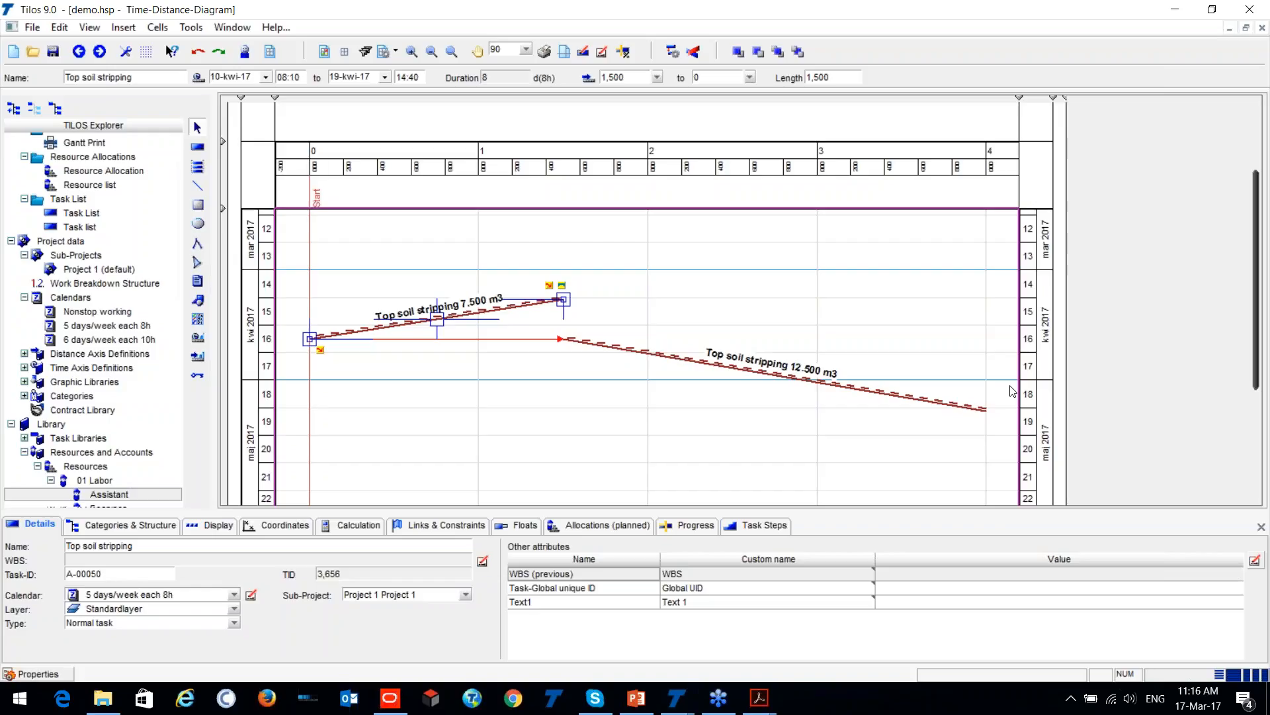
- Try creating a baseline described as New for the demo project's tasks in the Baseline Manager, and dismiss the manager
{"action": "left_click", "coordinate": [354, 243]}
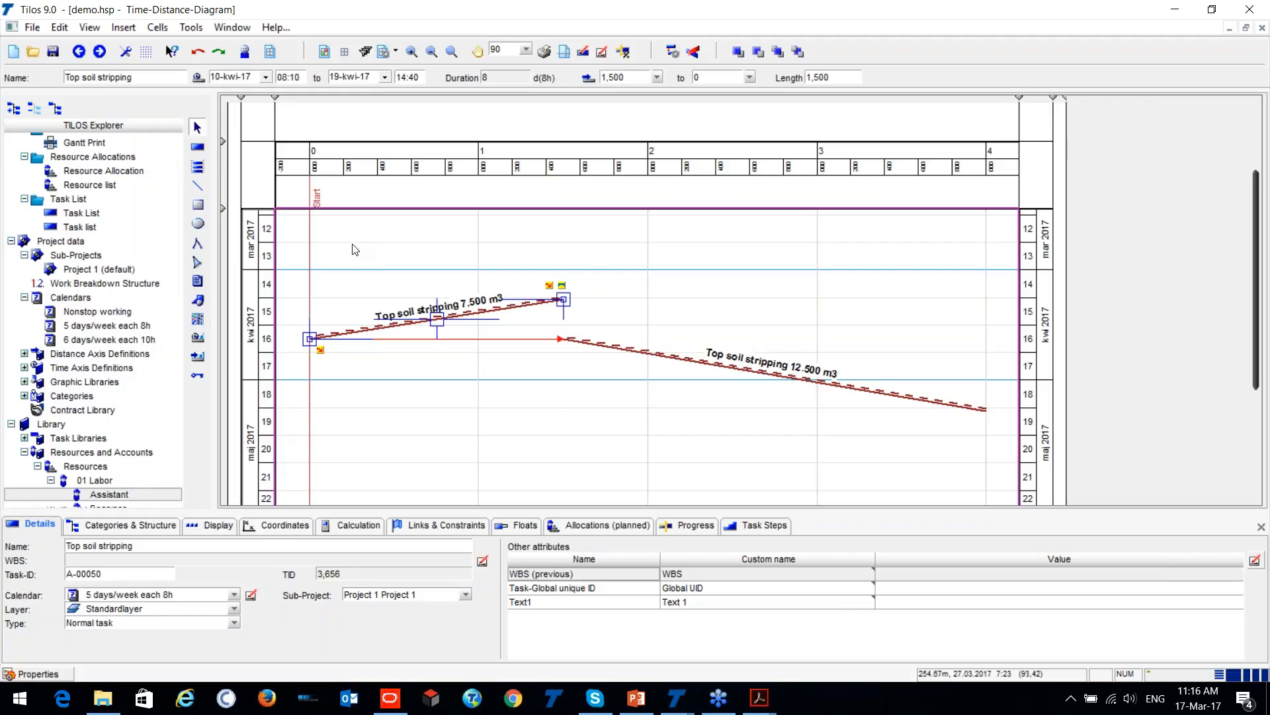
{"action": "left_click", "coordinate": [212, 28]}
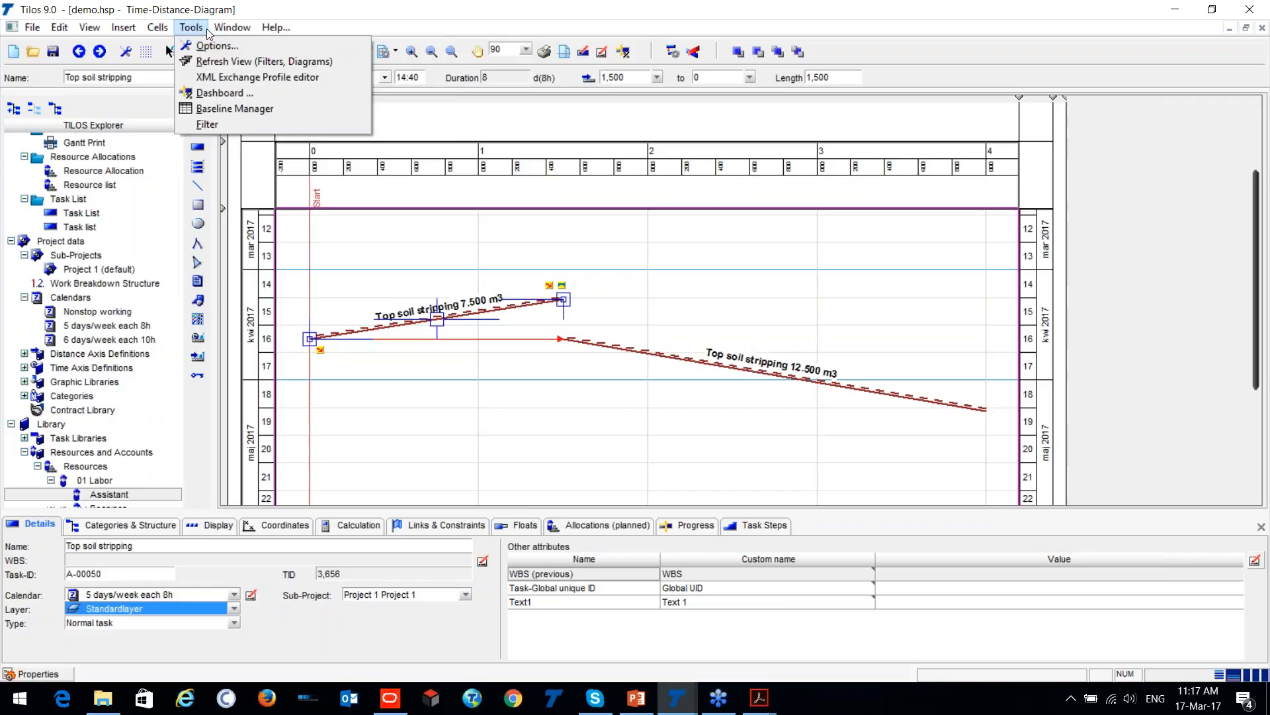
{"action": "mouse_move", "coordinate": [201, 30]}
{"action": "left_click", "coordinate": [218, 108]}
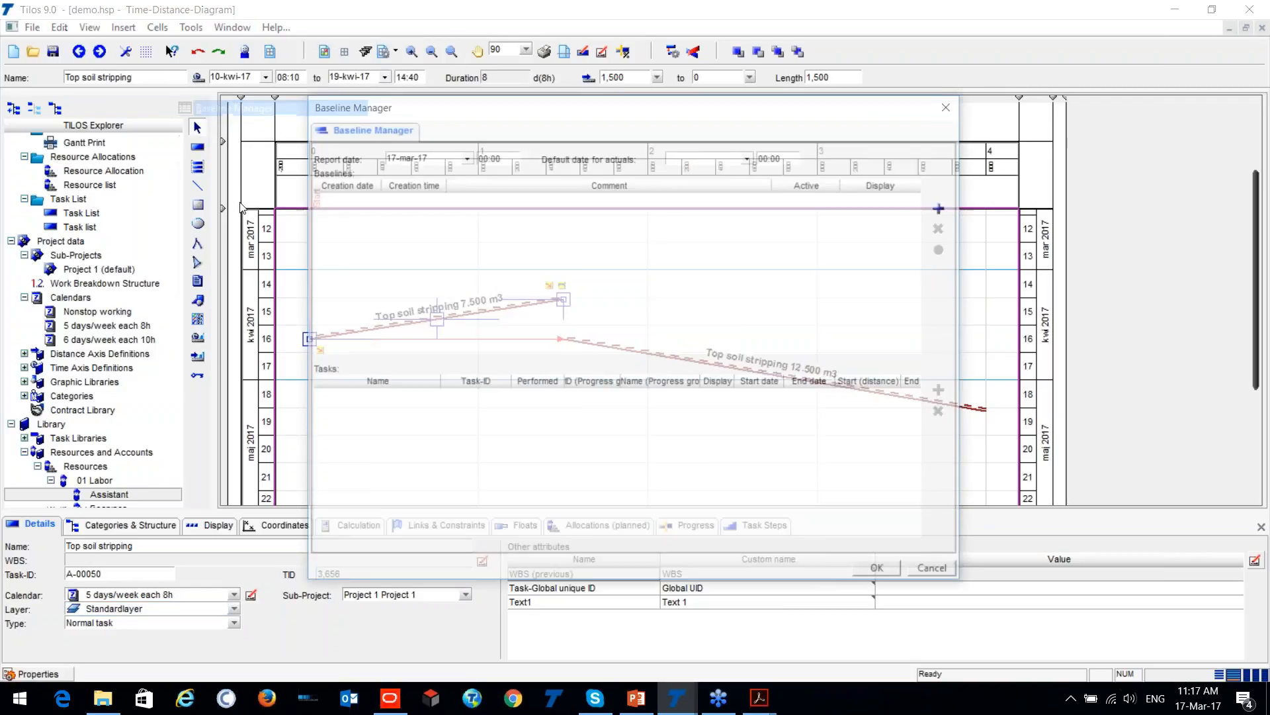
{"action": "left_click_drag", "start_coordinate": [490, 109], "coordinate": [267, 434]}
{"action": "left_click", "coordinate": [722, 532]}
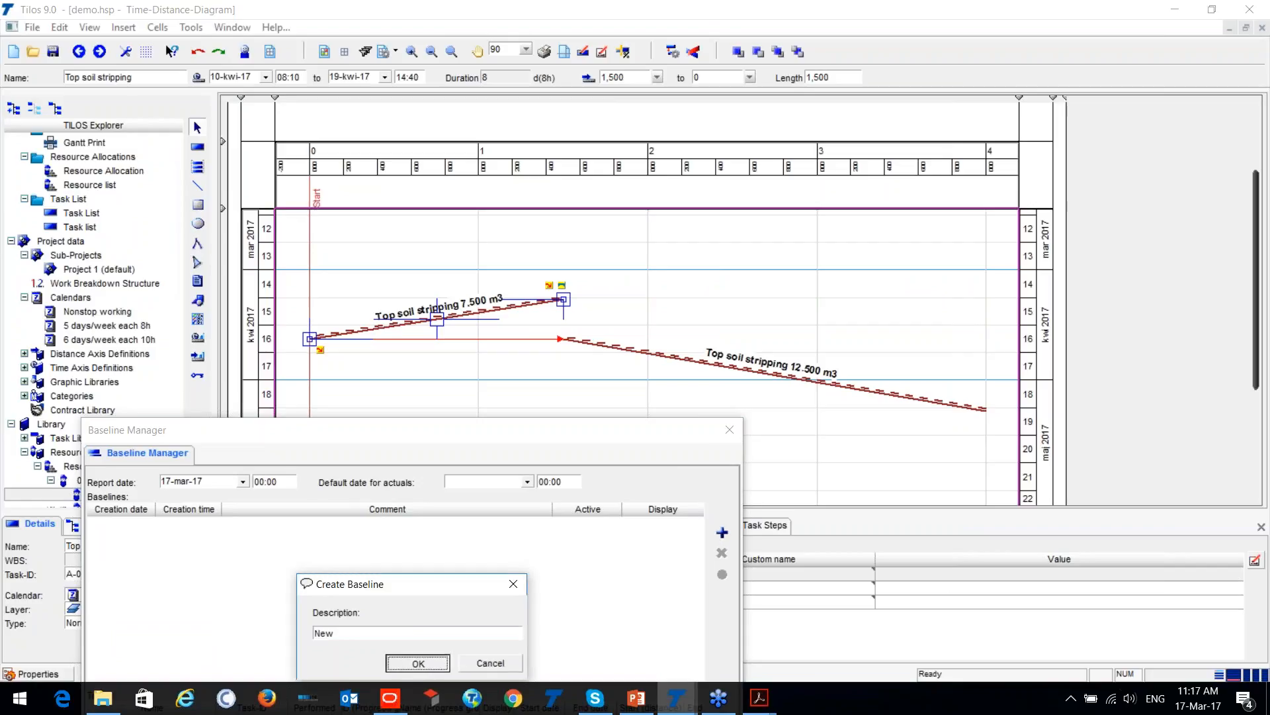
{"action": "left_click", "coordinate": [408, 665]}
{"action": "left_click_drag", "start_coordinate": [325, 431], "coordinate": [282, 167]}
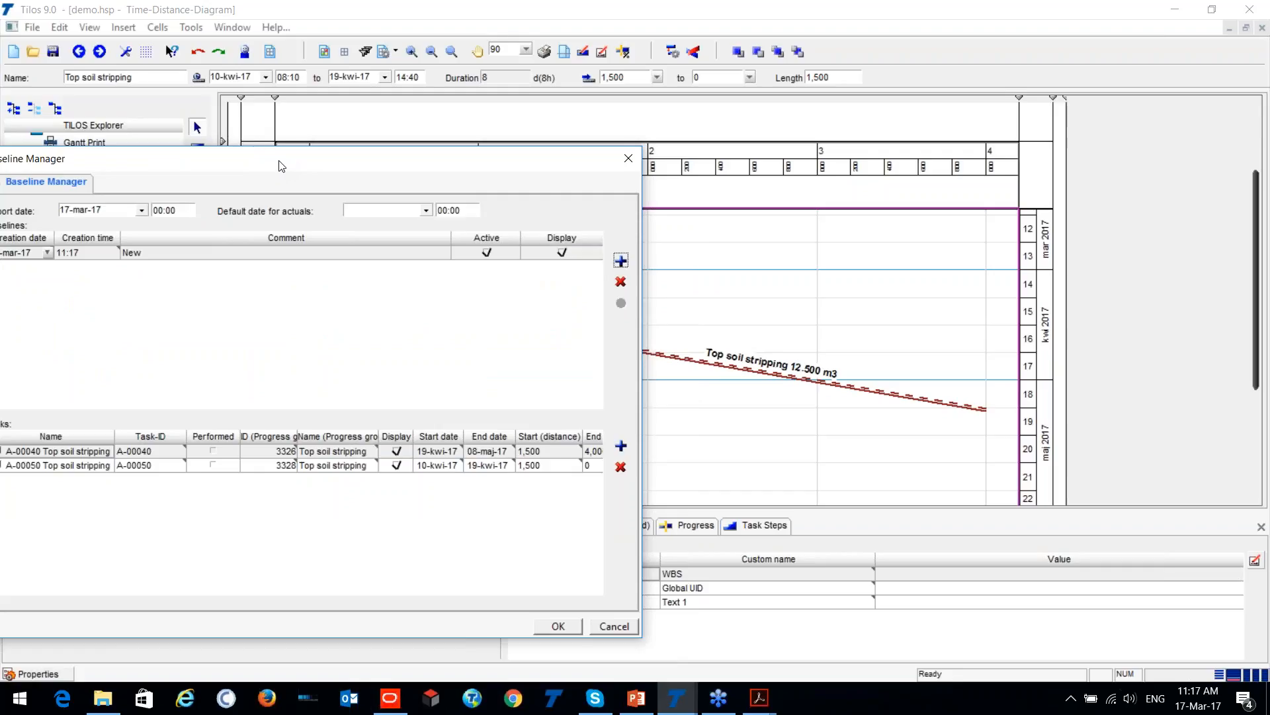
{"action": "left_click_drag", "start_coordinate": [281, 166], "coordinate": [323, 140]}
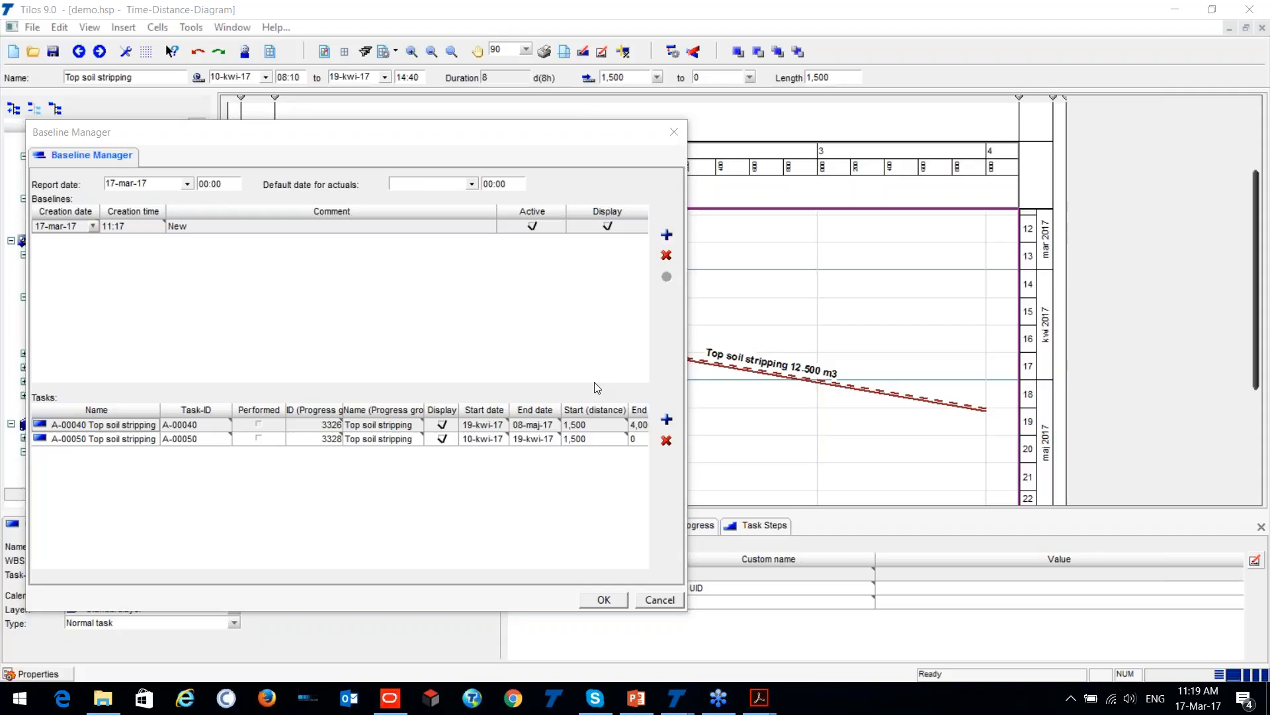
{"action": "left_click", "coordinate": [673, 131]}
- Minimize the demo project and the Warsaw Metro schedule to get back to the desktop files
{"action": "left_click", "coordinate": [1174, 11]}
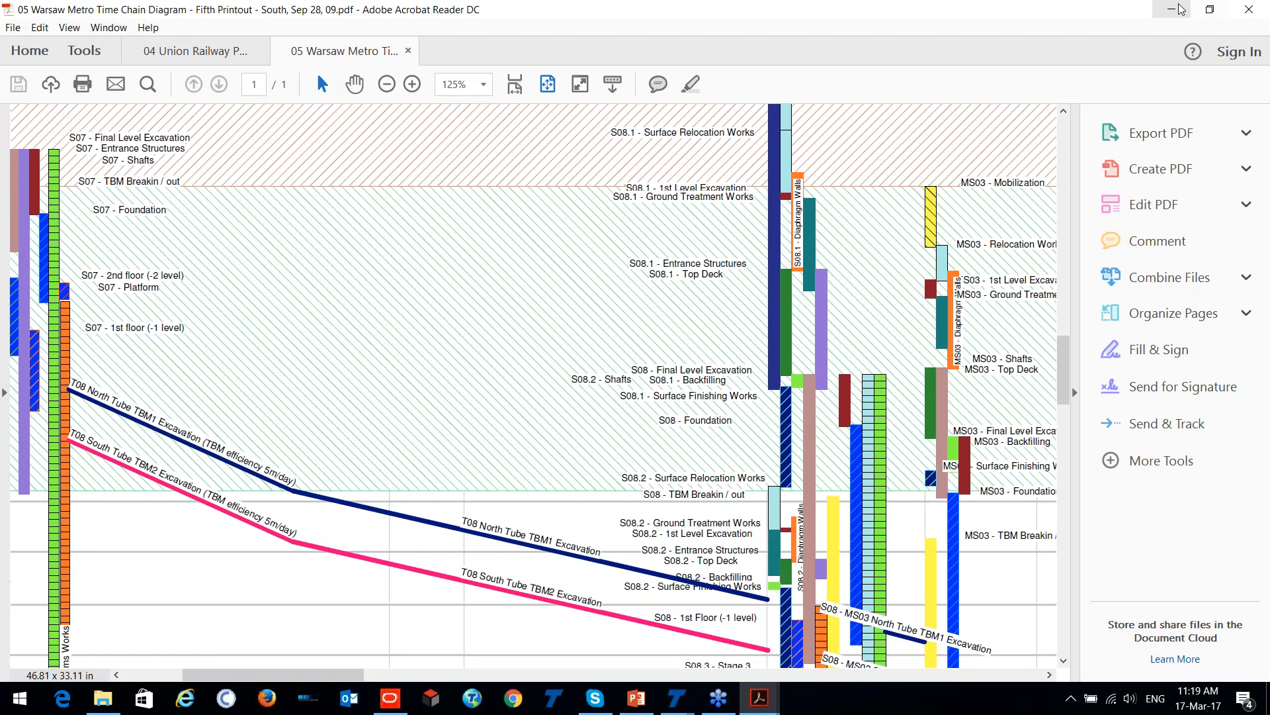
{"action": "left_click", "coordinate": [1172, 9]}
{"action": "left_click", "coordinate": [280, 27]}
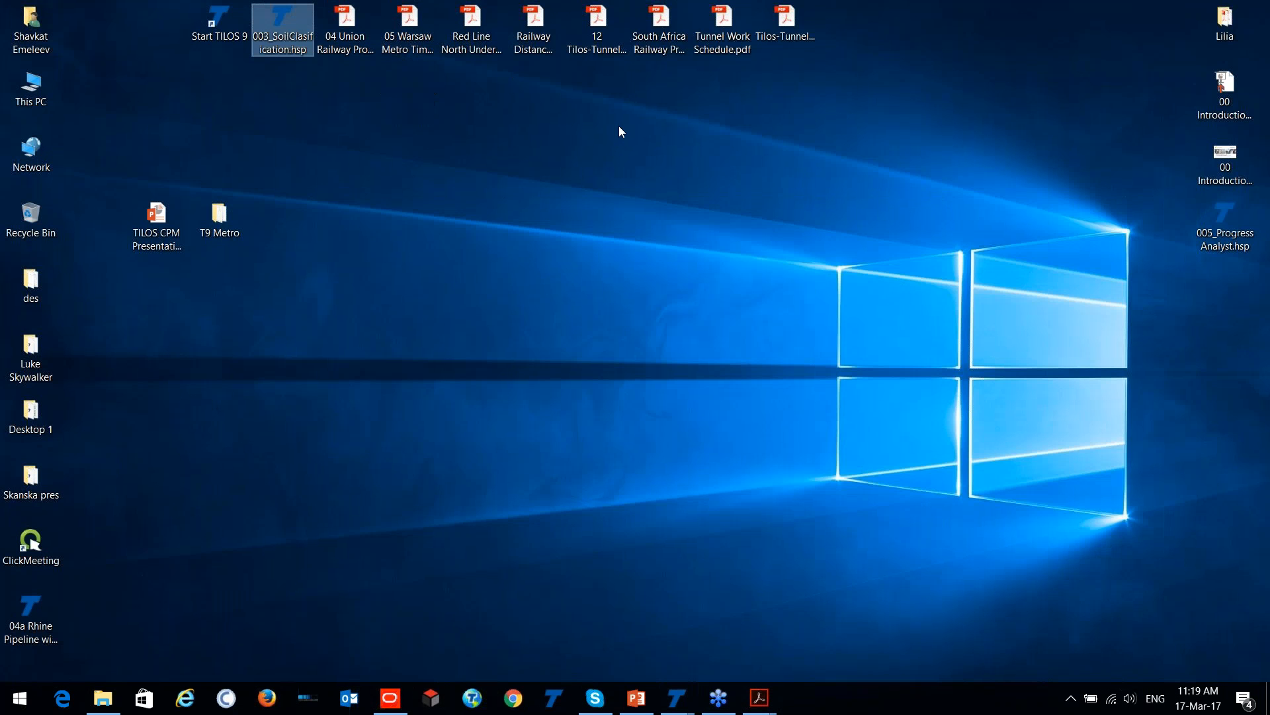
{"action": "left_click_drag", "start_coordinate": [660, 171], "coordinate": [567, 459]}
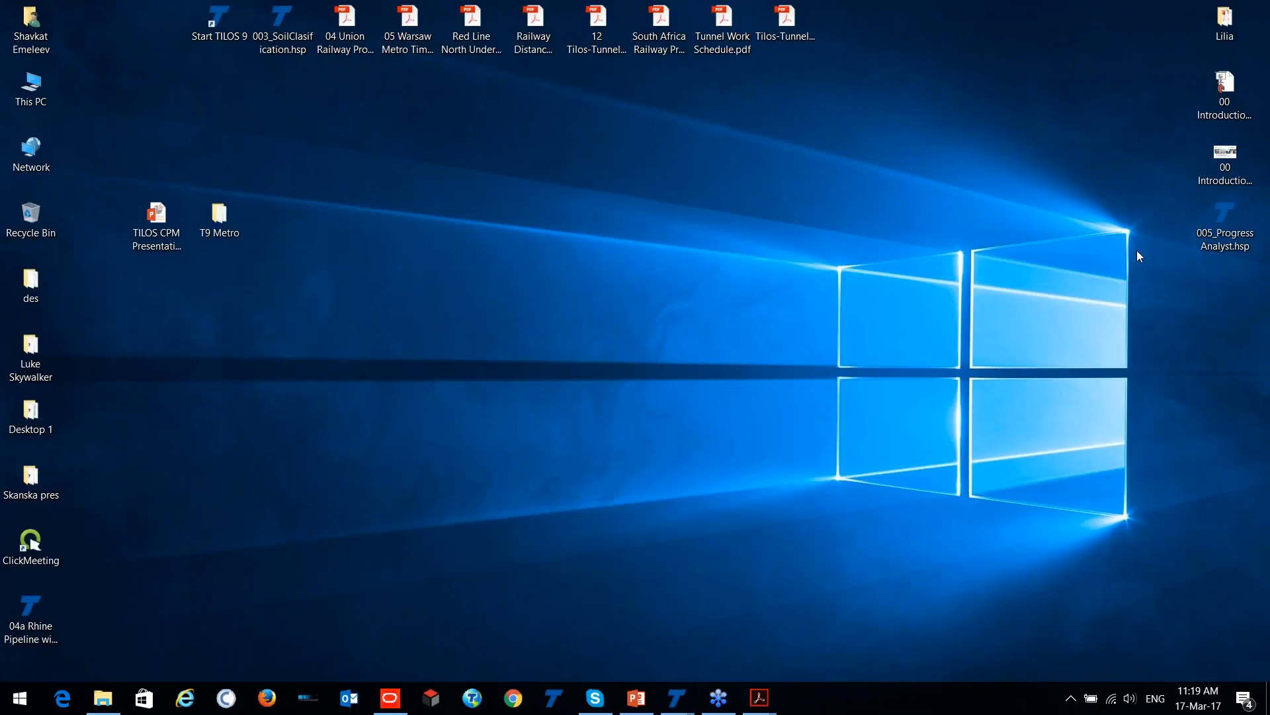
{"action": "left_click", "coordinate": [793, 178]}
- Open the 04a Rhine Pipeline with progress project and examine its Blue Crew based Progress view, including dashboards and crossings
{"action": "double_click", "coordinate": [30, 603]}
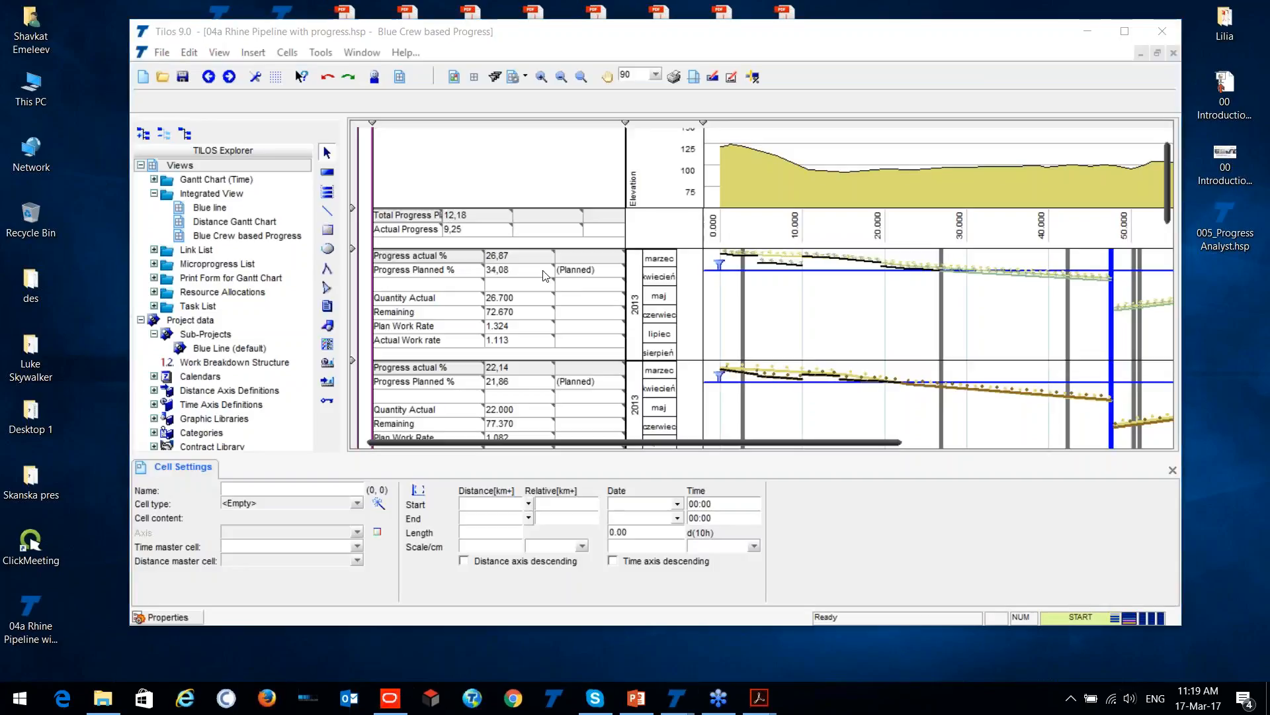
{"action": "left_click", "coordinate": [498, 255]}
{"action": "scroll", "coordinate": [498, 237], "scroll_direction": "down", "scroll_amount": 3}
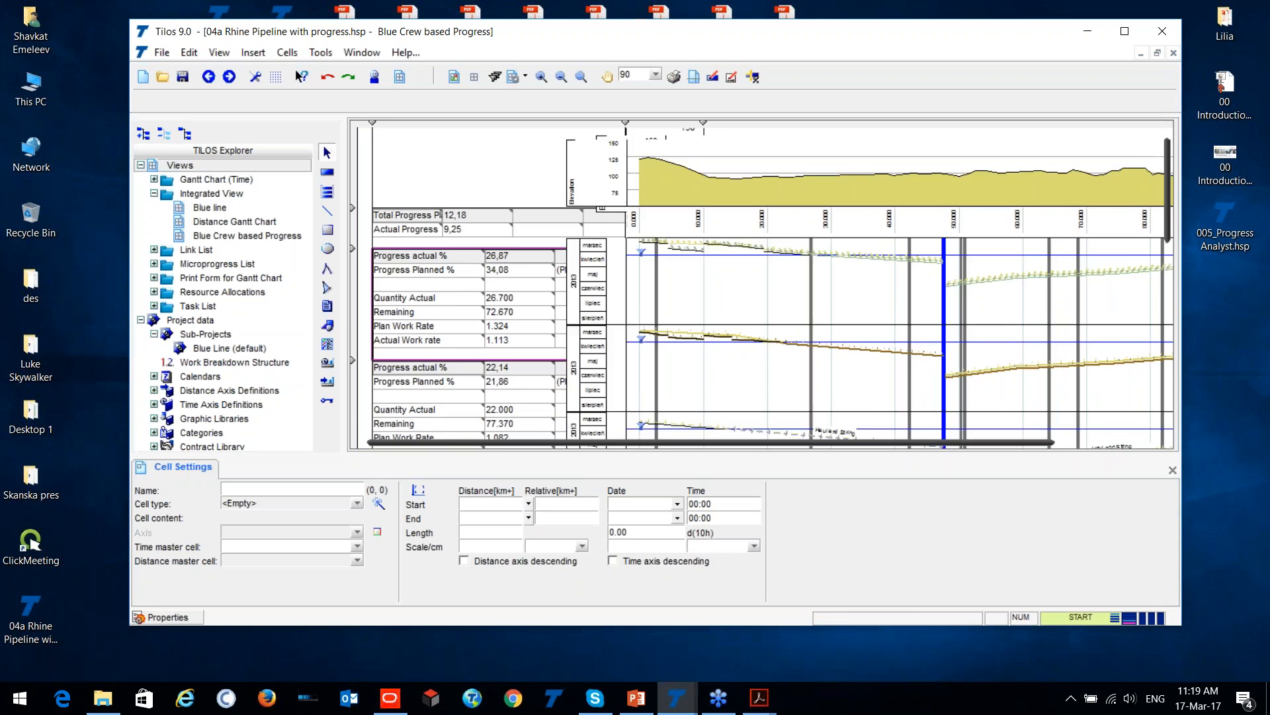
{"action": "scroll", "coordinate": [497, 239], "scroll_direction": "down", "scroll_amount": 2}
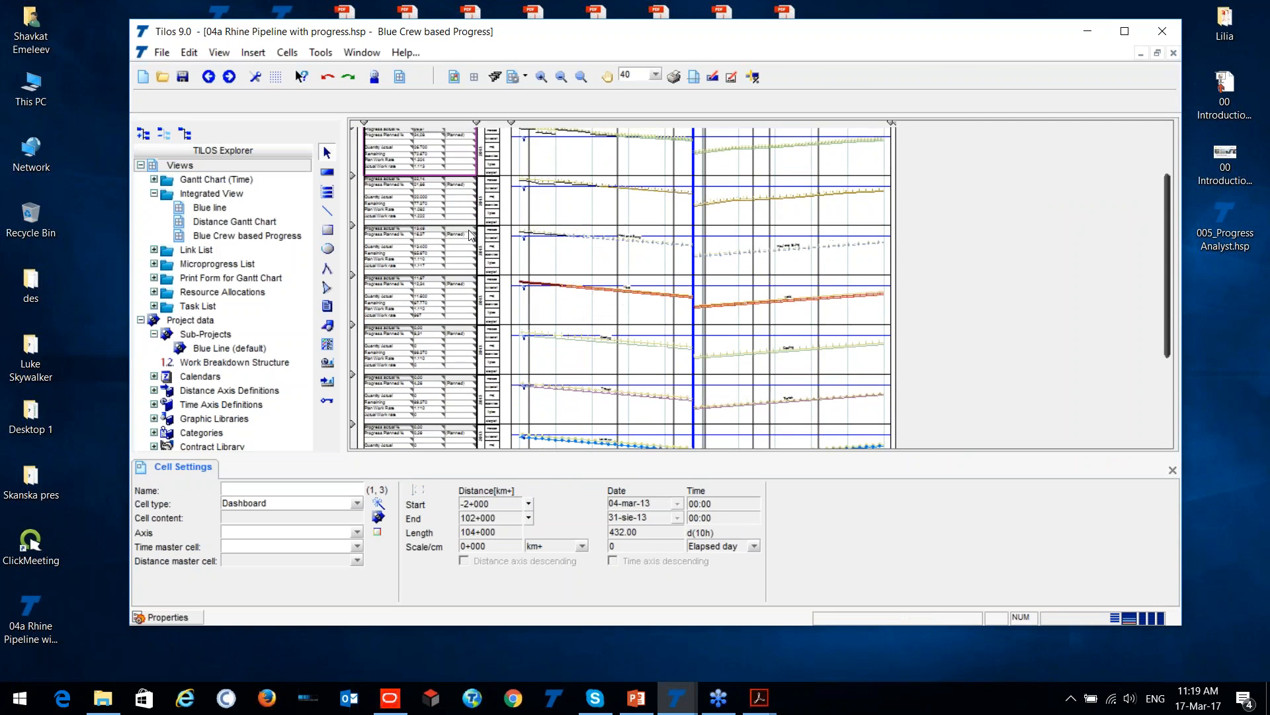
{"action": "scroll", "coordinate": [512, 292], "scroll_direction": "up", "scroll_amount": 3}
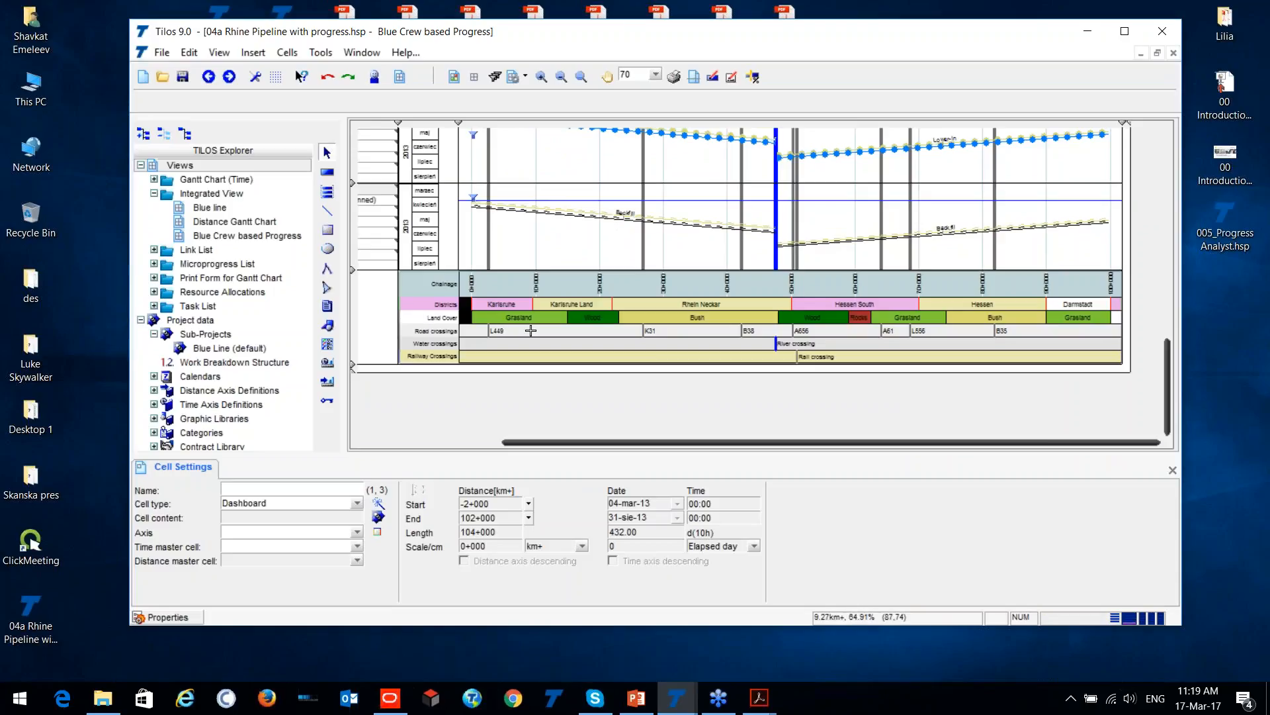
- Examine the Backfill lines, land cover and crossing rows, and the crew progress rows above them in the Blue Crew based Progress view
{"action": "scroll", "coordinate": [532, 338], "scroll_direction": "up", "scroll_amount": 3}
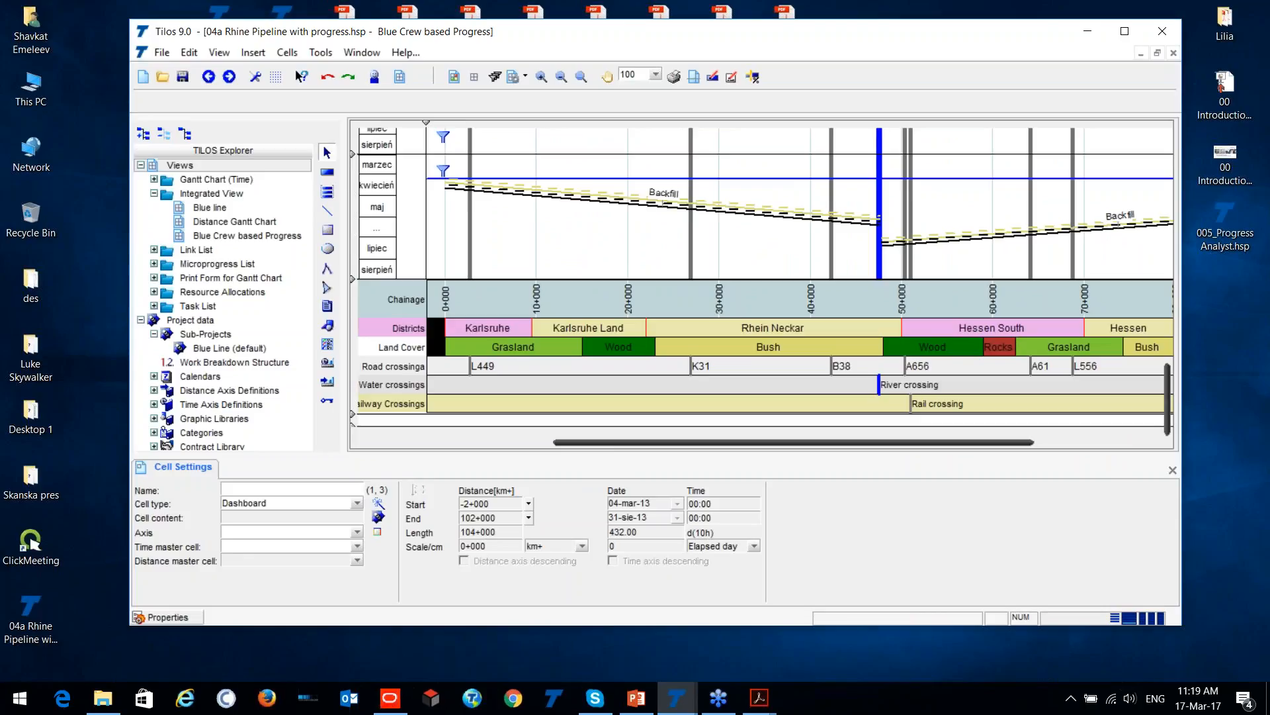
{"action": "scroll", "coordinate": [561, 303], "scroll_direction": "down", "scroll_amount": 2}
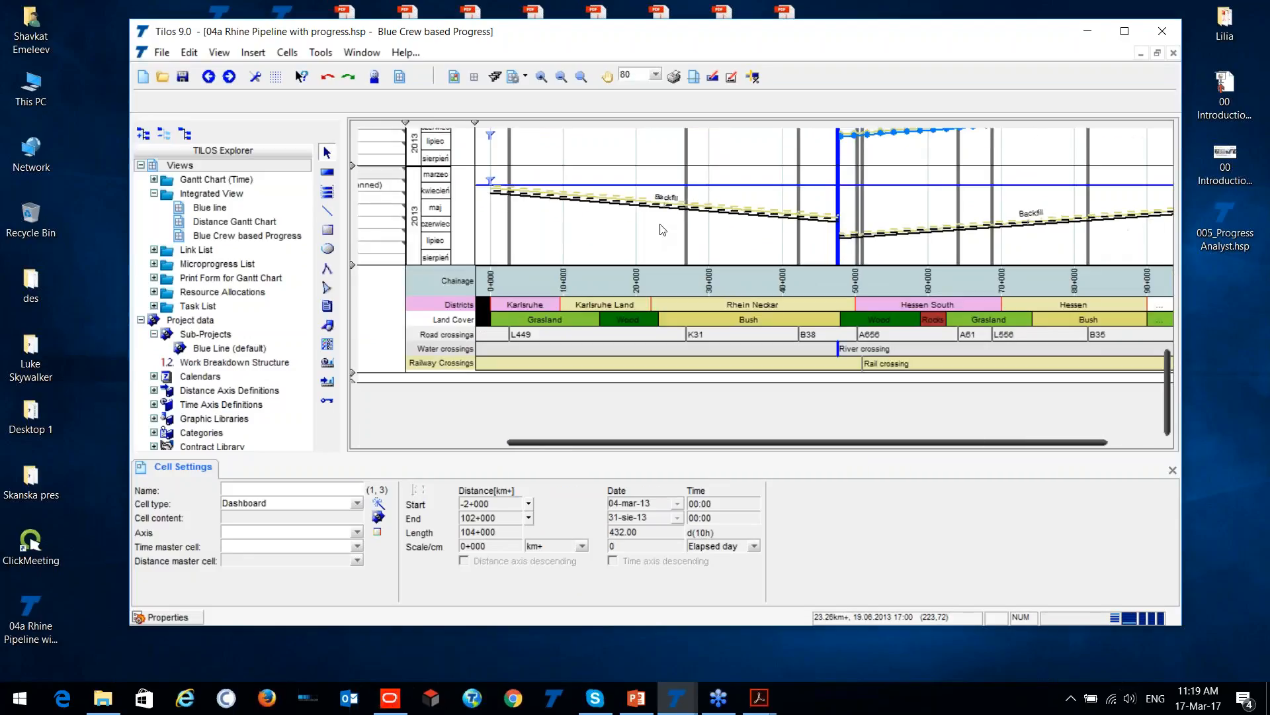
{"action": "scroll", "coordinate": [560, 303], "scroll_direction": "down", "scroll_amount": 1}
{"action": "scroll", "coordinate": [505, 244], "scroll_direction": "down", "scroll_amount": 1}
{"action": "scroll", "coordinate": [505, 245], "scroll_direction": "up", "scroll_amount": 5}
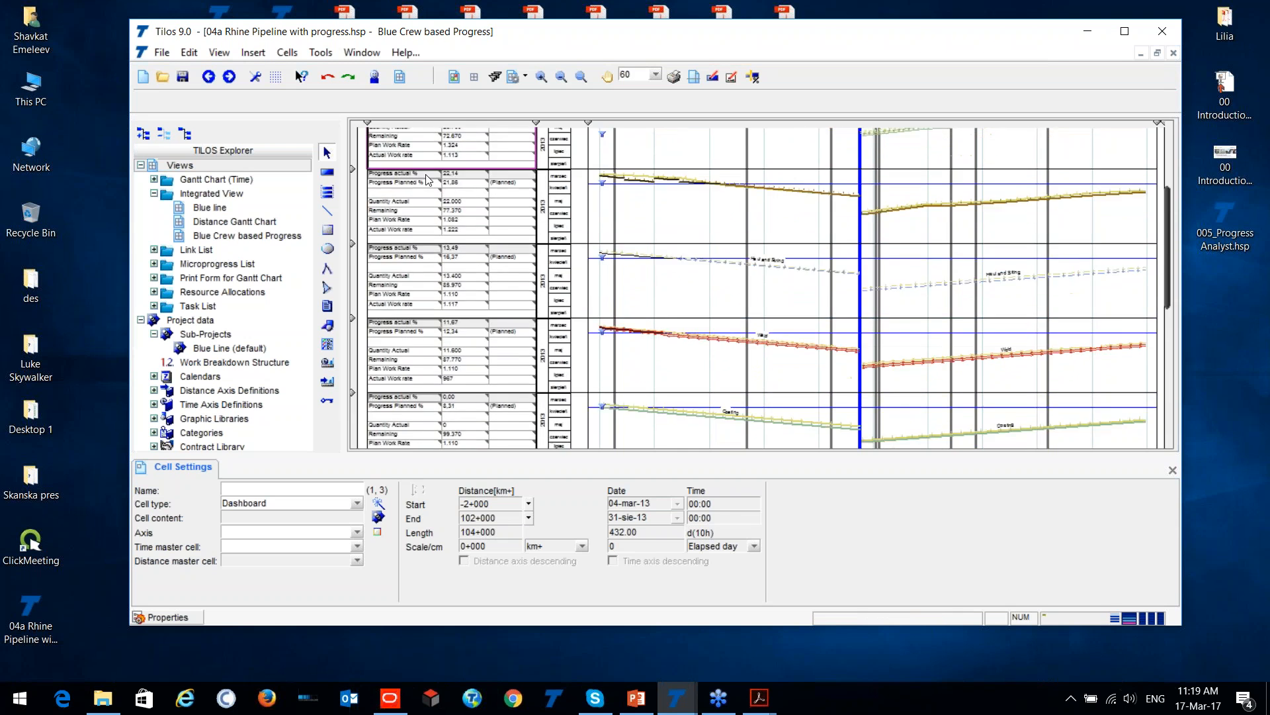
{"action": "scroll", "coordinate": [505, 190], "scroll_direction": "up", "scroll_amount": 3}
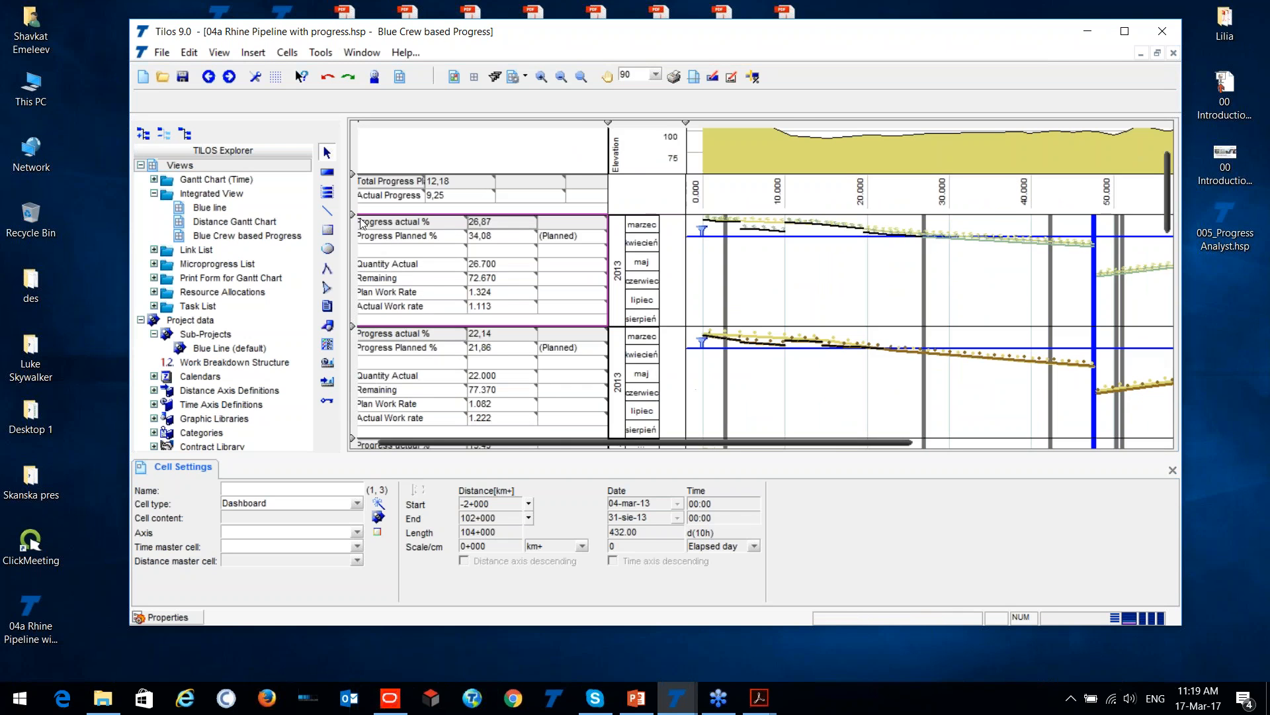
- Inspect the total progress dashboard and the first crew dashboard's progress, quantity and work rate figures beside the time-distance chart
{"action": "scroll", "coordinate": [561, 442], "scroll_direction": "left", "scroll_amount": 1}
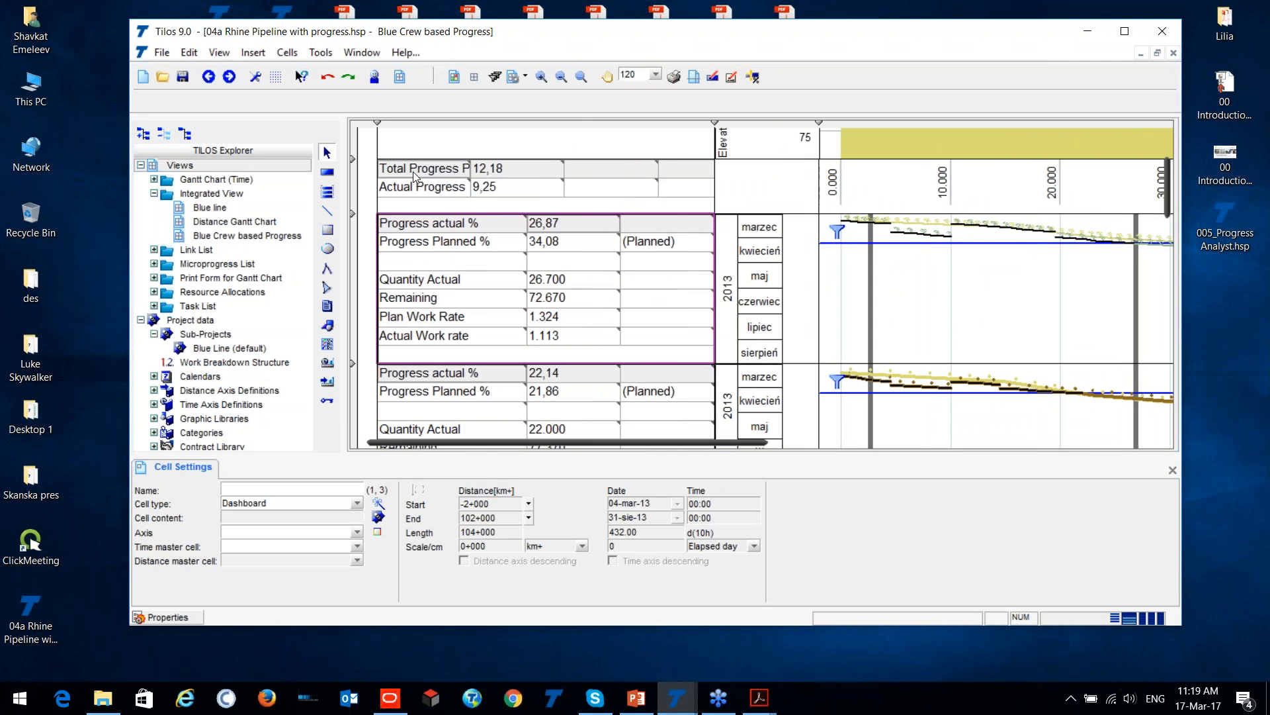
{"action": "left_click", "coordinate": [502, 183]}
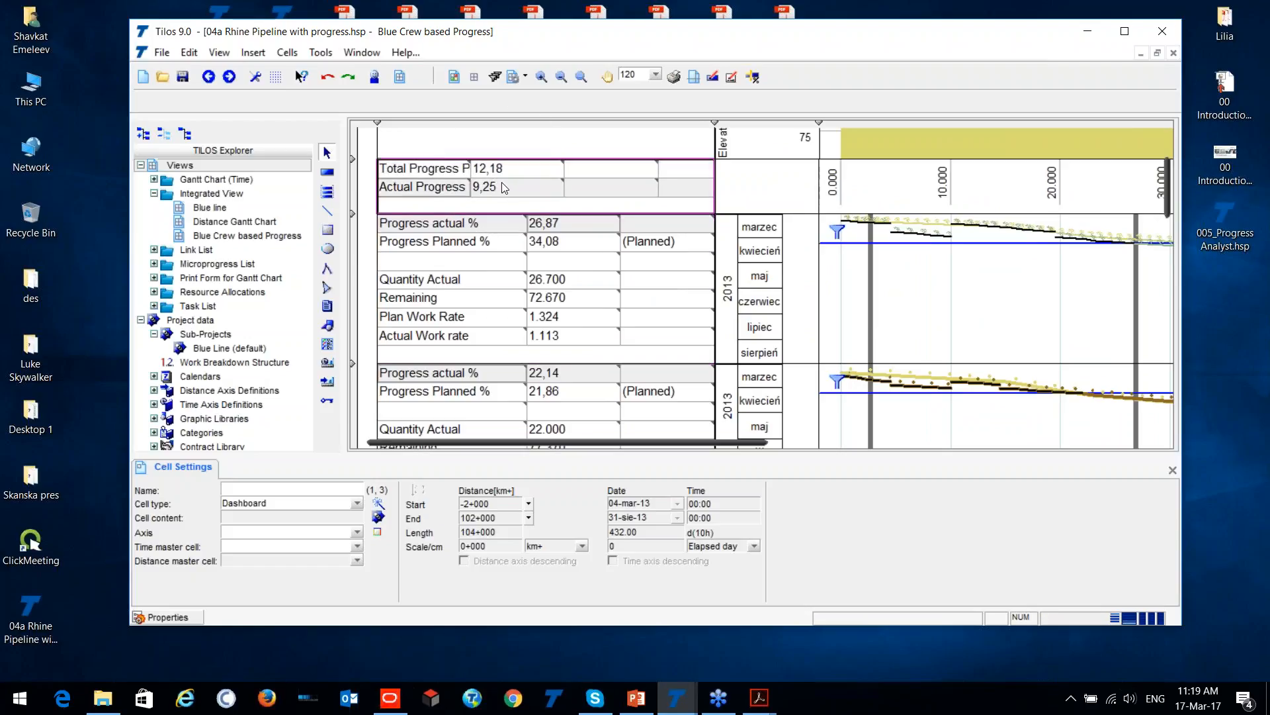
{"action": "left_click", "coordinate": [486, 173]}
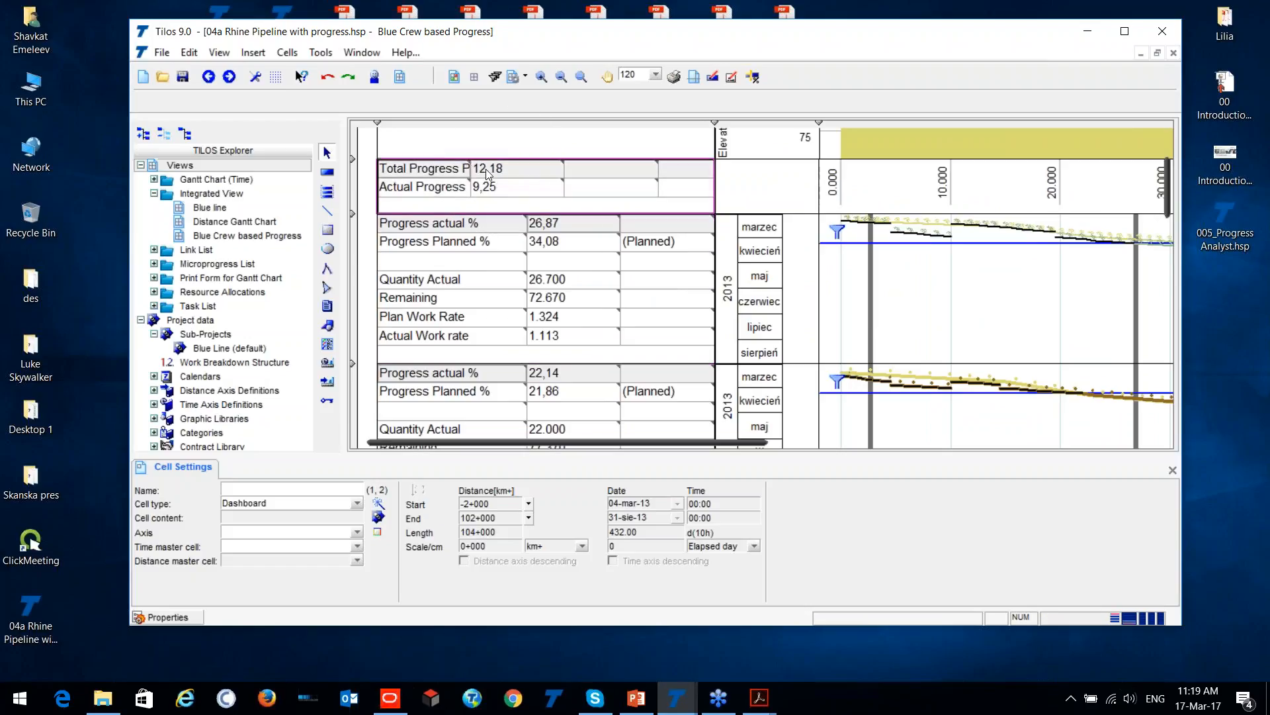
{"action": "left_click", "coordinate": [494, 188]}
{"action": "left_click", "coordinate": [553, 293]}
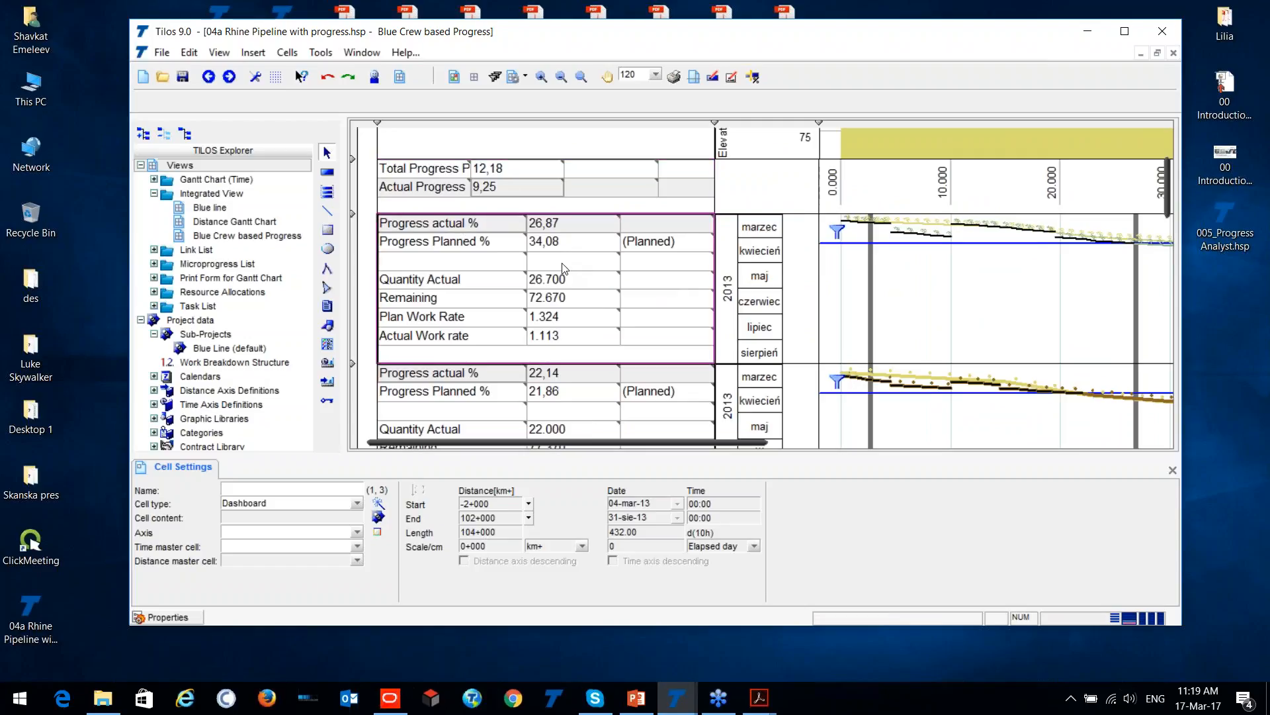
{"action": "left_click", "coordinate": [450, 279]}
{"action": "left_click_drag", "start_coordinate": [526, 441], "coordinate": [592, 441]}
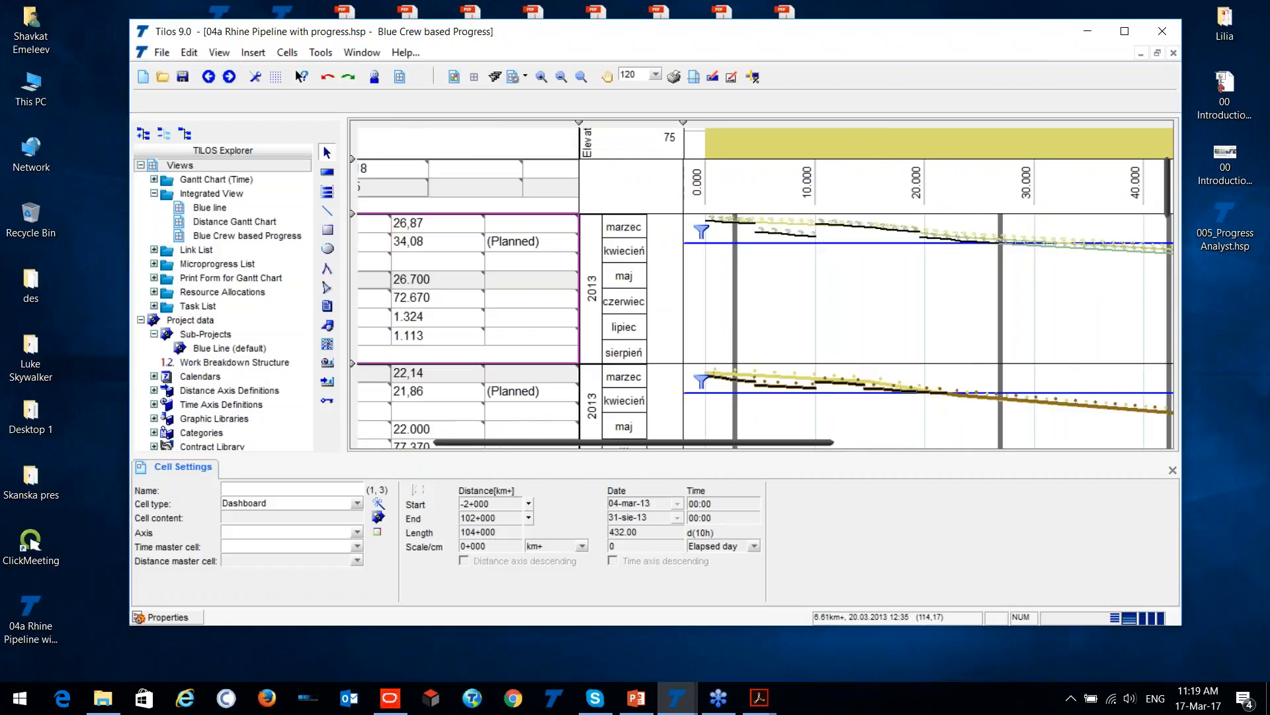
- Check the Clear and Grub task from 4+500 to 10+000 against the planned progress figure in its crew dashboard
{"action": "left_click", "coordinate": [785, 233]}
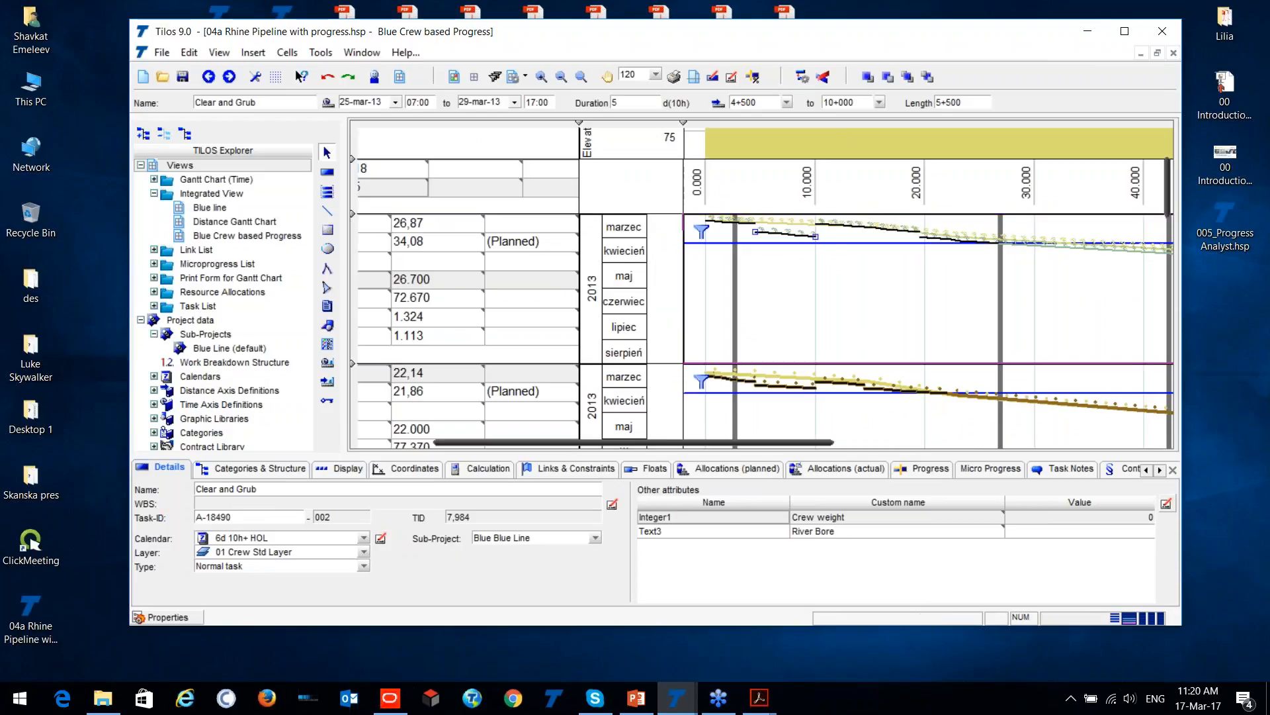
{"action": "left_click_drag", "start_coordinate": [556, 447], "coordinate": [437, 267]}
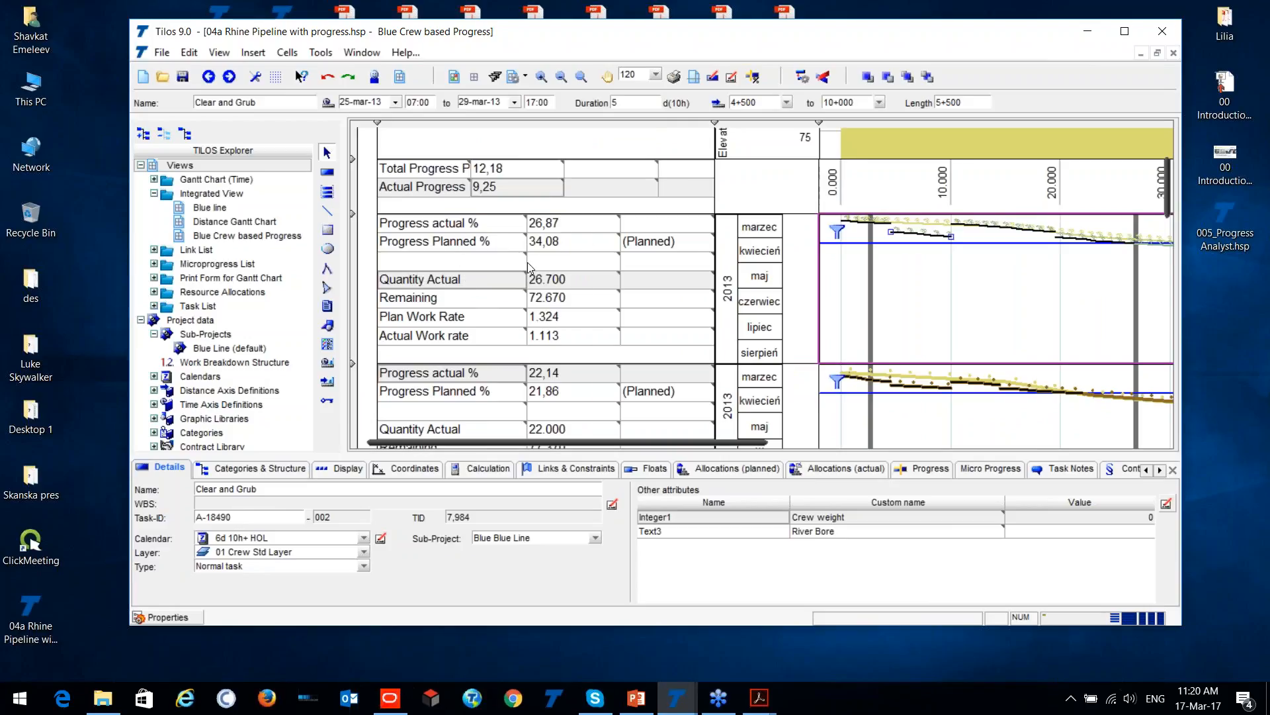
{"action": "left_click", "coordinate": [471, 243]}
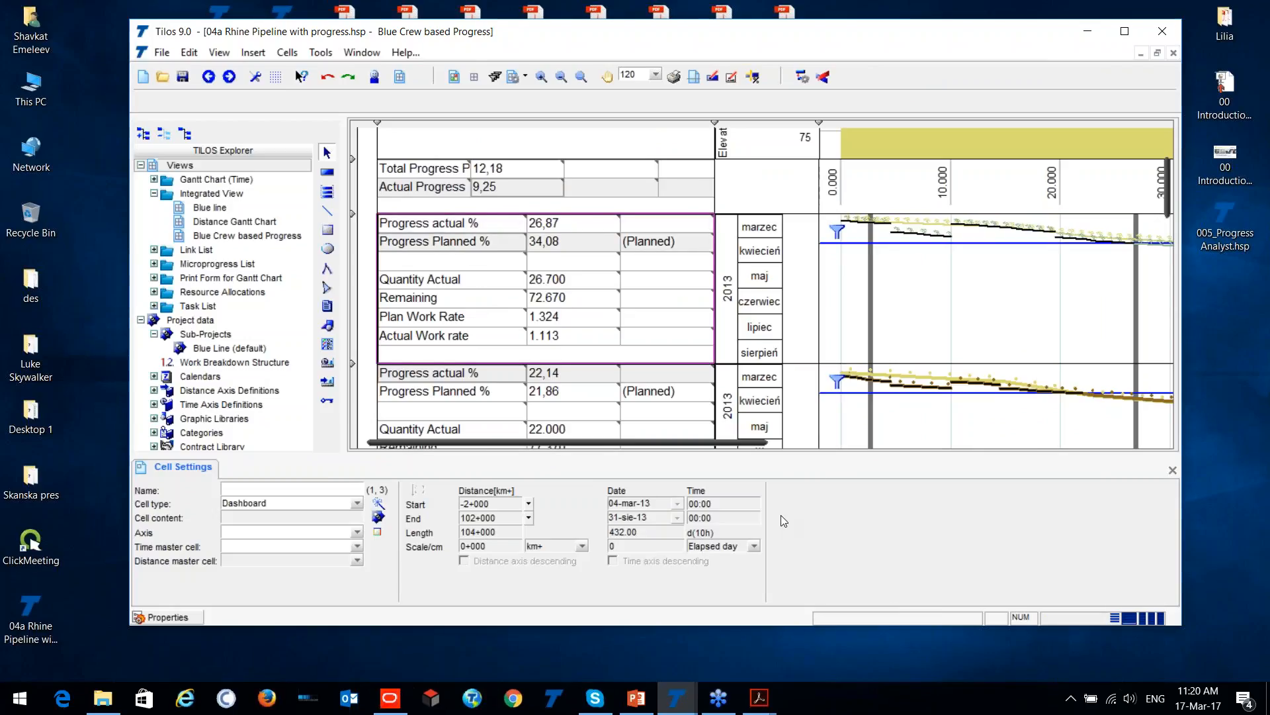
{"action": "key", "text": "ctrl+2"}
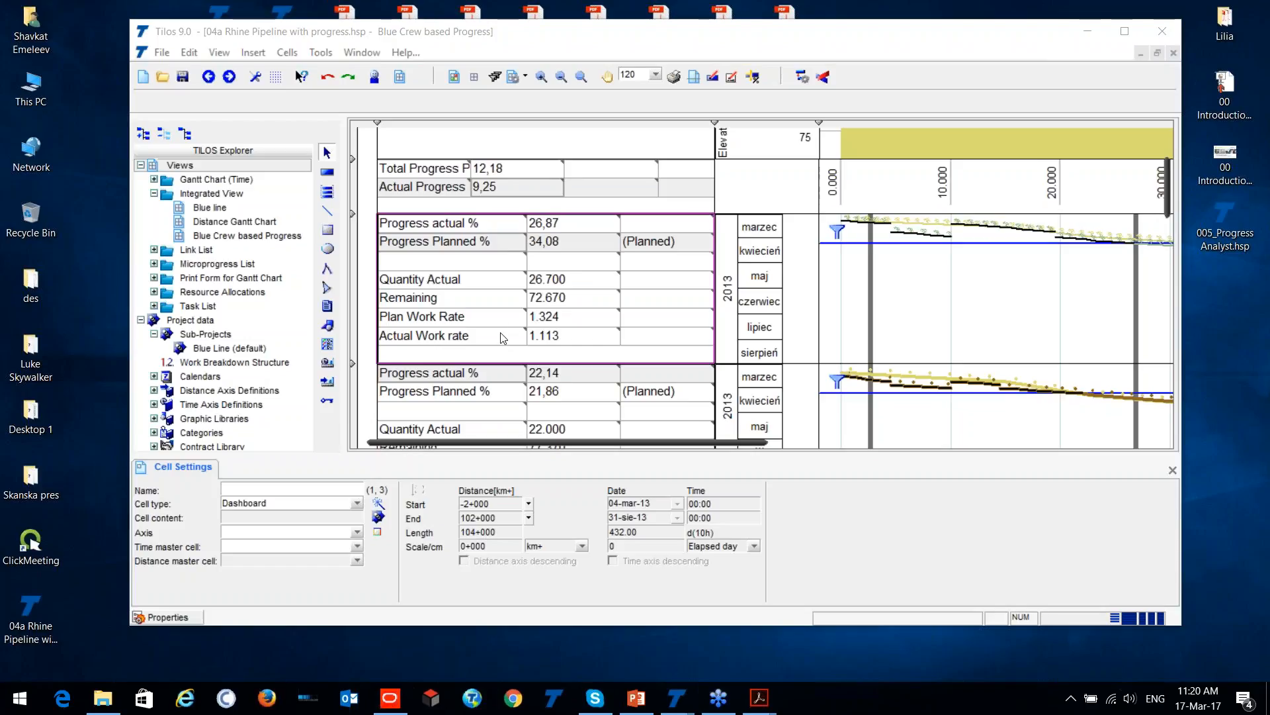
- Open the 005_Progress Analyst.hsp project from the desktop and accept its conversion to the Tilos 9 format
{"action": "double_click", "coordinate": [1220, 216]}
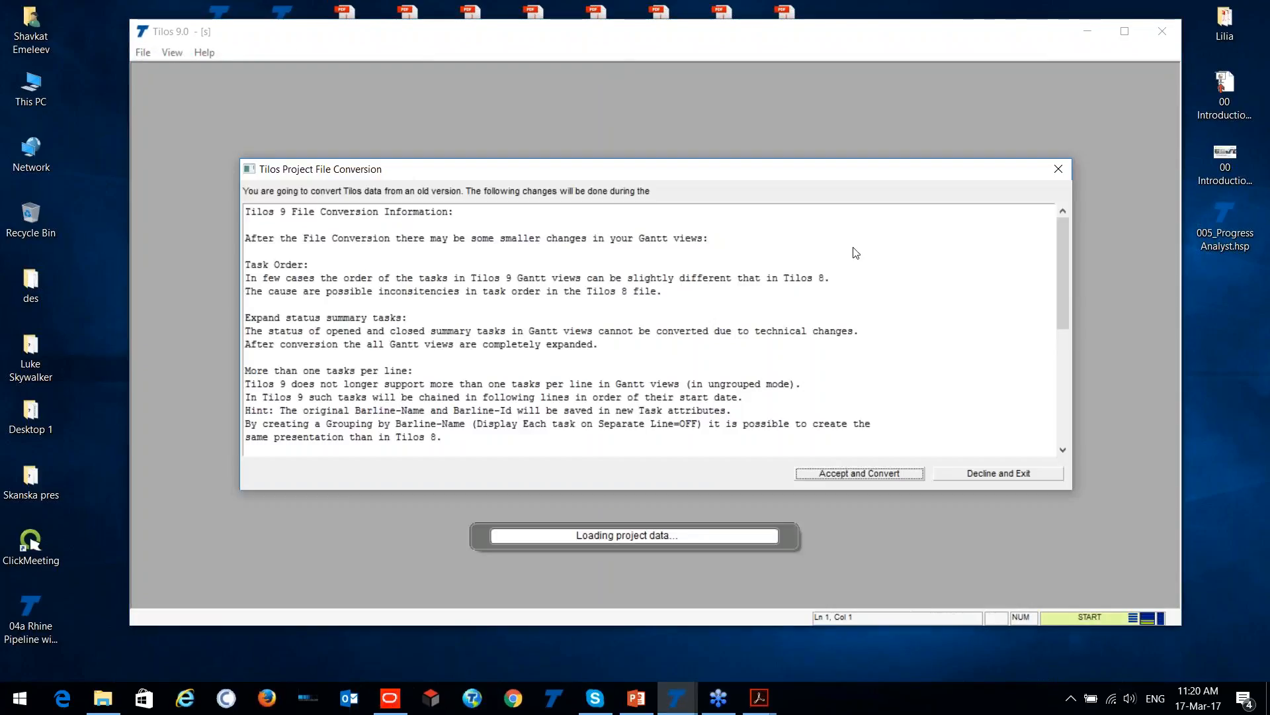
{"action": "left_click", "coordinate": [885, 473]}
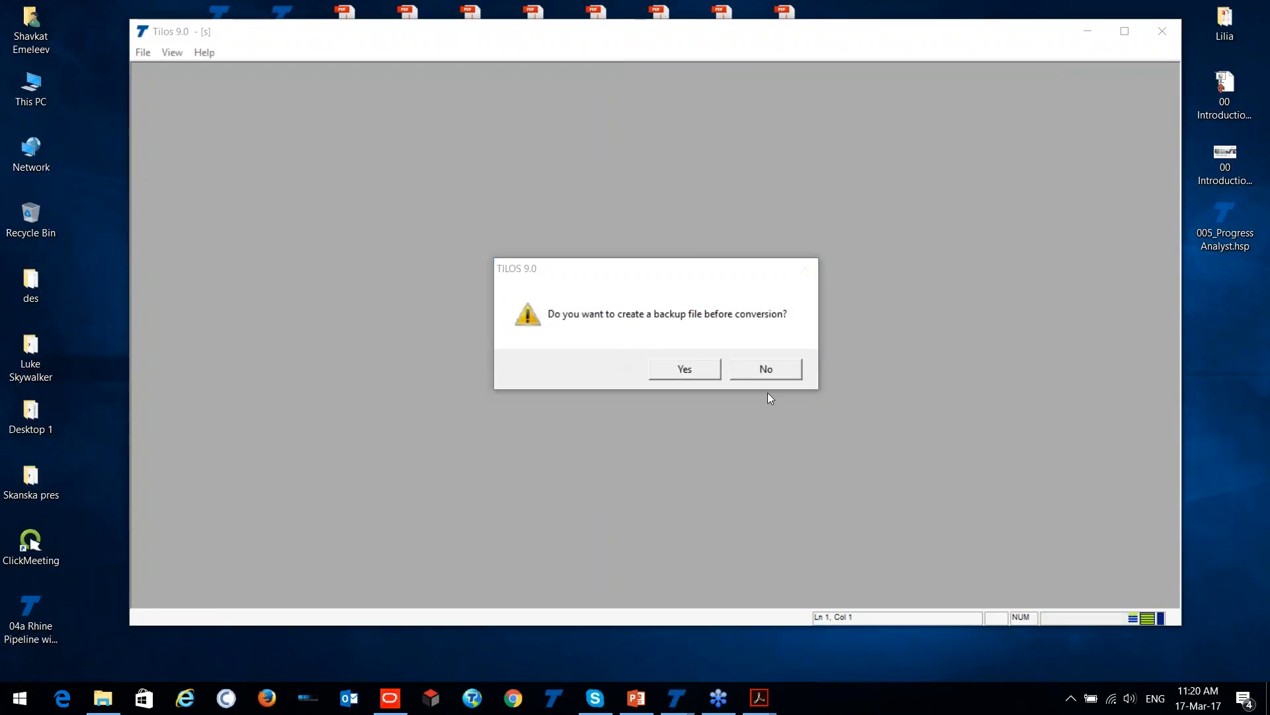
{"action": "left_click", "coordinate": [700, 374]}
- Delete the existing blue excavation task that spans 0 to 2,000 m in the Time Distance View
{"action": "left_click", "coordinate": [807, 383]}
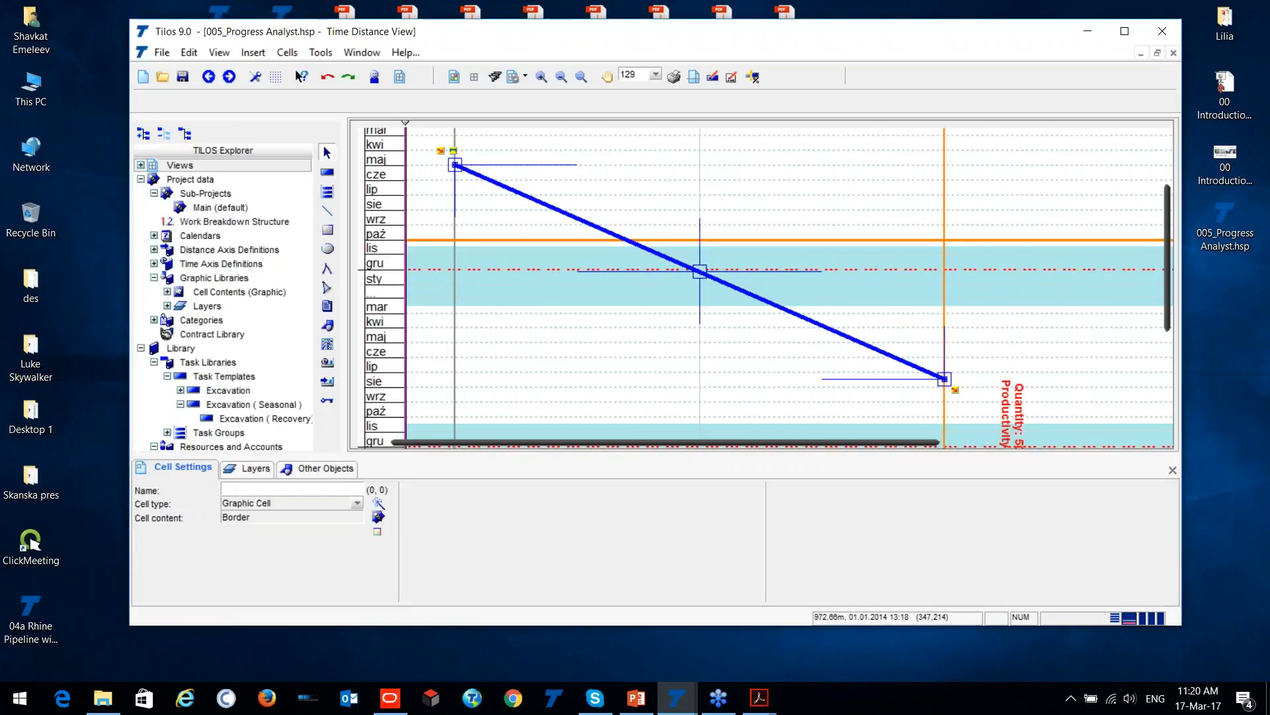
{"action": "scroll", "coordinate": [761, 284], "scroll_direction": "down", "scroll_amount": 2}
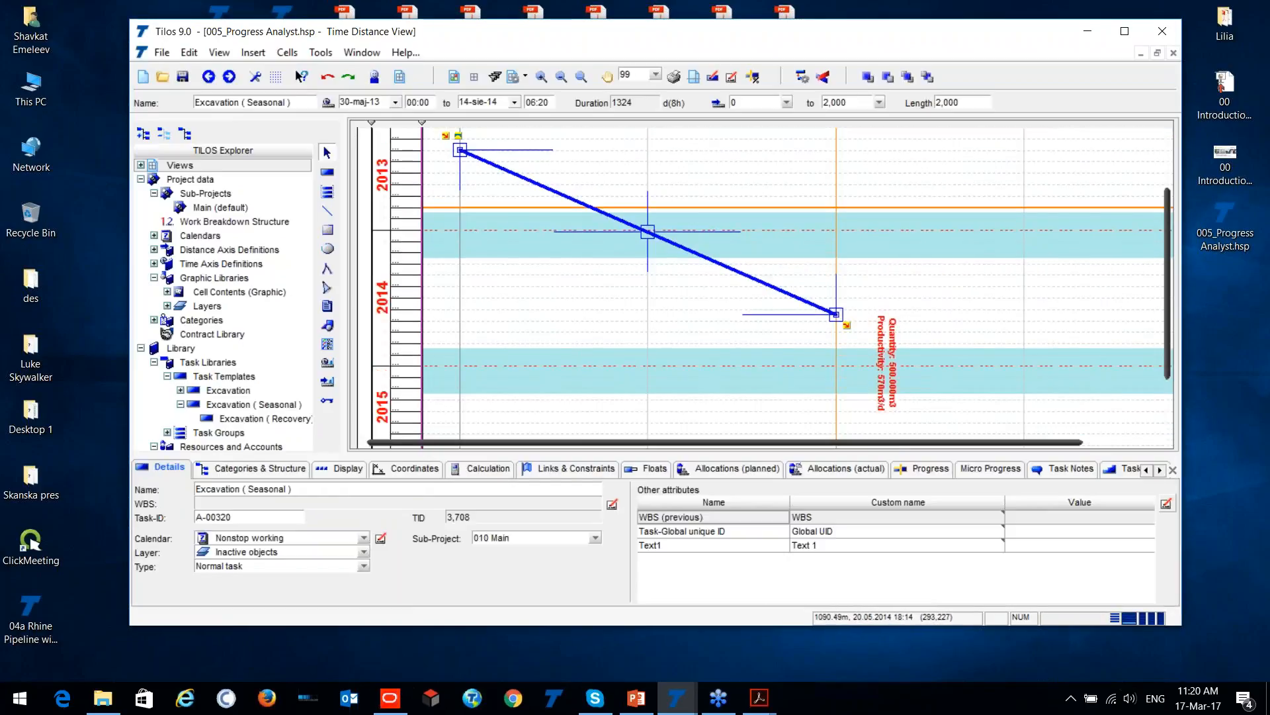
{"action": "key", "text": "Delete"}
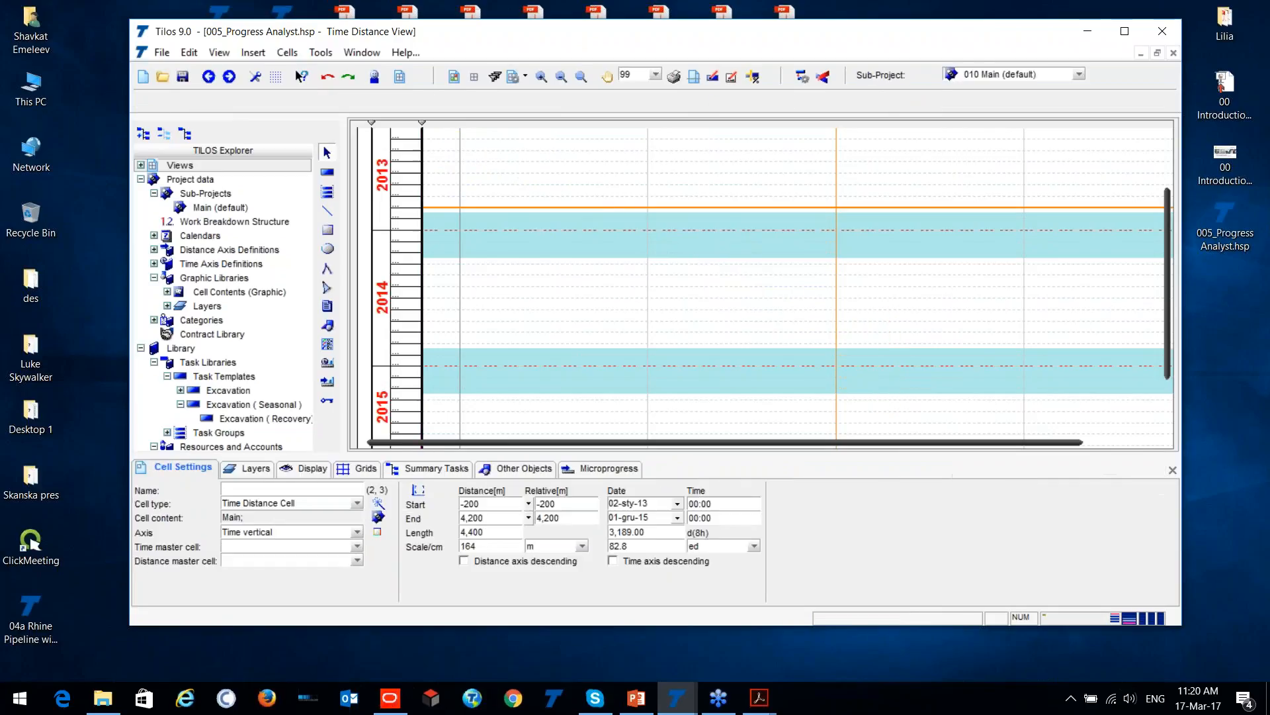
- Draw a task from the Excavation template from 0 to about 1,850 m, starting 08-lip-13
{"action": "left_click", "coordinate": [327, 173]}
{"action": "left_click", "coordinate": [372, 106]}
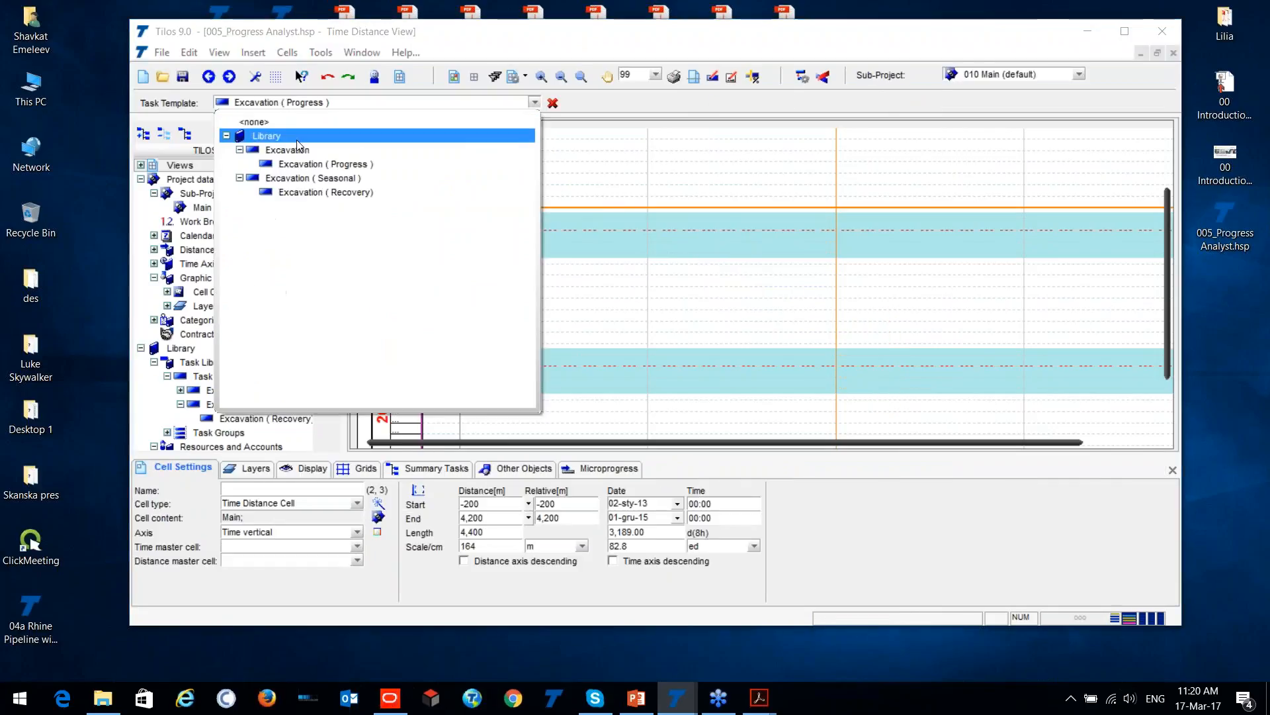
{"action": "left_click", "coordinate": [288, 150]}
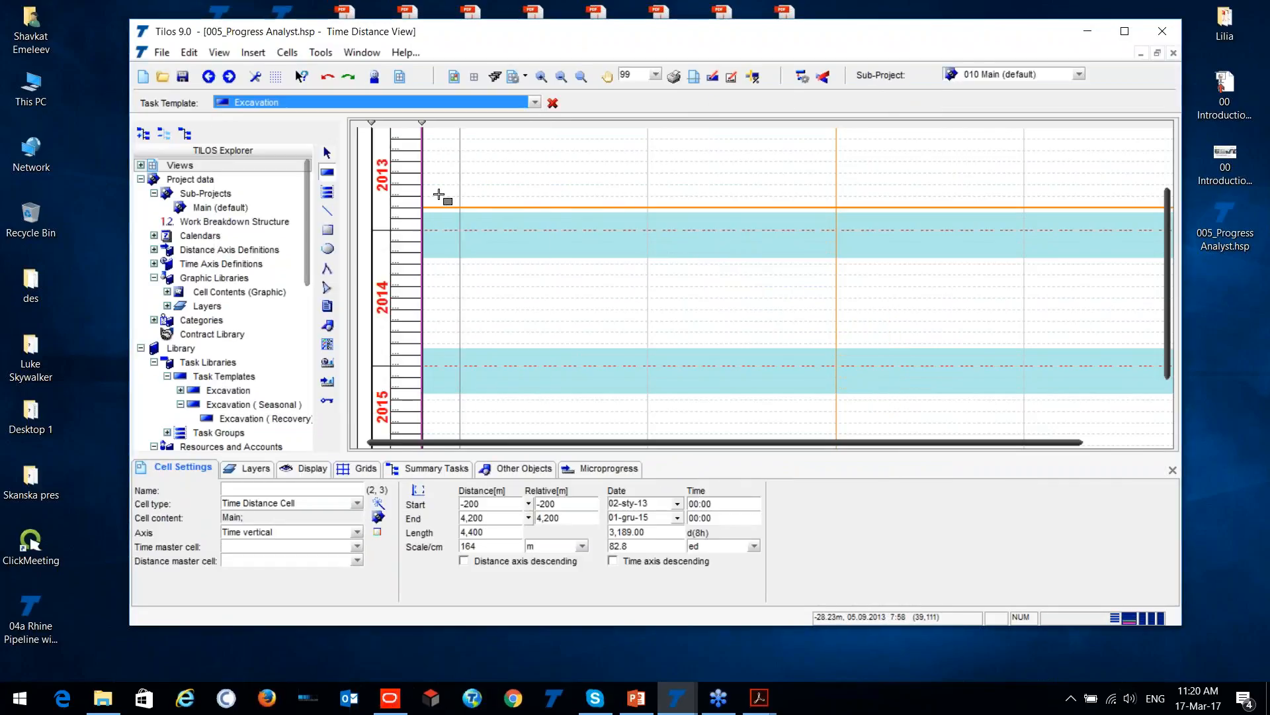
{"action": "scroll", "coordinate": [403, 218], "scroll_direction": "up", "scroll_amount": 2}
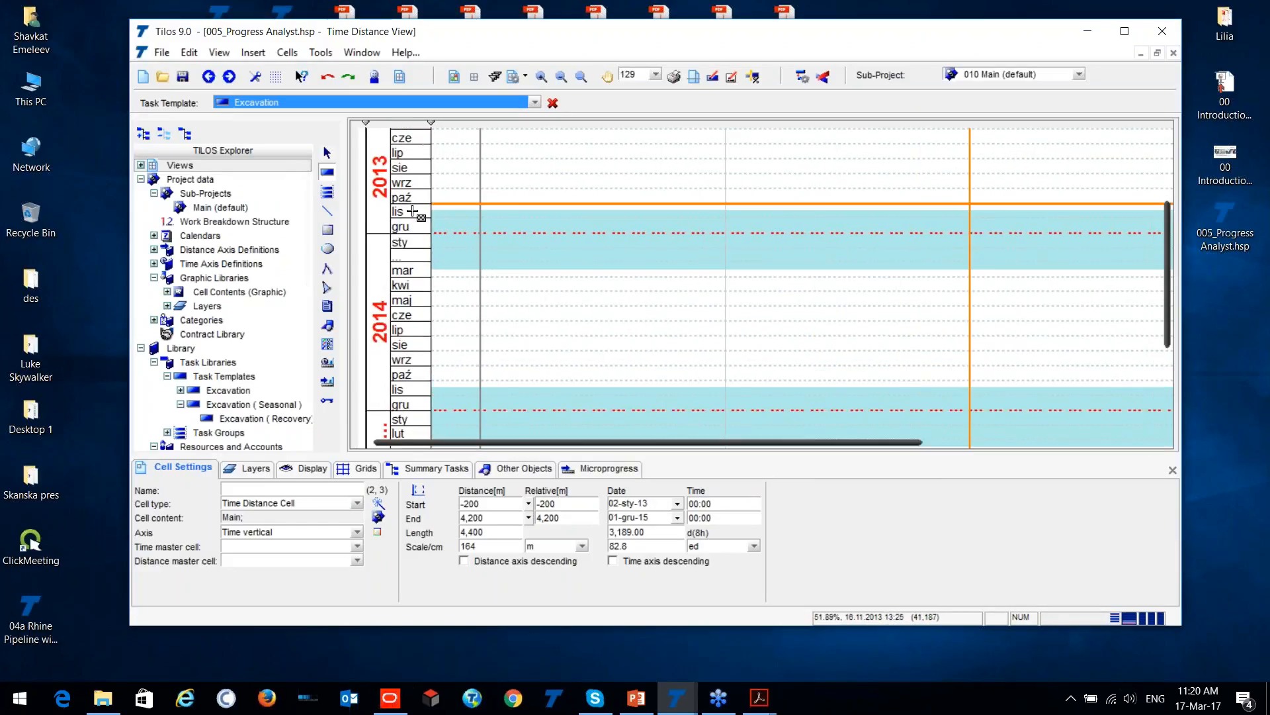
{"action": "key", "text": "ctrl"}
{"action": "key", "text": "ctrl"}
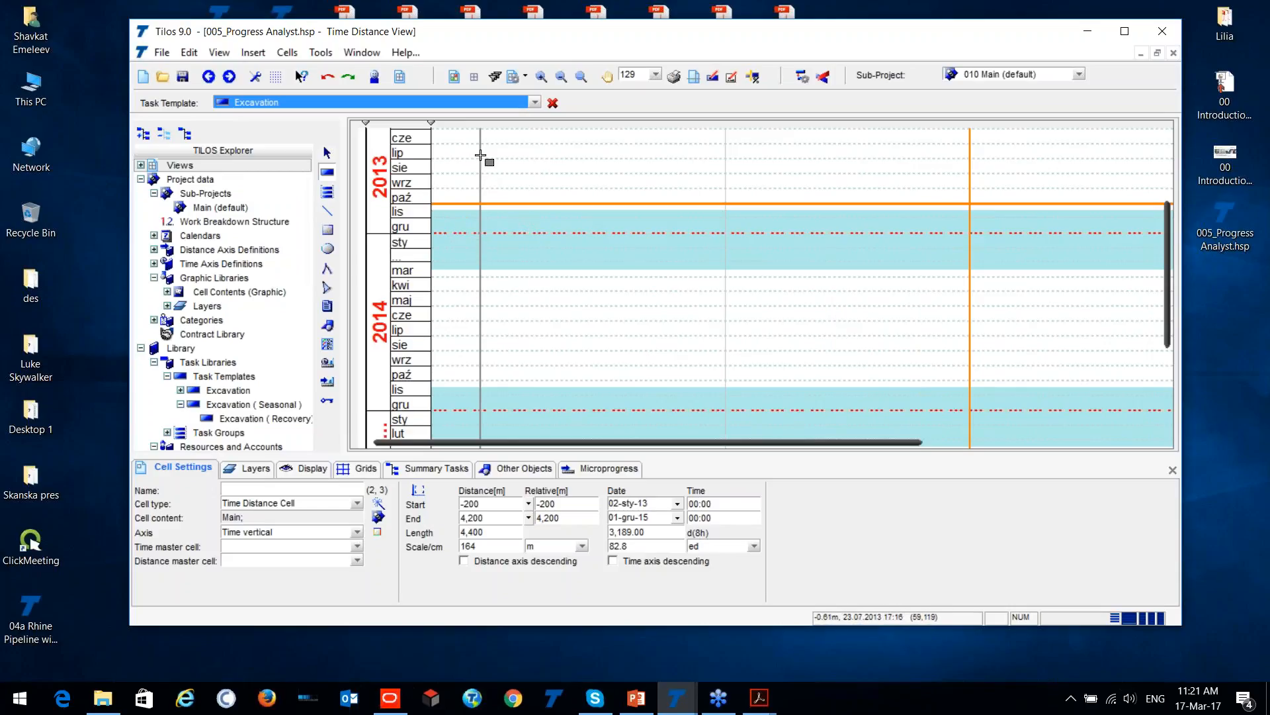
{"action": "mouse_move", "coordinate": [481, 146]}
{"action": "left_mouse_down"}
{"action": "mouse_move", "coordinate": [701, 286]}
{"action": "mouse_move", "coordinate": [937, 377]}
{"action": "left_mouse_up"}
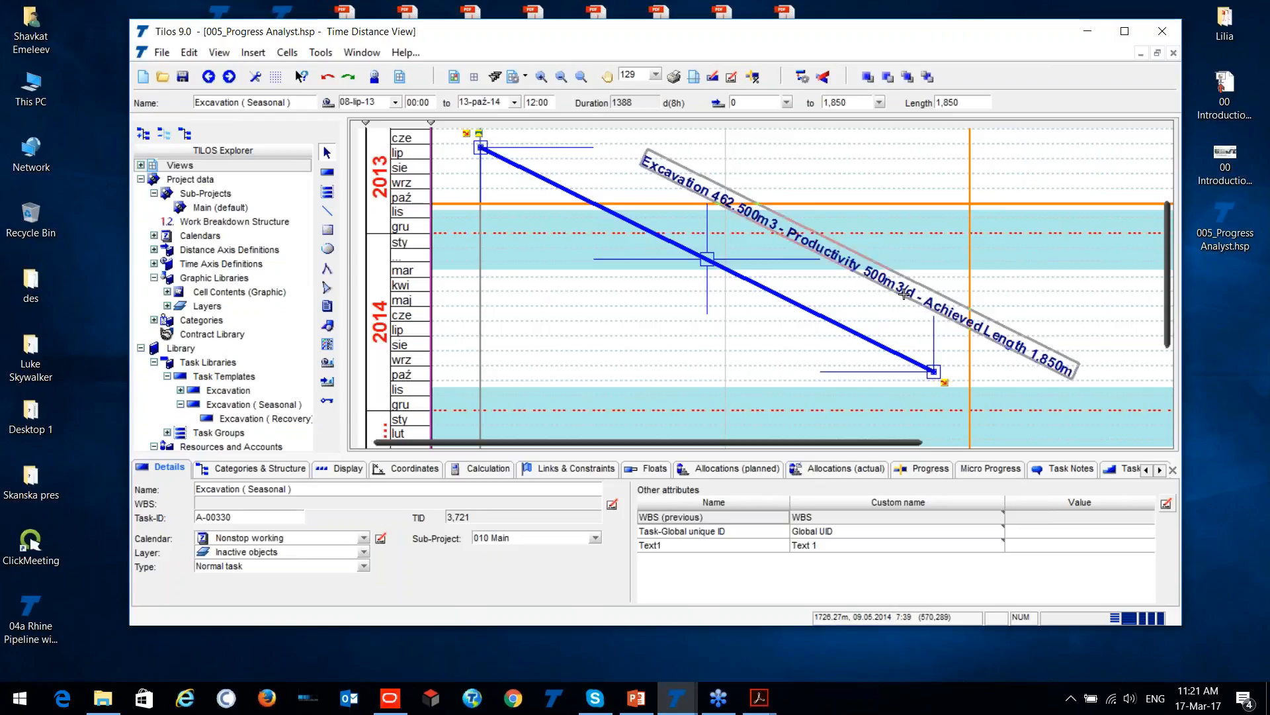
- Draw a task from the Excavation ( Seasonal ) template over the blue line, from 0 to 1,850 m starting 08-lip-13
{"action": "scroll", "coordinate": [890, 309], "scroll_direction": "up", "scroll_amount": 1}
{"action": "left_click", "coordinate": [327, 172]}
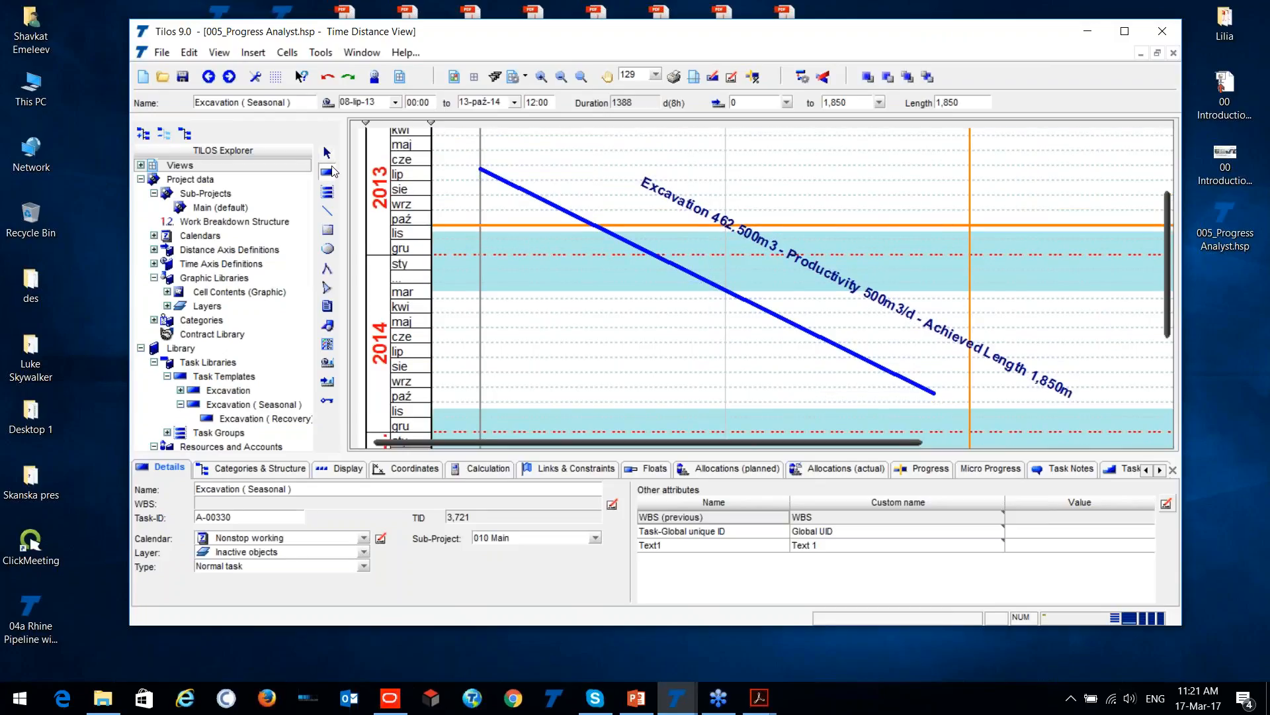
{"action": "left_click", "coordinate": [306, 103]}
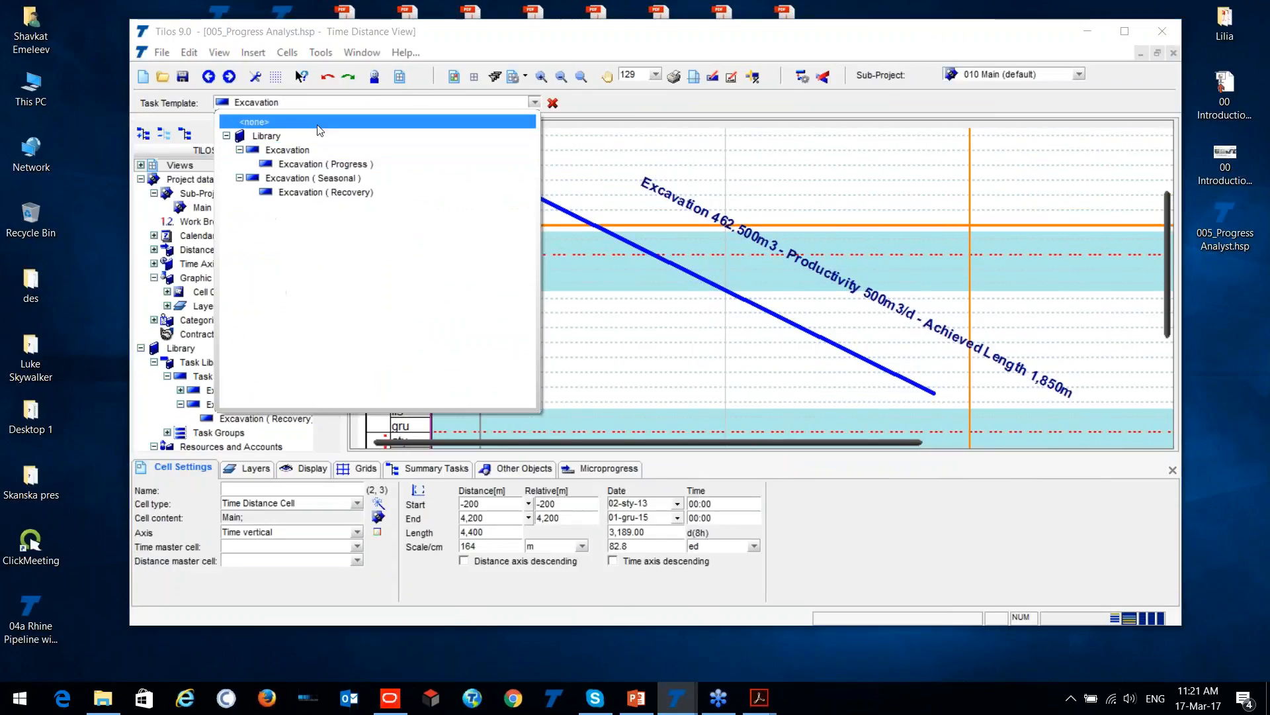
{"action": "left_click", "coordinate": [358, 177]}
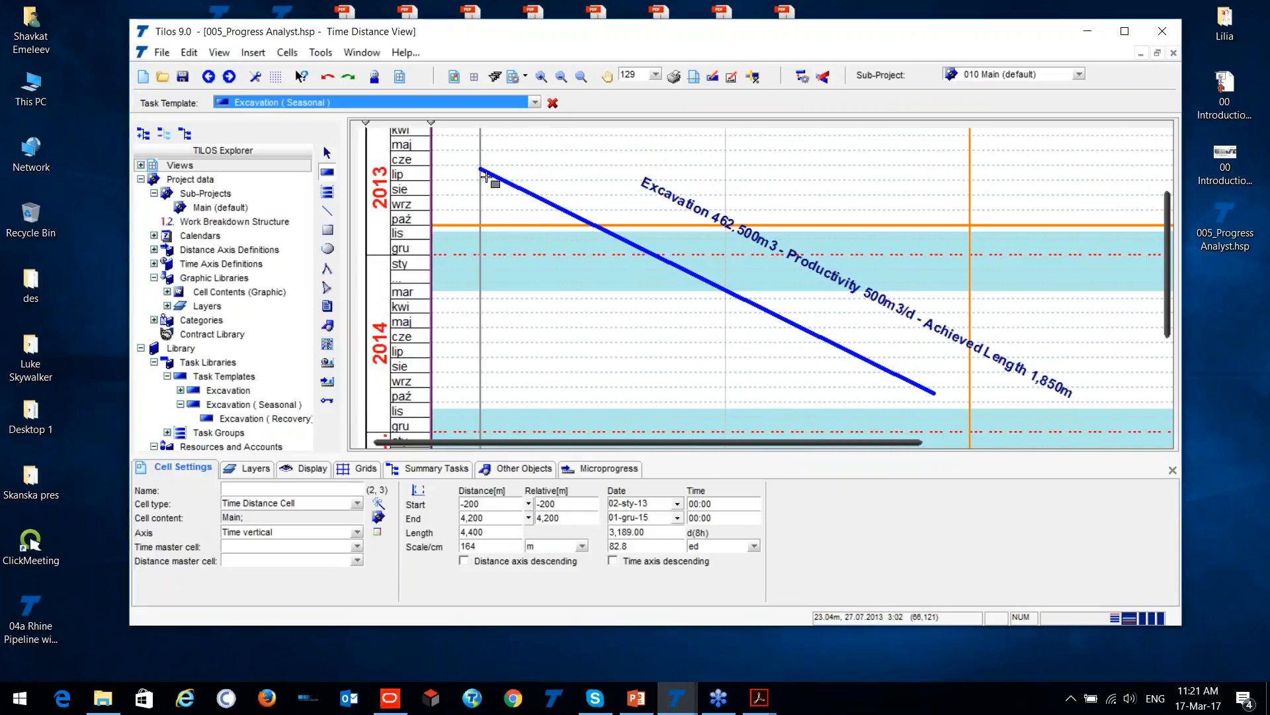
{"action": "mouse_move", "coordinate": [481, 169]}
{"action": "left_mouse_down"}
{"action": "mouse_move", "coordinate": [688, 304]}
{"action": "mouse_move", "coordinate": [936, 398]}
{"action": "left_mouse_up"}
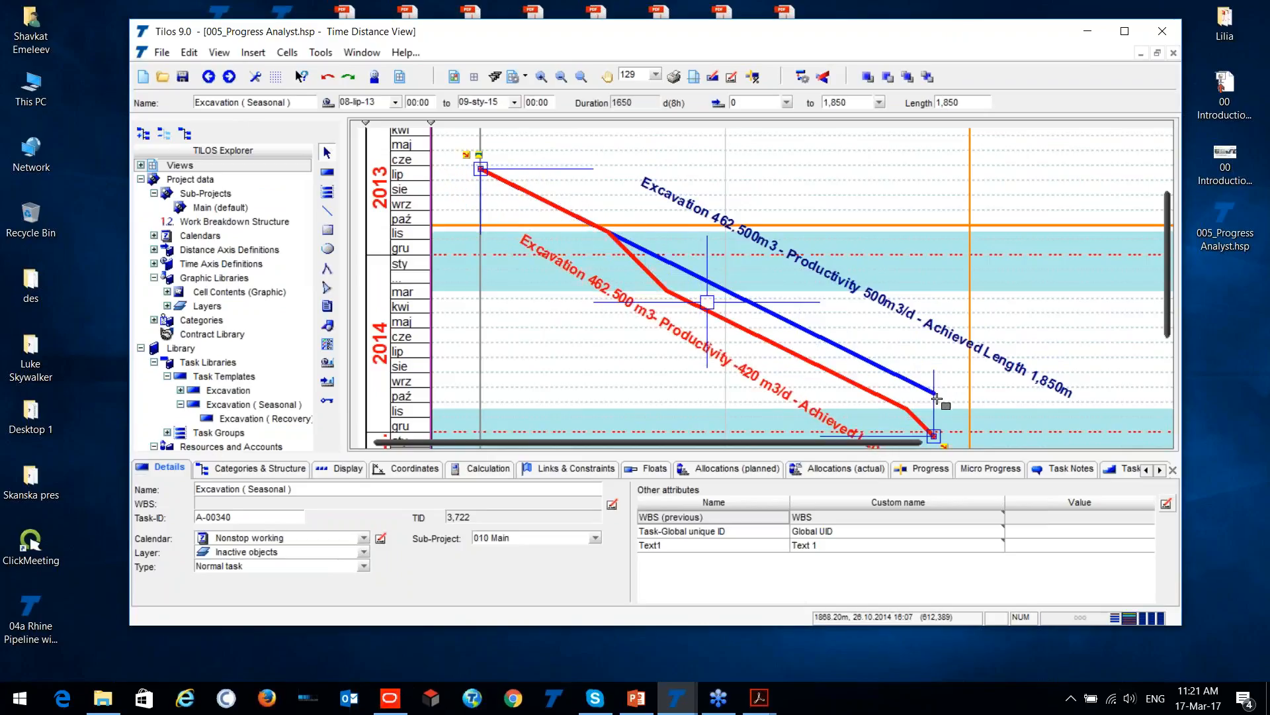
- Compare the red seasonal excavation line and its label with the blue excavation line across the shaded winter periods
{"action": "scroll", "coordinate": [928, 353], "scroll_direction": "down", "scroll_amount": 3}
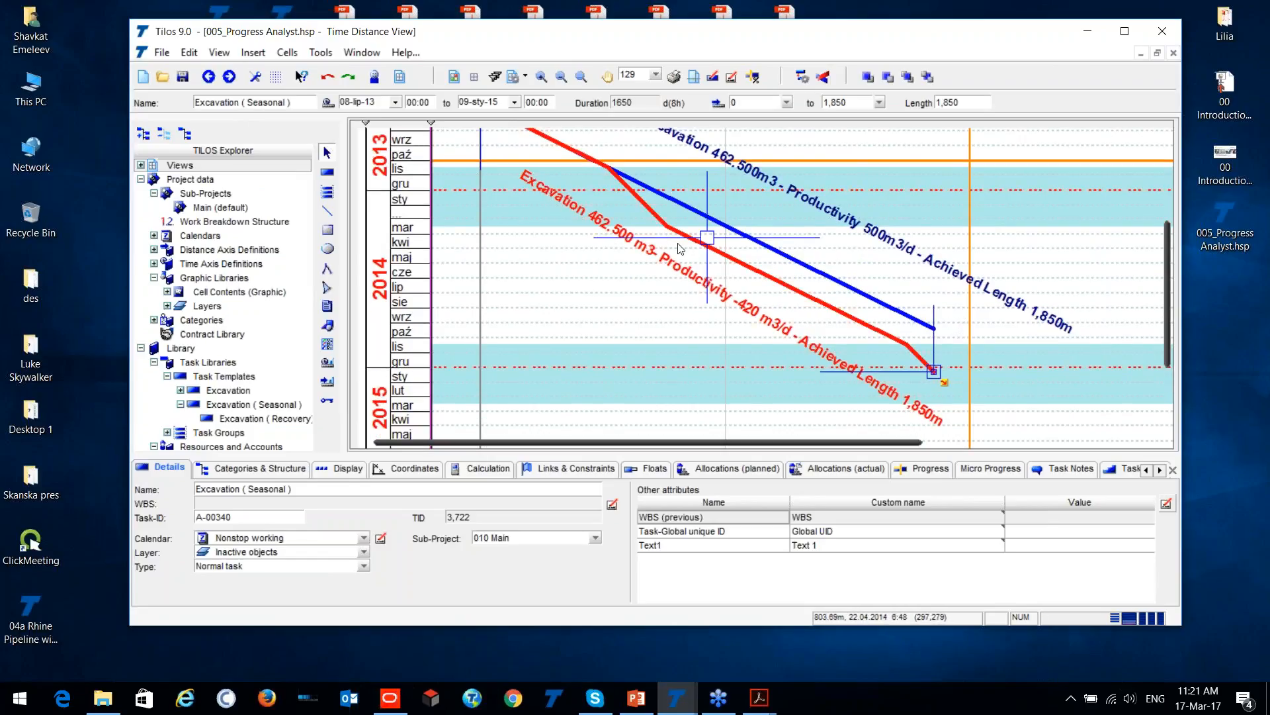
{"action": "left_click", "coordinate": [880, 240]}
{"action": "left_click", "coordinate": [756, 318]}
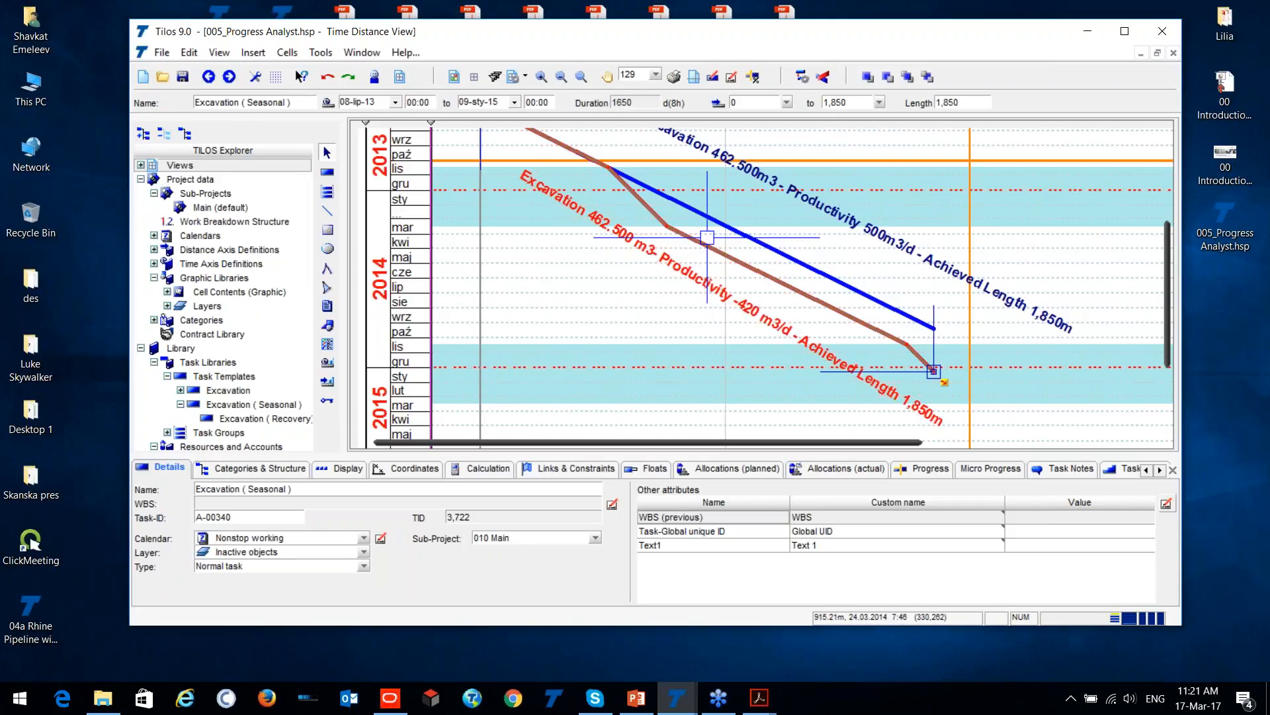
{"action": "left_click", "coordinate": [612, 176]}
{"action": "scroll", "coordinate": [666, 232], "scroll_direction": "up", "scroll_amount": 3}
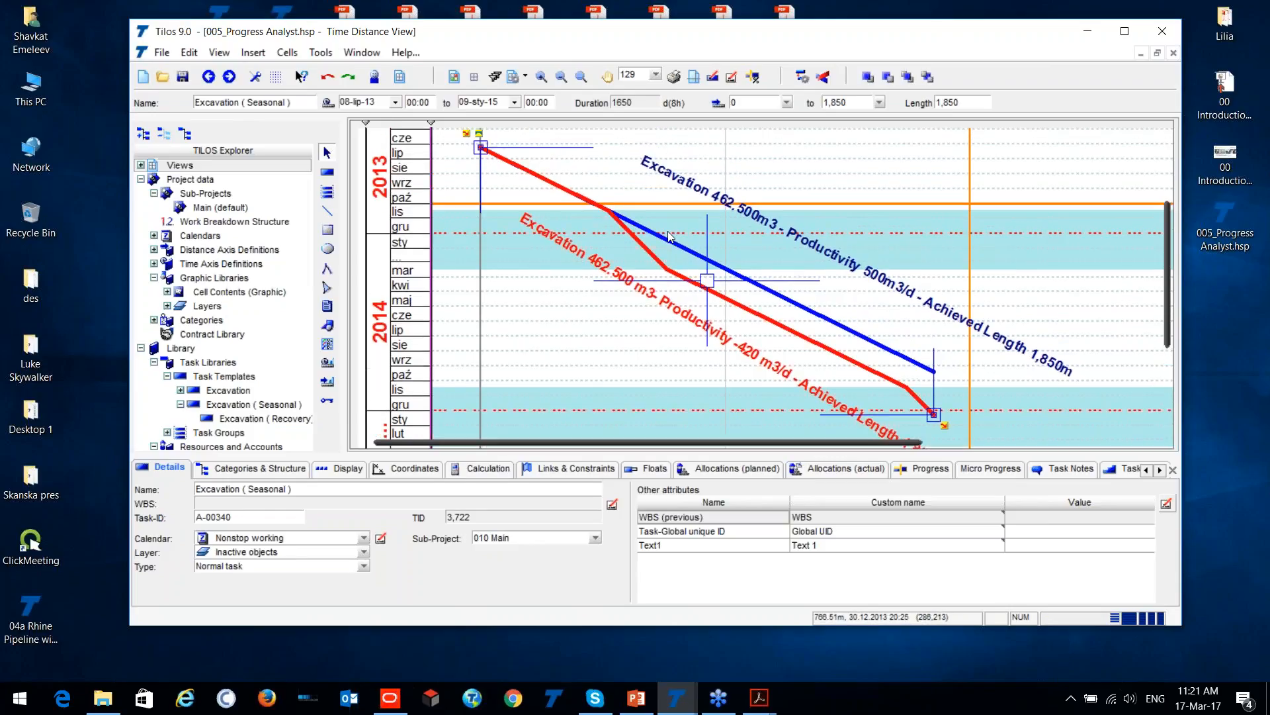
- Draw a task from the Excavation ( Recovery) template from 0 to about 600 m, starting 08-lip-13 at the other tasks' start point
{"action": "left_click", "coordinate": [333, 174]}
{"action": "left_click", "coordinate": [319, 104]}
{"action": "left_click", "coordinate": [328, 192]}
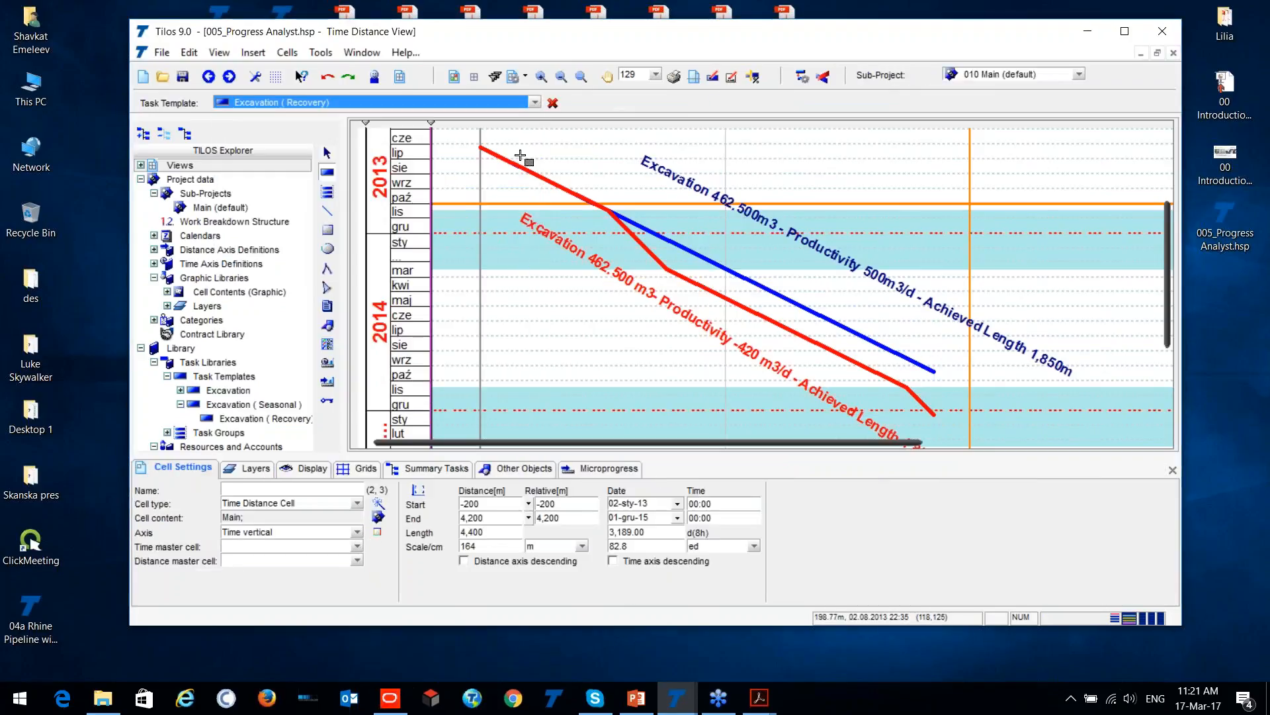
{"action": "left_click", "coordinate": [482, 146]}
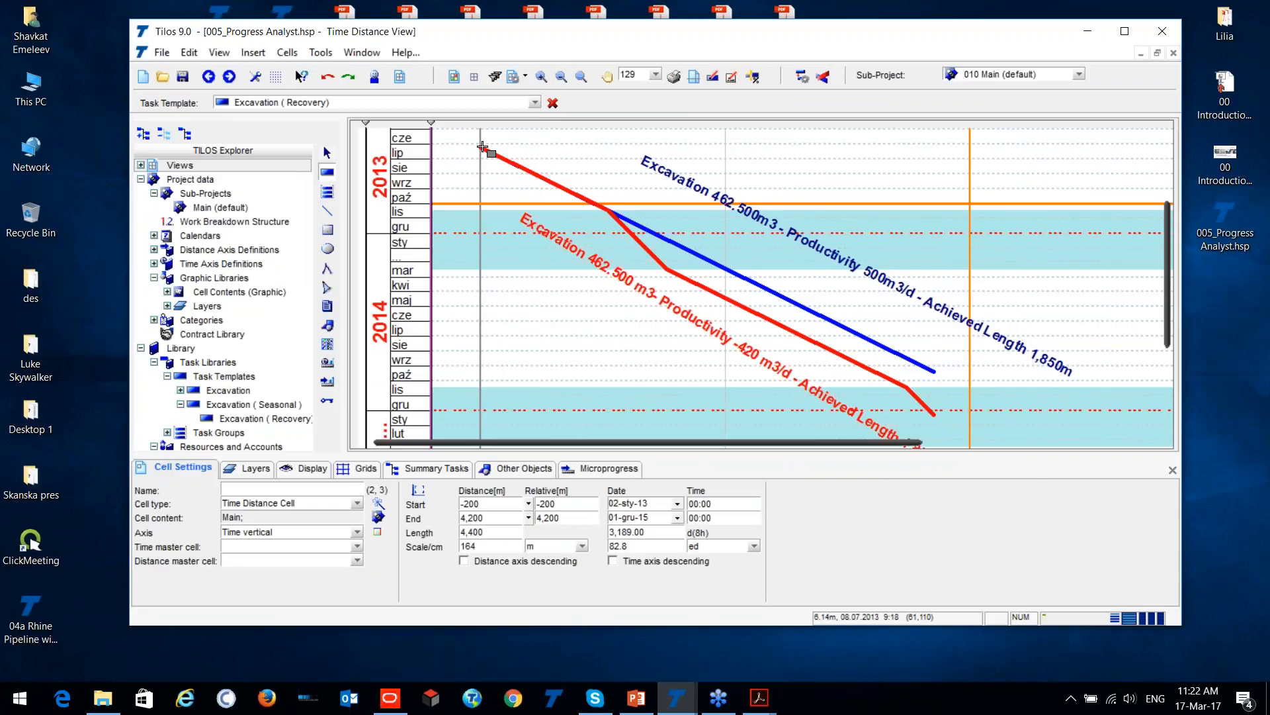
{"action": "left_click_drag", "start_coordinate": [483, 146], "coordinate": [626, 239]}
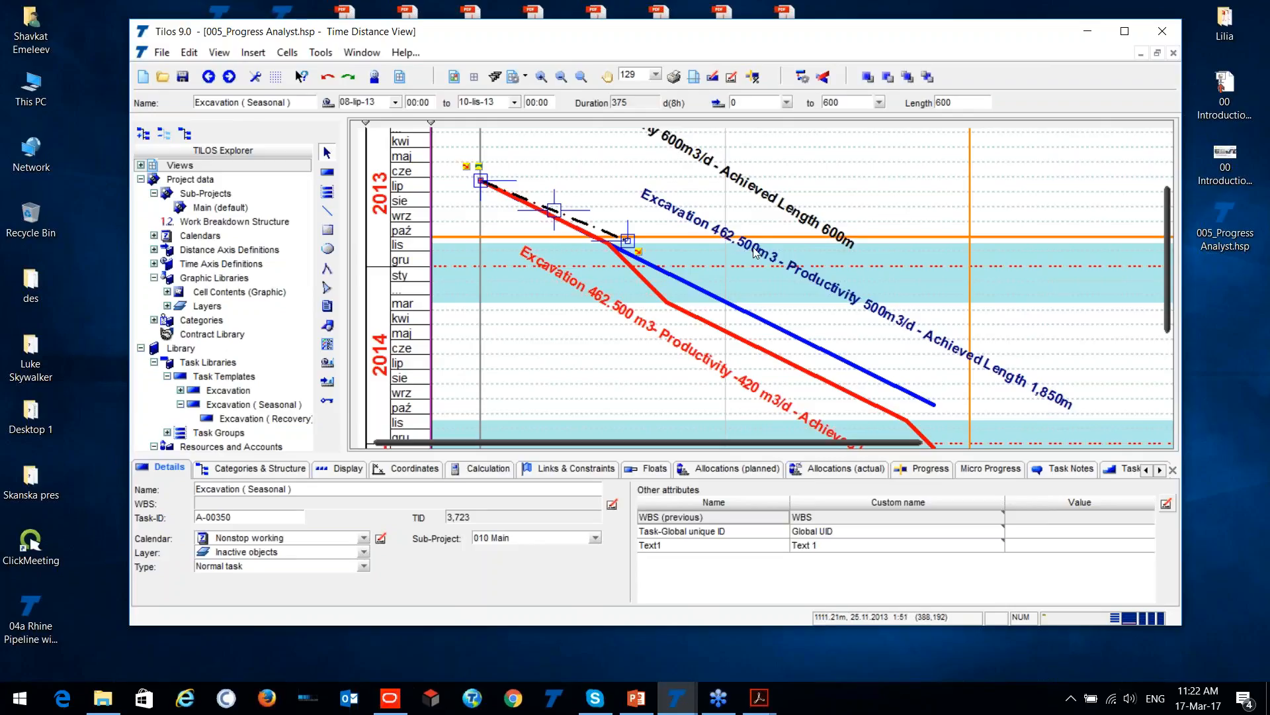
- Maximize the project window and extend the recovery excavation task's end to 1,850 m
{"action": "double_click", "coordinate": [740, 41]}
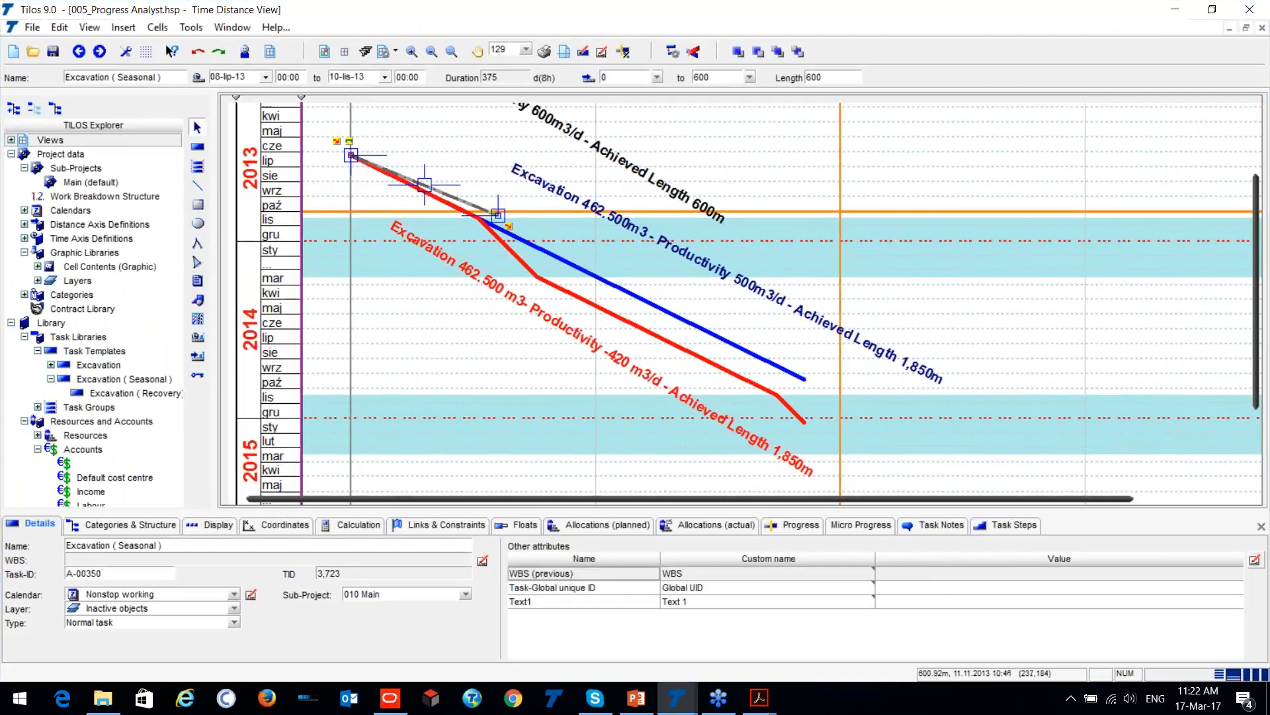
{"action": "left_click_drag", "start_coordinate": [499, 215], "coordinate": [804, 382]}
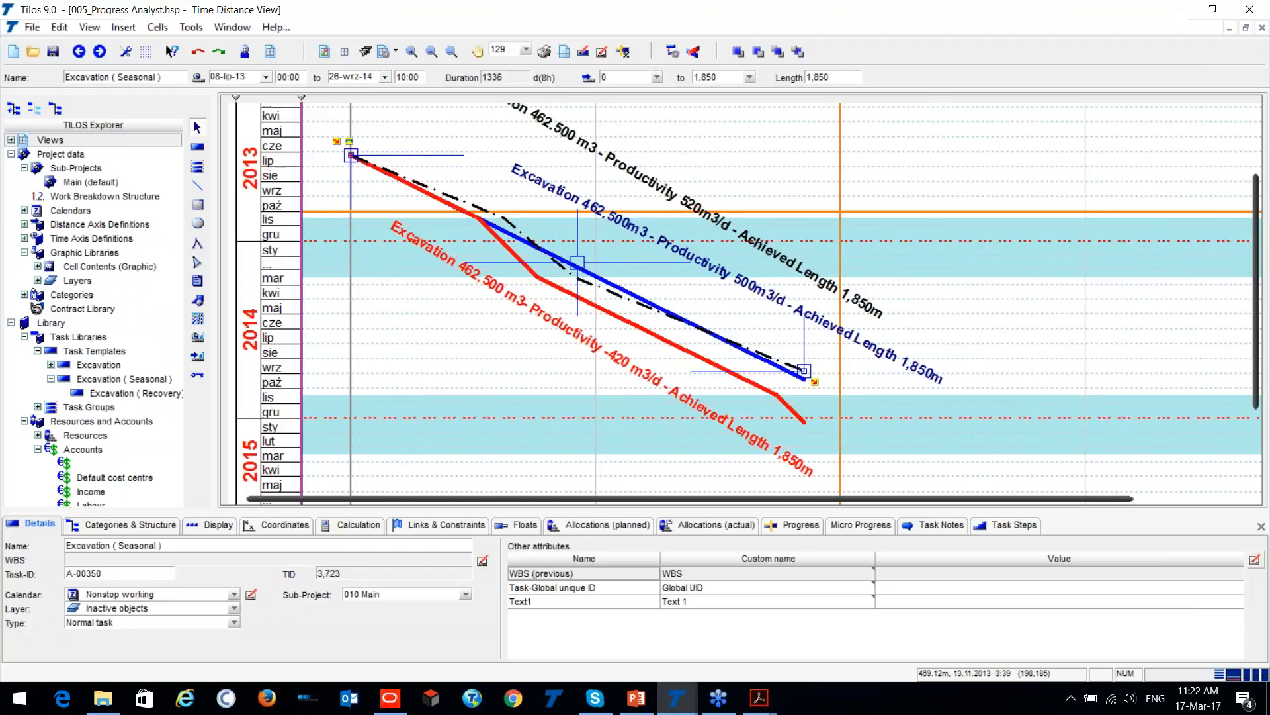
- Compare the black dash-dot recovery excavation line with the blue and red excavation lines across the winter periods
{"action": "scroll", "coordinate": [329, 141], "scroll_direction": "up", "scroll_amount": 2}
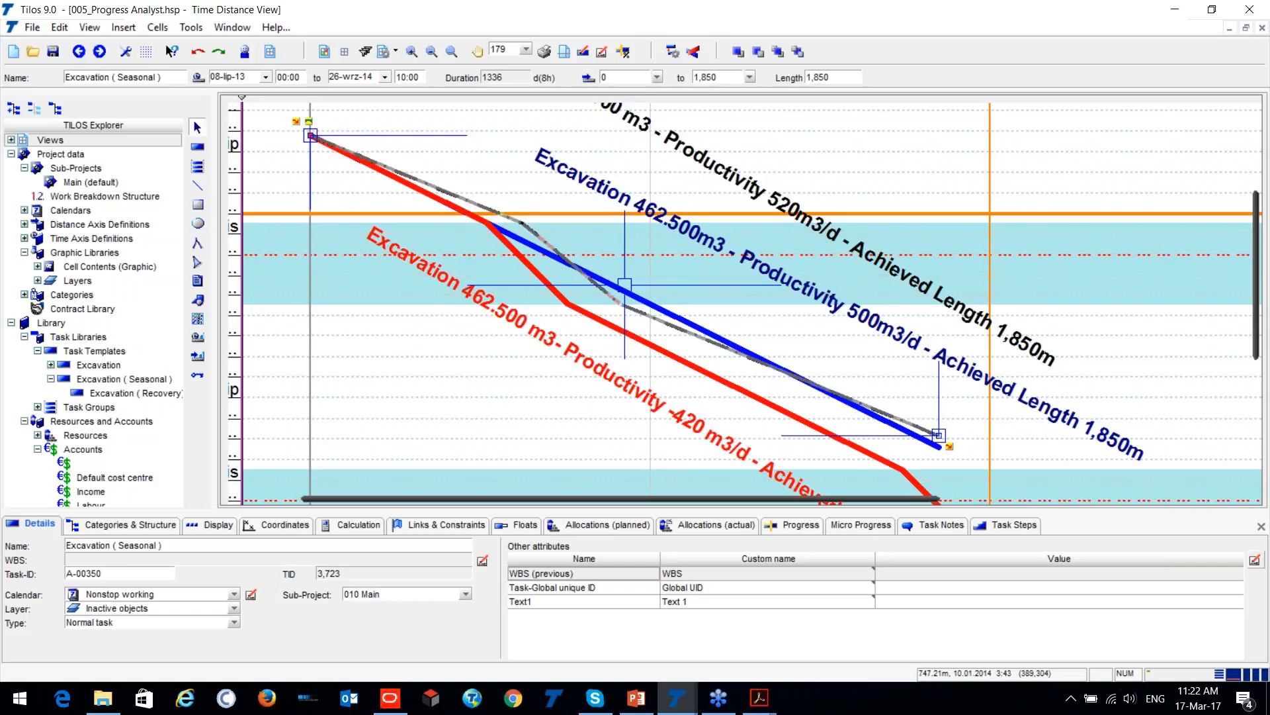
{"action": "left_click", "coordinate": [618, 306]}
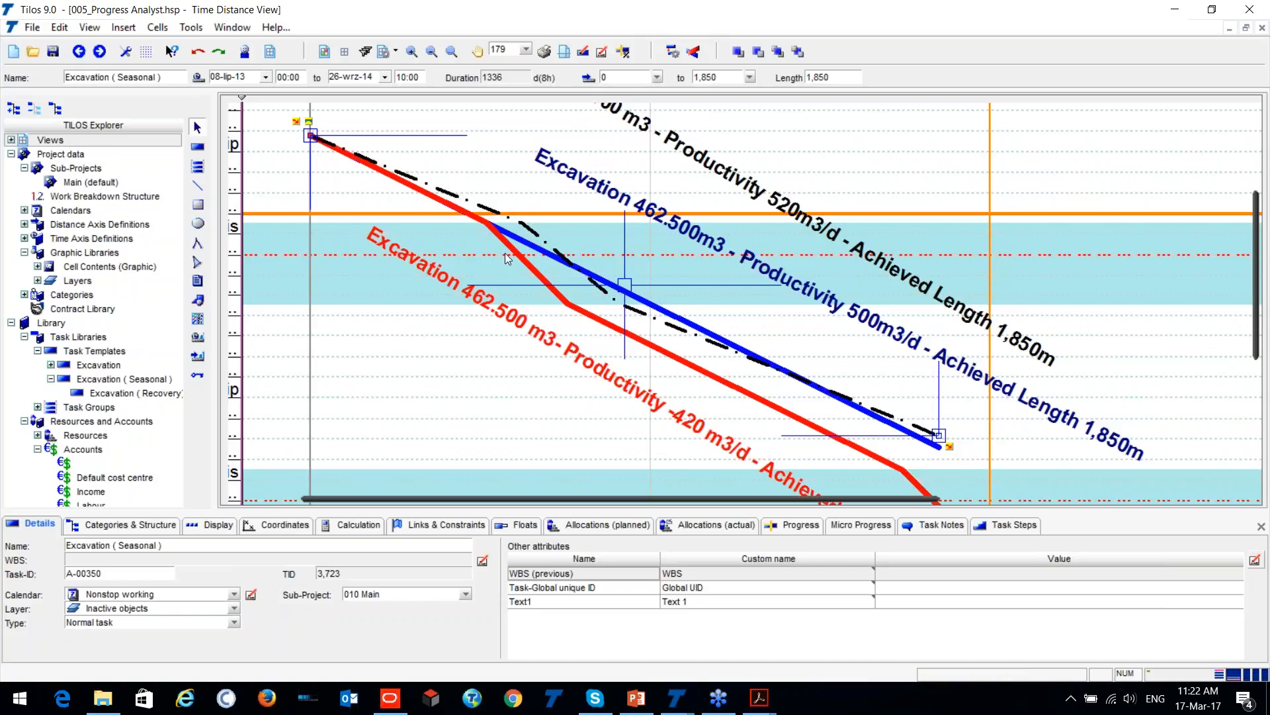
{"action": "scroll", "coordinate": [311, 369], "scroll_direction": "down", "scroll_amount": 5}
{"action": "left_click", "coordinate": [311, 369]}
{"action": "scroll", "coordinate": [311, 369], "scroll_direction": "down", "scroll_amount": 2}
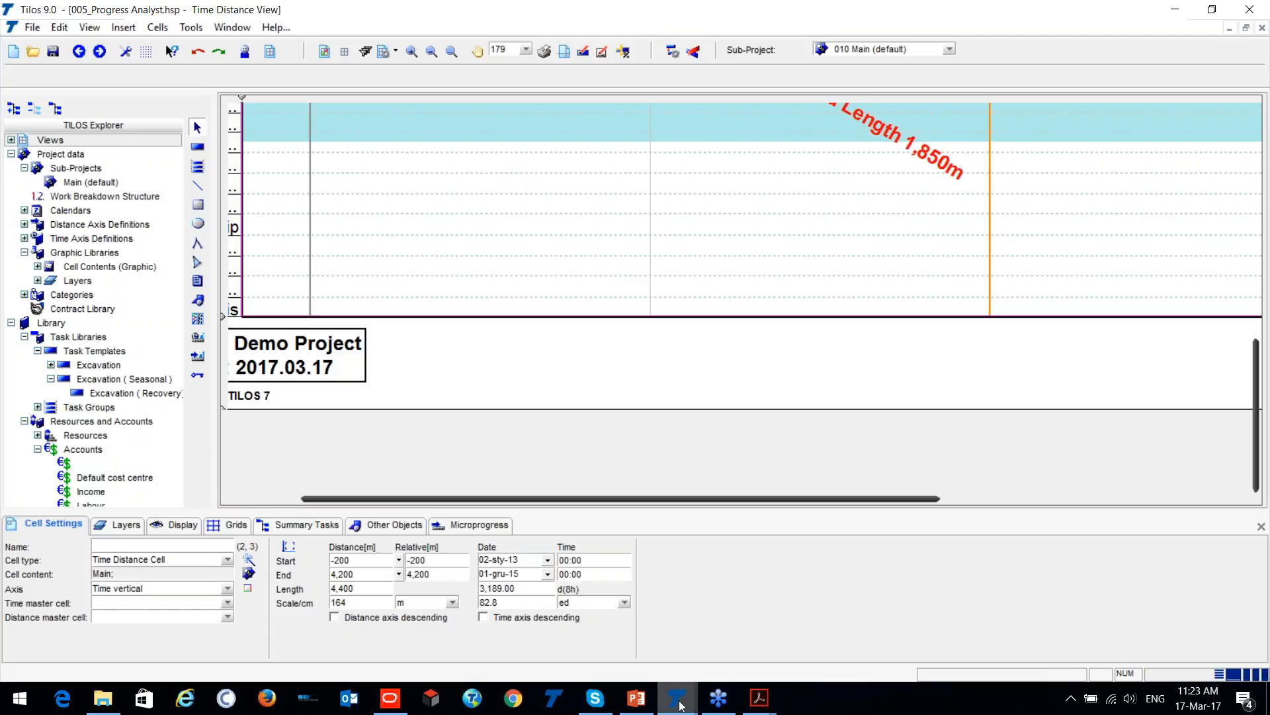
- Switch to the demo.hsp project and draw a task without a template from 0 to 2,100 m, 21-mar-17 to 04-kwi-17
{"action": "mouse_move", "coordinate": [676, 697]}
{"action": "left_click", "coordinate": [723, 632]}
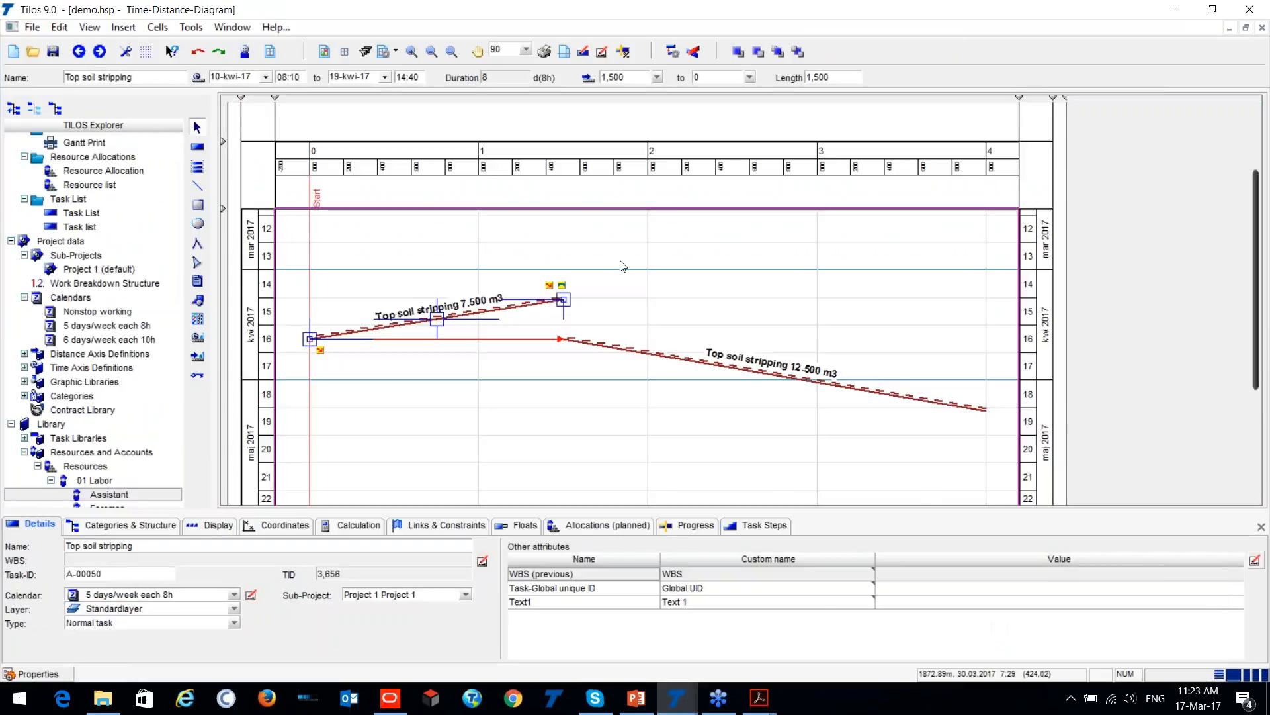
{"action": "left_click", "coordinate": [194, 124]}
{"action": "left_click", "coordinate": [266, 78]}
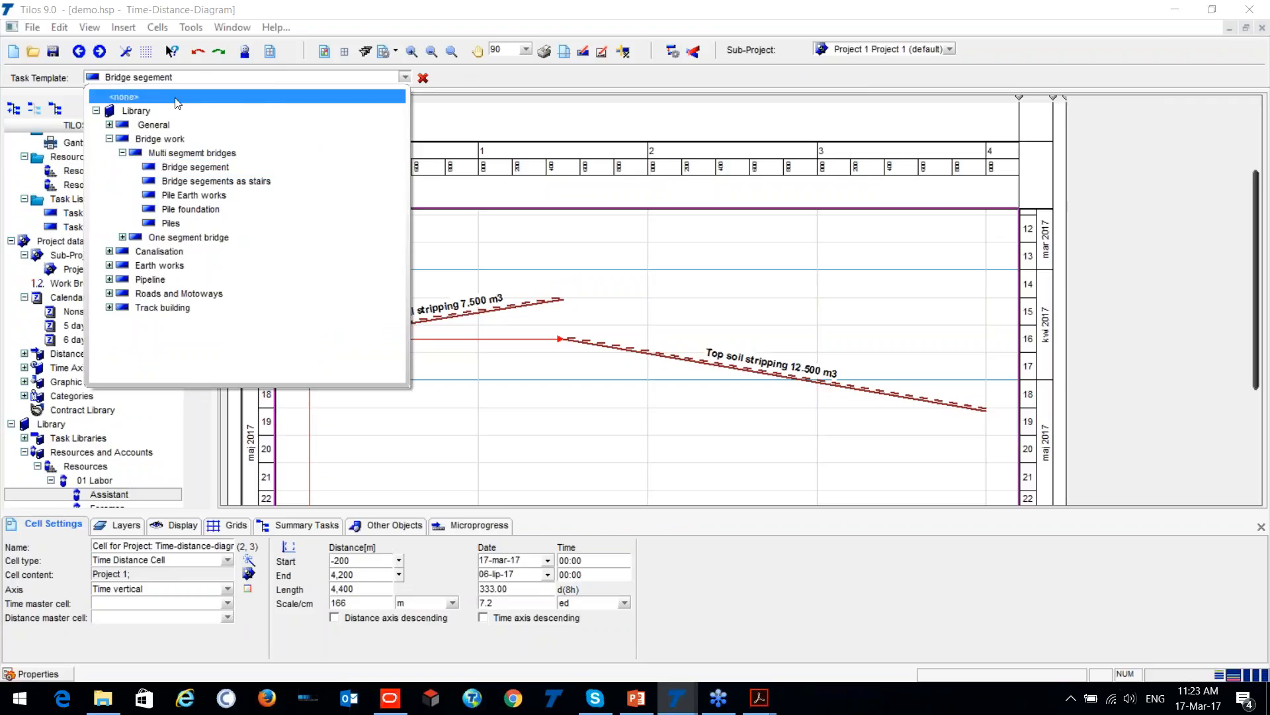
{"action": "left_click", "coordinate": [153, 98]}
{"action": "mouse_move", "coordinate": [311, 223]}
{"action": "left_mouse_down"}
{"action": "mouse_move", "coordinate": [672, 289]}
{"action": "mouse_move", "coordinate": [664, 278]}
{"action": "left_mouse_up"}
- Display the new task as a Rectangle (full-block) with its task line hidden and a yellow-green fill
{"action": "left_click", "coordinate": [211, 526]}
{"action": "left_click", "coordinate": [548, 553]}
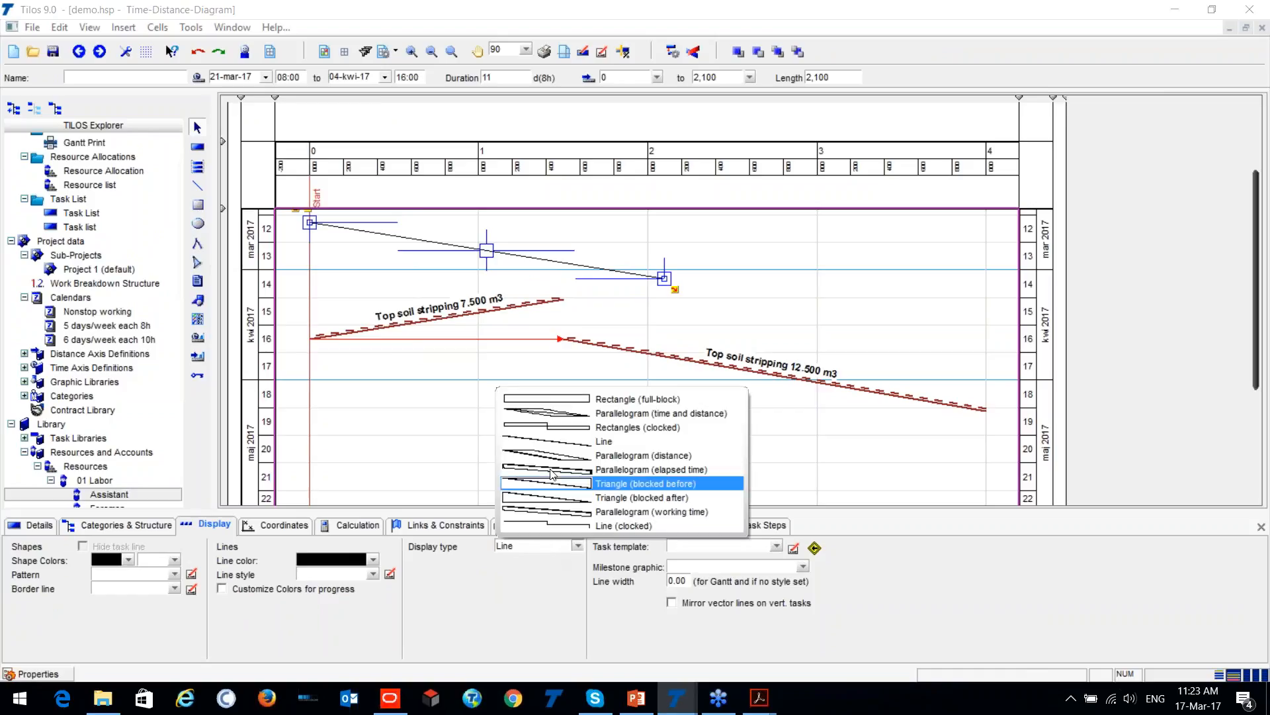
{"action": "left_click", "coordinate": [550, 399]}
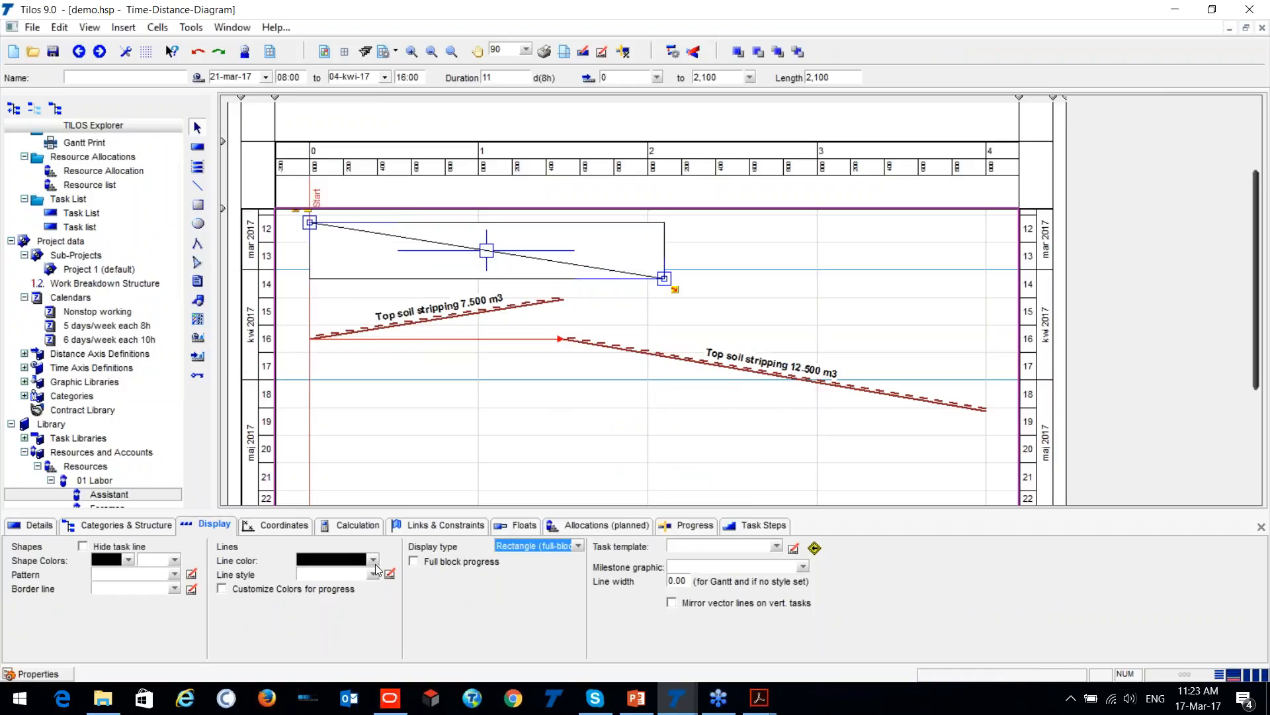
{"action": "left_click", "coordinate": [83, 546]}
{"action": "left_click", "coordinate": [174, 560]}
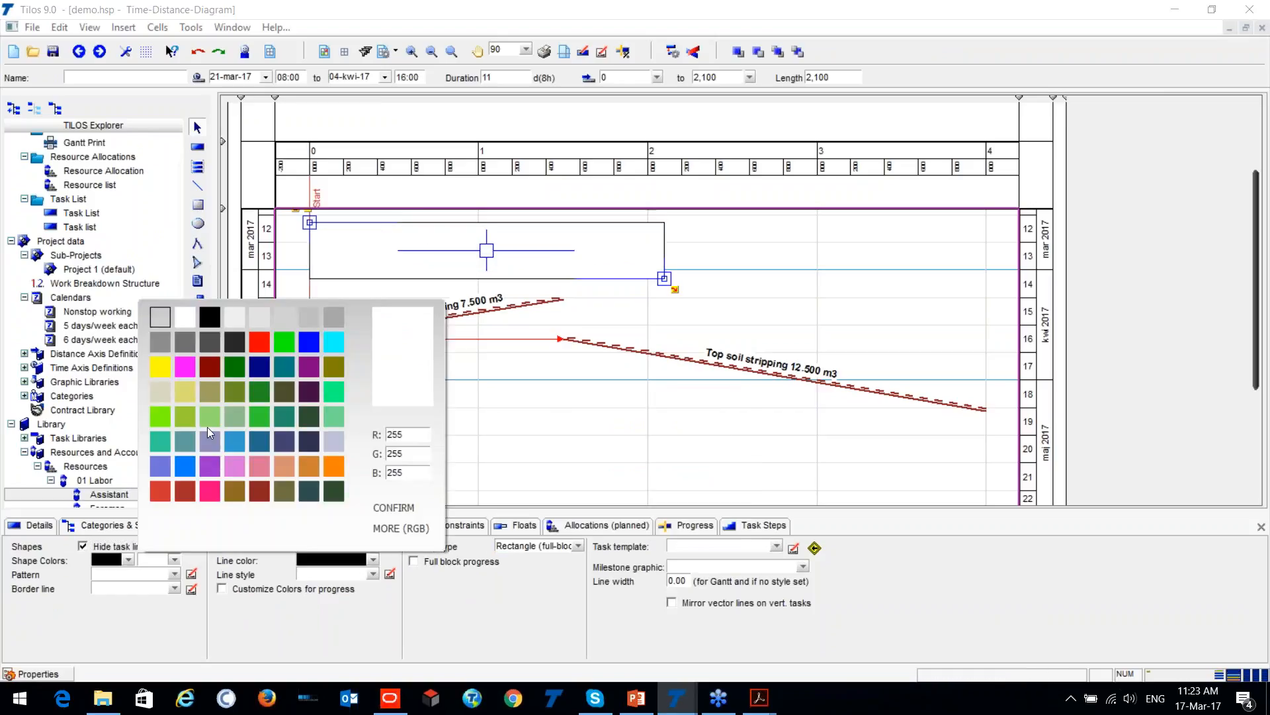
{"action": "left_click", "coordinate": [196, 407]}
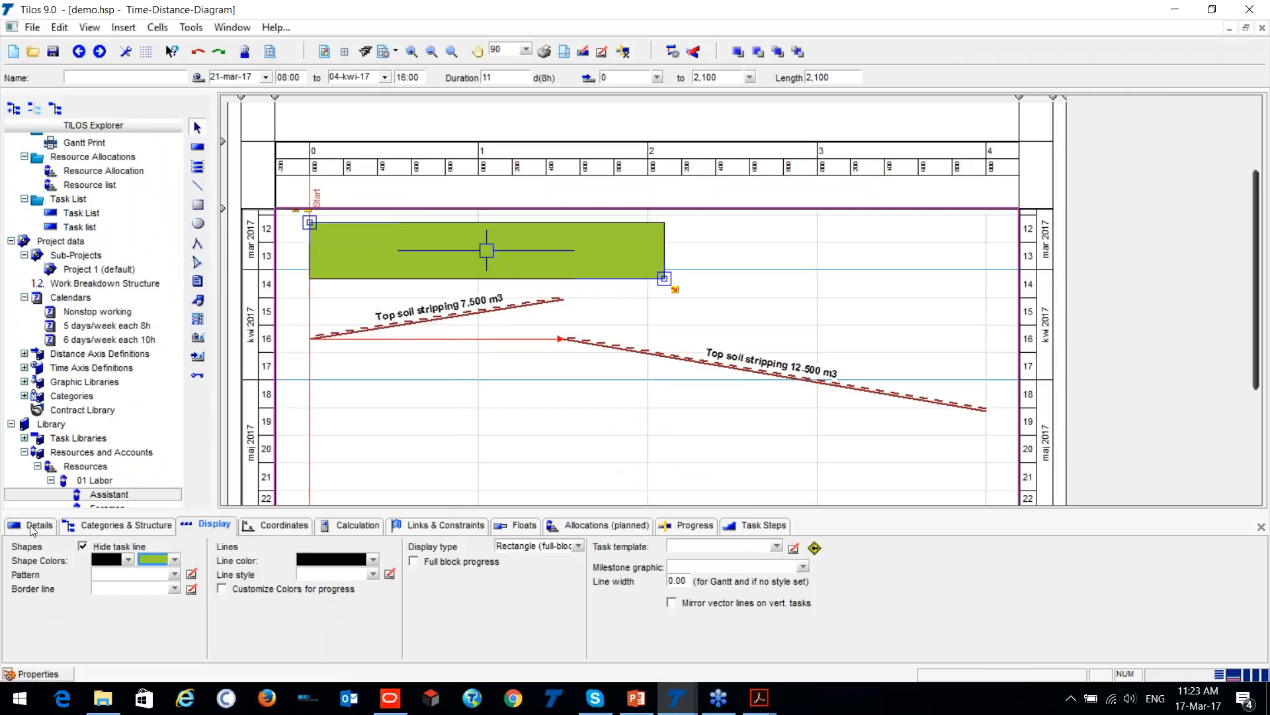
- Insert a text field inside the green task block and select it
{"action": "left_click", "coordinate": [197, 281]}
{"action": "left_click_drag", "start_coordinate": [374, 237], "coordinate": [556, 275]}
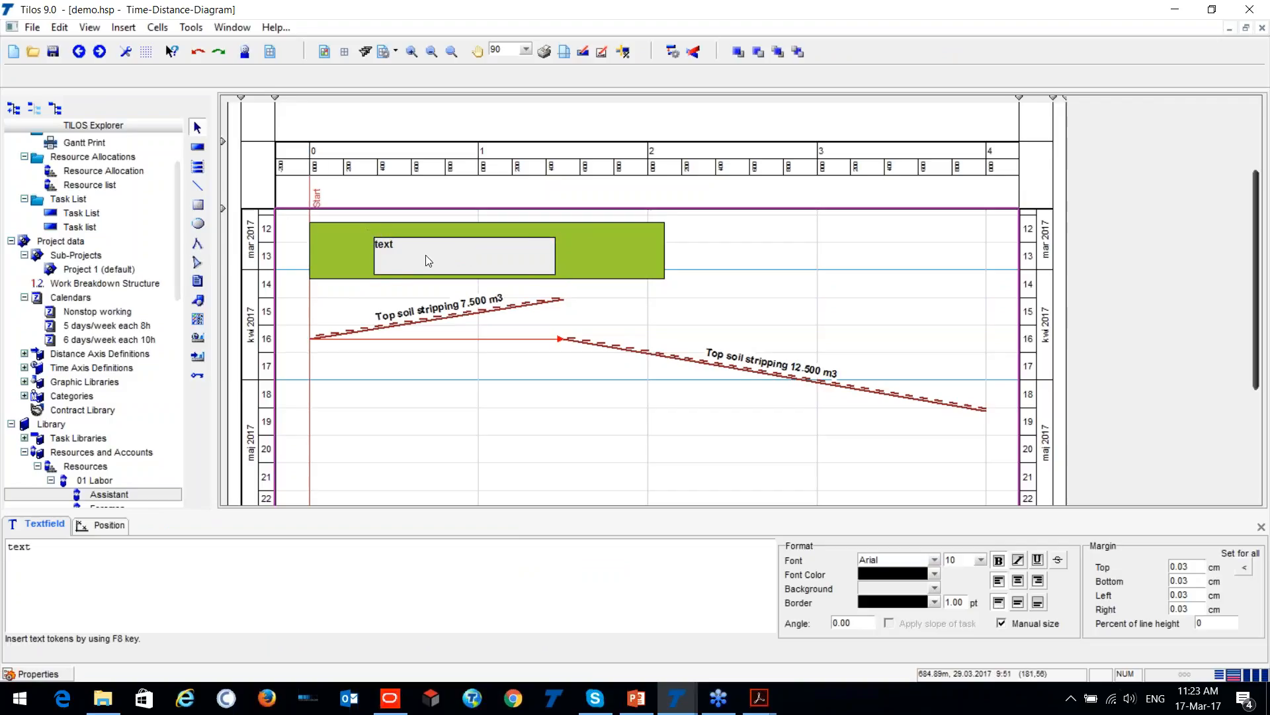
{"action": "left_click", "coordinate": [455, 211]}
{"action": "left_click", "coordinate": [420, 241]}
- Set the text field's content to "Procurement" and shrink it to a small label near the green block's center
{"action": "left_click_drag", "start_coordinate": [33, 546], "coordinate": [6, 547]}
{"action": "type", "text": "Desing"}
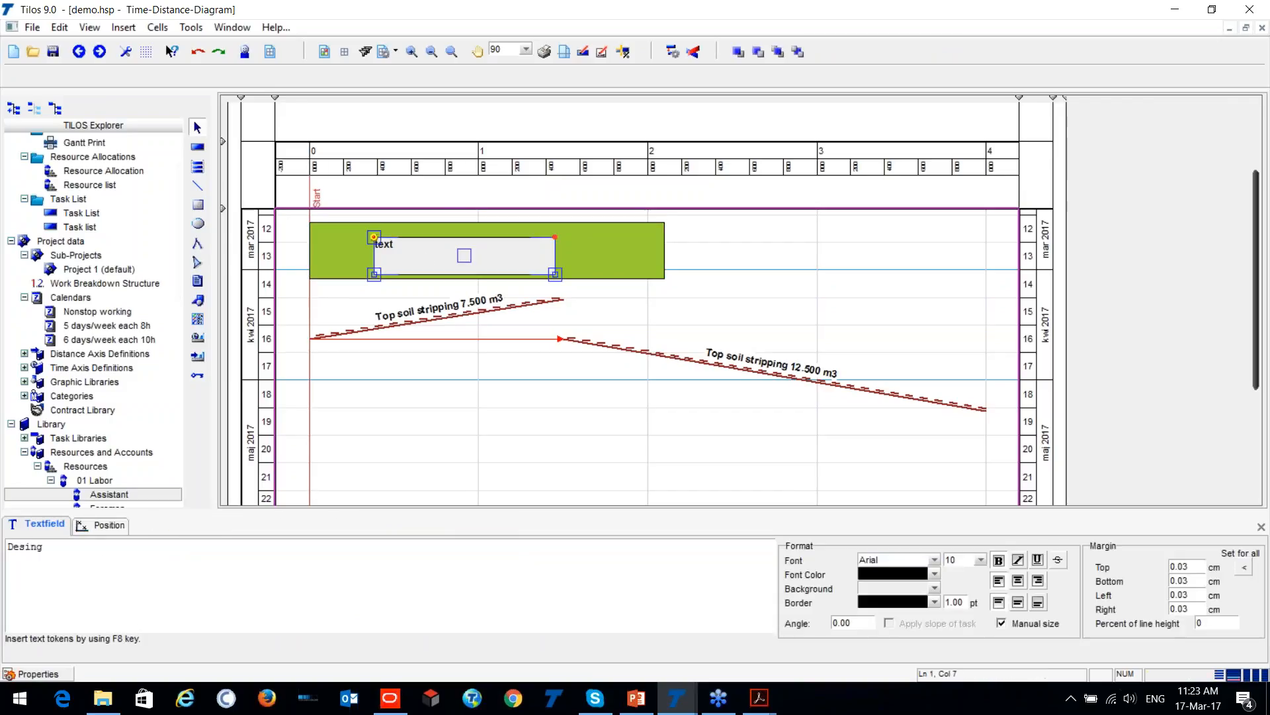
{"action": "key", "text": "BackSpace"}
{"action": "key", "text": "BackSpace"}
{"action": "key", "text": "BackSpace"}
{"action": "key", "text": "BackSpace"}
{"action": "key", "text": "BackSpace"}
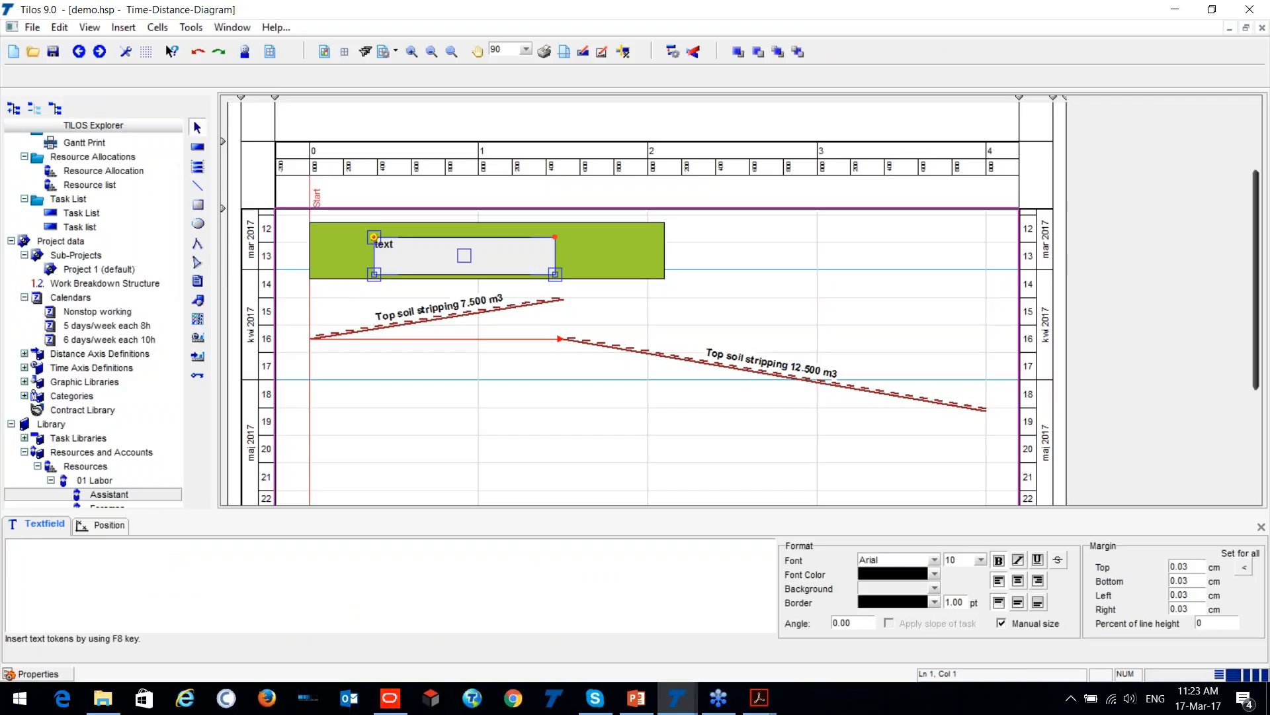
{"action": "type", "text": "Procurement"}
{"action": "left_click", "coordinate": [496, 417]}
{"action": "left_click", "coordinate": [554, 273]}
{"action": "left_click_drag", "start_coordinate": [555, 273], "coordinate": [479, 244]}
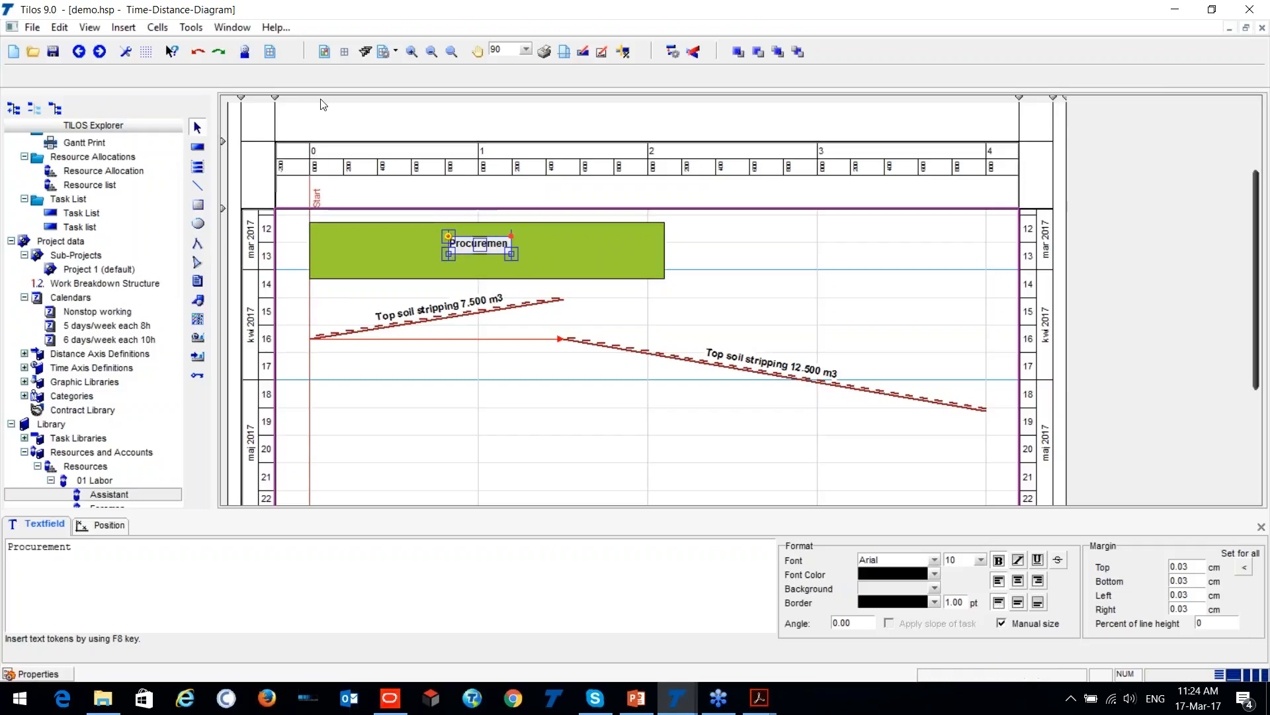
{"action": "key", "text": "ctrl"}
{"action": "key", "text": "ctrl"}
{"action": "key", "text": "ctrl"}
{"action": "left_click", "coordinate": [484, 248]}
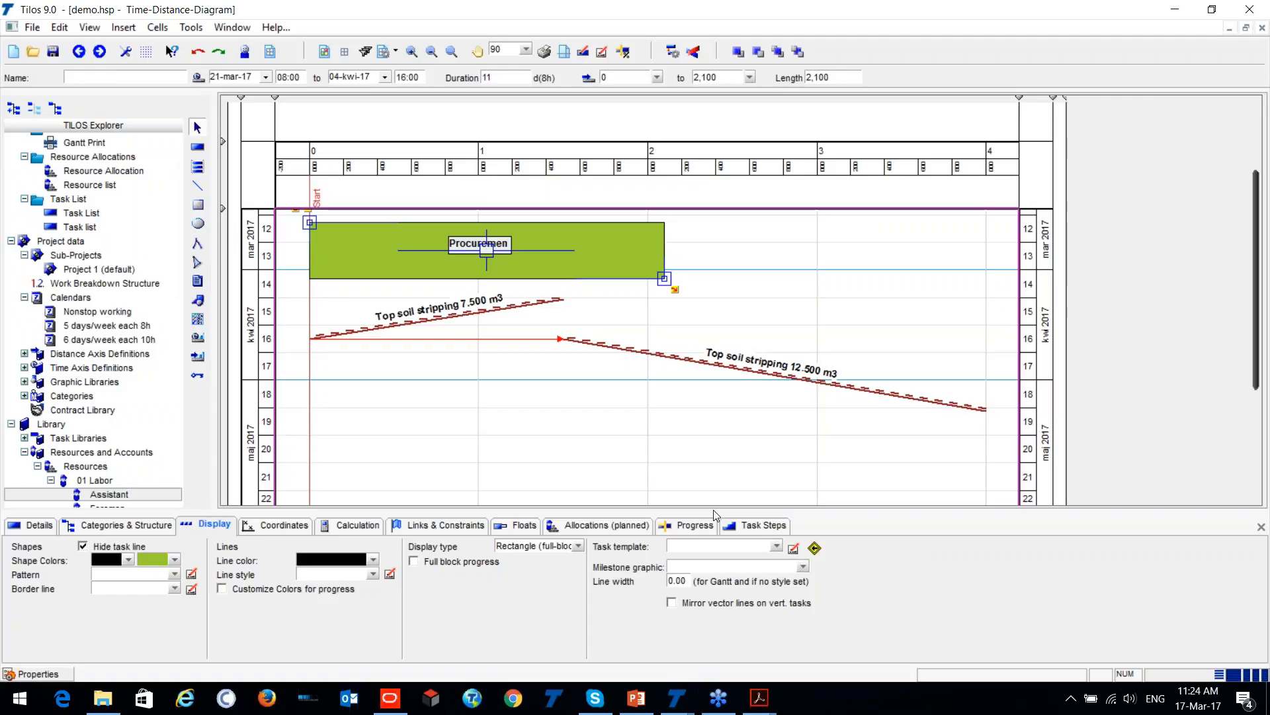
{"action": "left_click", "coordinate": [440, 425]}
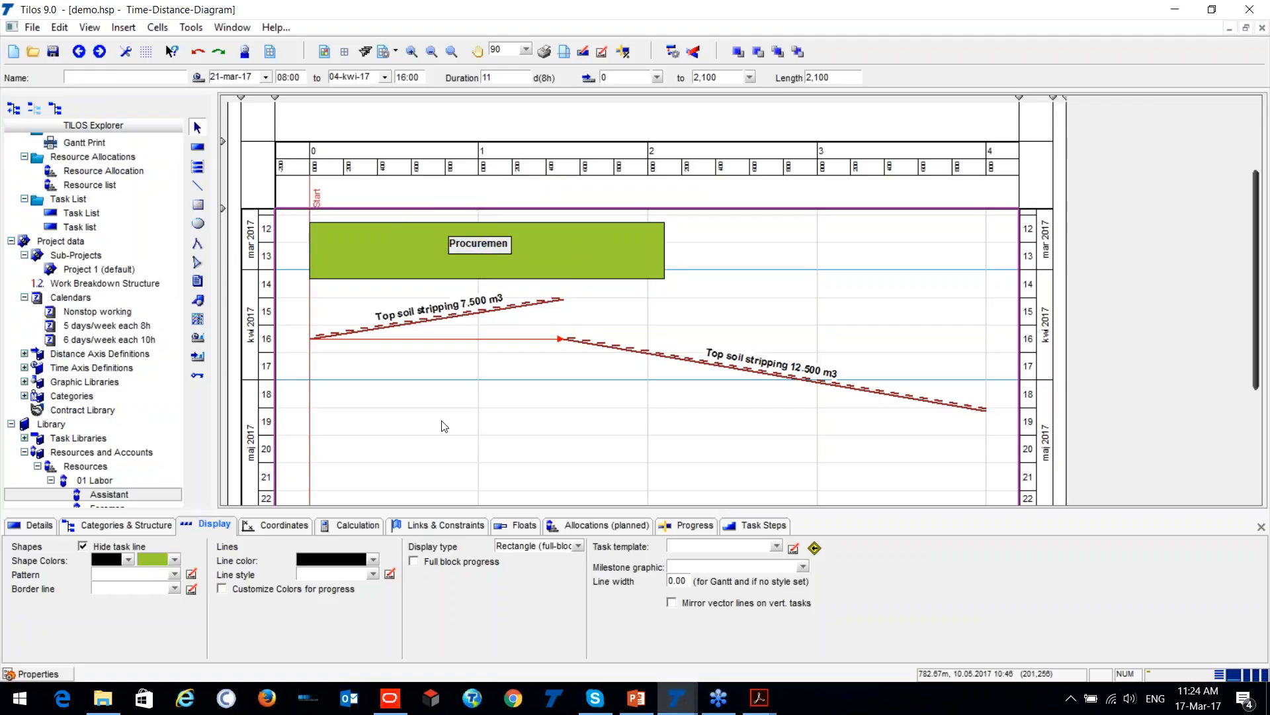
{"action": "scroll", "coordinate": [370, 400], "scroll_direction": "down", "scroll_amount": 1}
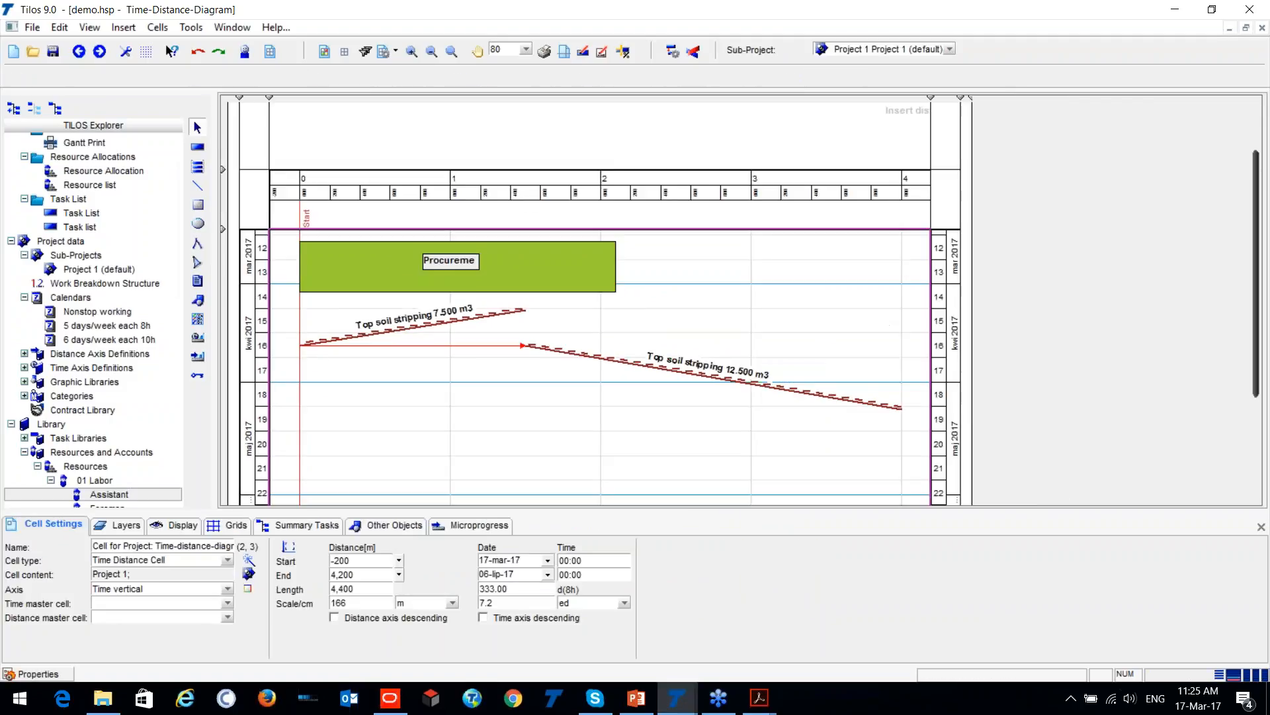
{"action": "left_click", "coordinate": [67, 270]}
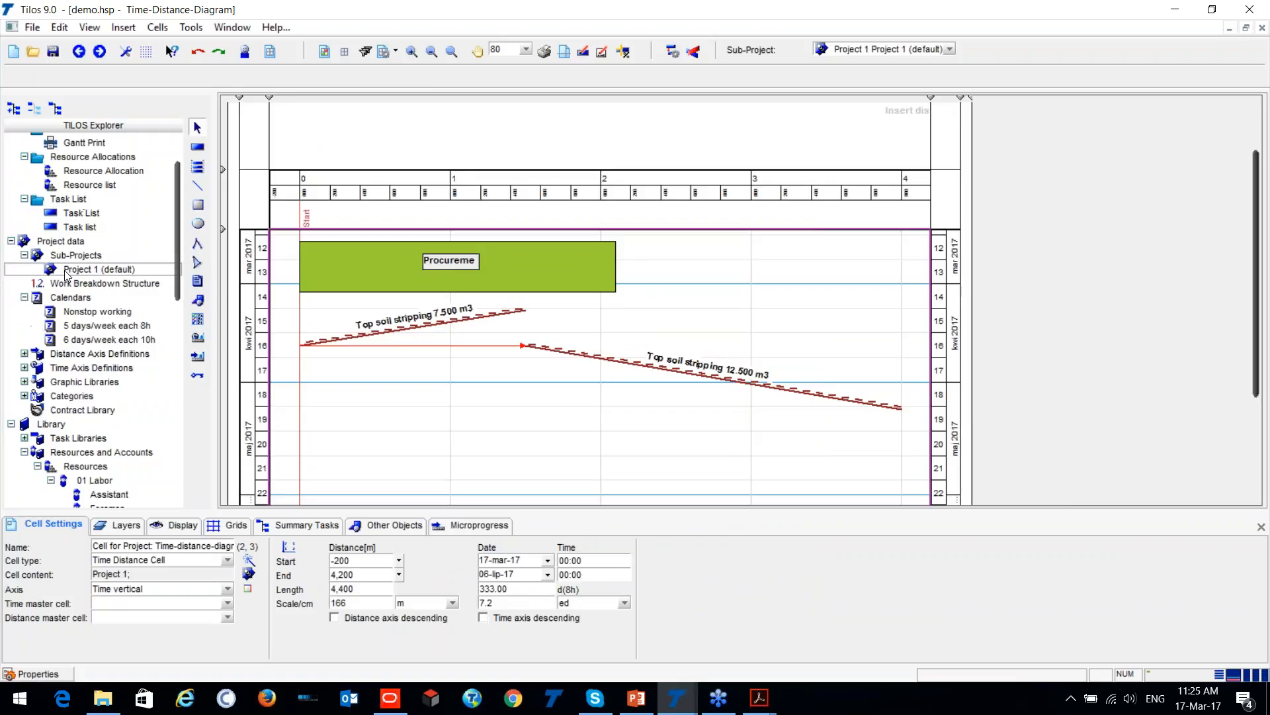
{"action": "key", "text": "ctrl"}
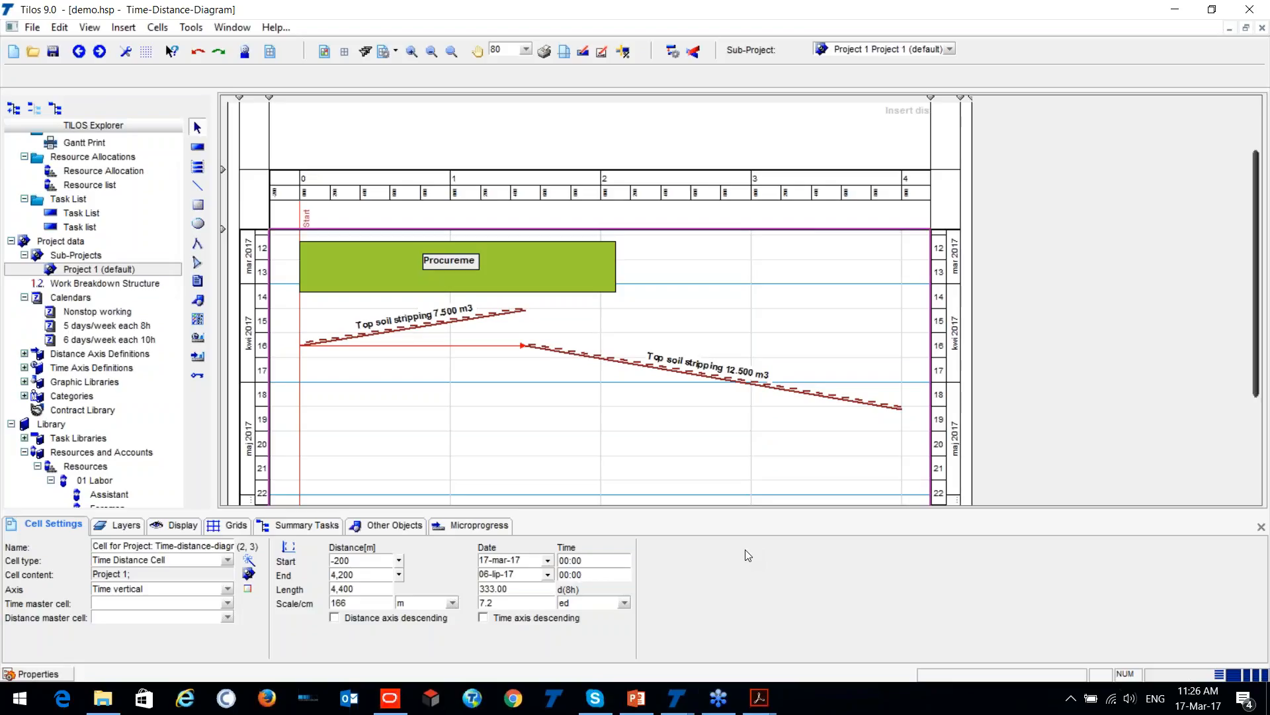
- Restore down the project window and save the project to the Desktop as demo.hsp
{"action": "double_click", "coordinate": [79, 13]}
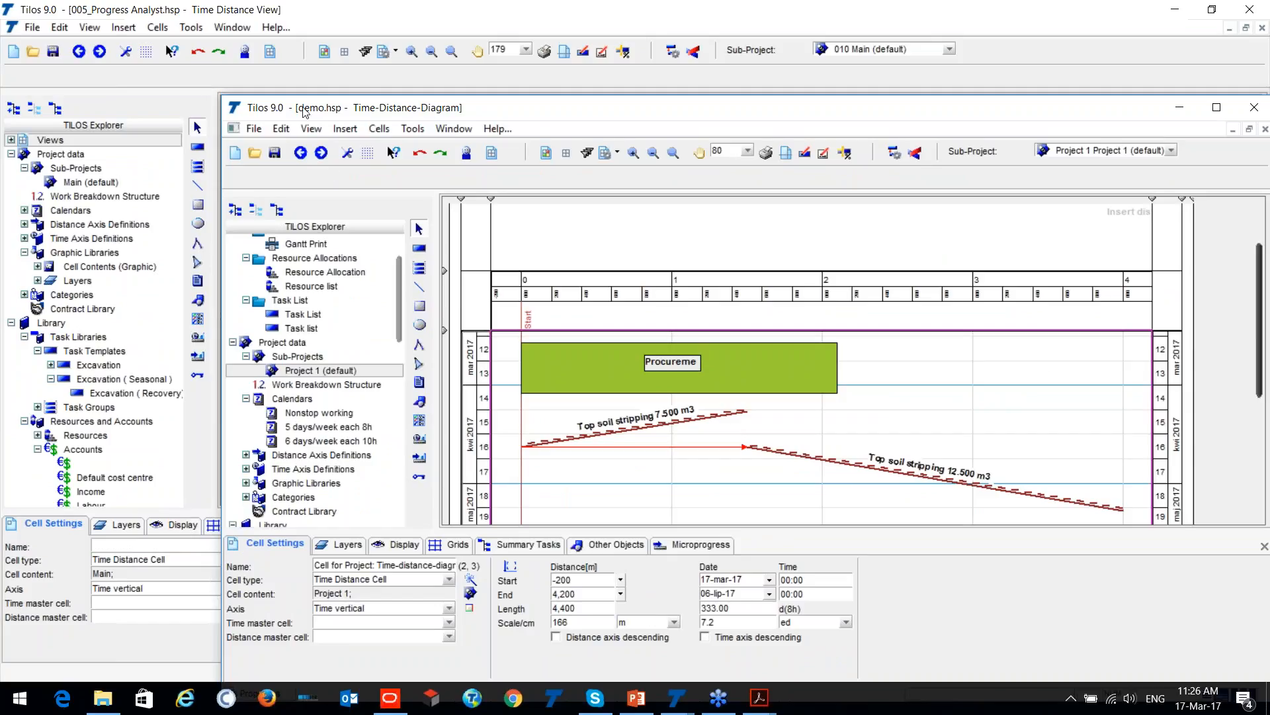
{"action": "left_click", "coordinate": [255, 129]}
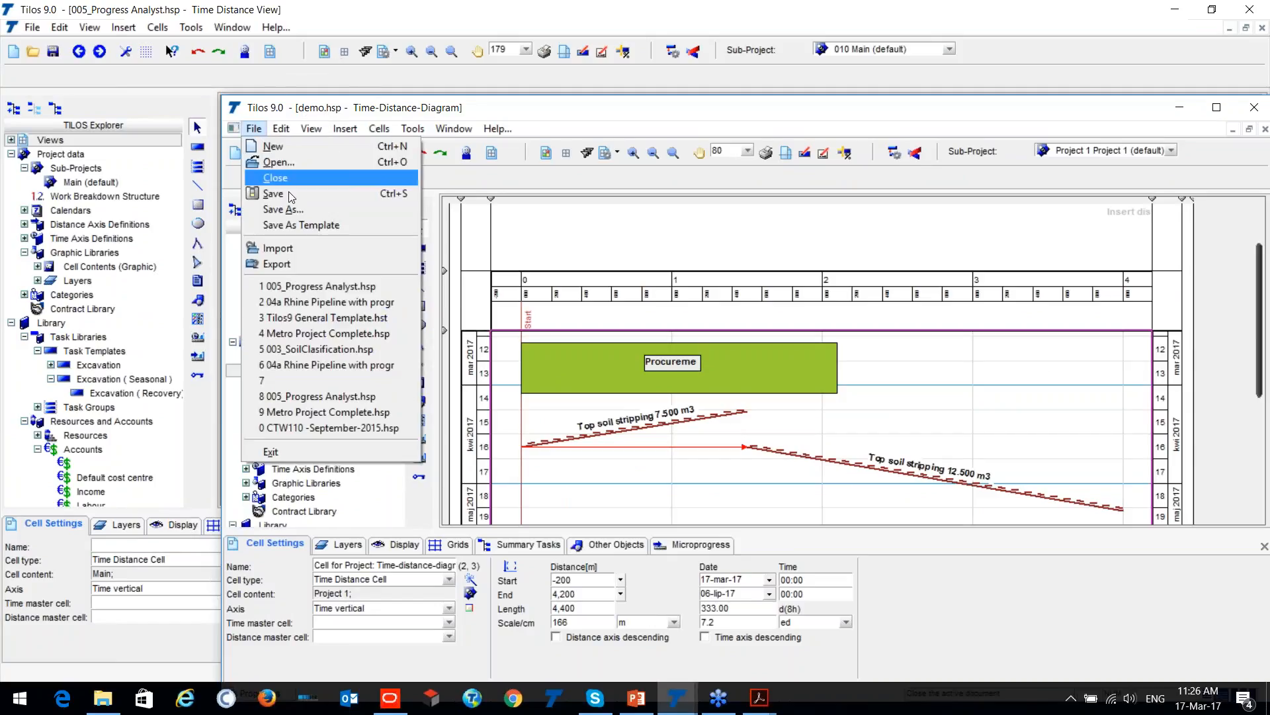
{"action": "left_click", "coordinate": [291, 209]}
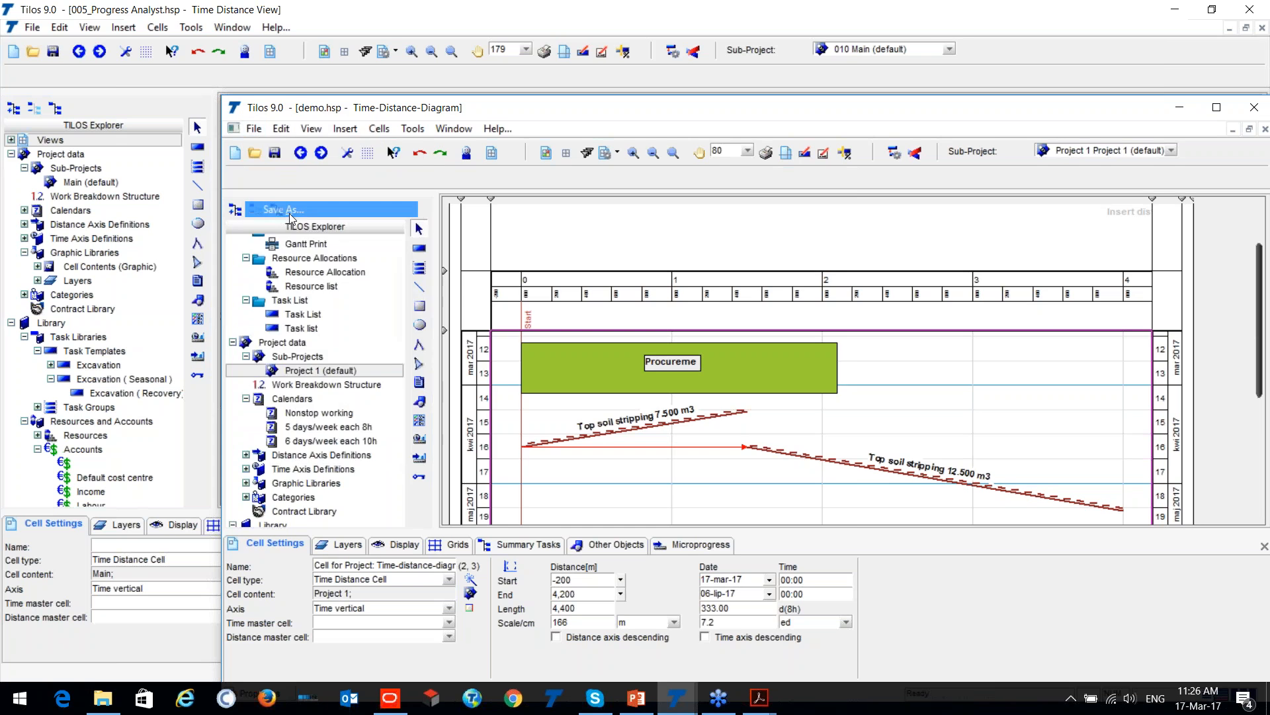
{"action": "left_click", "coordinate": [272, 253]}
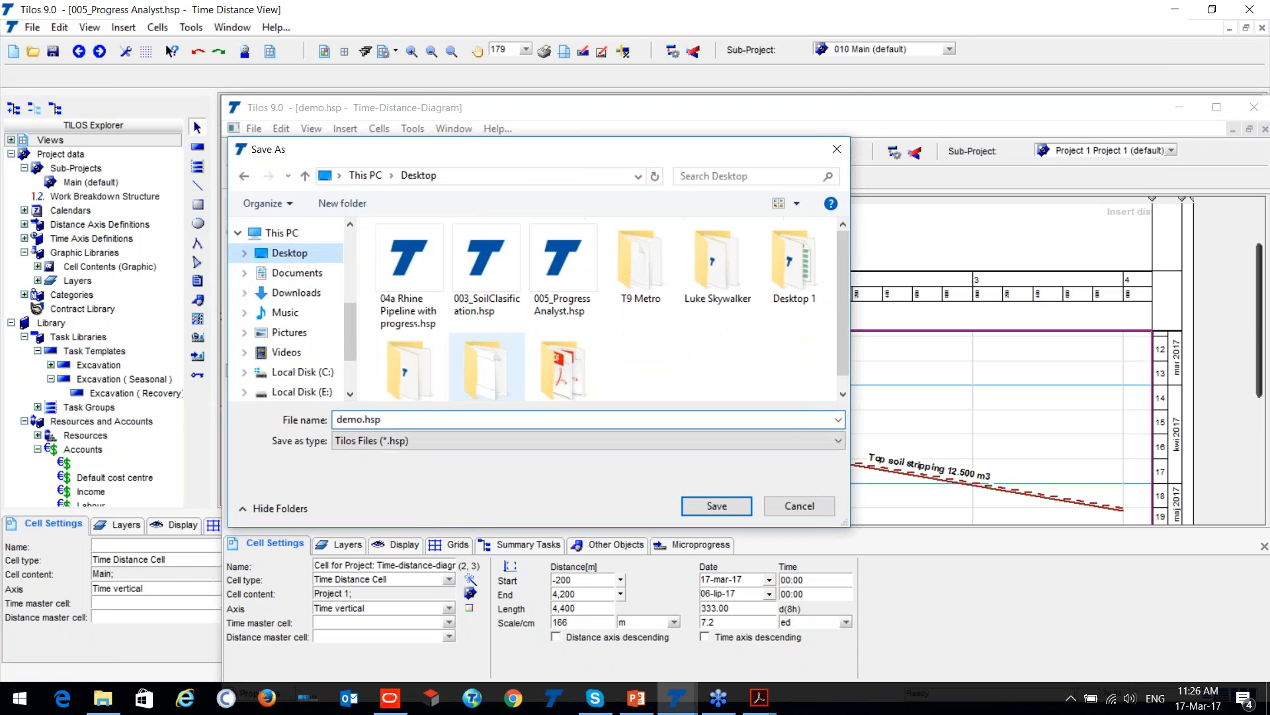
{"action": "left_click_drag", "start_coordinate": [541, 156], "coordinate": [407, 95]}
{"action": "left_click", "coordinate": [622, 466]}
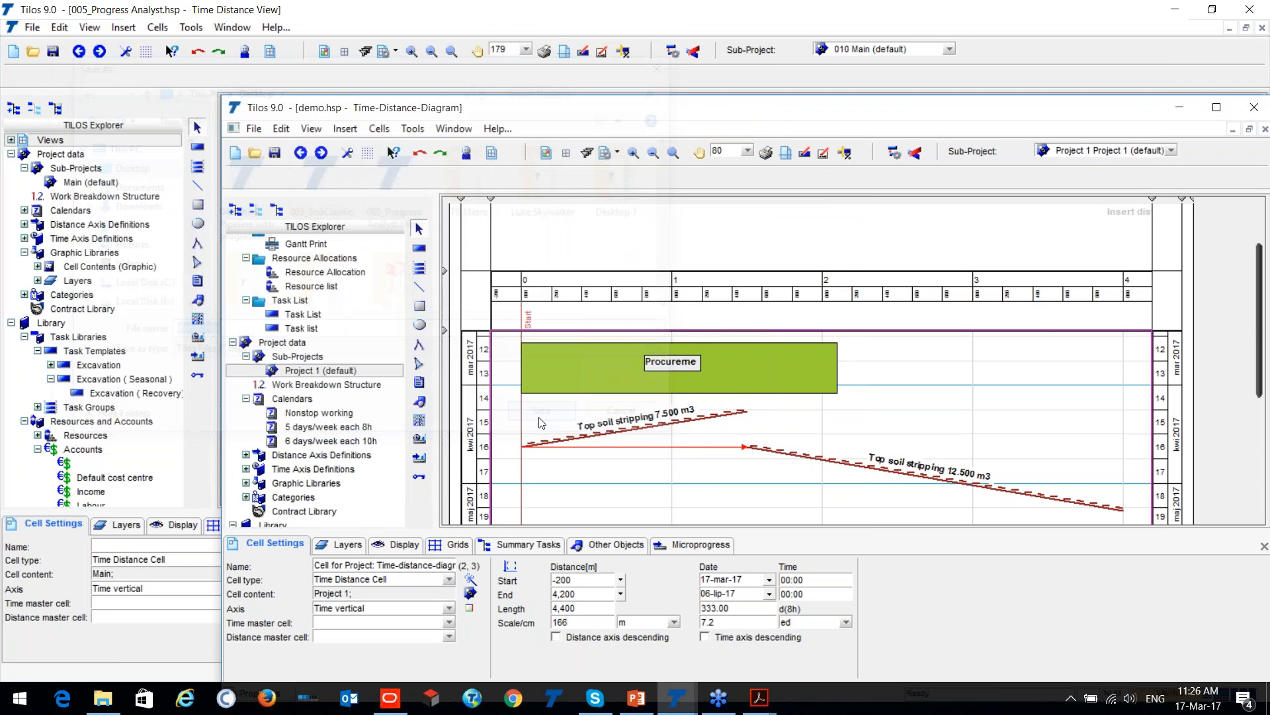
- Show the desktop, move the demo.hsp file to an empty area beside the other icons, and check its context options
{"action": "key", "text": "super+d"}
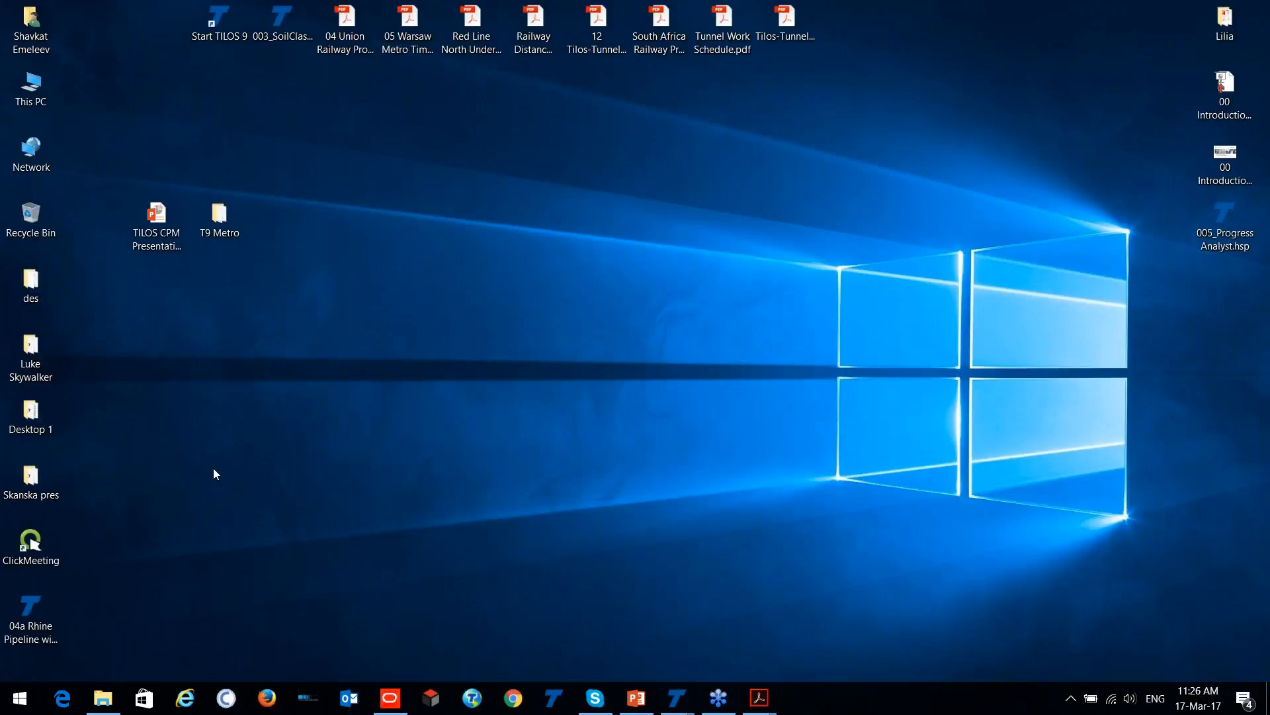
{"action": "left_click_drag", "start_coordinate": [93, 20], "coordinate": [473, 283]}
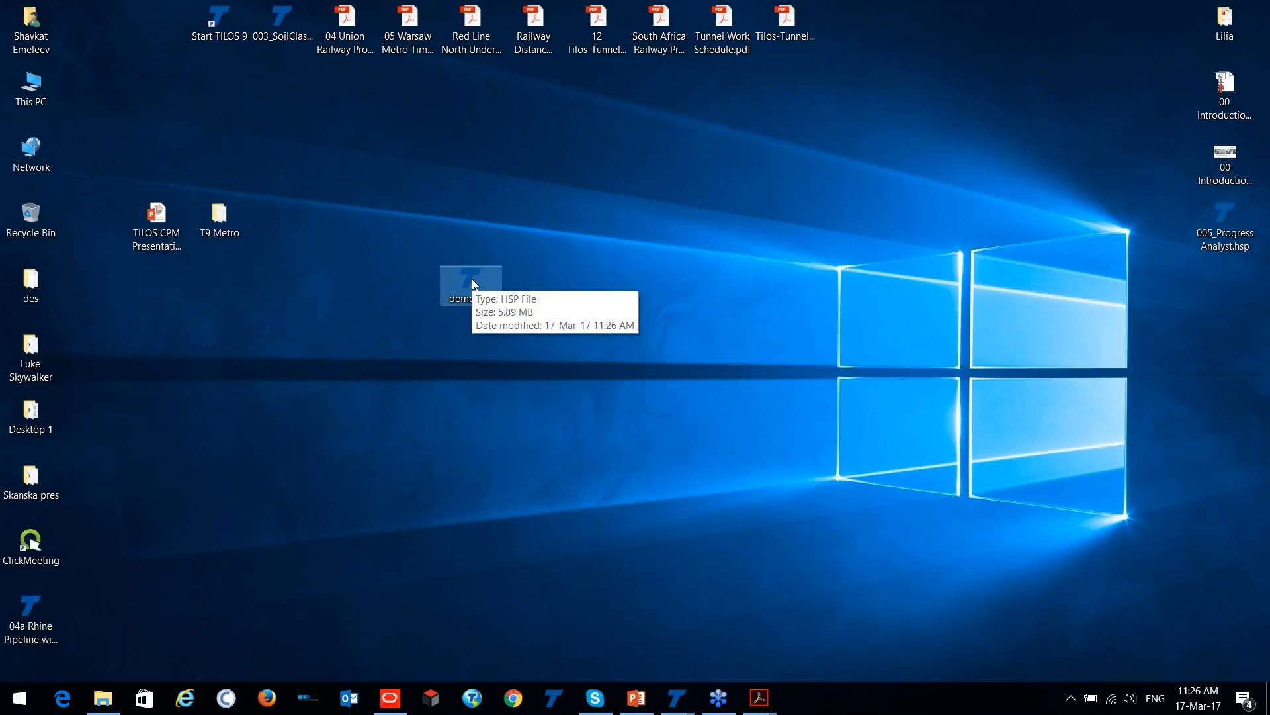
{"action": "left_click", "coordinate": [470, 281]}
{"action": "right_click", "coordinate": [462, 283]}
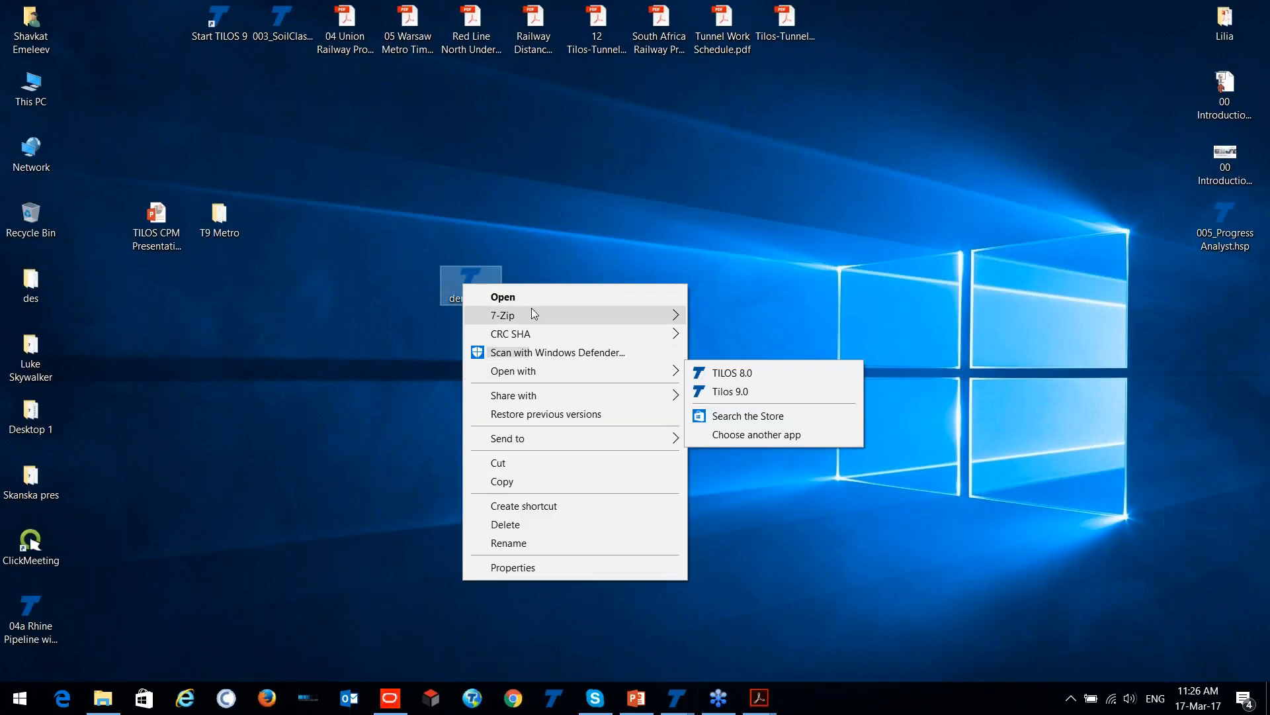
{"action": "left_click", "coordinate": [530, 310]}
{"action": "left_click", "coordinate": [538, 200]}
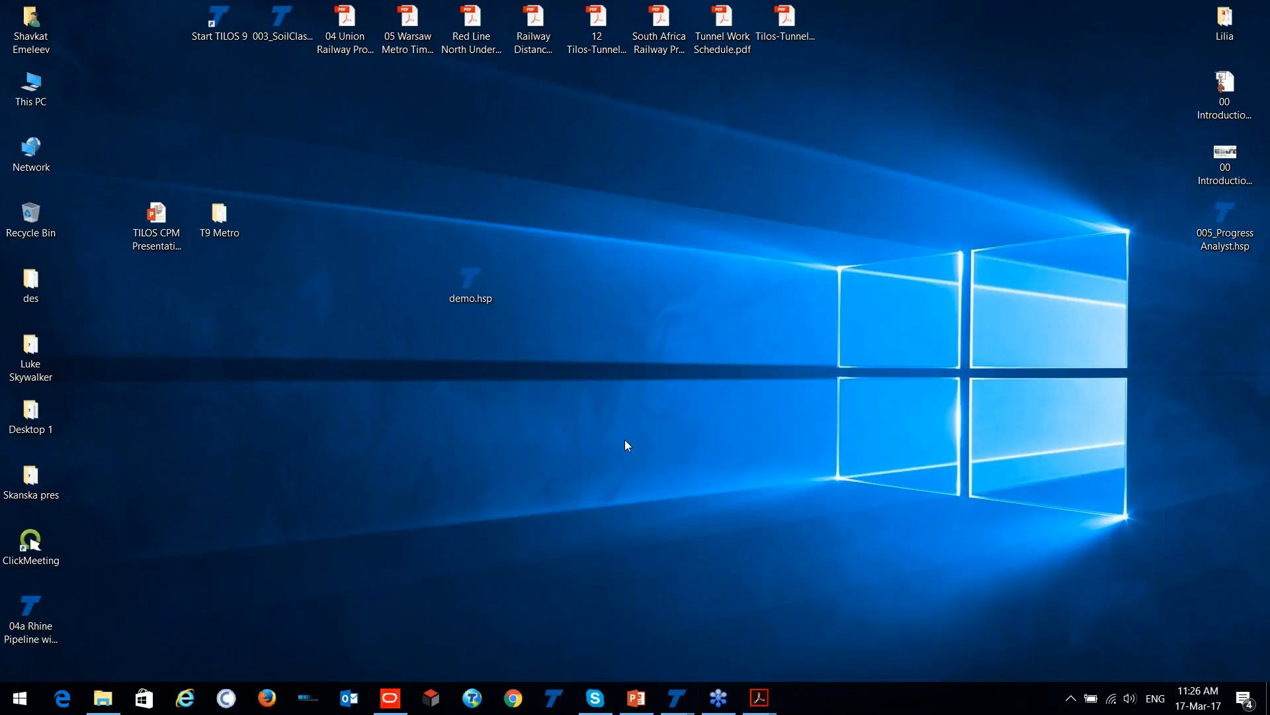
- Return to the demo.hsp project window and maximize it
{"action": "mouse_move", "coordinate": [682, 705]}
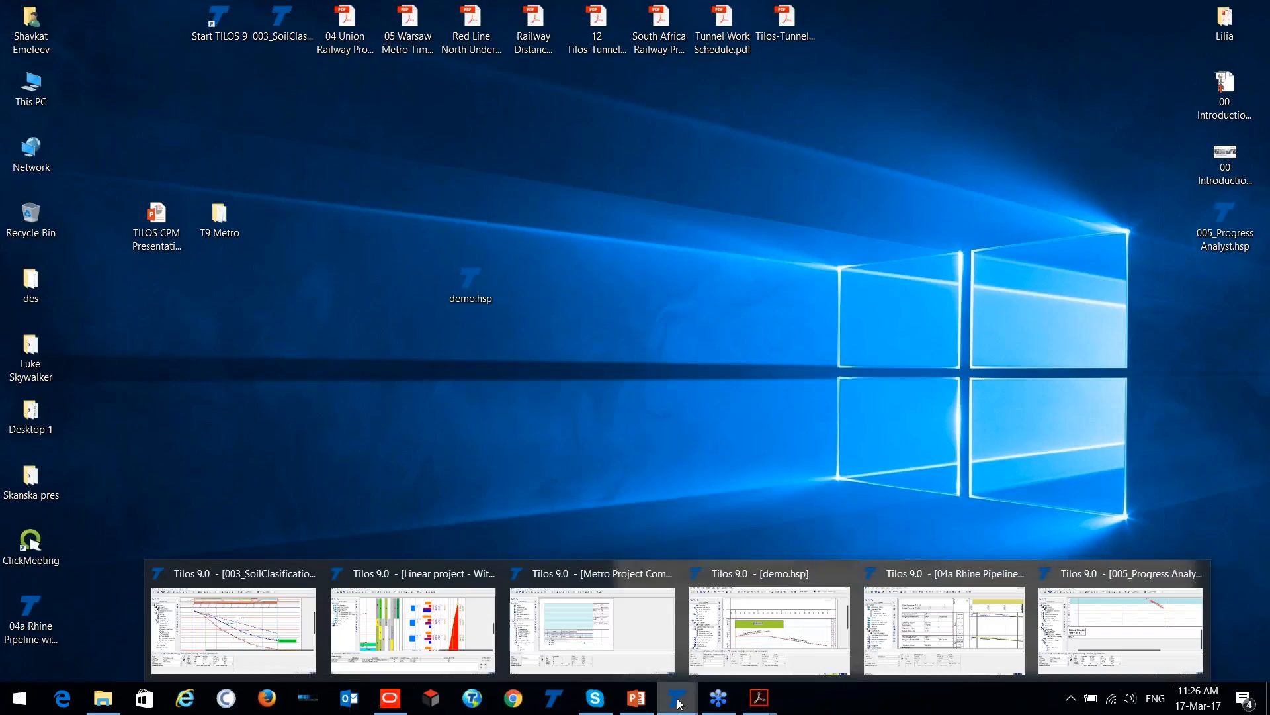
{"action": "left_click", "coordinate": [745, 655]}
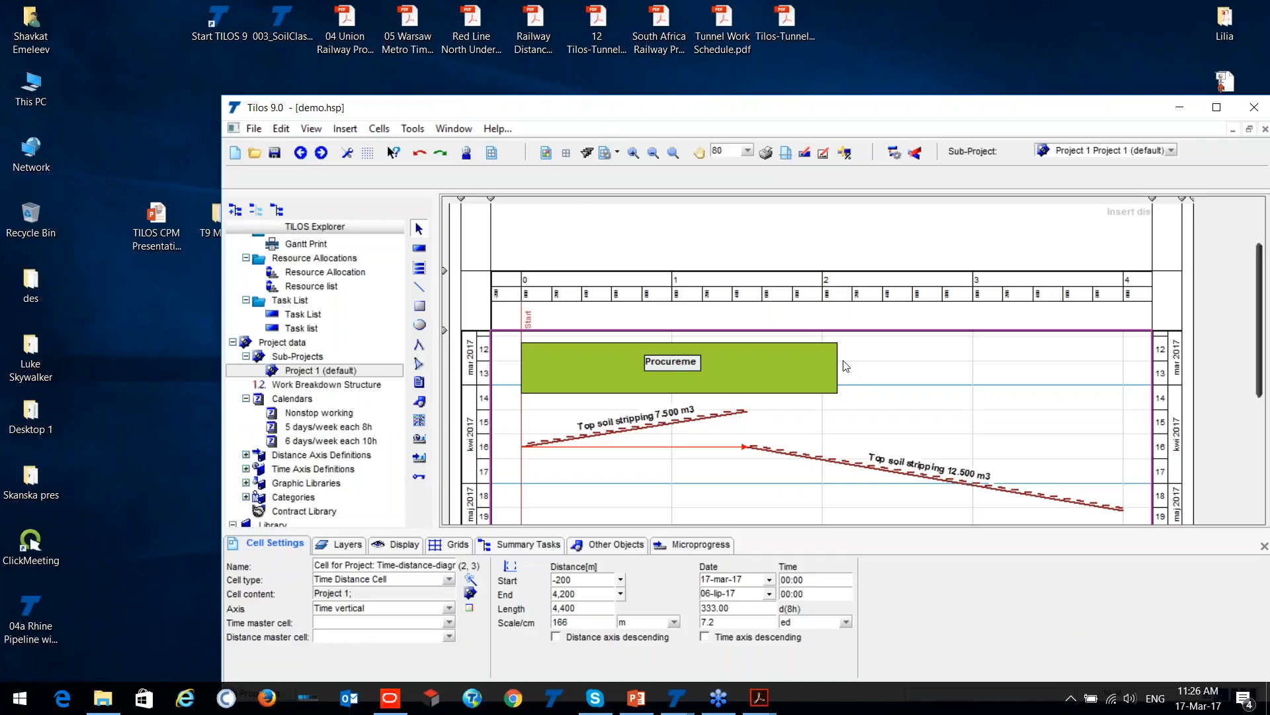
{"action": "double_click", "coordinate": [533, 111]}
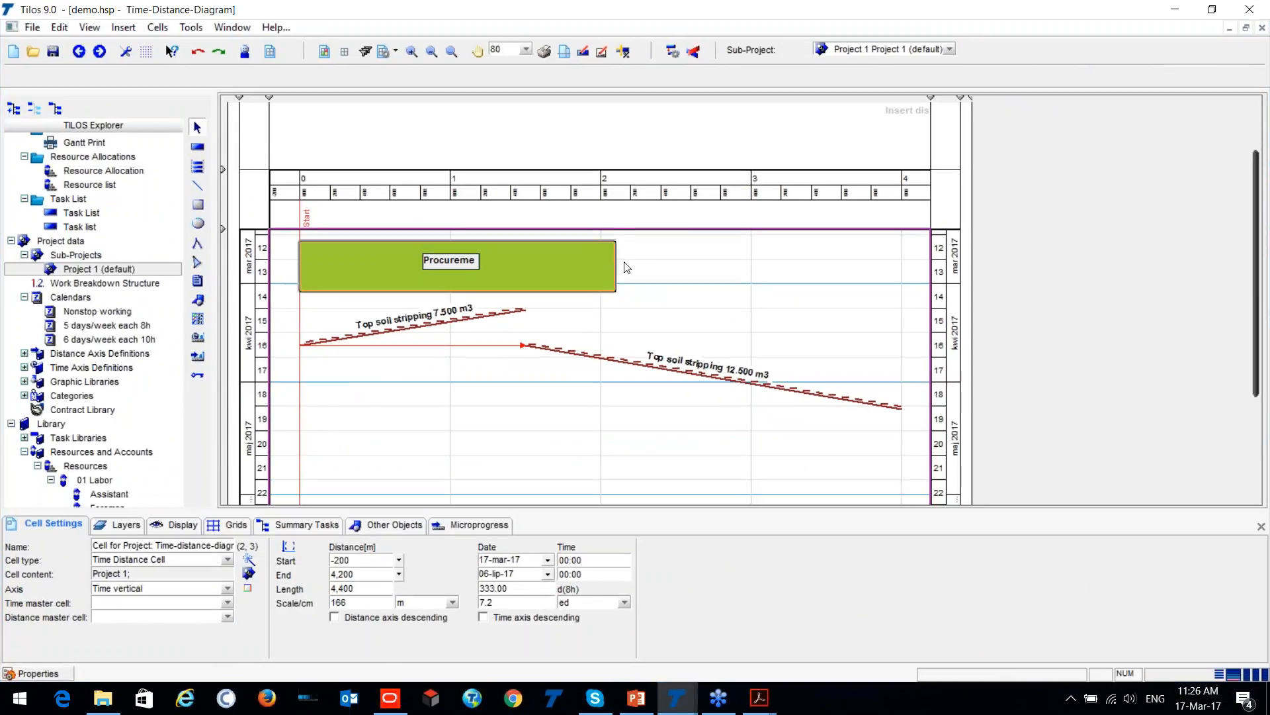